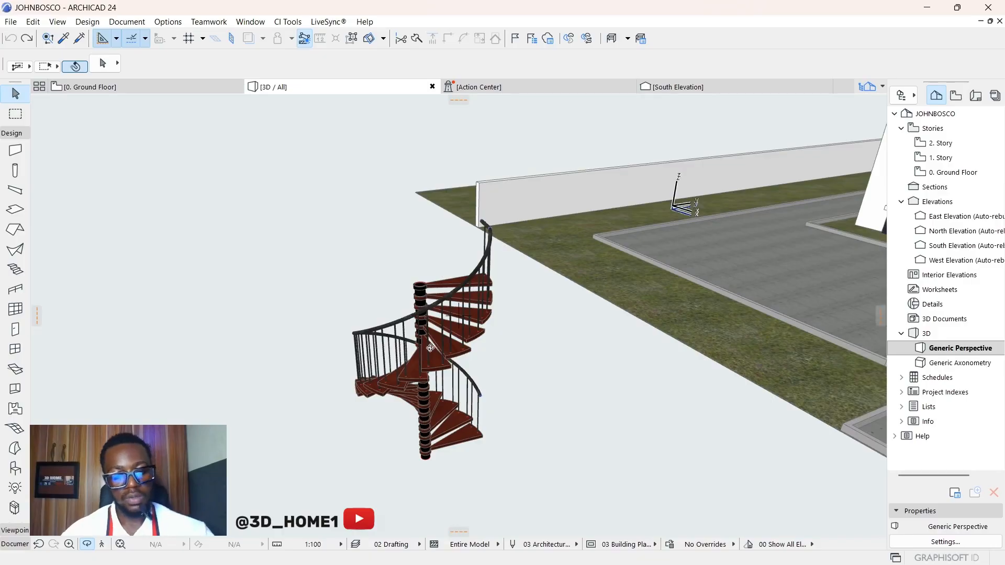
# Examine the spiral staircase model in 3D and its layout beside the building on the ground floor plan.
pyautogui.scroll(5, 421, 306)
pyautogui.click(421, 307)
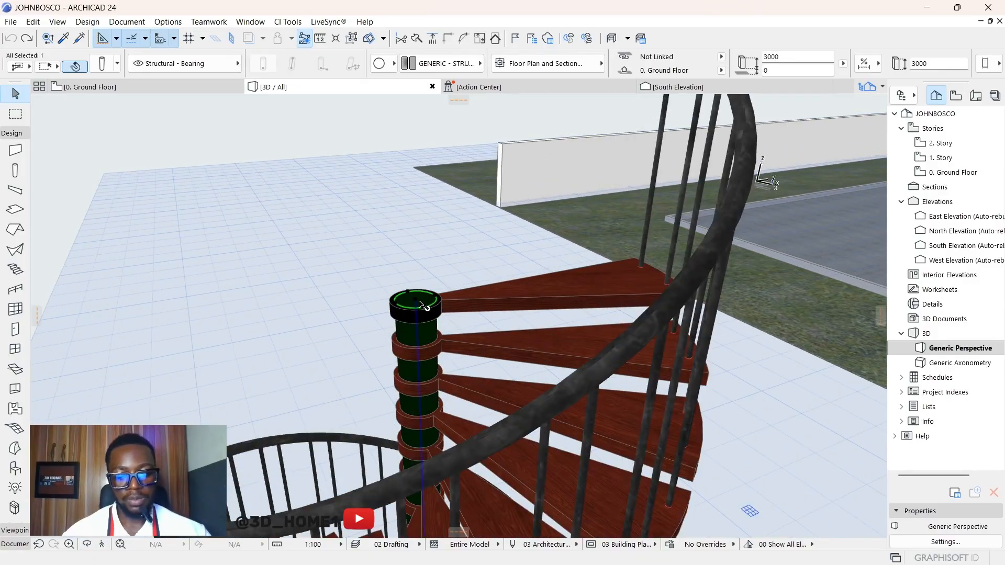
pyautogui.keyDown('shift'); pyautogui.moveTo(421, 306); pyautogui.dragTo(478, 375, button='middle'); pyautogui.keyUp('shift')
pyautogui.scroll(-5, 478, 375)
pyautogui.keyDown('shift'); pyautogui.moveTo(406, 305); pyautogui.dragTo(237, 228, button='middle'); pyautogui.keyUp('shift')
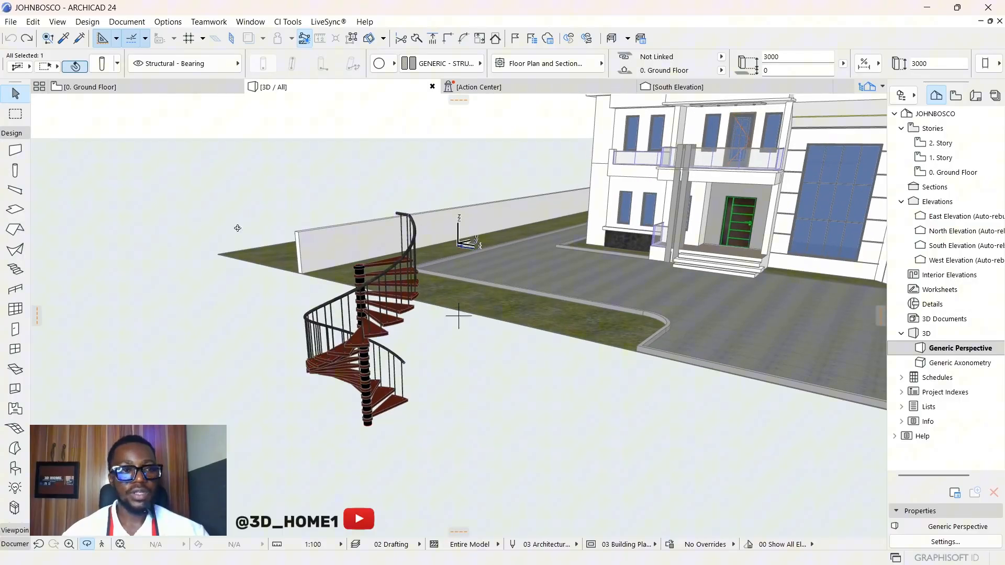
pyautogui.click(89, 86)
pyautogui.scroll(-3, 378, 294)
pyautogui.scroll(-6, 378, 294)
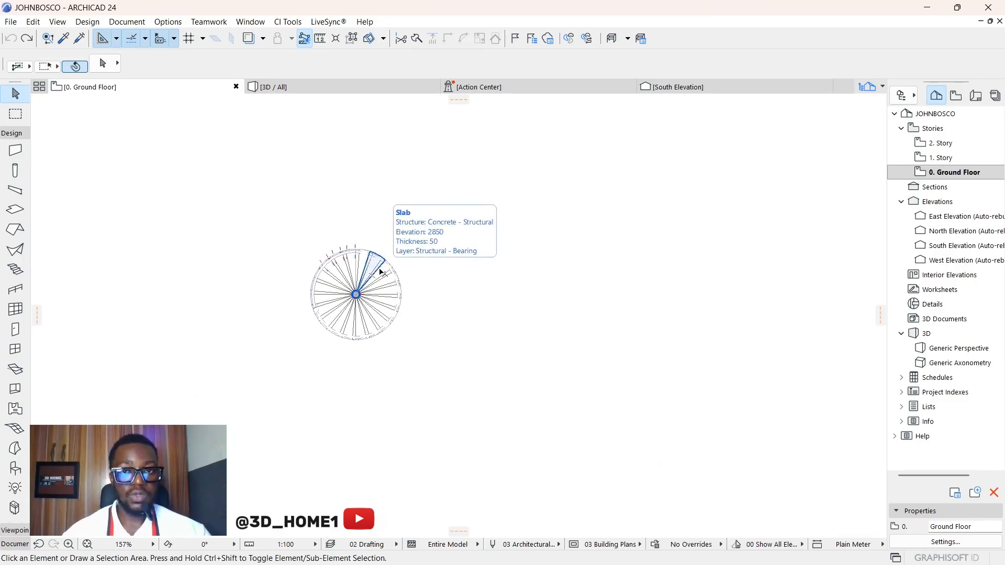
pyautogui.scroll(-3, 284, 292)
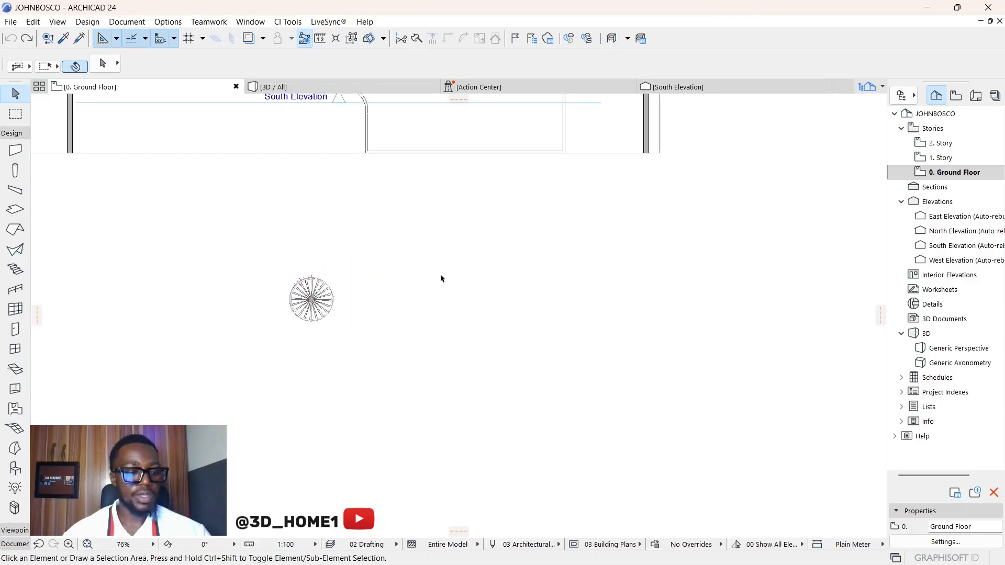
pyautogui.scroll(-3, 293, 327)
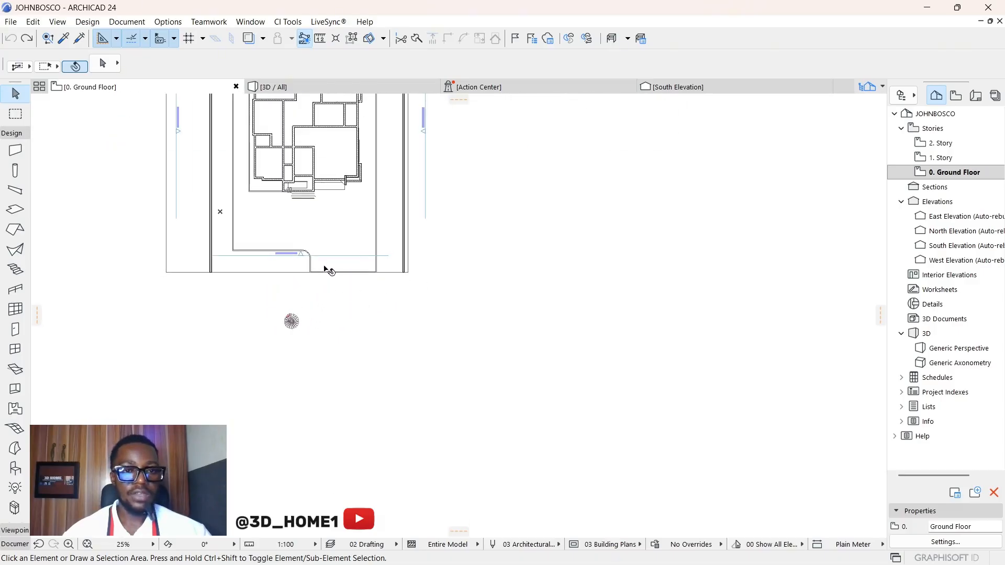
pyautogui.scroll(3, 281, 332)
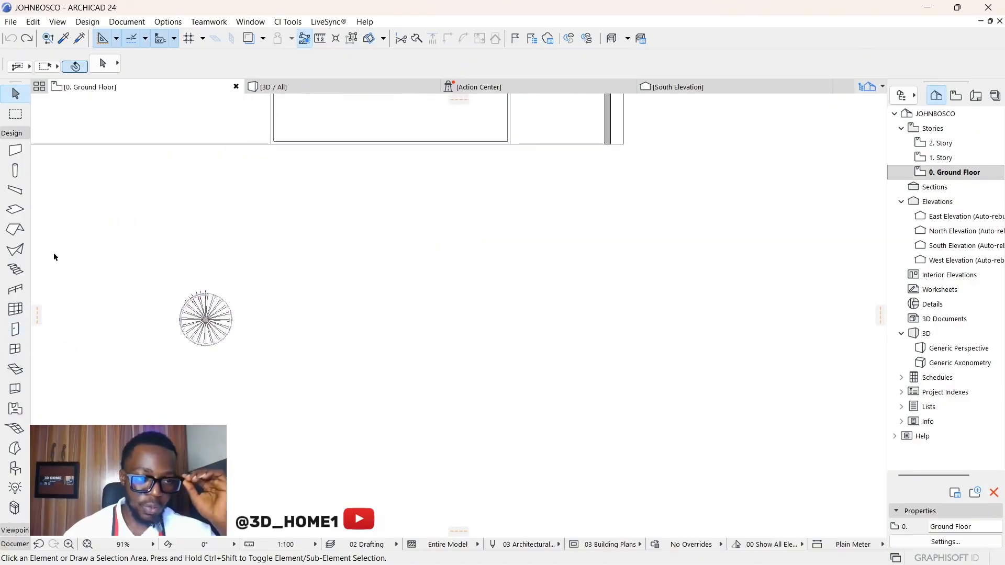
# Collapse the Design tool group and expand the Document group with the 2D drafting tools.
pyautogui.click(12, 133)
pyautogui.click(13, 134)
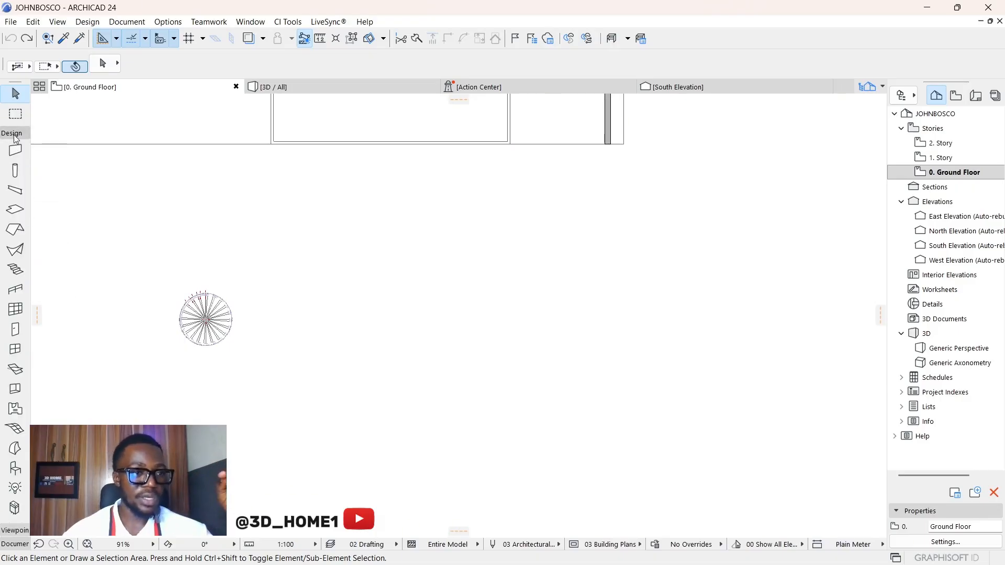
pyautogui.click(14, 135)
pyautogui.click(15, 162)
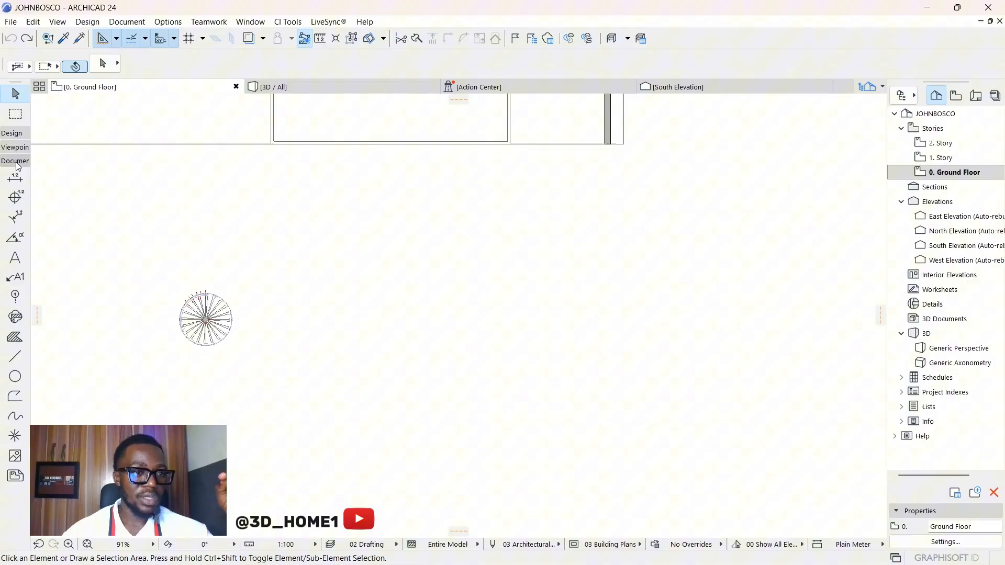
pyautogui.click(16, 356)
pyautogui.scroll(2, 259, 330)
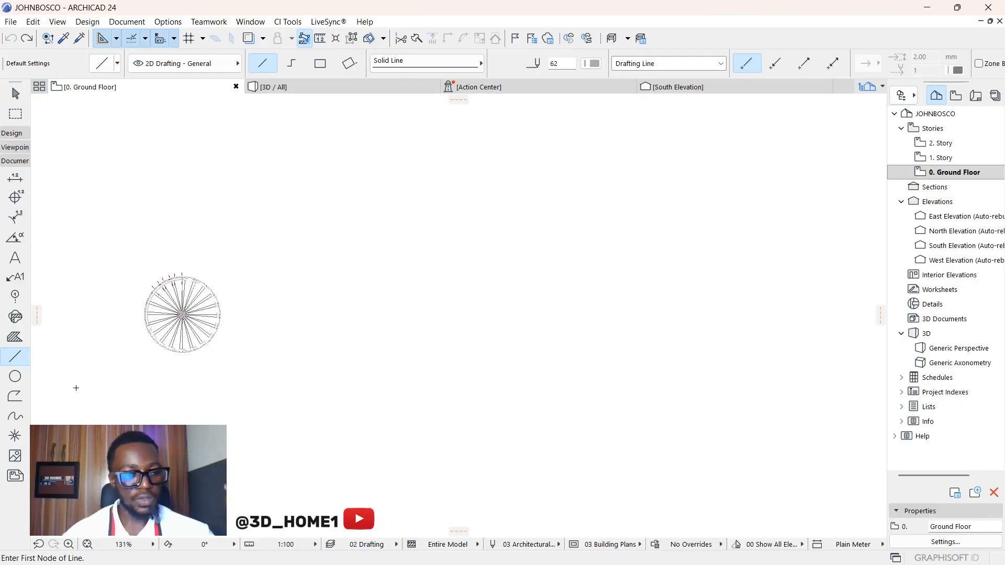
pyautogui.scroll(3, 265, 314)
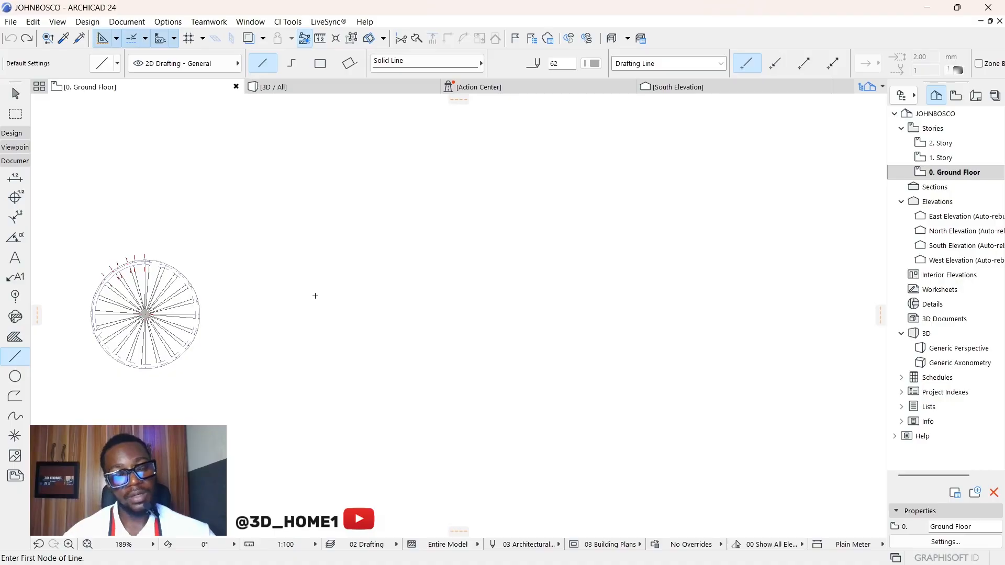
pyautogui.click(304, 320)
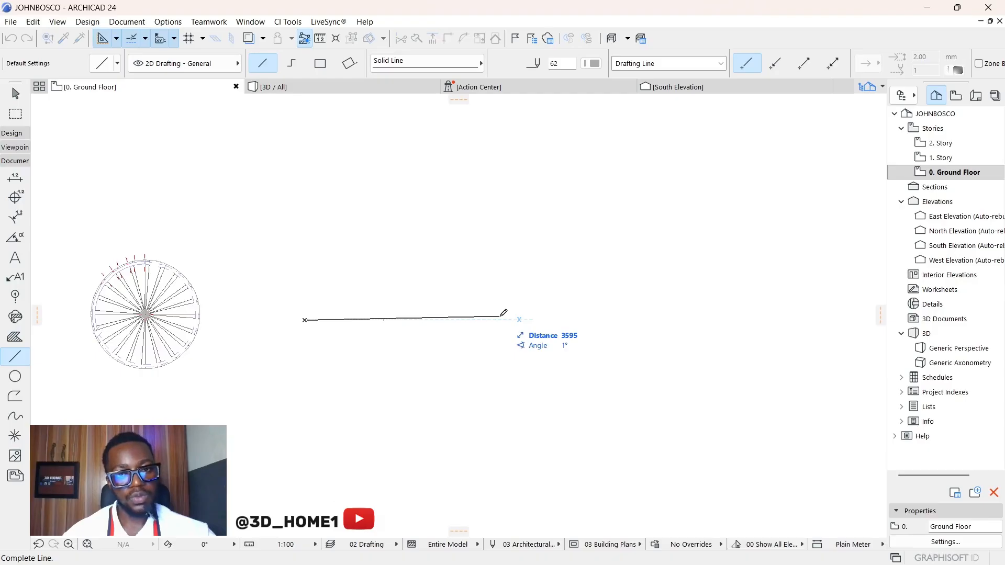
pyautogui.press('Escape')
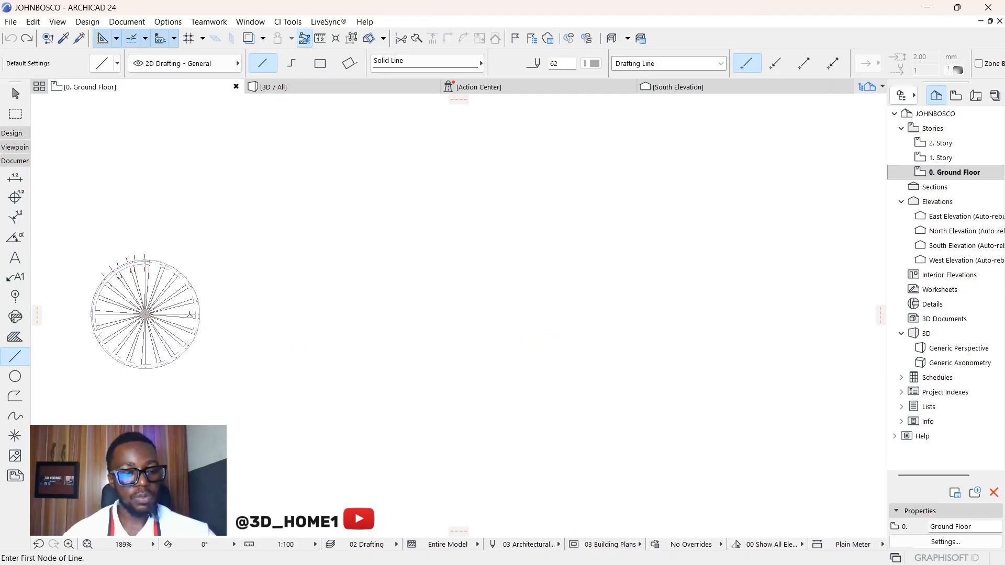
pyautogui.press('Escape')
# Examine the spiral staircase's treads, central column and railing in the 3D view.
pyautogui.click(298, 86)
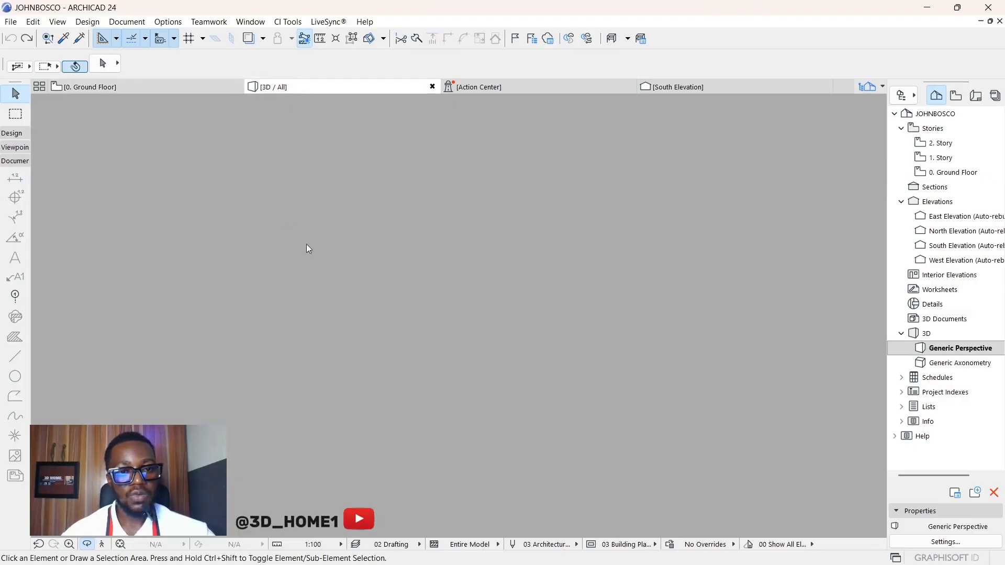
pyautogui.scroll(8, 425, 370)
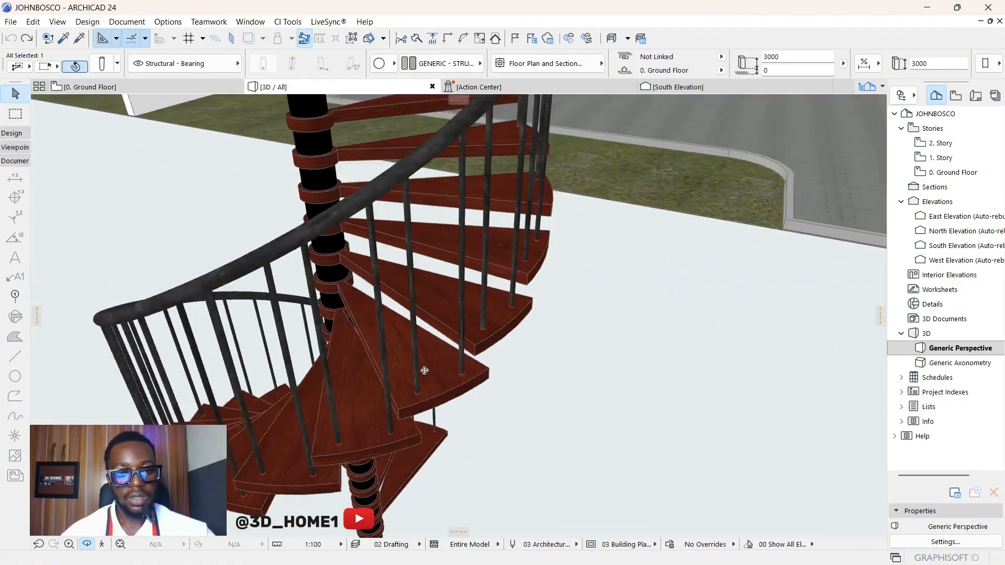
pyautogui.keyDown('shift'); pyautogui.moveTo(424, 370); pyautogui.dragTo(395, 314, button='middle'); pyautogui.keyUp('shift')
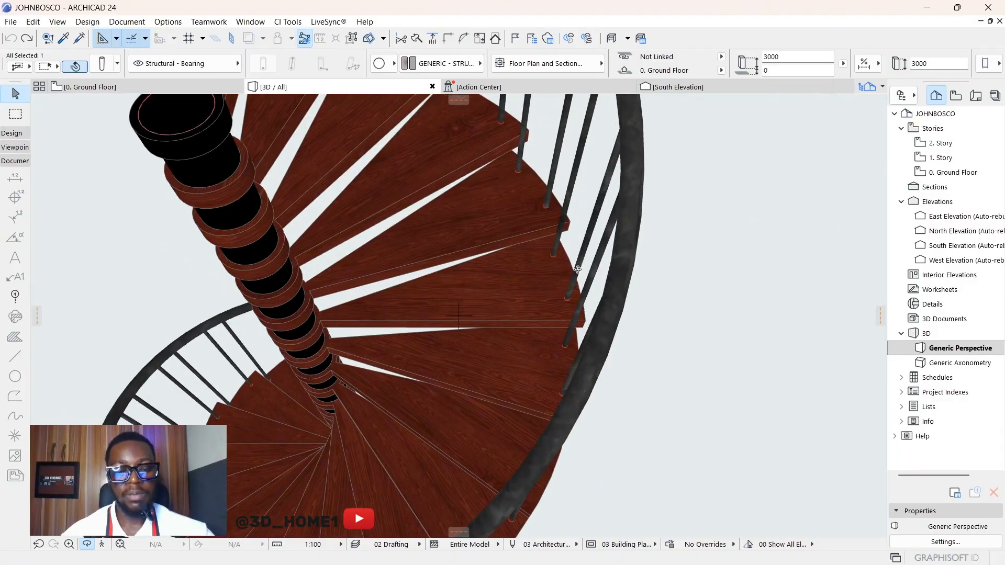
pyautogui.keyDown('shift'); pyautogui.moveTo(578, 269); pyautogui.dragTo(387, 353, button='middle'); pyautogui.keyUp('shift')
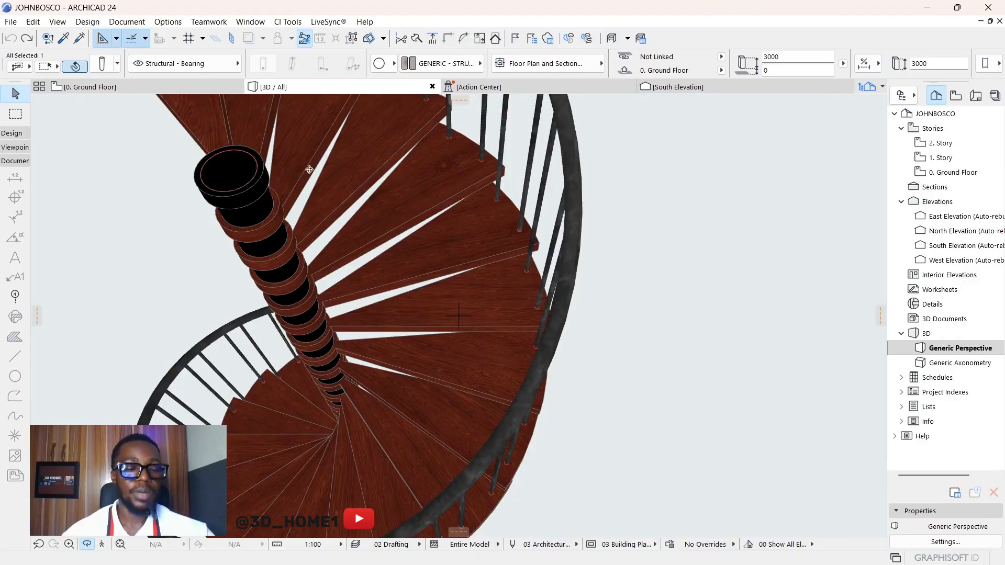
pyautogui.scroll(-5, 310, 169)
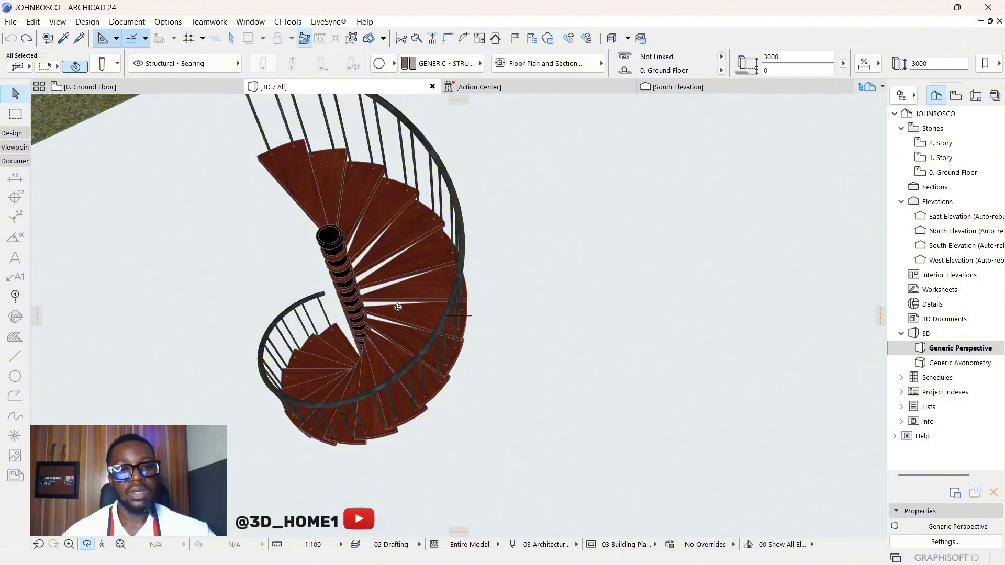
pyautogui.scroll(1, 350, 205)
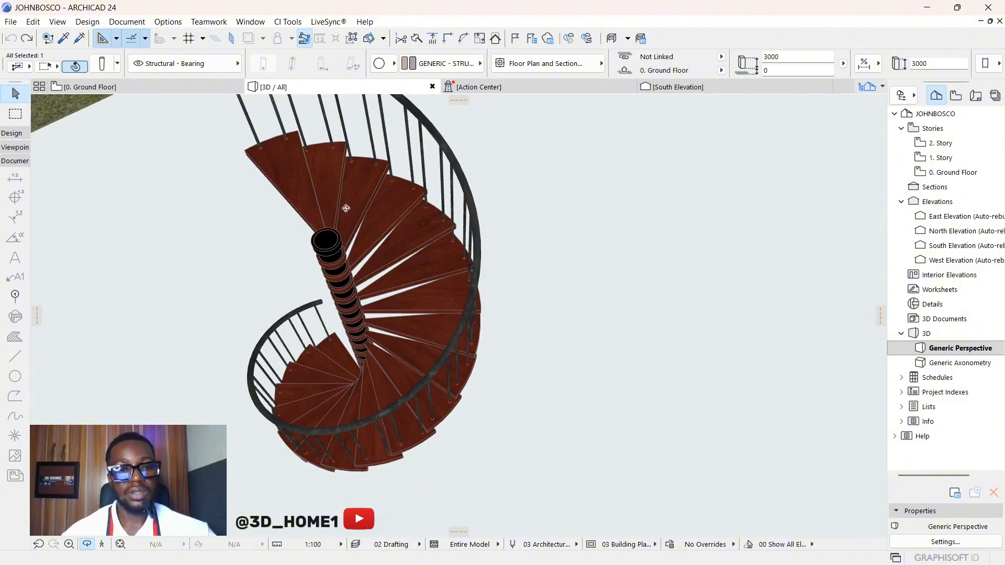
# Draw a full circle with radius 1000 on the ground floor plan beside the existing spiral staircase.
pyautogui.click(83, 87)
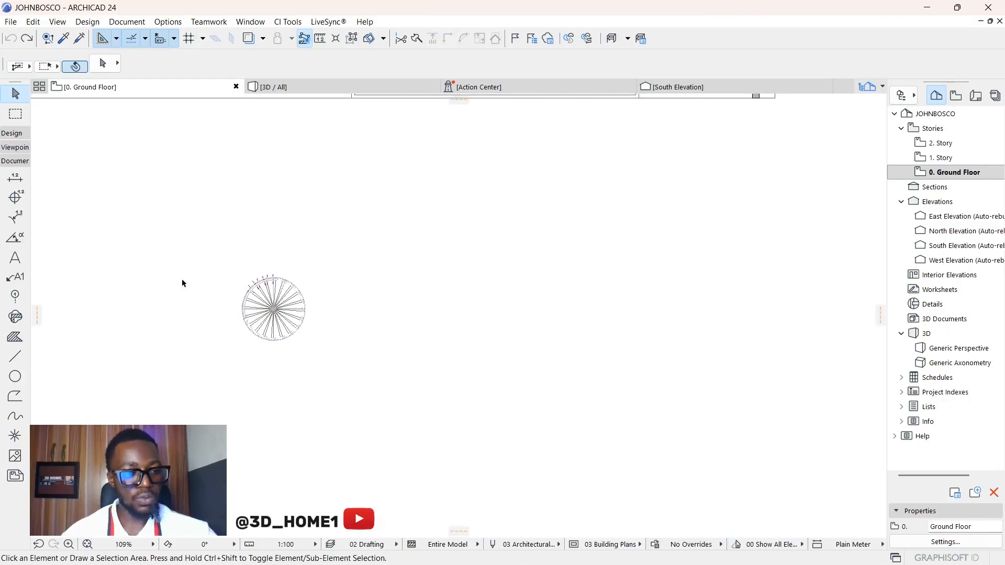
pyautogui.click(16, 376)
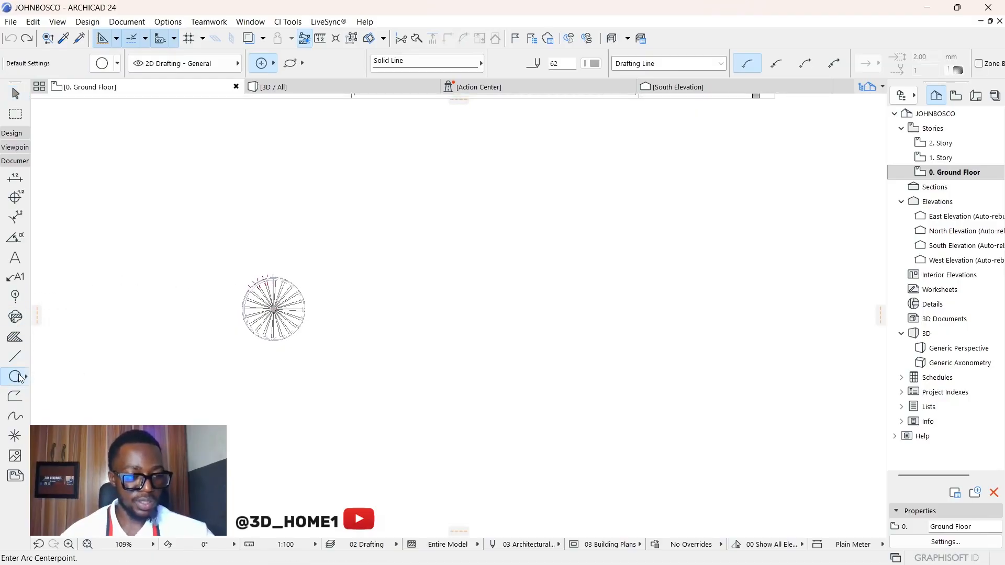
pyautogui.scroll(4, 334, 320)
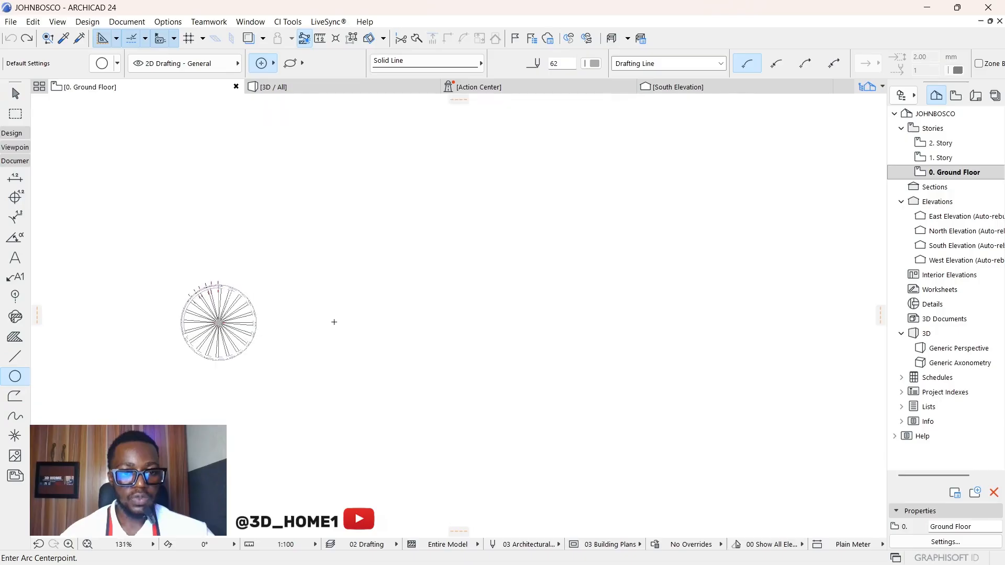
pyautogui.click(378, 352)
pyautogui.scroll(5, 377, 352)
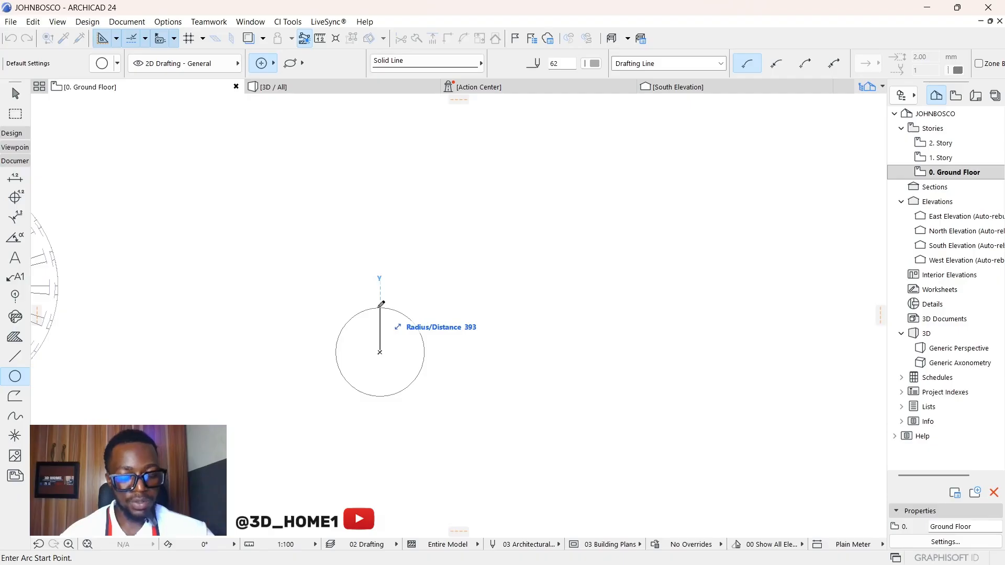
pyautogui.write('1000')
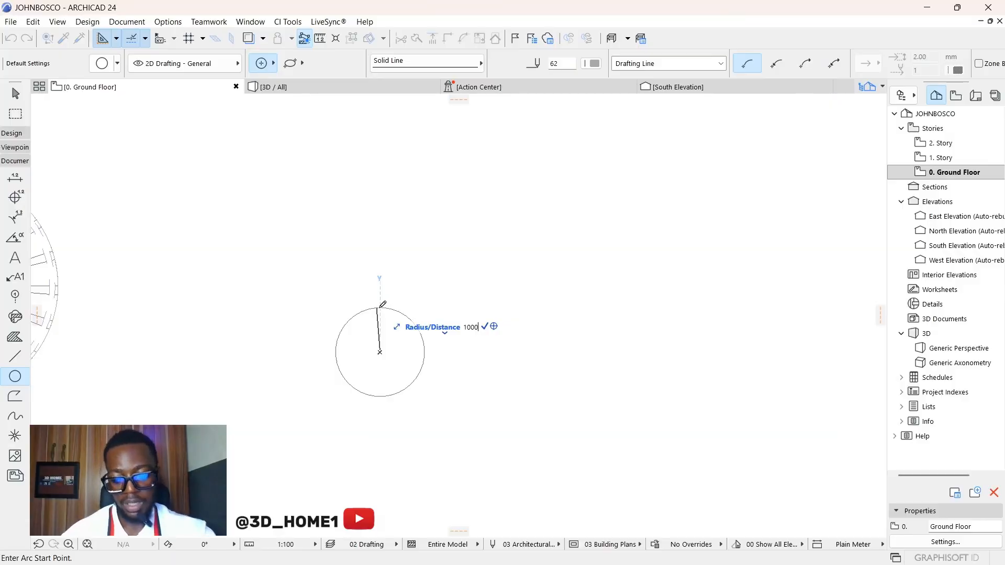
pyautogui.press('Return')
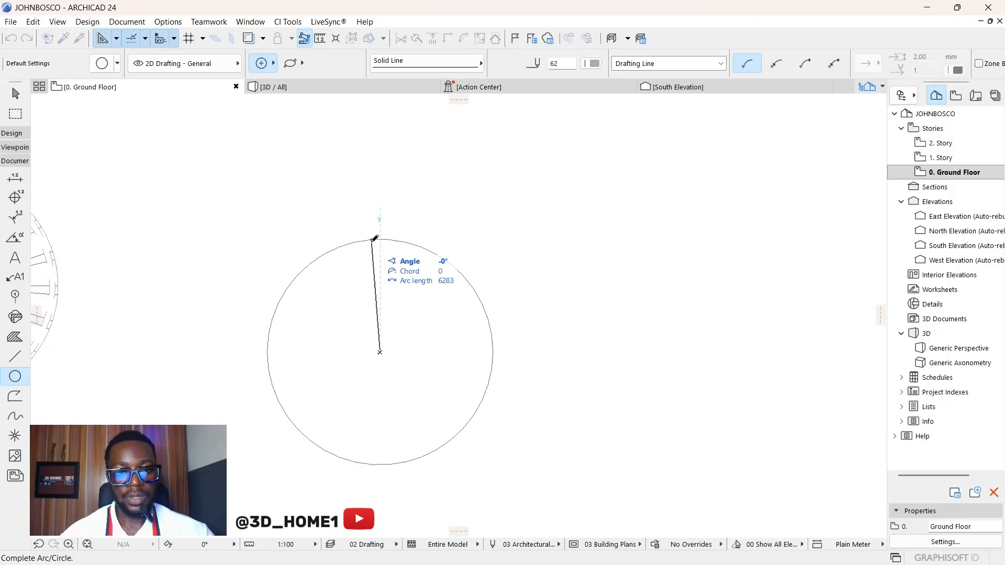
pyautogui.click(371, 241)
pyautogui.scroll(-5, 439, 327)
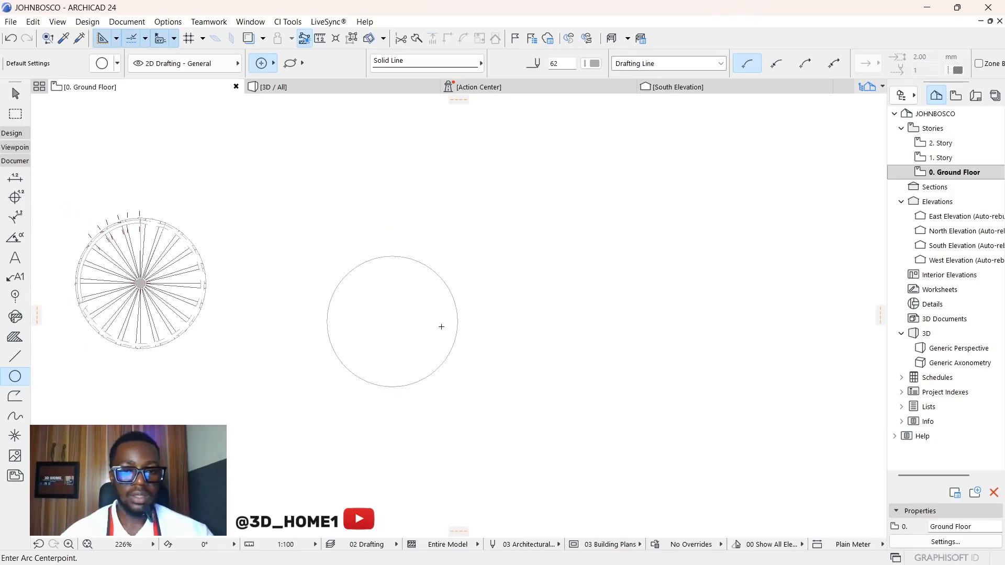
# Try to draw a circle with radius 100 in the empty area beside the first circle.
pyautogui.scroll(2, 388, 366)
pyautogui.click(422, 356)
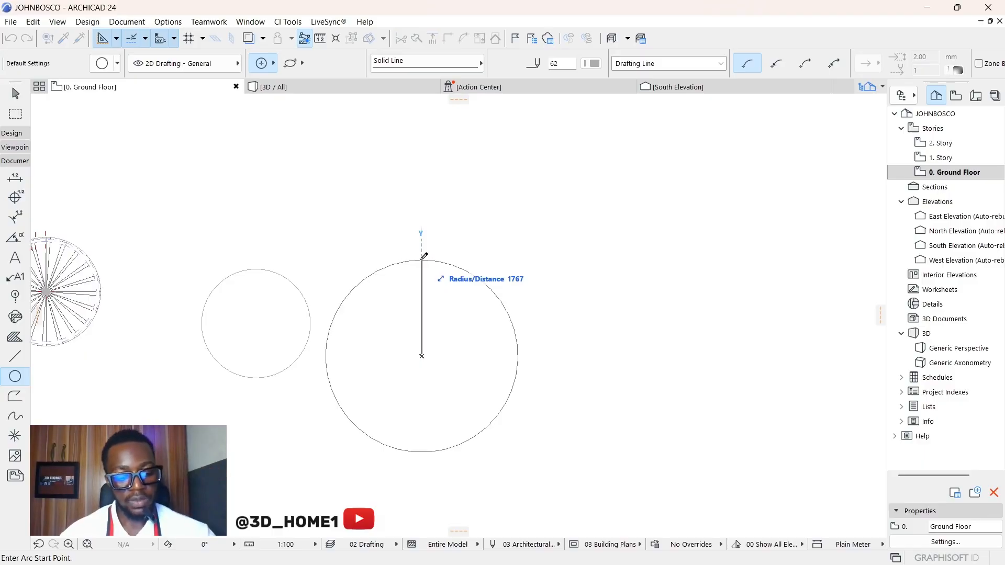
pyautogui.write('1')
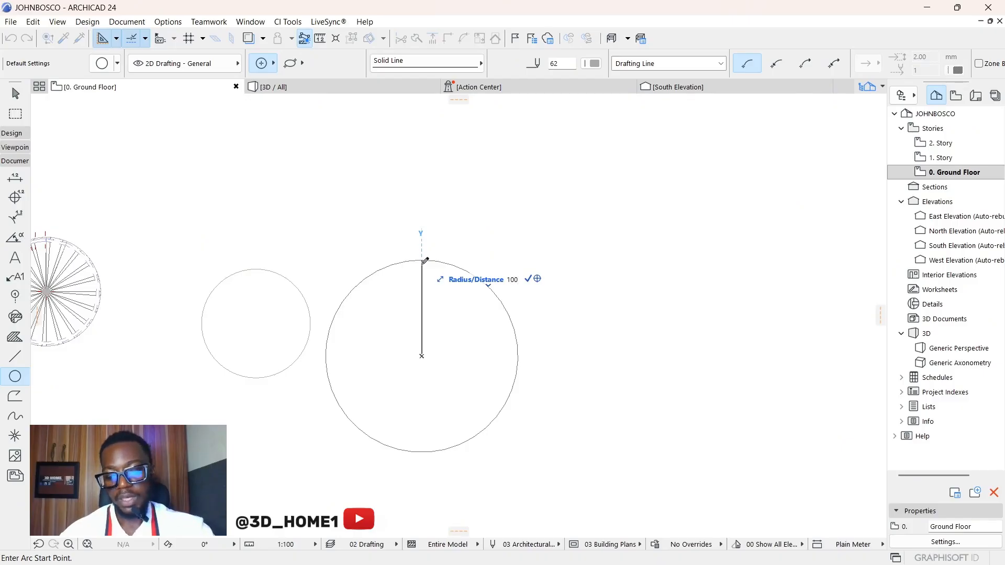
pyautogui.write('00')
pyautogui.press('Return')
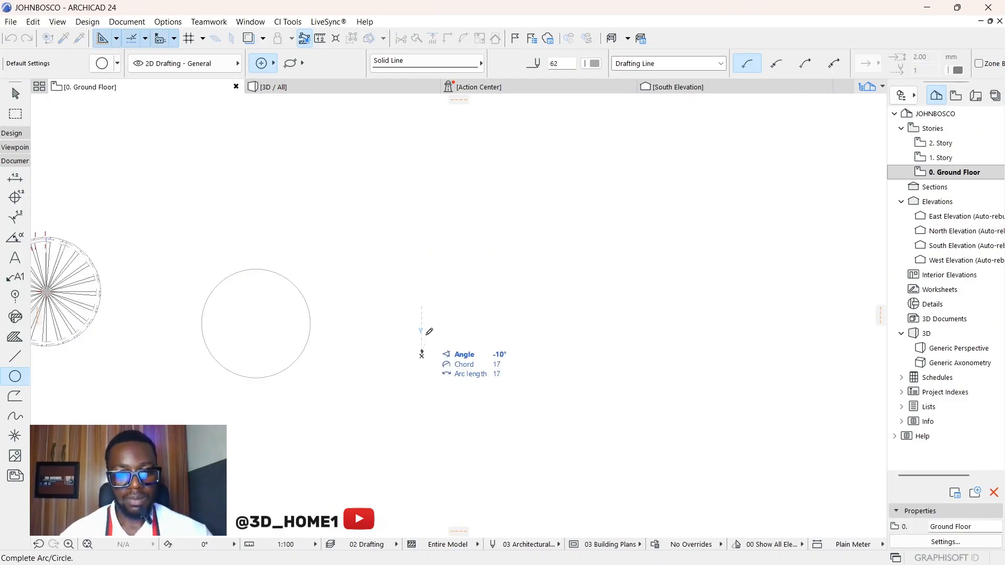
pyautogui.click(420, 346)
pyautogui.scroll(2, 423, 351)
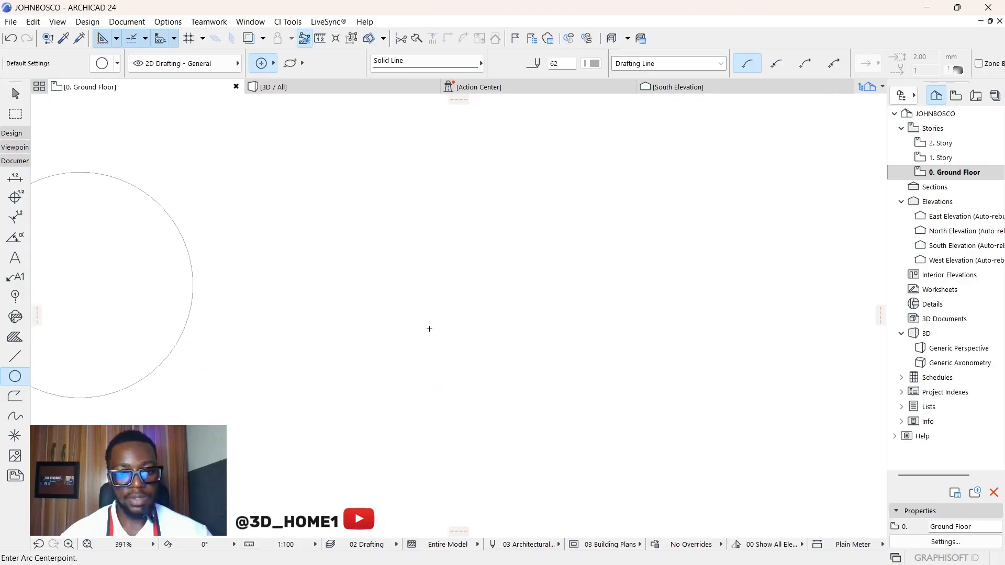
# Draw a second full circle with radius 1000 on the far side of the first circle from the staircase.
pyautogui.click(429, 327)
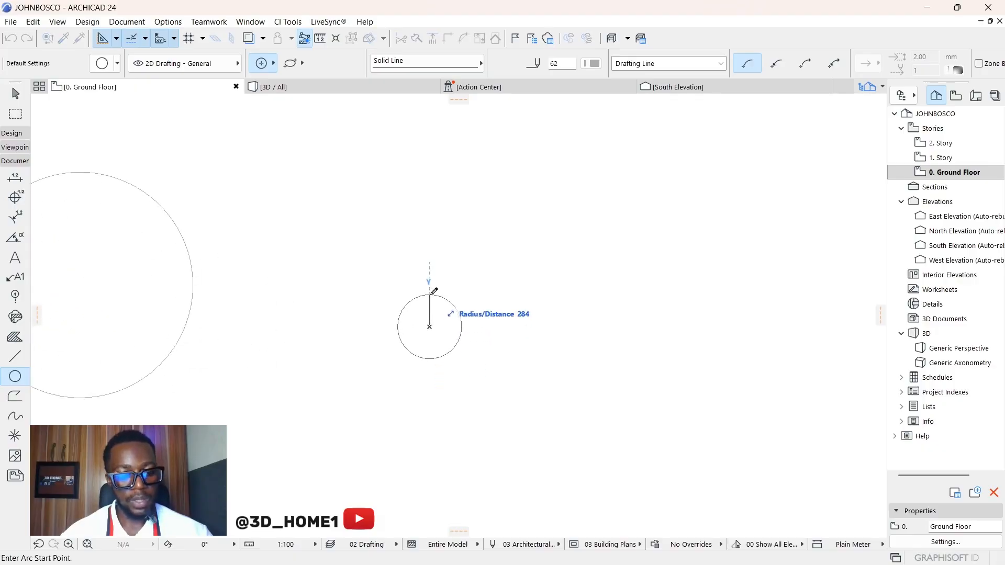
pyautogui.write('1000')
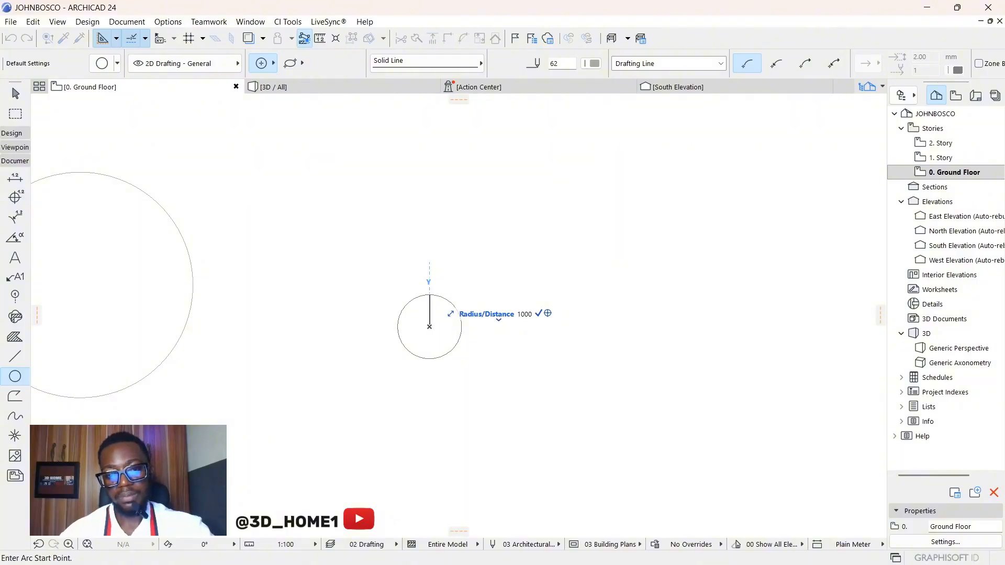
pyautogui.press('Return')
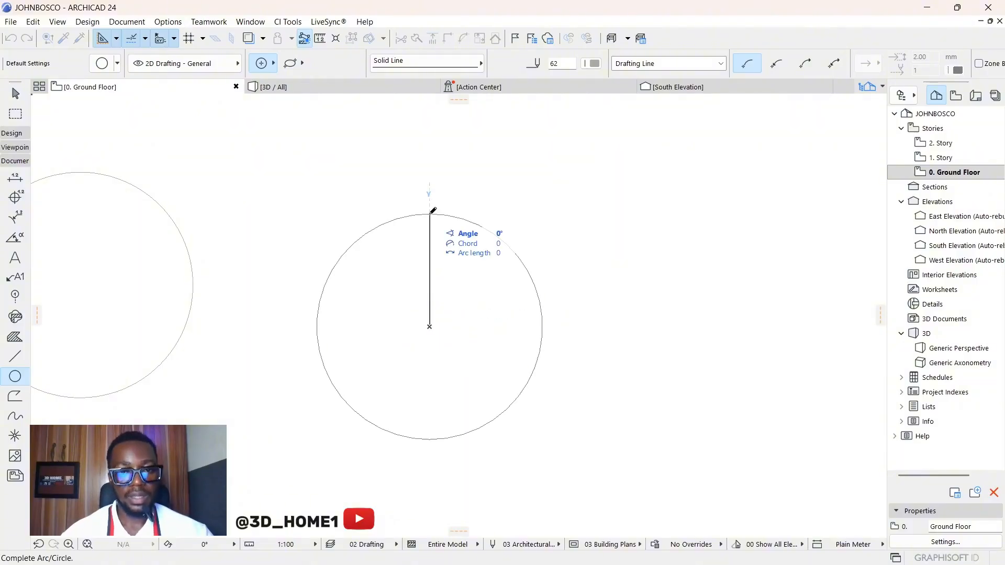
pyautogui.click(433, 210)
pyautogui.scroll(-6, 414, 252)
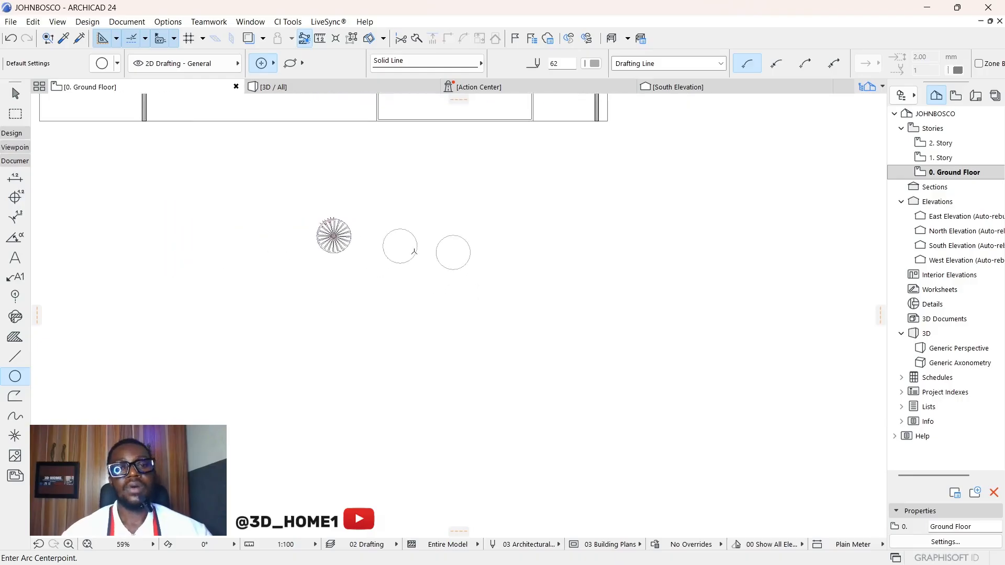
pyautogui.scroll(5, 414, 252)
pyautogui.press('Escape')
# Delete the circle closest to the existing spiral staircase on the ground floor plan.
pyautogui.click(573, 318)
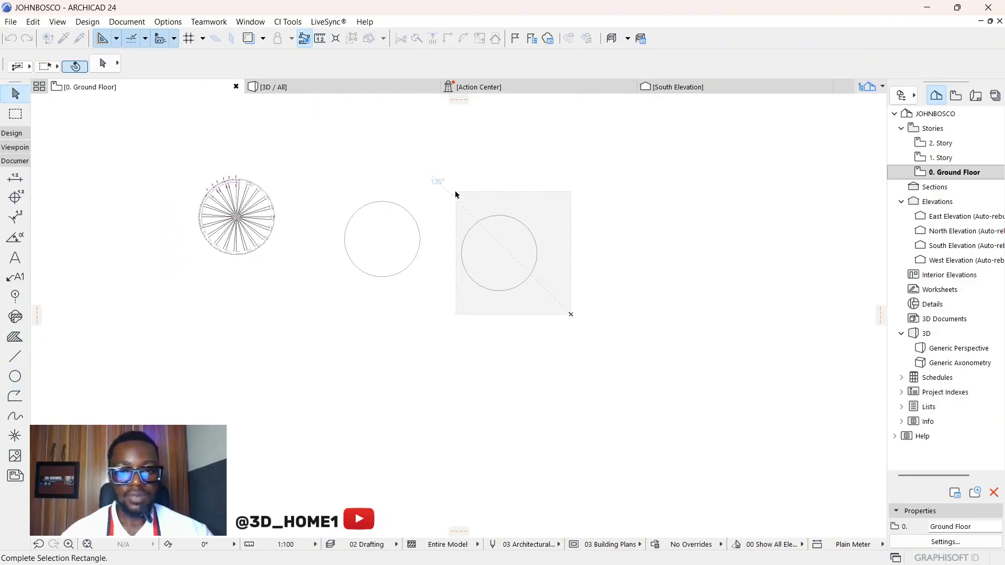
pyautogui.press('Escape')
pyautogui.click(400, 205)
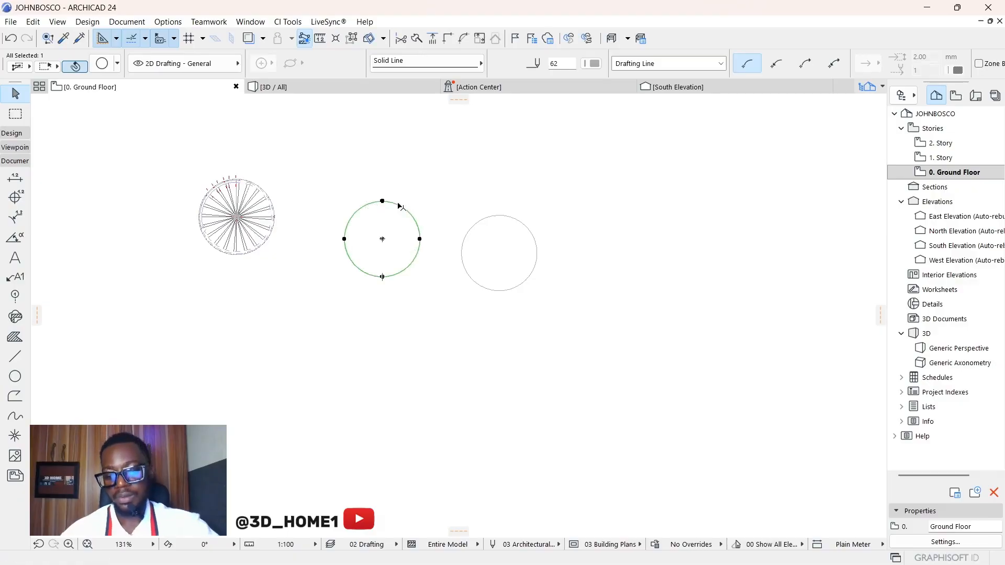
pyautogui.press('Delete')
# Move the remaining circle by its centre about 2950 towards the spiral staircase, into the space of the deleted circle.
pyautogui.click(504, 206)
pyautogui.click(498, 250)
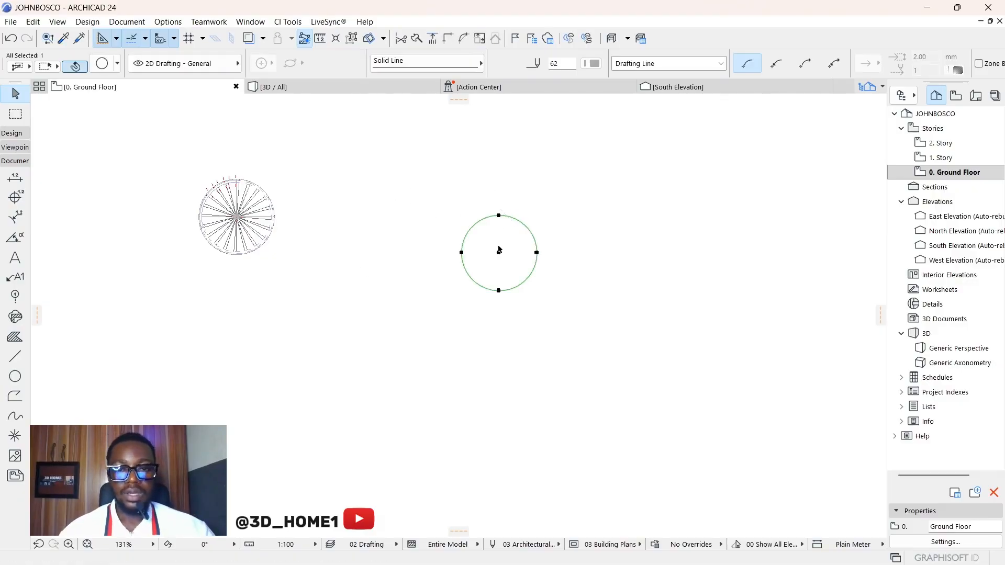
pyautogui.click(499, 253)
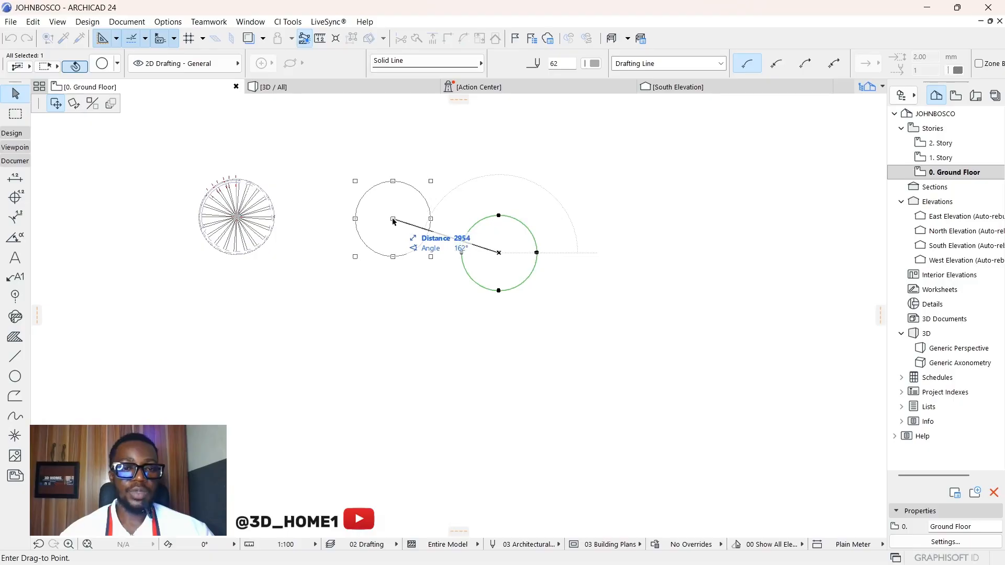
pyautogui.click(392, 222)
# Compare one wedge-shaped tread of the existing staircase with the remaining circle on the ground floor plan.
pyautogui.scroll(2, 416, 216)
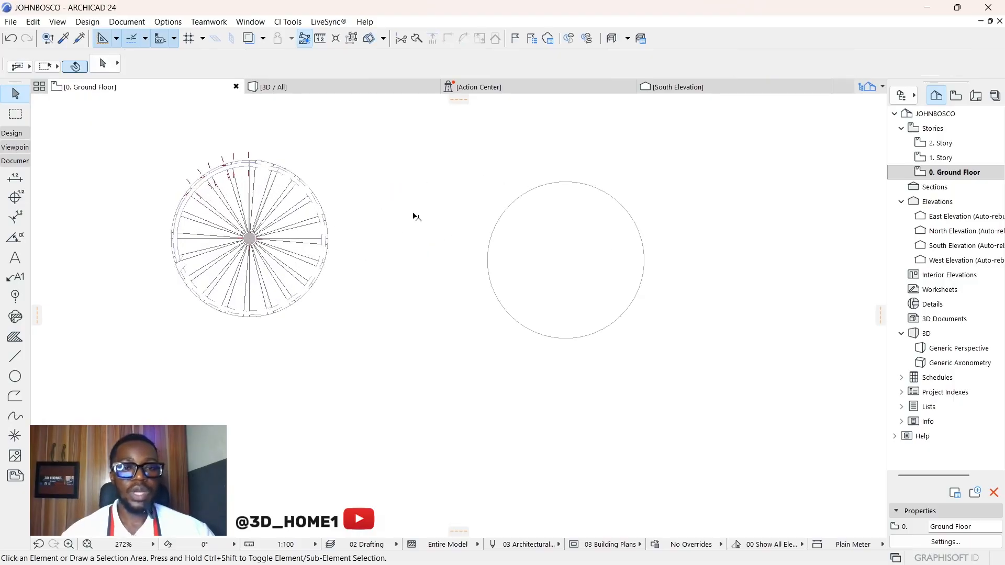
pyautogui.scroll(-2, 273, 319)
pyautogui.scroll(2, 419, 264)
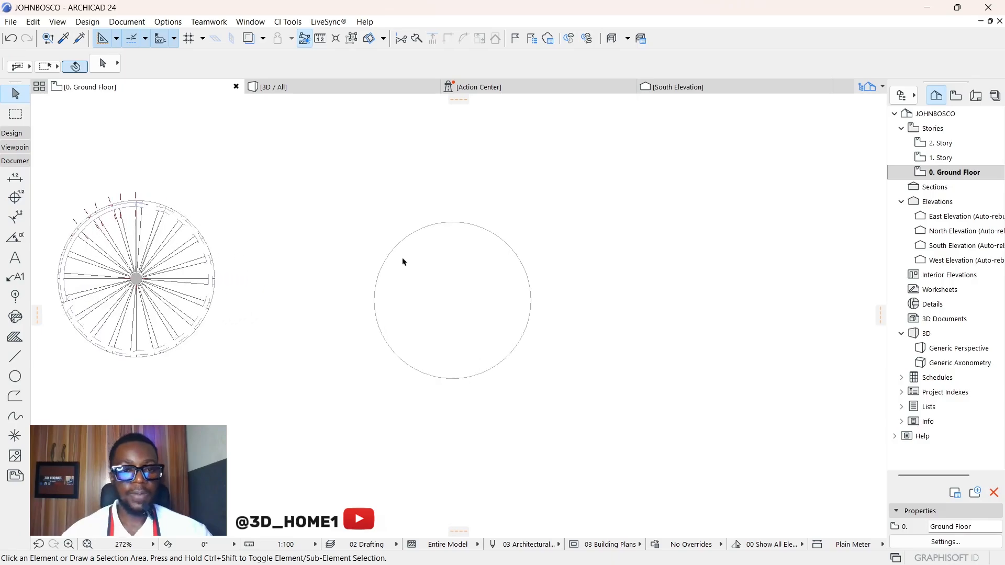
pyautogui.scroll(1, 393, 269)
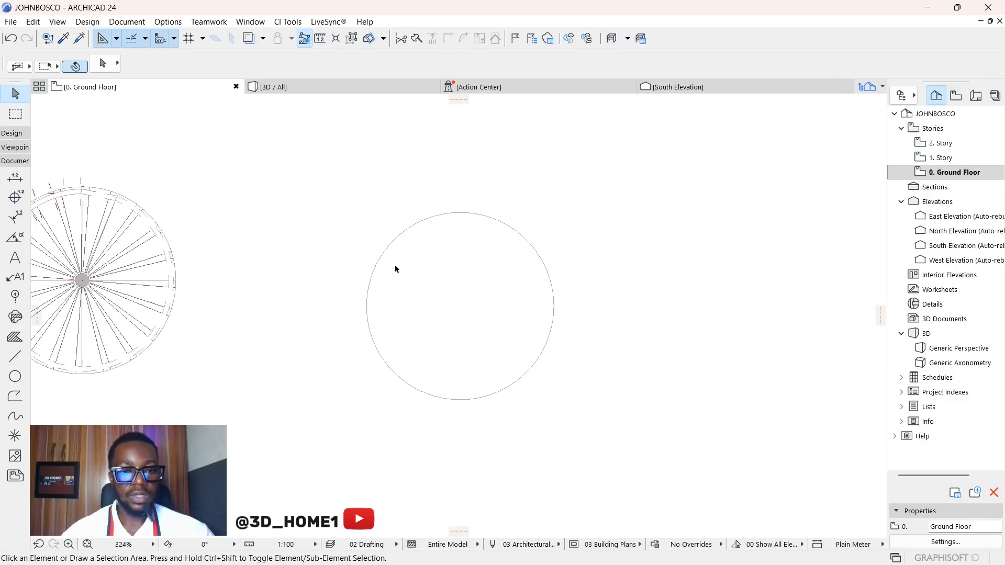
pyautogui.scroll(-1, 336, 293)
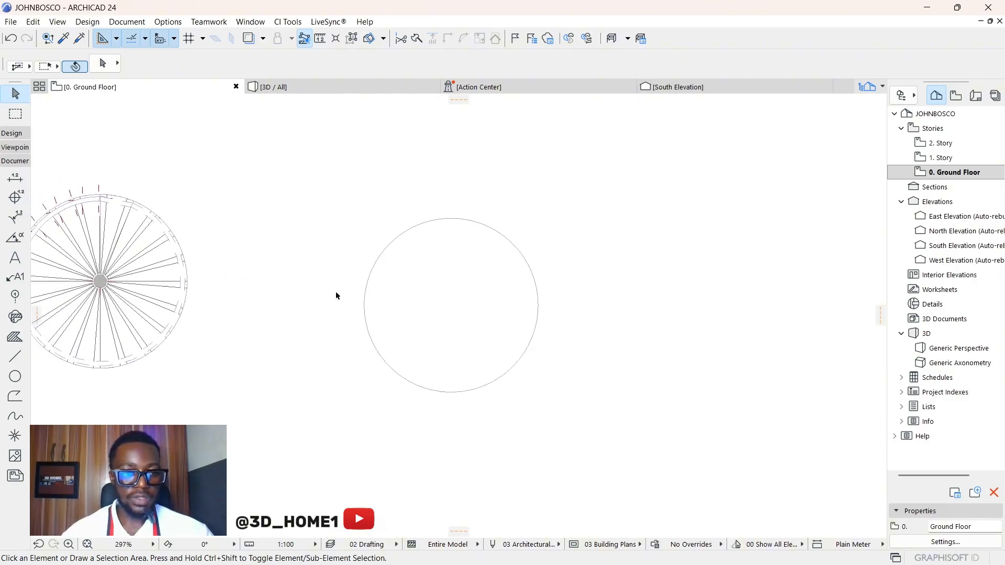
pyautogui.click(172, 242)
pyautogui.scroll(2, 178, 243)
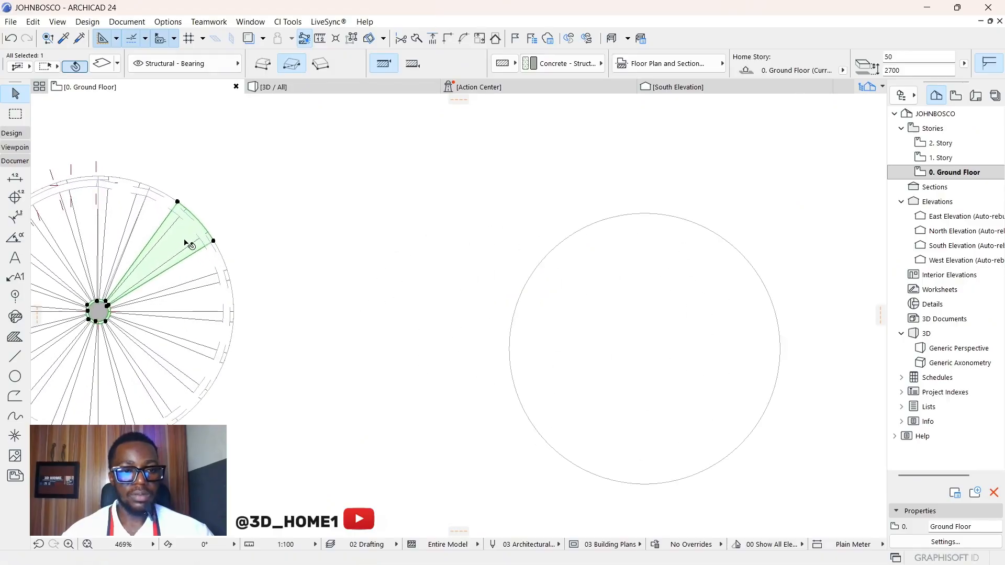
pyautogui.scroll(-1, 269, 288)
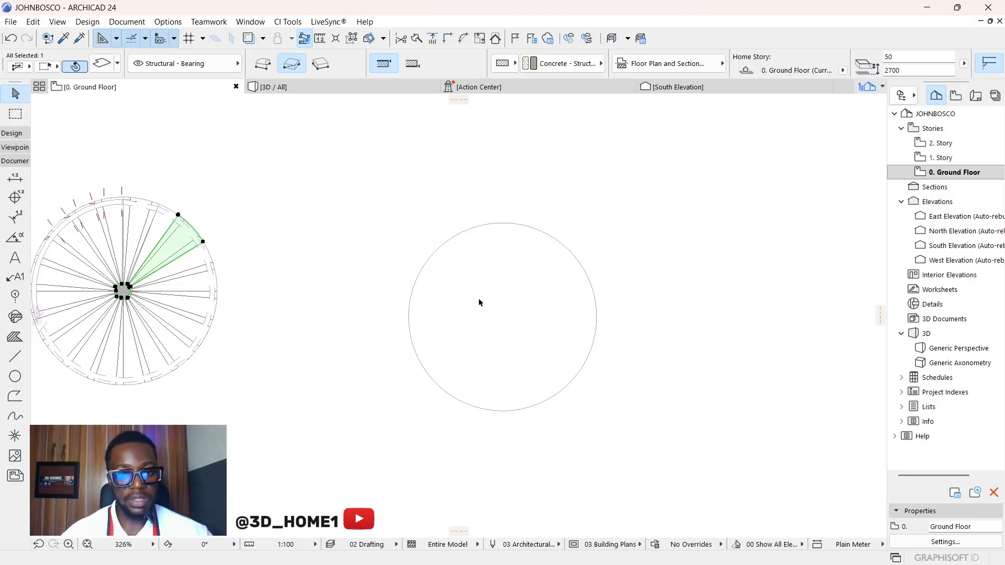
pyautogui.click(463, 232)
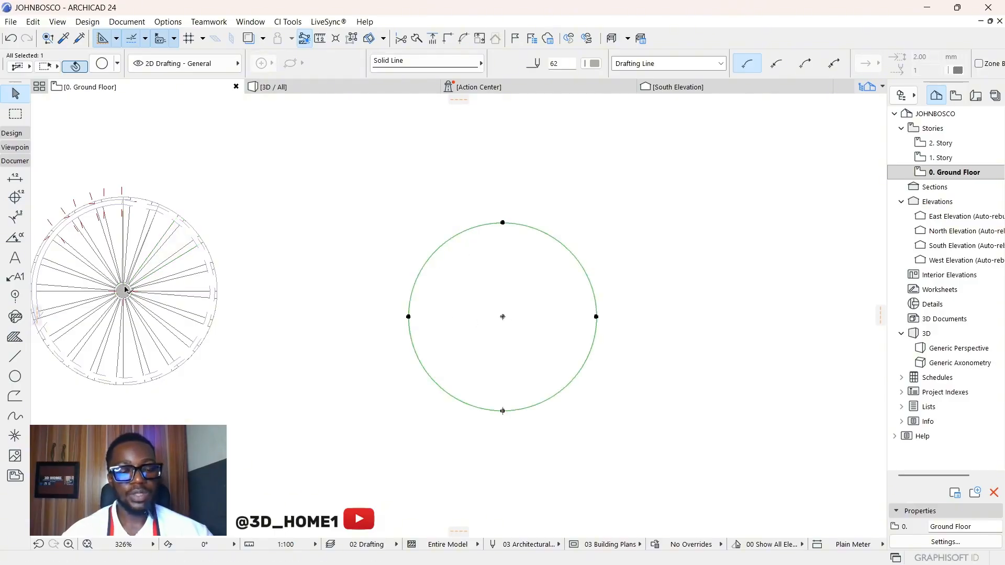
# Examine in the 3D view how the staircase treads fan out around the central column.
pyautogui.click(290, 88)
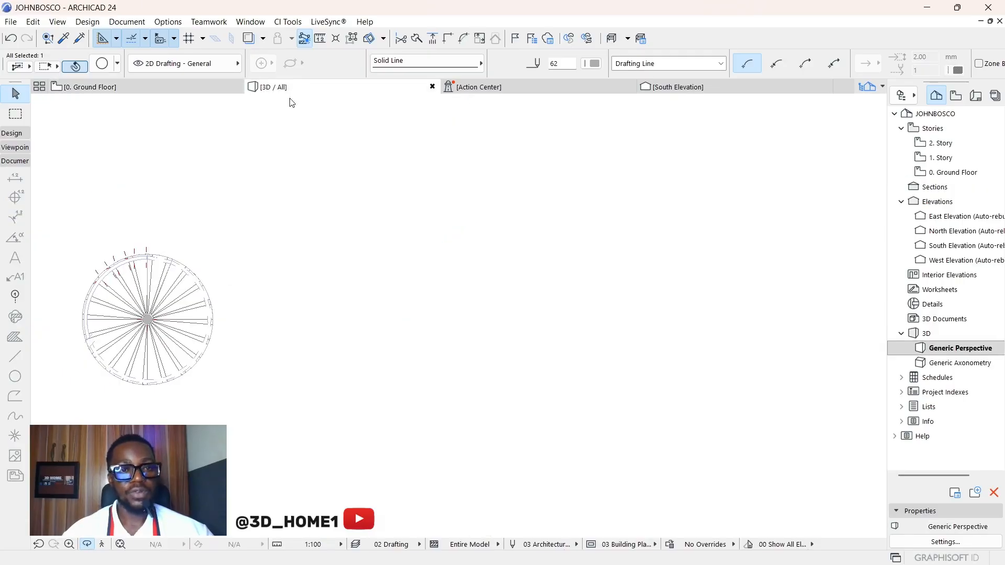
pyautogui.scroll(5, 325, 243)
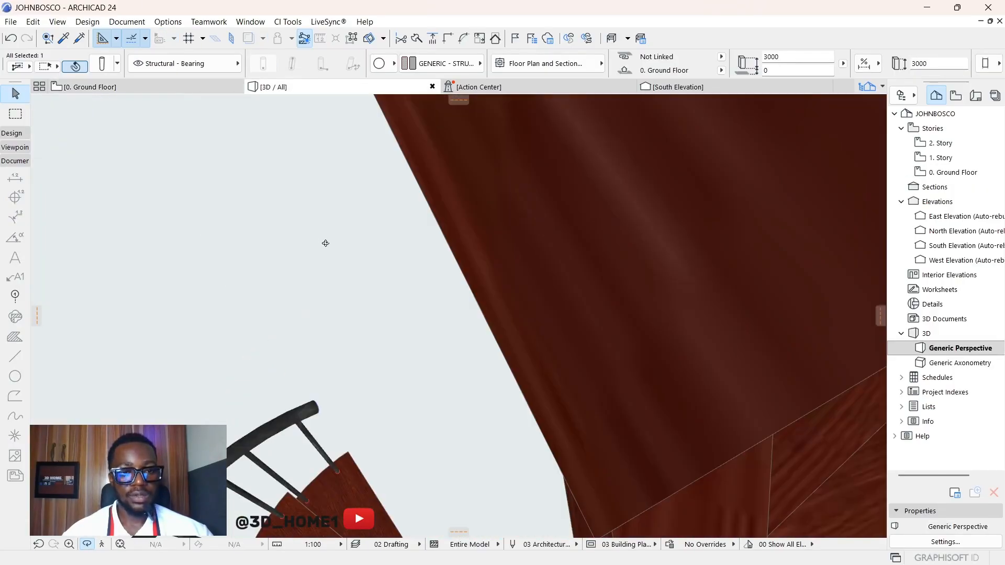
pyautogui.scroll(-3, 335, 248)
pyautogui.scroll(-2, 335, 248)
pyautogui.scroll(4, 335, 248)
pyautogui.scroll(-4, 335, 247)
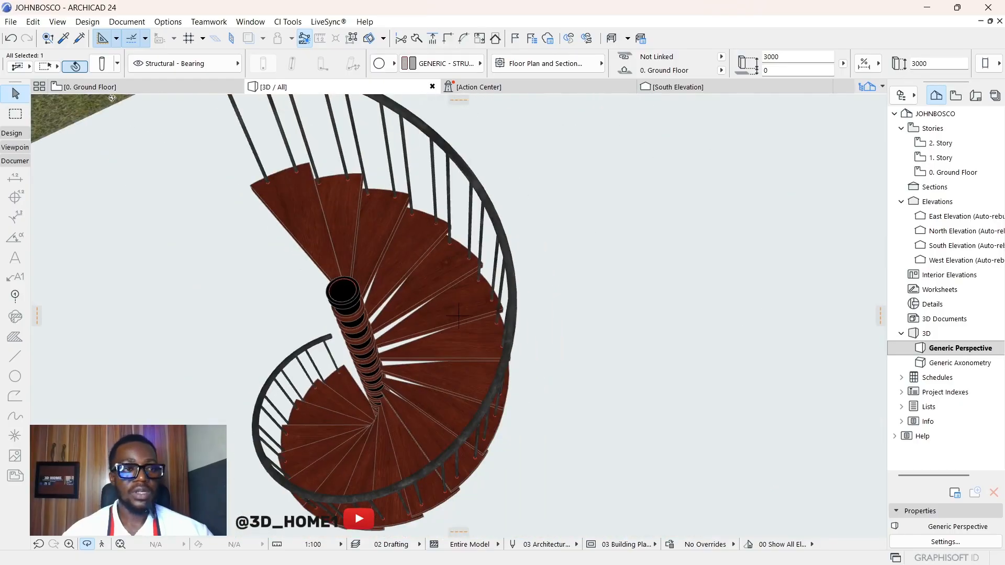
# Examine the shape of the staircase's uppermost wedge tread and its column ring on the ground floor plan.
pyautogui.click(95, 87)
pyautogui.scroll(3, 511, 312)
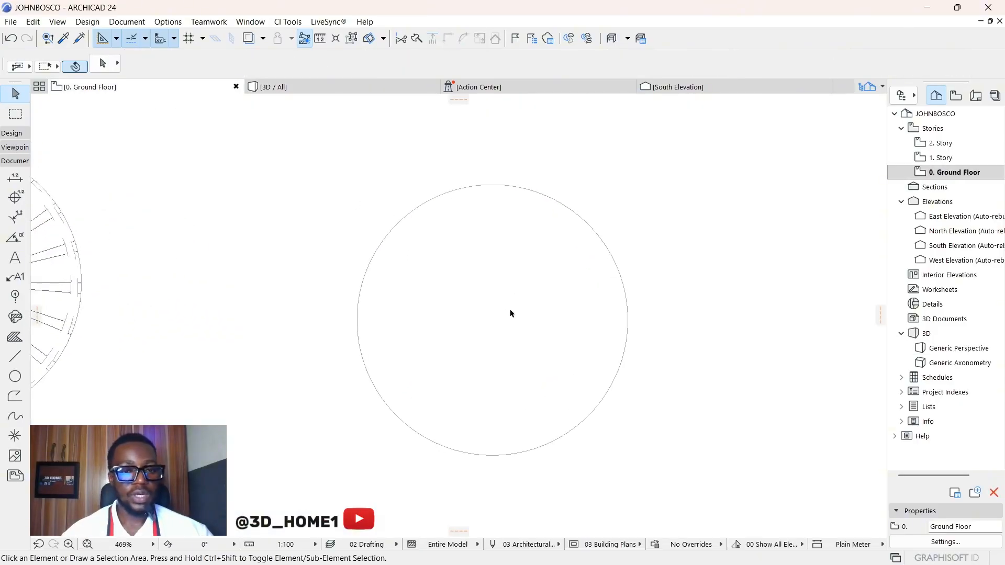
pyautogui.scroll(-2, 428, 291)
pyautogui.scroll(-3, 459, 265)
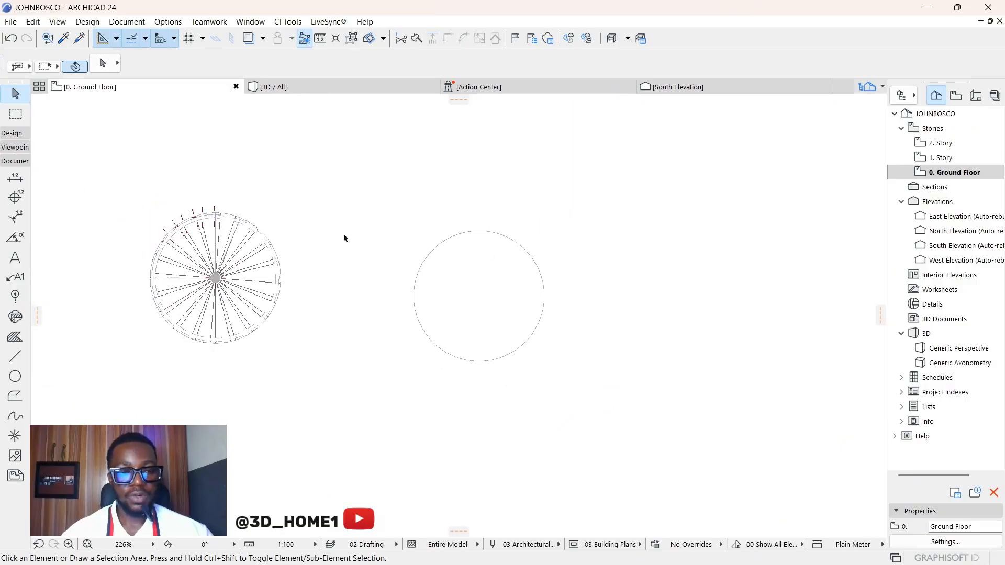
pyautogui.scroll(2, 228, 229)
pyautogui.click(230, 230)
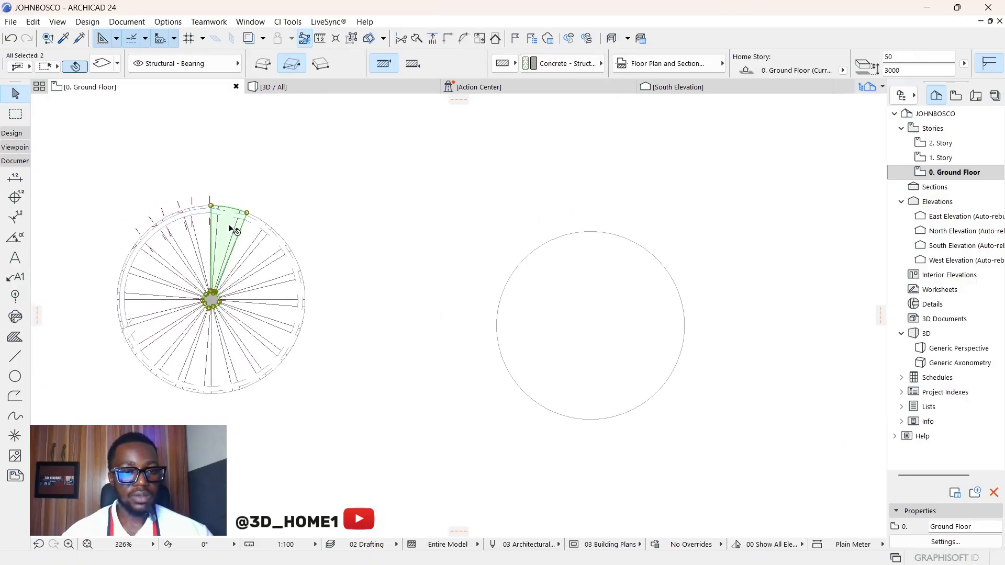
pyautogui.scroll(3, 228, 230)
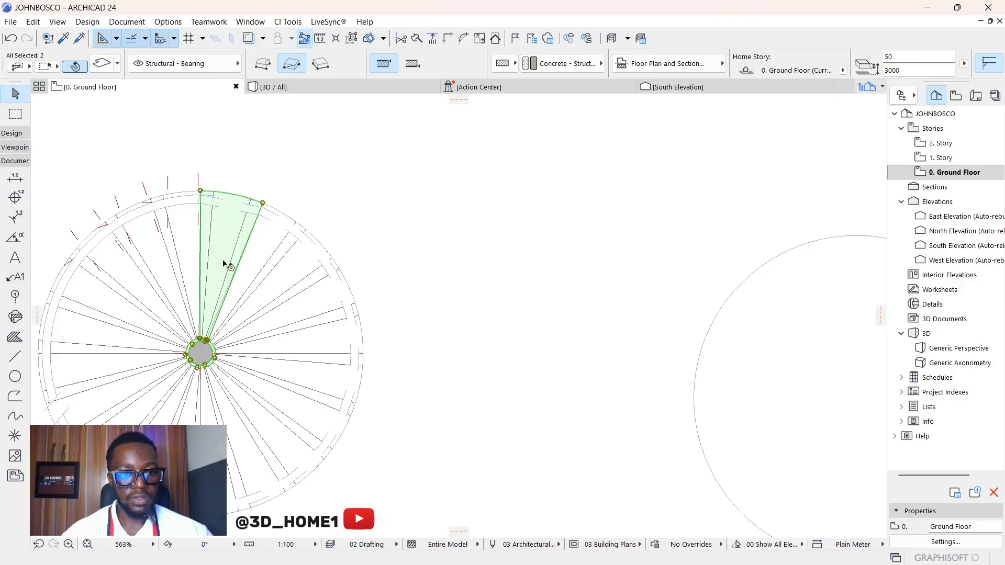
pyautogui.scroll(-4, 240, 280)
pyautogui.click(83, 302)
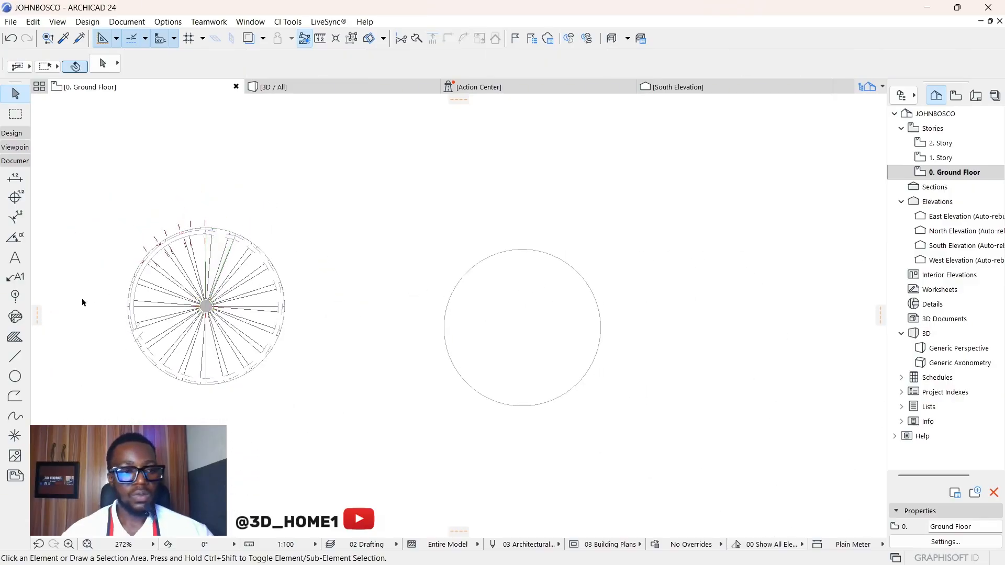
pyautogui.click(15, 358)
pyautogui.scroll(2, 572, 323)
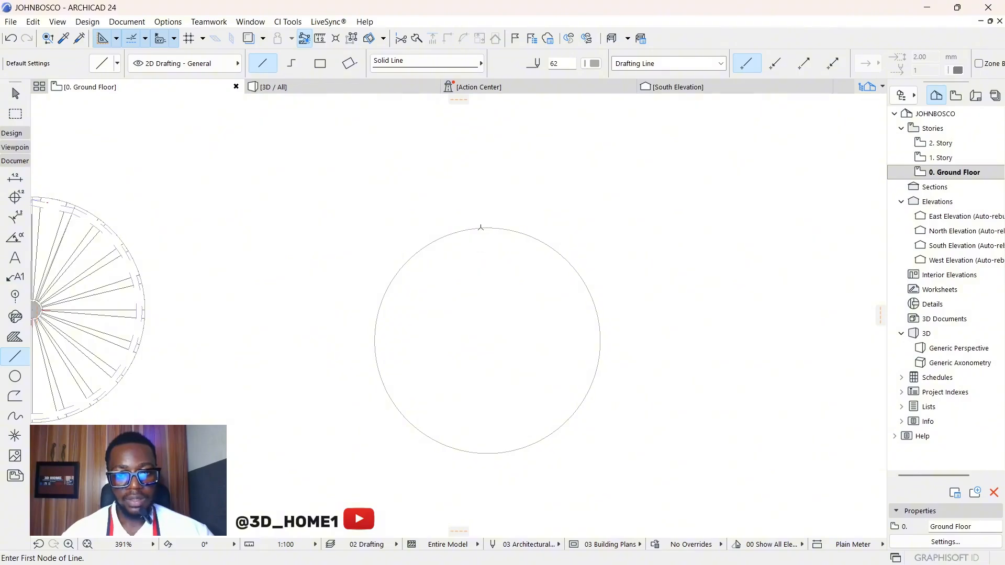
pyautogui.scroll(-2, 496, 344)
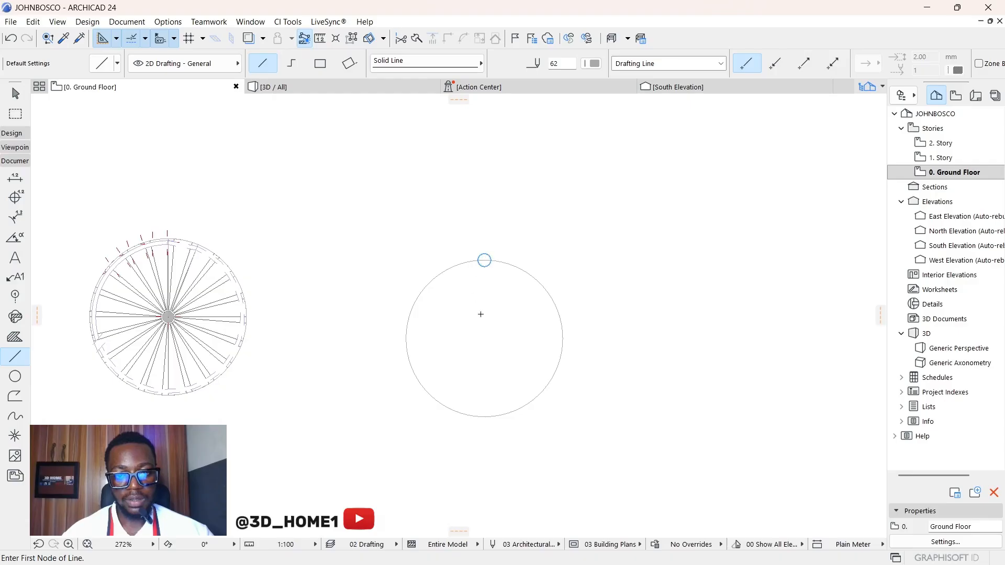
pyautogui.scroll(3, 484, 262)
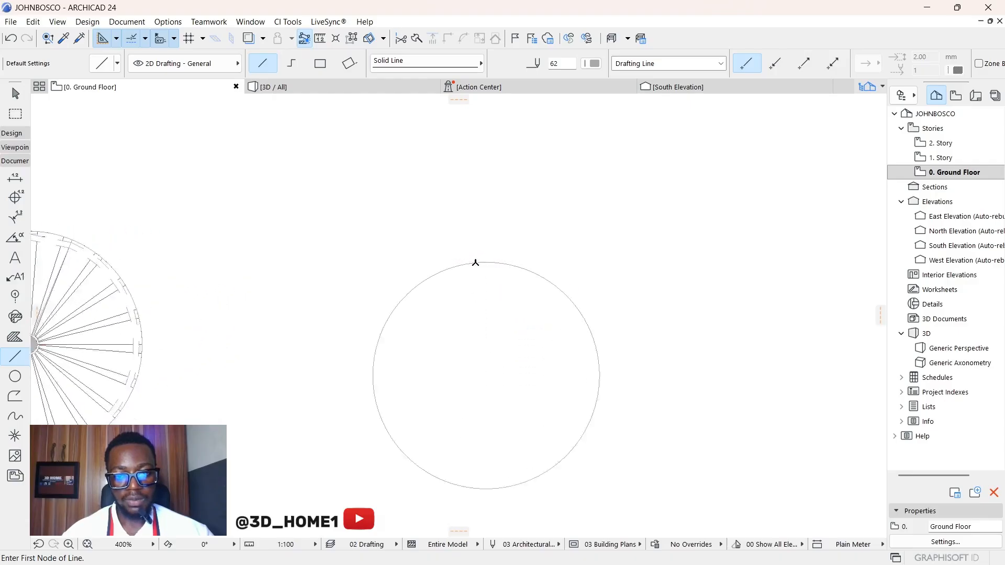
pyautogui.click(486, 263)
pyautogui.scroll(-2, 487, 288)
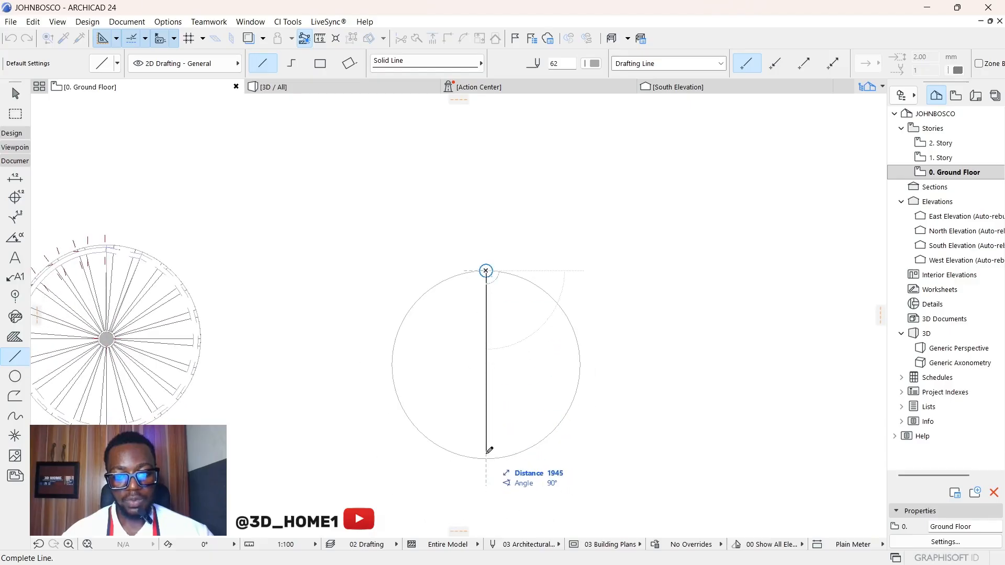
pyautogui.press('Escape')
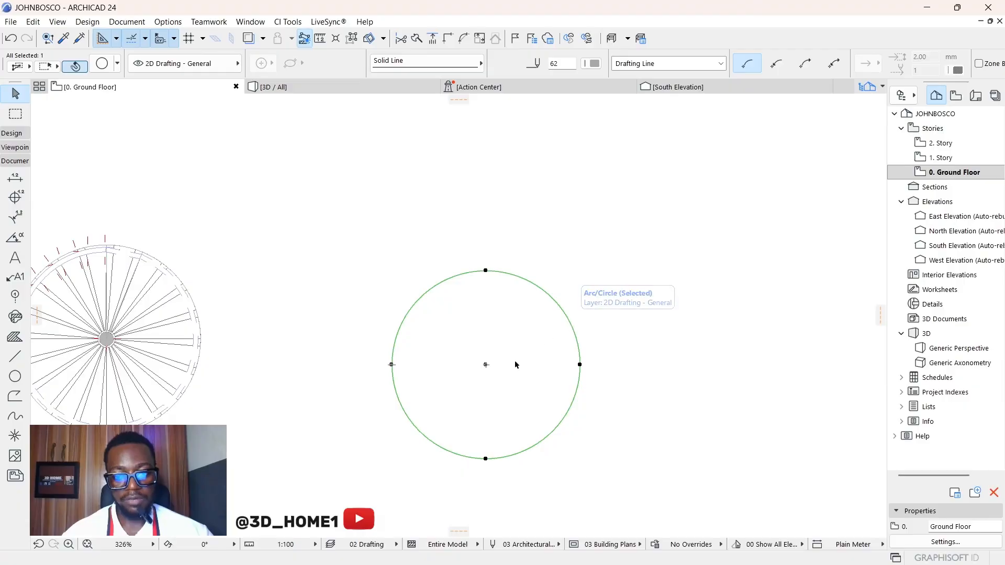
pyautogui.scroll(3, 484, 366)
pyautogui.click(127, 268)
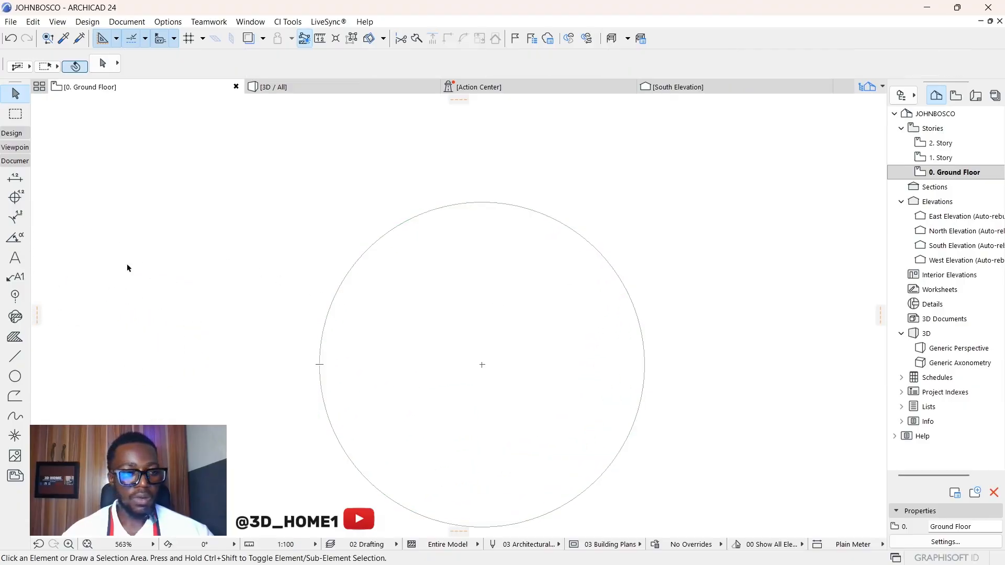
pyautogui.click(14, 359)
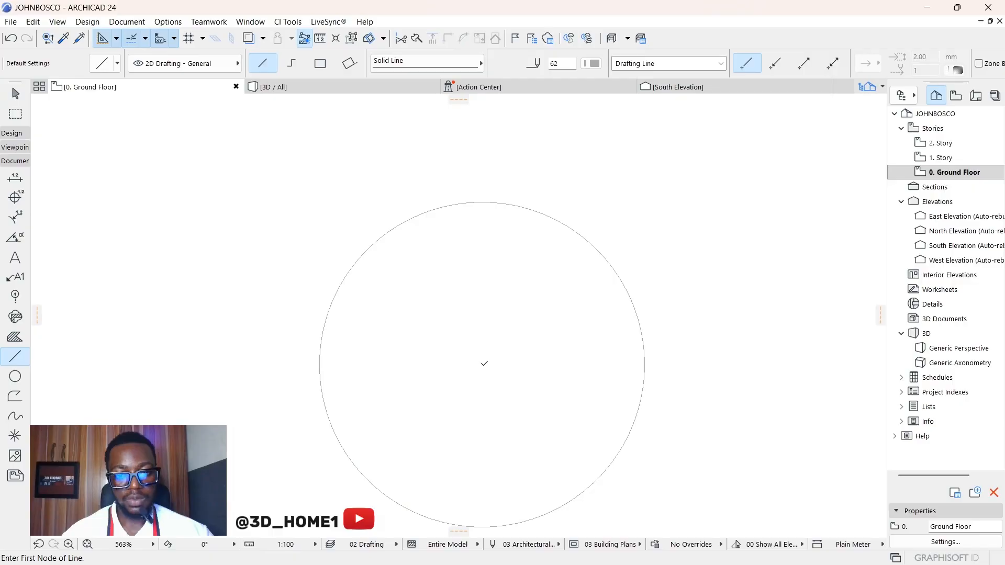
pyautogui.press('Escape')
pyautogui.scroll(-4, 473, 273)
pyautogui.scroll(1, 478, 269)
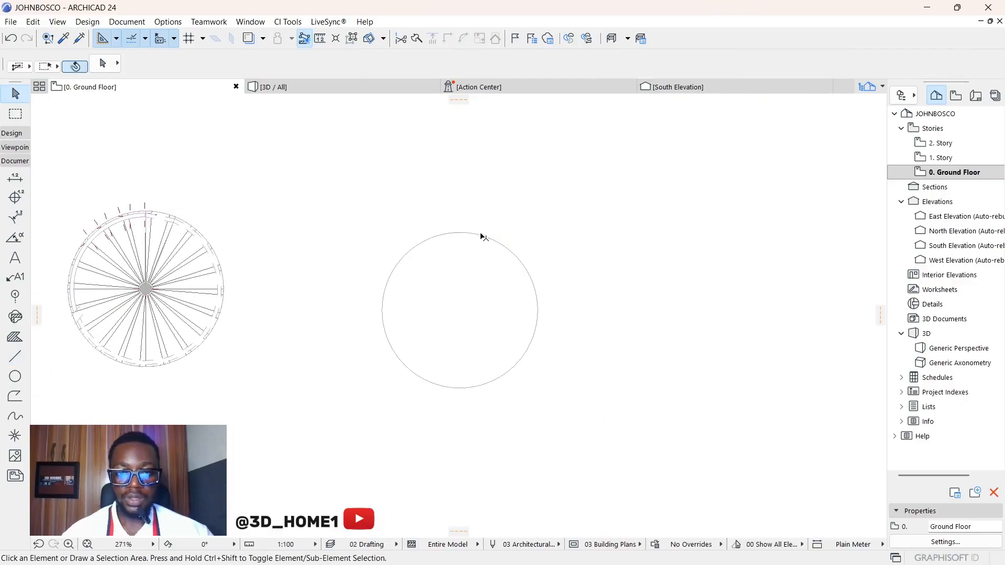
pyautogui.click(484, 240)
pyautogui.scroll(2, 484, 242)
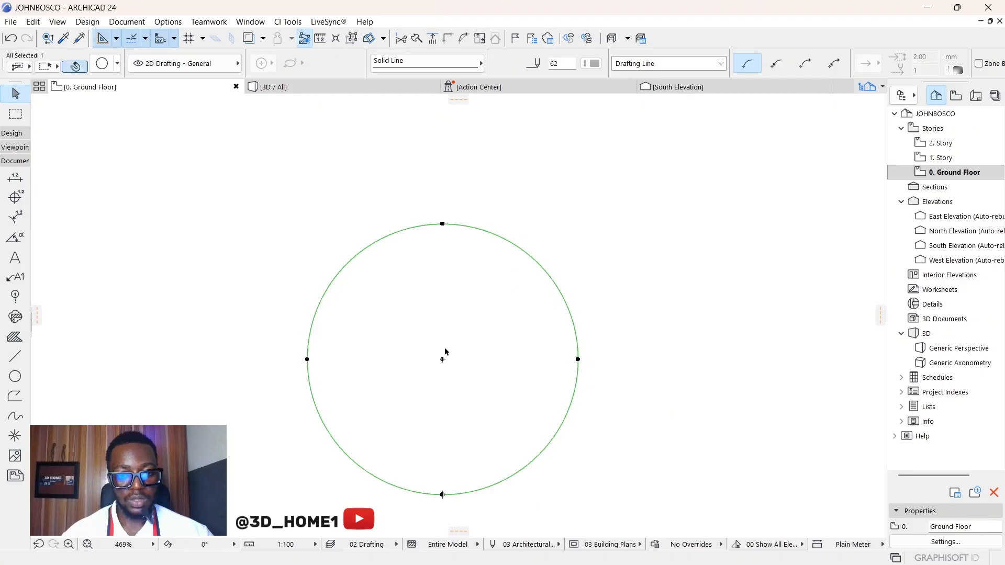
pyautogui.press('Escape')
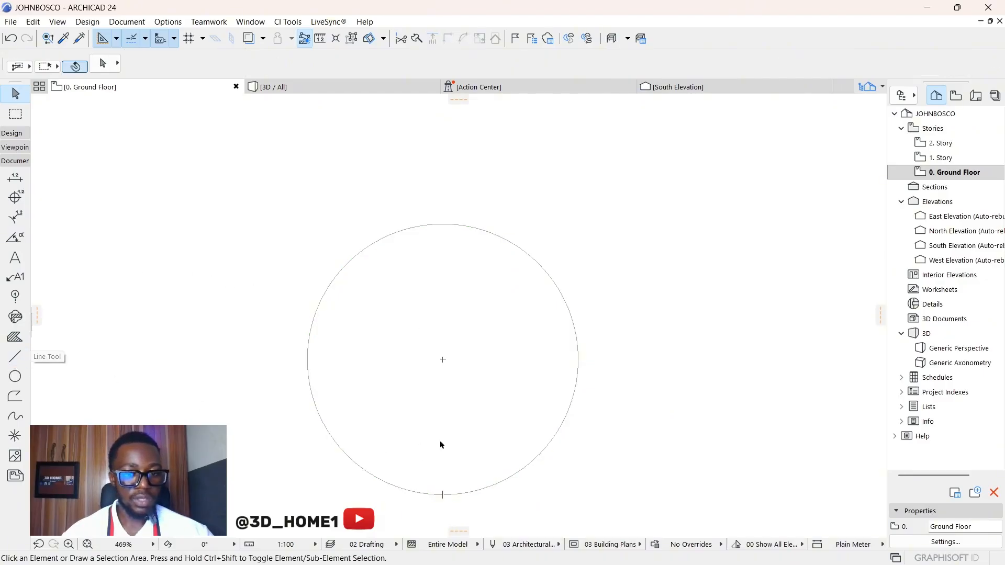
# Draw two radius lines of length 1000 in the circle, one vertical from its top point to the centre, one horizontal to its right edge.
pyautogui.click(15, 356)
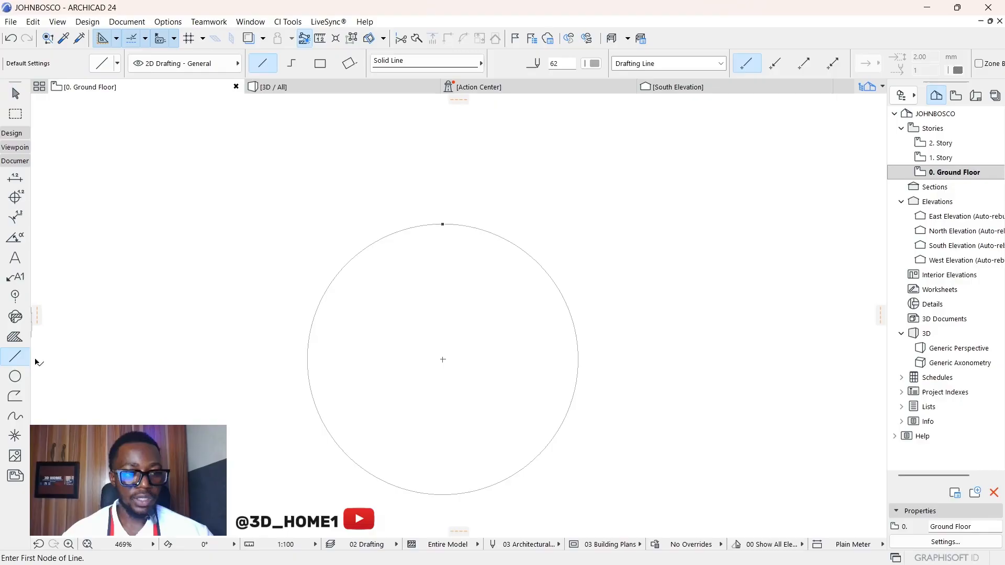
pyautogui.click(442, 224)
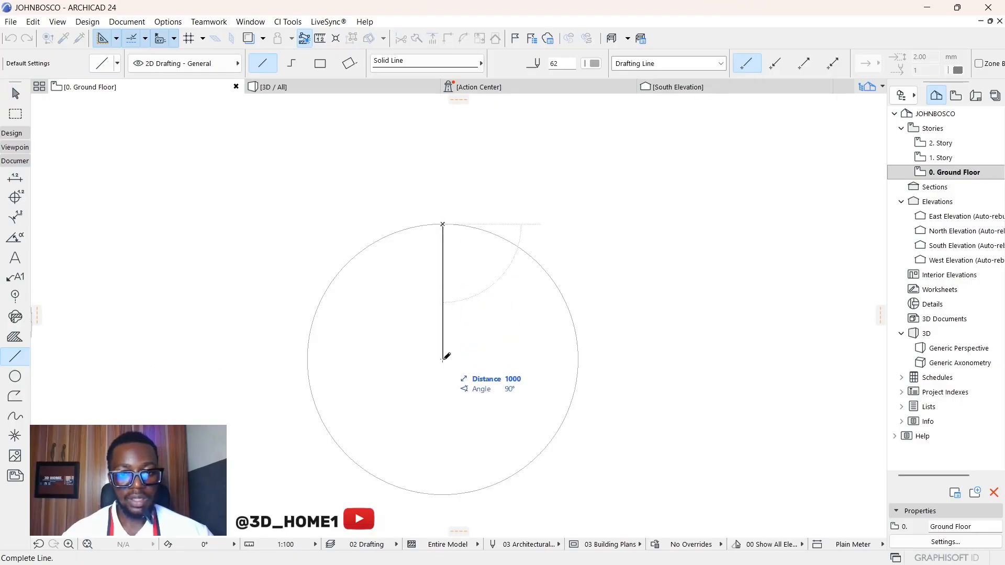
pyautogui.click(443, 359)
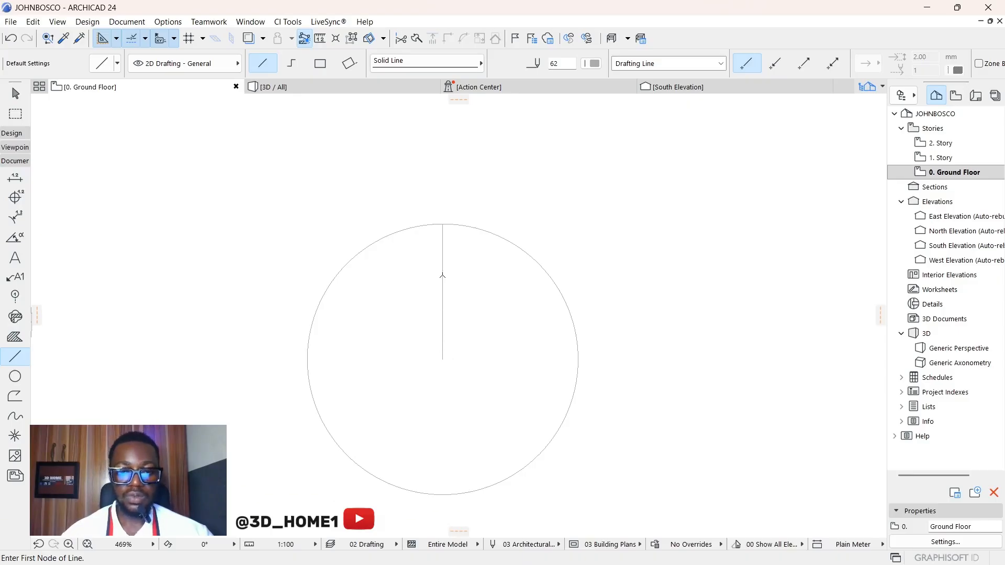
pyautogui.click(444, 359)
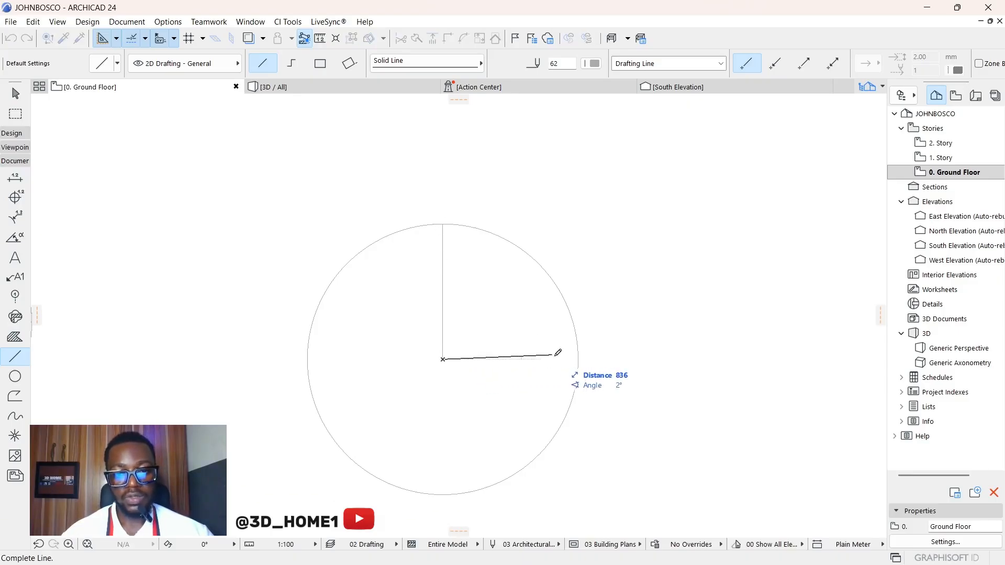
pyautogui.click(579, 359)
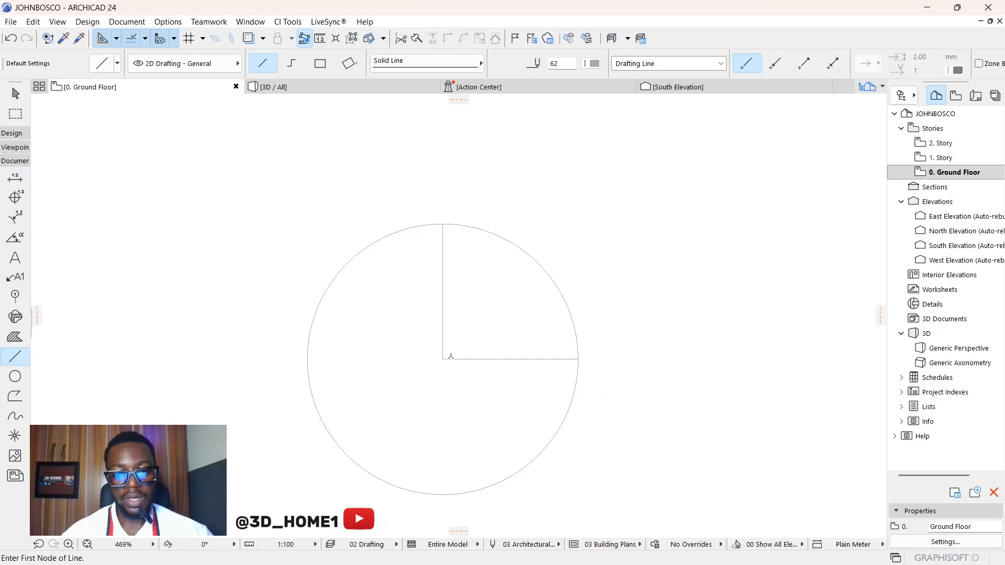
# Divide the quadrant between the two radii with a bisecting radius line and another halfway between that and the vertical radius.
pyautogui.click(443, 359)
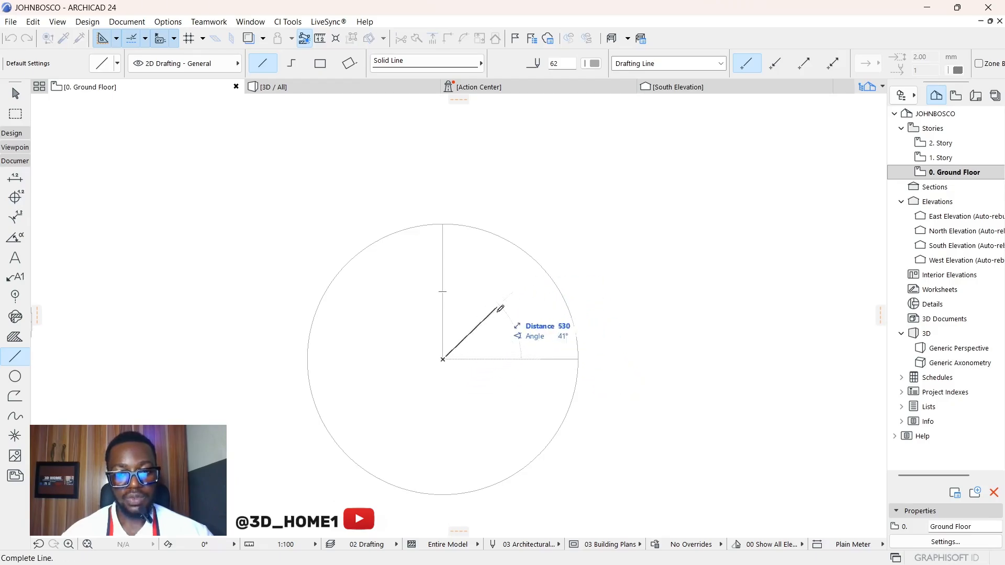
pyautogui.click(539, 262)
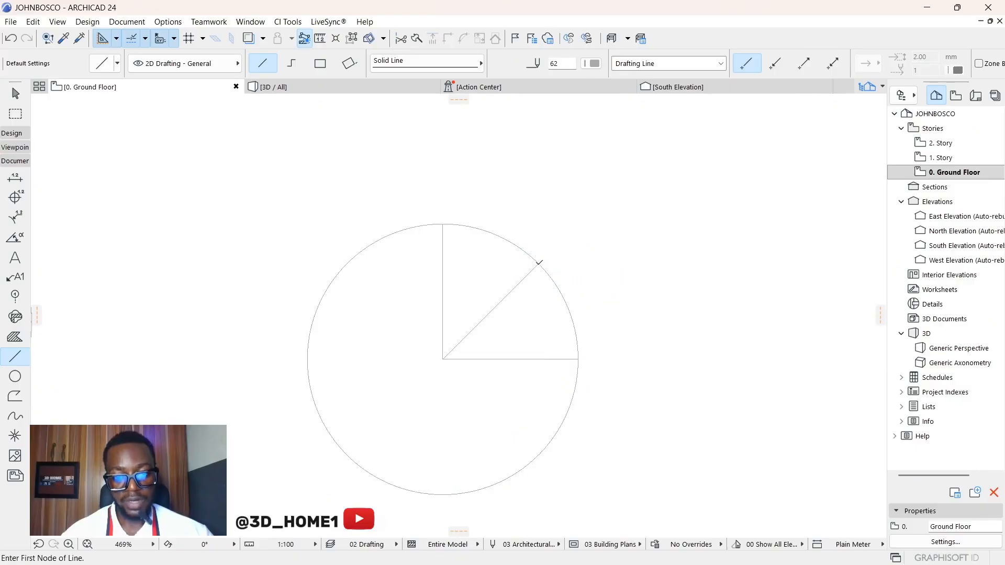
pyautogui.click(443, 359)
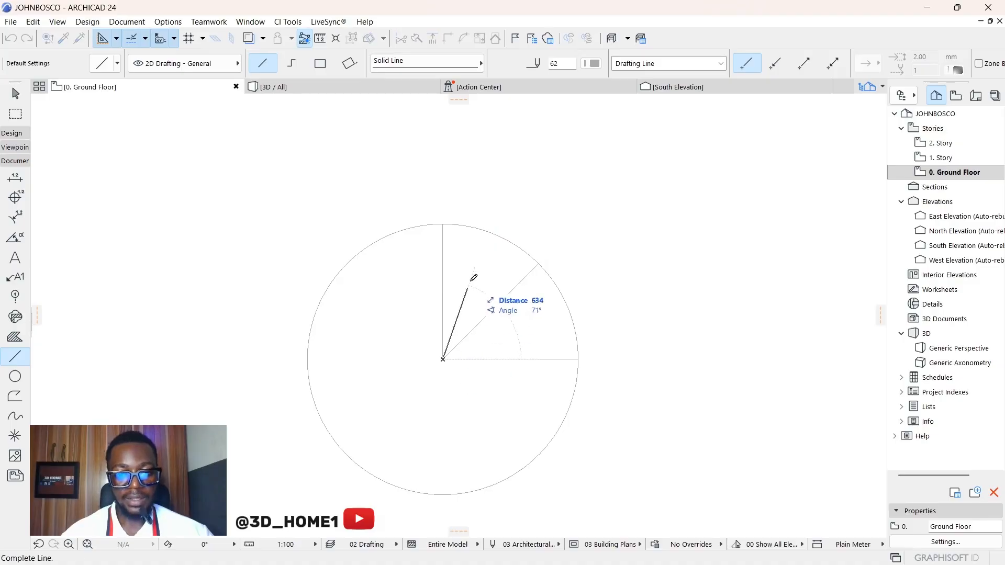
pyautogui.click(495, 235)
pyautogui.press('Escape')
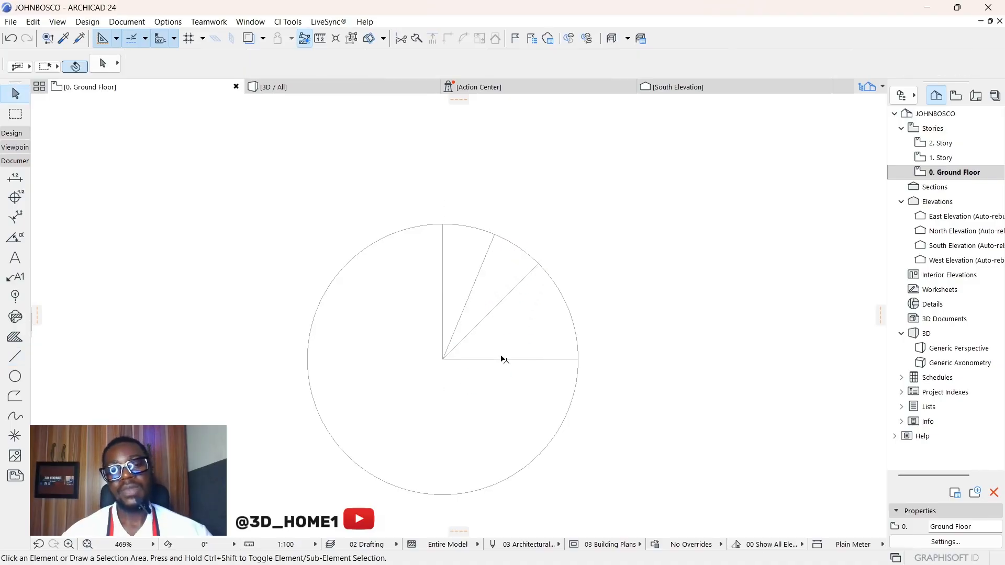
# Delete the horizontal radius and the two dividing radius lines, keeping the vertical radius.
pyautogui.moveTo(509, 370); pyautogui.dragTo(459, 276)
pyautogui.press('Escape')
pyautogui.press('Delete')
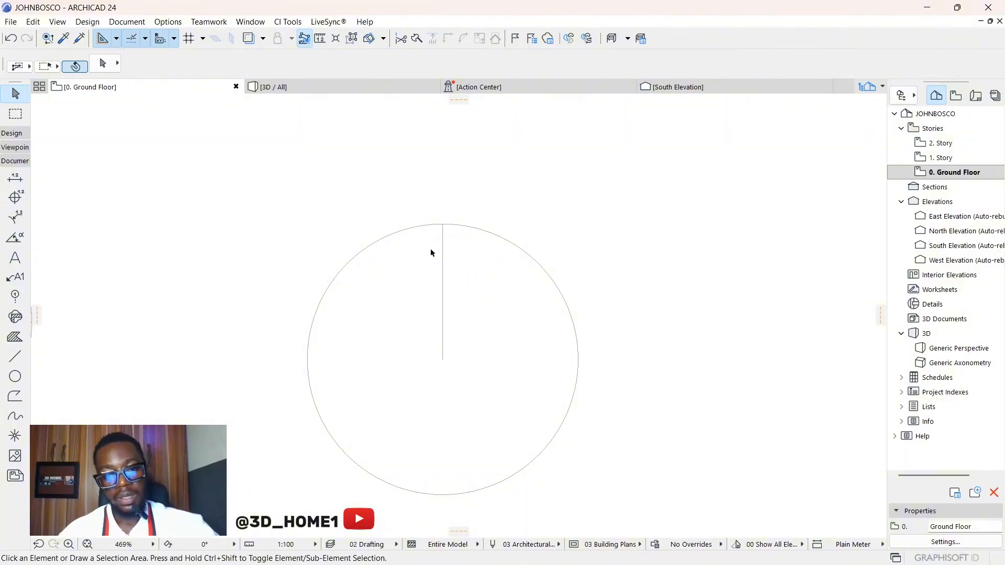
# Draw the horizontal radius again, a line bisecting the quadrant, and another radius halfway between the bisector and the vertical radius.
pyautogui.click(16, 358)
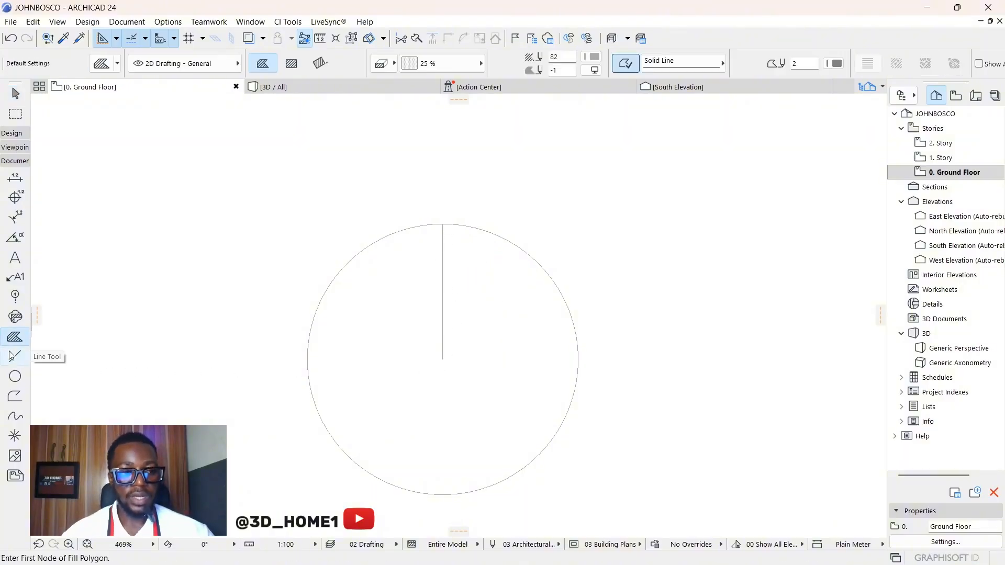
pyautogui.click(443, 360)
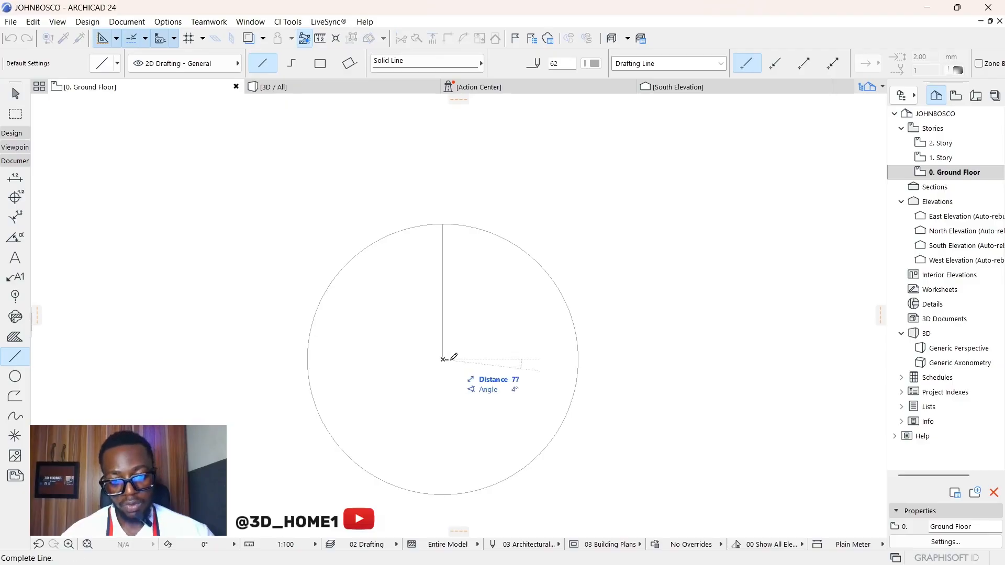
pyautogui.click(579, 359)
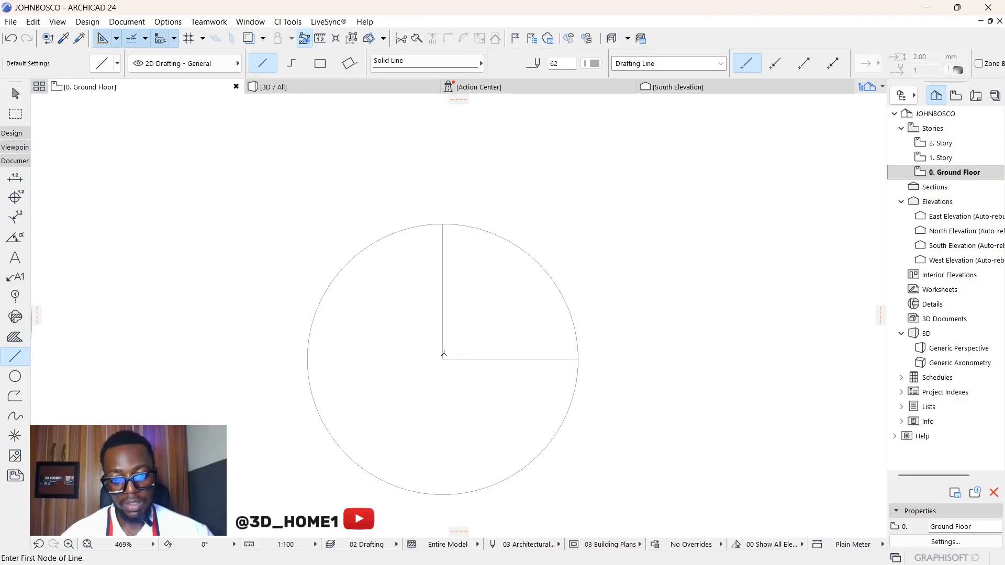
pyautogui.click(444, 359)
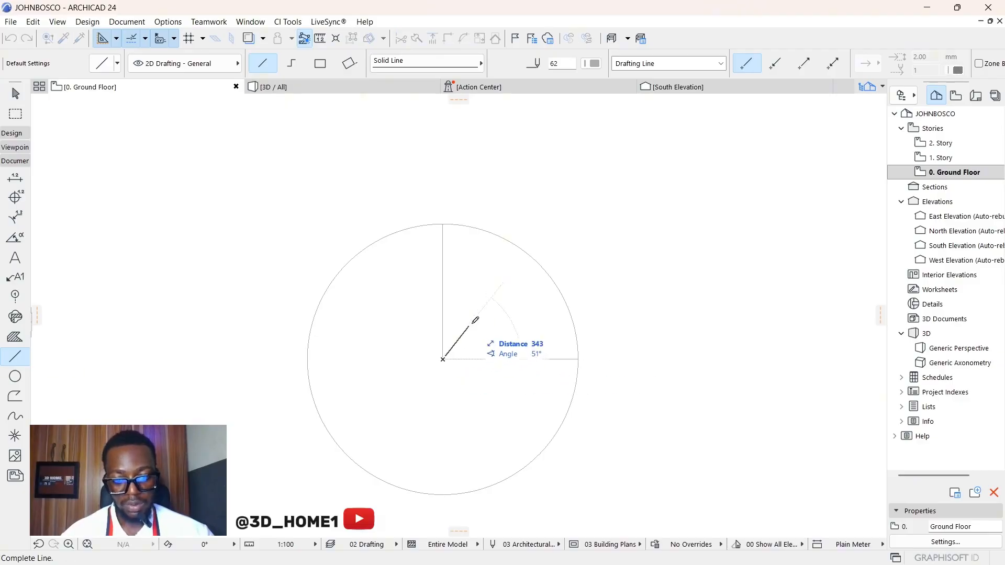
pyautogui.click(540, 261)
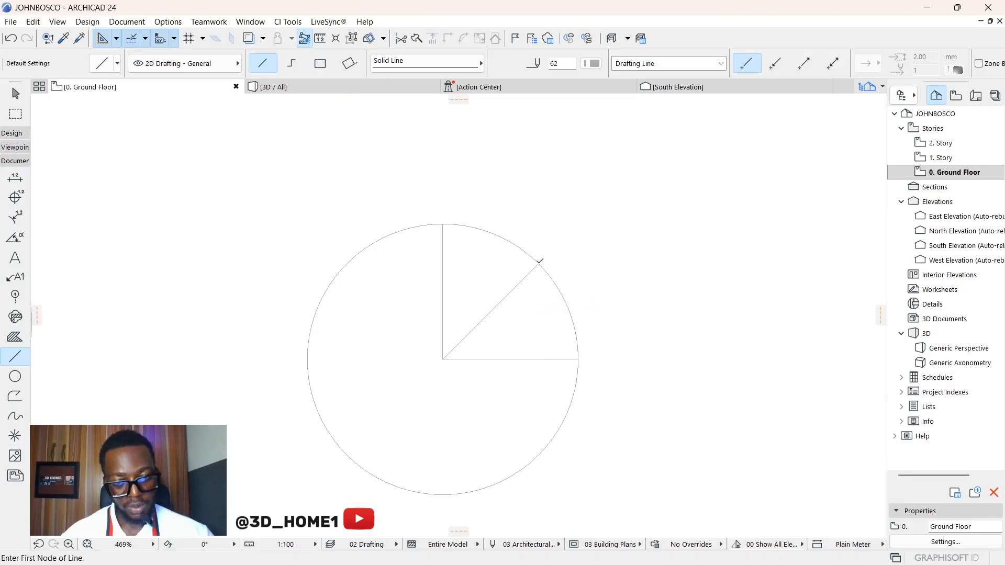
pyautogui.click(443, 360)
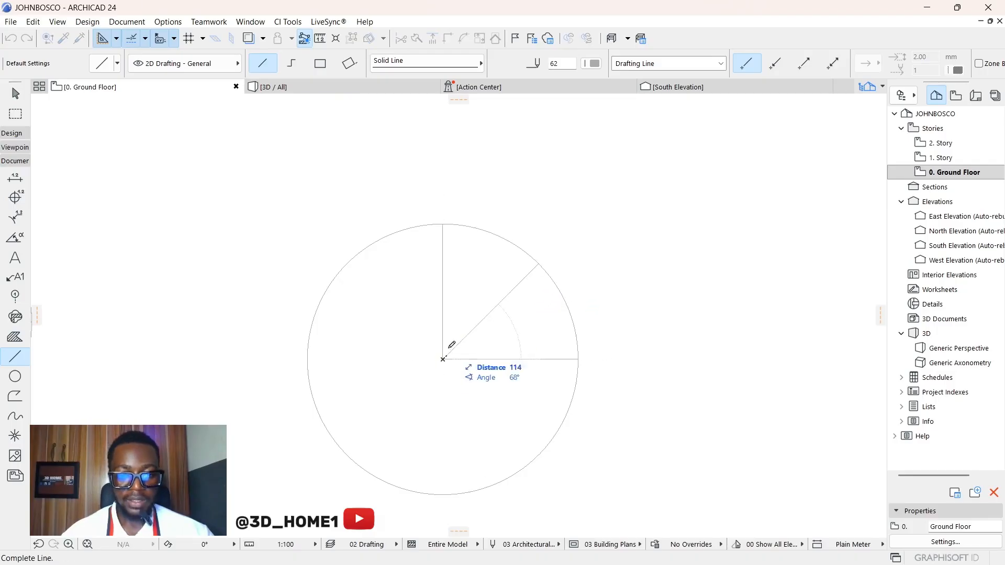
pyautogui.click(497, 234)
pyautogui.press('Escape')
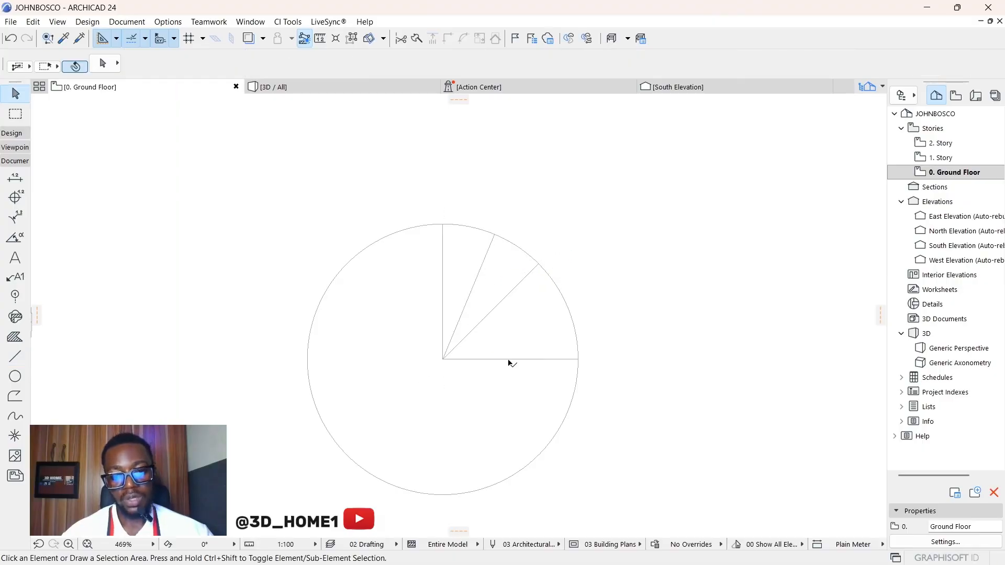
# Delete the horizontal radius and the quadrant's bisecting line, leaving one narrow wedge beside the vertical radius.
pyautogui.click(510, 360)
pyautogui.press('Delete')
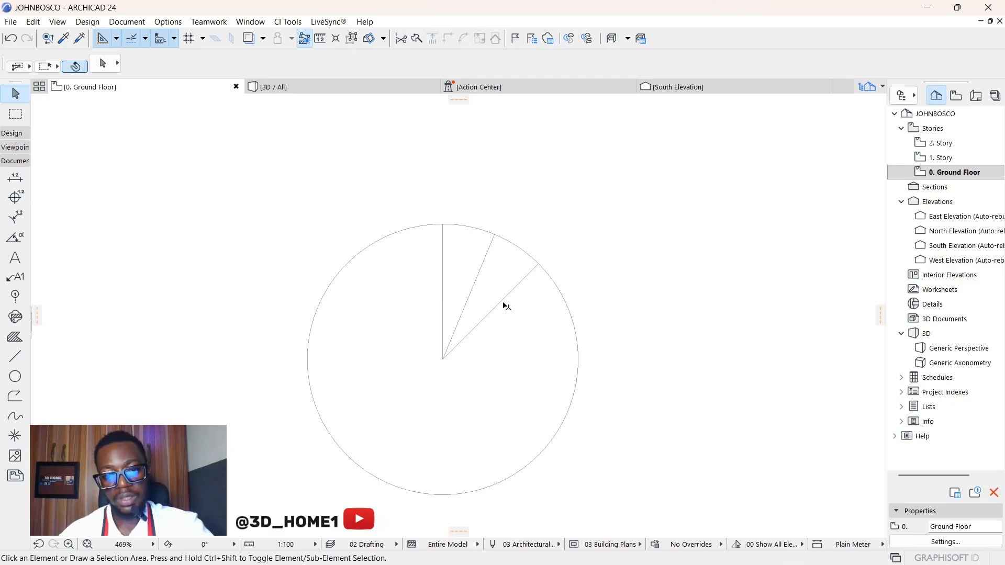
pyautogui.click(505, 297)
pyautogui.press('Delete')
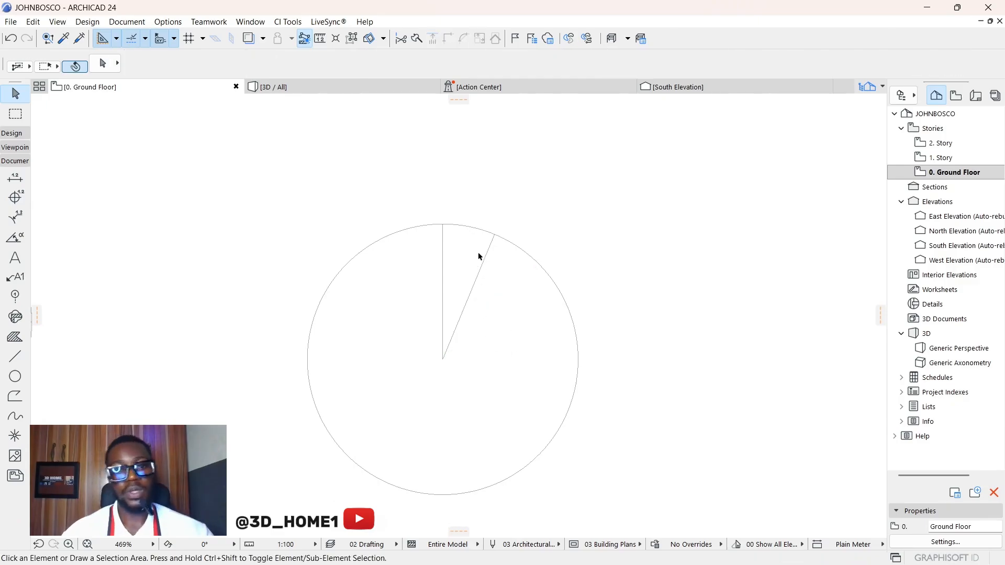
pyautogui.click(14, 356)
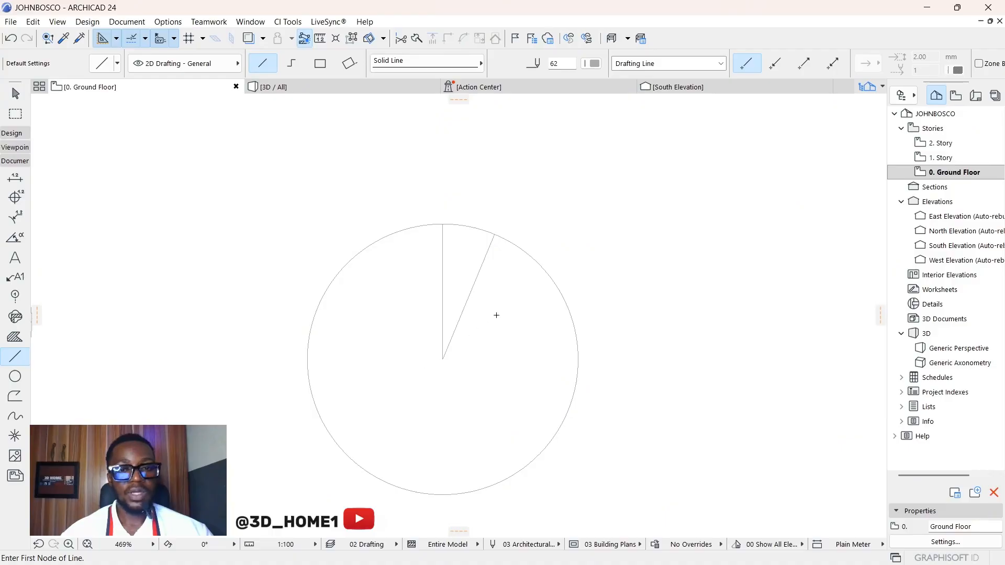
pyautogui.press('Escape')
# Measure the outer width of the narrow wedge between the ends of its two radius lines on the circle.
pyautogui.press('m')
pyautogui.scroll(2, 443, 225)
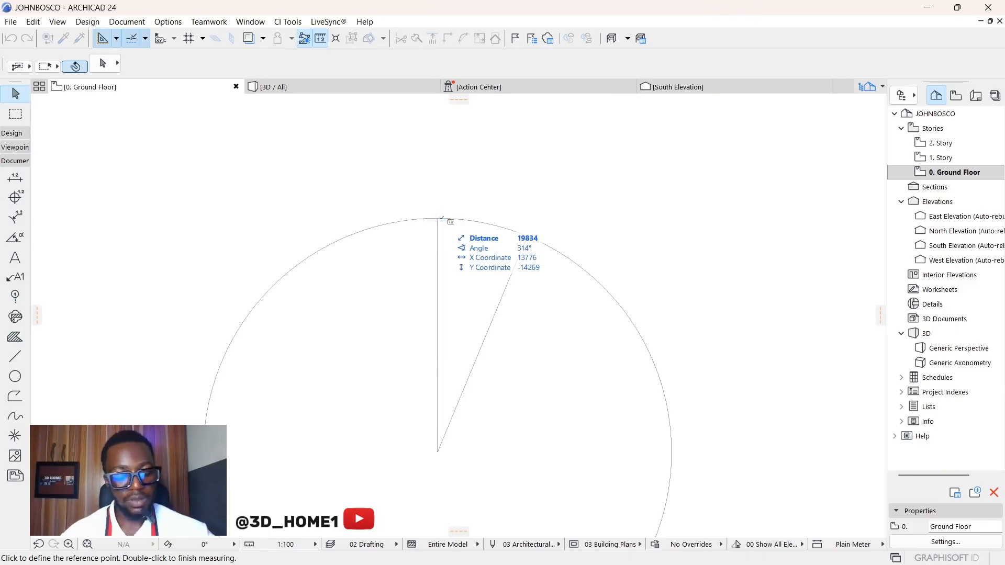
pyautogui.click(438, 218)
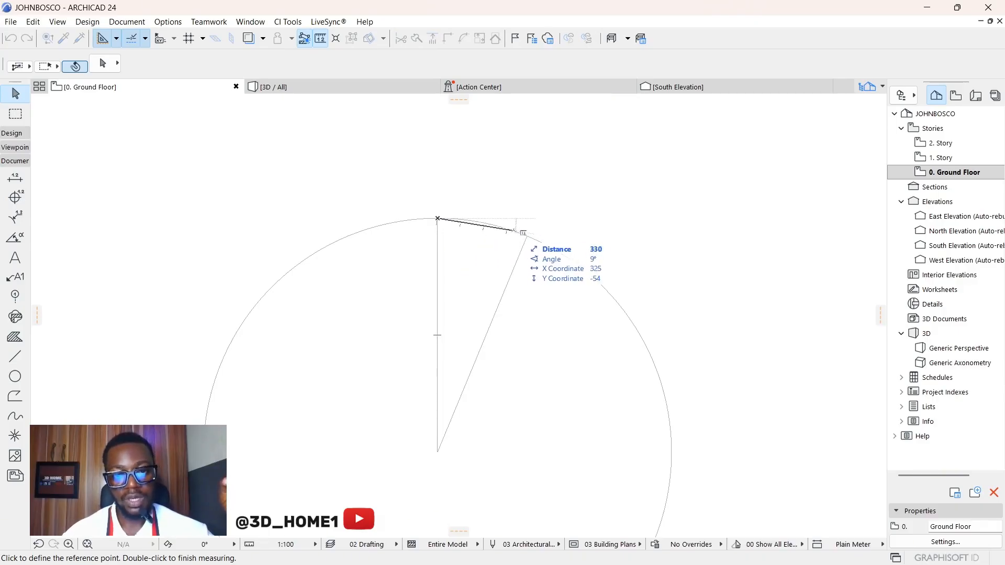
pyautogui.scroll(2, 523, 233)
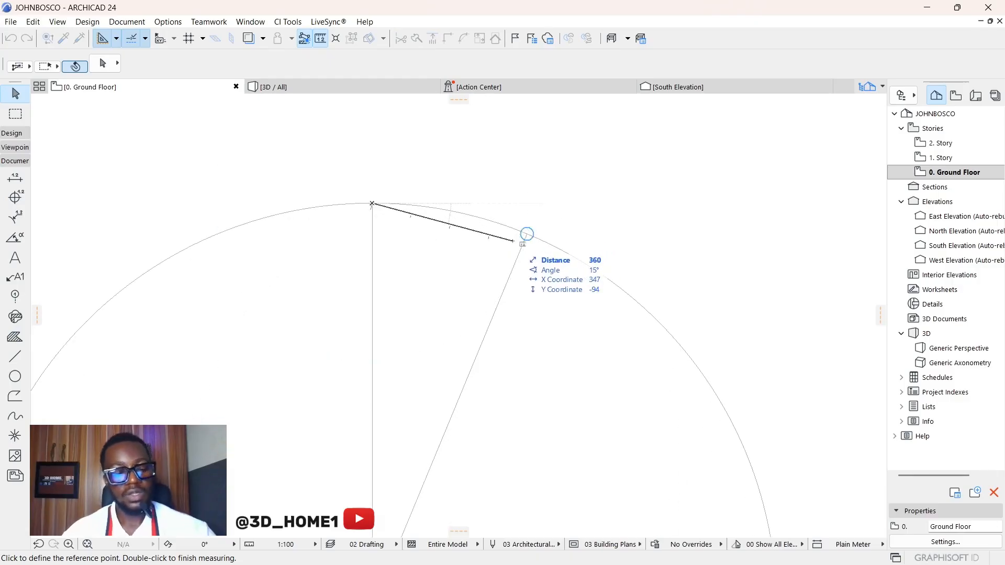
pyautogui.press('Escape')
# Check the Slab tool's default thickness and surface settings for making the wedge tread.
pyautogui.scroll(-6, 474, 228)
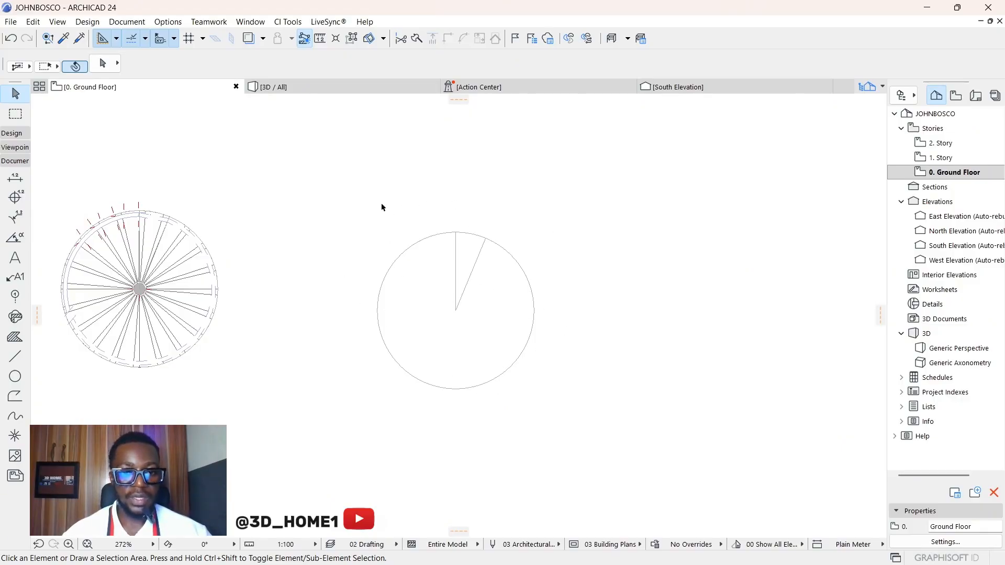
pyautogui.scroll(4, 464, 276)
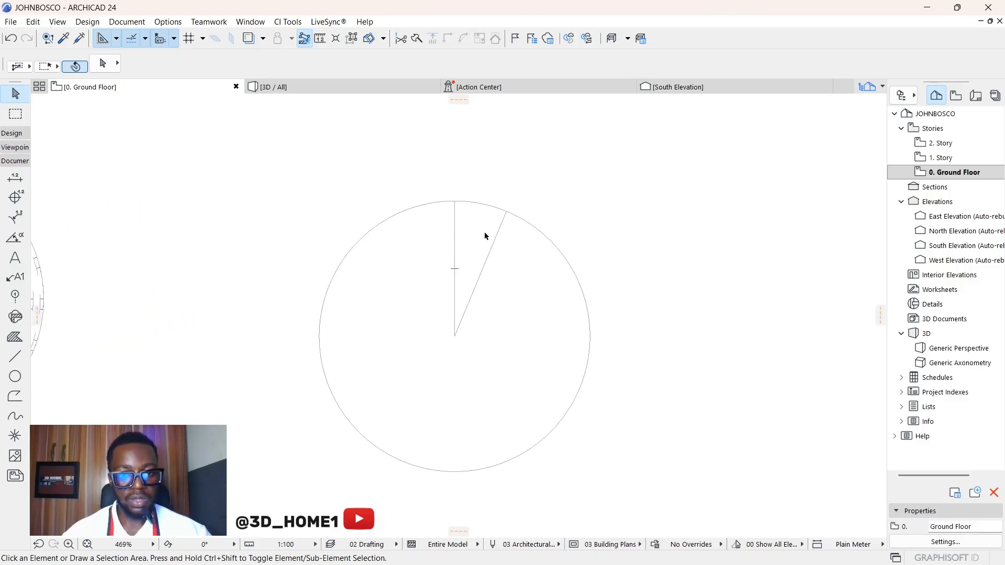
pyautogui.scroll(-5, 473, 246)
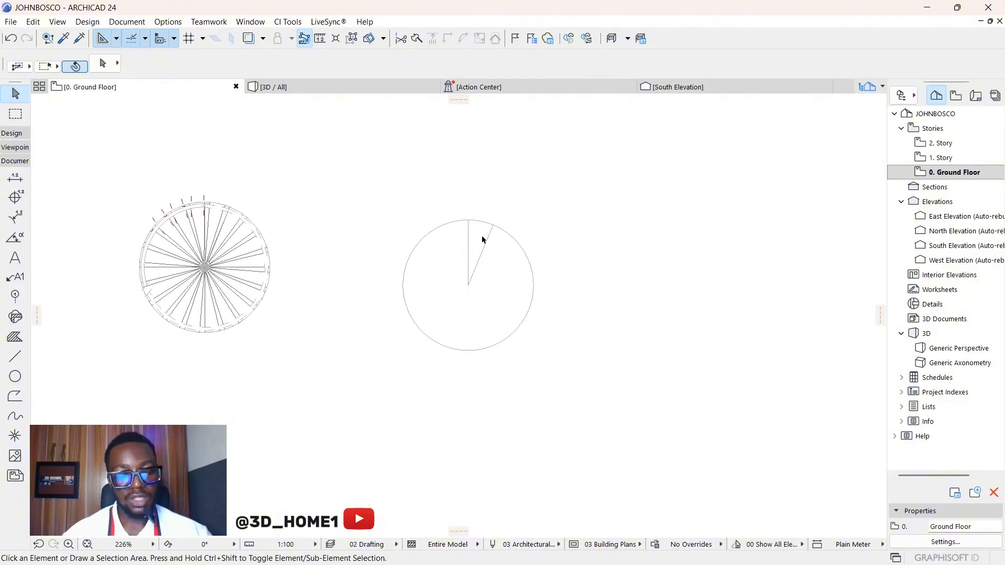
pyautogui.click(18, 135)
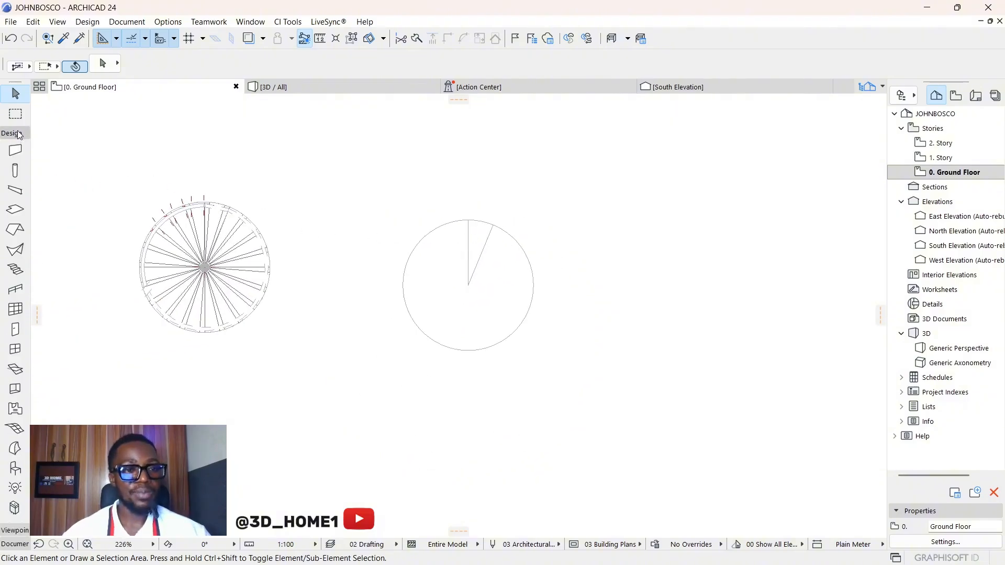
pyautogui.click(14, 209)
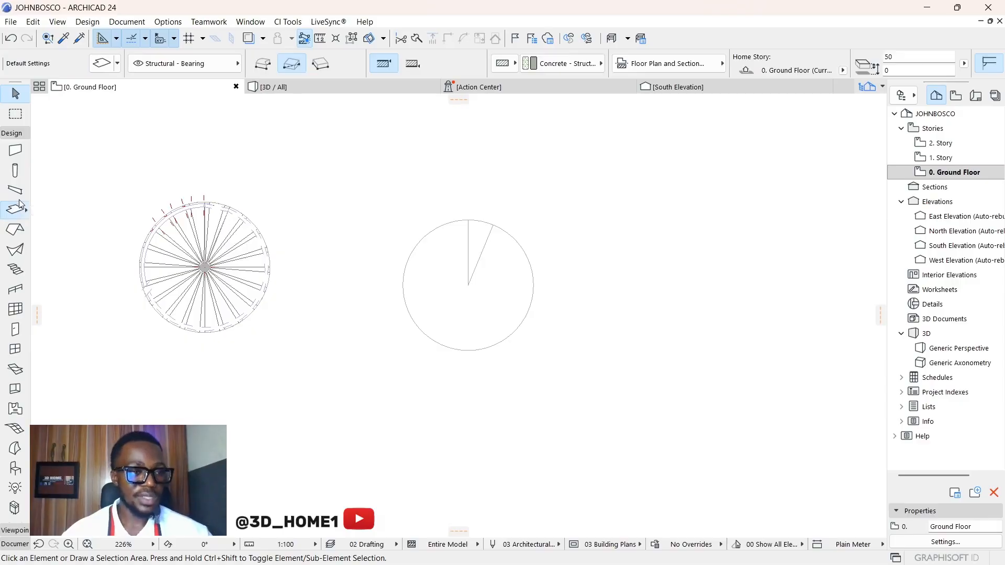
pyautogui.click(101, 63)
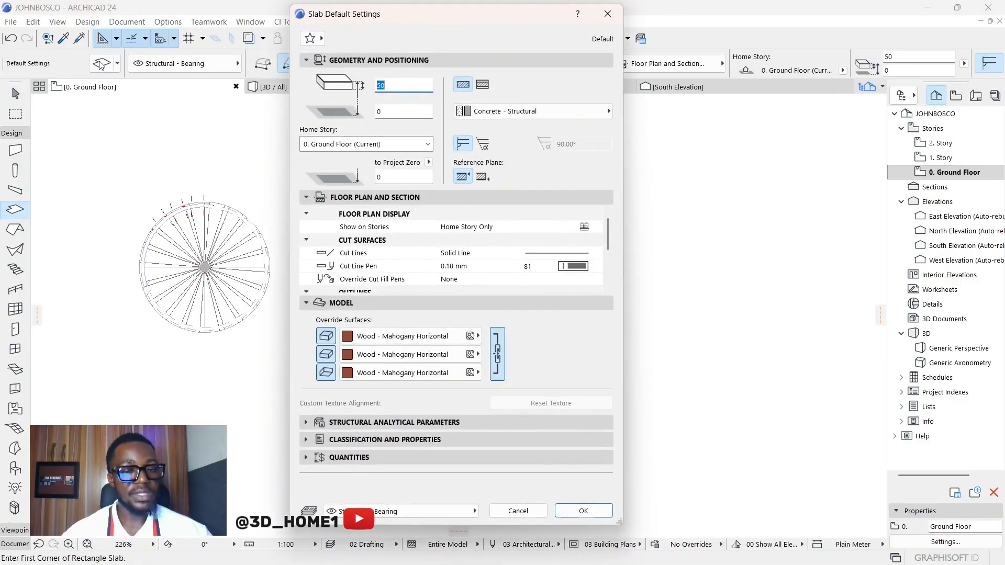
pyautogui.press('Return')
pyautogui.click(403, 82)
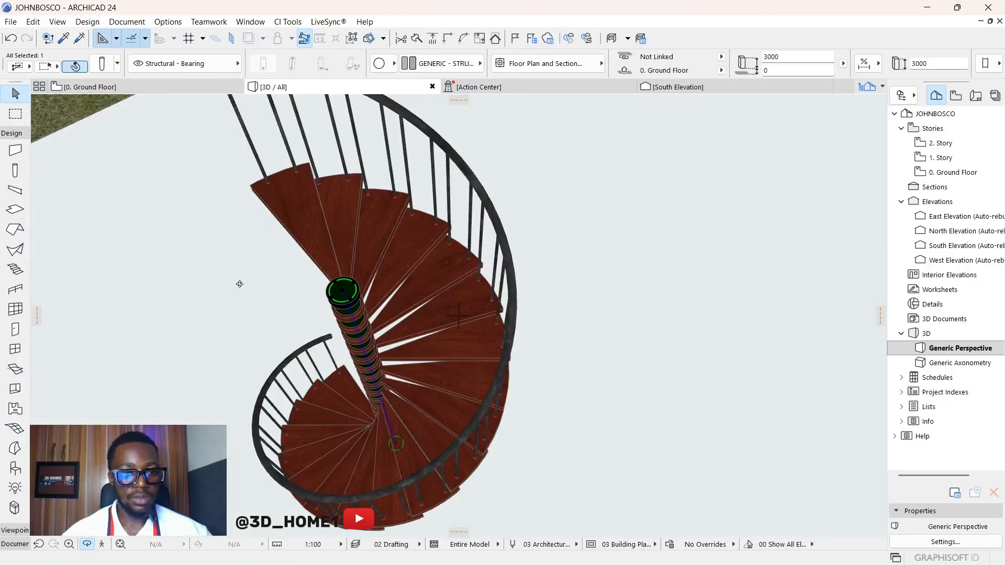
# Examine the thickness and wedge shape of the existing staircase's uppermost tread in the 3D view.
pyautogui.scroll(2, 372, 231)
pyautogui.moveTo(284, 250); pyautogui.dragTo(524, 183)
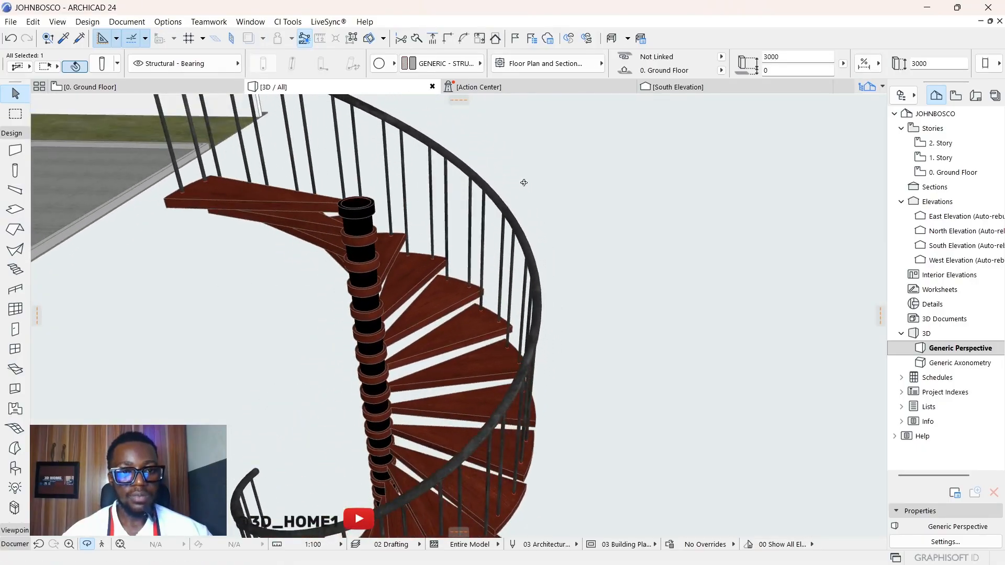
pyautogui.scroll(5, 275, 176)
pyautogui.scroll(-1, 361, 230)
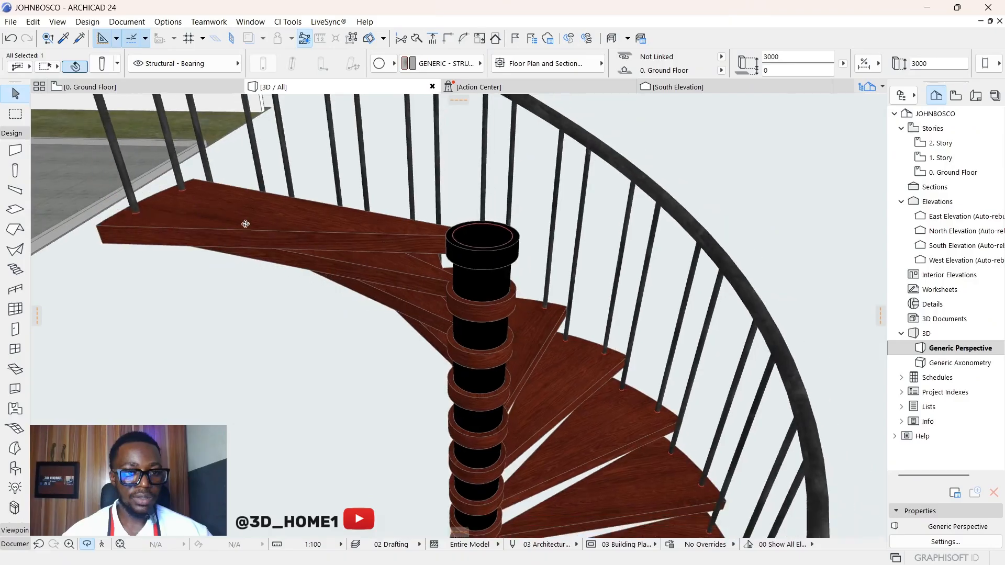
pyautogui.scroll(3, 244, 224)
pyautogui.scroll(-1, 197, 244)
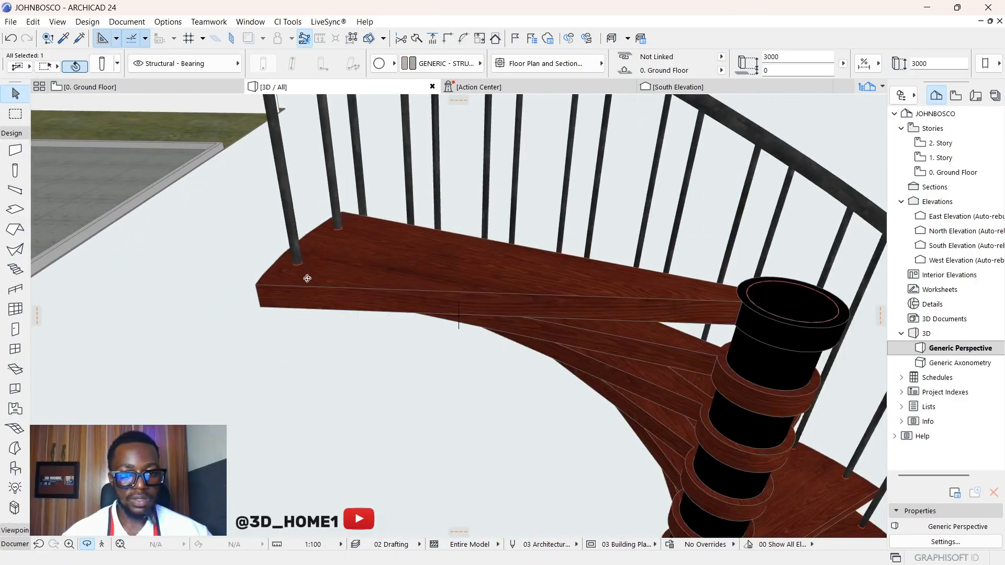
pyautogui.scroll(-1, 312, 291)
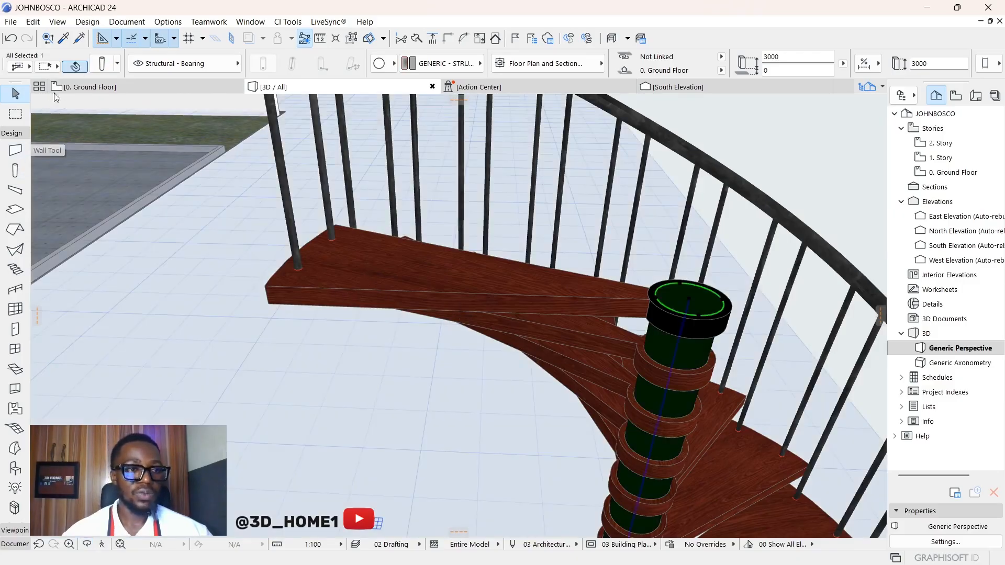
# On the ground floor plan, set the Slab tool's default override surface to Wood - Mahogany Horizontal.
pyautogui.click(89, 86)
pyautogui.scroll(1, 456, 259)
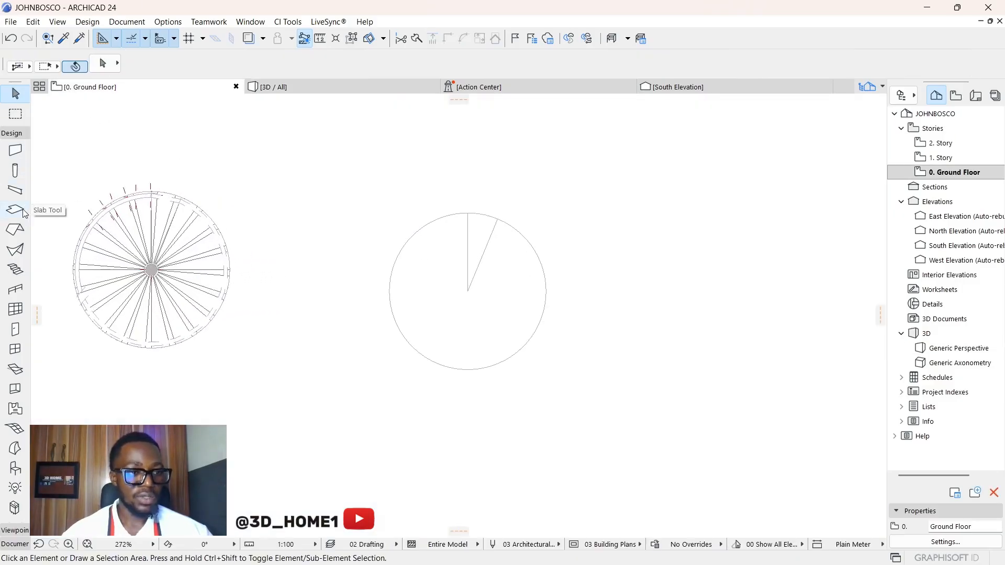
pyautogui.click(15, 210)
pyautogui.click(102, 63)
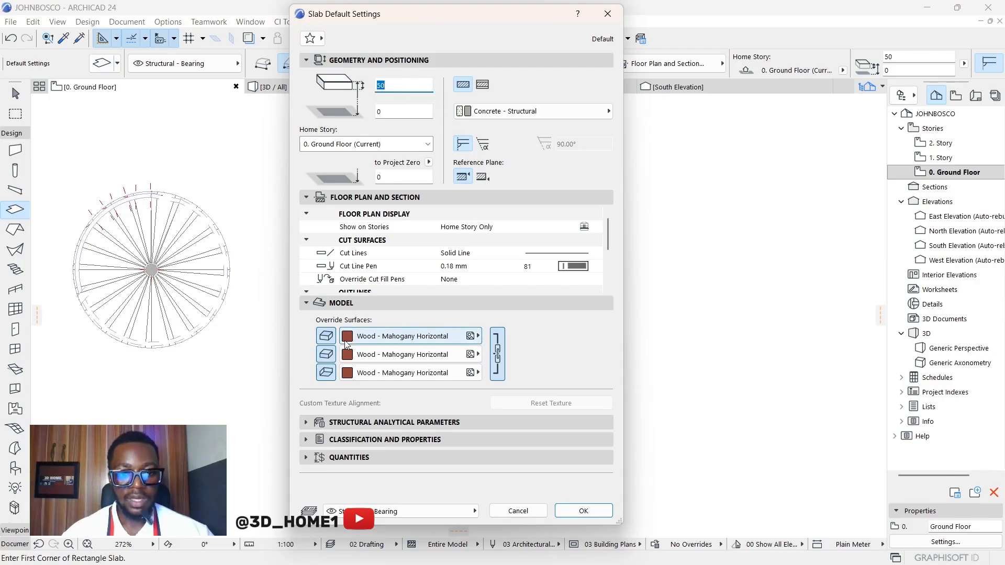
pyautogui.click(375, 336)
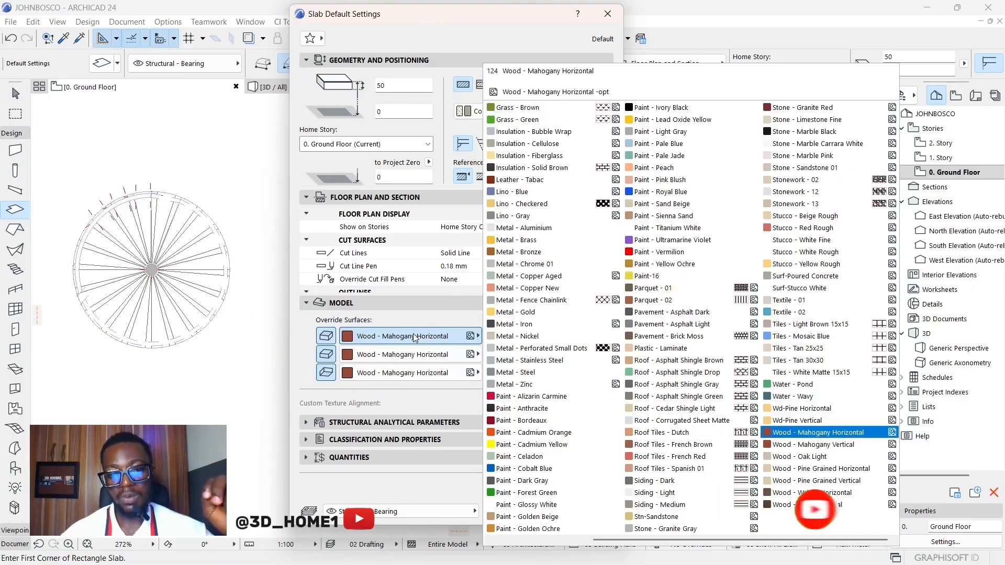
pyautogui.click(806, 436)
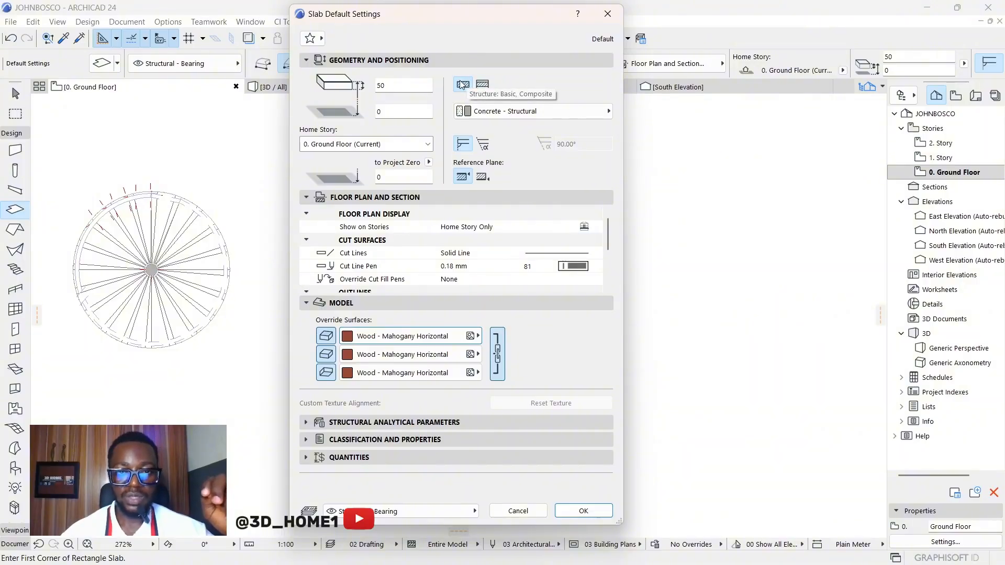
# Compare the composite slab structure, return to the basic one, and set the default slab thickness to 50.
pyautogui.click(480, 85)
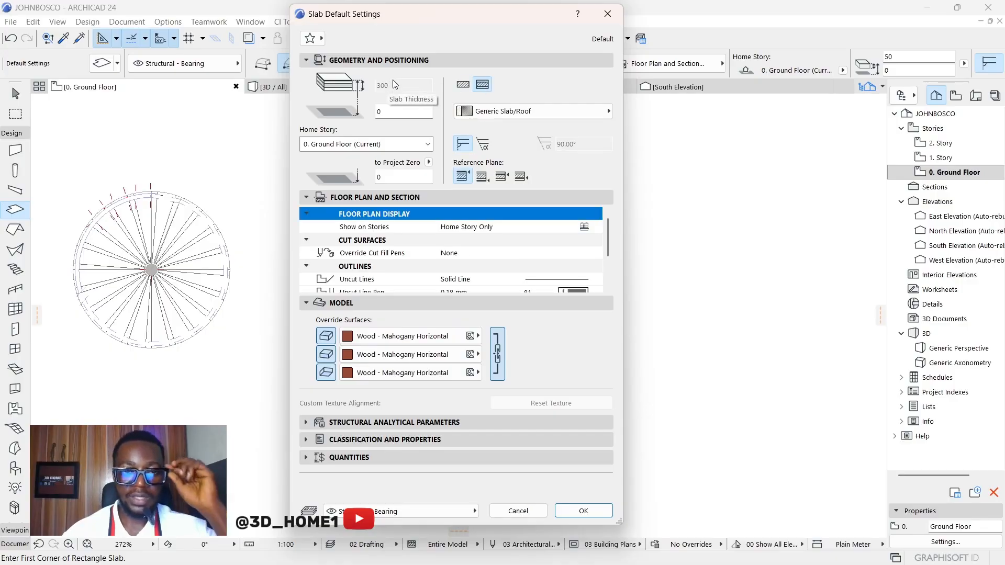
pyautogui.click(463, 84)
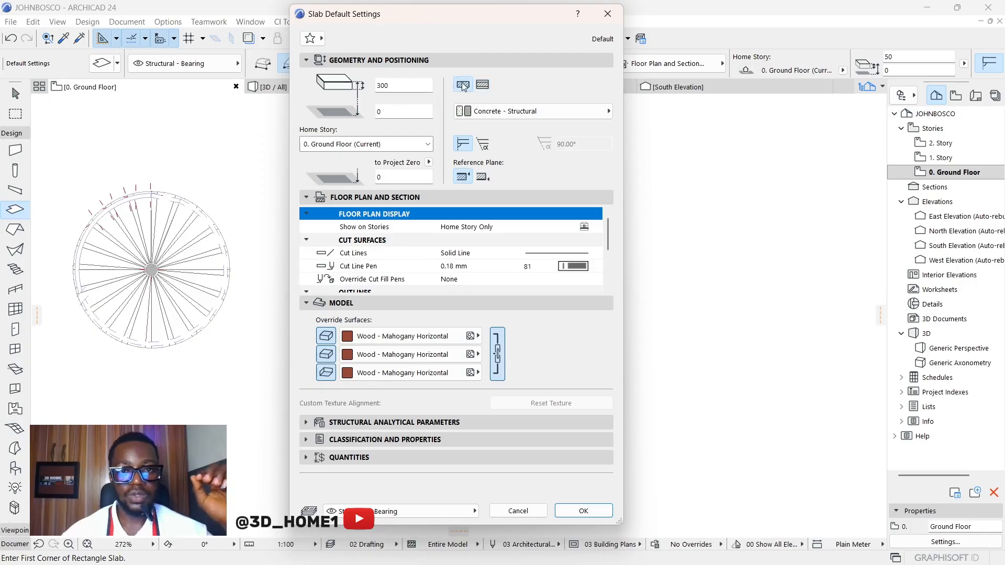
pyautogui.doubleClick(407, 82)
pyautogui.write('50')
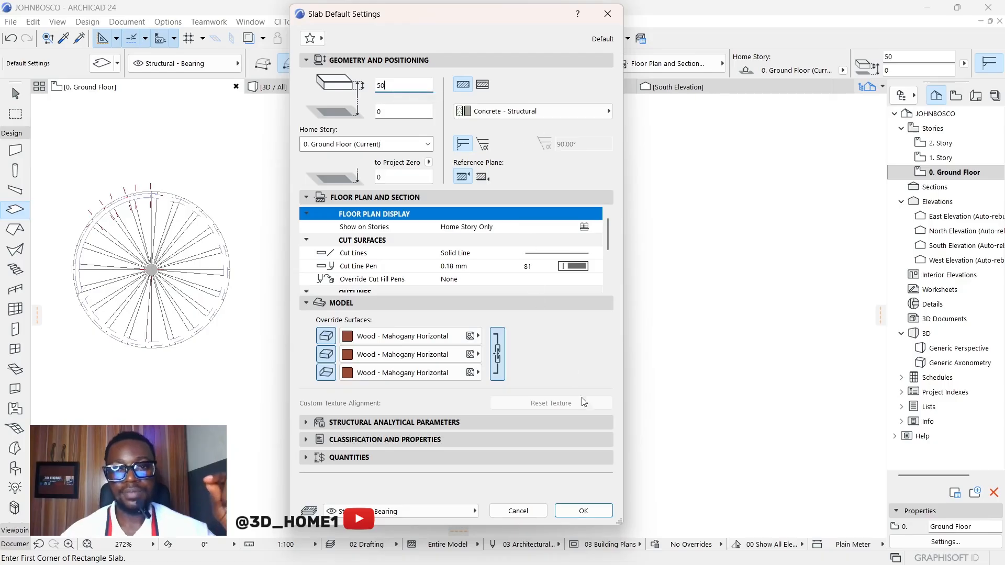
pyautogui.click(575, 511)
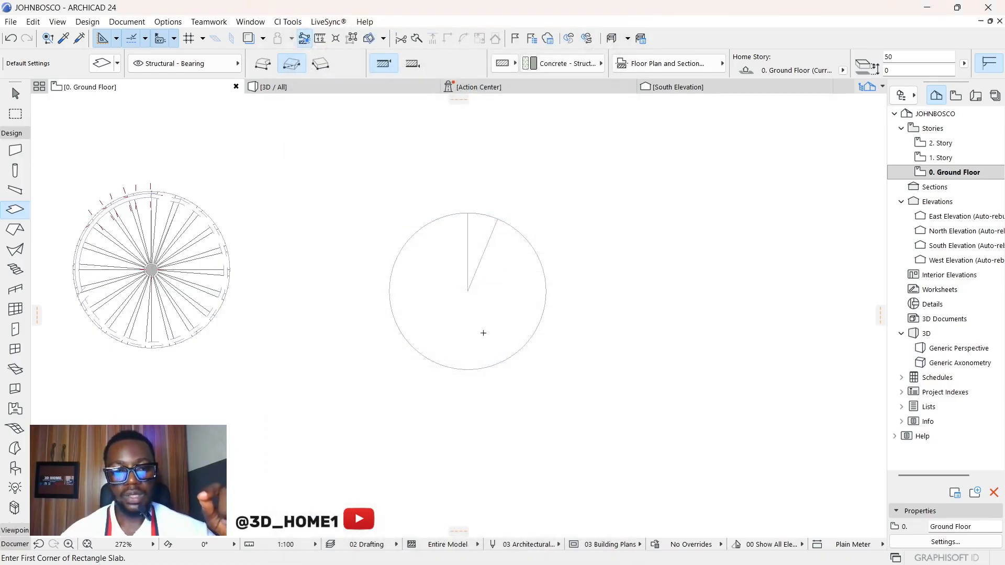
# Fill the narrow wedge in the construction circle with a slab using the Magic Wand, and select it.
pyautogui.scroll(4, 480, 200)
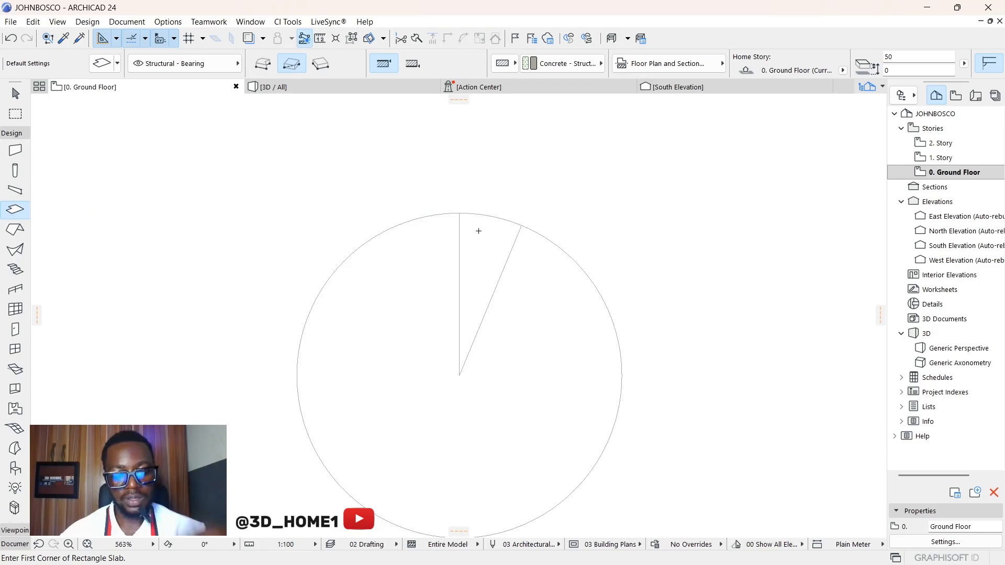
pyautogui.scroll(2, 493, 252)
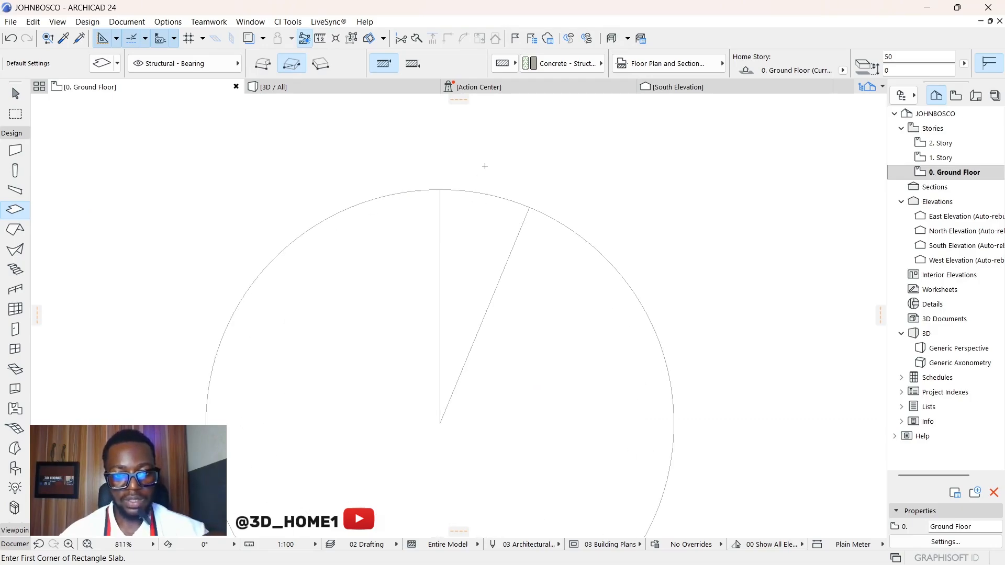
pyautogui.scroll(2, 513, 160)
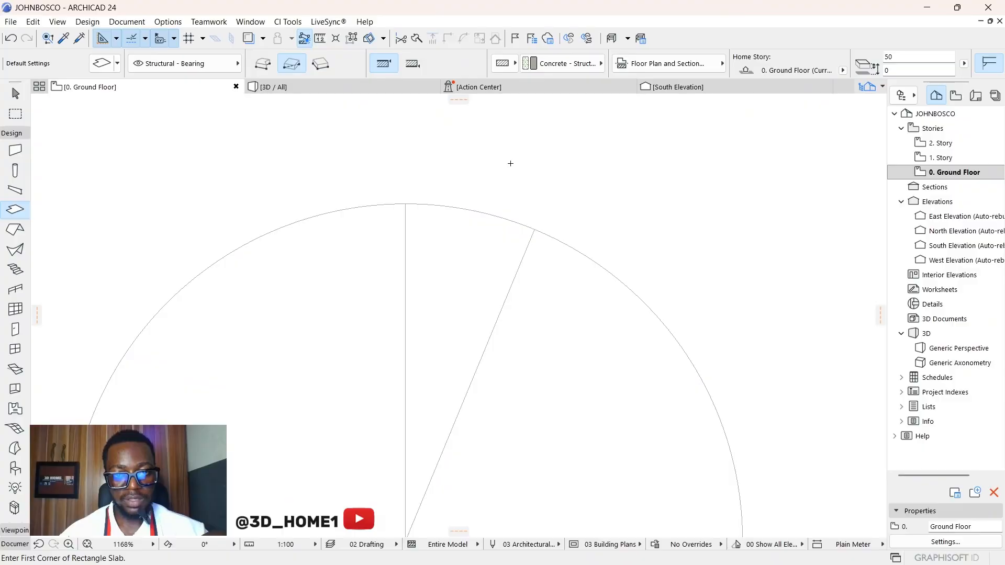
pyautogui.scroll(-2, 517, 151)
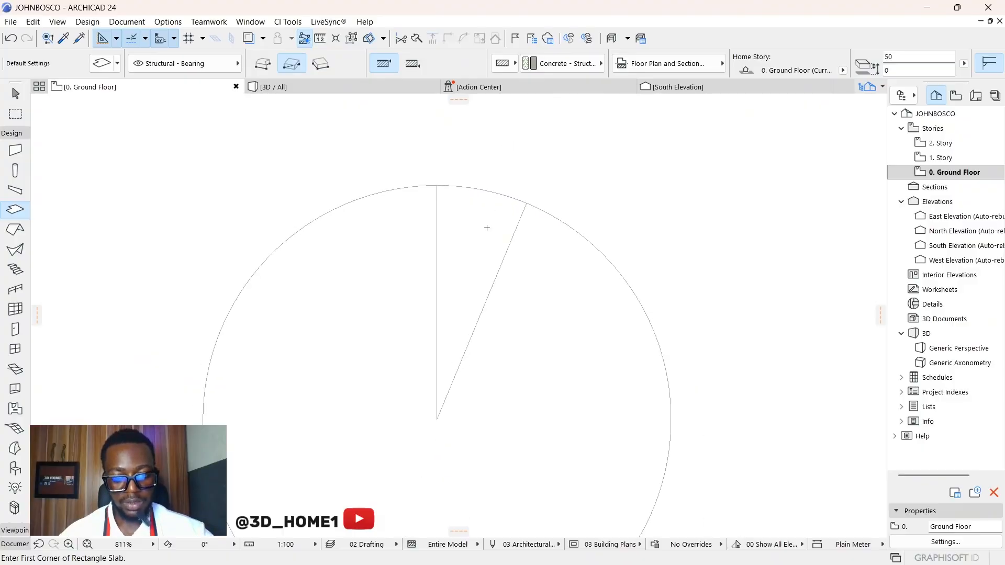
pyautogui.press('space')
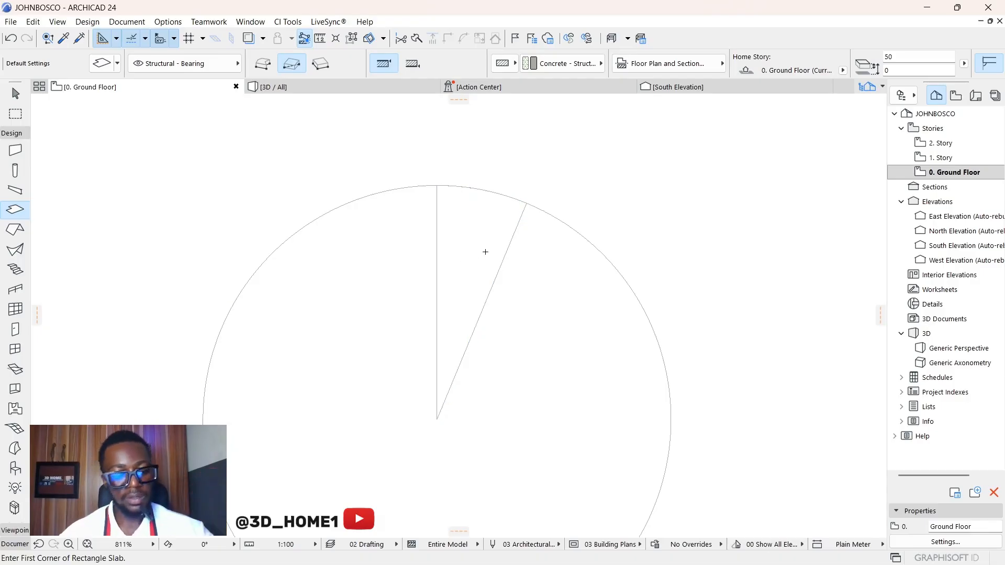
pyautogui.press('Escape')
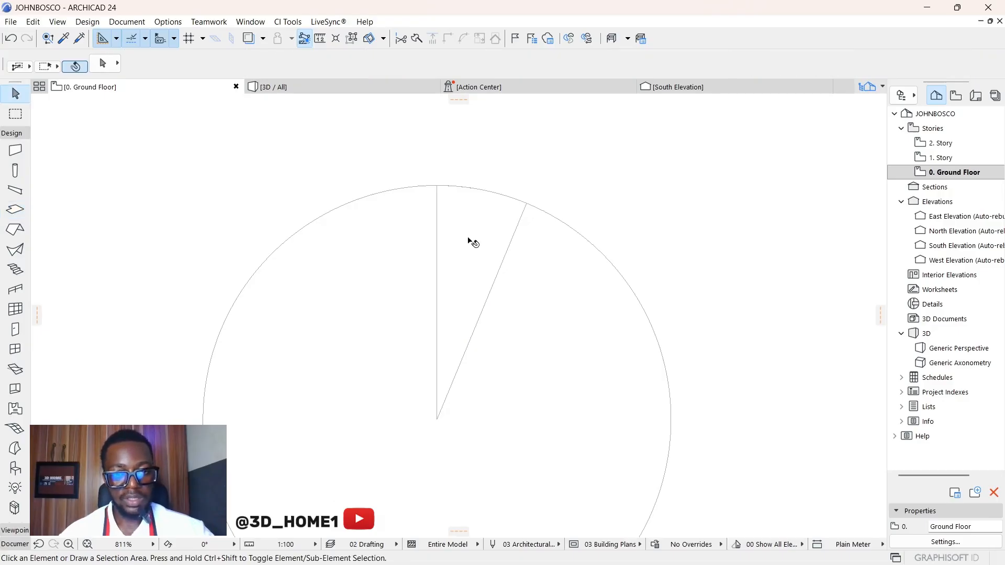
pyautogui.click(466, 235)
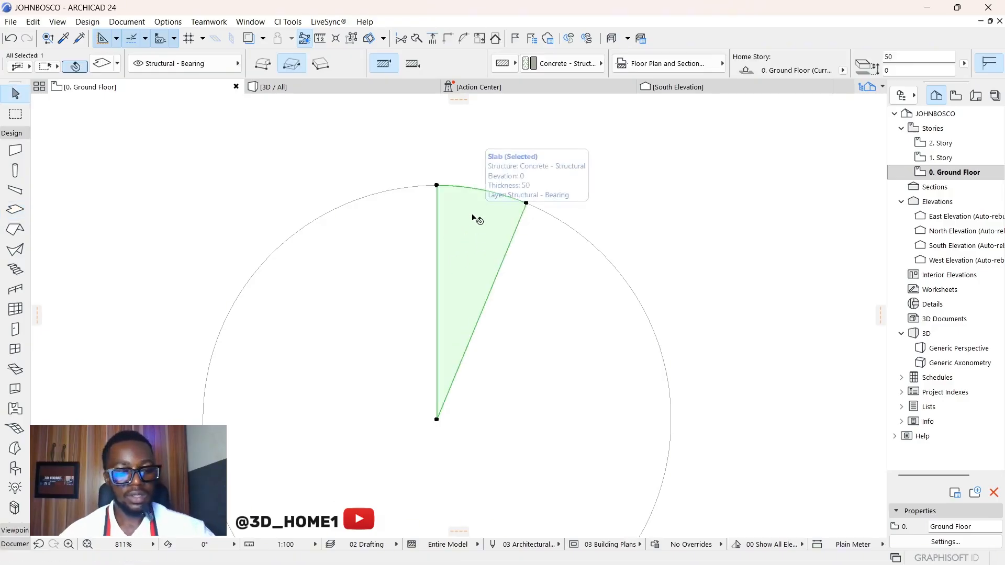
# Delete the slab just made in the wedge, keeping the construction lines.
pyautogui.press('Escape')
pyautogui.click(486, 220)
pyautogui.press('Delete')
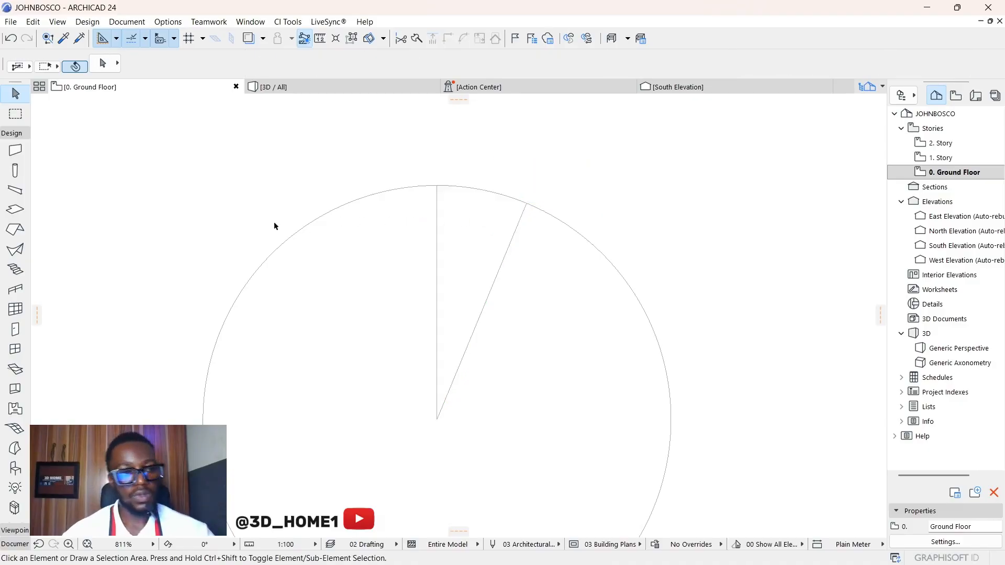
# Create the tread slab again from the wedge's two radius lines and arc with the Magic Wand.
pyautogui.click(15, 210)
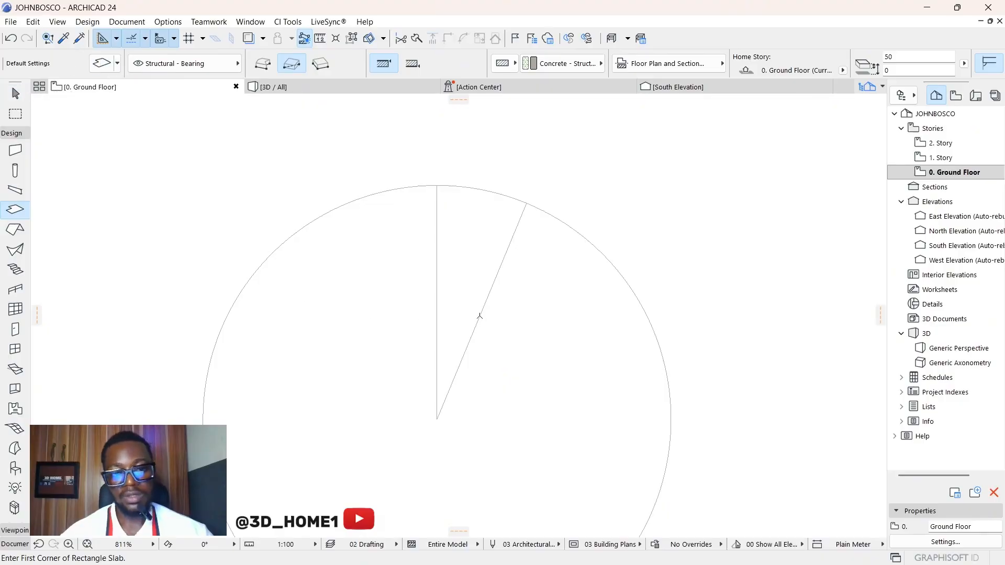
pyautogui.press('space')
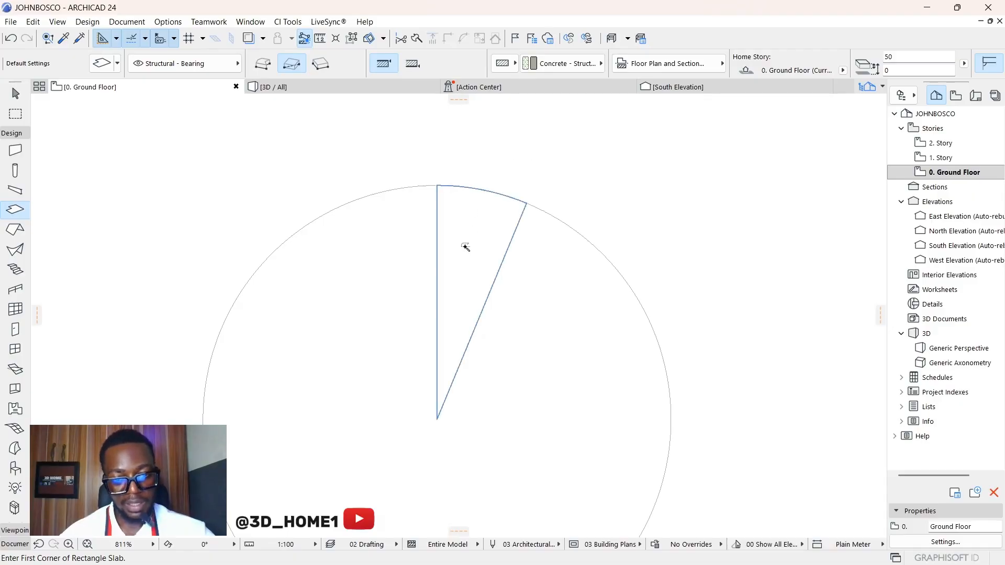
pyautogui.press('Escape')
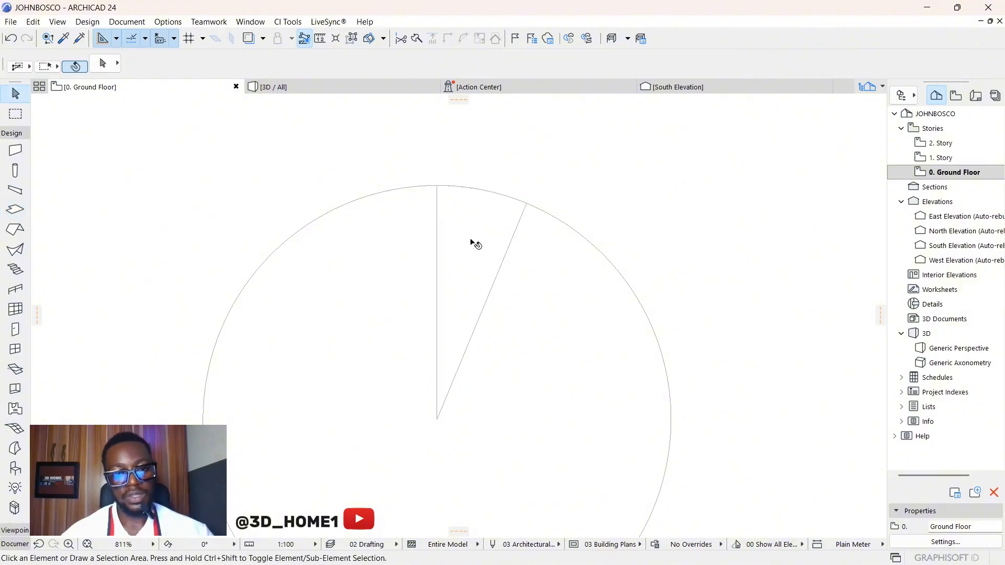
# Try moving the tread slab away from the wedge lines, and undo the moves.
pyautogui.click(465, 251)
pyautogui.moveTo(470, 253); pyautogui.dragTo(528, 293)
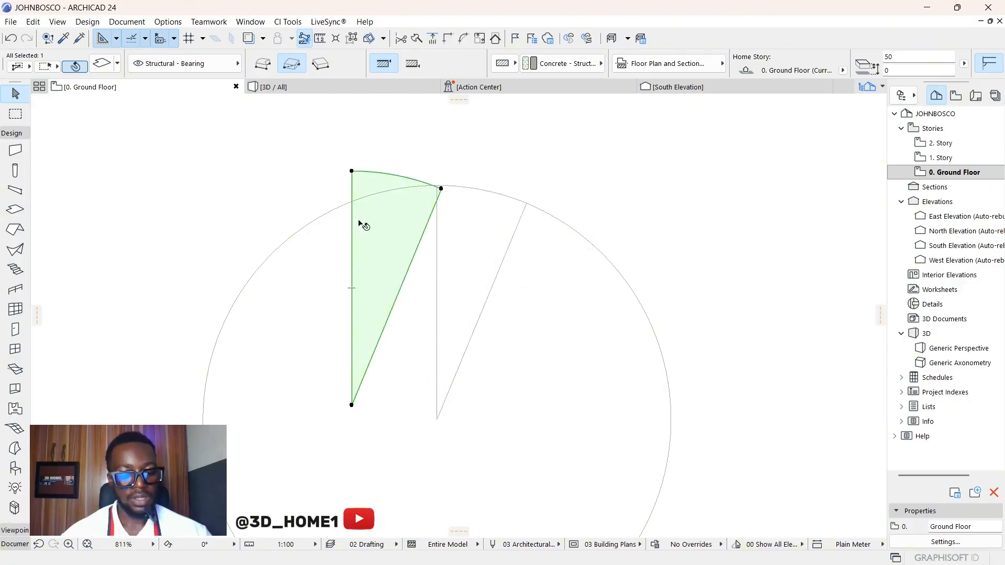
pyautogui.hotkey('ctrl', 'z')
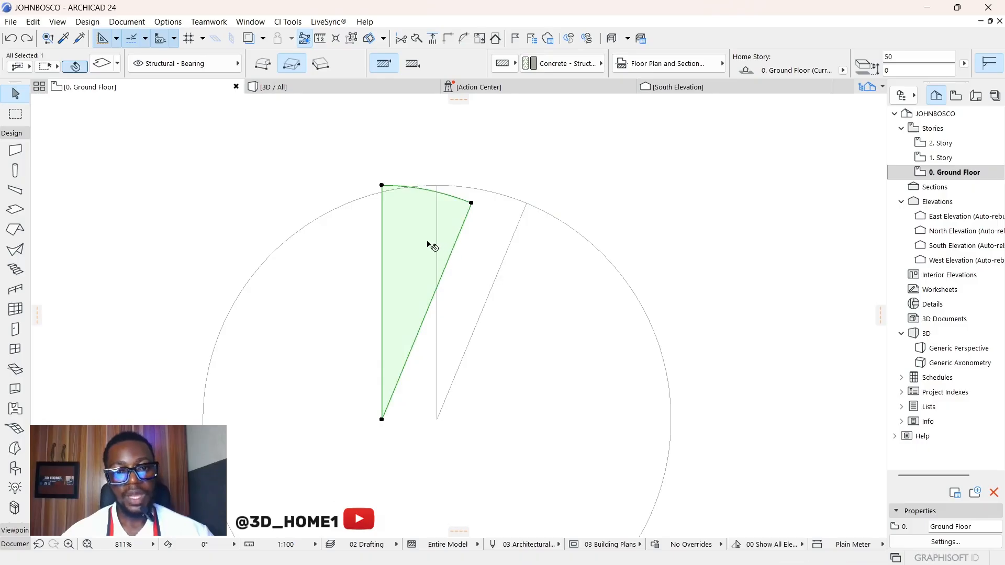
pyautogui.hotkey('ctrl', 'z')
pyautogui.press('Escape')
pyautogui.click(473, 230)
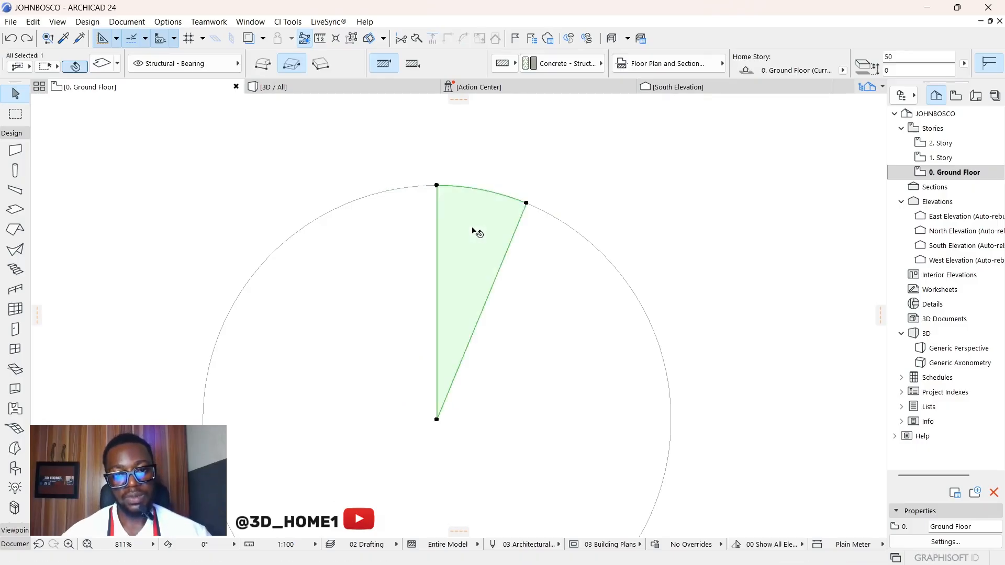
# Examine the new wedge tread in plan and in the 3D view beside the existing staircase.
pyautogui.scroll(-2, 477, 226)
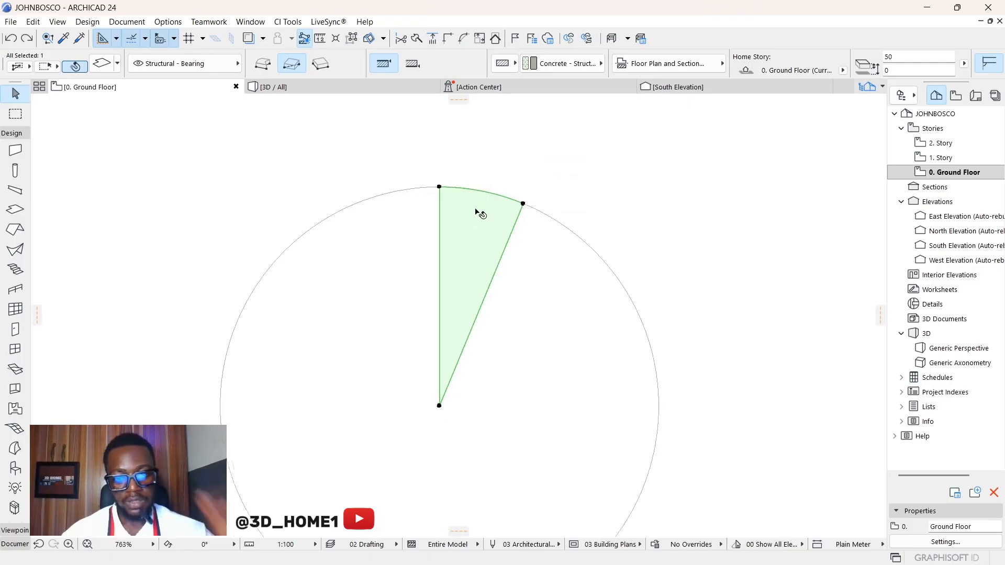
pyautogui.press('Escape')
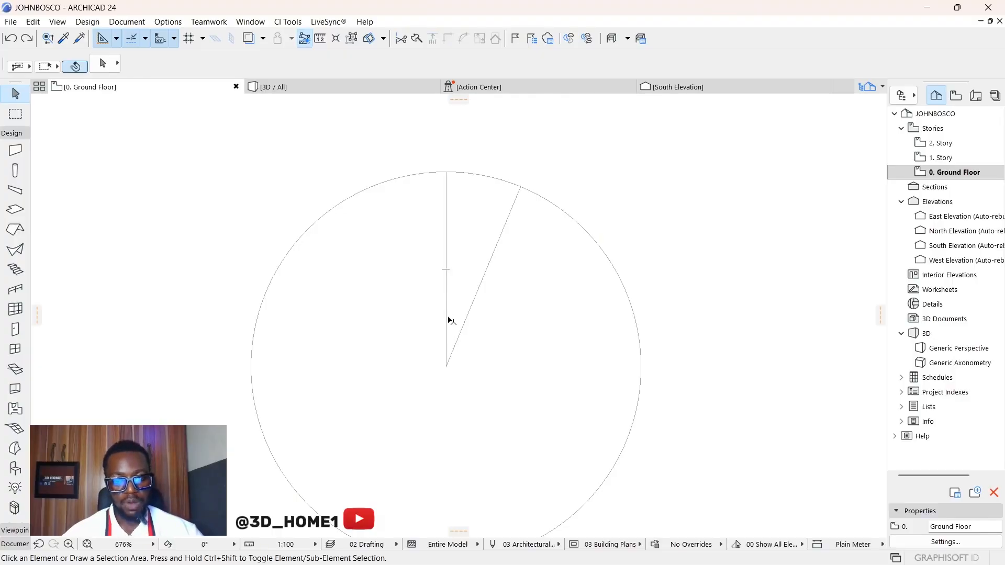
pyautogui.click(446, 255)
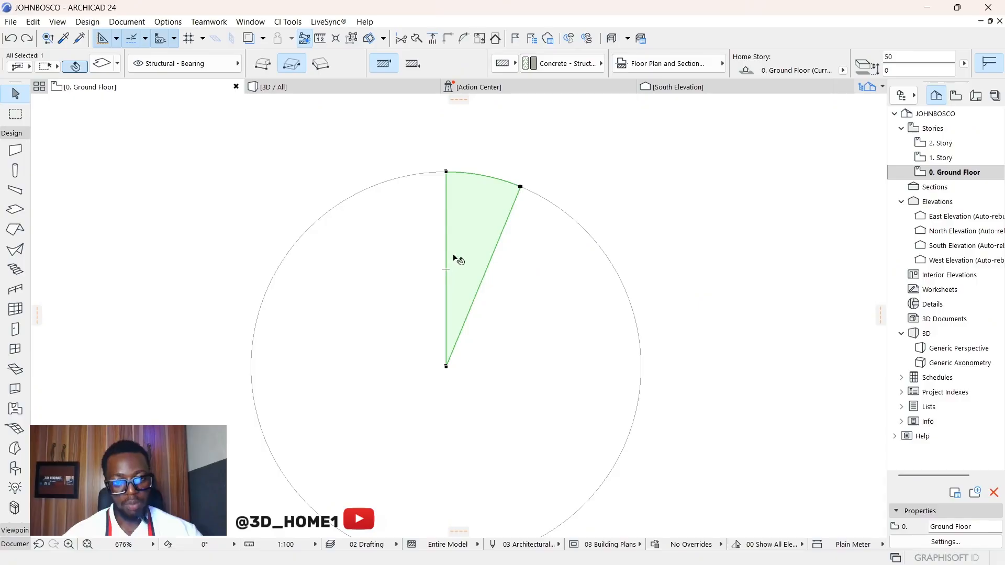
pyautogui.press('F3')
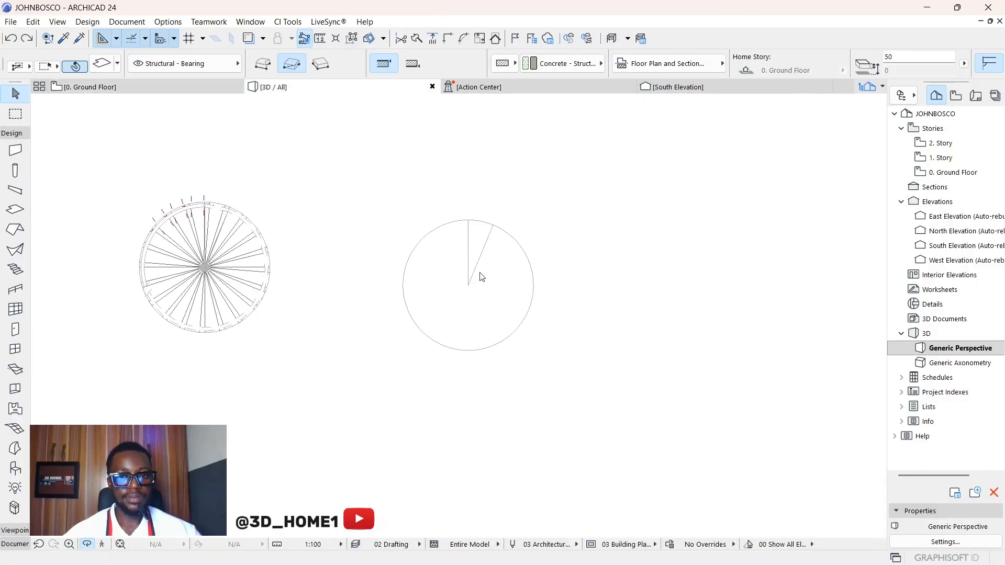
pyautogui.scroll(-5, 478, 272)
pyautogui.scroll(-3, 478, 246)
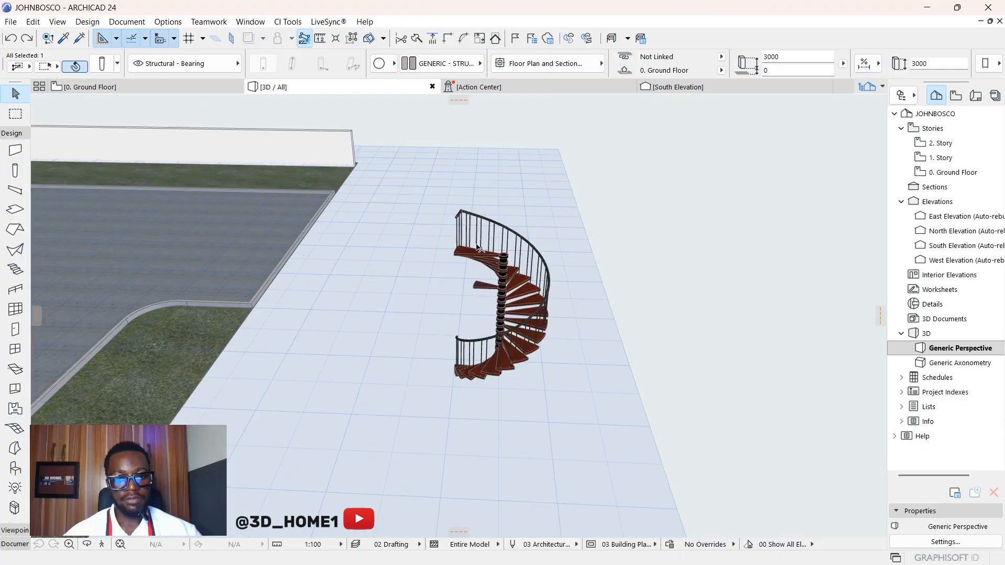
pyautogui.keyDown('shift'); pyautogui.moveTo(479, 250); pyautogui.dragTo(650, 330, button='middle'); pyautogui.keyUp('shift')
pyautogui.scroll(3, 502, 274)
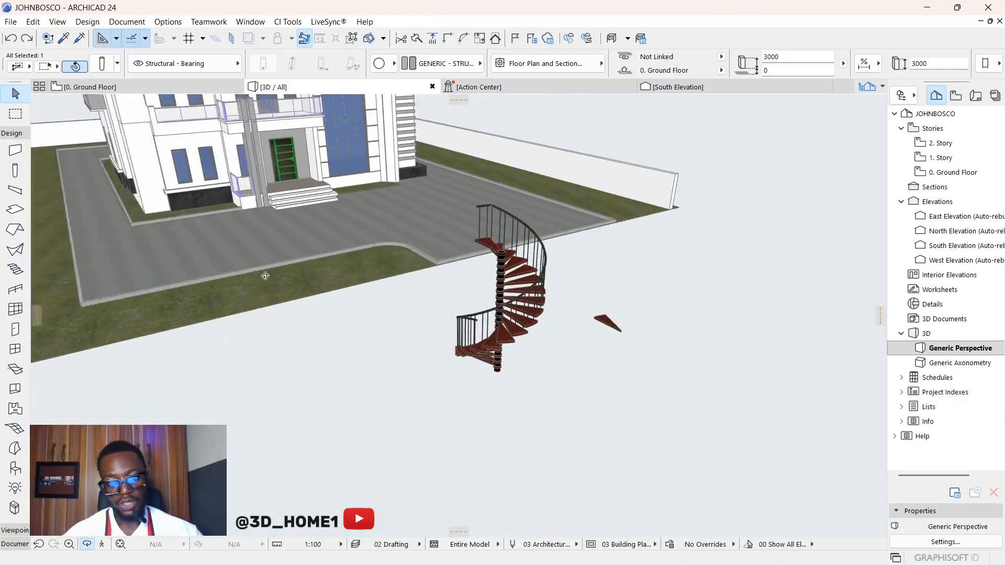
pyautogui.scroll(5, 649, 331)
pyautogui.scroll(3, 630, 338)
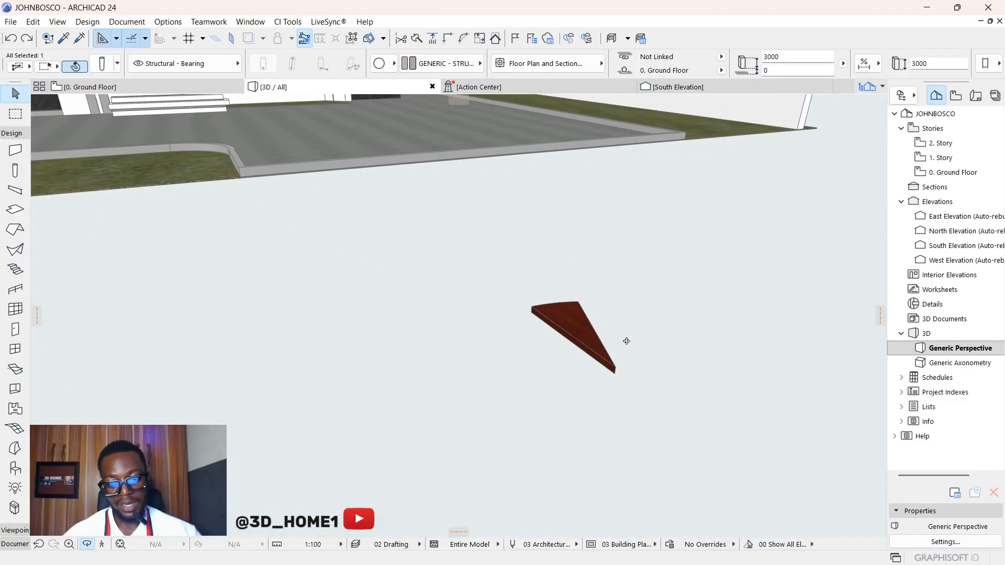
pyautogui.scroll(3, 601, 359)
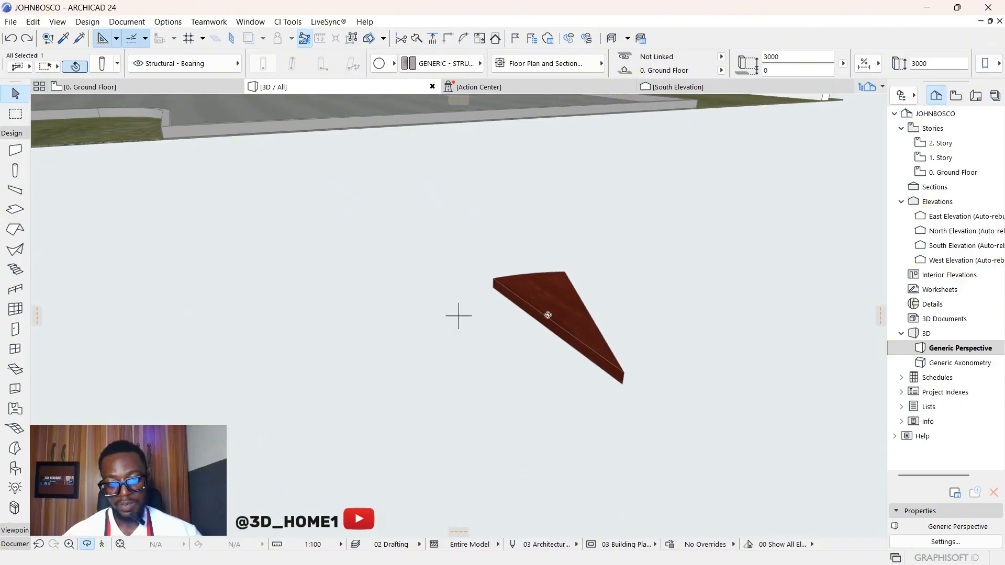
pyautogui.moveTo(550, 316)
pyautogui.keyDown('shift'); pyautogui.mouseDown(button='middle')
pyautogui.moveTo(534, 332)
pyautogui.moveTo(579, 347)
pyautogui.moveTo(551, 337)
pyautogui.moveTo(567, 321)
pyautogui.mouseUp(button='middle'); pyautogui.keyUp('shift')
pyautogui.keyDown('shift'); pyautogui.moveTo(629, 394); pyautogui.dragTo(652, 419, button='middle'); pyautogui.keyUp('shift')
pyautogui.scroll(-3, 523, 340)
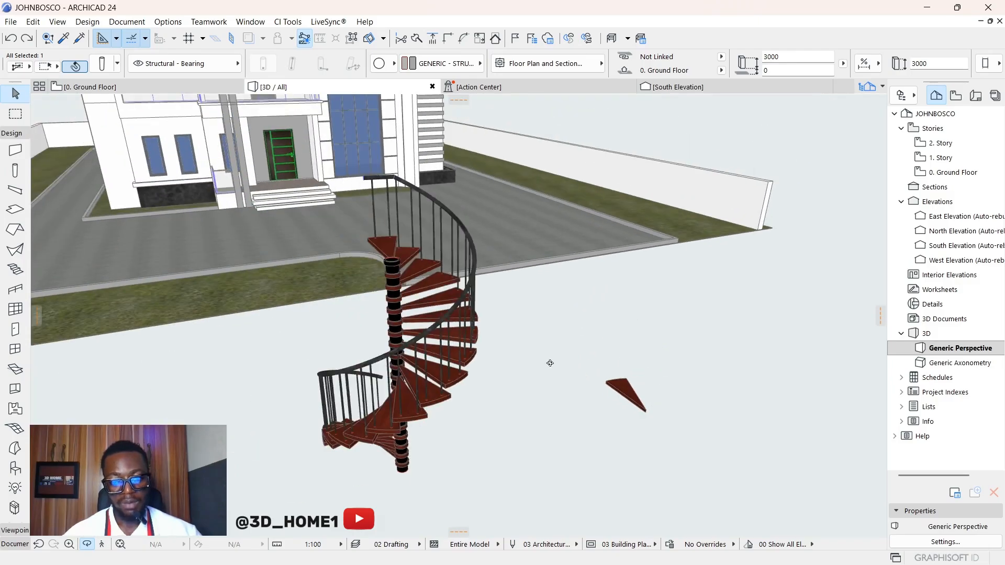
# Examine the existing staircase's central column and the rings joining its treads in the 3D view.
pyautogui.scroll(6, 408, 263)
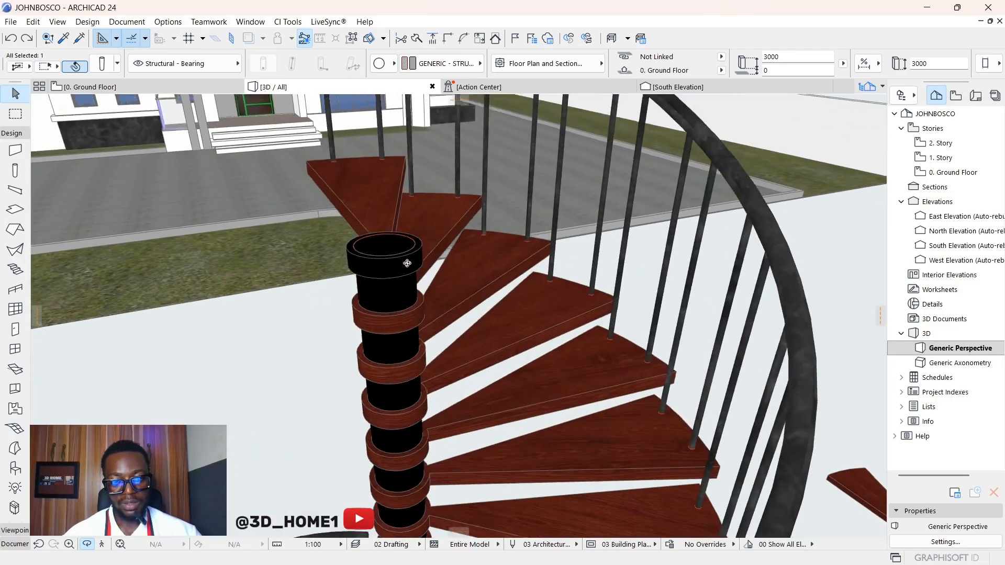
pyautogui.keyDown('shift'); pyautogui.moveTo(407, 263); pyautogui.dragTo(414, 370, button='middle'); pyautogui.keyUp('shift')
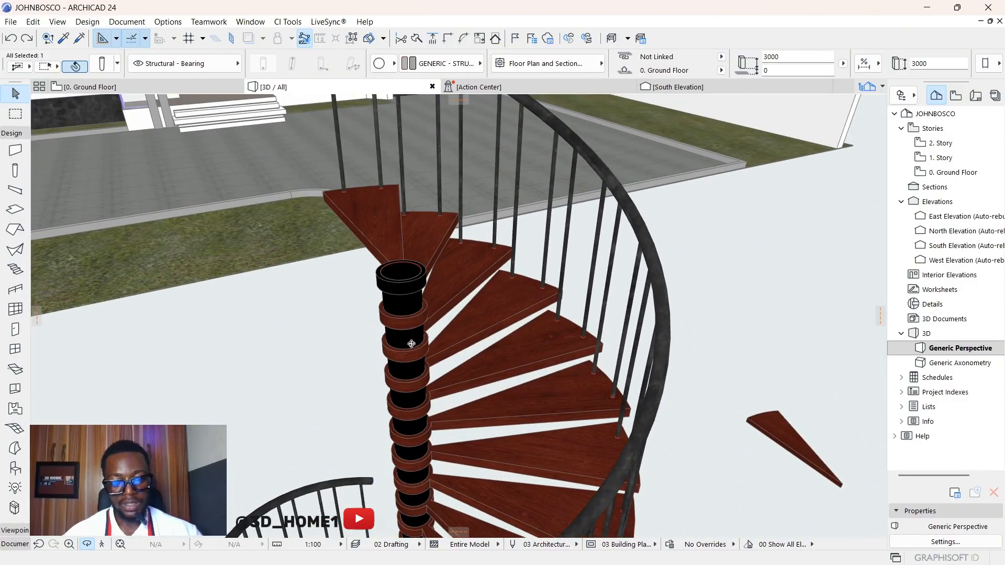
pyautogui.scroll(2, 408, 309)
pyautogui.scroll(3, 412, 307)
pyautogui.keyDown('shift'); pyautogui.moveTo(412, 307); pyautogui.dragTo(450, 354, button='middle'); pyautogui.keyUp('shift')
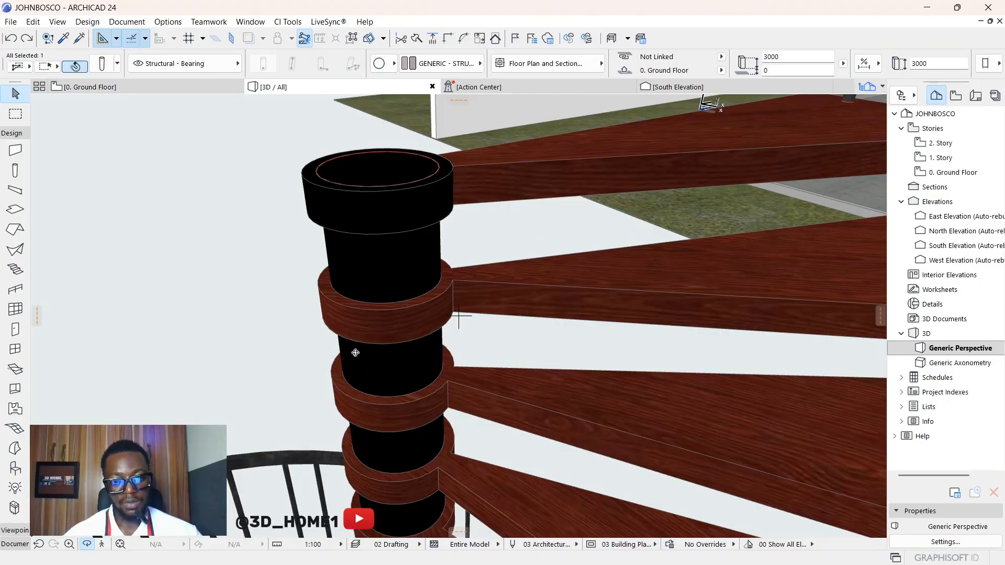
pyautogui.scroll(-1, 412, 311)
pyautogui.scroll(-5, 412, 311)
pyautogui.scroll(4, 407, 325)
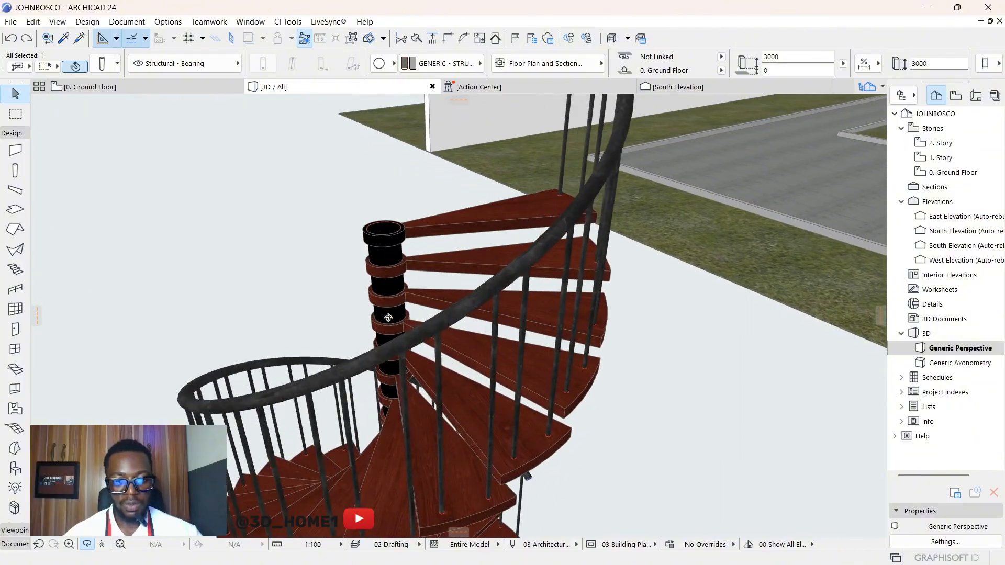
# Examine the top of the existing staircase's central column in 3D and check its diameter and height in the column's settings.
pyautogui.scroll(4, 405, 331)
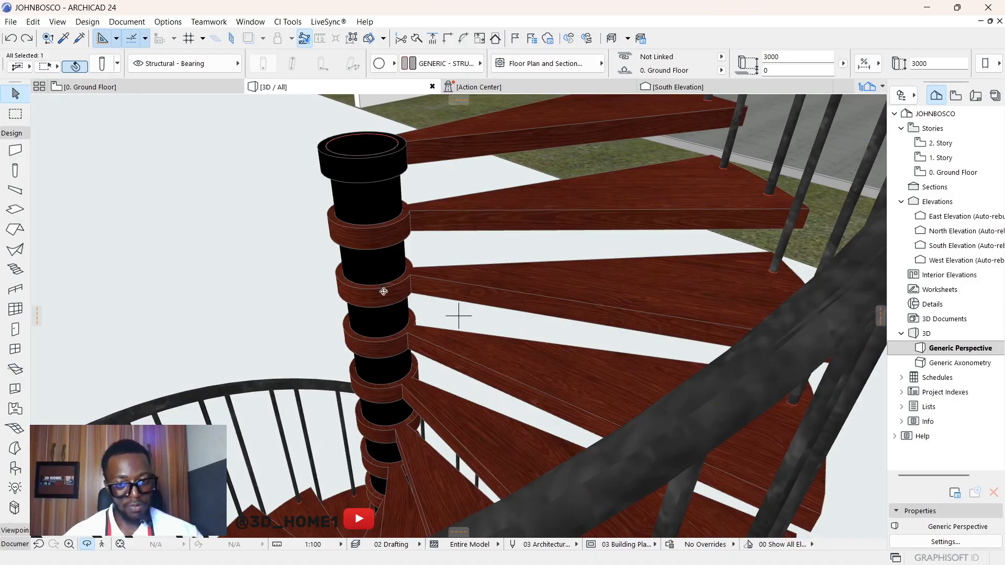
pyautogui.moveTo(378, 262); pyautogui.dragTo(377, 204)
pyautogui.moveTo(375, 252); pyautogui.dragTo(417, 318)
pyautogui.scroll(-4, 372, 233)
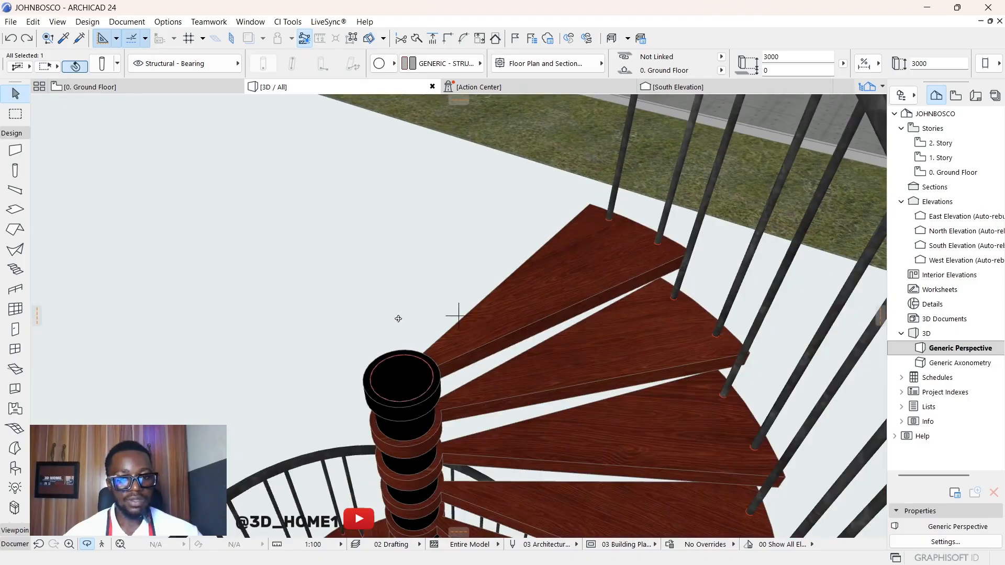
pyautogui.scroll(2, 365, 283)
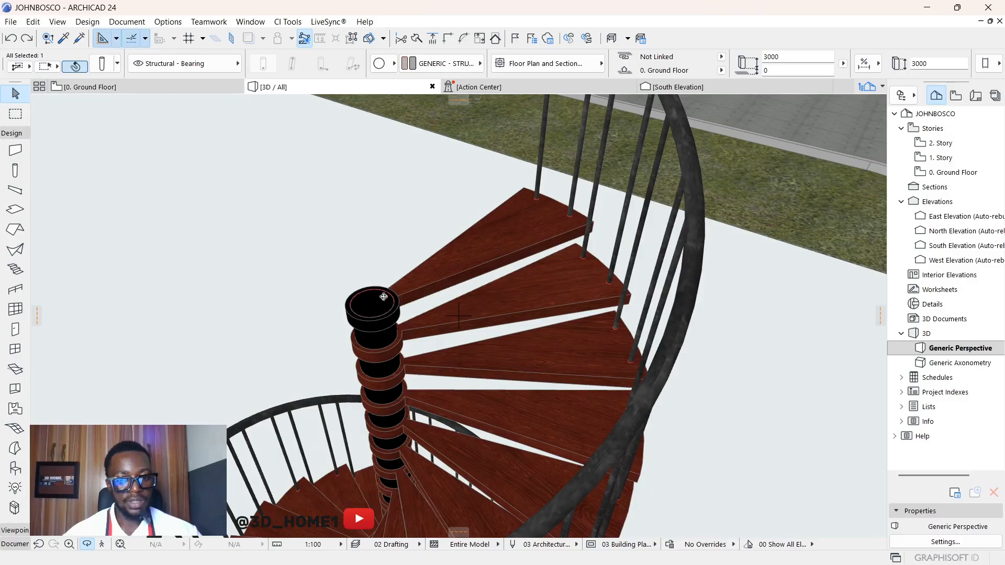
pyautogui.moveTo(384, 296)
pyautogui.mouseDown()
pyautogui.moveTo(374, 315)
pyautogui.moveTo(384, 306)
pyautogui.mouseUp()
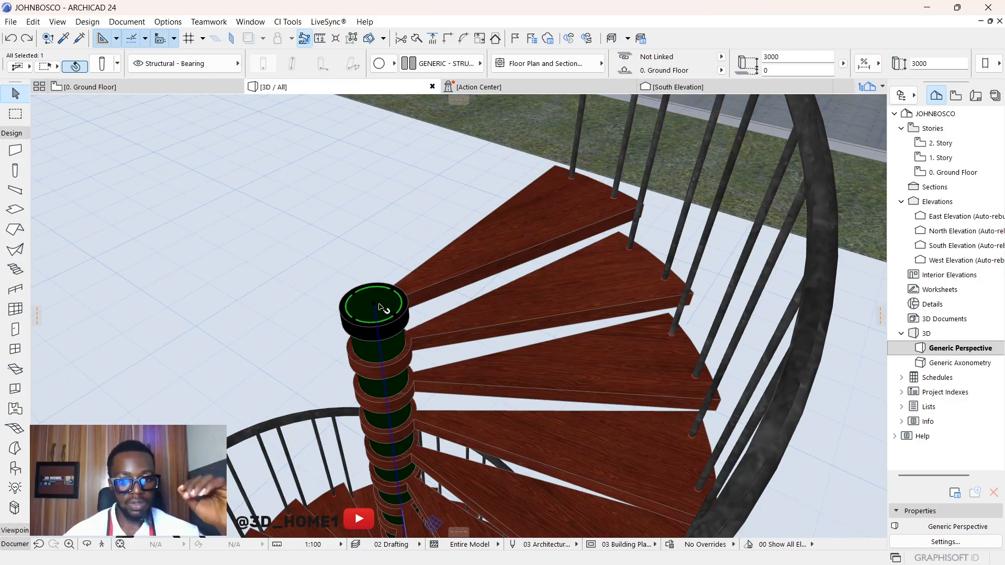
pyautogui.click(102, 63)
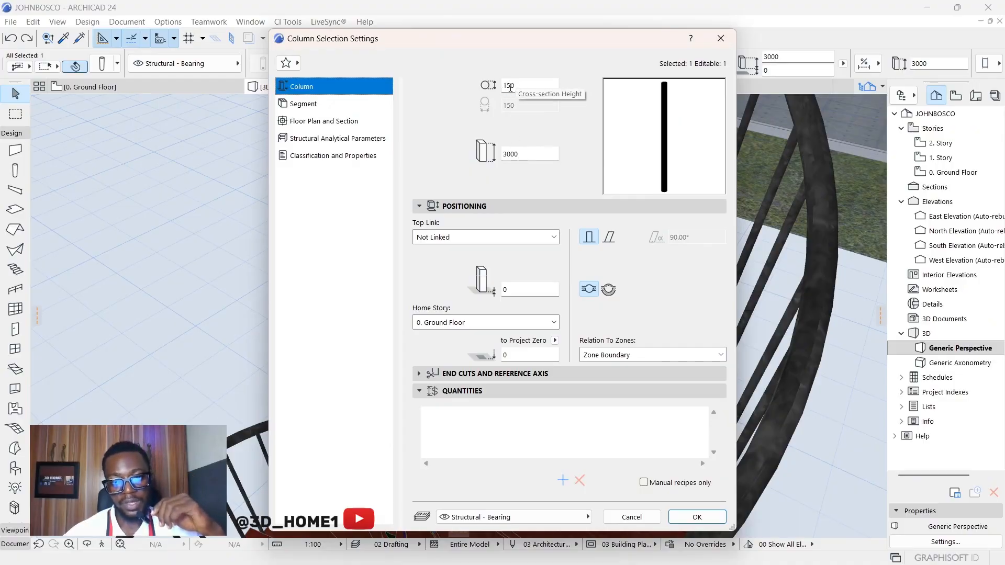
pyautogui.press('Escape')
pyautogui.click(388, 238)
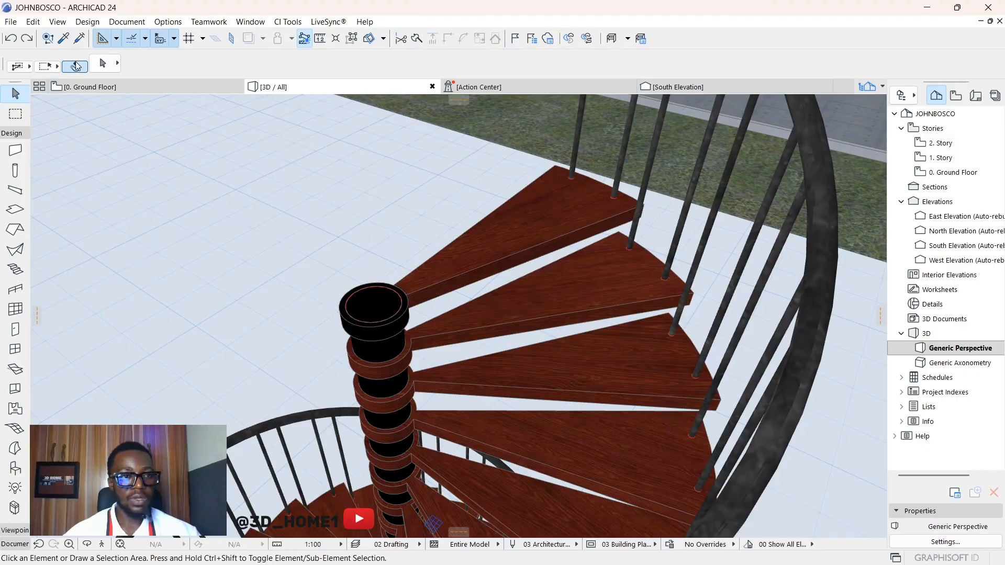
# Return to the Ground Floor plan and set the Column tool's default height to 3000.
pyautogui.click(83, 89)
pyautogui.click(437, 291)
pyautogui.scroll(-2, 440, 335)
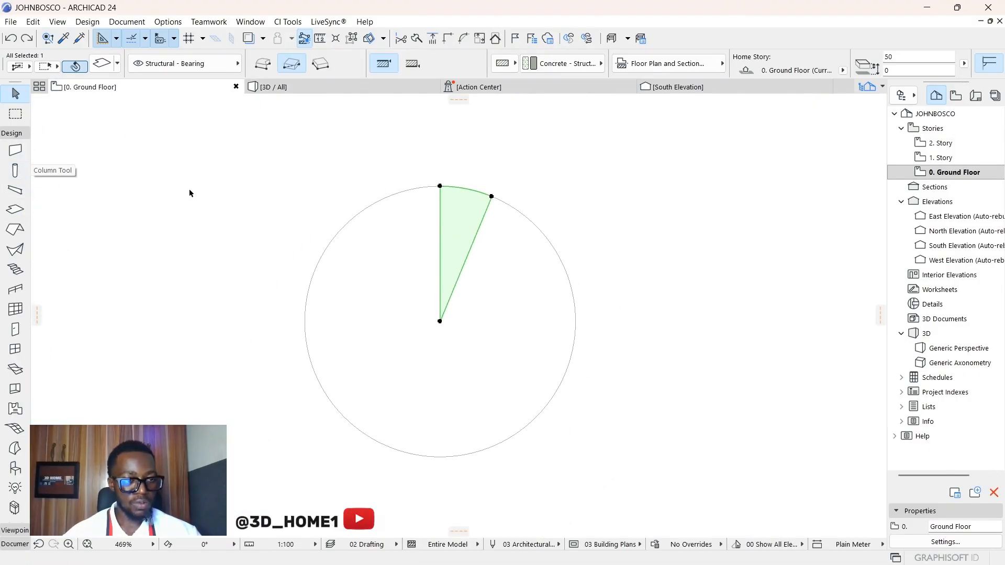
pyautogui.press('Escape')
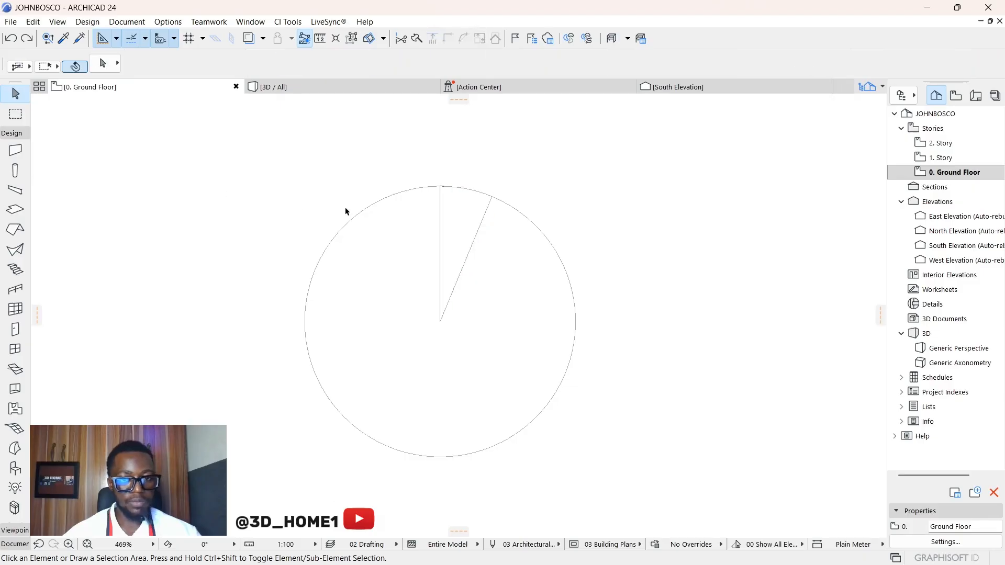
pyautogui.click(16, 171)
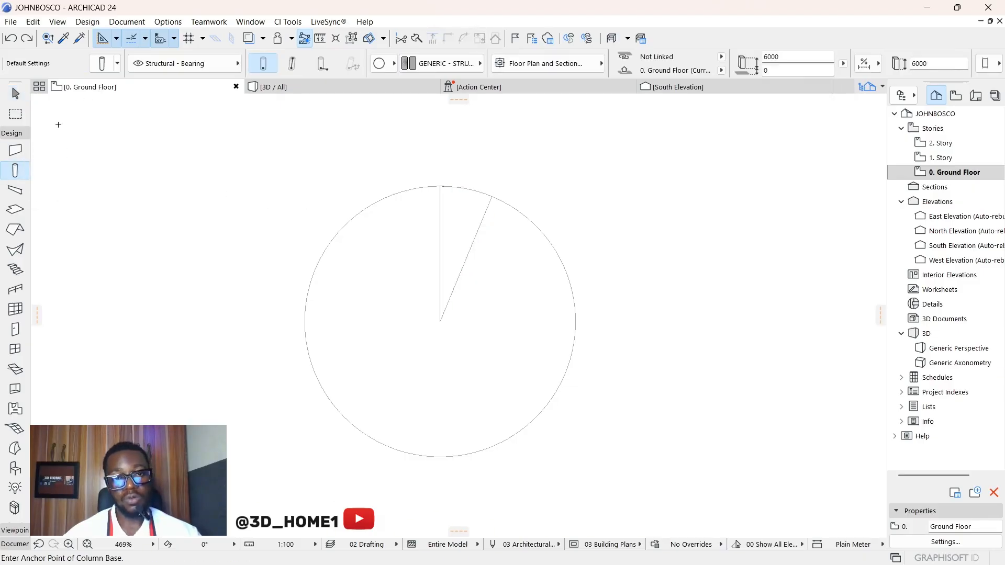
pyautogui.click(103, 65)
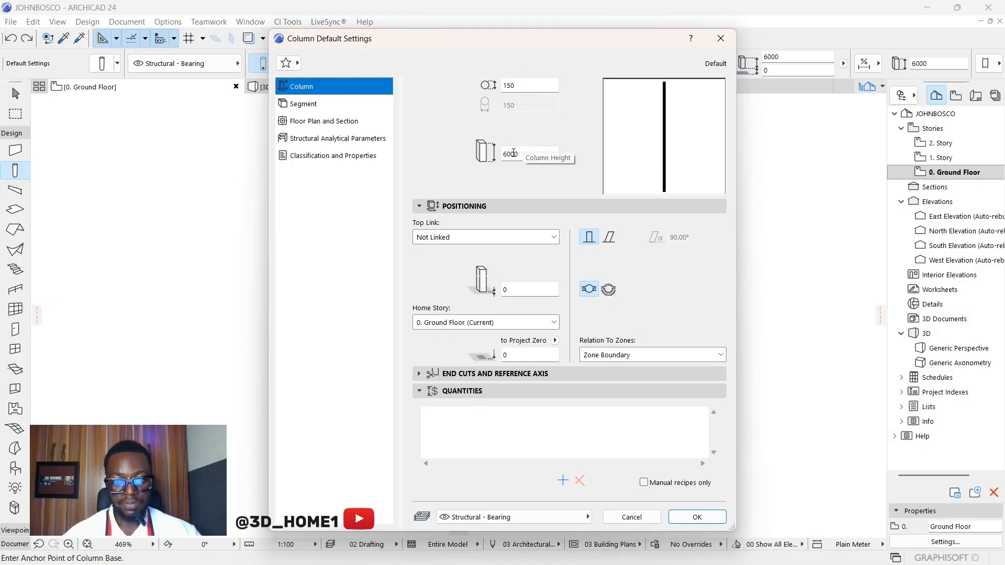
pyautogui.moveTo(520, 154); pyautogui.dragTo(499, 152)
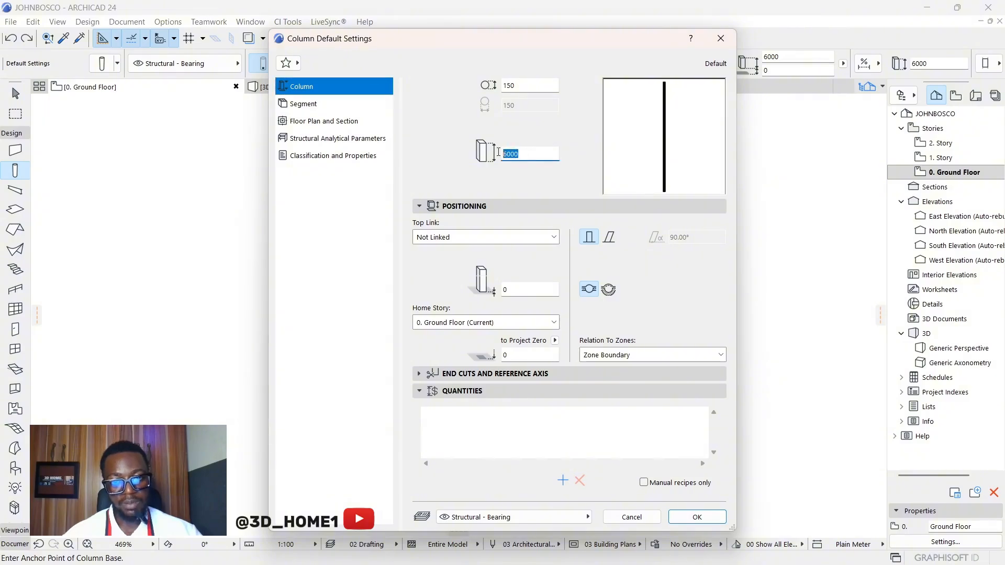
pyautogui.write('3000')
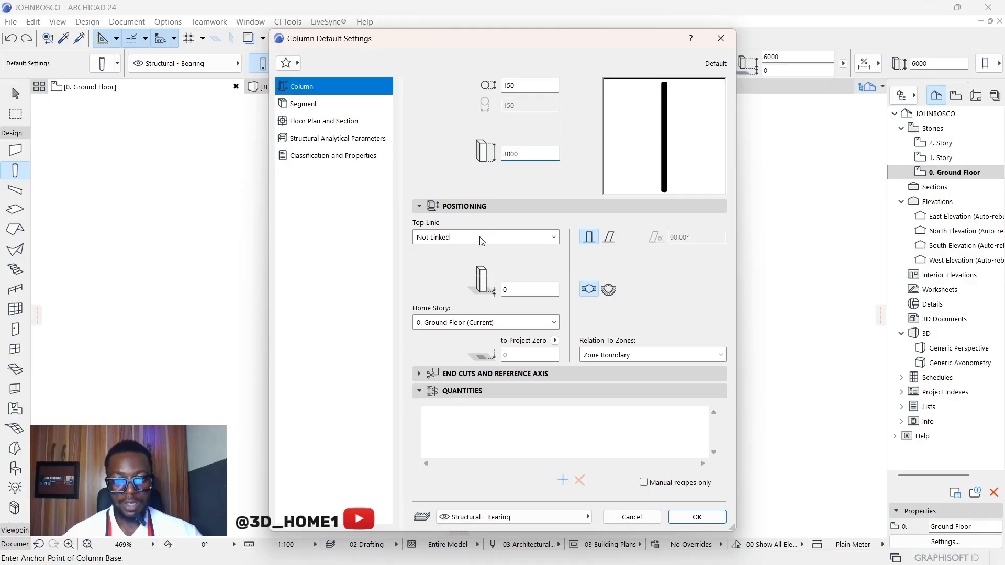
# Try linking the column's top to 1. Story, set it back to Not Linked with 0. Ground Floor as home story, and apply the defaults.
pyautogui.click(497, 239)
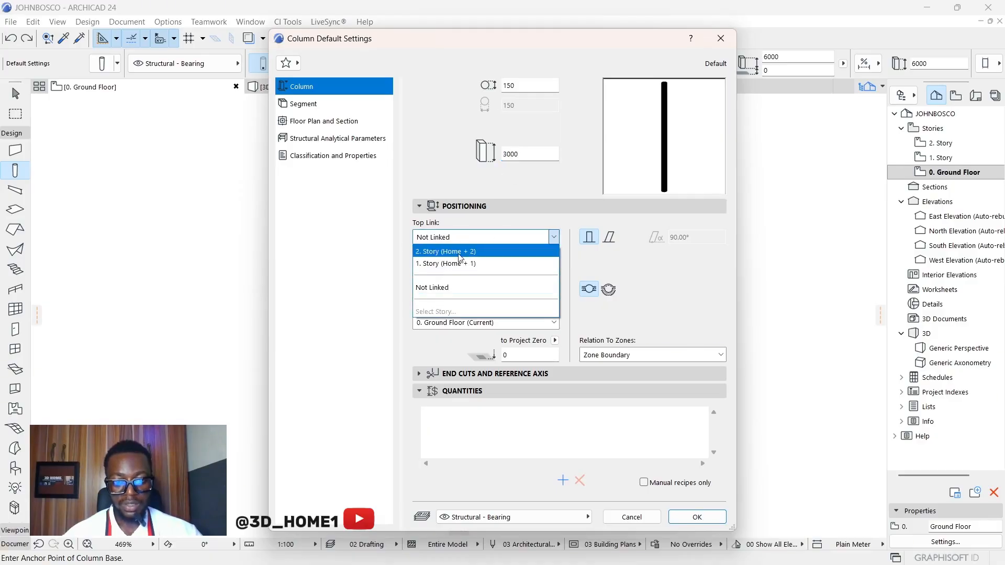
pyautogui.click(446, 263)
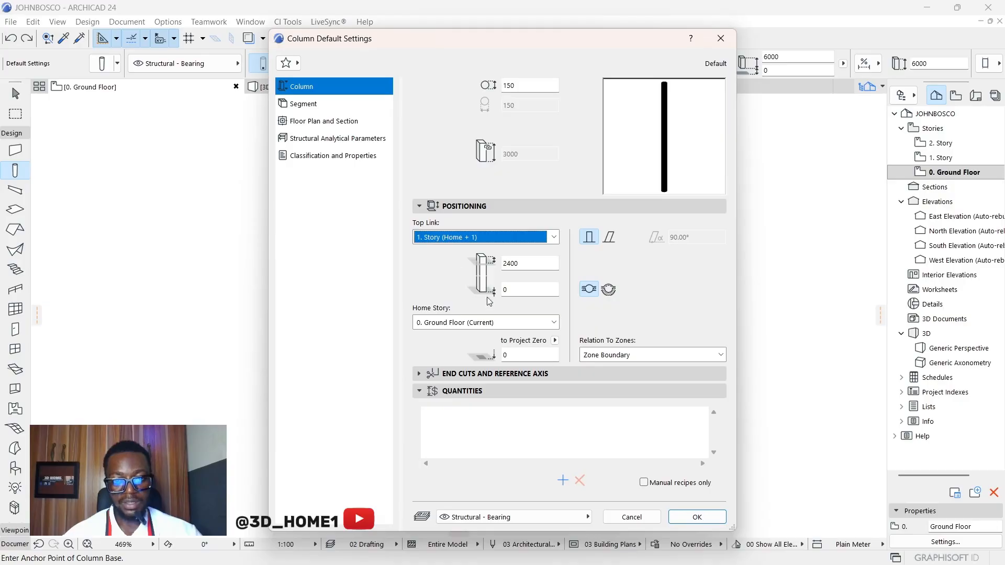
pyautogui.click(482, 322)
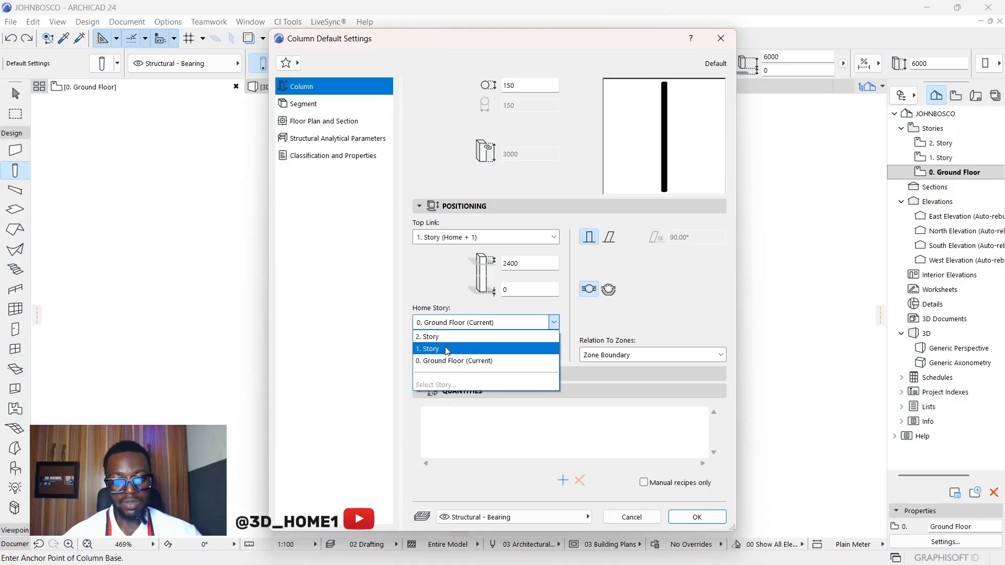
pyautogui.click(448, 361)
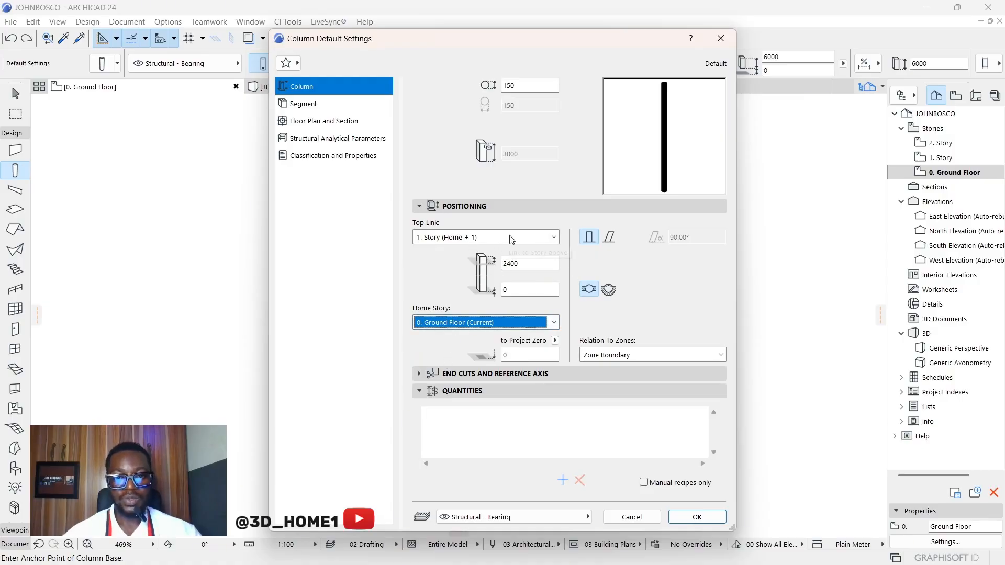
pyautogui.click(498, 239)
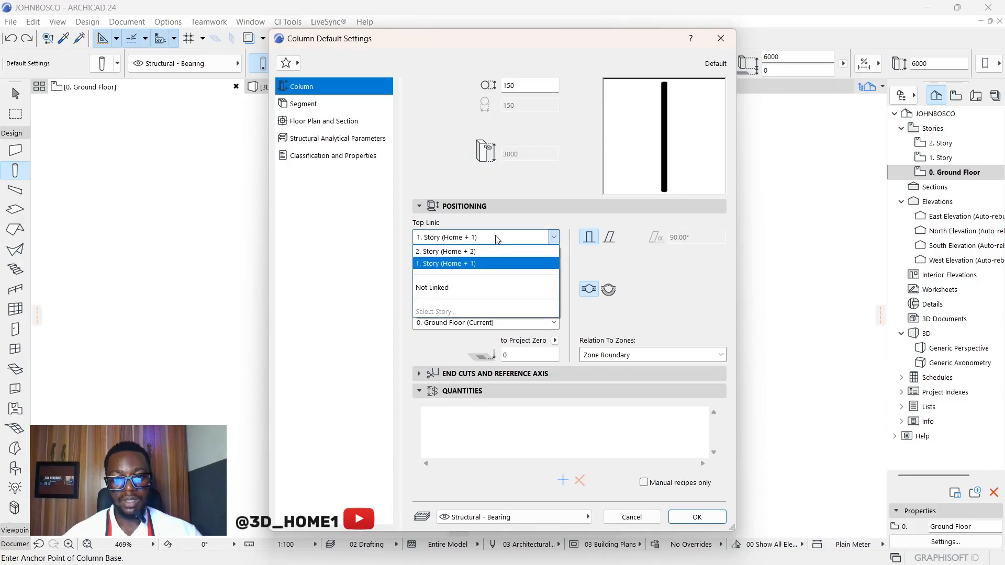
pyautogui.click(429, 289)
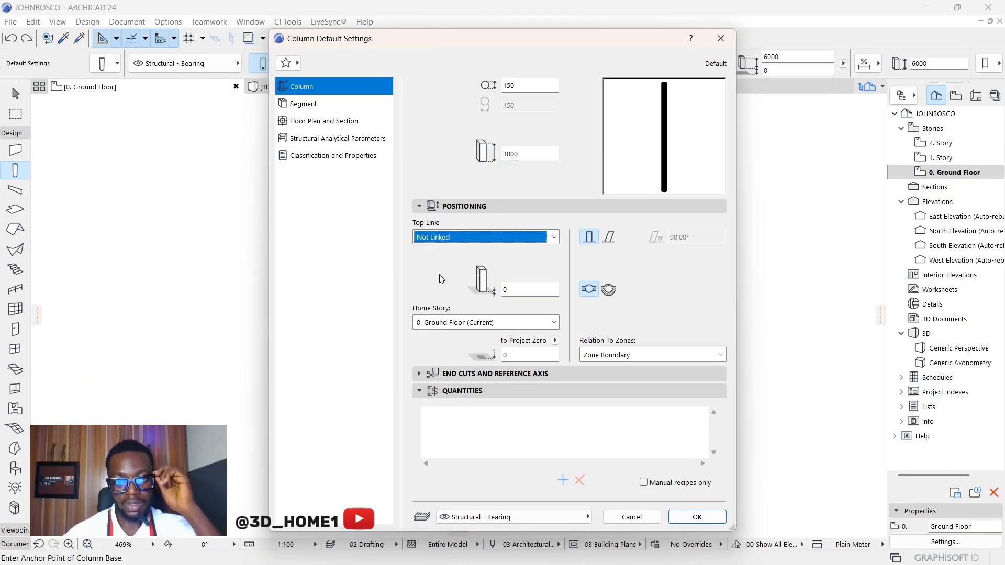
pyautogui.doubleClick(512, 289)
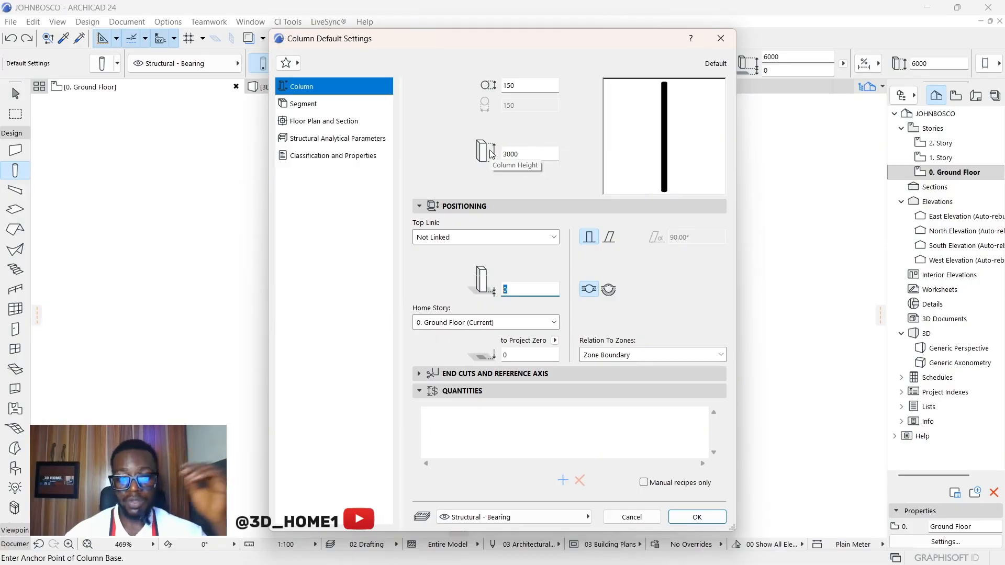
pyautogui.click(697, 517)
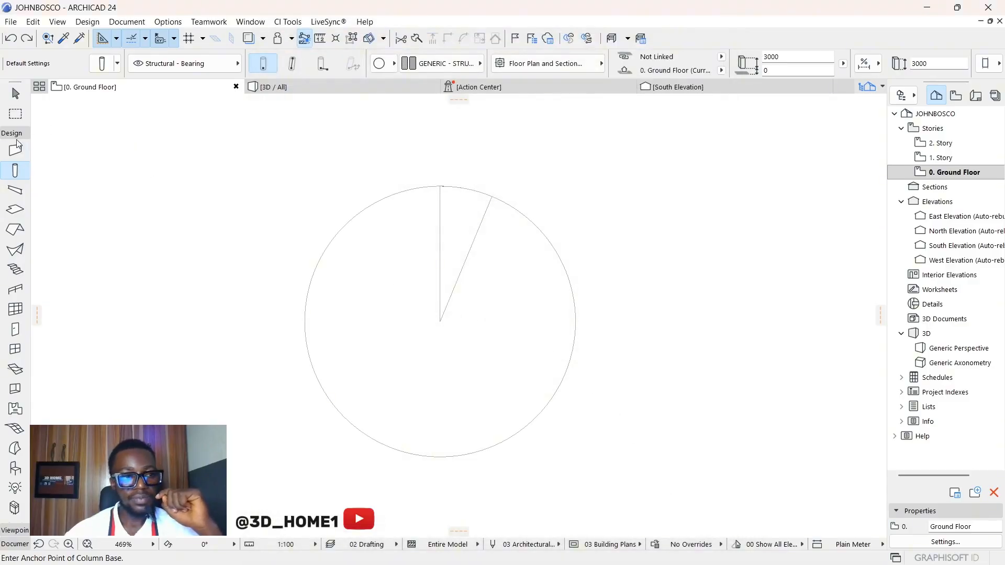
# Review the override surfaces and their available materials in the default column's segment settings.
pyautogui.click(103, 67)
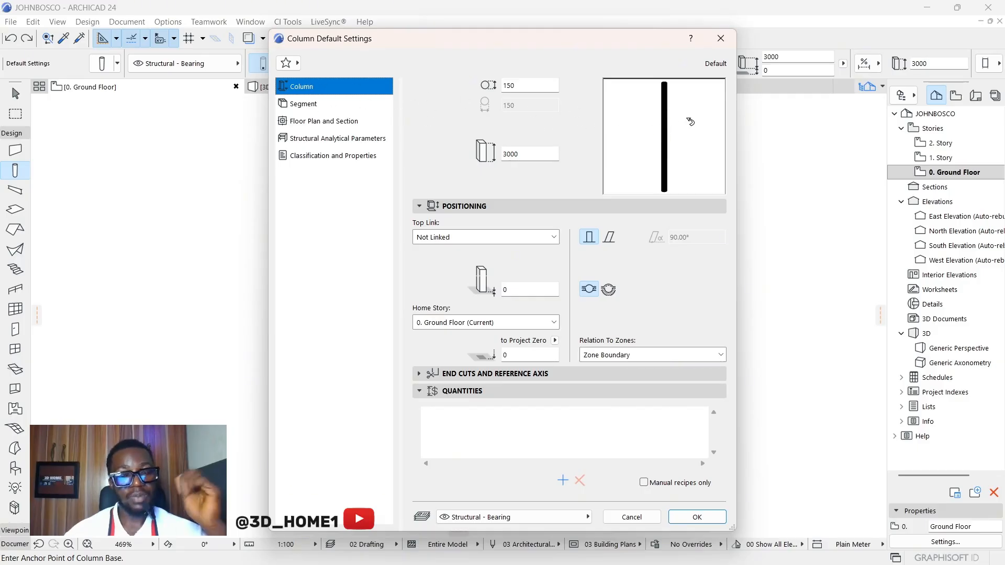
pyautogui.click(305, 103)
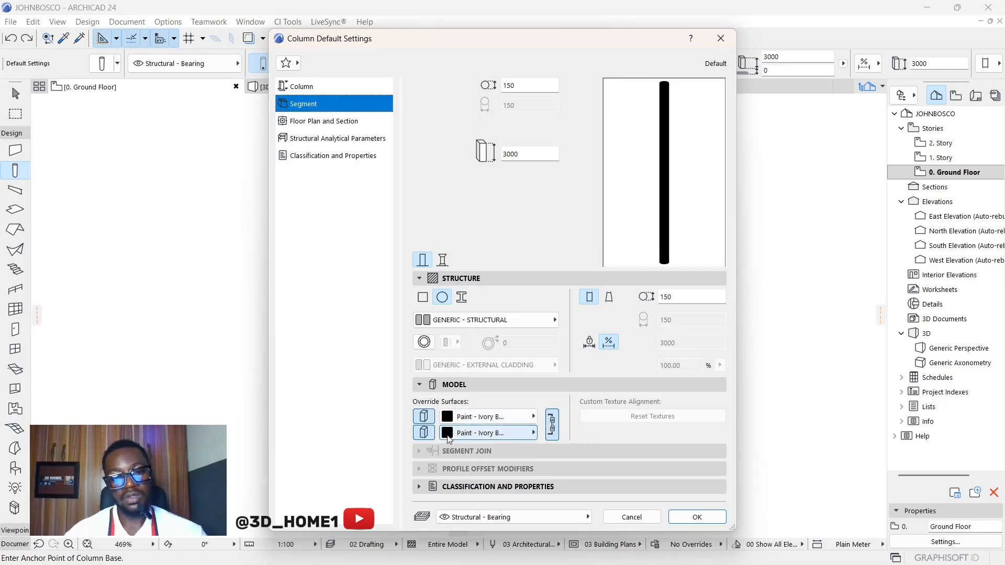
pyautogui.click(468, 418)
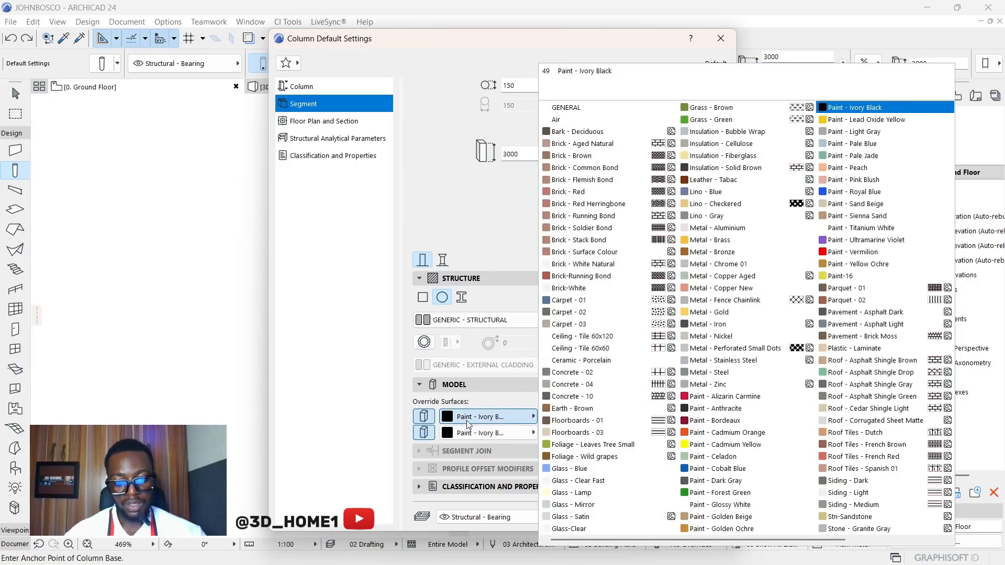
pyautogui.click(463, 434)
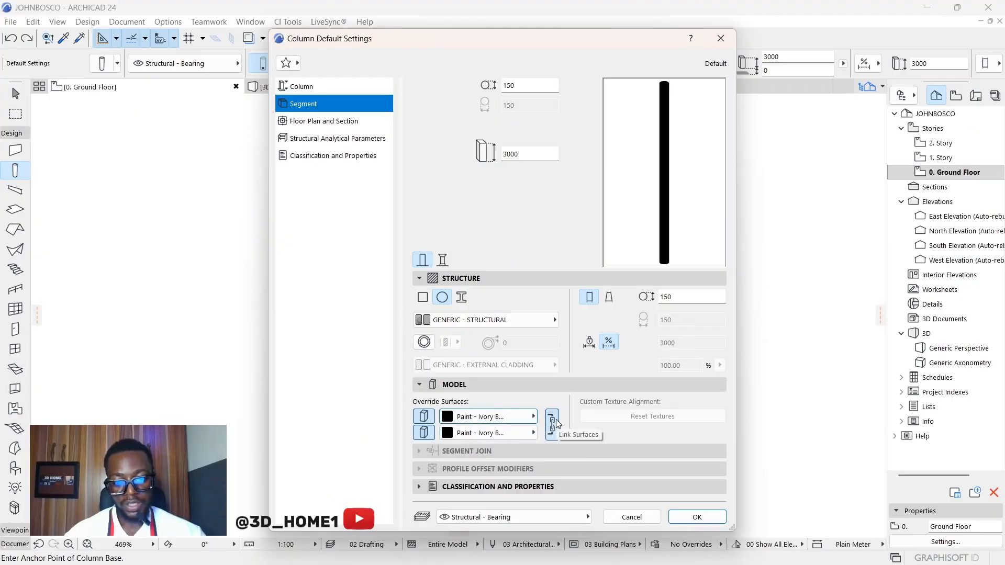
pyautogui.click(451, 417)
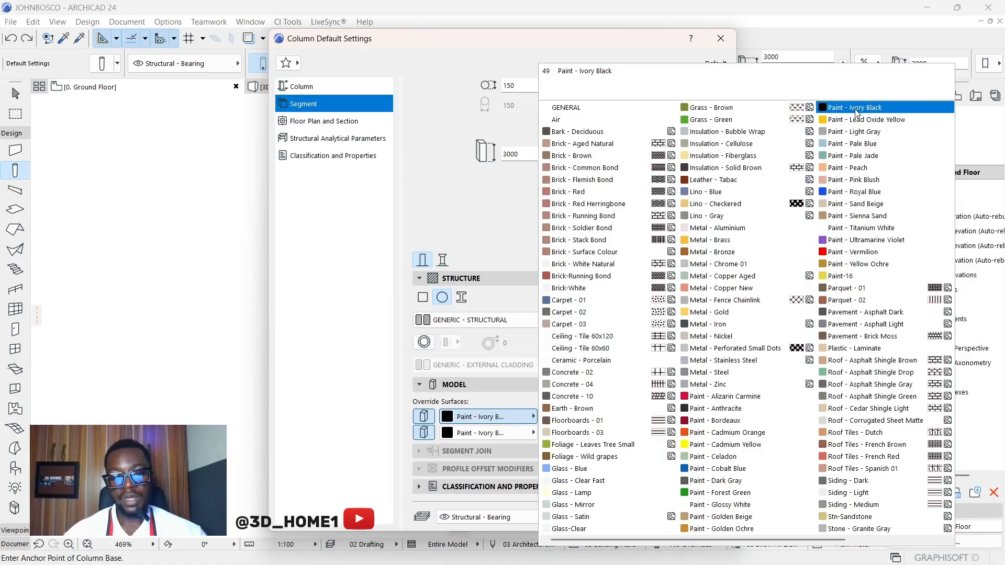
pyautogui.click(487, 418)
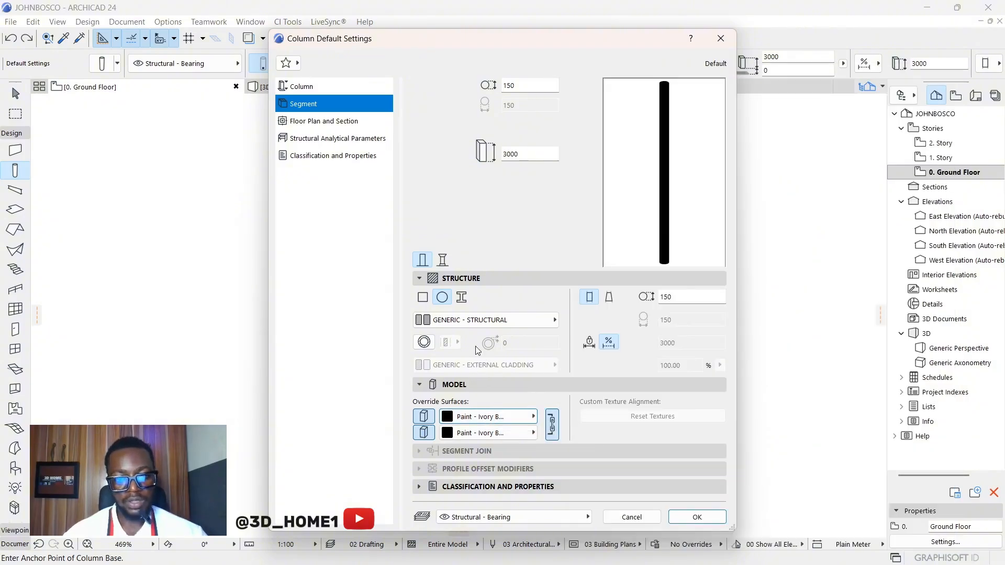
# Try a rectangular structure for the default column, return it to circular, and close the settings.
pyautogui.click(423, 297)
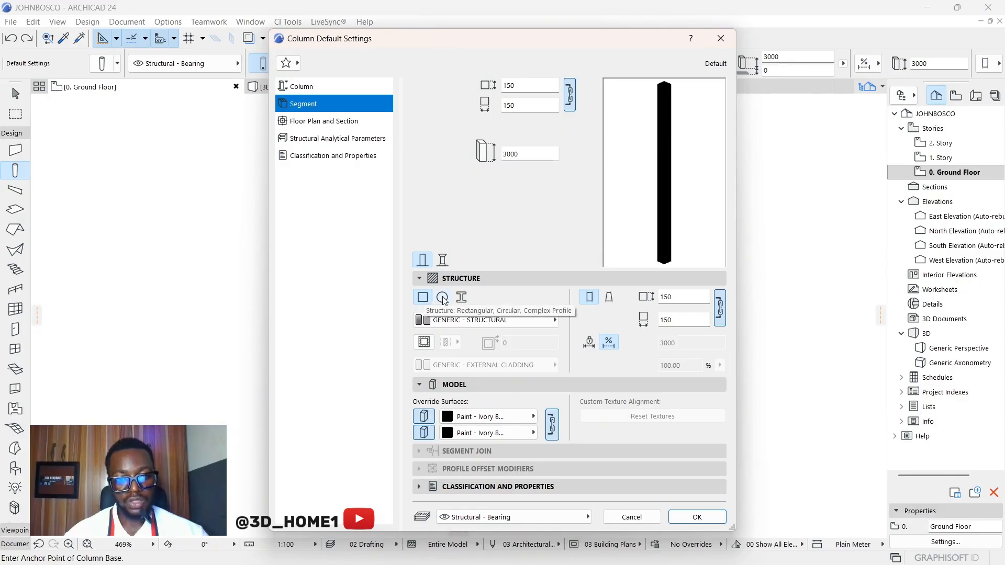
pyautogui.click(443, 297)
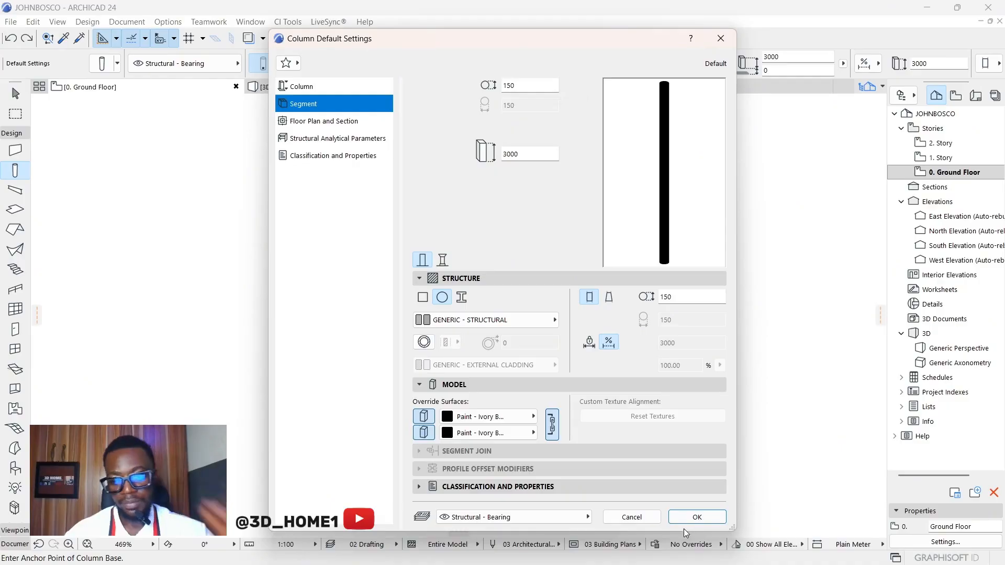
pyautogui.click(697, 517)
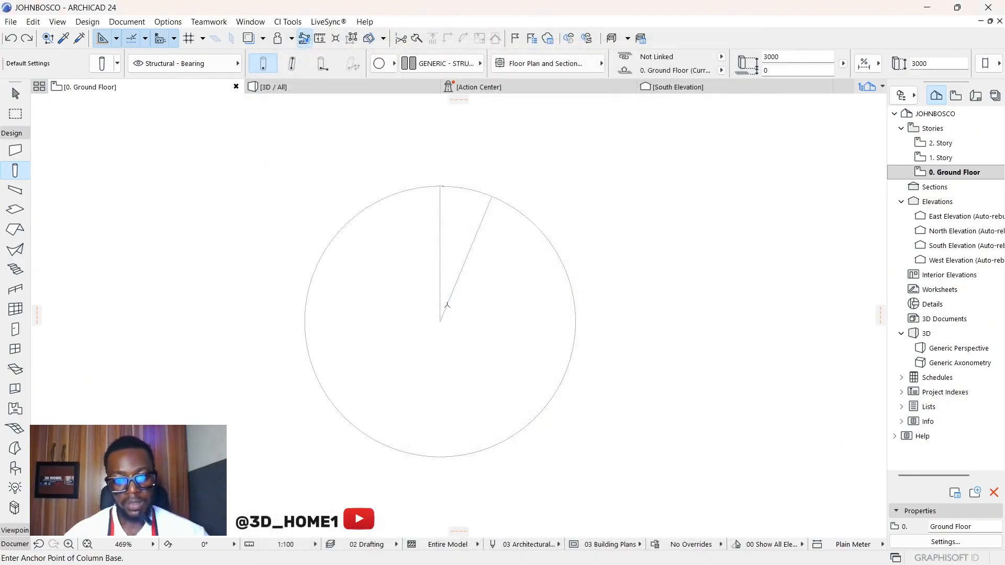
# Place the round column at the circle's centre, where the wedge's two radius lines meet.
pyautogui.scroll(5, 450, 314)
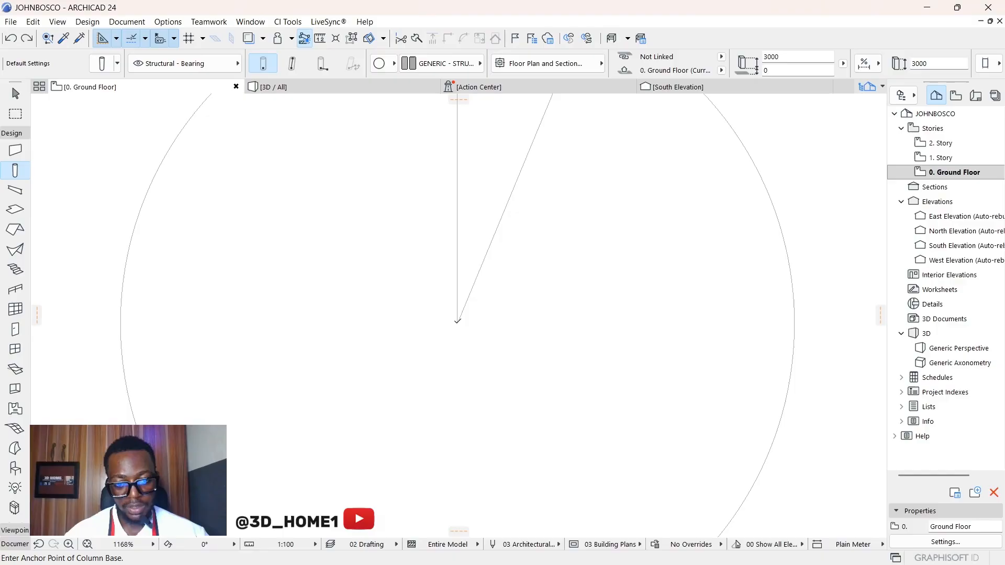
pyautogui.click(458, 321)
pyautogui.scroll(-5, 461, 309)
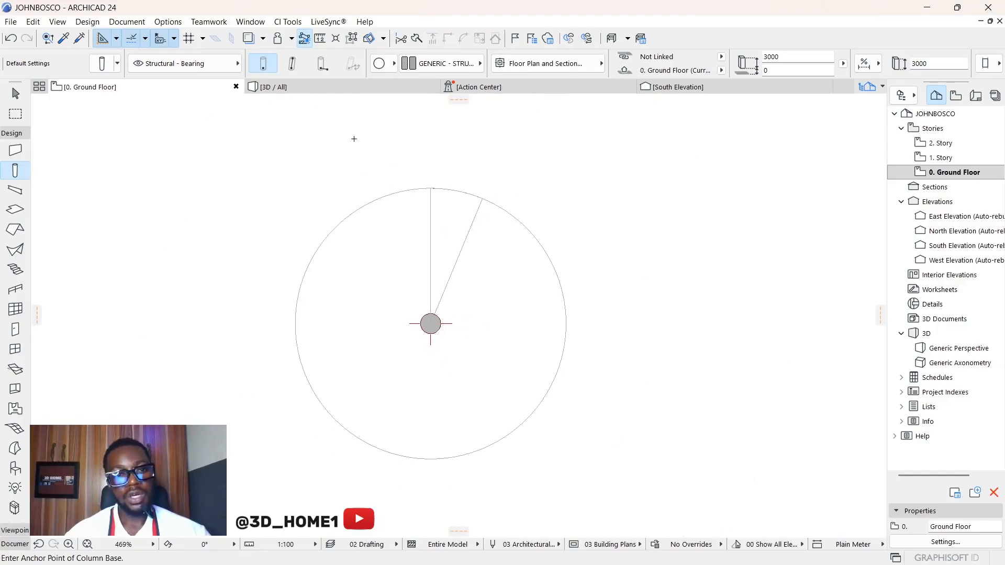
# Examine the new column and wedge tread in the 3D view beside the existing spiral staircase.
pyautogui.click(312, 89)
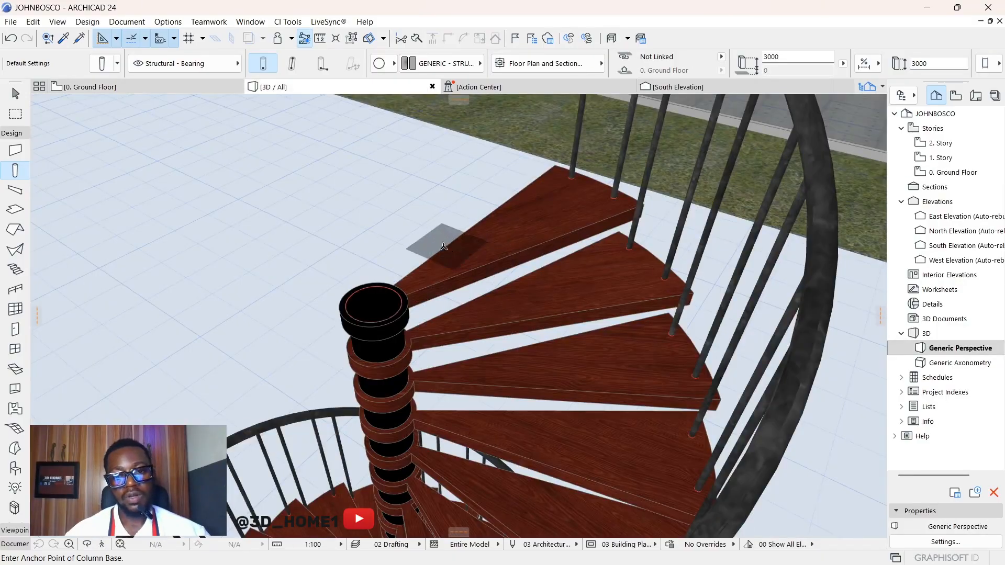
pyautogui.scroll(-8, 444, 247)
pyautogui.scroll(6, 476, 453)
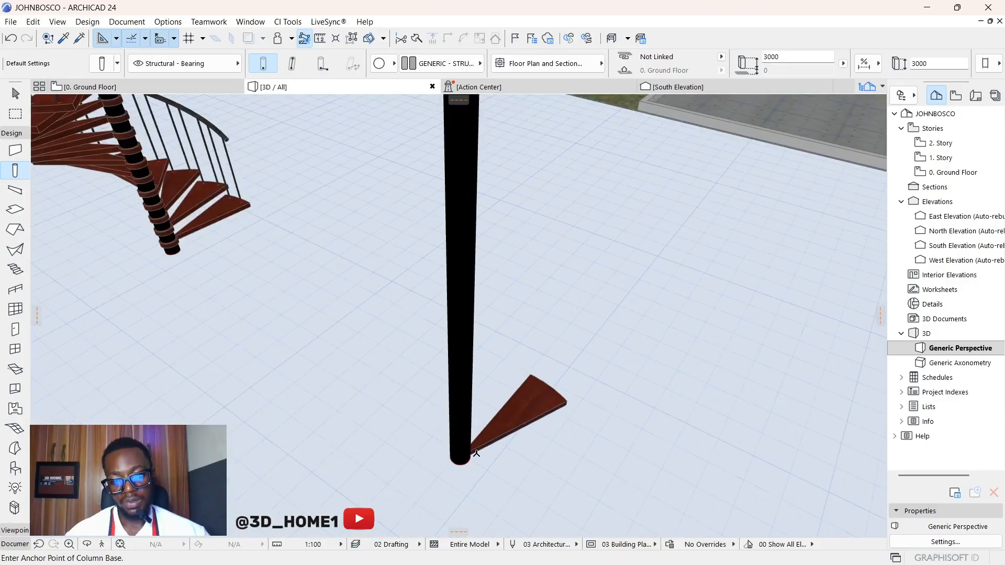
pyautogui.press('o')
pyautogui.moveTo(479, 433); pyautogui.dragTo(467, 409)
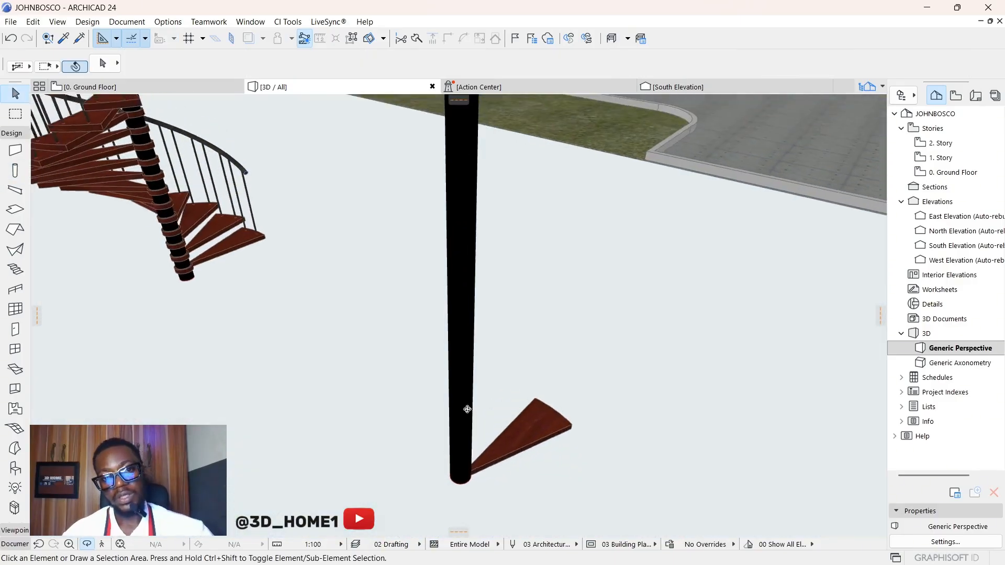
pyautogui.scroll(-8, 468, 409)
pyautogui.scroll(3, 464, 445)
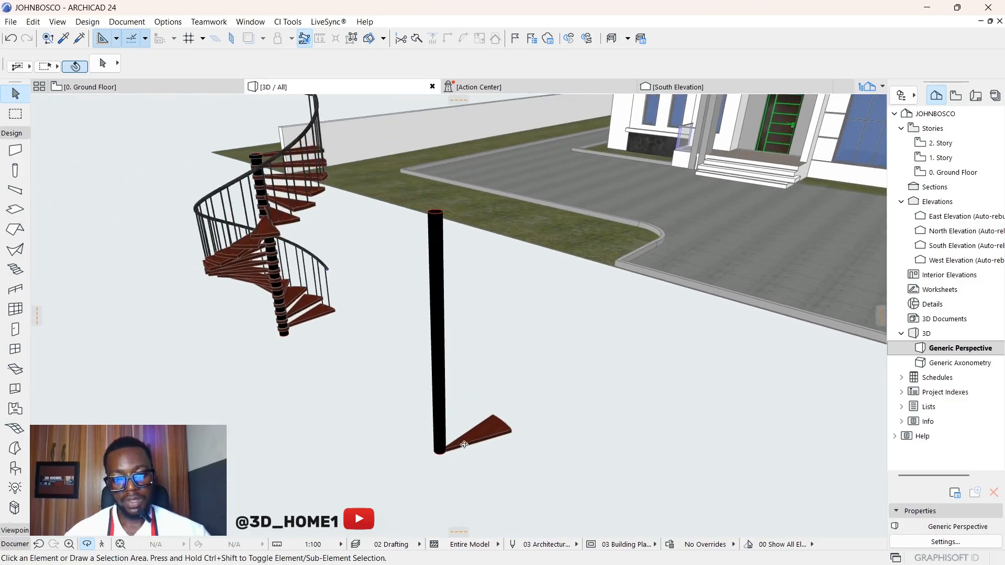
# Compare the lower treads and collars of the existing spiral staircase with the new wedge tread and column in 3D.
pyautogui.scroll(3, 464, 444)
pyautogui.scroll(-3, 453, 438)
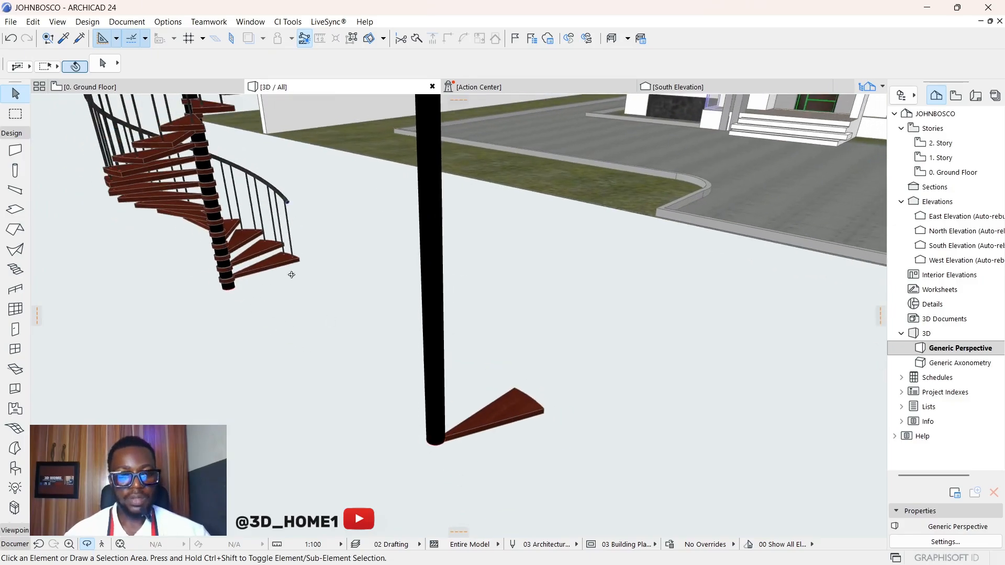
pyautogui.moveTo(356, 335); pyautogui.dragTo(411, 339)
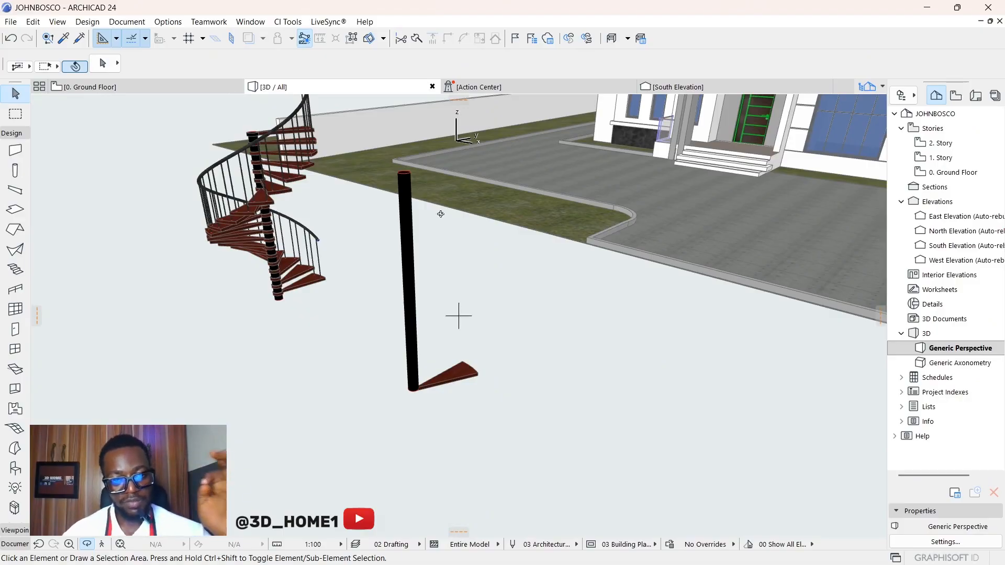
pyautogui.press('Escape')
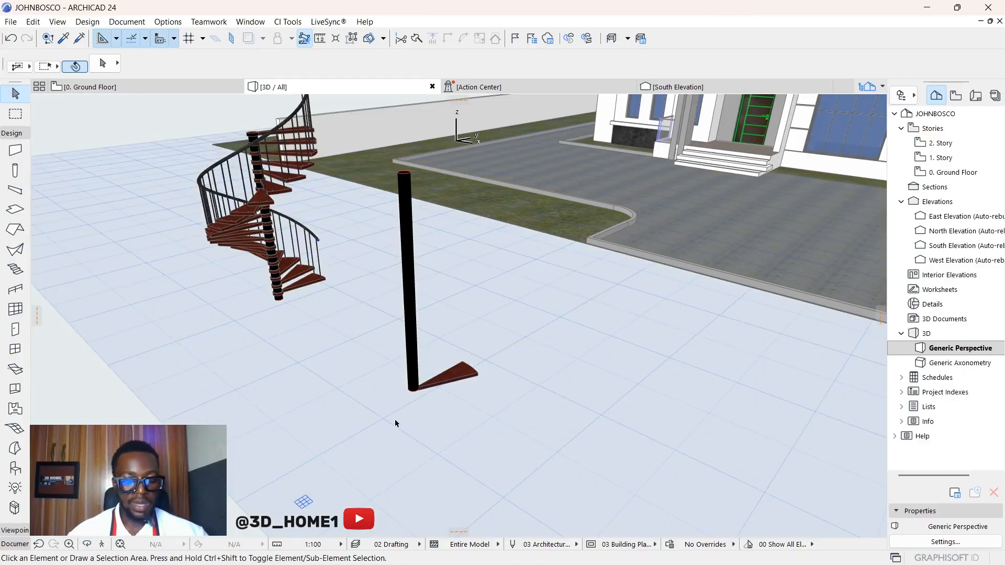
pyautogui.scroll(3, 426, 385)
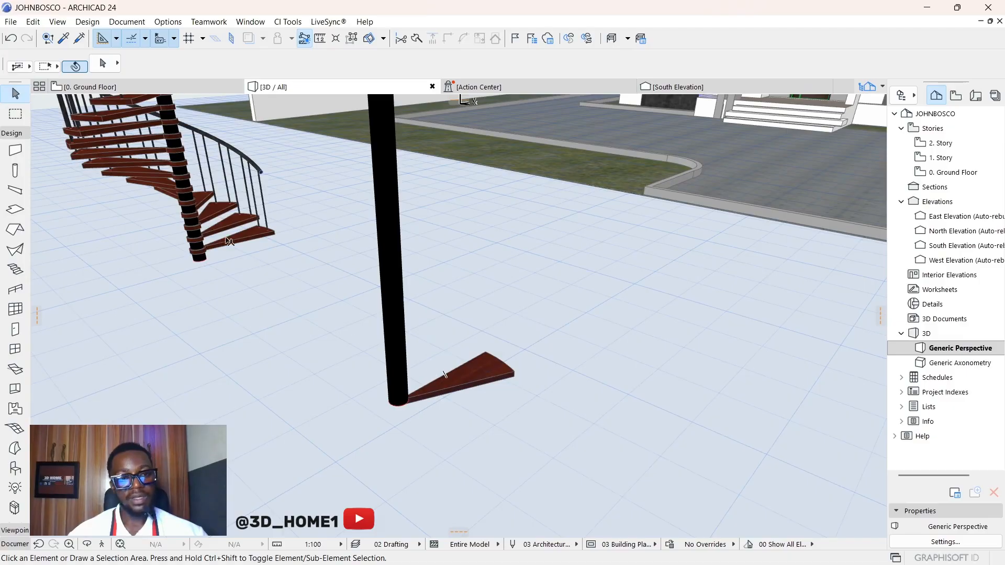
pyautogui.scroll(5, 255, 238)
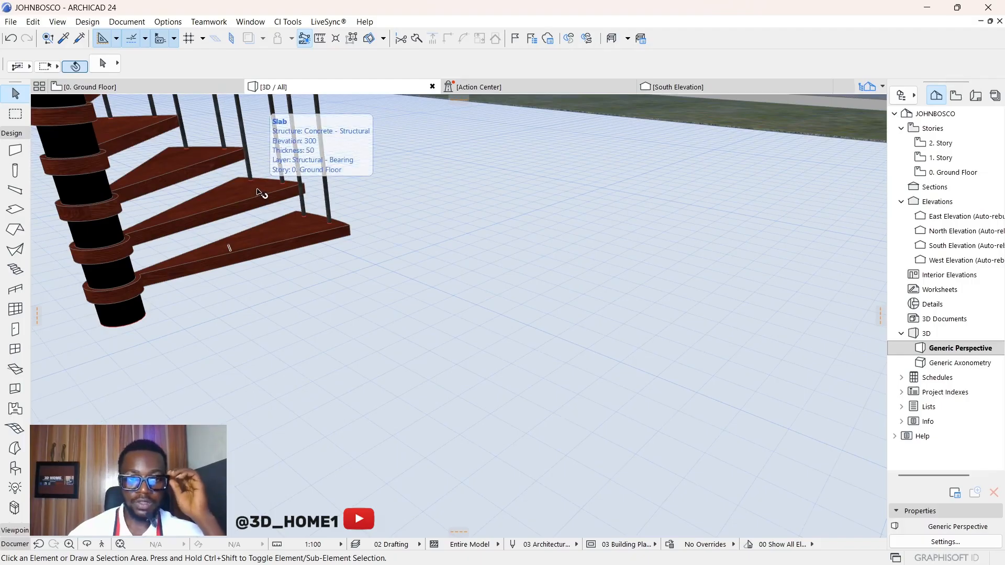
pyautogui.click(259, 195)
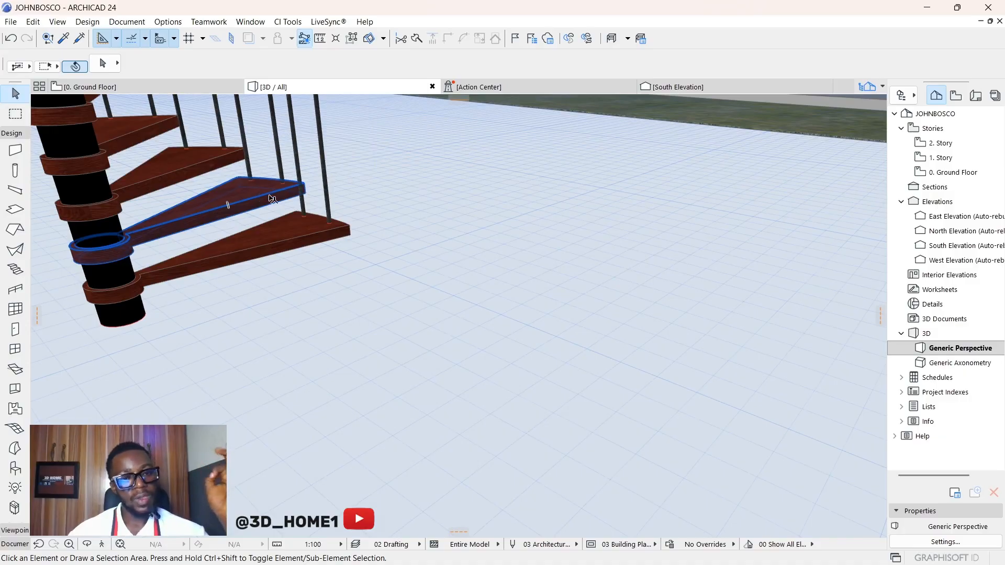
pyautogui.click(287, 213)
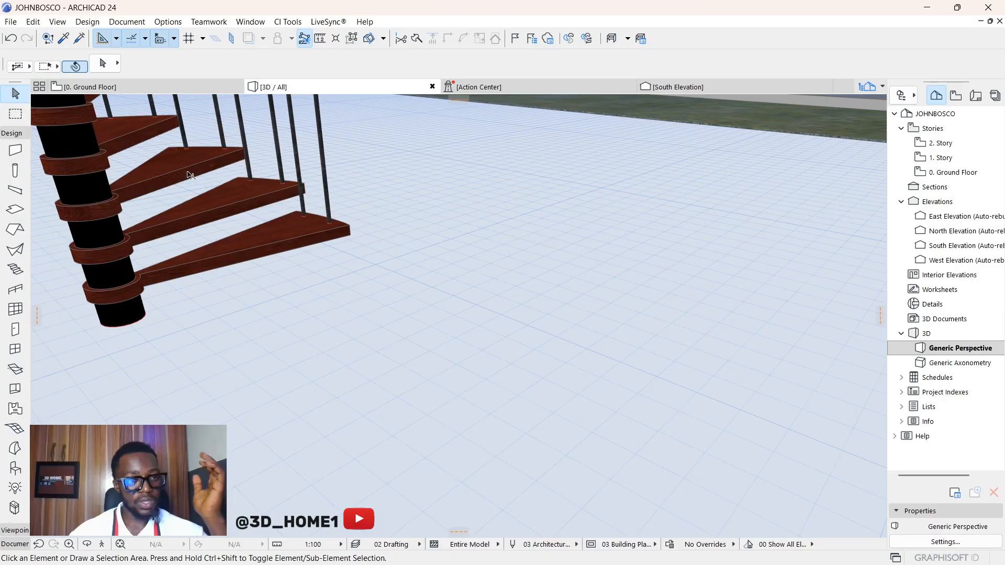
pyautogui.moveTo(122, 91)
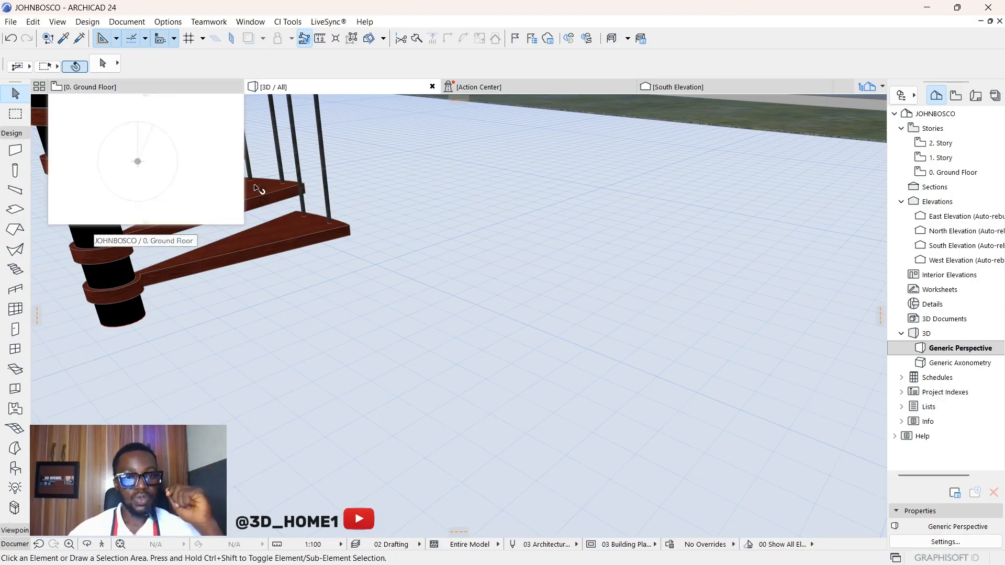
pyautogui.keyDown('shift'); pyautogui.moveTo(258, 191); pyautogui.dragTo(467, 400, button='middle'); pyautogui.keyUp('shift')
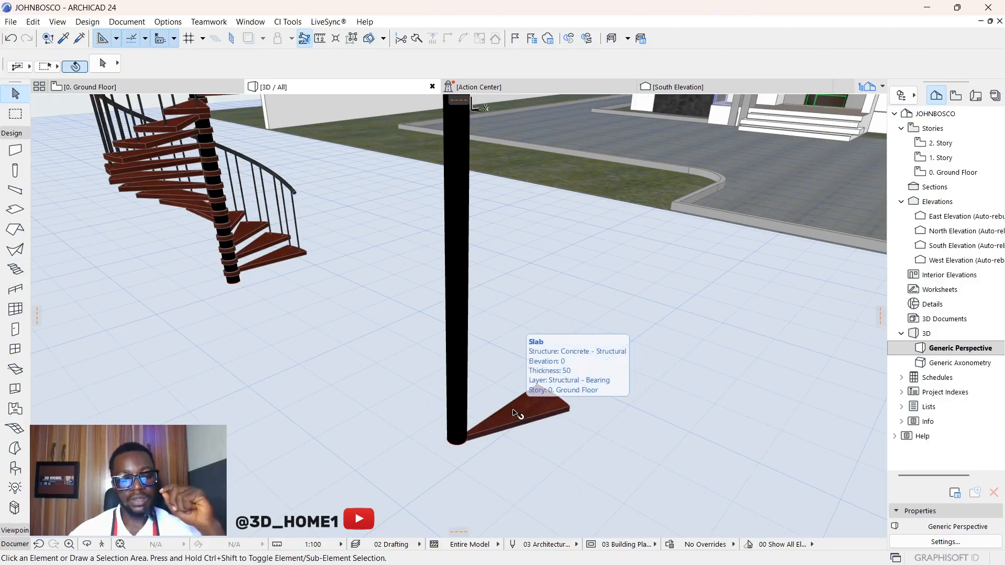
pyautogui.scroll(-3, 515, 413)
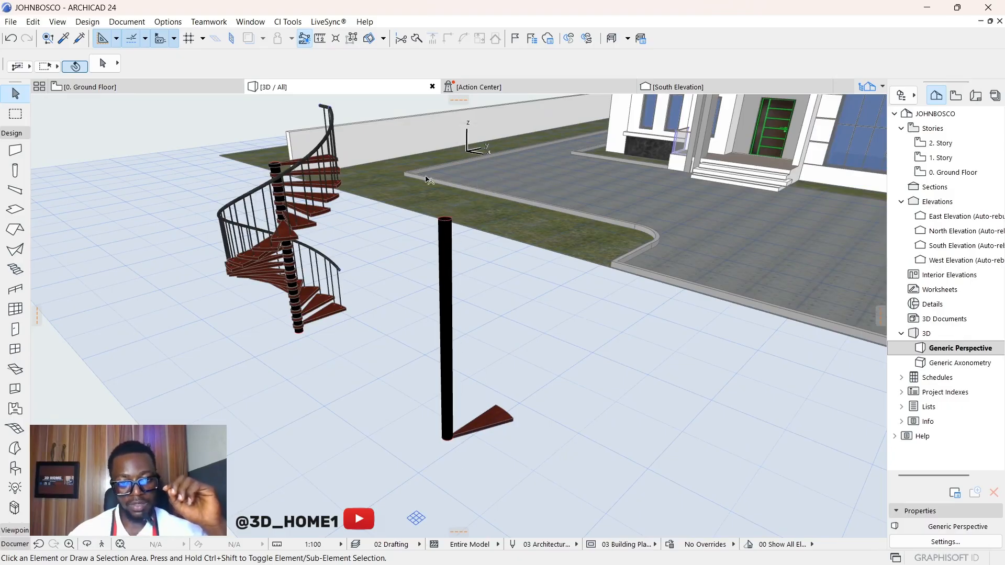
pyautogui.keyDown('shift'); pyautogui.moveTo(429, 179); pyautogui.dragTo(433, 247, button='middle'); pyautogui.keyUp('shift')
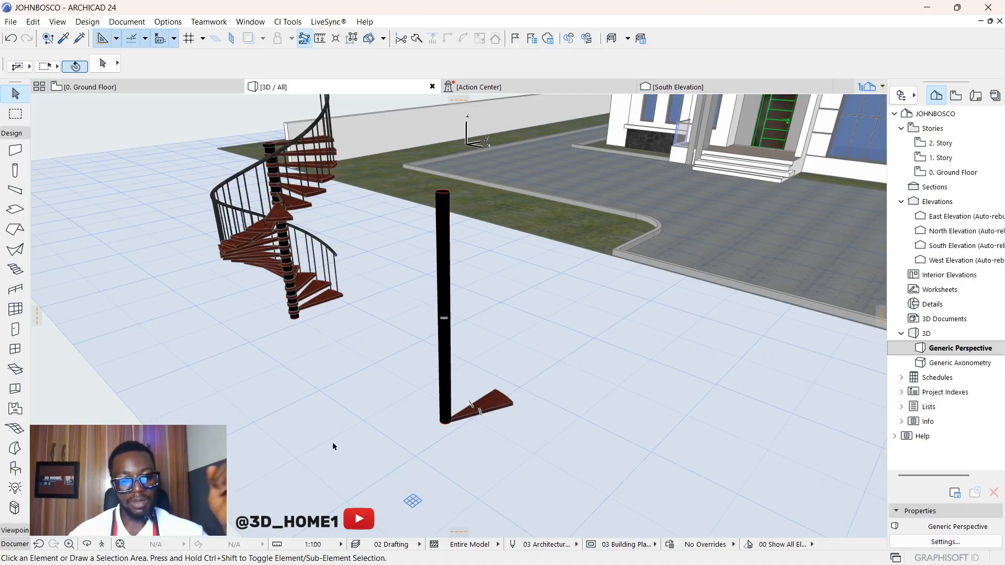
# Open the Windows Calculator and enter 3000.
pyautogui.click(286, 549)
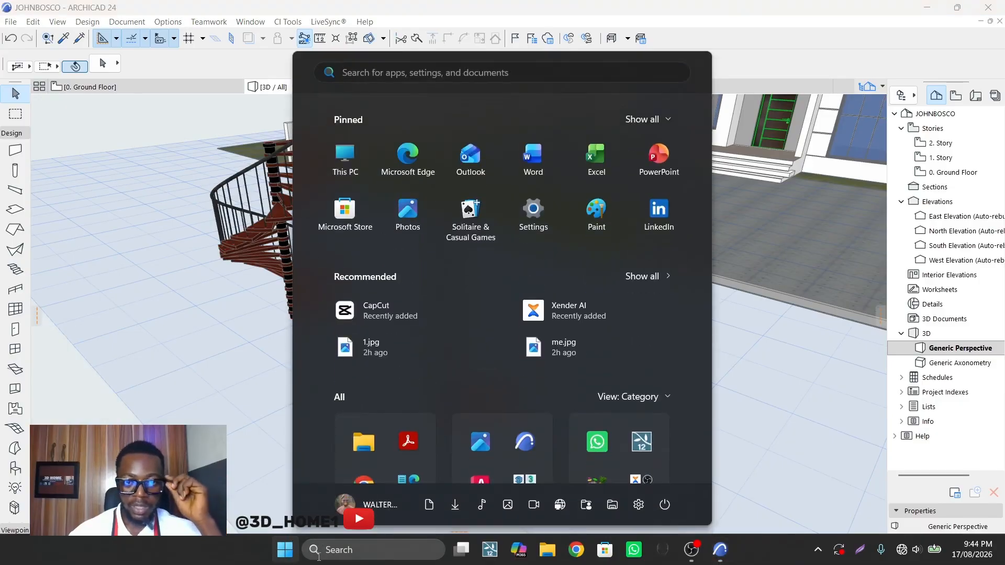
pyautogui.click(349, 554)
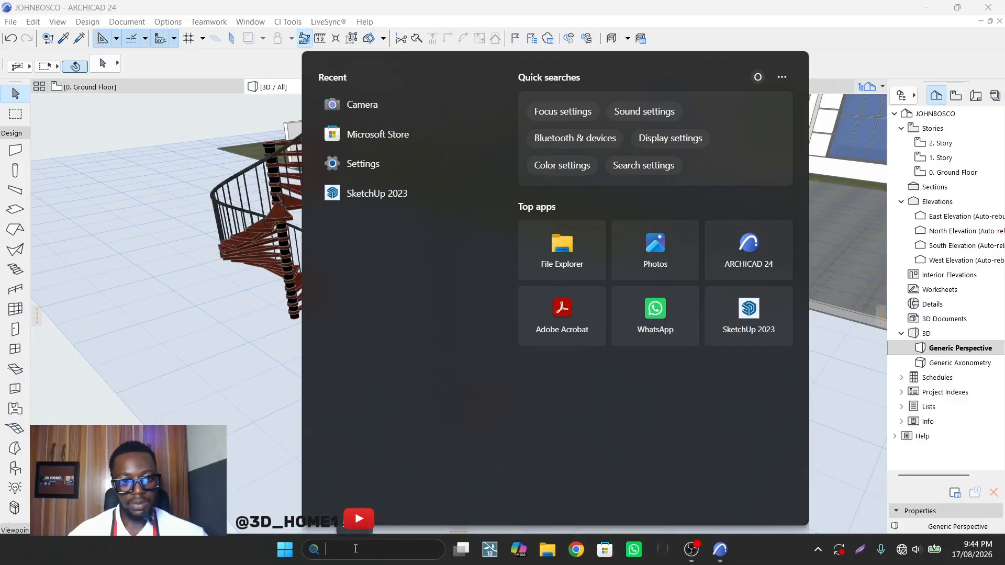
pyautogui.write('camera')
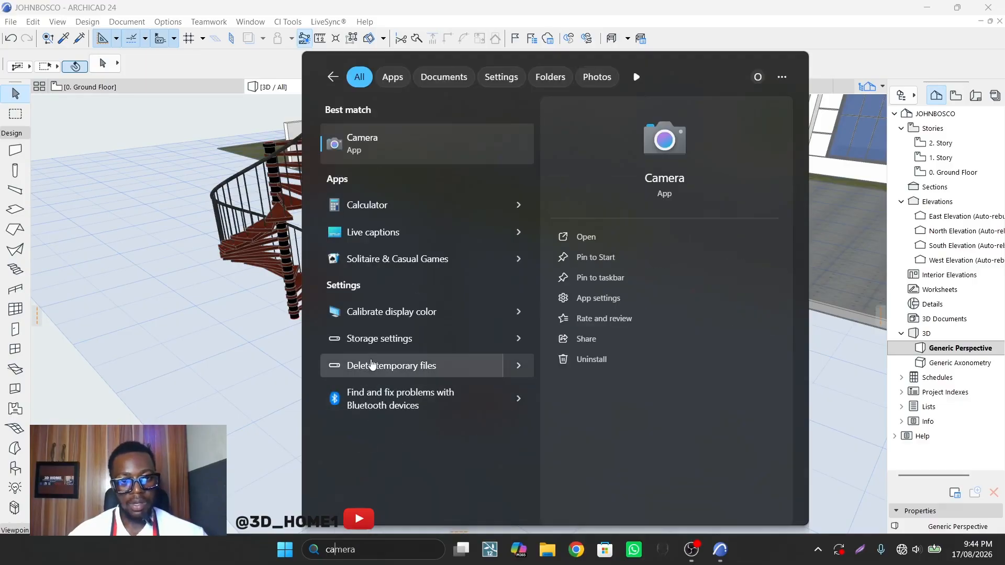
pyautogui.click(374, 209)
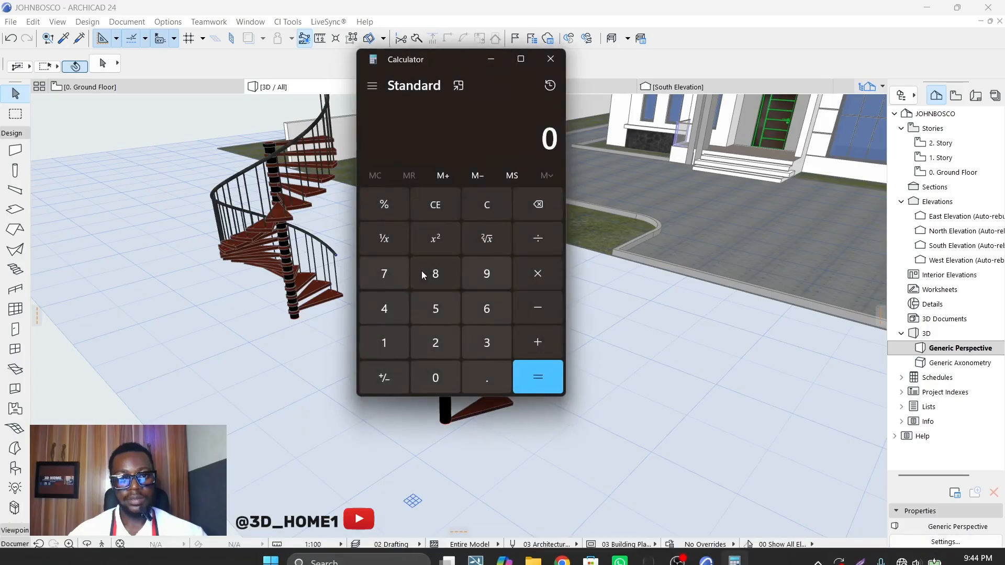
pyautogui.click(486, 343)
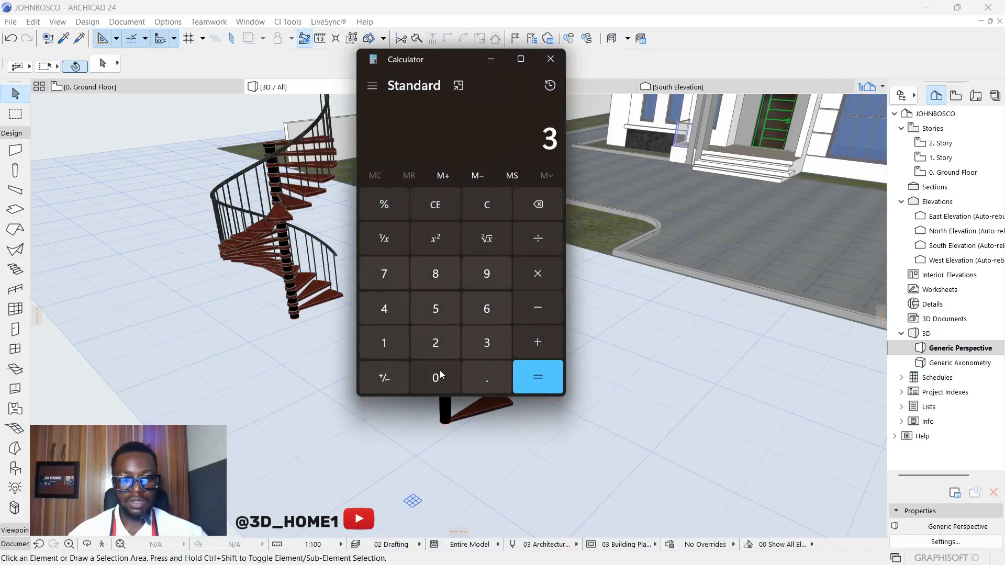
pyautogui.doubleClick(439, 371)
pyautogui.click(438, 372)
# Set the Calculator aside and examine the house's entrance porch and the upper-floor balcony above it in 3D.
pyautogui.scroll(-3, 356, 436)
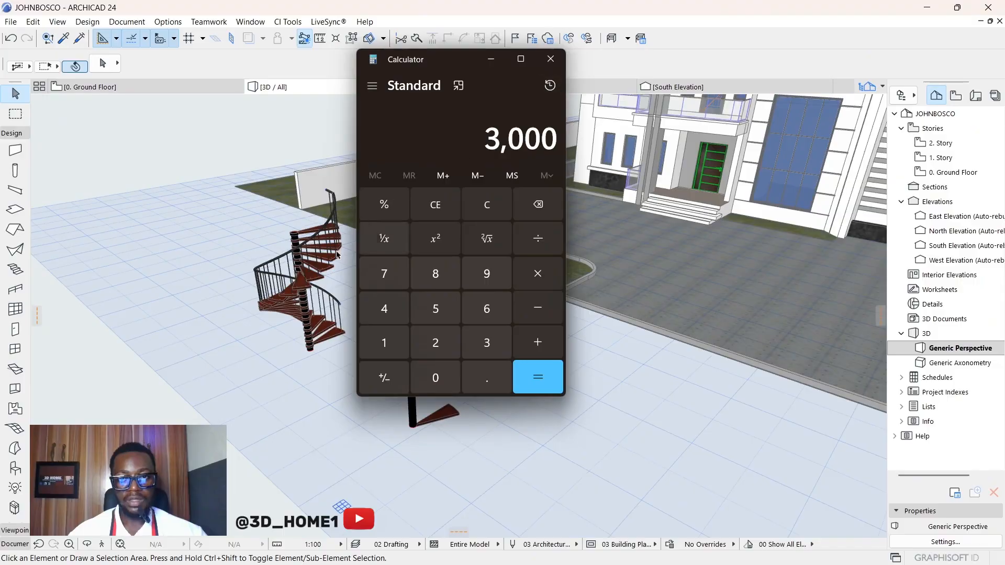
pyautogui.keyDown('shift'); pyautogui.moveTo(348, 413); pyautogui.dragTo(293, 400, button='middle'); pyautogui.keyUp('shift')
pyautogui.scroll(2, 617, 216)
pyautogui.keyDown('shift'); pyautogui.moveTo(618, 215); pyautogui.dragTo(634, 309, button='middle'); pyautogui.keyUp('shift')
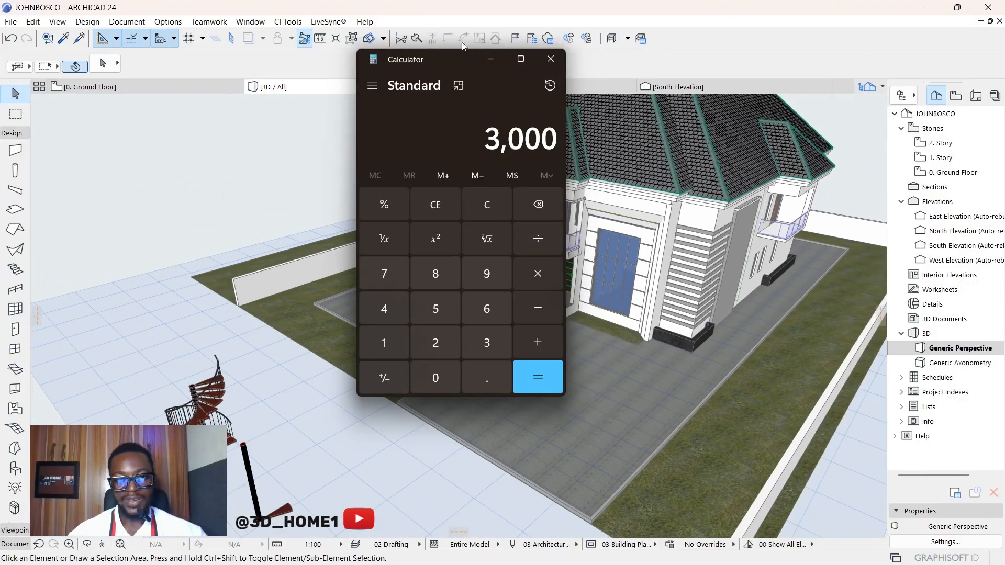
pyautogui.moveTo(462, 55); pyautogui.dragTo(312, 61)
pyautogui.scroll(3, 572, 239)
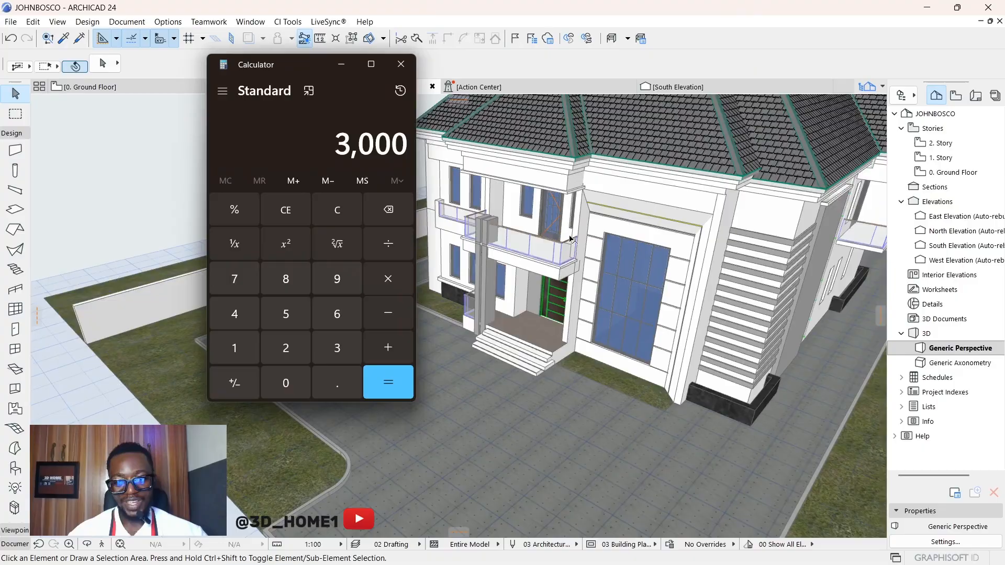
pyautogui.scroll(1, 572, 239)
pyautogui.click(572, 257)
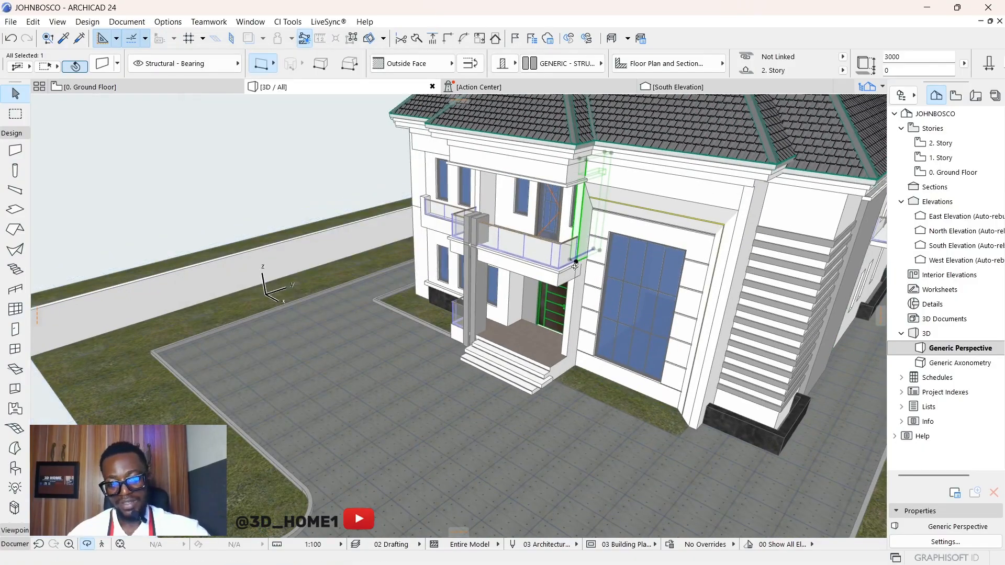
pyautogui.keyDown('shift'); pyautogui.moveTo(561, 385); pyautogui.dragTo(539, 297, button='middle'); pyautogui.keyUp('shift')
pyautogui.scroll(5, 538, 297)
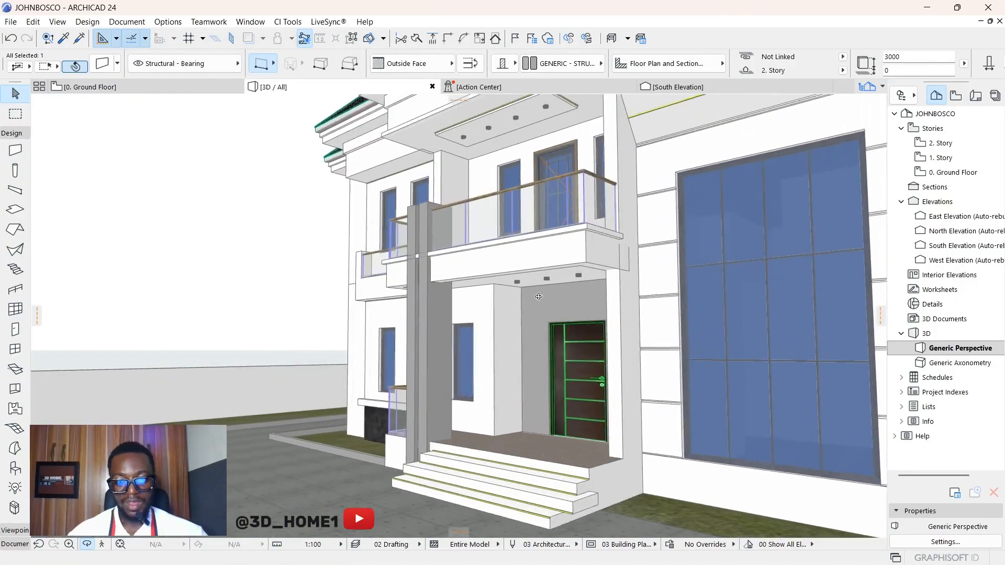
pyautogui.scroll(3, 539, 297)
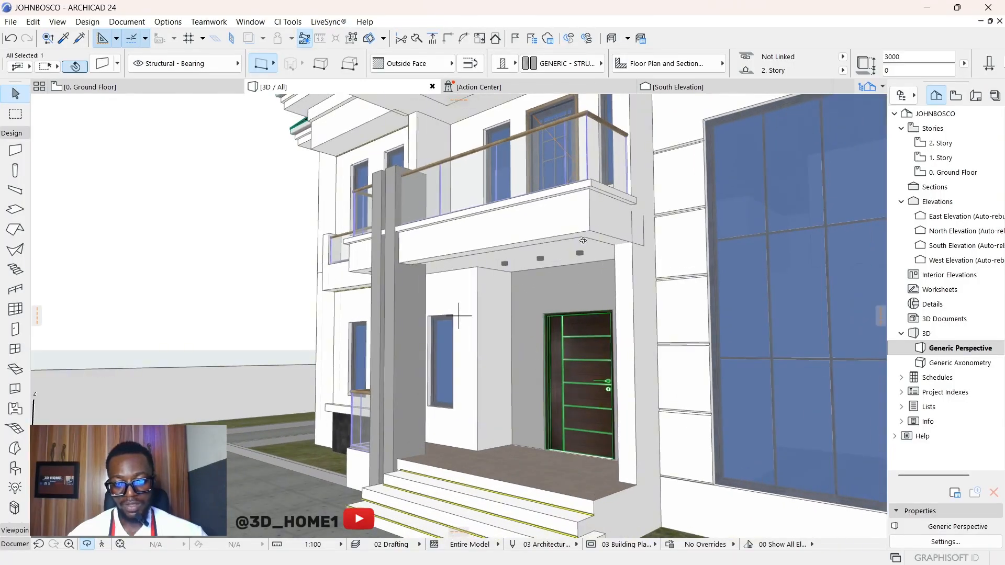
pyautogui.keyDown('shift'); pyautogui.moveTo(459, 315); pyautogui.dragTo(512, 450, button='middle'); pyautogui.keyUp('shift')
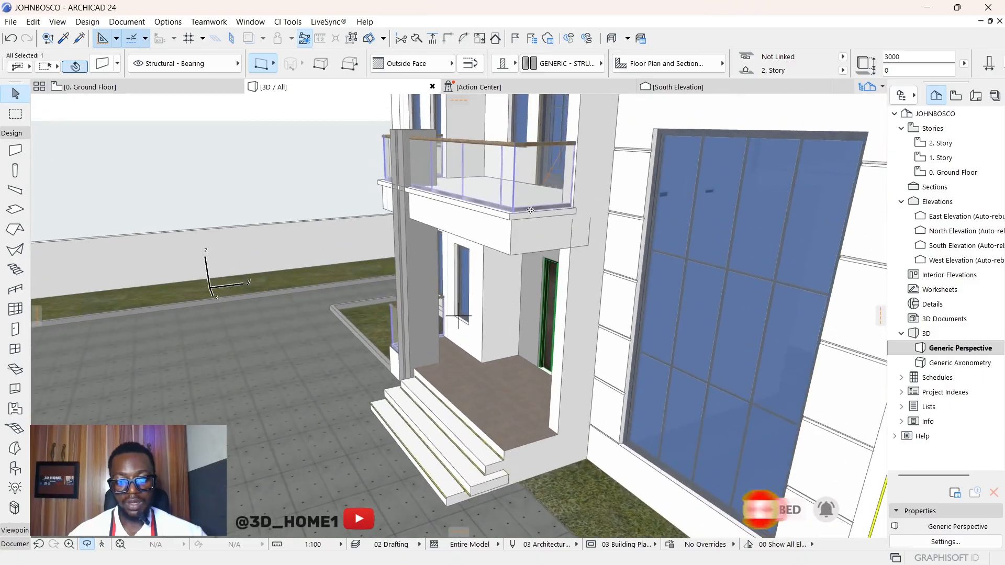
# Inspect the outer corner and slab edge of the entrance balcony up close, and return to the two spiral staircases.
pyautogui.scroll(3, 533, 209)
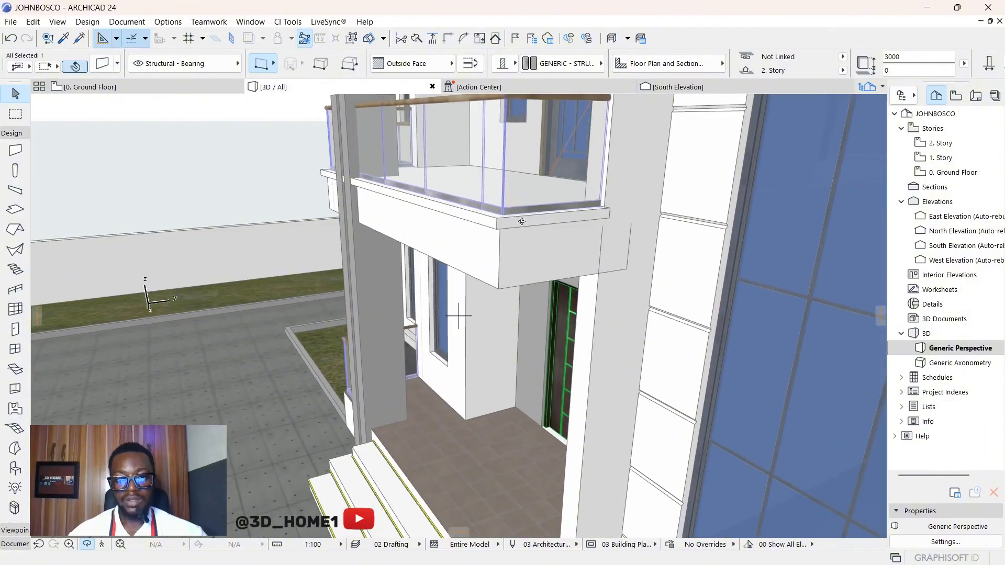
pyautogui.keyDown('shift'); pyautogui.moveTo(529, 209); pyautogui.dragTo(520, 387, button='middle'); pyautogui.keyUp('shift')
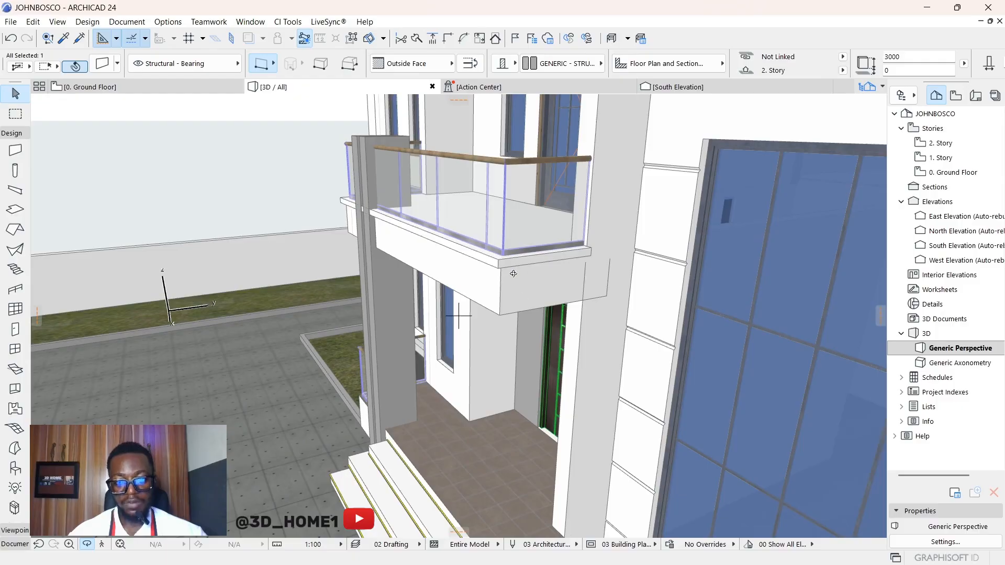
pyautogui.scroll(5, 509, 270)
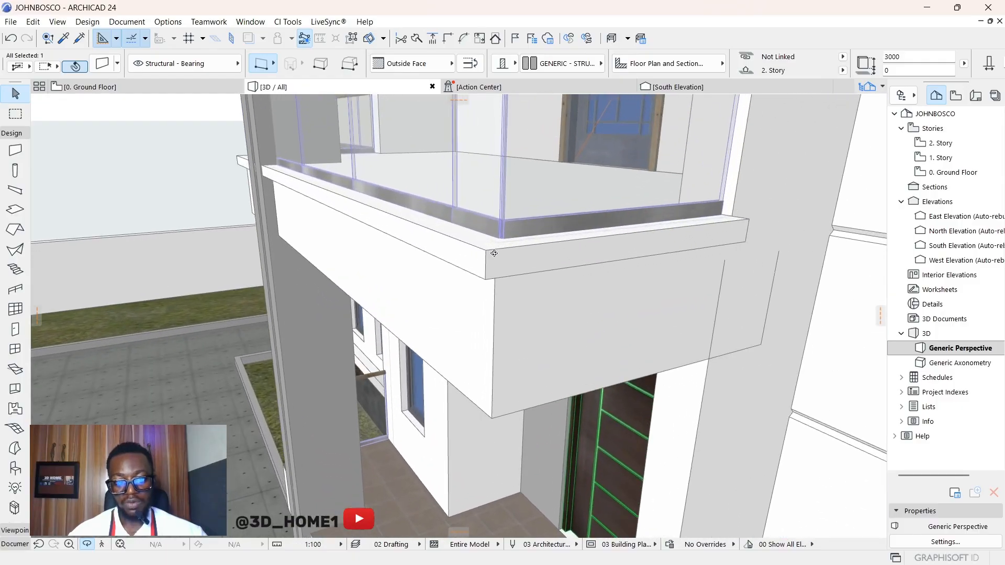
pyautogui.keyDown('shift'); pyautogui.moveTo(487, 254); pyautogui.dragTo(520, 439, button='middle'); pyautogui.keyUp('shift')
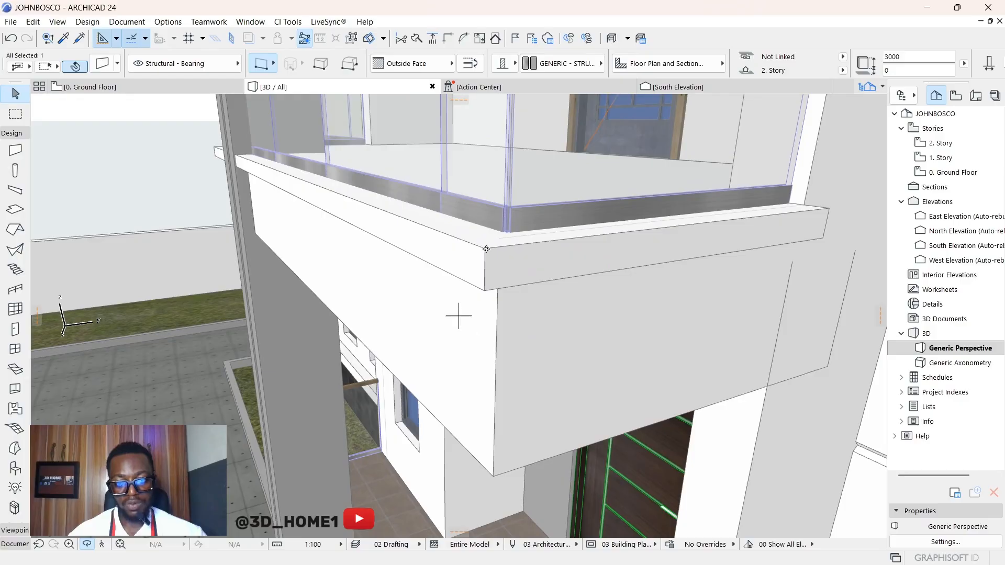
pyautogui.scroll(-5, 486, 239)
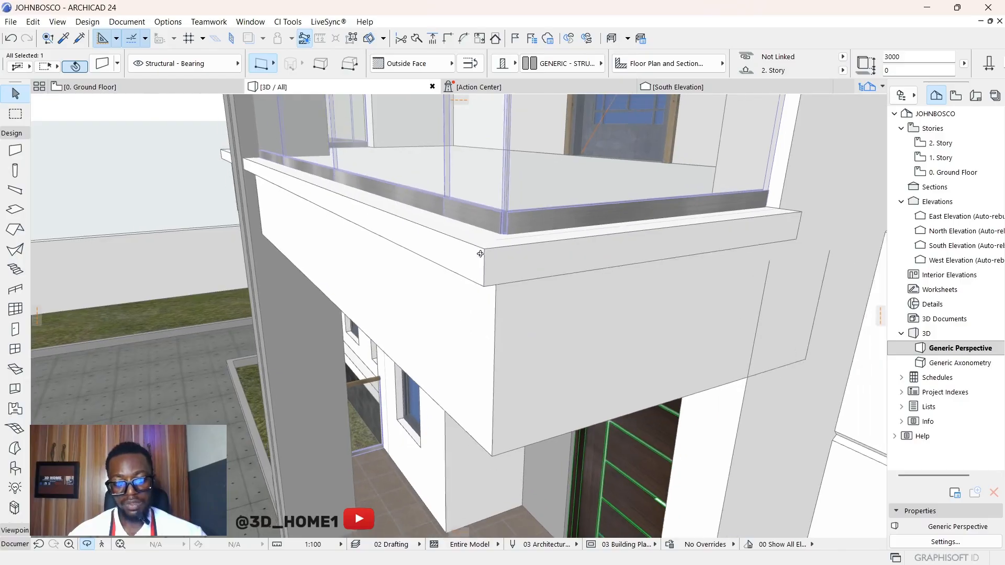
pyautogui.scroll(5, 496, 237)
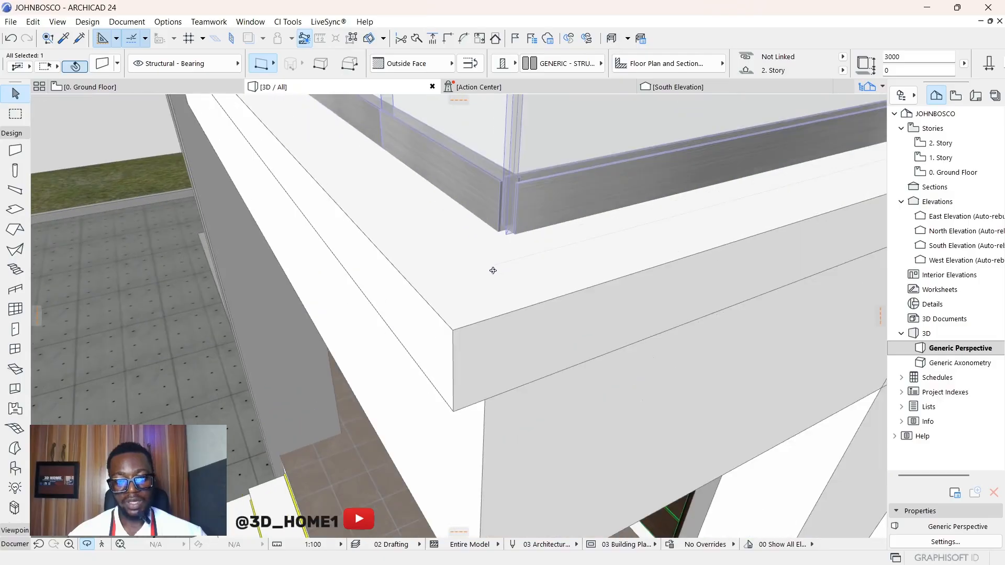
pyautogui.scroll(-4, 471, 314)
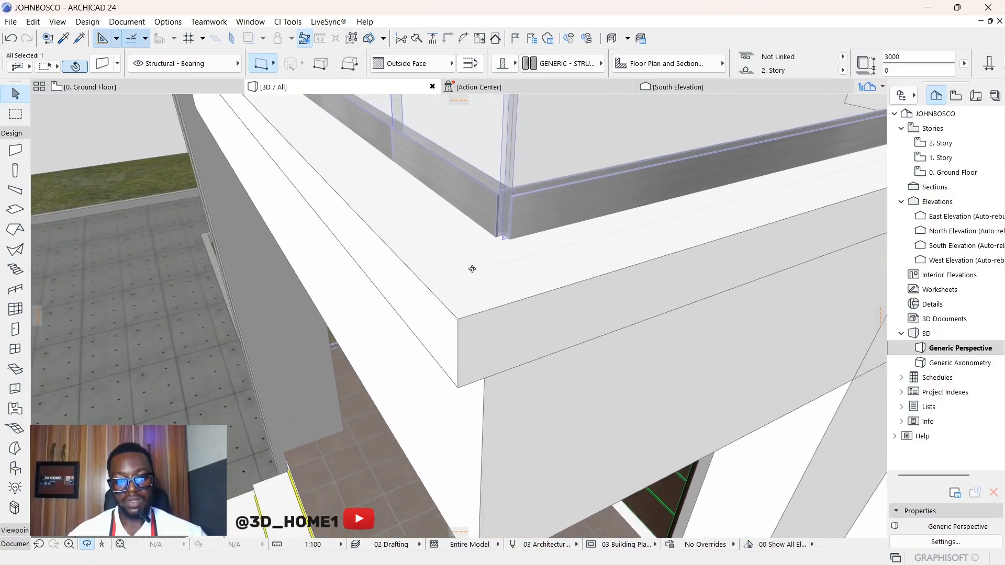
pyautogui.scroll(-2, 463, 312)
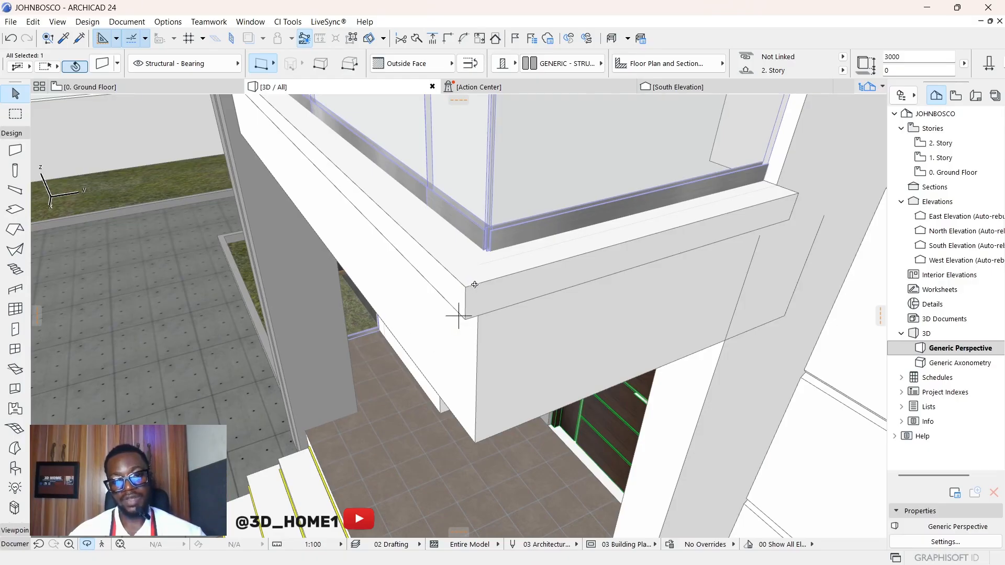
pyautogui.scroll(-3, 475, 284)
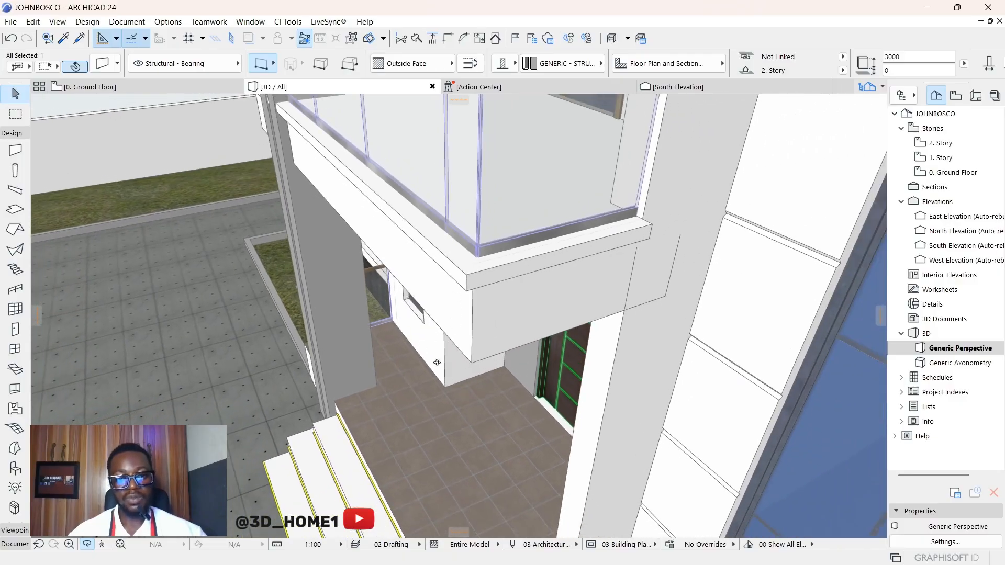
pyautogui.scroll(-4, 542, 260)
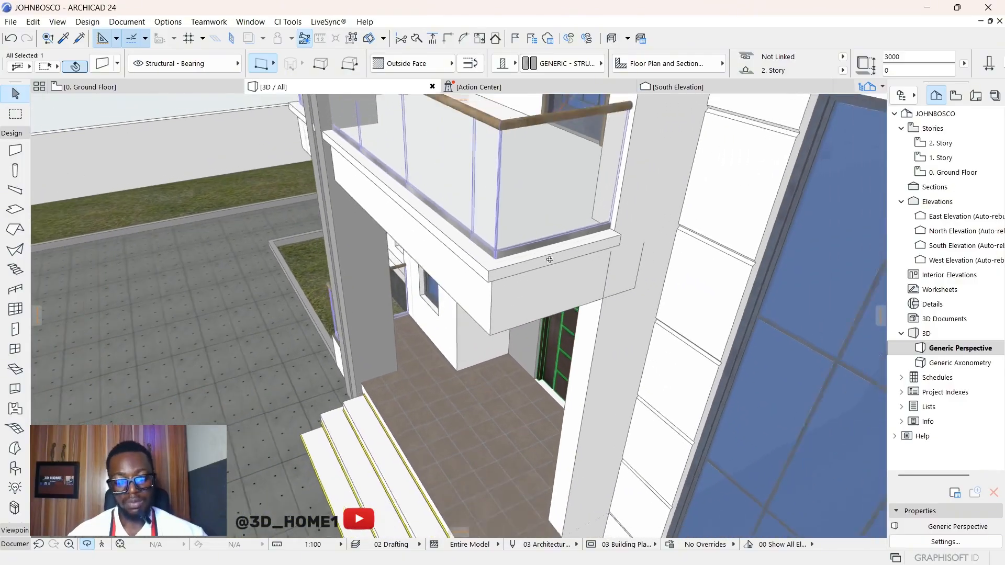
pyautogui.scroll(-8, 563, 271)
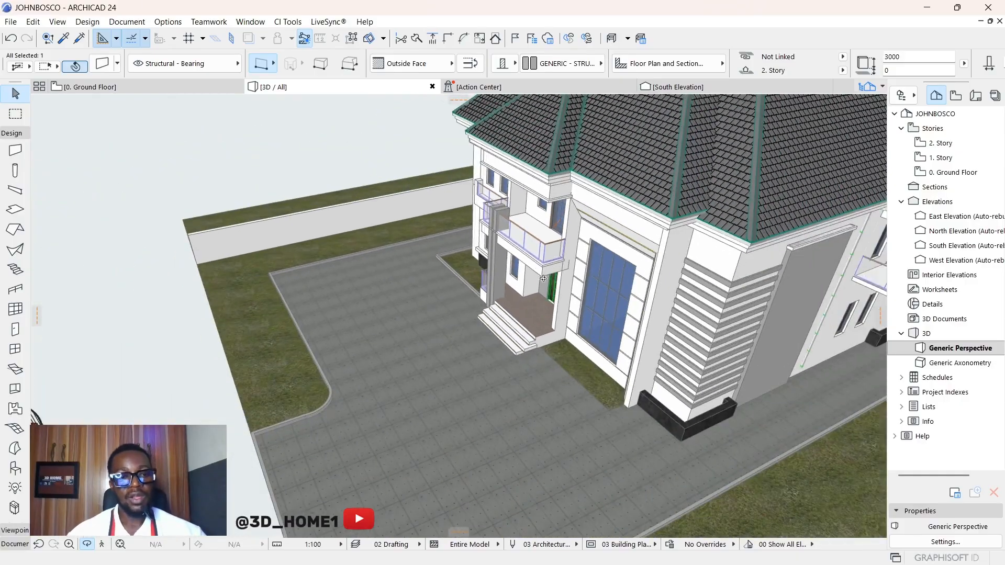
pyautogui.scroll(4, 286, 381)
pyautogui.scroll(-3, 572, 300)
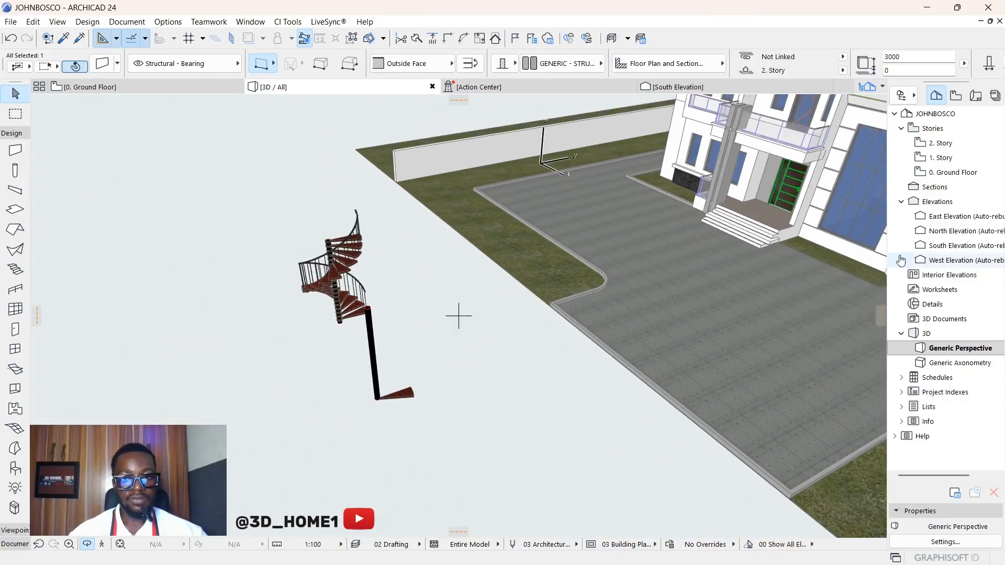
# Examine the new column and tread beside the existing spiral staircase, and the house's entrance porch with its balcony in 3D.
pyautogui.scroll(2, 377, 322)
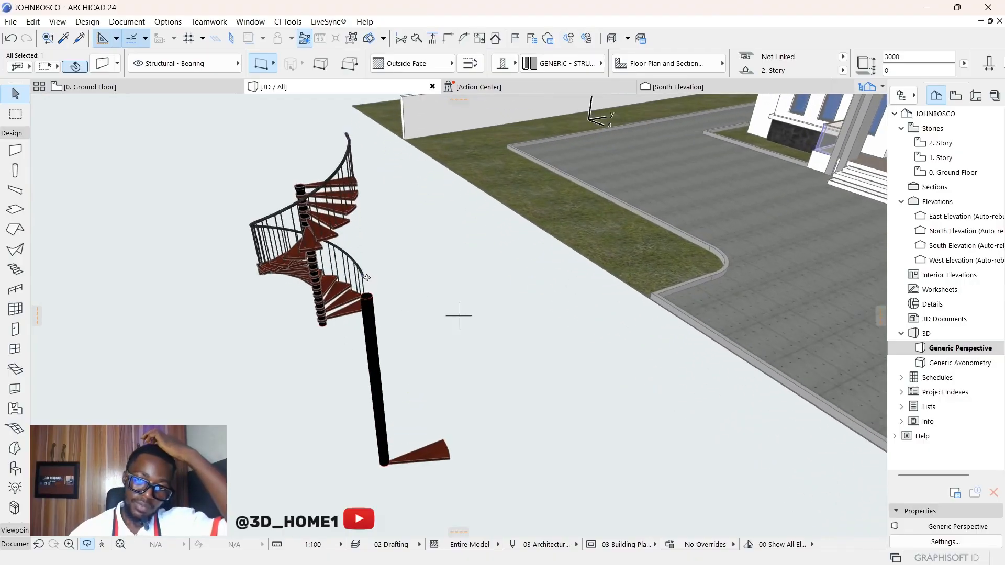
pyautogui.scroll(-4, 294, 327)
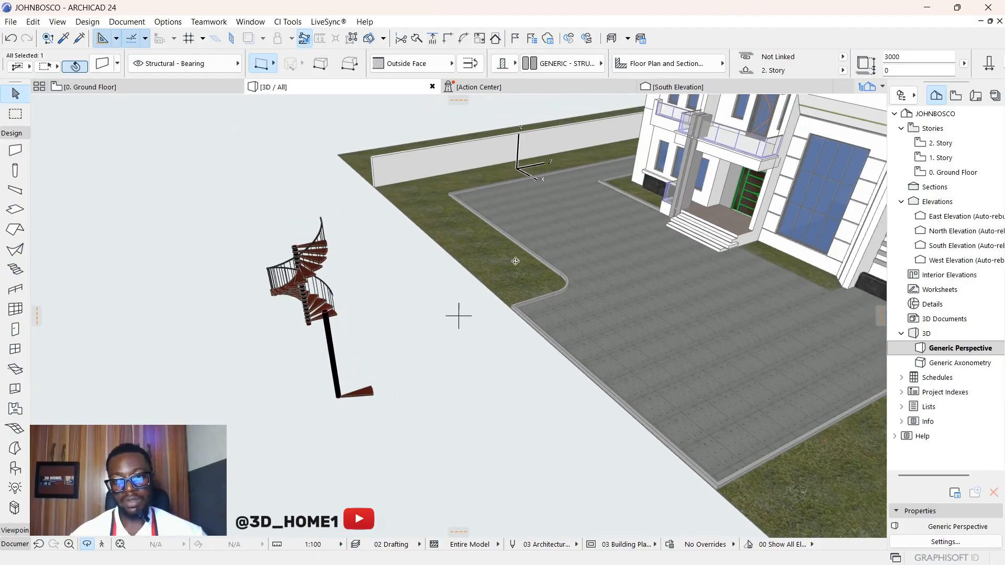
pyautogui.keyDown('shift'); pyautogui.moveTo(515, 261); pyautogui.dragTo(357, 279, button='middle'); pyautogui.keyUp('shift')
pyautogui.scroll(-2, 375, 370)
pyautogui.keyDown('shift'); pyautogui.moveTo(698, 204); pyautogui.dragTo(713, 177, button='middle'); pyautogui.keyUp('shift')
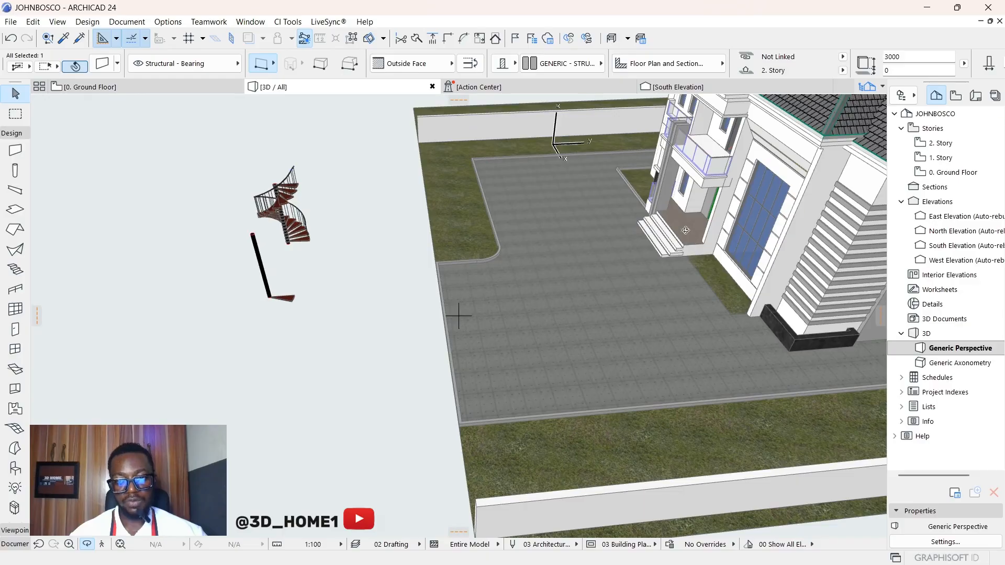
pyautogui.press('Escape')
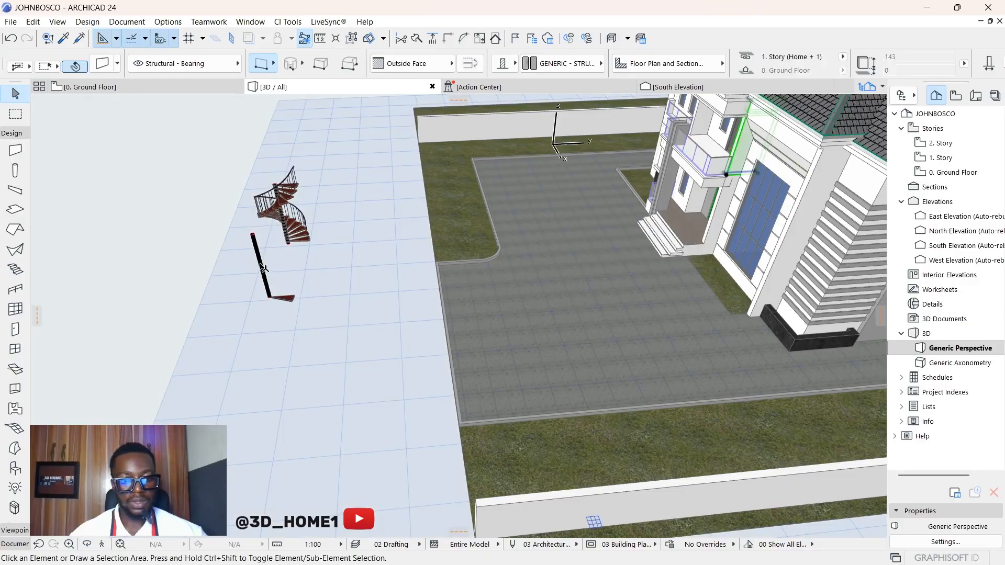
pyautogui.press('Escape')
pyautogui.click(269, 297)
pyautogui.scroll(2, 269, 298)
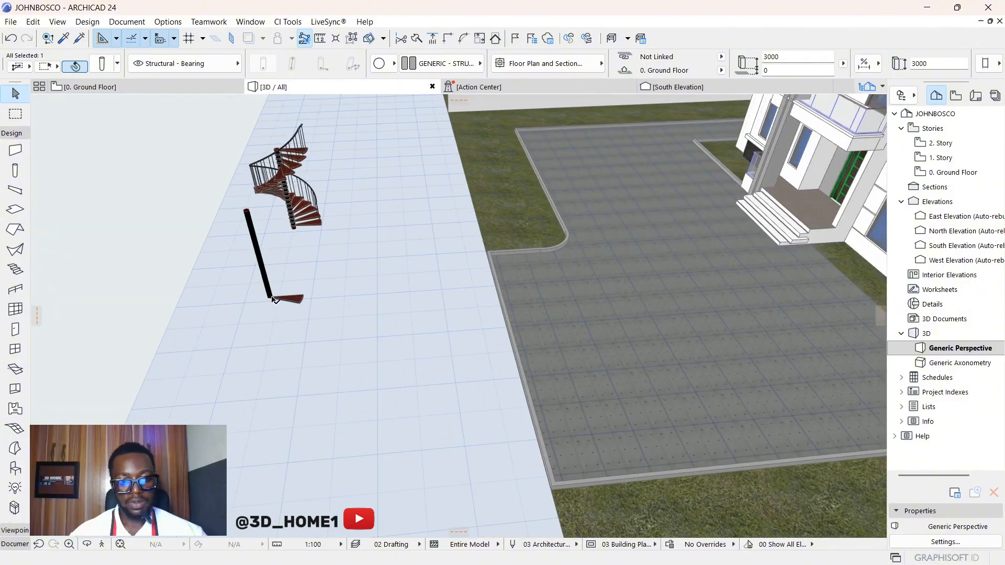
pyautogui.scroll(-2, 239, 364)
pyautogui.scroll(2, 753, 241)
pyautogui.scroll(3, 679, 219)
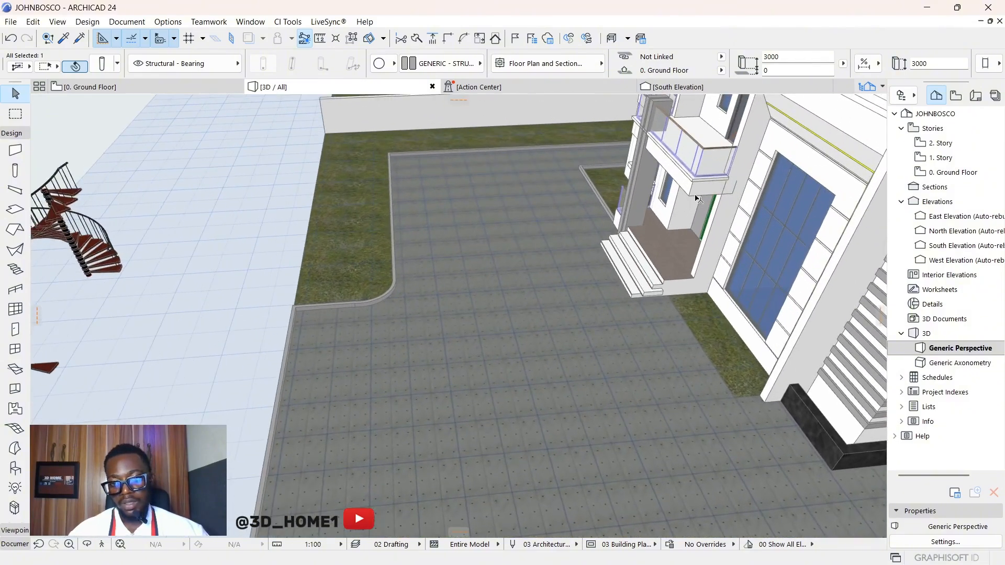
# Measure the vertical distance from the porch floor's front corner to the underside of the balcony slab.
pyautogui.press('Escape')
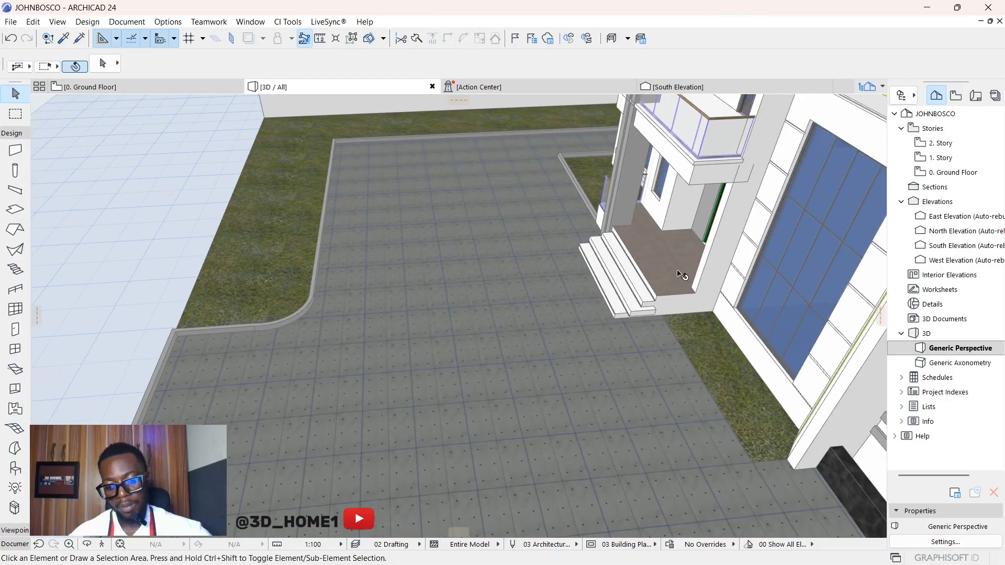
pyautogui.press('m')
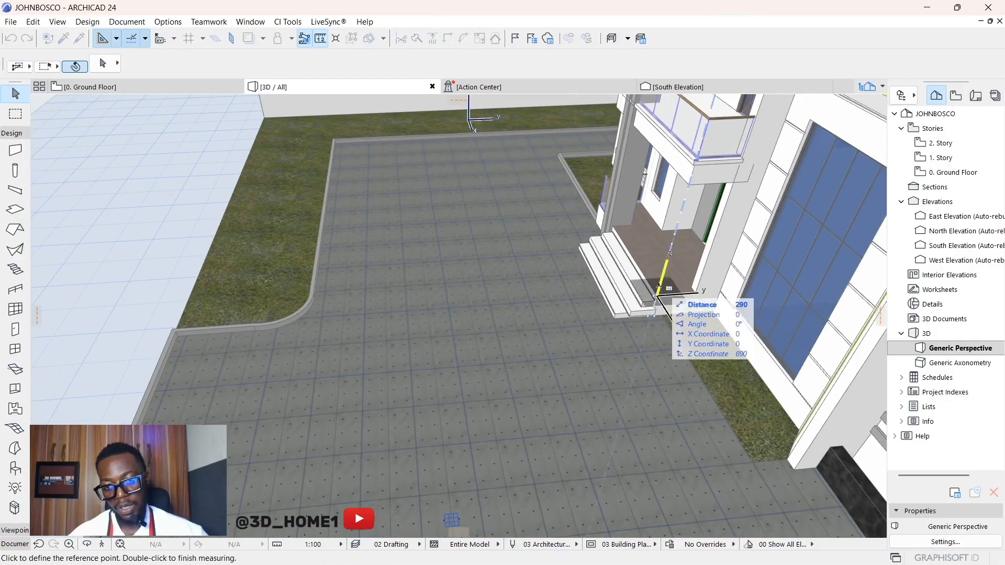
pyautogui.scroll(2, 660, 309)
pyautogui.click(636, 366)
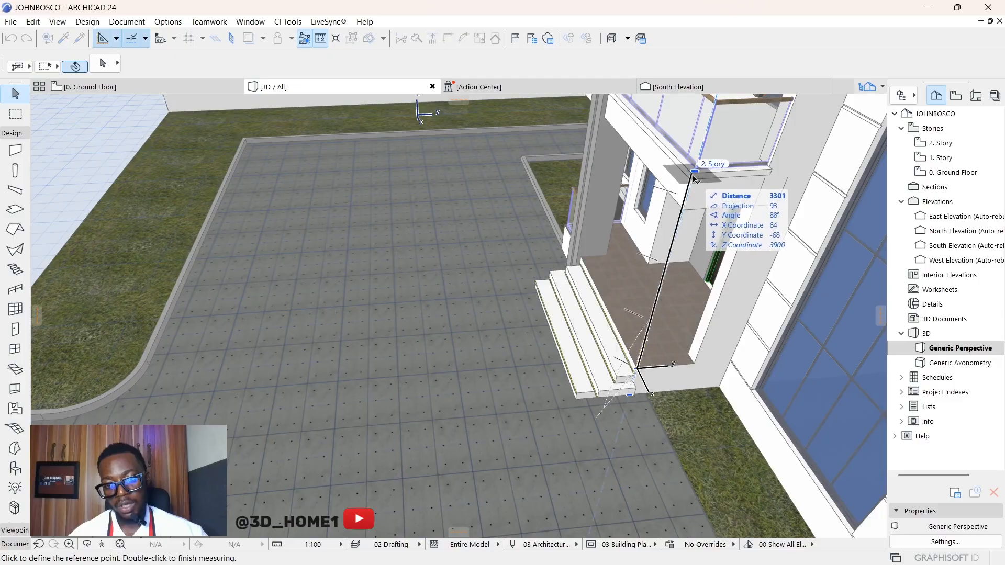
pyautogui.scroll(2, 691, 183)
pyautogui.scroll(2, 698, 179)
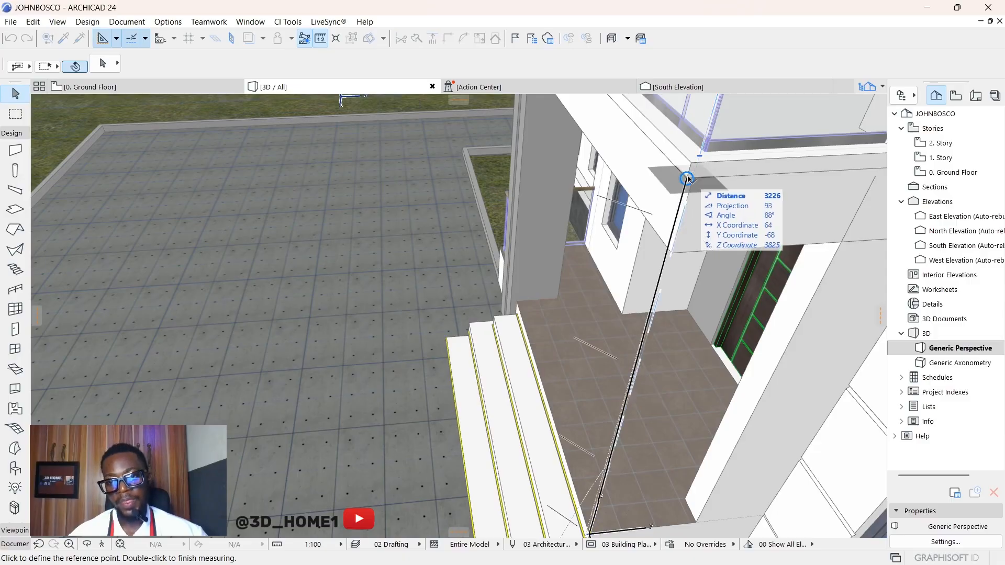
pyautogui.press('Escape')
# Set the height of the black round column beside the new tread to 3225.
pyautogui.scroll(-10, 729, 210)
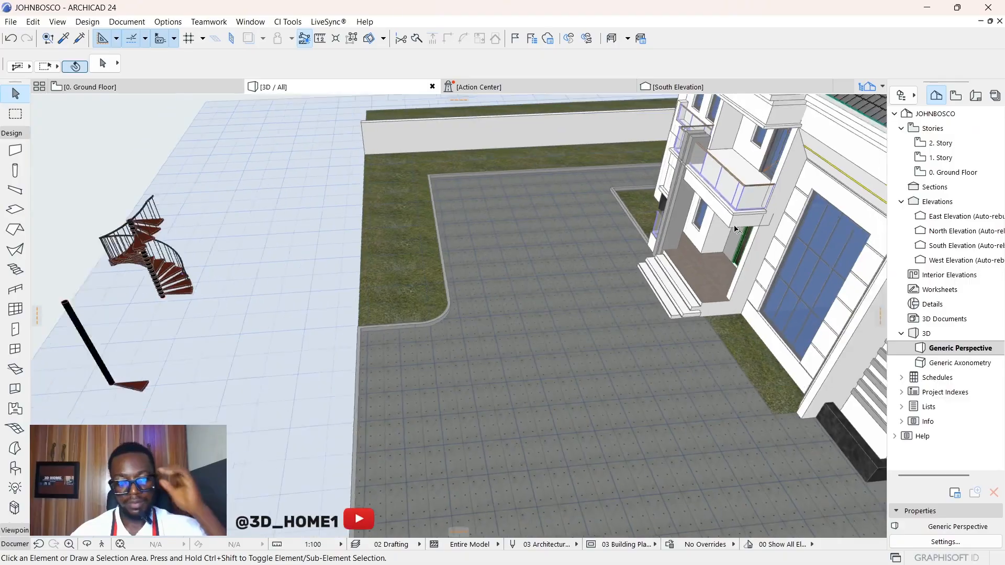
pyautogui.scroll(6, 322, 281)
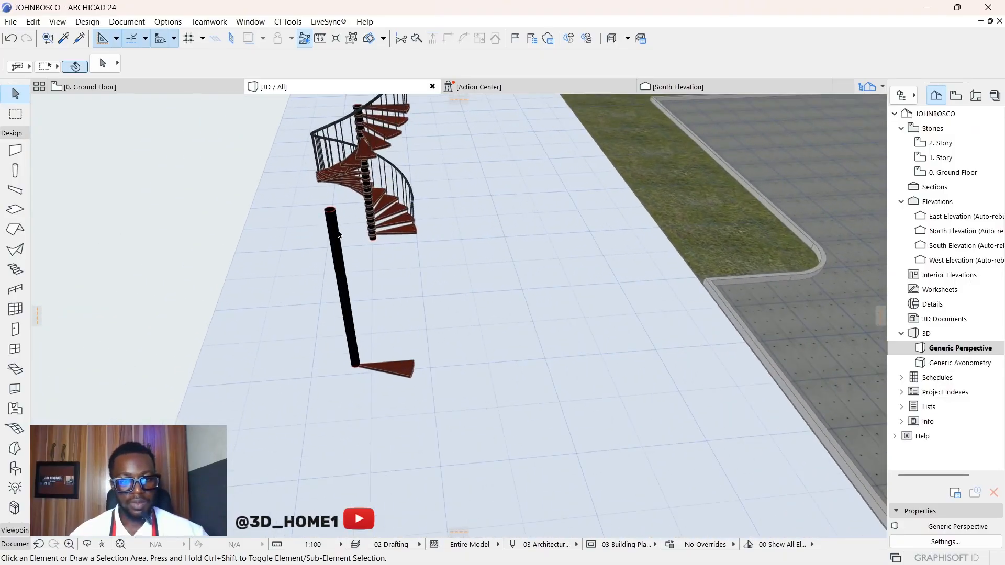
pyautogui.click(335, 222)
pyautogui.click(103, 71)
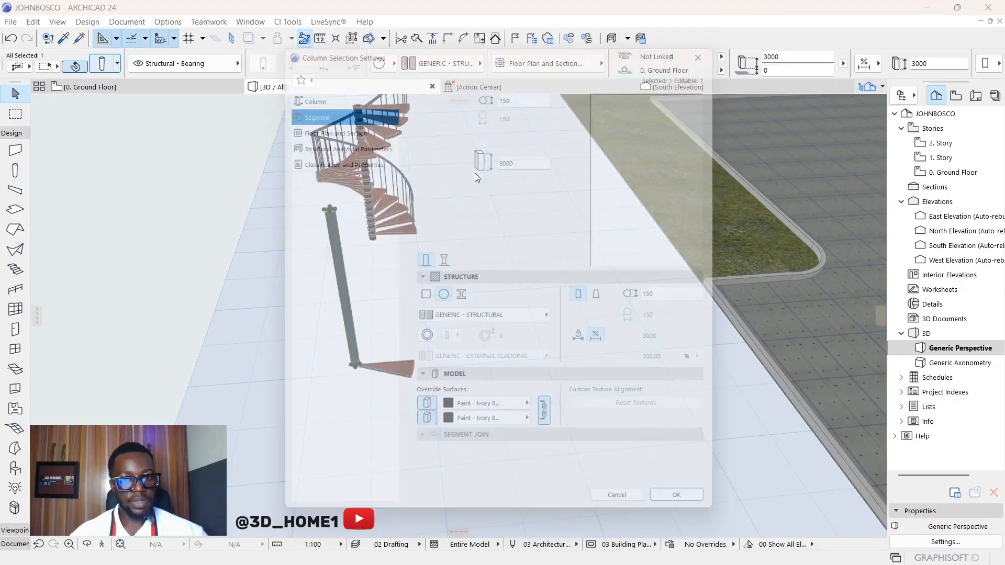
pyautogui.write('3225')
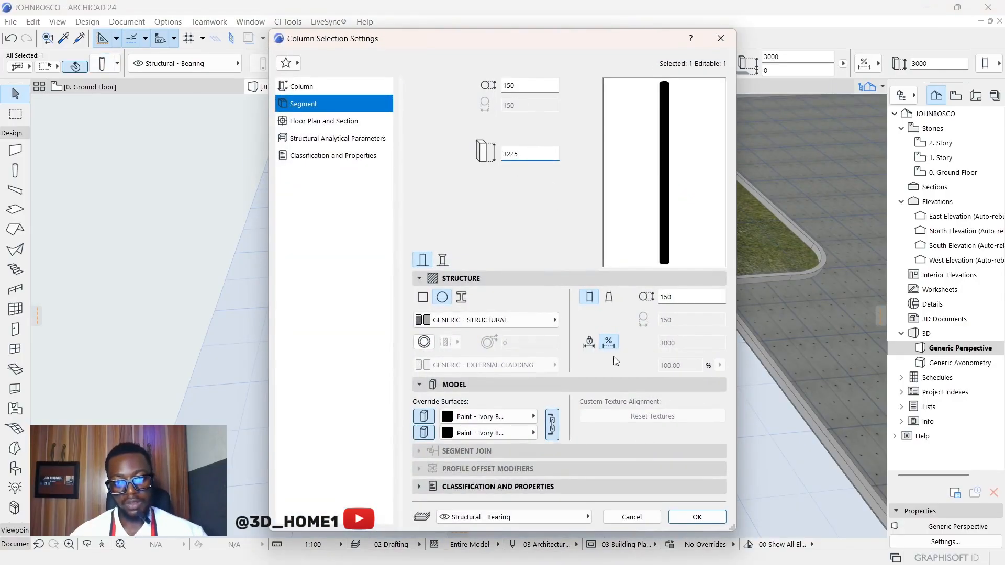
pyautogui.click(698, 517)
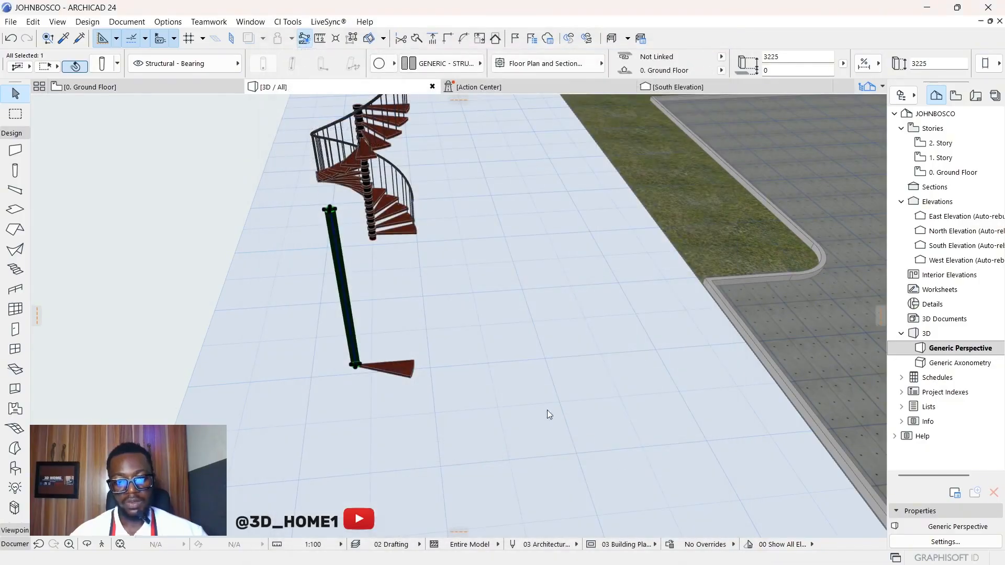
# Move the black round column by its base onto the porch floor's front corner, under the balcony.
pyautogui.scroll(-5, 334, 400)
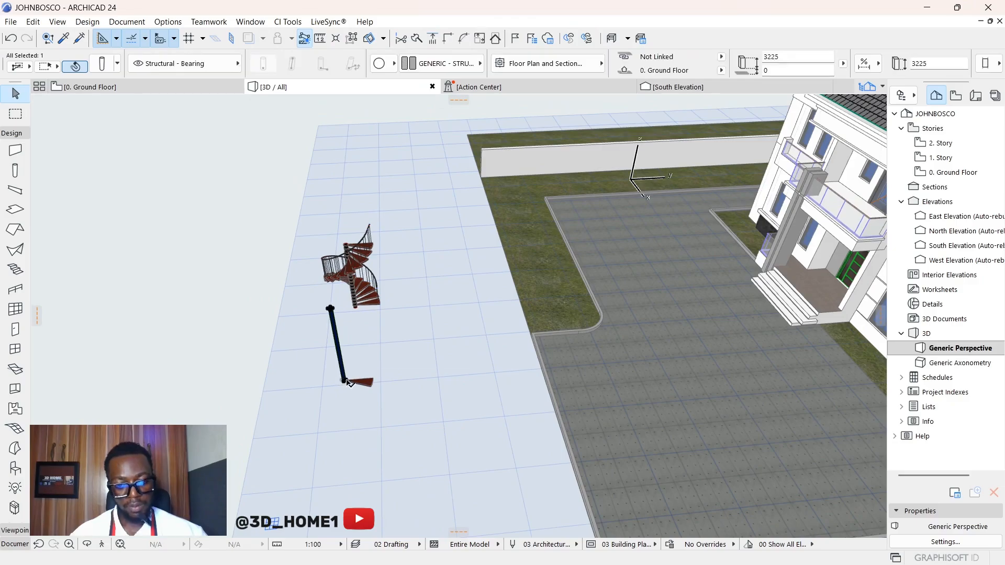
pyautogui.press('Escape')
pyautogui.scroll(-2, 360, 383)
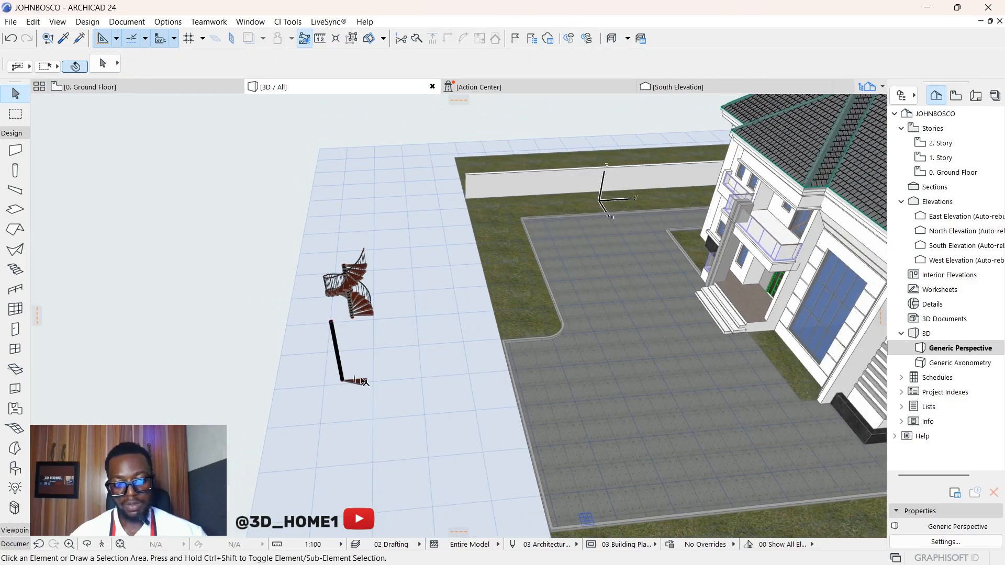
pyautogui.scroll(5, 344, 379)
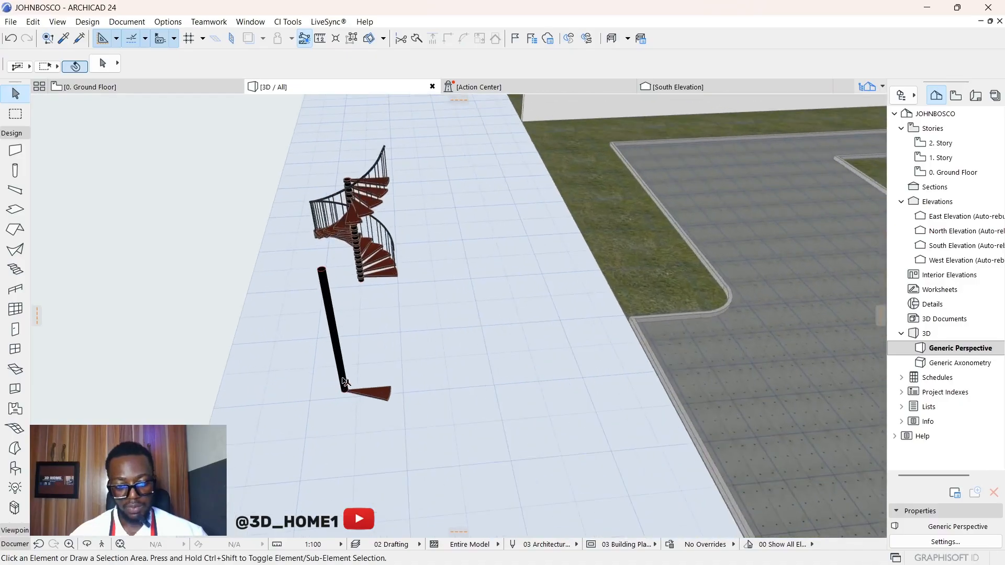
pyautogui.click(350, 407)
pyautogui.click(348, 410)
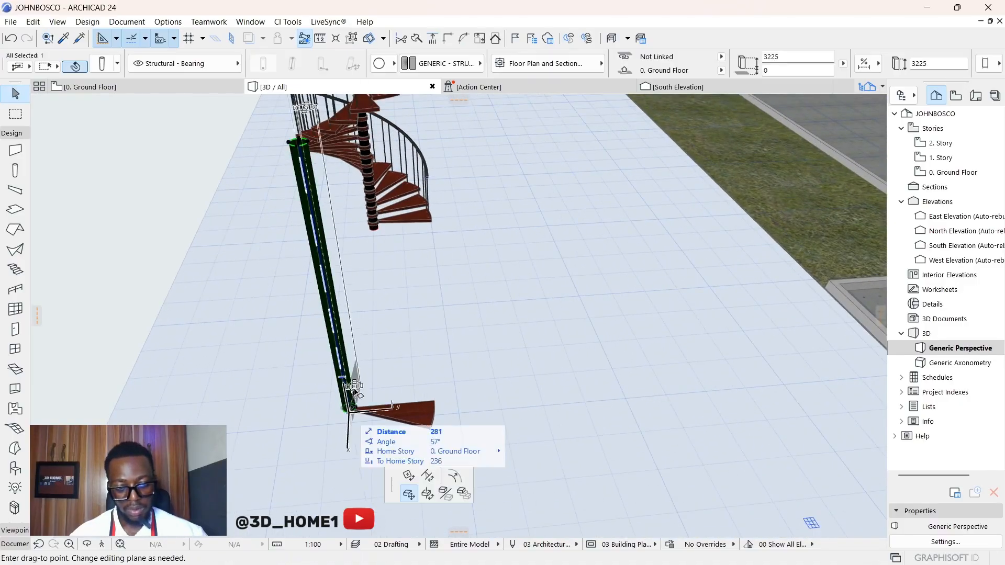
pyautogui.scroll(-2, 262, 380)
pyautogui.scroll(-2, 235, 388)
pyautogui.scroll(6, 657, 341)
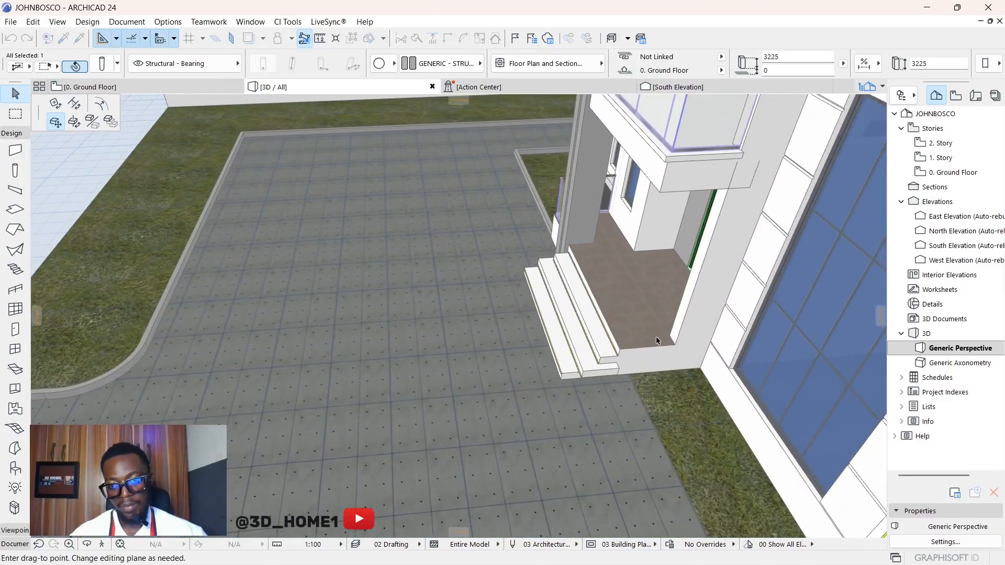
pyautogui.click(657, 340)
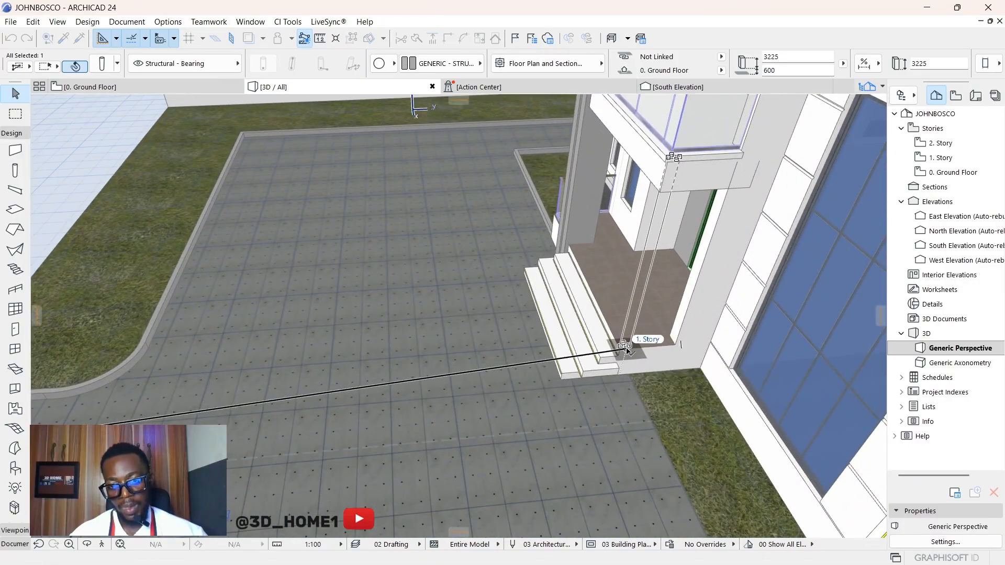
pyautogui.scroll(2, 657, 330)
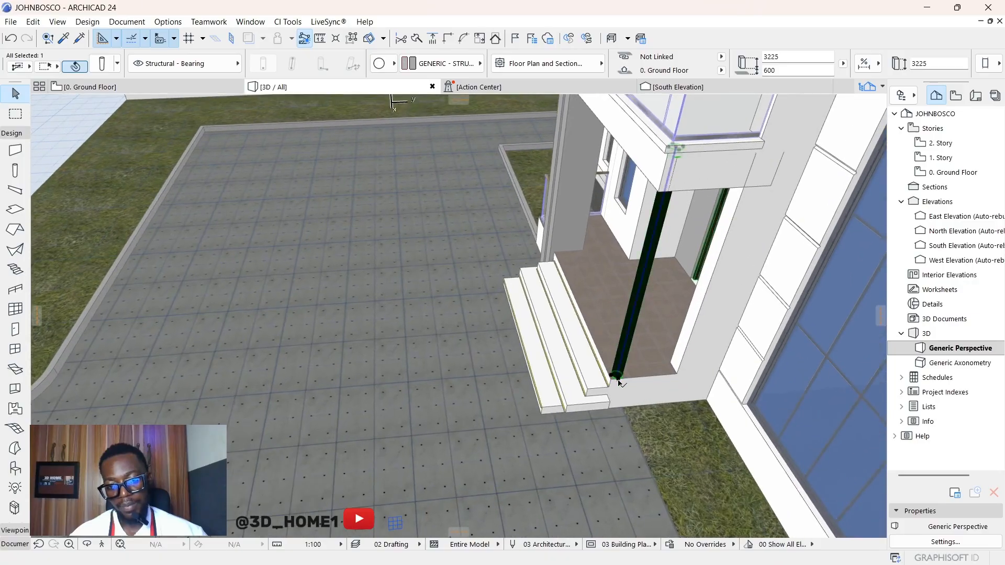
# Shift the column about 194 sideways off the porch's front corner, clear of the beam under the balcony.
pyautogui.click(619, 383)
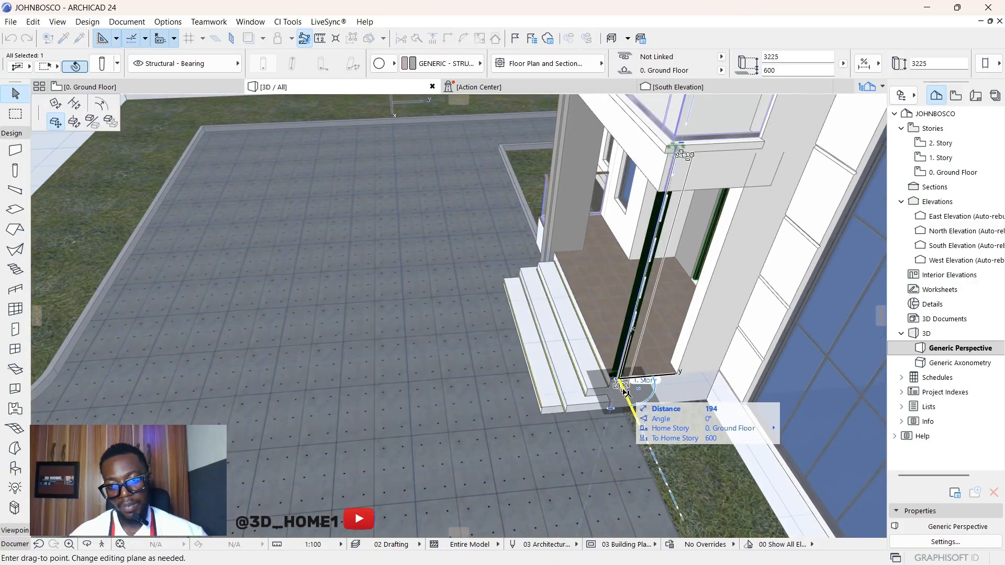
pyautogui.click(627, 394)
pyautogui.press('Escape')
pyautogui.scroll(2, 690, 144)
pyautogui.scroll(2, 691, 168)
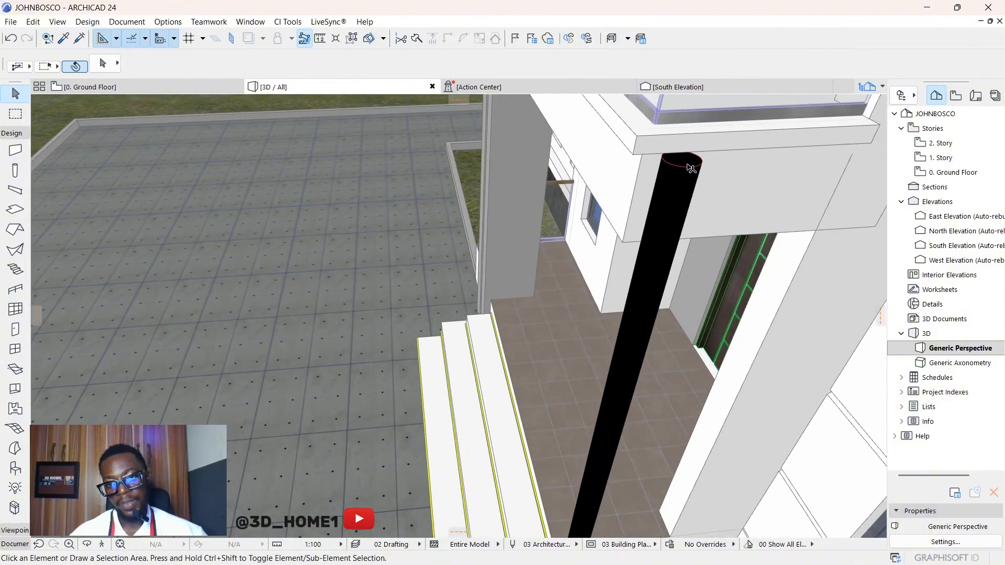
pyautogui.scroll(-4, 682, 160)
pyautogui.scroll(1, 619, 211)
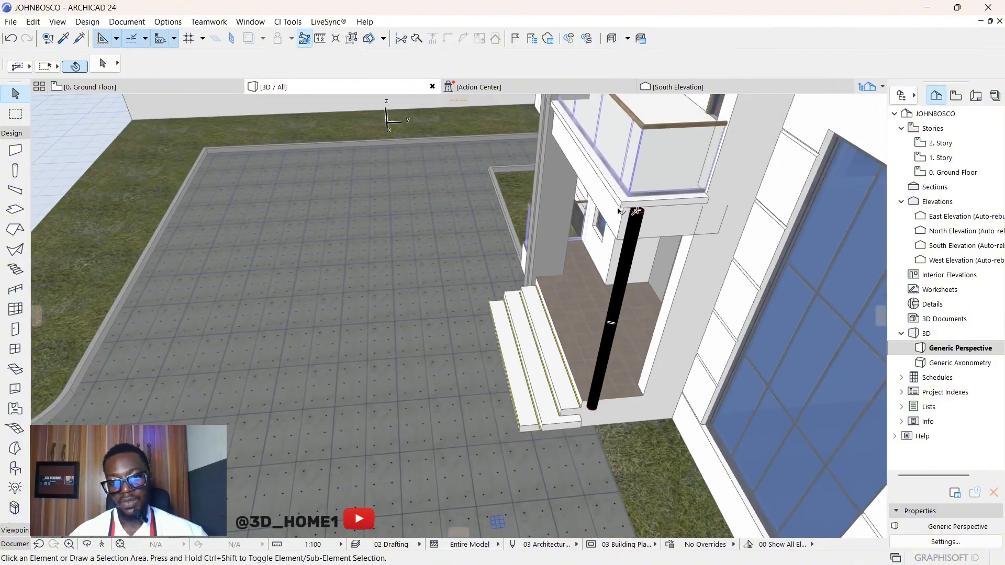
# Offset the front edge of the balcony slab outward, beyond the glass railing.
pyautogui.click(618, 202)
pyautogui.scroll(1, 612, 198)
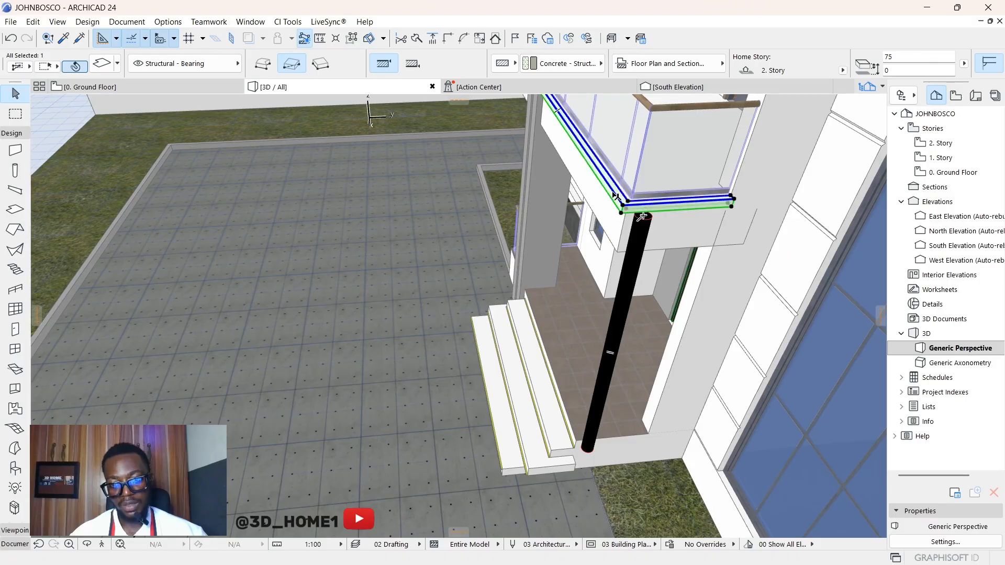
pyautogui.click(610, 197)
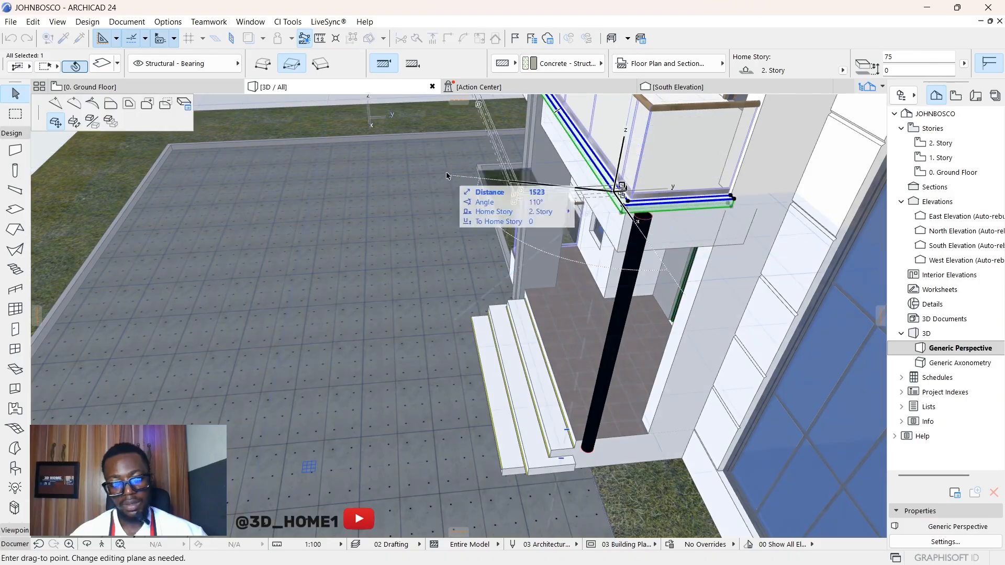
pyautogui.click(110, 104)
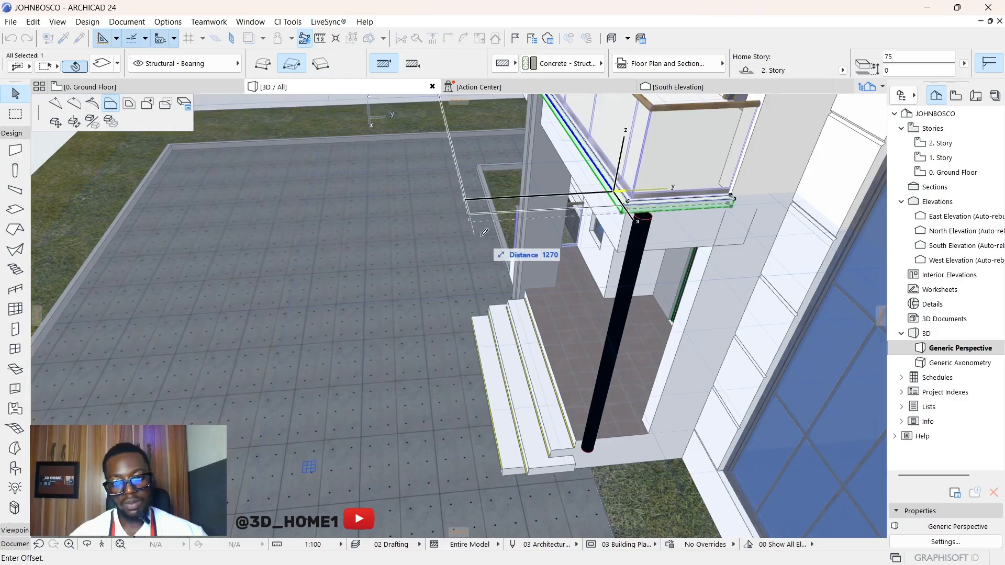
pyautogui.scroll(-2, 512, 243)
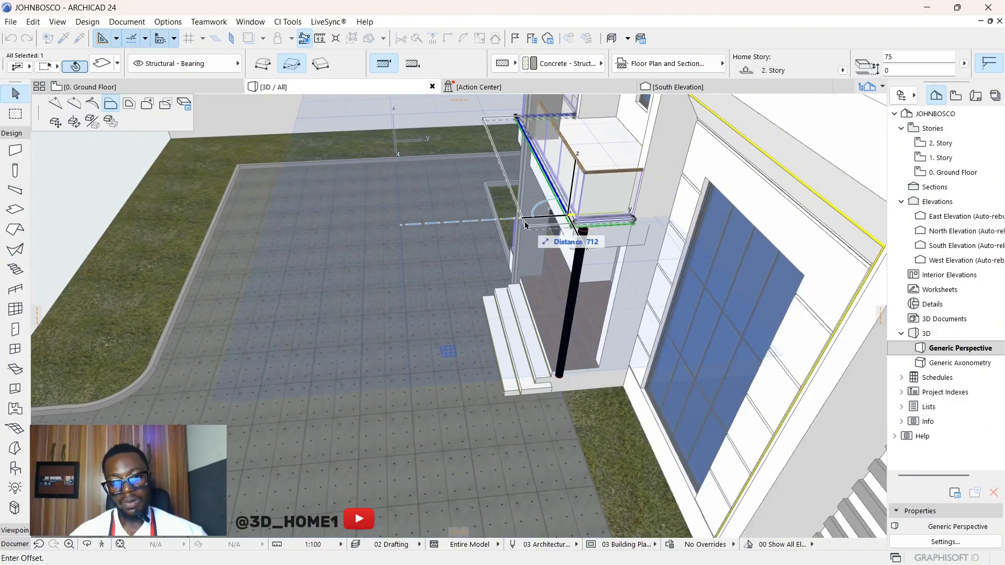
pyautogui.click(537, 220)
pyautogui.press('Escape')
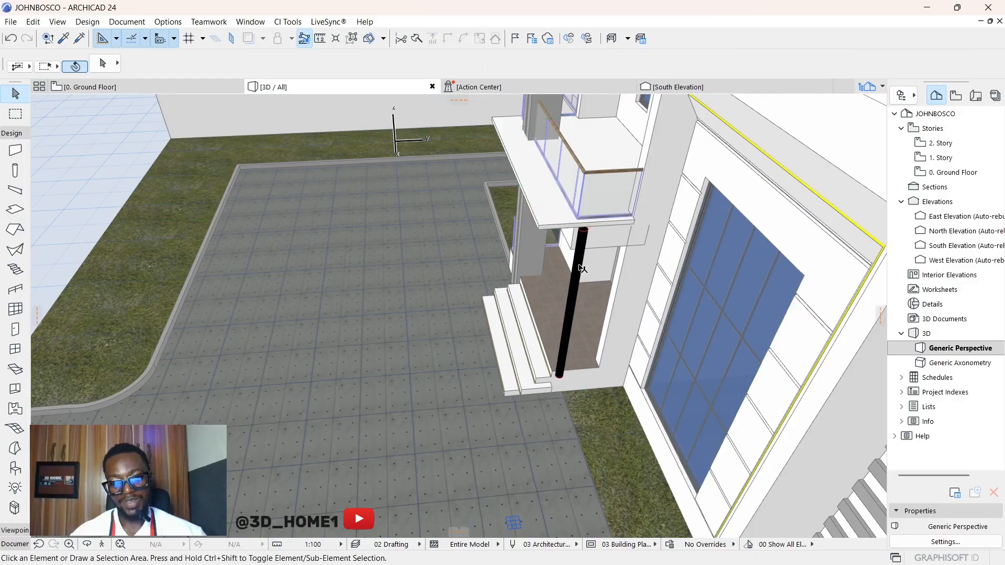
# Offset the front edge of the porch floor slab outward by about 934, over the entrance steps.
pyautogui.scroll(2, 562, 238)
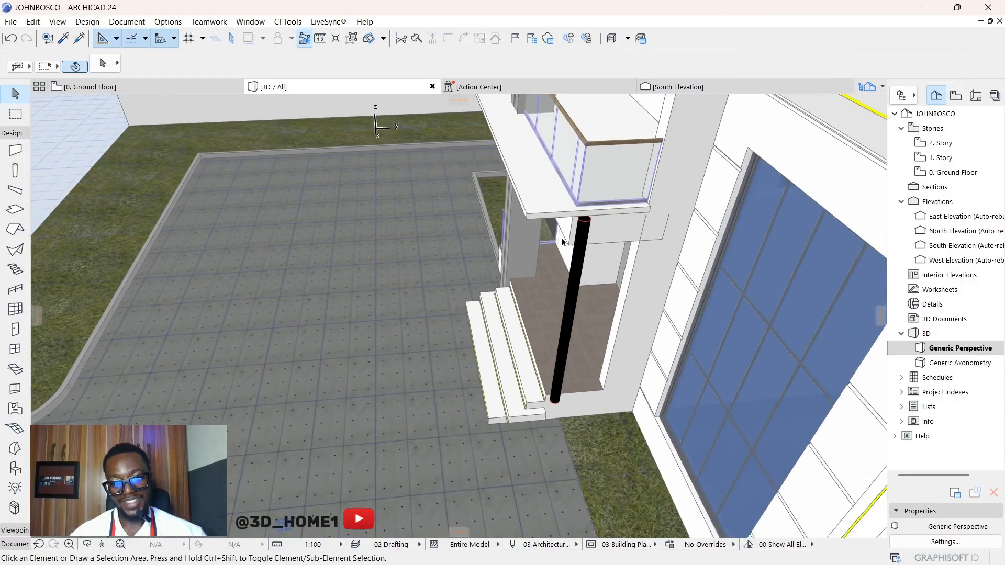
pyautogui.click(543, 369)
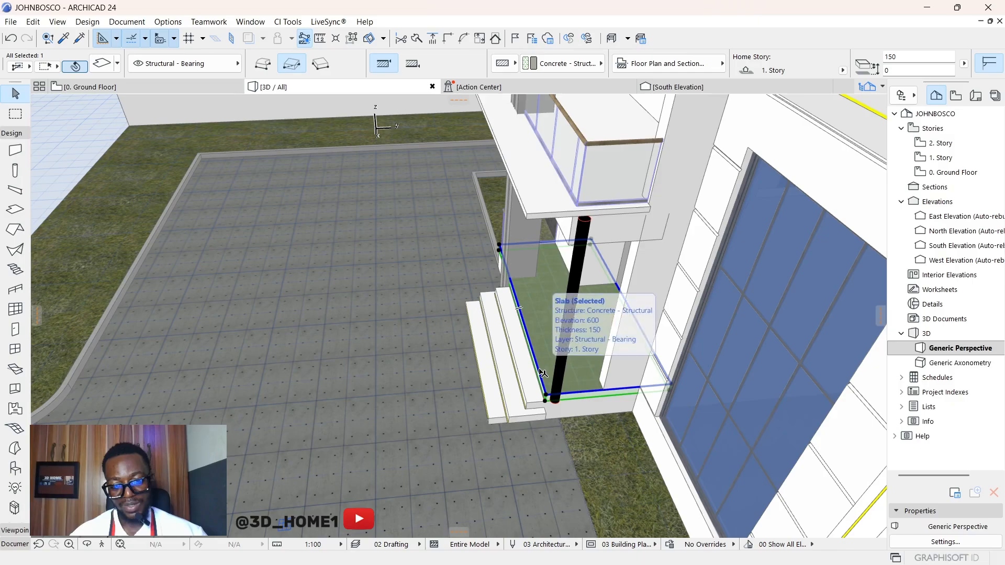
pyautogui.click(543, 373)
pyautogui.click(635, 433)
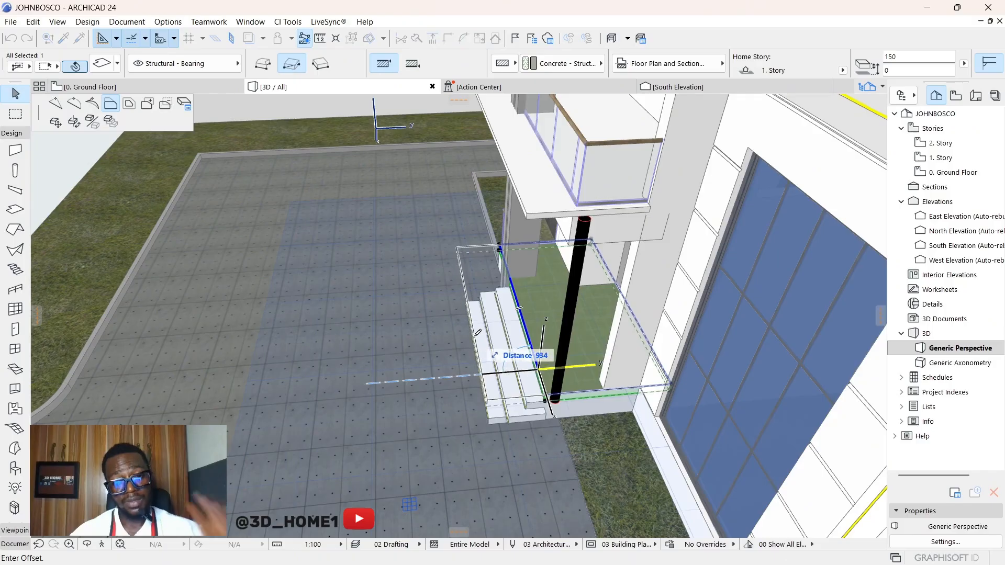
pyautogui.click(482, 352)
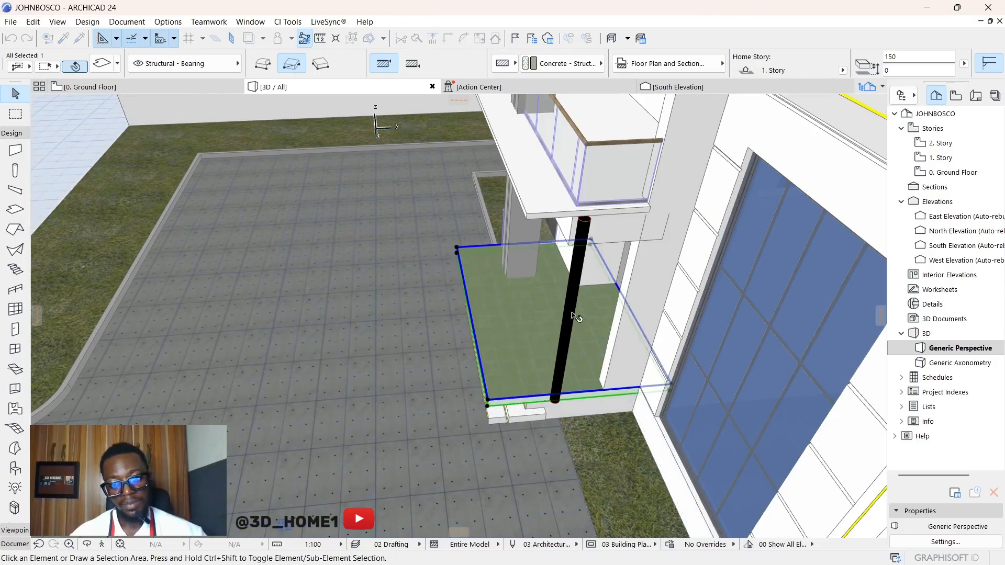
# Move the black round column by its base onto the extended porch floor, just inside its outer front corner.
pyautogui.click(553, 401)
pyautogui.click(553, 401)
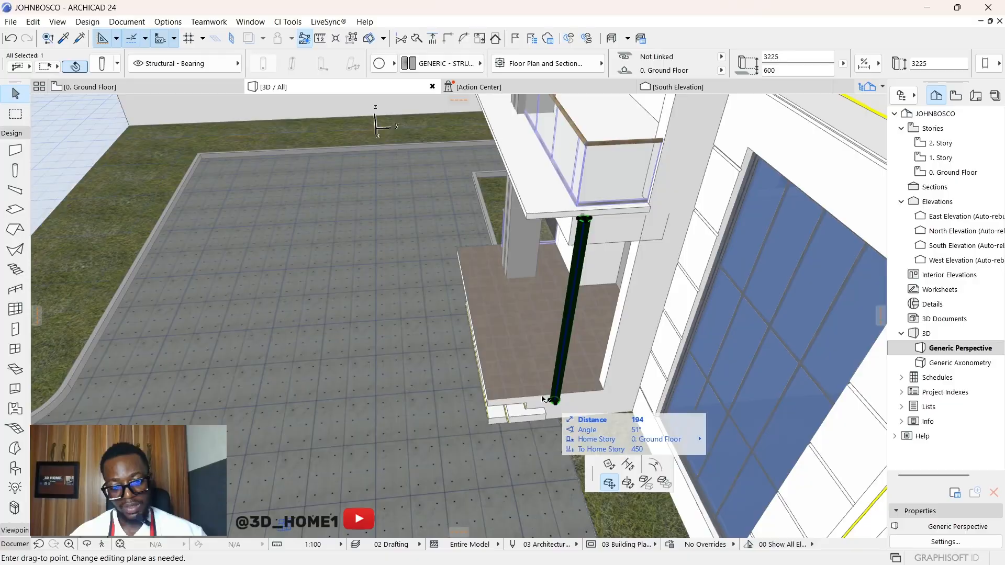
pyautogui.click(501, 390)
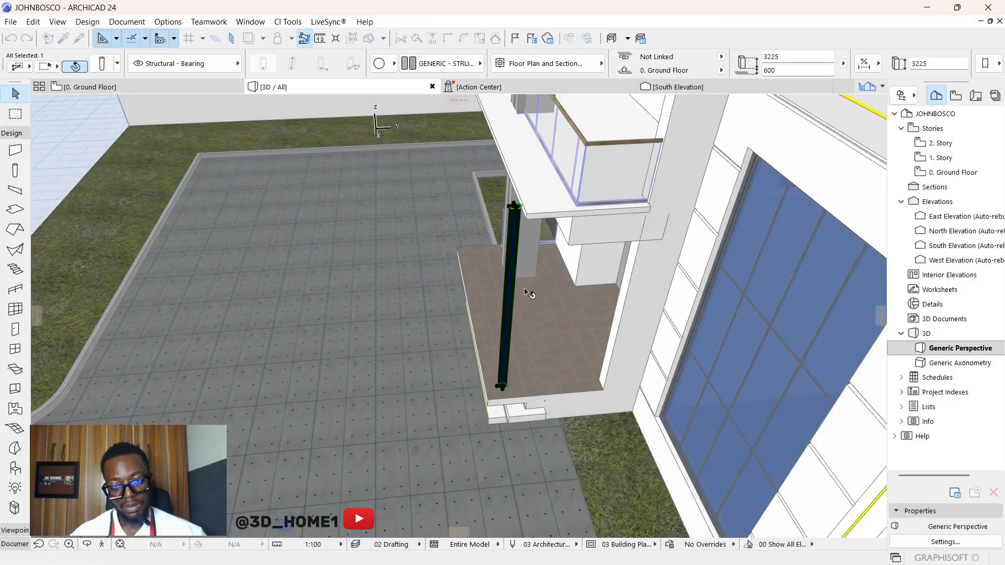
pyautogui.scroll(5, 526, 261)
pyautogui.keyDown('shift'); pyautogui.moveTo(526, 249); pyautogui.dragTo(523, 201, button='middle'); pyautogui.keyUp('shift')
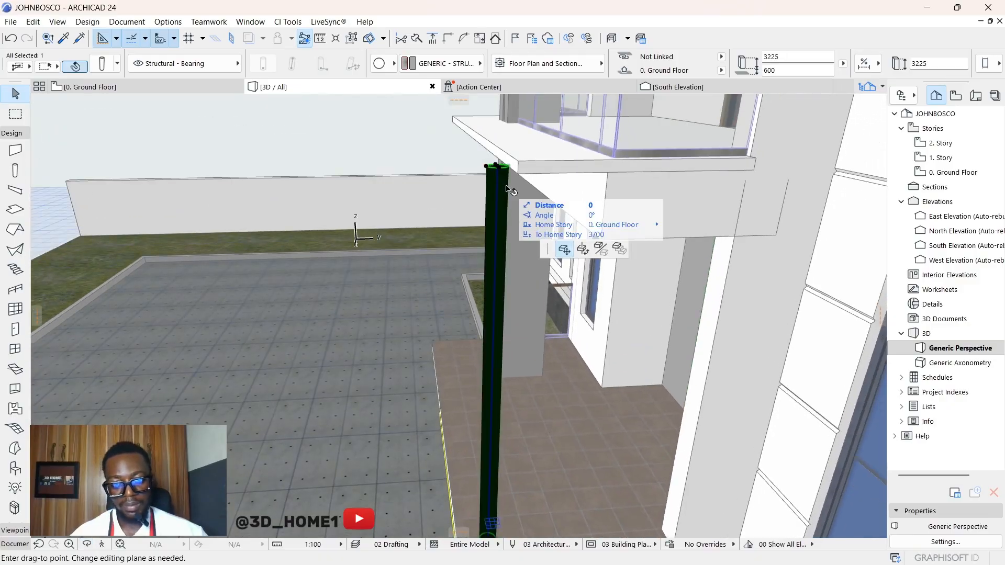
pyautogui.click(505, 185)
pyautogui.press('Escape')
pyautogui.press('Escape')
pyautogui.keyDown('shift'); pyautogui.moveTo(512, 218); pyautogui.dragTo(518, 228, button='middle'); pyautogui.keyUp('shift')
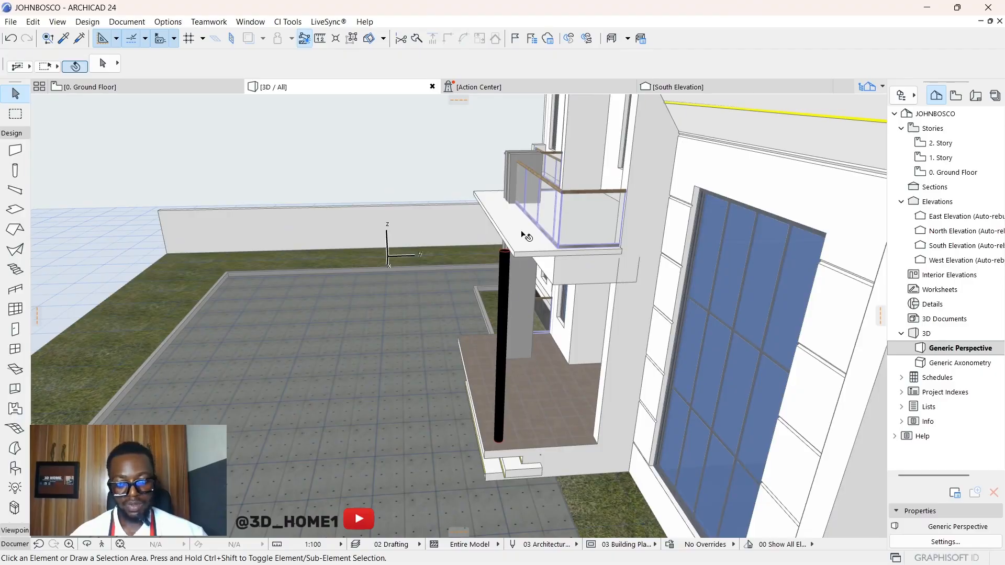
# Look over the porch column and house in 3D, and the porch area on the ground floor plan.
pyautogui.scroll(-5, 568, 398)
pyautogui.scroll(1, 516, 409)
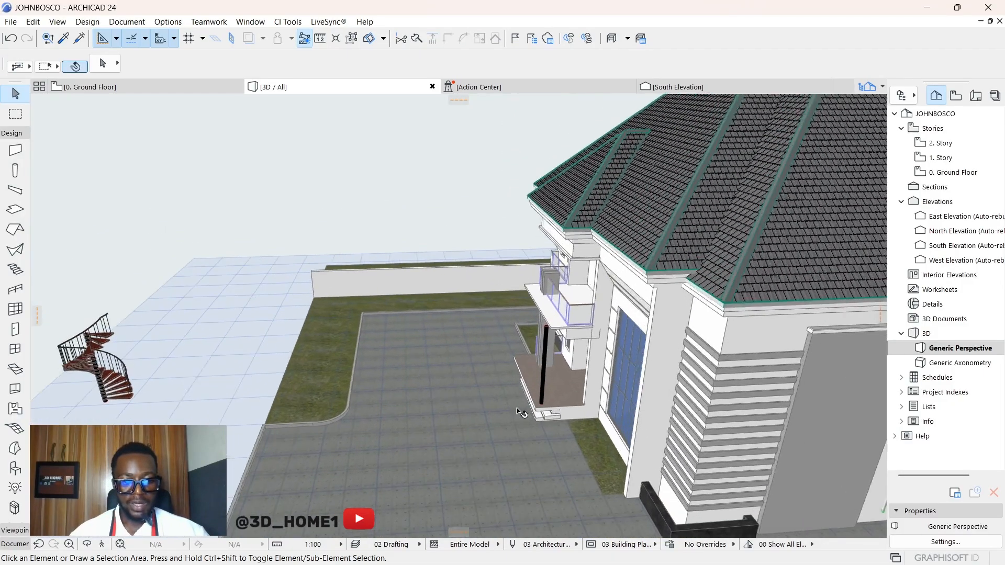
pyautogui.keyDown('shift'); pyautogui.moveTo(518, 411); pyautogui.dragTo(539, 404, button='middle'); pyautogui.keyUp('shift')
pyautogui.keyDown('shift'); pyautogui.moveTo(420, 296); pyautogui.dragTo(522, 340, button='middle'); pyautogui.keyUp('shift')
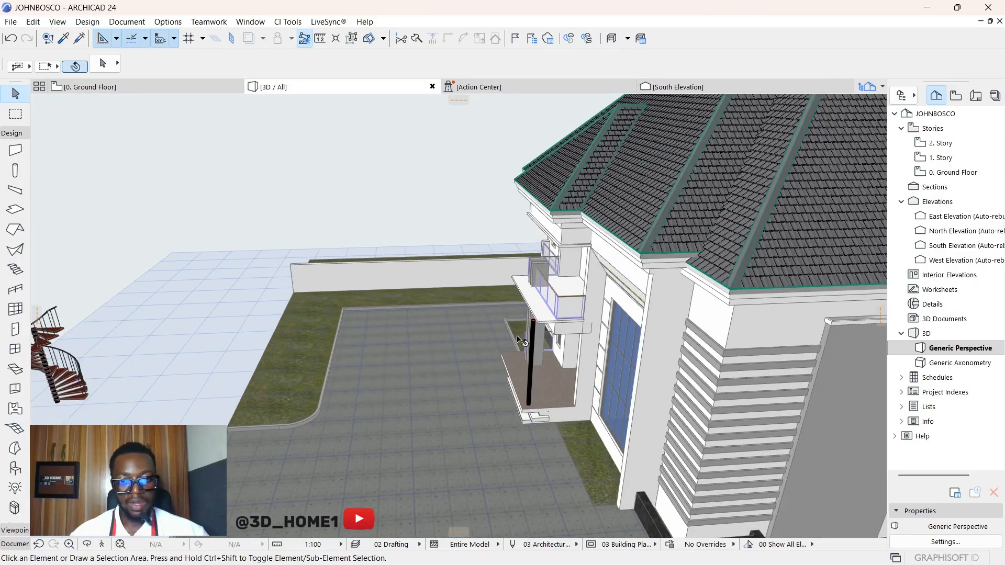
pyautogui.scroll(-3, 532, 352)
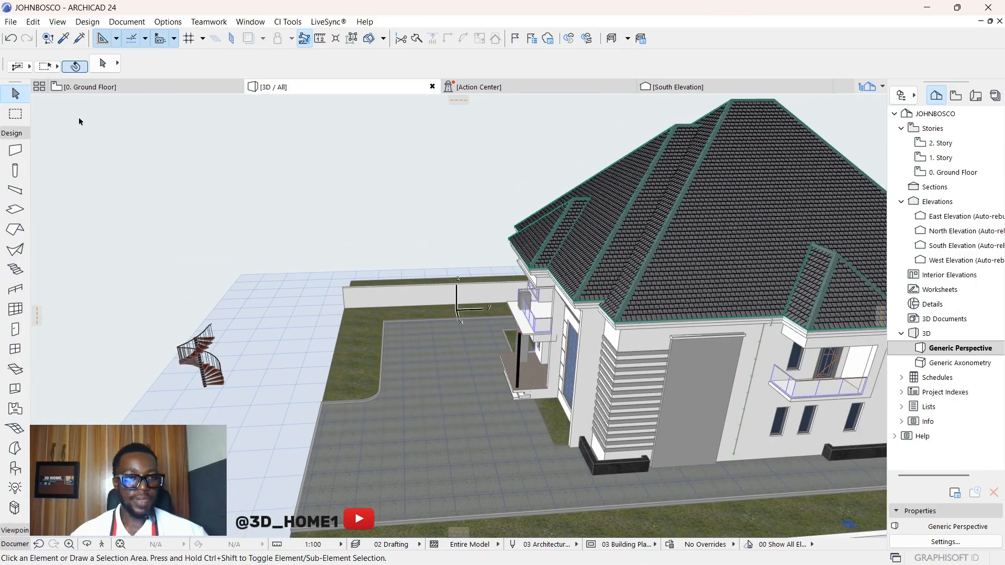
pyautogui.click(90, 88)
pyautogui.scroll(-10, 470, 326)
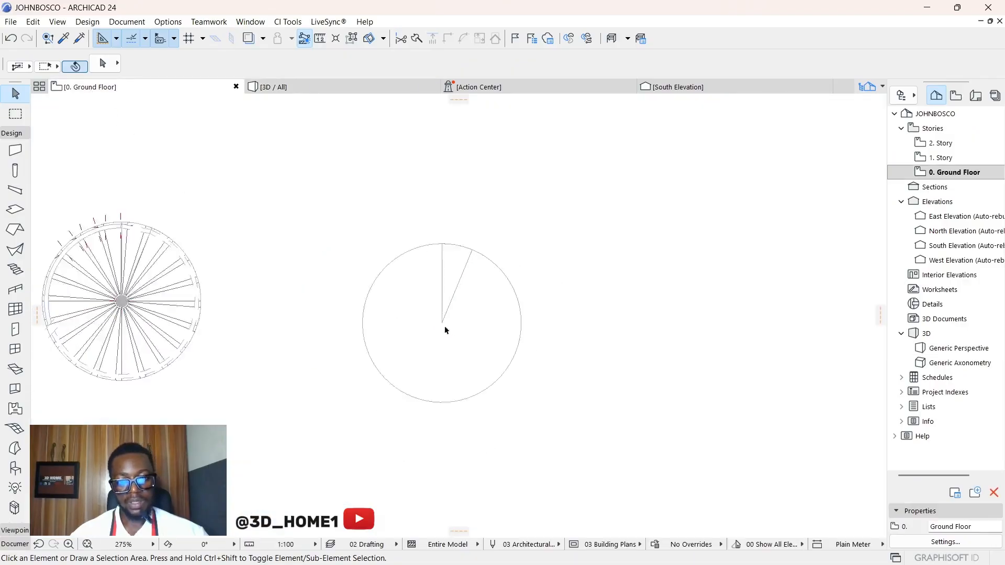
pyautogui.scroll(-1, 388, 171)
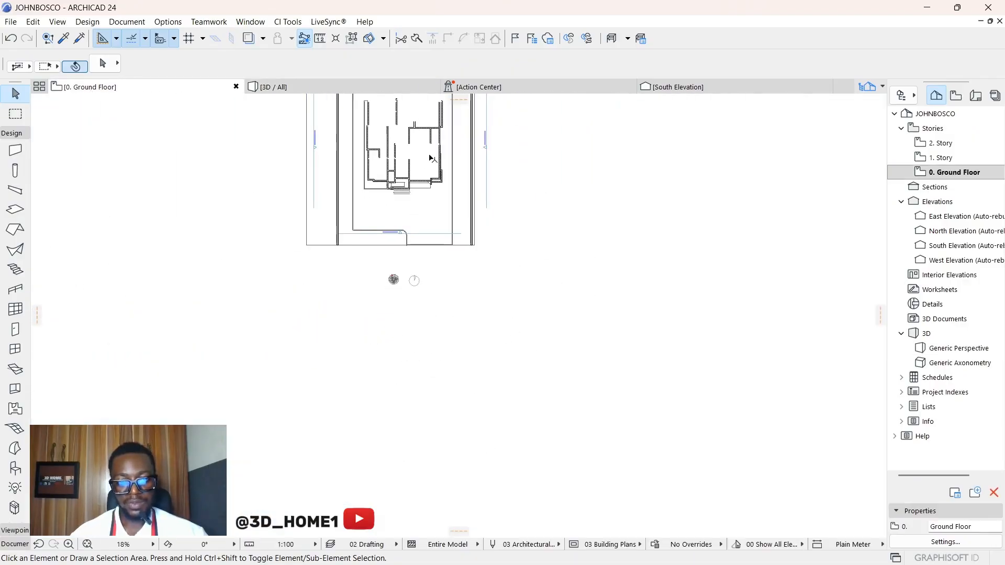
pyautogui.scroll(5, 440, 174)
pyautogui.scroll(-6, 451, 206)
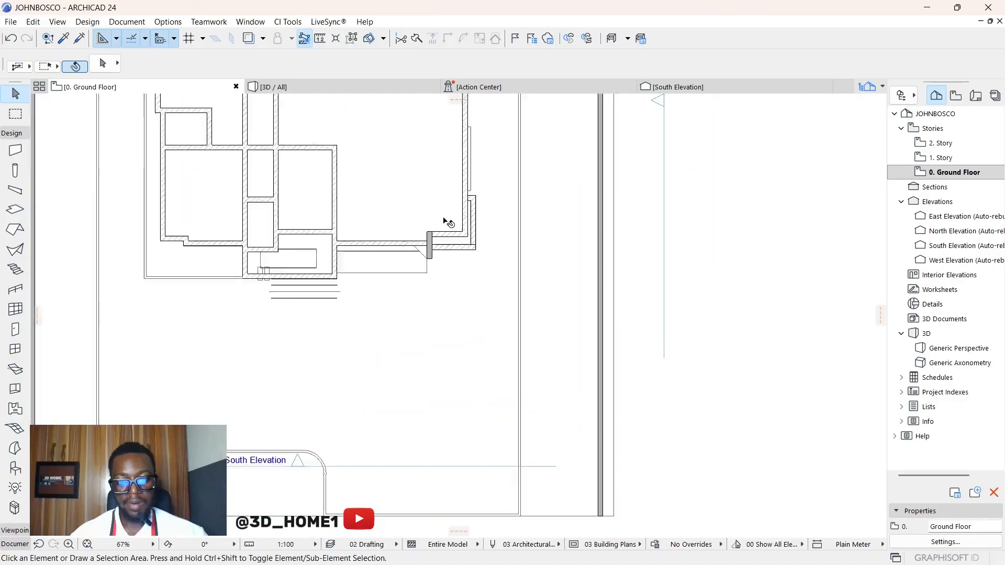
# Set the default column height to 3225 and place a round column at the centre of the tread circle on the ground floor plan.
pyautogui.click(15, 170)
pyautogui.hotkey('ctrl', 't')
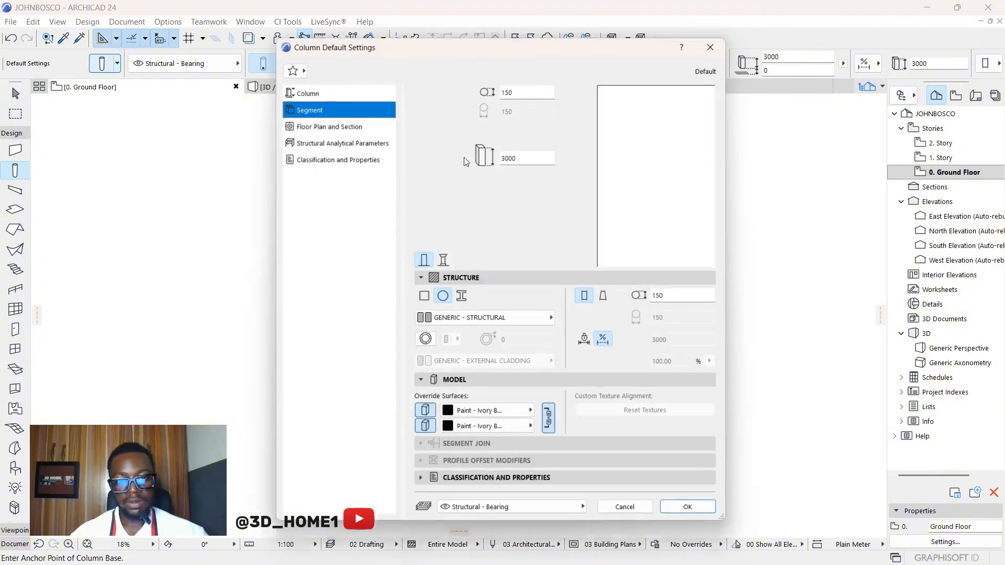
pyautogui.doubleClick(515, 154)
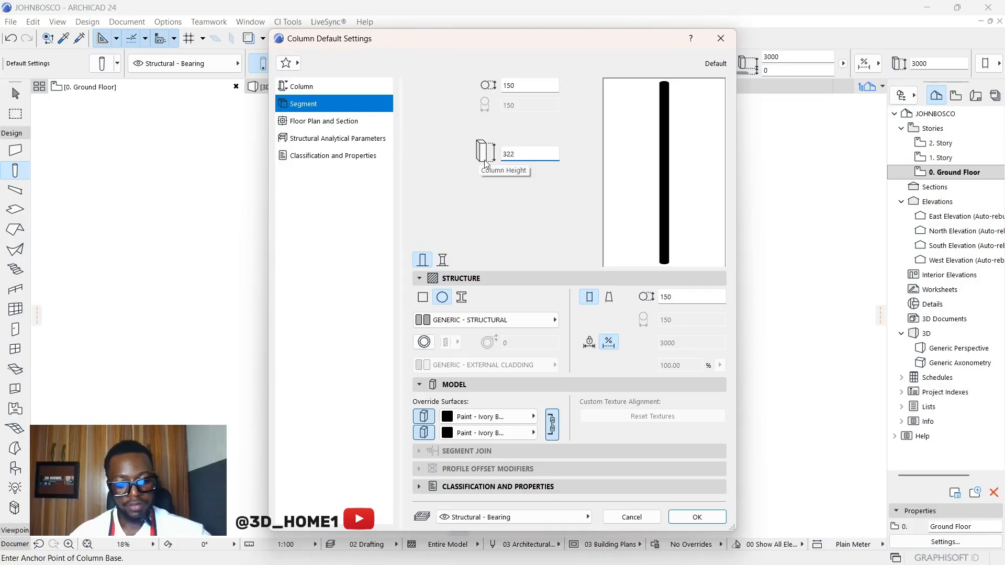
pyautogui.write('322')
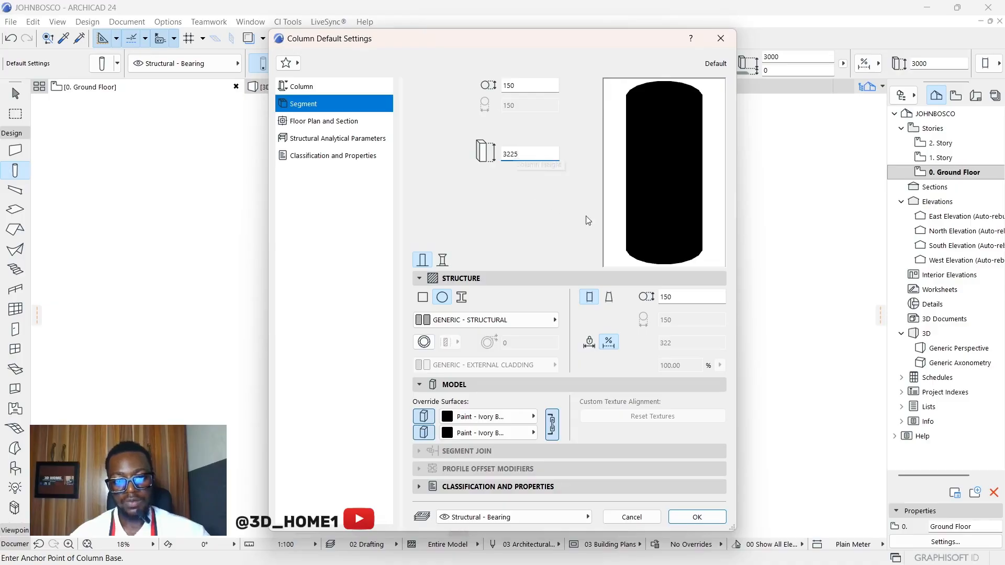
pyautogui.click(697, 517)
pyautogui.scroll(10, 415, 359)
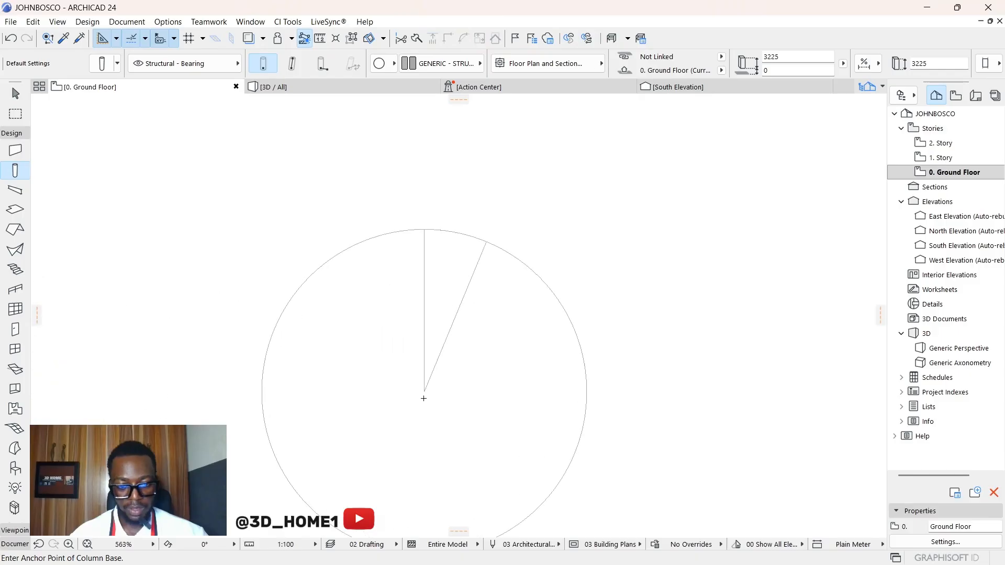
pyautogui.press('w')
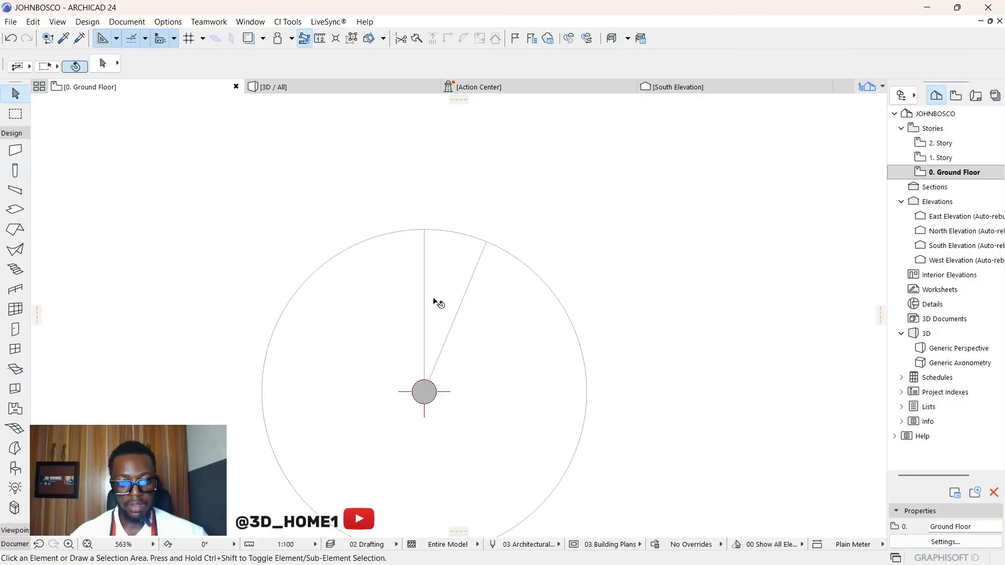
# Examine the wedge tread and new column in plan and 3D, comparing them with the tread collars on the finished spiral staircase.
pyautogui.click(449, 269)
pyautogui.scroll(-4, 428, 356)
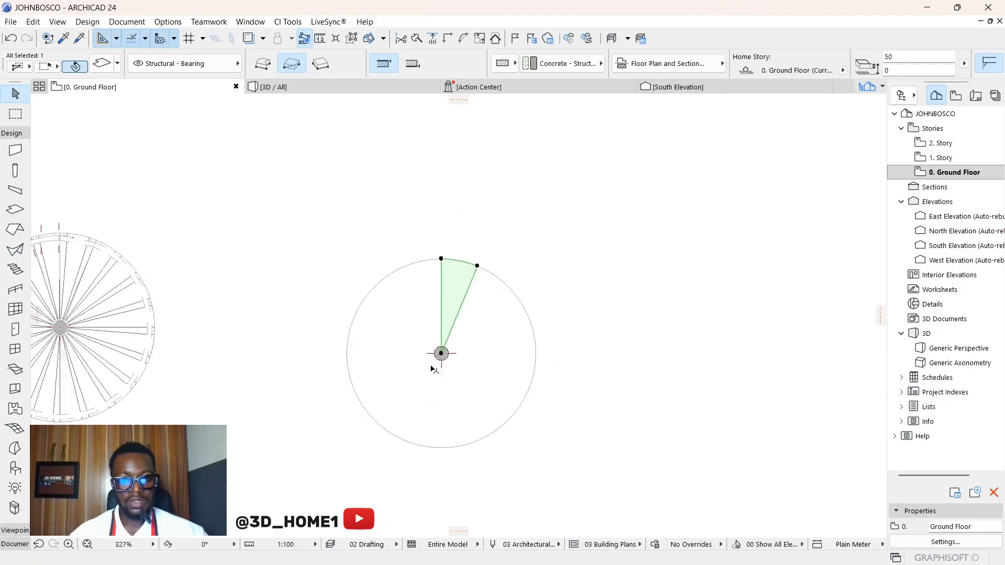
pyautogui.scroll(4, 433, 365)
pyautogui.press('Escape')
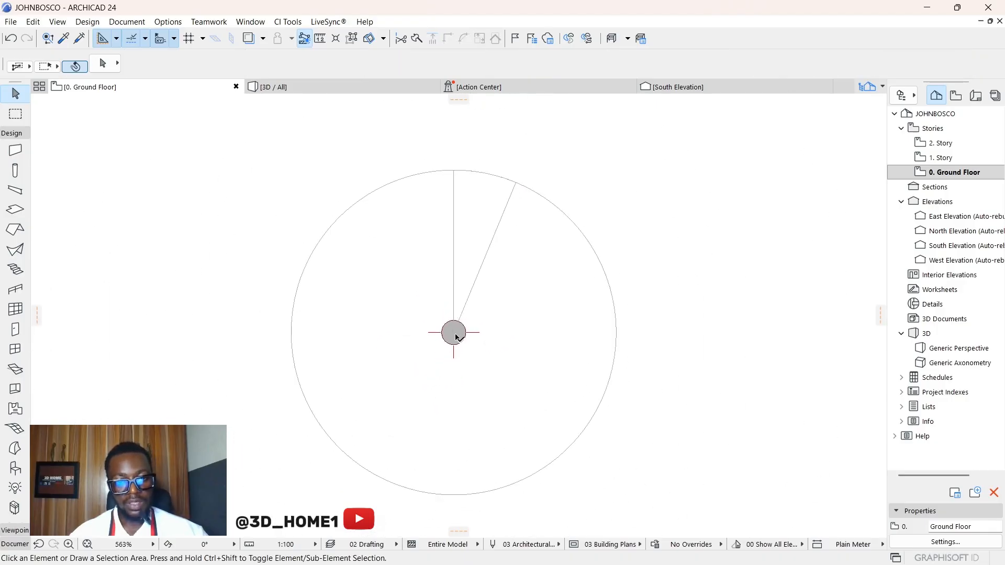
pyautogui.scroll(2, 454, 334)
pyautogui.scroll(-1, 475, 215)
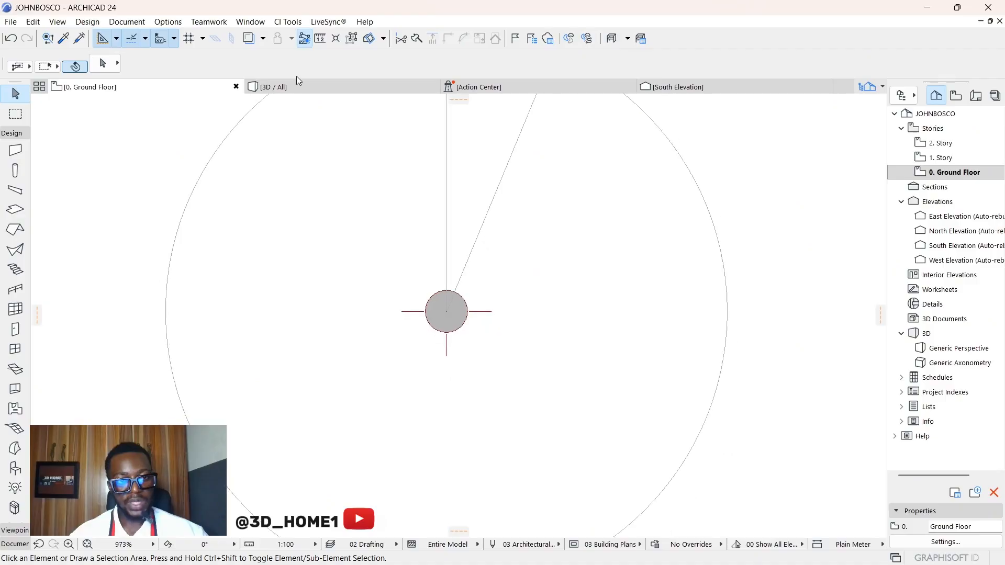
pyautogui.click(296, 83)
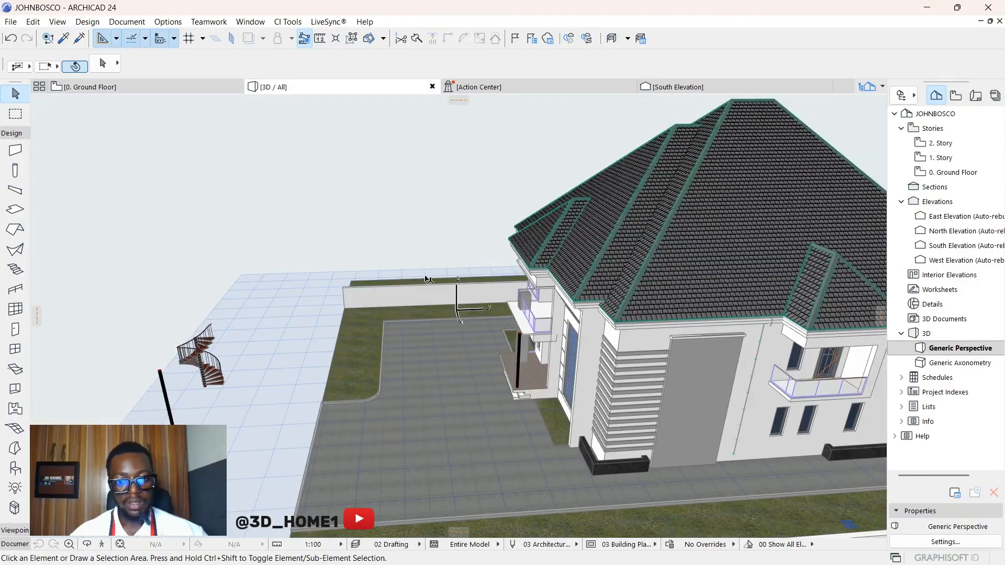
pyautogui.scroll(8, 340, 388)
pyautogui.scroll(2, 290, 431)
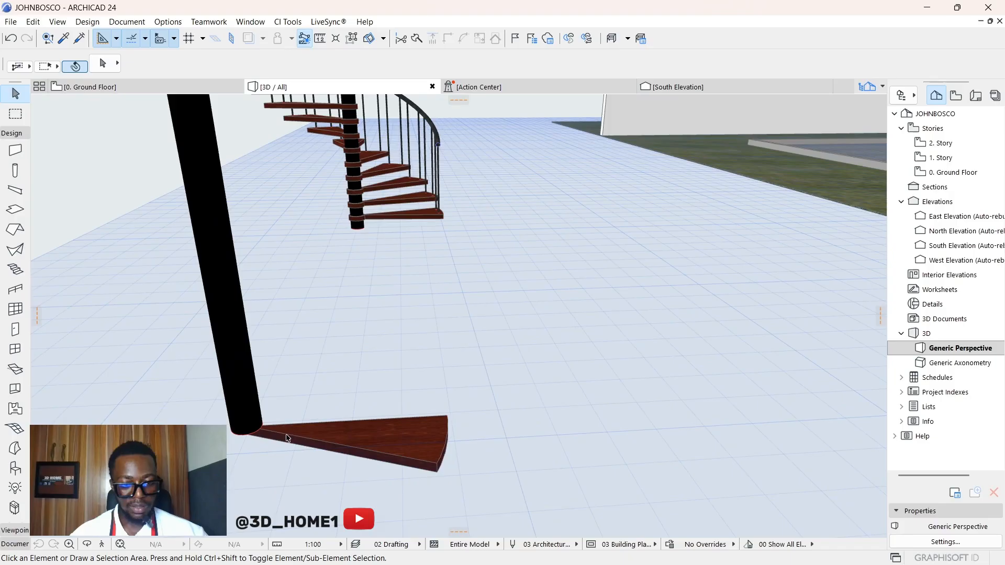
pyautogui.keyDown('shift'); pyautogui.moveTo(297, 436); pyautogui.dragTo(421, 487, button='middle'); pyautogui.keyUp('shift')
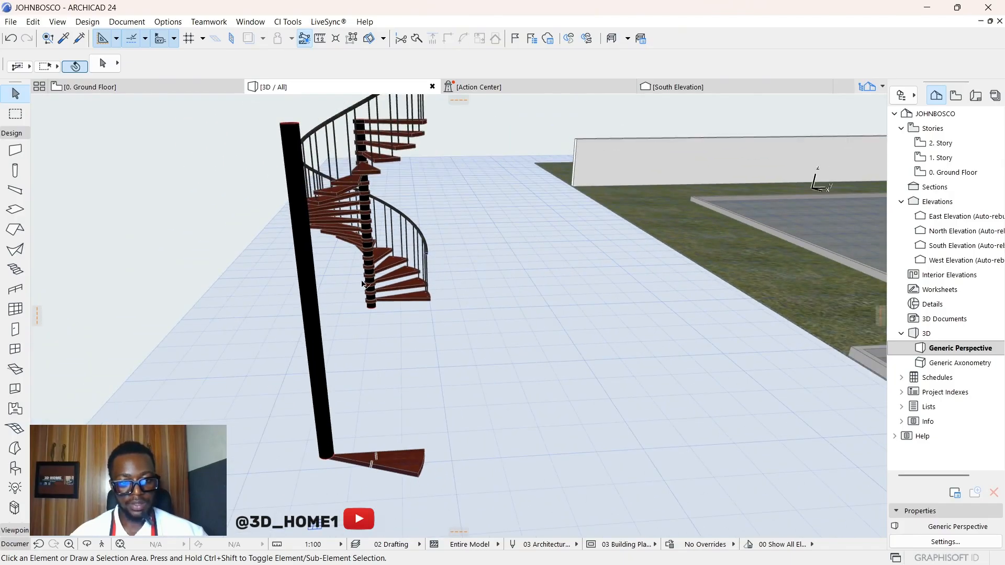
pyautogui.scroll(3, 362, 284)
pyautogui.scroll(2, 385, 306)
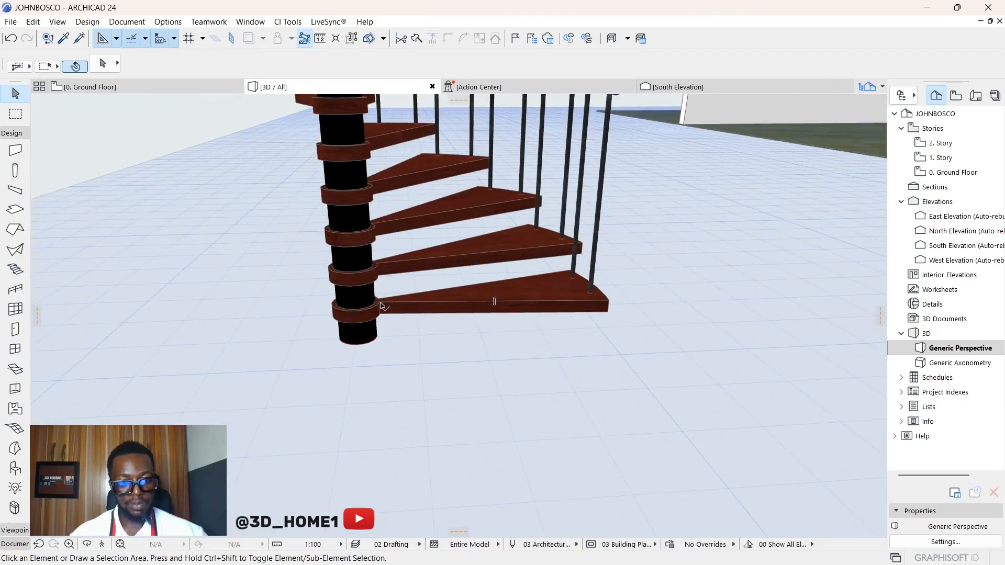
pyautogui.scroll(-4, 383, 307)
# Insert nodes on both straight edges of the wedge tread slab where they cross the column's outline in plan.
pyautogui.click(117, 89)
pyautogui.scroll(5, 384, 296)
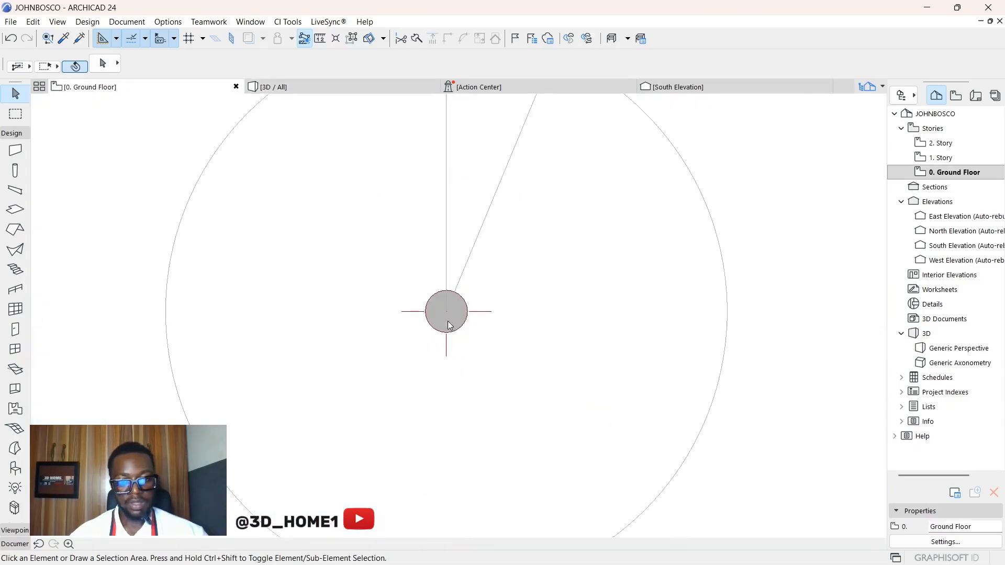
pyautogui.scroll(3, 477, 260)
pyautogui.click(469, 307)
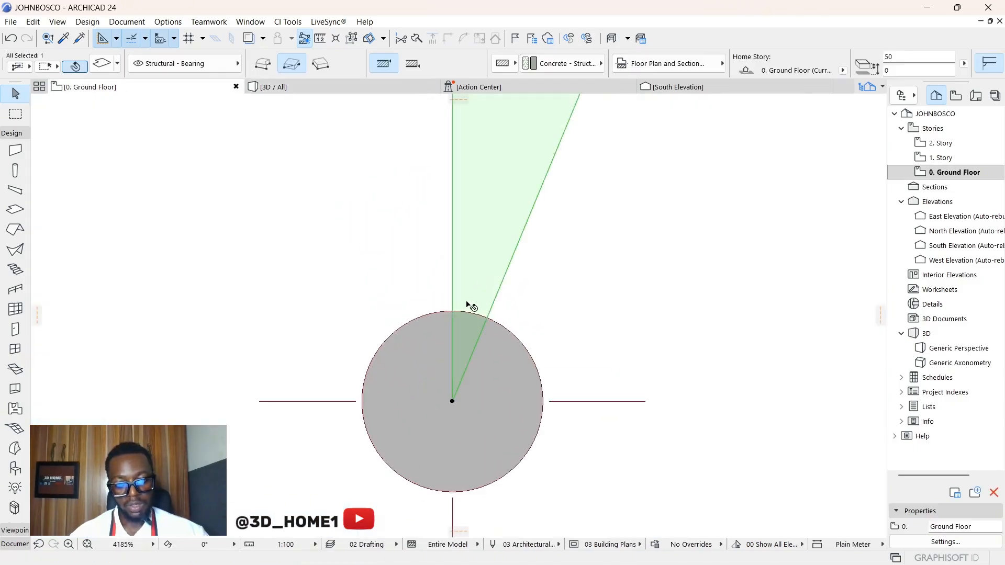
pyautogui.scroll(3, 461, 312)
pyautogui.click(444, 295)
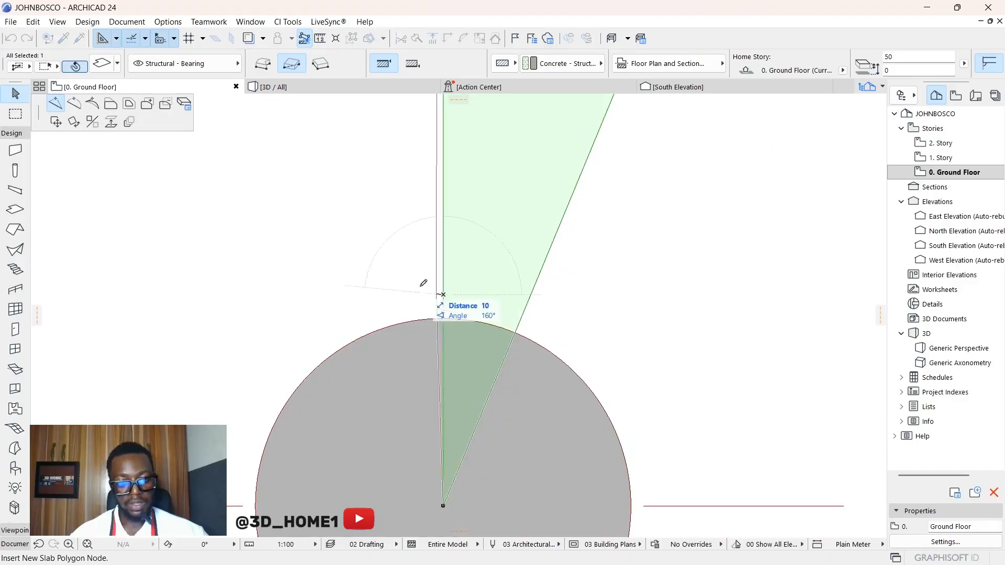
pyautogui.scroll(3, 450, 335)
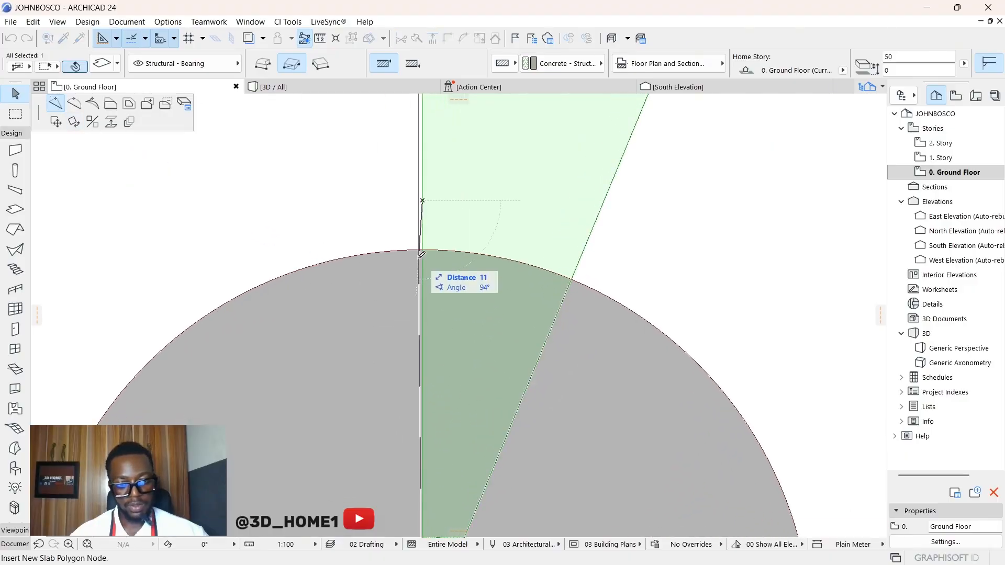
pyautogui.click(423, 251)
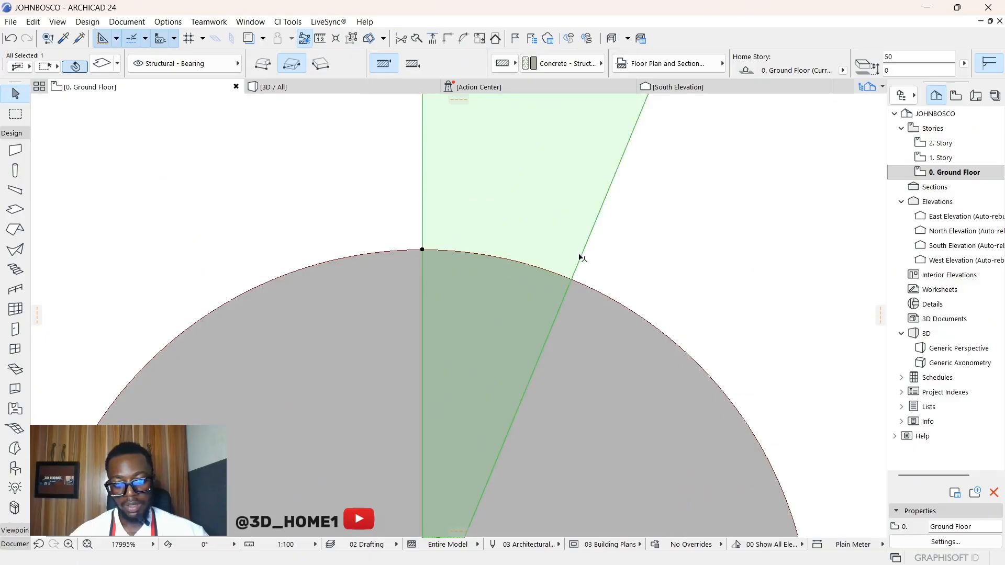
pyautogui.click(571, 281)
# Stretch the tread's inner end around the column, adding nodes on both sides of its outline and moving the centre node to the far side.
pyautogui.scroll(-6, 515, 258)
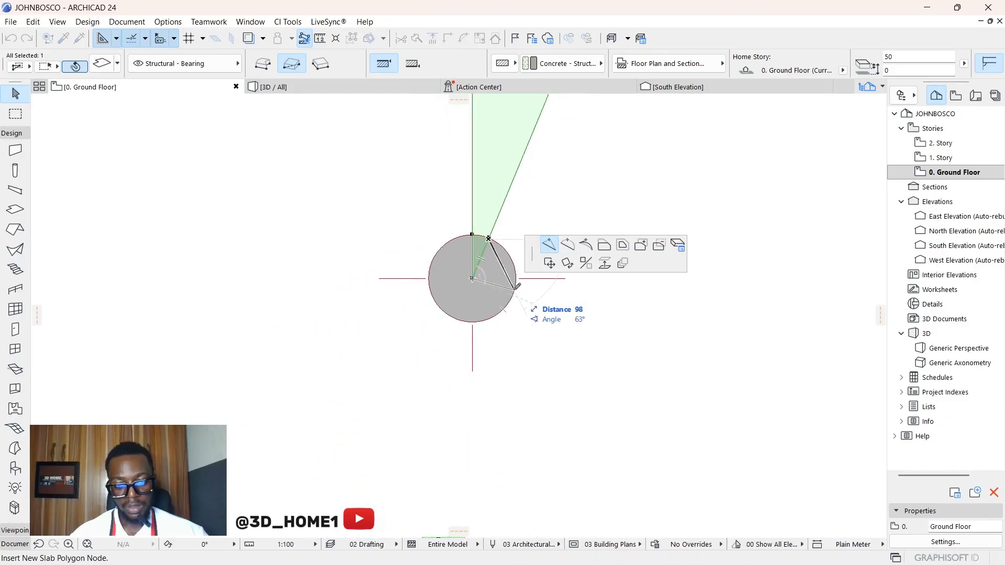
pyautogui.click(493, 281)
pyautogui.scroll(4, 479, 265)
pyautogui.click(461, 279)
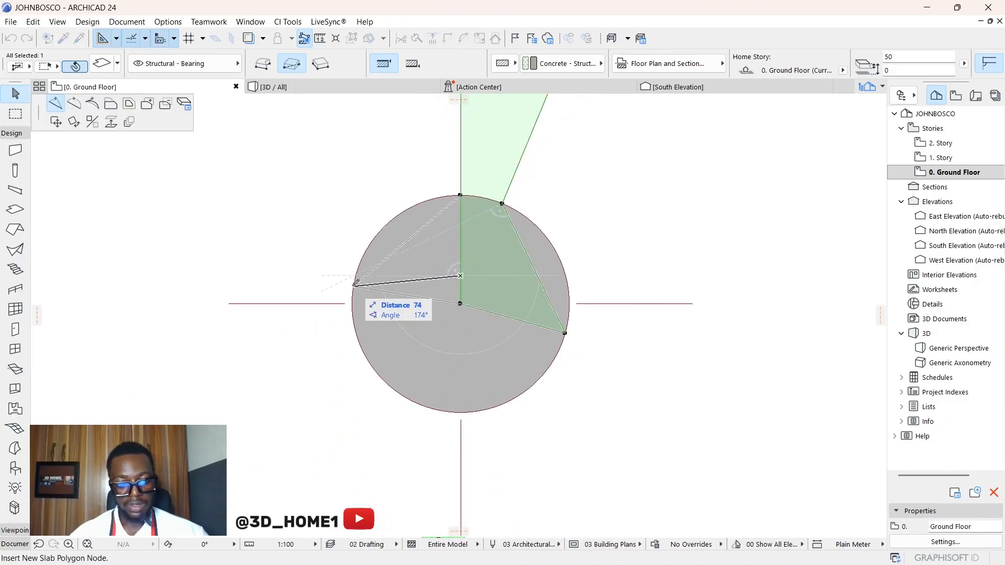
pyautogui.click(352, 290)
pyautogui.scroll(1, 443, 311)
pyautogui.scroll(3, 441, 309)
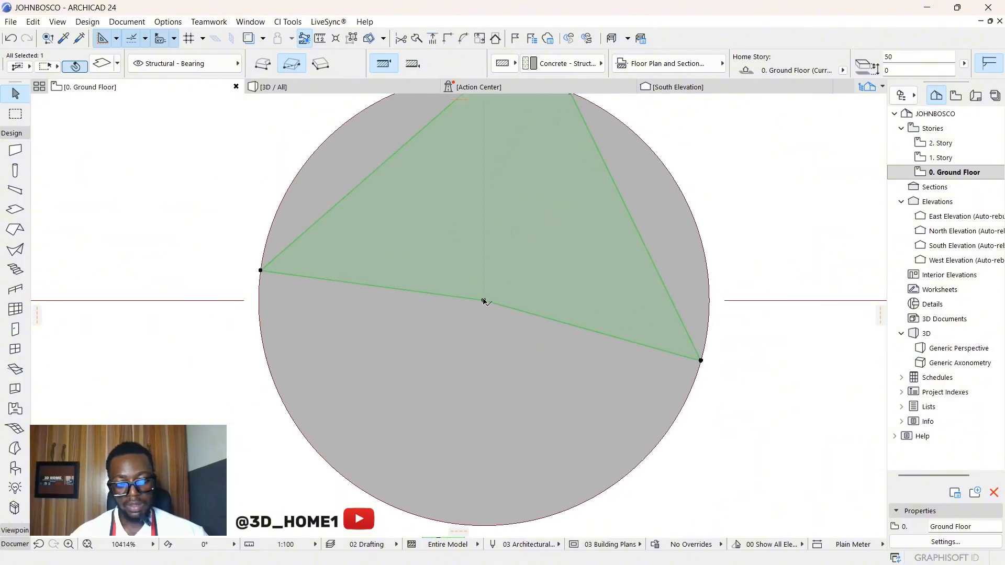
pyautogui.click(484, 301)
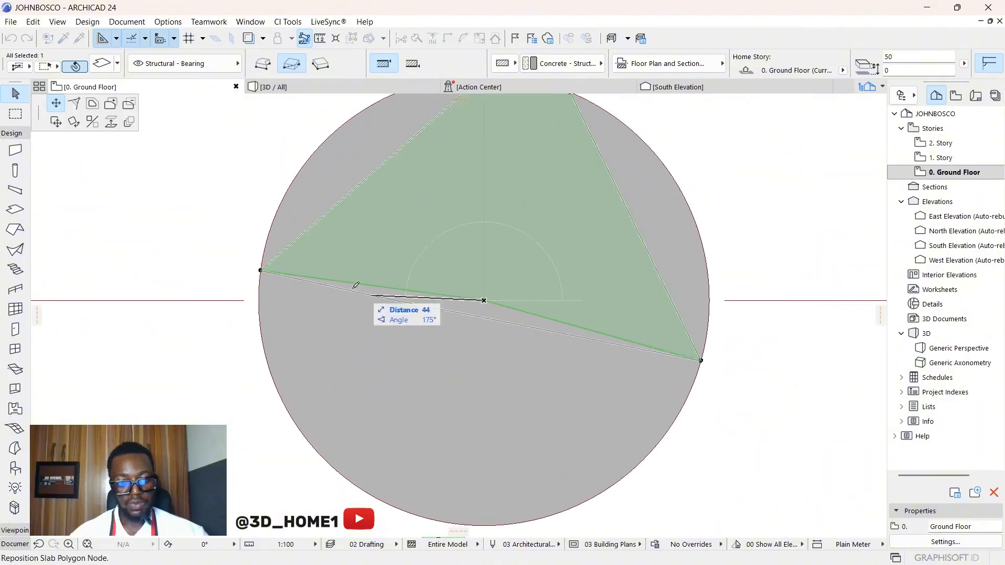
pyautogui.click(410, 512)
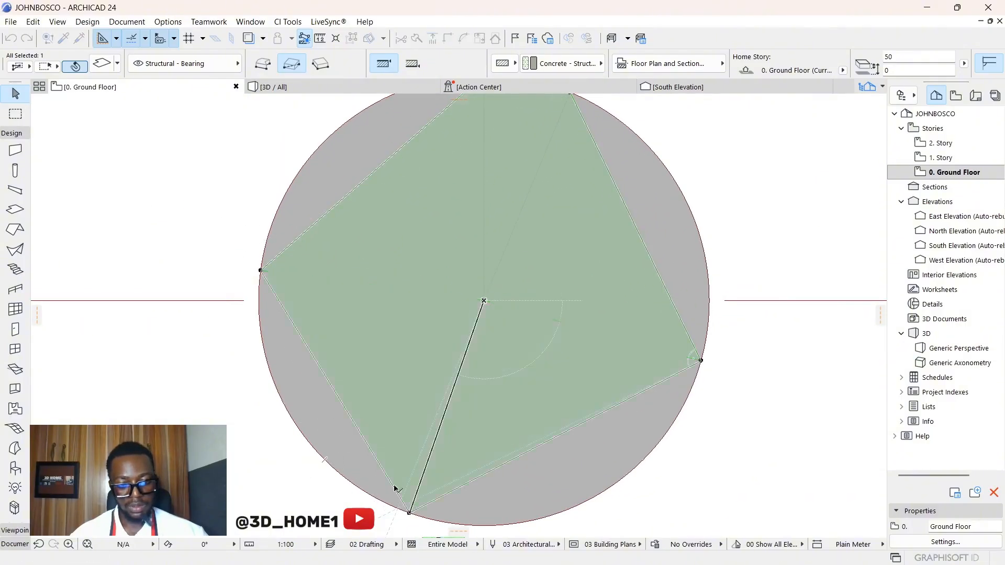
# Curve the tread slab's lower inner edge into an arc following the column's outline.
pyautogui.click(325, 378)
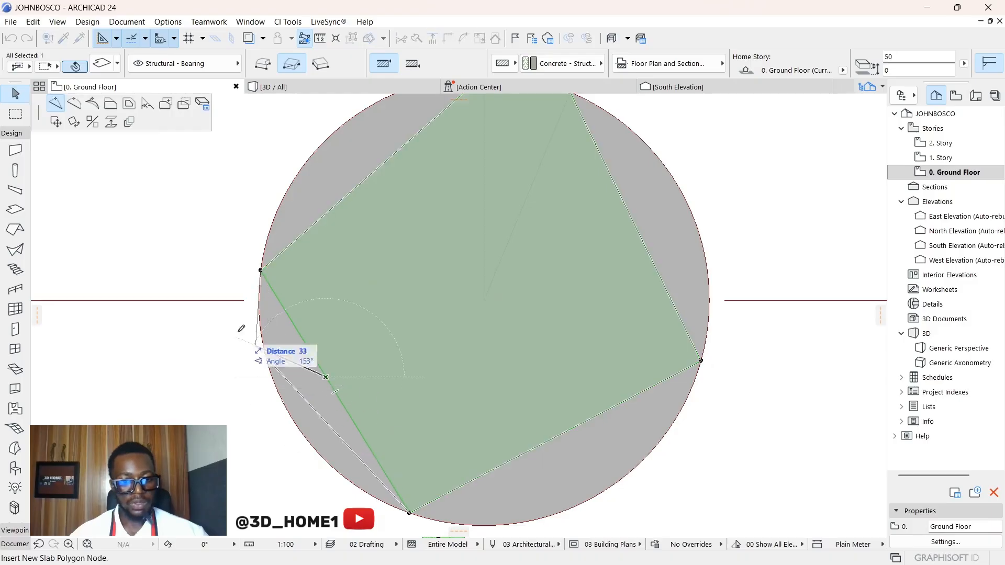
pyautogui.click(78, 109)
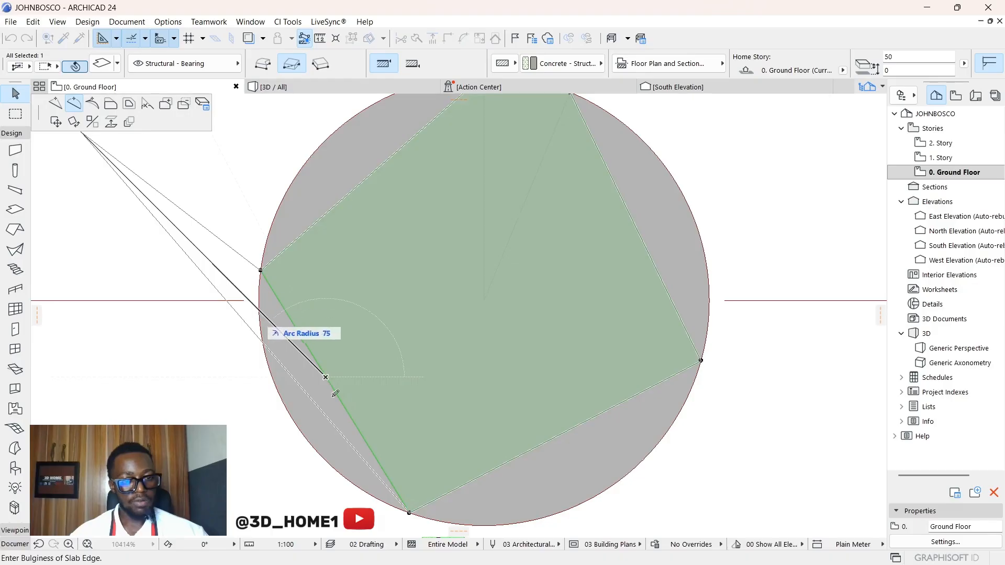
# Curve the selected slab's lower-left and upper-left straight edges outward so they follow the outline of the grey circle.
pyautogui.click(313, 438)
pyautogui.click(309, 235)
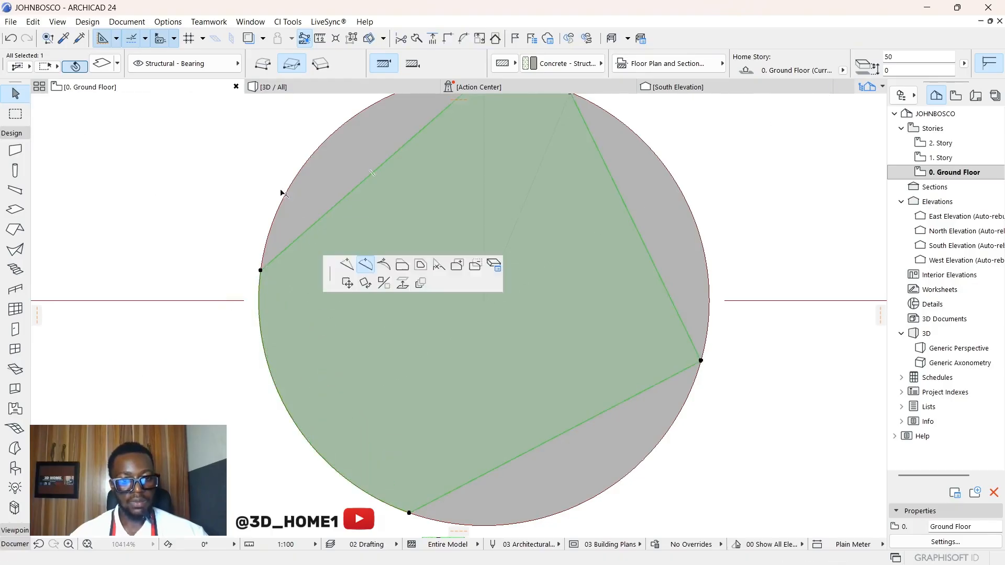
pyautogui.click(346, 271)
pyautogui.click(287, 190)
pyautogui.scroll(-3, 399, 313)
pyautogui.scroll(3, 418, 300)
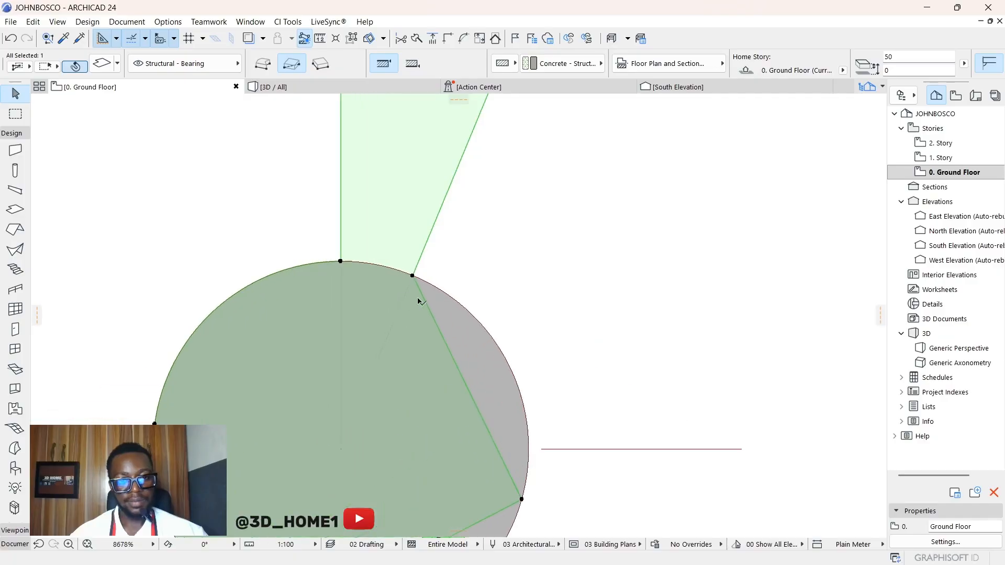
# Curve the slab's right and lower-right edges outward to match the grey circle's outline.
pyautogui.click(426, 307)
pyautogui.click(455, 295)
pyautogui.scroll(-4, 454, 298)
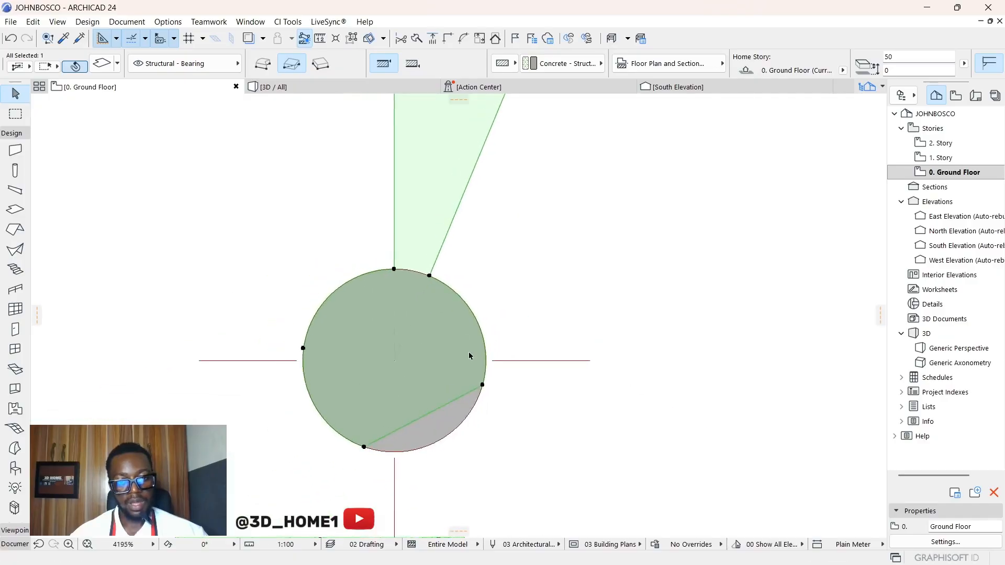
pyautogui.scroll(2, 460, 411)
pyautogui.click(454, 383)
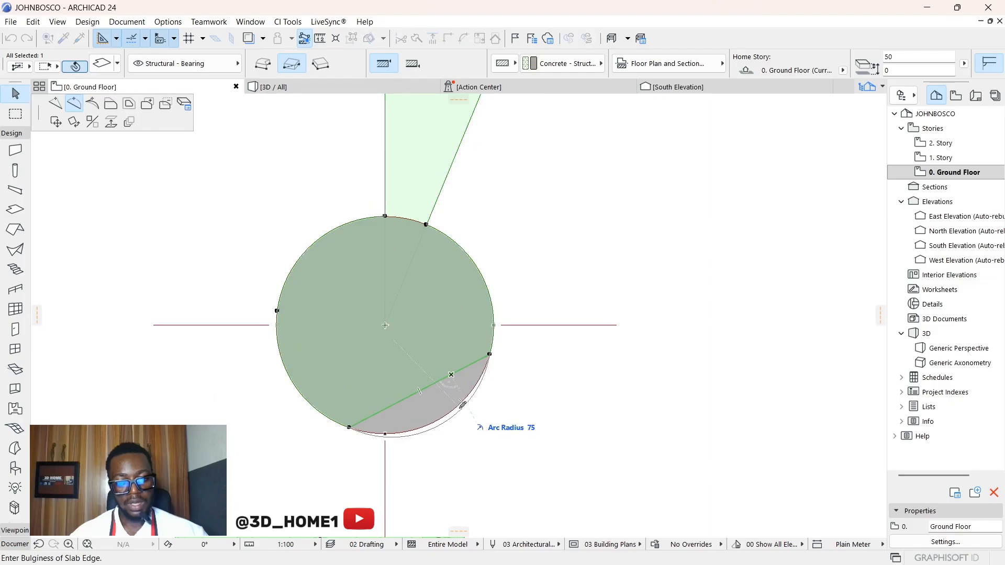
pyautogui.click(461, 402)
pyautogui.scroll(-3, 448, 314)
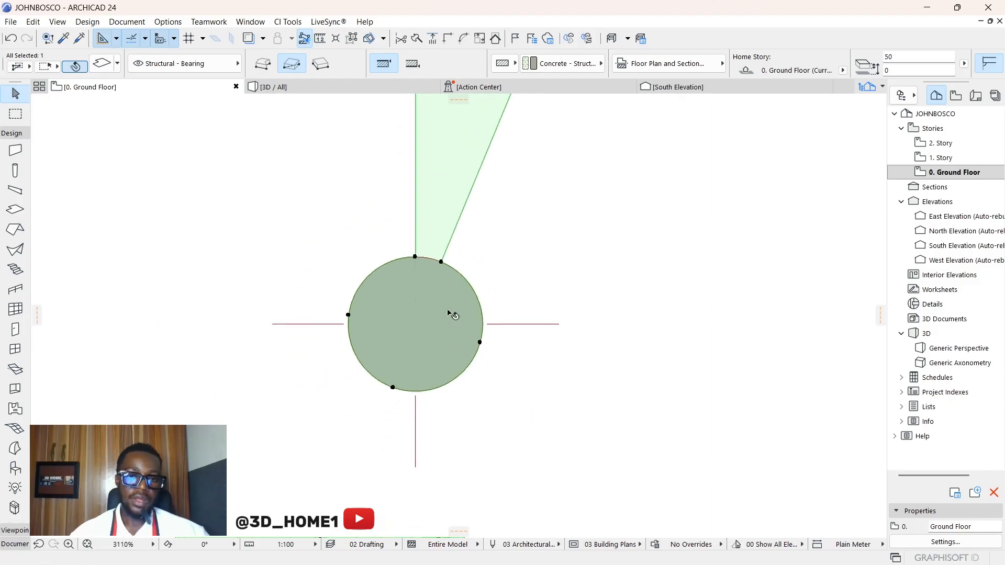
pyautogui.scroll(1, 459, 309)
pyautogui.press('Escape')
pyautogui.click(463, 261)
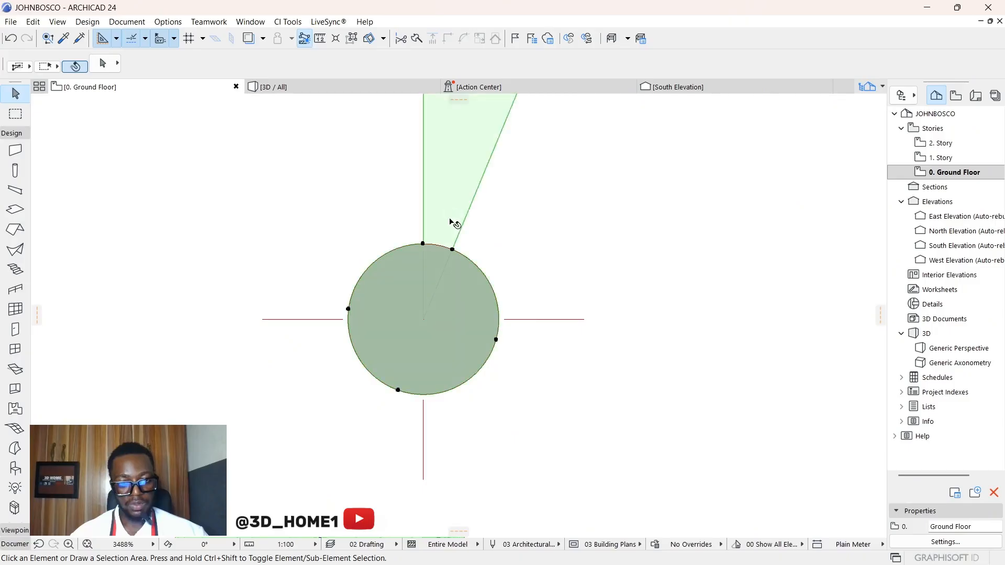
pyautogui.scroll(2, 458, 259)
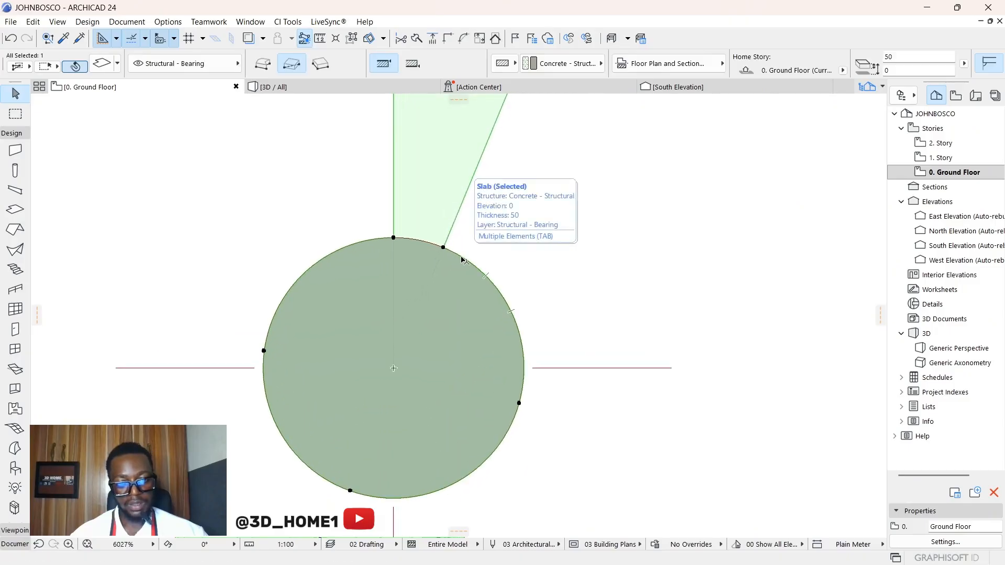
pyautogui.click(463, 260)
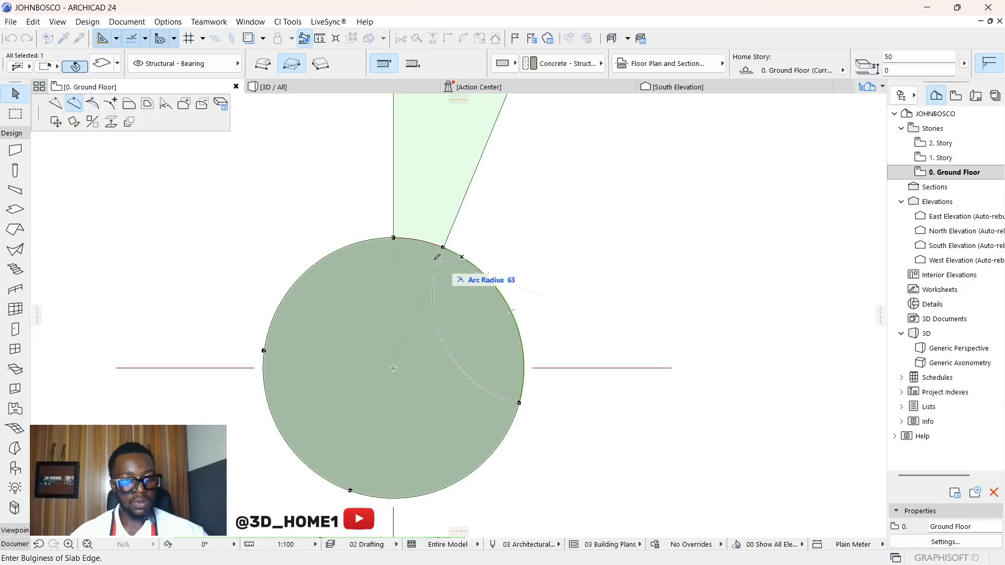
pyautogui.press('Escape')
pyautogui.press('Escape')
# Try to draw a 2D circle from the grey circle's centre, larger than its outline.
pyautogui.click(18, 134)
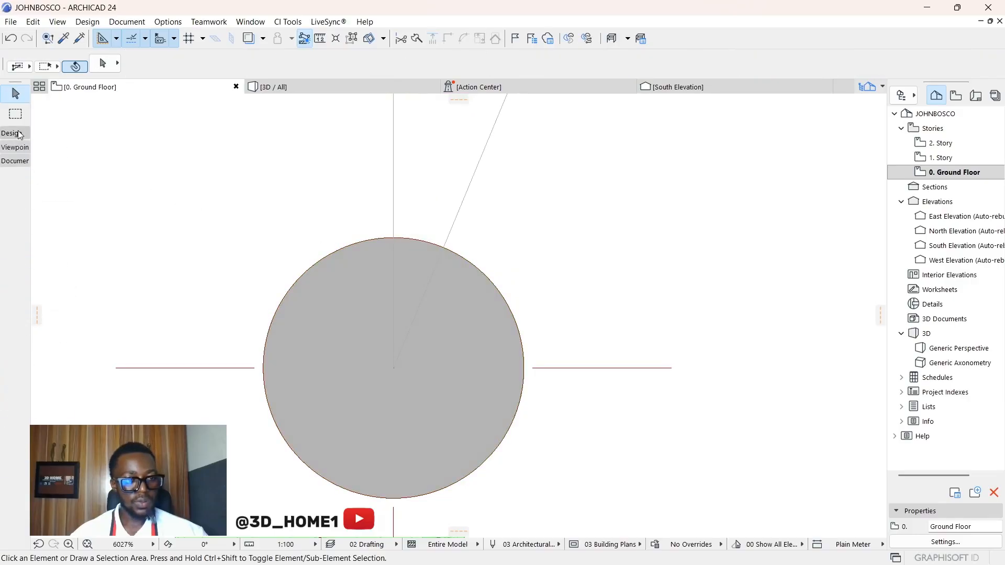
pyautogui.click(15, 161)
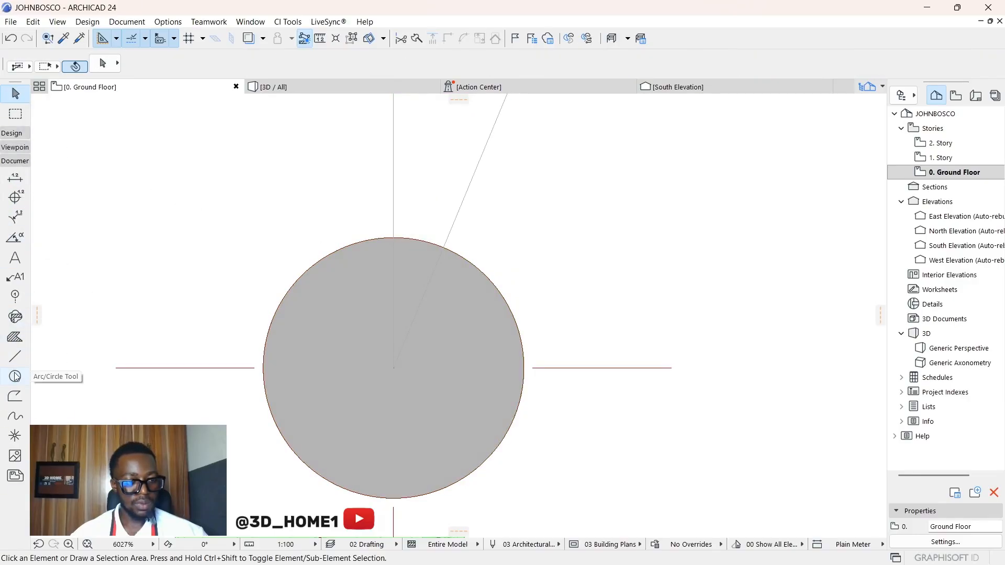
pyautogui.click(15, 376)
pyautogui.click(395, 367)
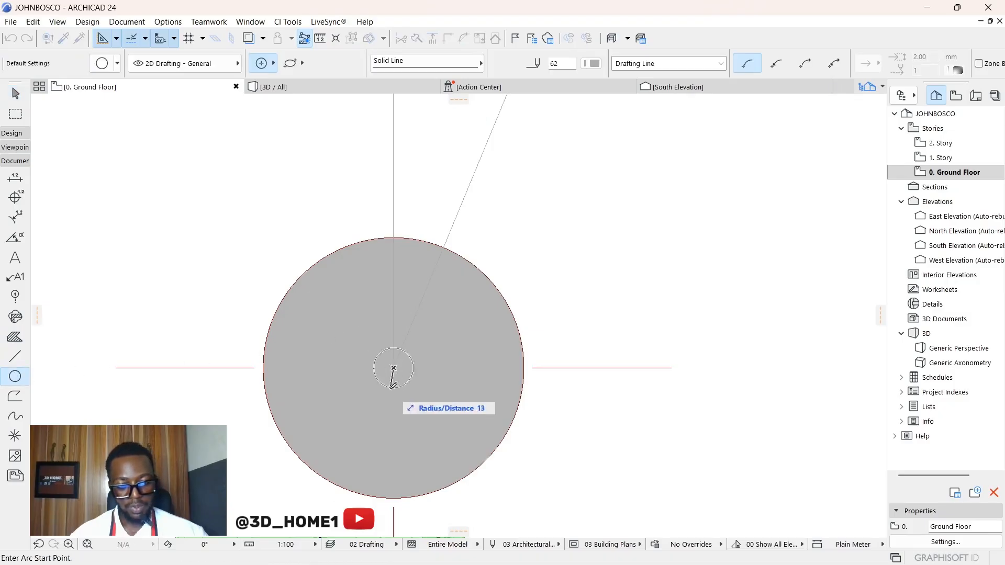
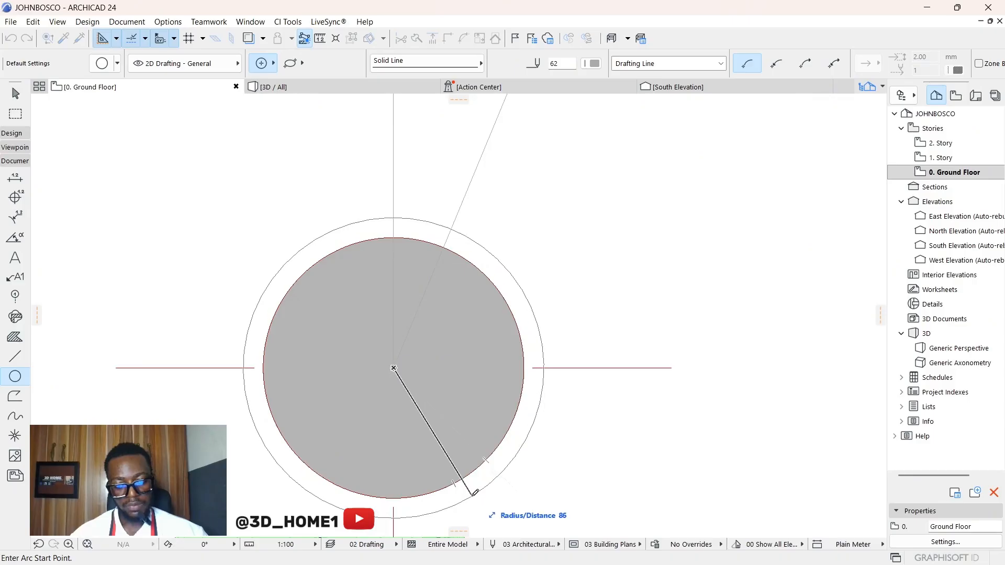
pyautogui.press('Escape')
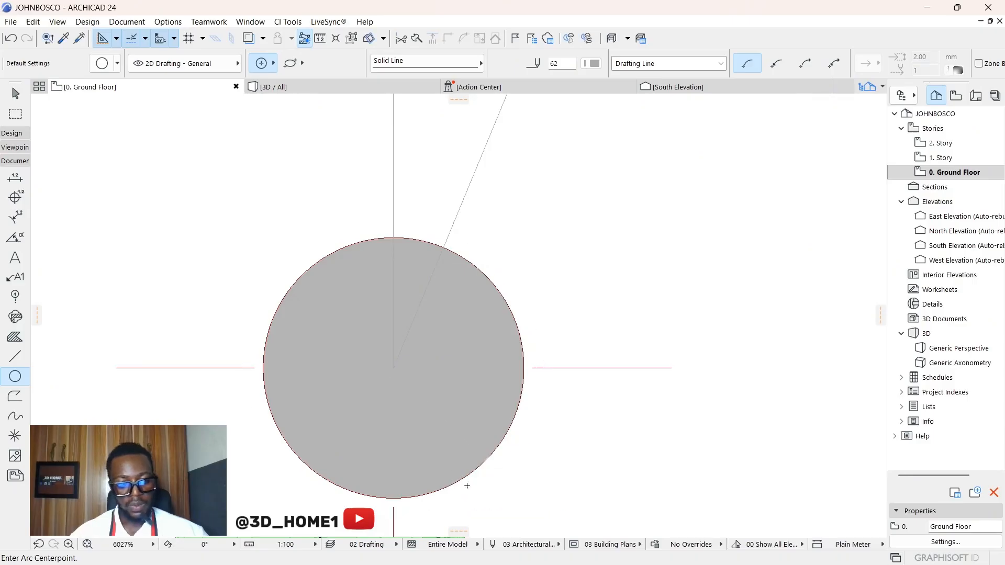
pyautogui.click(14, 354)
pyautogui.click(497, 448)
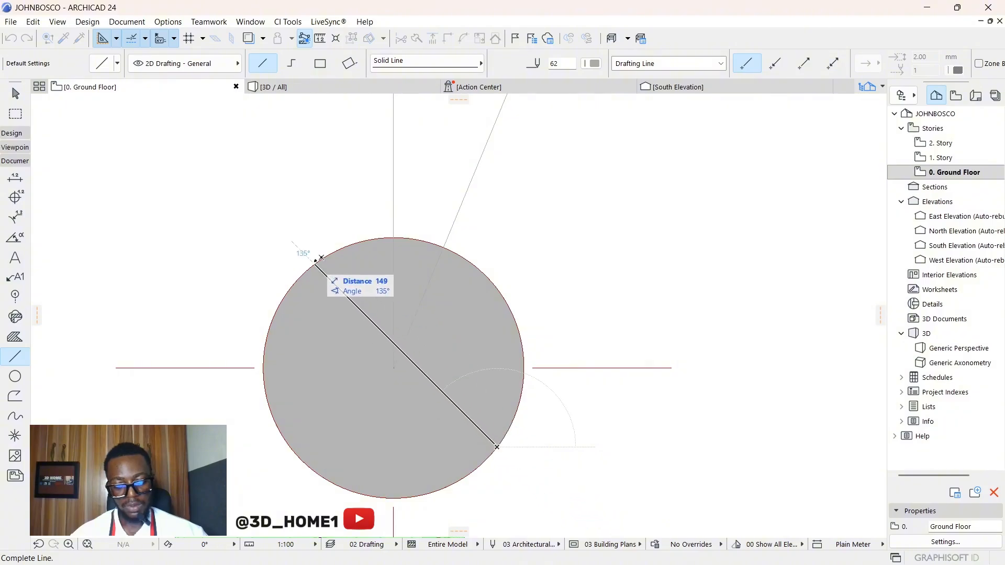
pyautogui.press('Escape')
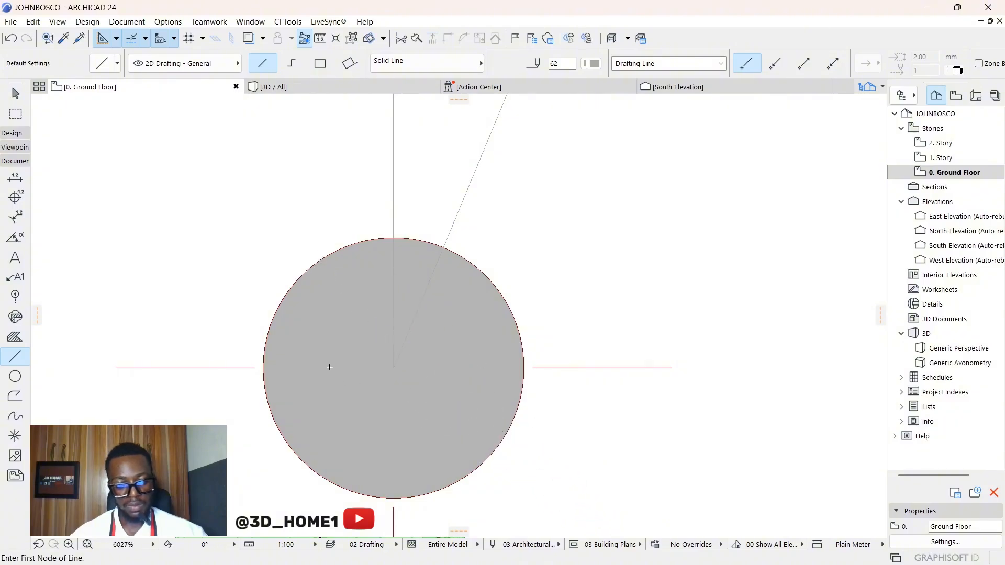
# Draw a full 2D circle of about 85 radius concentric with the grey circle, using the Arc/Circle tool.
pyautogui.click(16, 377)
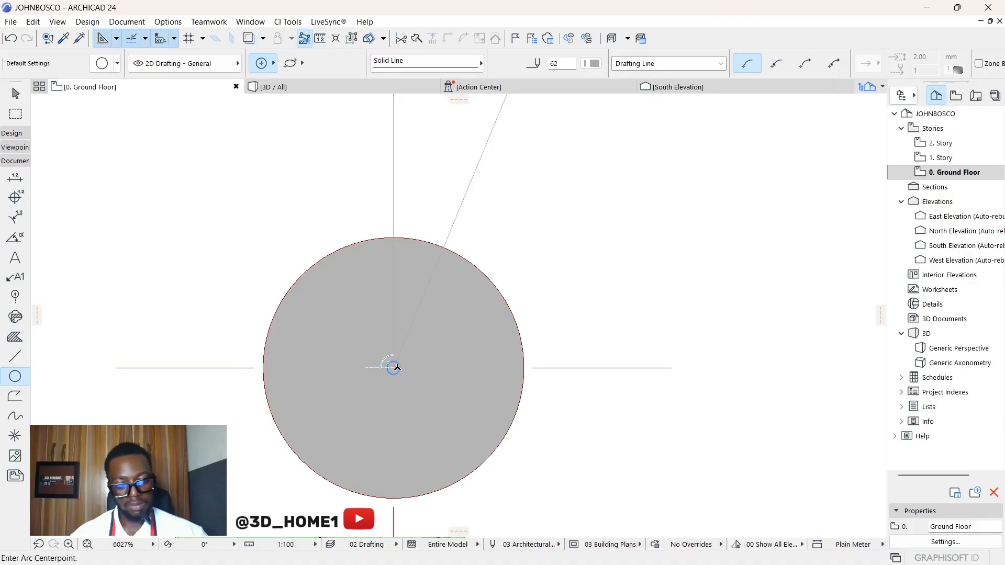
pyautogui.click(393, 368)
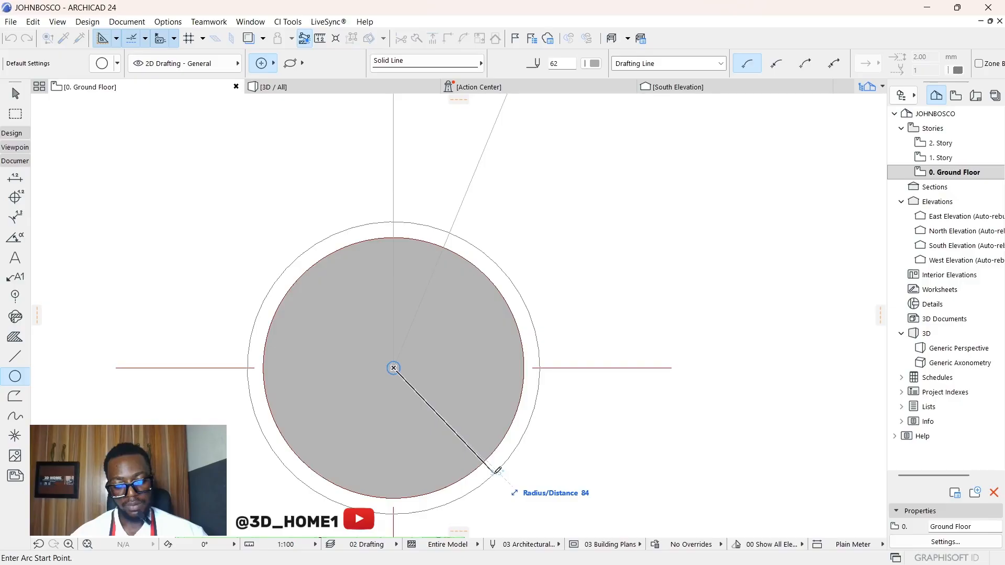
pyautogui.click(498, 473)
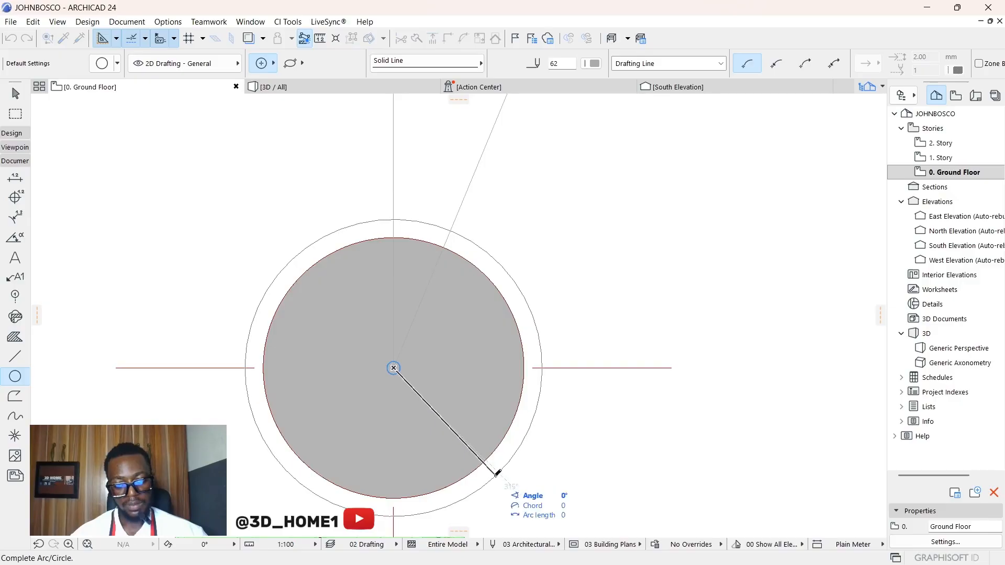
pyautogui.click(498, 475)
pyautogui.press('Escape')
# Select the slab and move its upper-right node on the grey circle outward by 10 at 68° onto the outer circle.
pyautogui.scroll(-3, 426, 295)
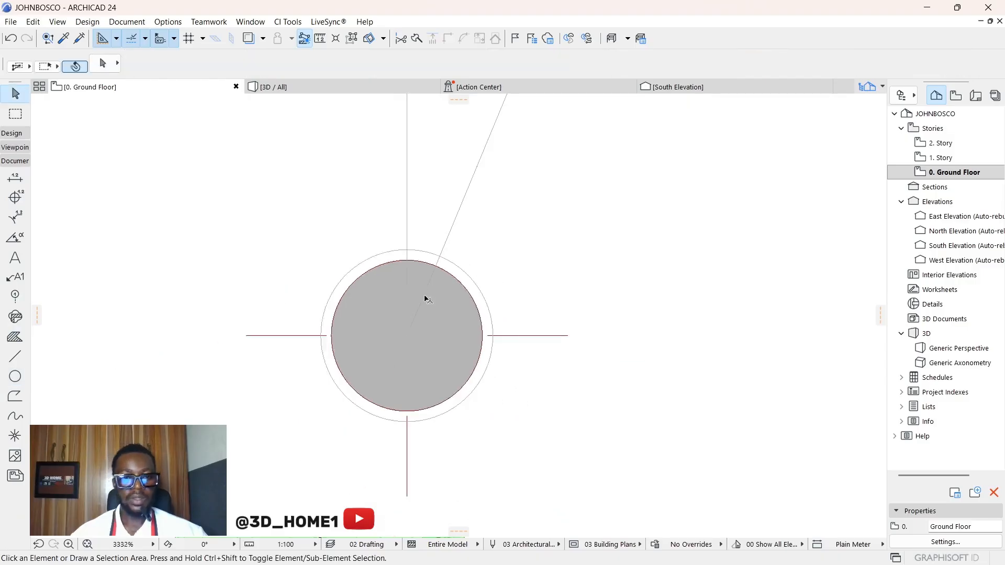
pyautogui.scroll(4, 426, 297)
pyautogui.click(432, 163)
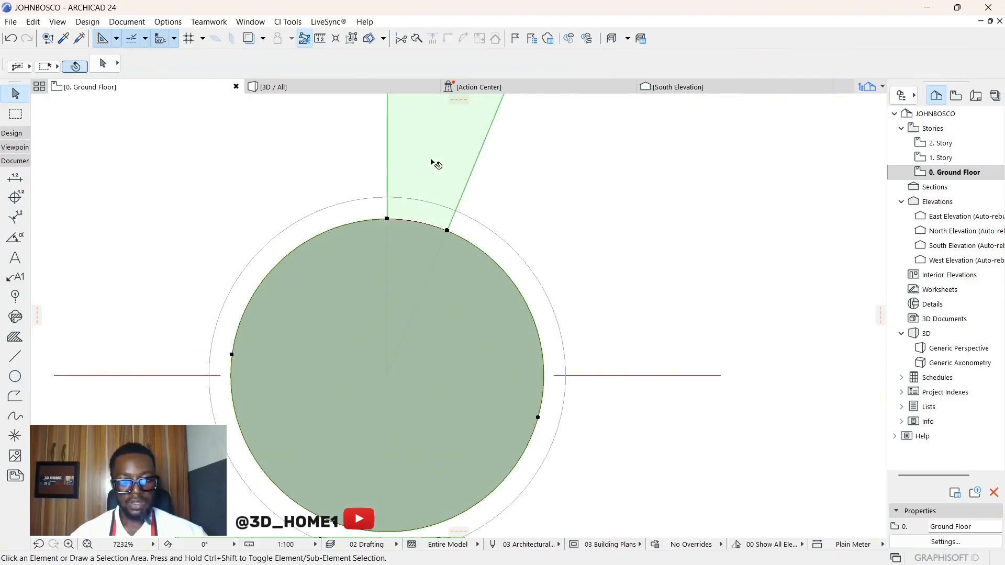
pyautogui.click(447, 231)
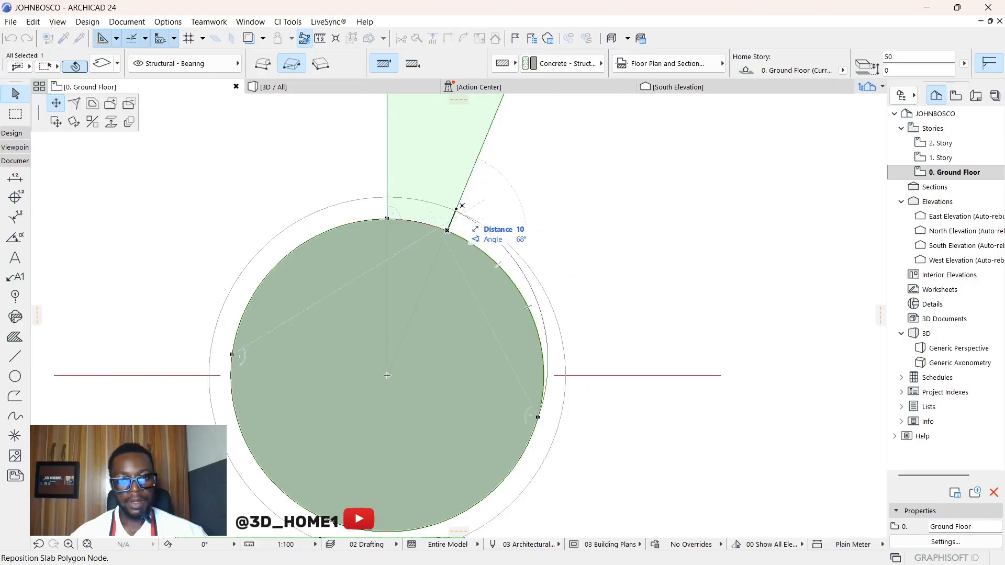
pyautogui.click(457, 210)
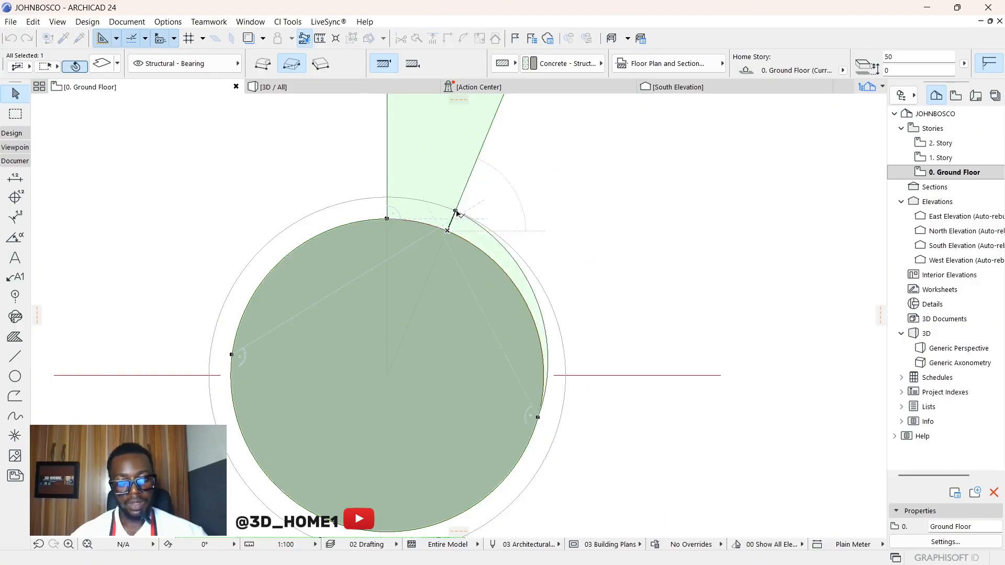
pyautogui.click(539, 418)
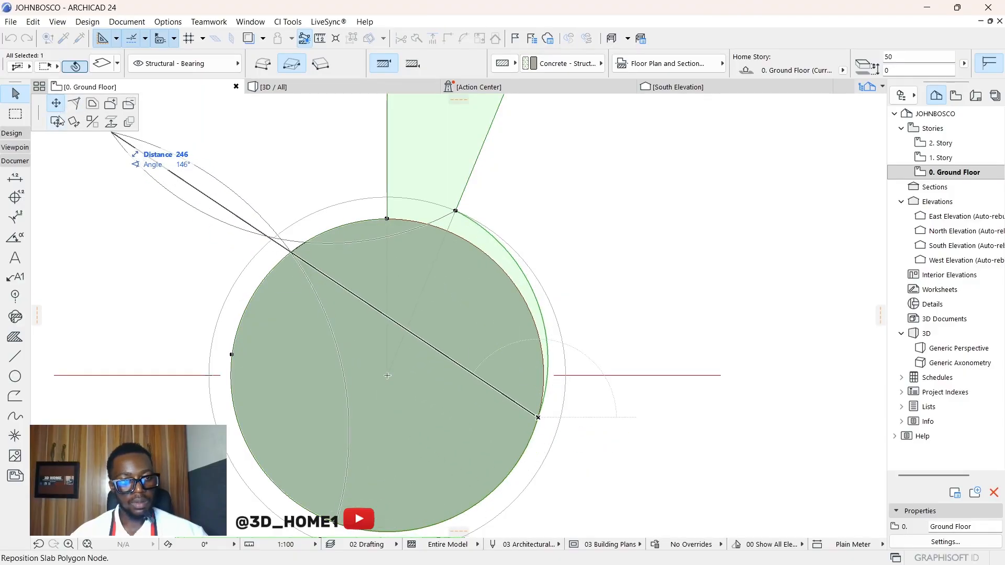
pyautogui.press('Escape')
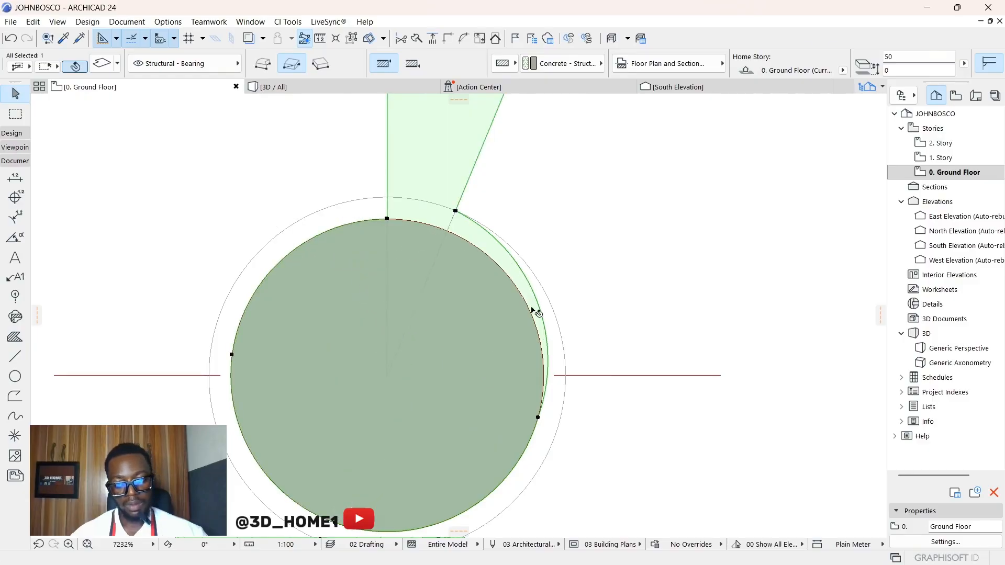
pyautogui.click(538, 417)
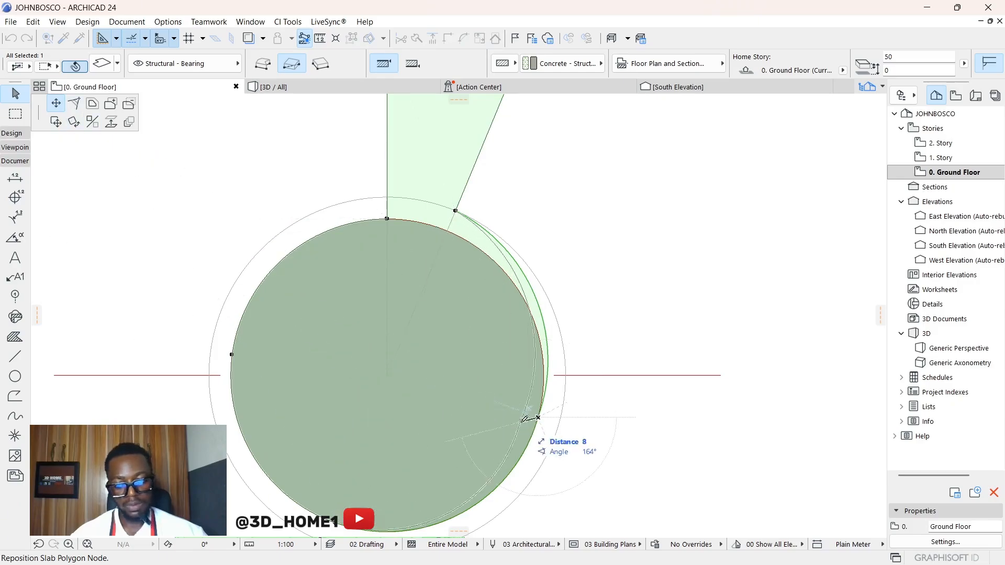
pyautogui.press('Escape')
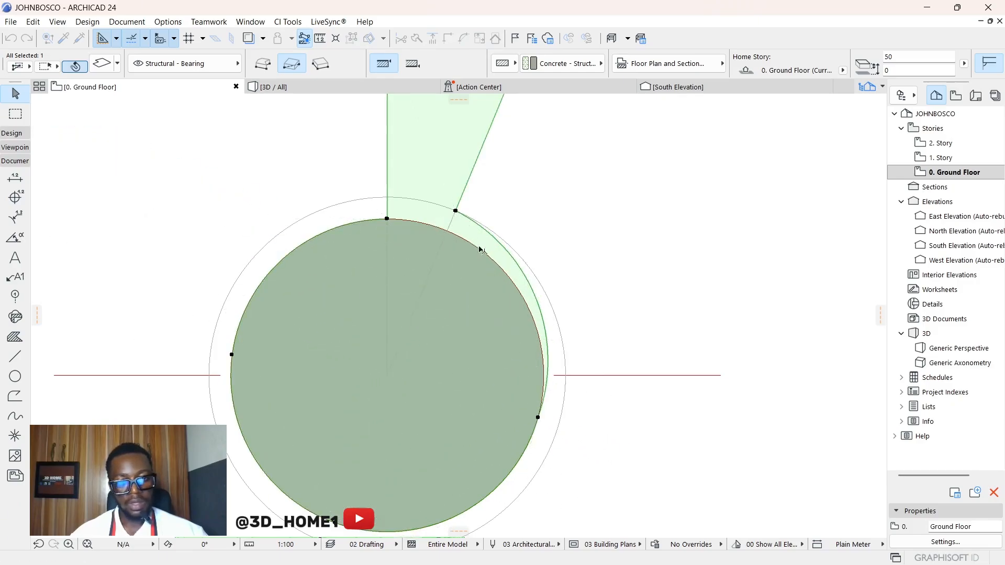
# Straighten the slab's curved right edge by inserting a node, and pull a new node from it onto the outer circle.
pyautogui.click(498, 239)
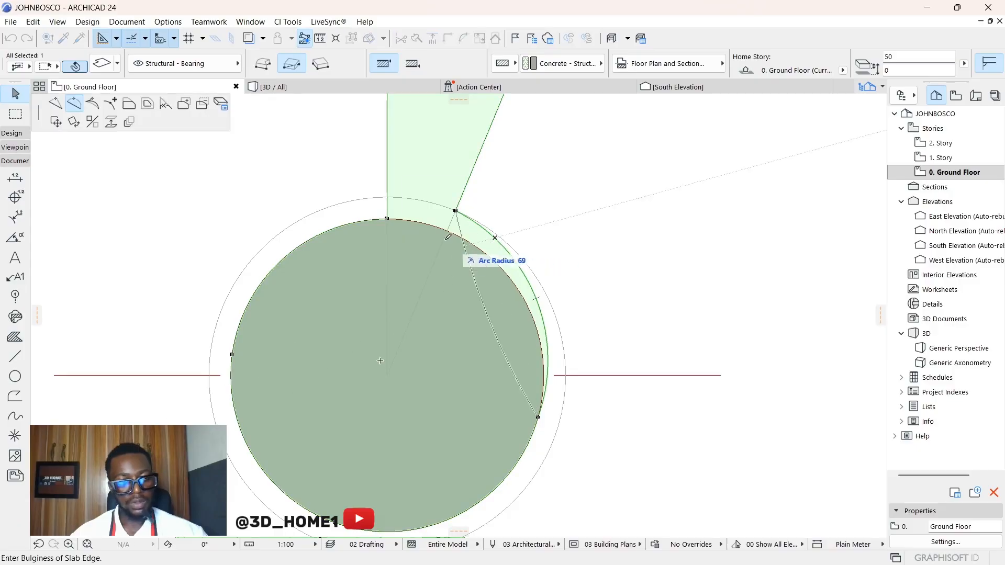
pyautogui.click(55, 100)
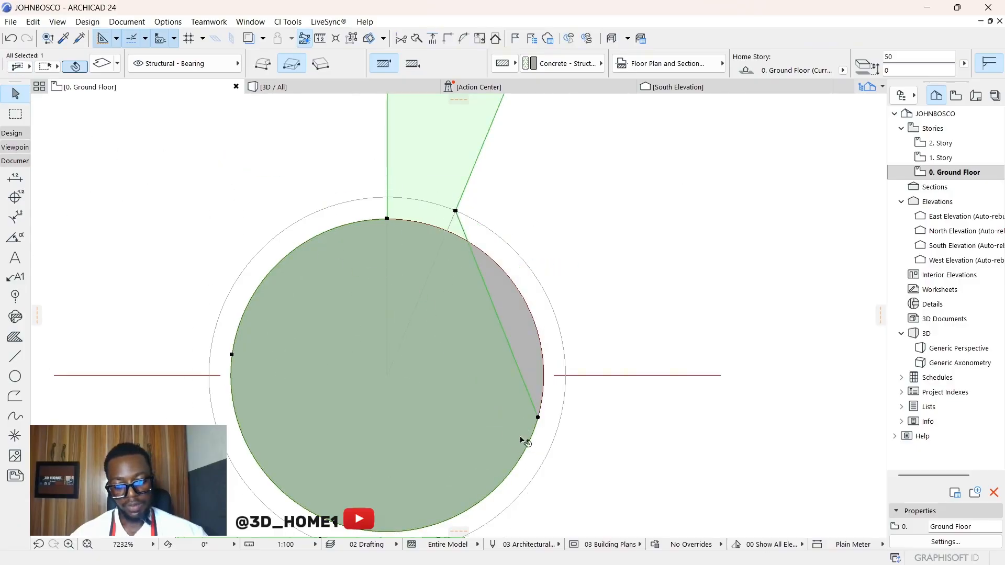
pyautogui.click(533, 406)
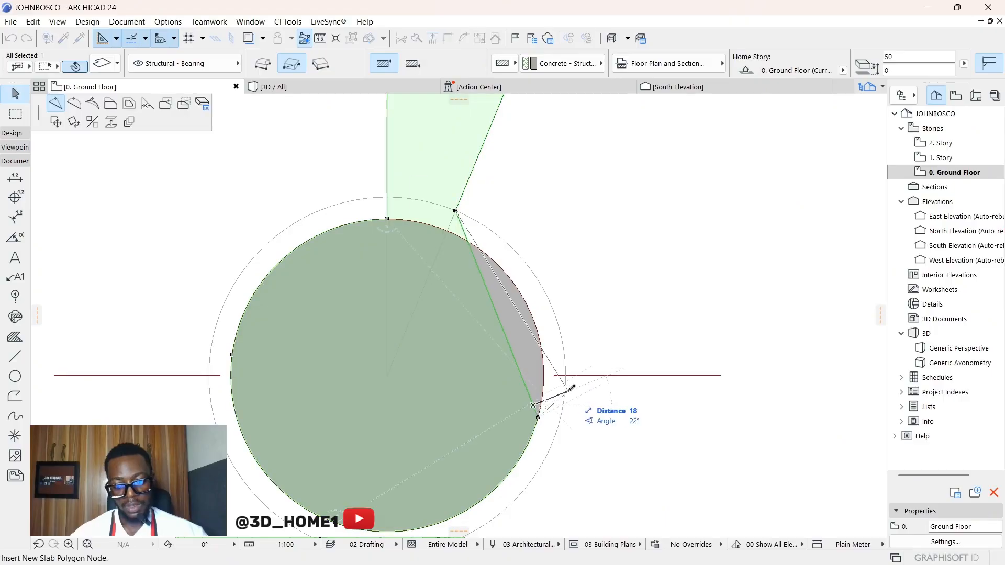
pyautogui.click(566, 393)
pyautogui.scroll(-3, 547, 413)
pyautogui.scroll(3, 522, 417)
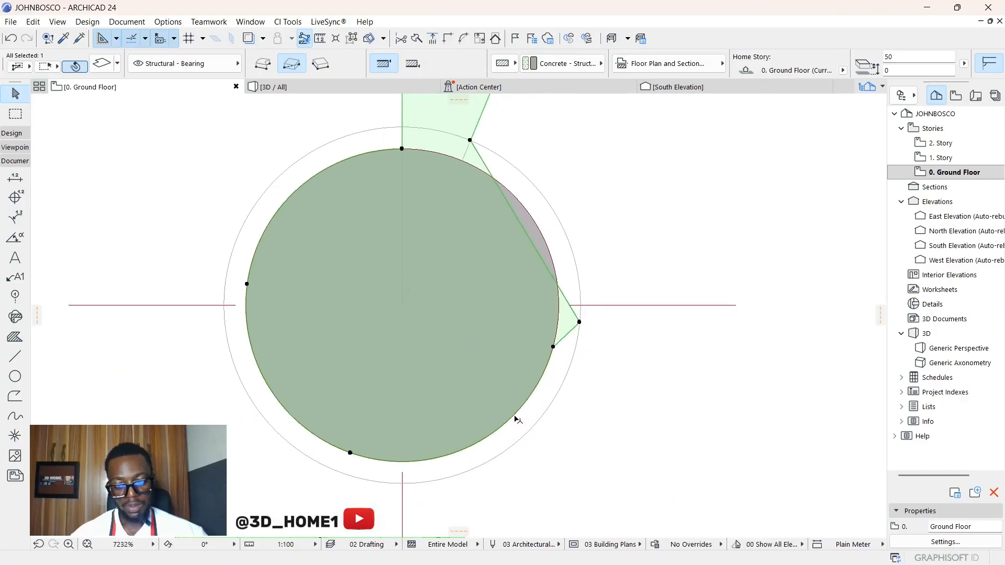
# Straighten the slab's curved lower-right edge and insert a new node from it near the outer circle.
pyautogui.click(514, 416)
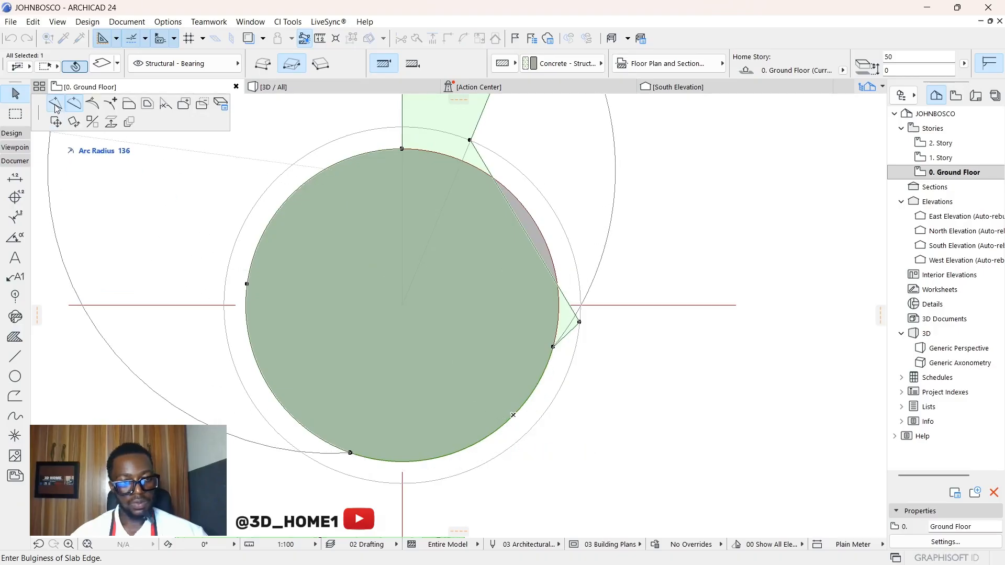
pyautogui.click(57, 109)
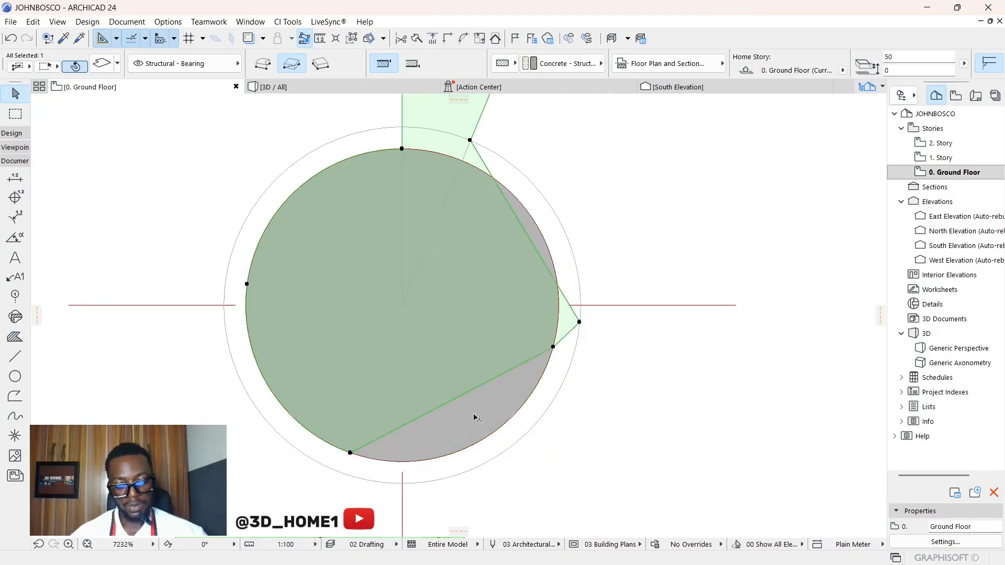
pyautogui.click(475, 417)
pyautogui.click(507, 448)
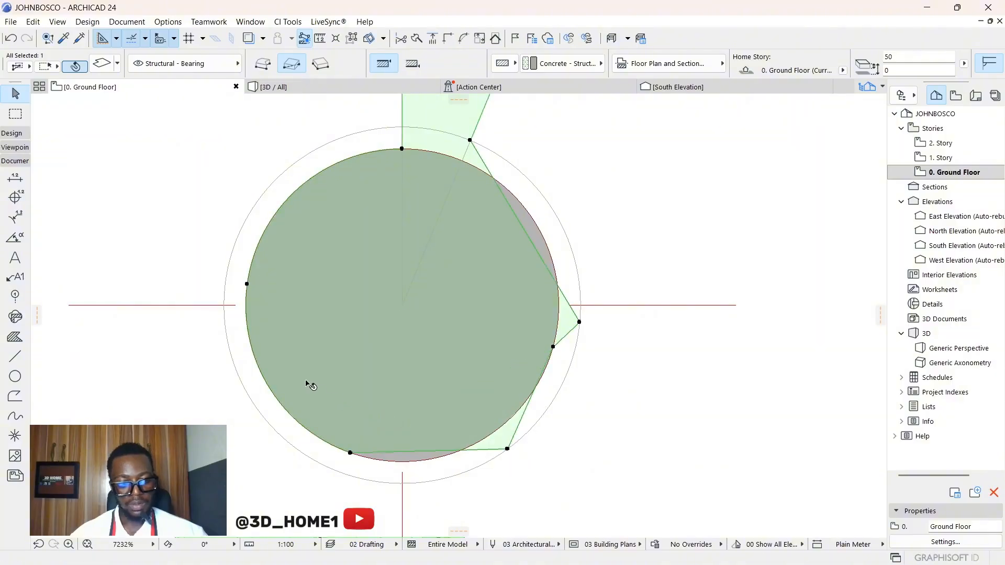
# Straighten the slab's curved lower-left edge and insert a new node from it on the outer circle.
pyautogui.click(256, 355)
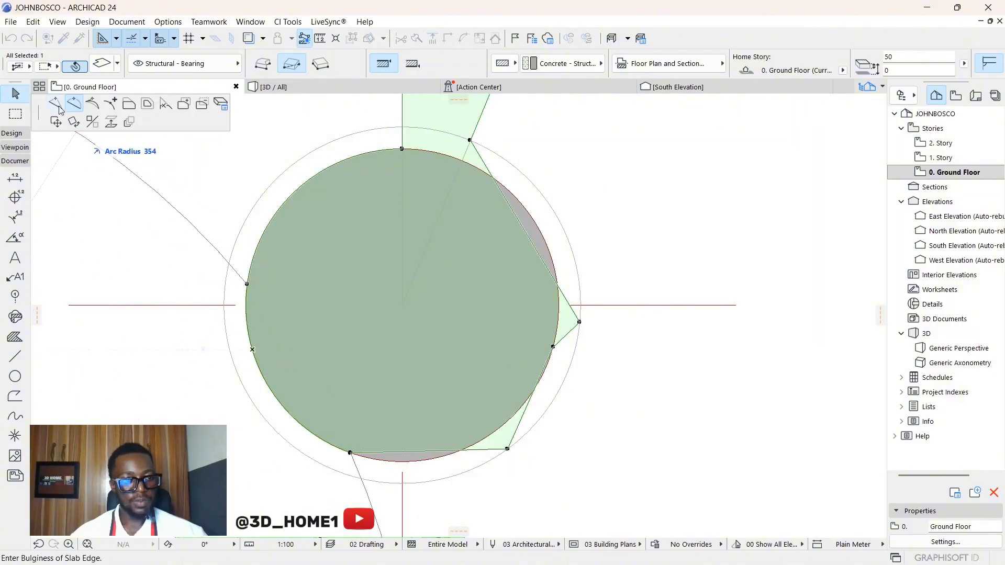
pyautogui.click(57, 107)
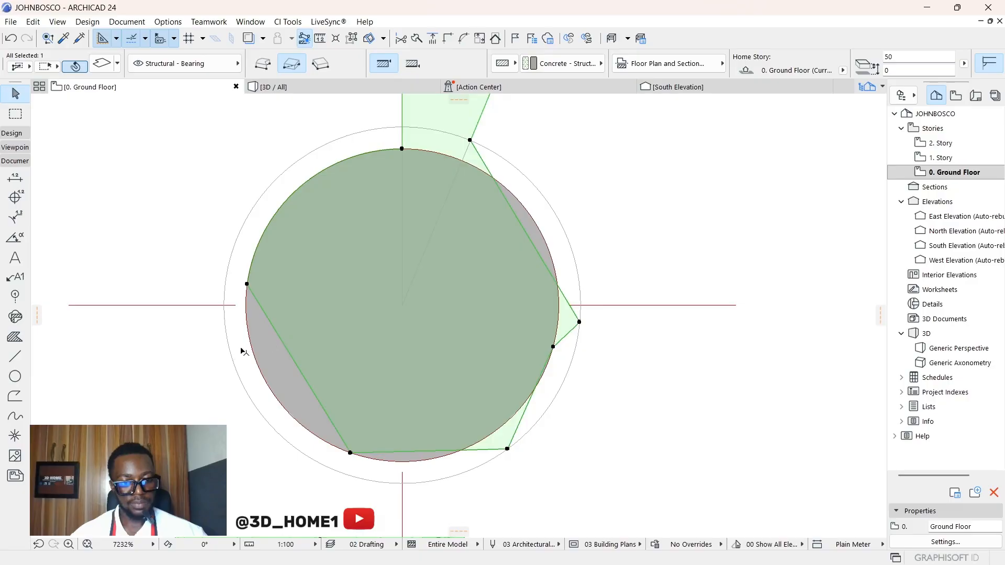
pyautogui.click(280, 339)
pyautogui.click(228, 344)
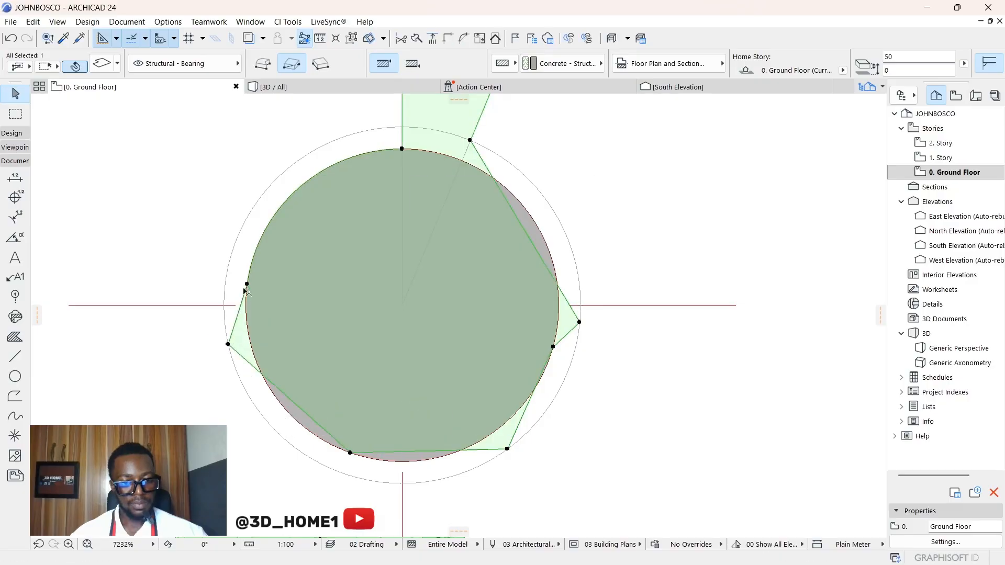
# Straighten the slab's curved upper-left edge and pull a new node from it onto the outer circle.
pyautogui.click(271, 220)
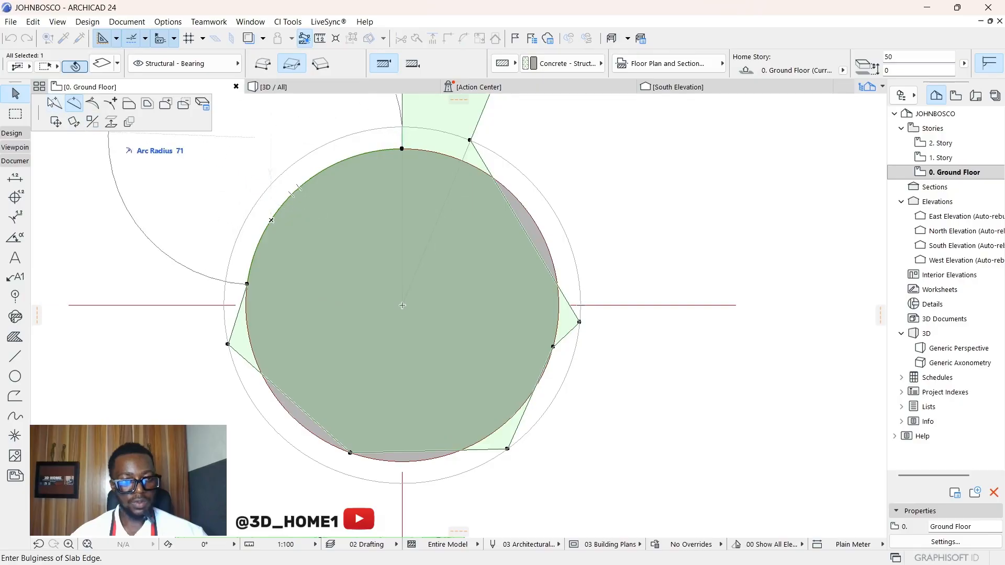
pyautogui.click(51, 103)
pyautogui.click(290, 168)
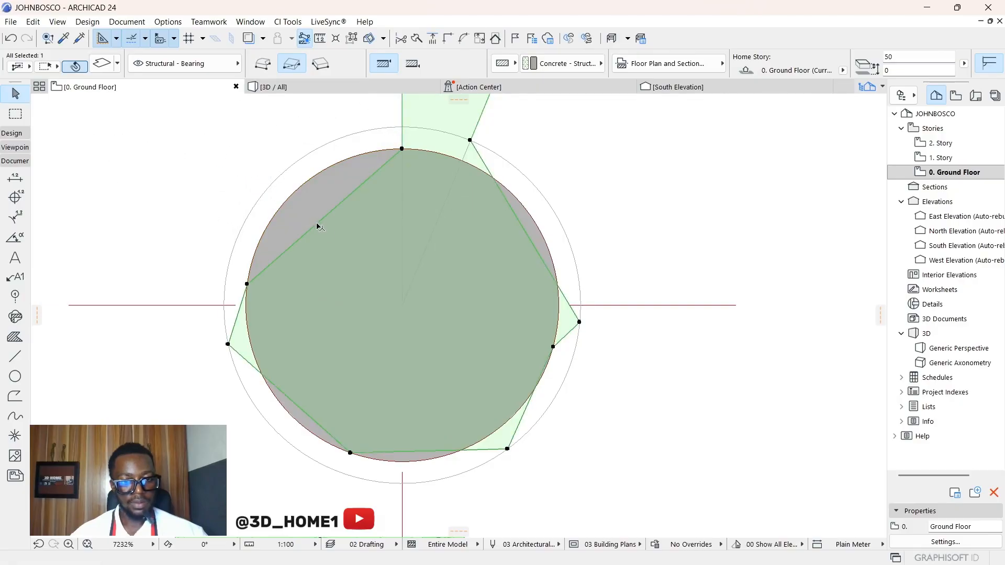
pyautogui.click(316, 226)
pyautogui.click(287, 168)
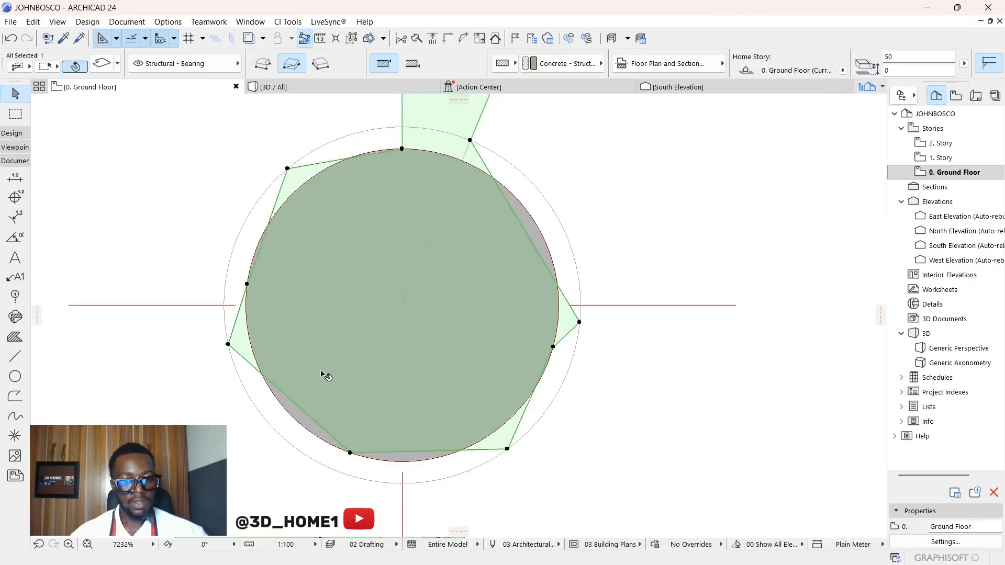
# Move the slab's bottom node outward by 11 and top node by 10 at 90° onto the outer circle, and the right node onto its neighbouring node.
pyautogui.click(350, 453)
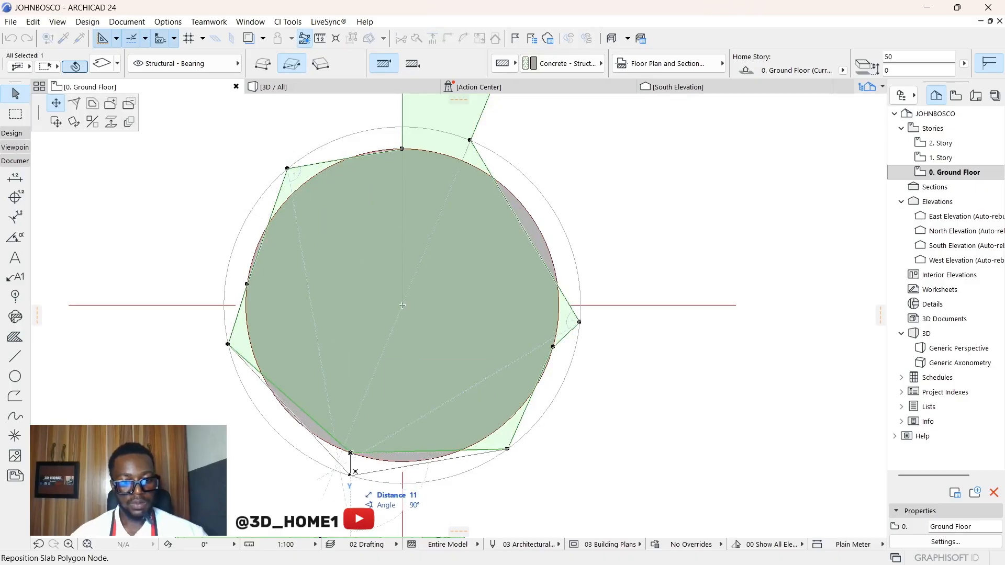
pyautogui.click(350, 476)
pyautogui.click(554, 347)
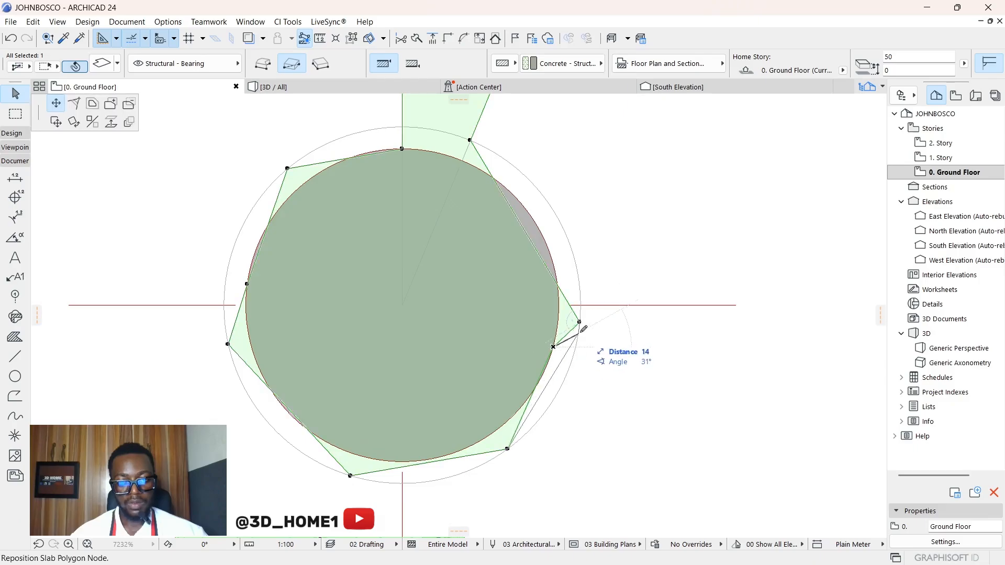
pyautogui.click(579, 322)
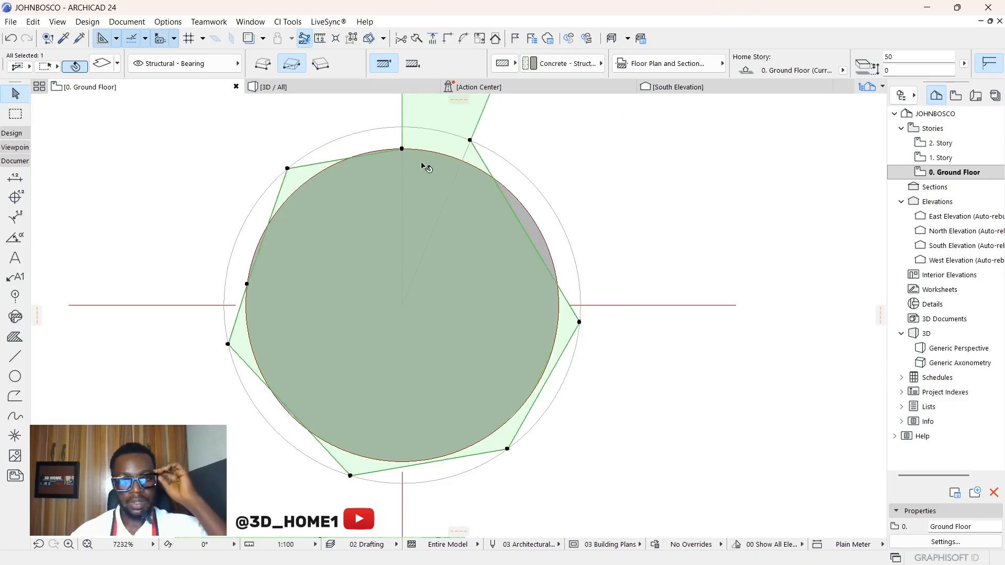
pyautogui.click(402, 149)
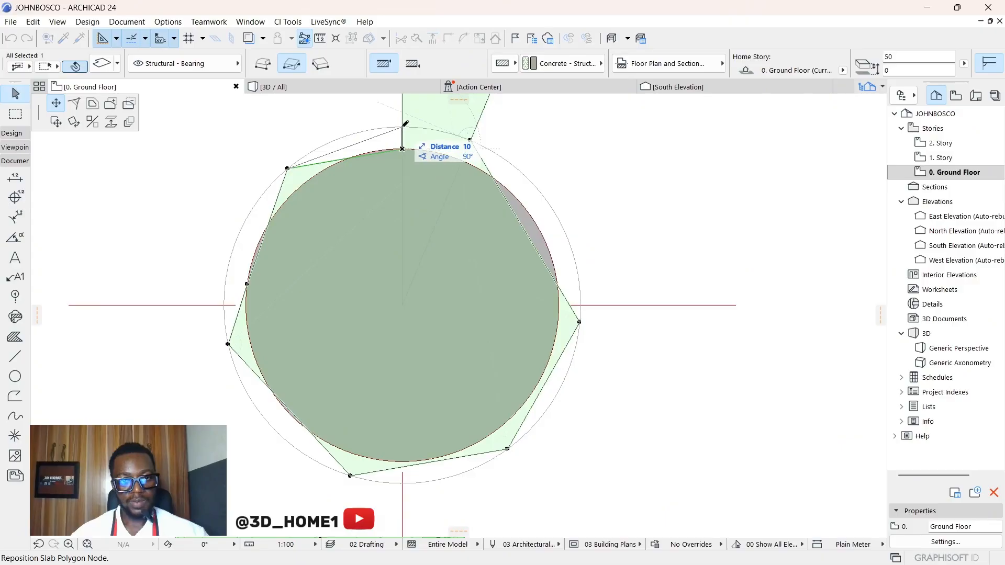
pyautogui.click(401, 127)
# Curve the slab's straight upper-right edge so it follows the outer circle.
pyautogui.scroll(-2, 464, 226)
pyautogui.scroll(2, 464, 226)
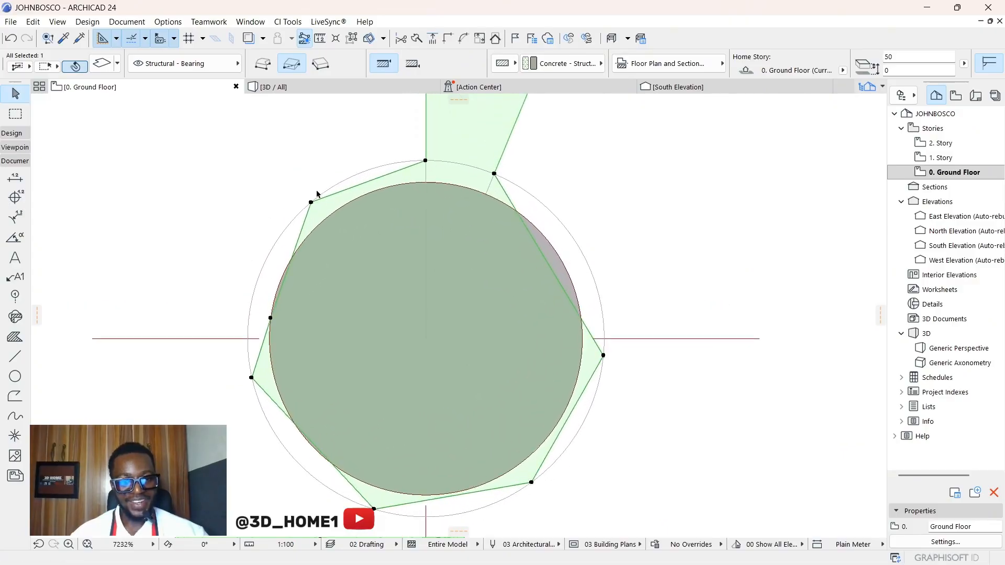
pyautogui.click(538, 250)
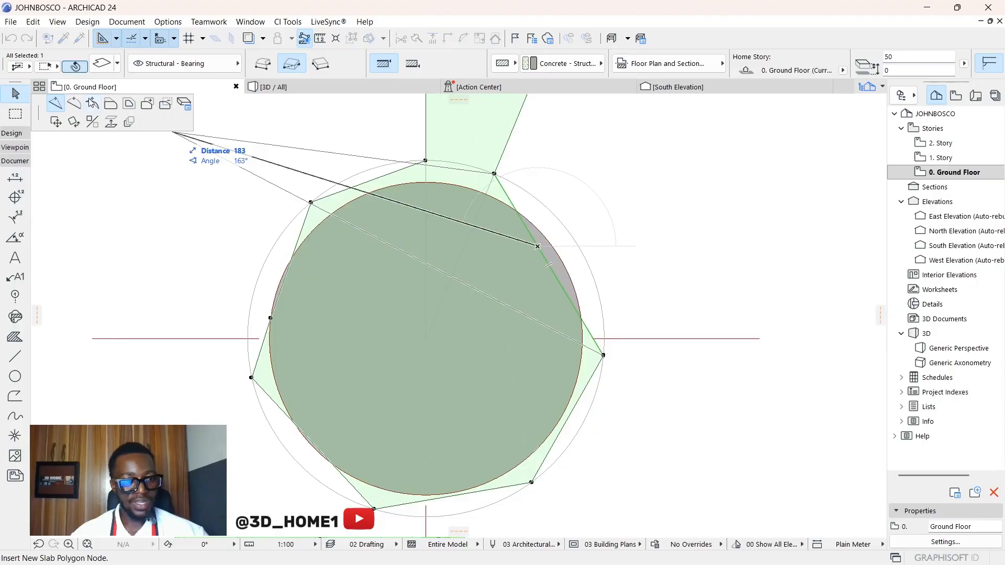
pyautogui.click(73, 105)
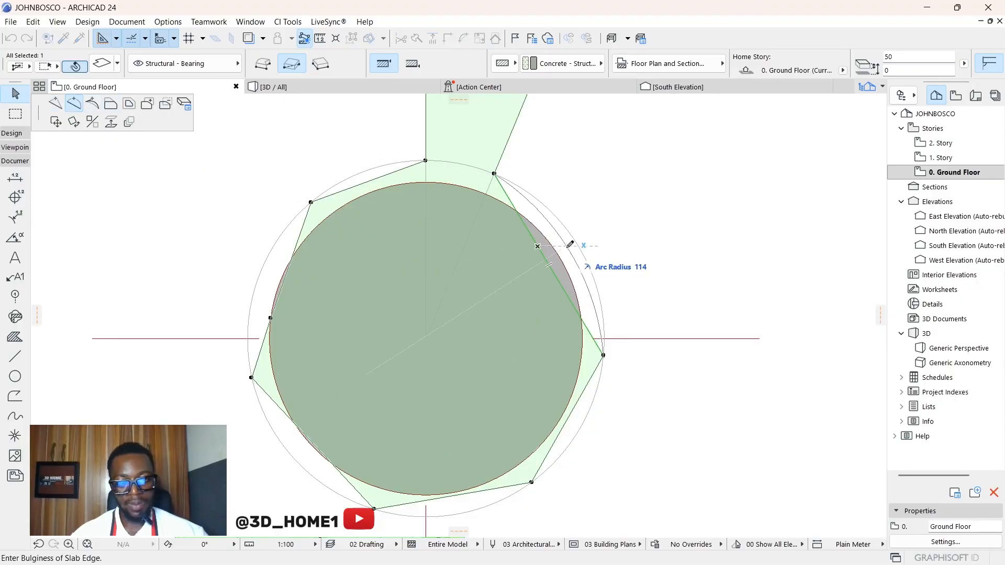
pyautogui.click(587, 294)
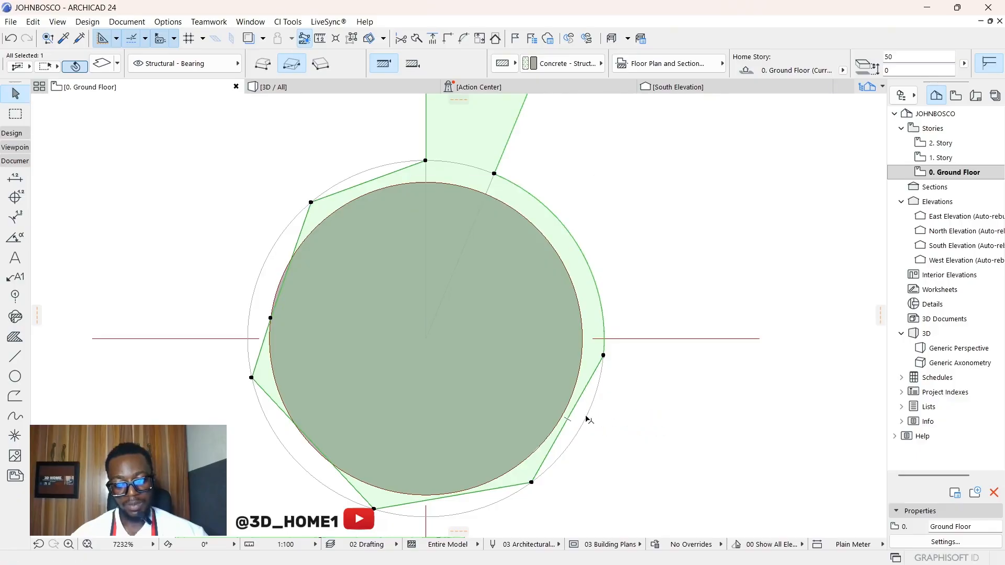
# Curve the slab's lower-right, bottom and lower-left edges along the outer circle, using an arc radius of 85 for the lower-right edge.
pyautogui.scroll(-3, 398, 327)
pyautogui.scroll(3, 464, 357)
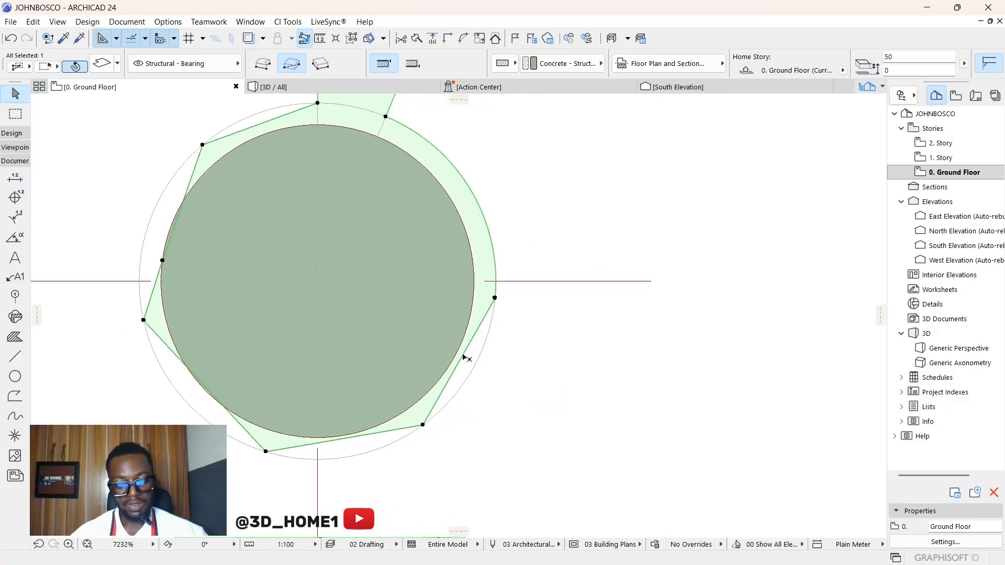
pyautogui.click(467, 359)
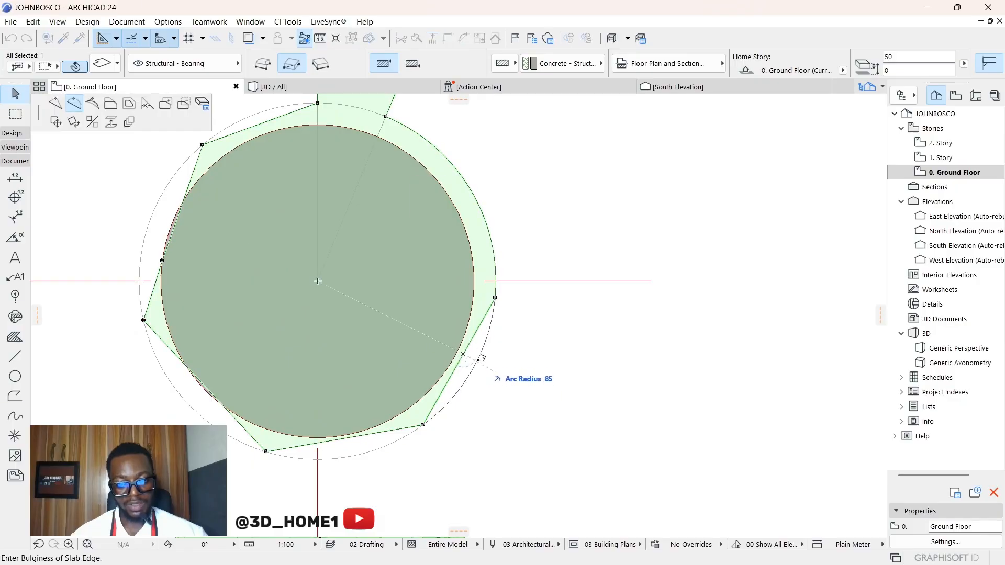
pyautogui.click(482, 358)
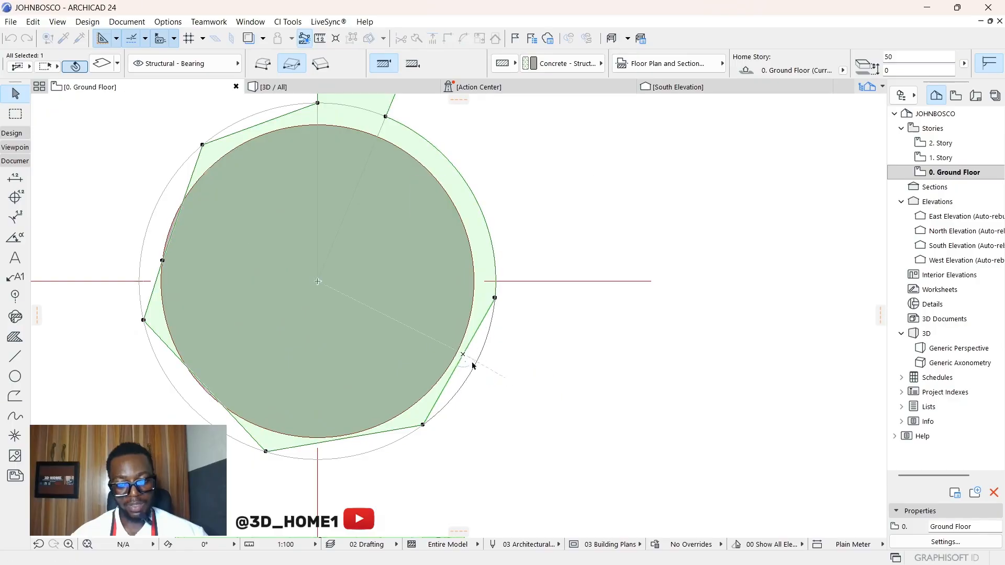
pyautogui.click(380, 436)
pyautogui.click(392, 449)
pyautogui.scroll(-3, 338, 431)
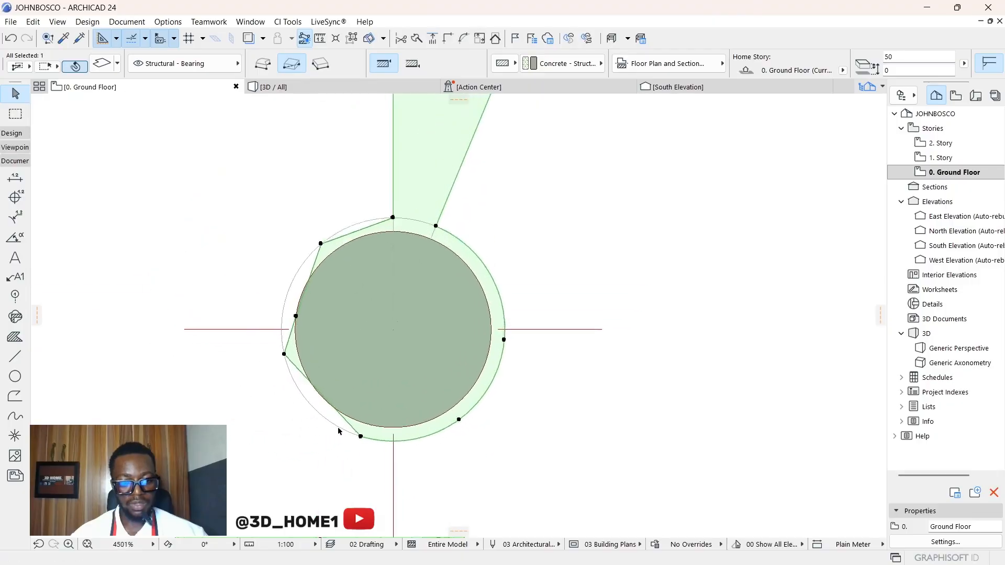
pyautogui.scroll(2, 338, 431)
pyautogui.click(339, 406)
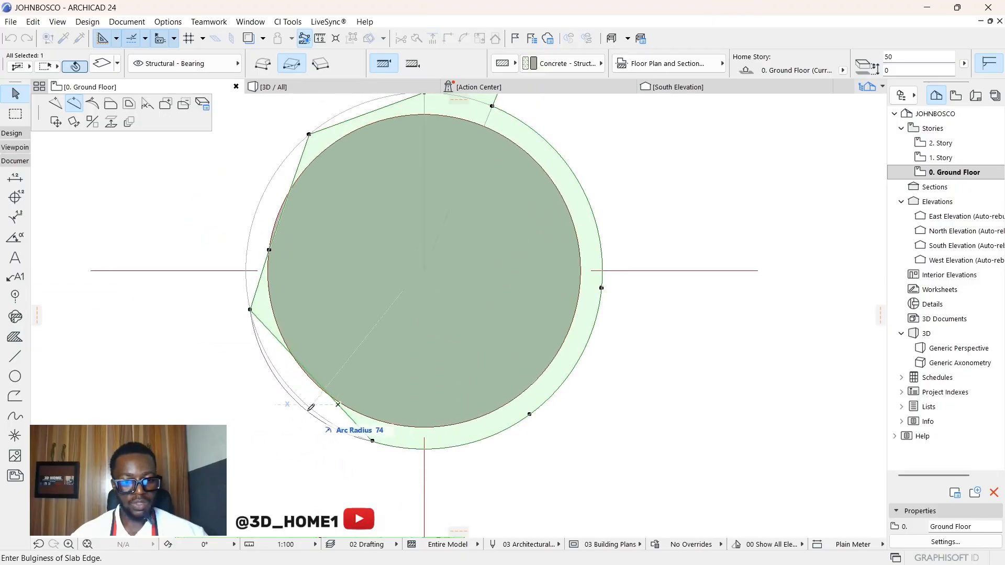
pyautogui.click(313, 404)
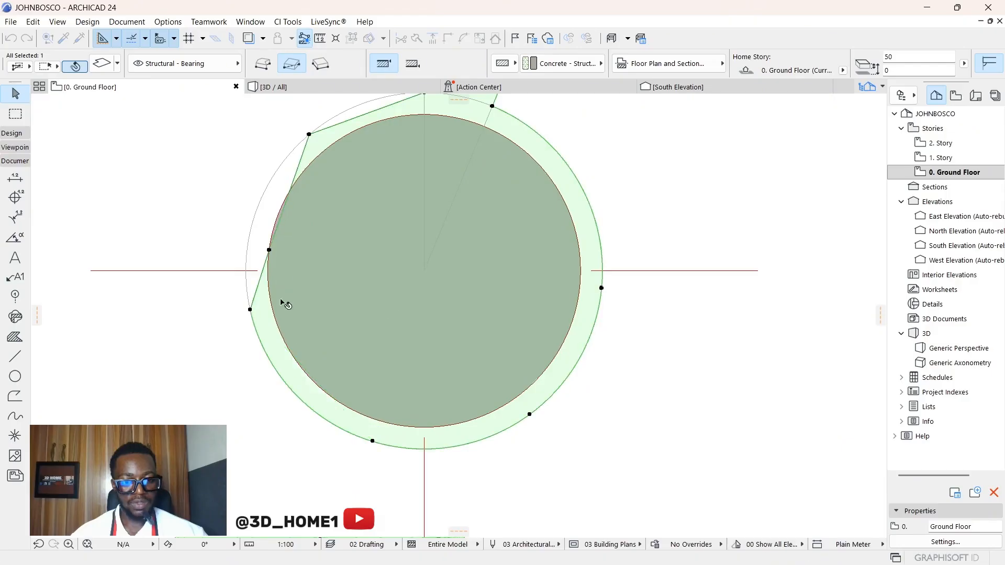
# Move the slab's left node from the grey circle onto the outer circle and curve the short edge below it along that circle.
pyautogui.click(269, 252)
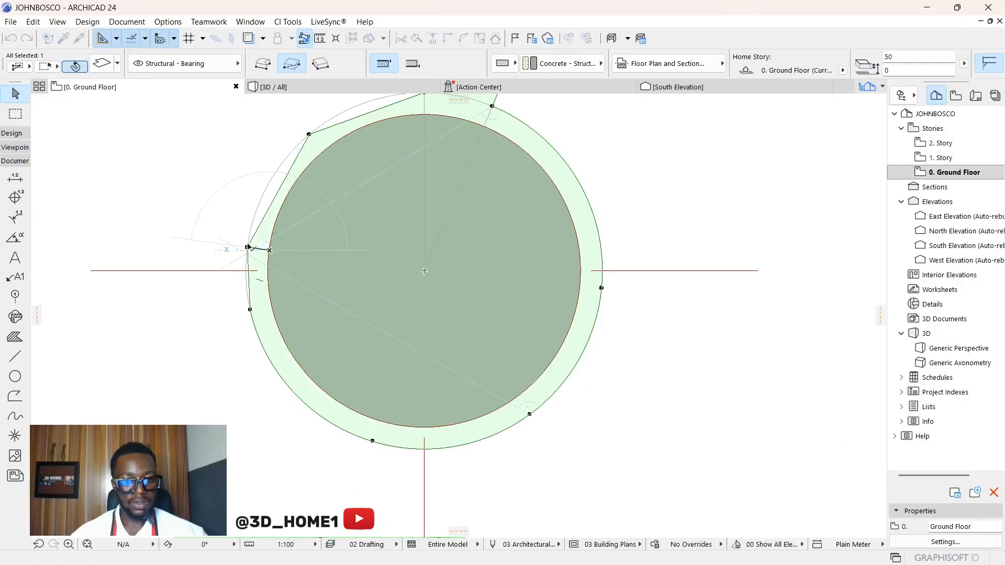
pyautogui.click(248, 247)
pyautogui.click(250, 275)
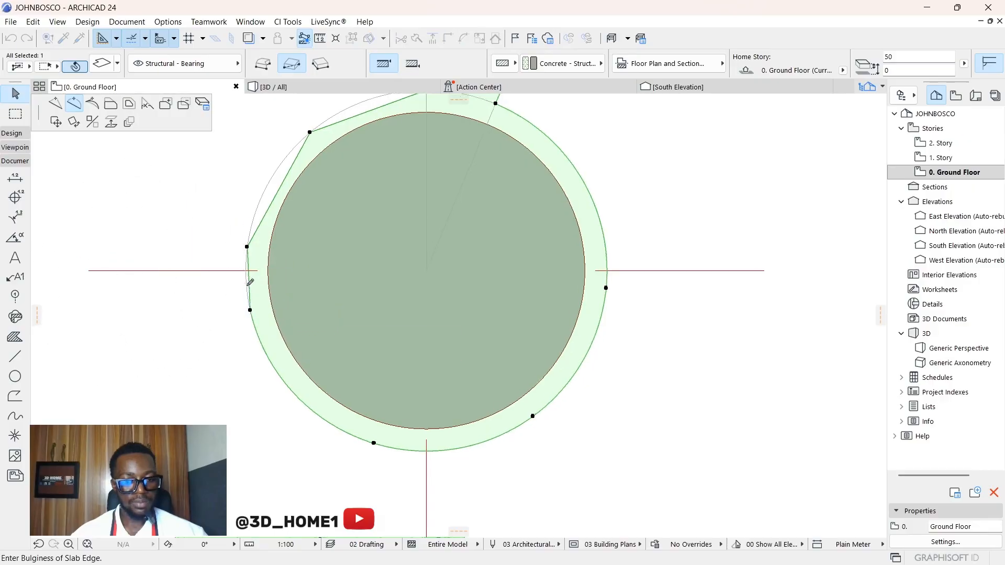
pyautogui.scroll(4, 250, 280)
pyautogui.click(248, 272)
# Curve the slab's two remaining straight upper-left edges so they follow the outer circle.
pyautogui.scroll(-5, 248, 272)
pyautogui.scroll(4, 276, 314)
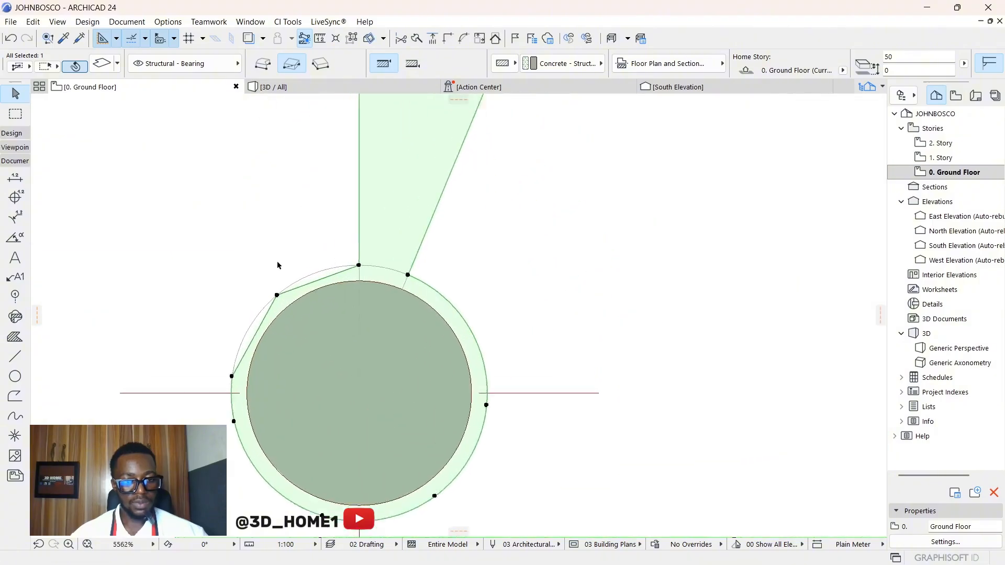
pyautogui.click(268, 336)
pyautogui.click(257, 330)
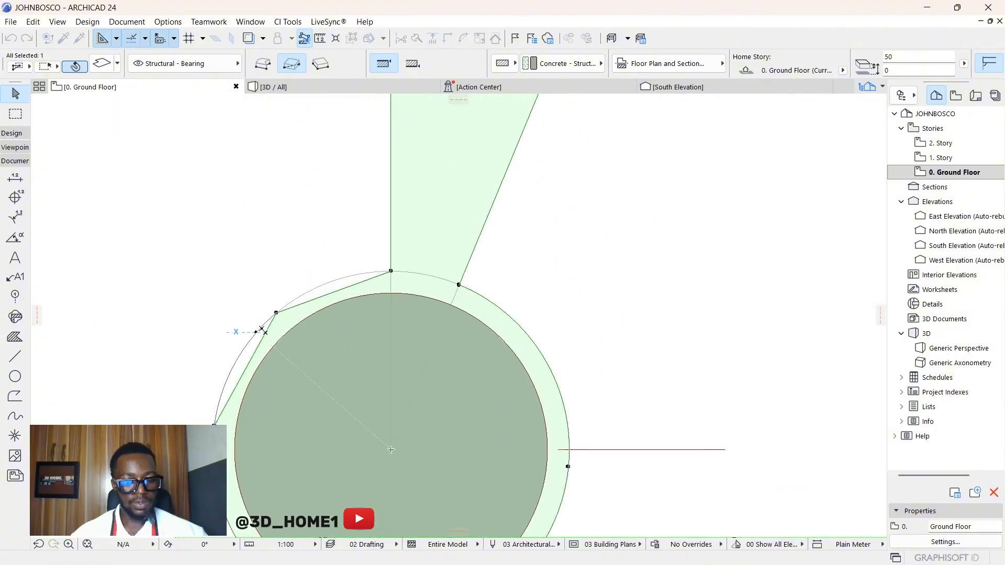
pyautogui.click(310, 301)
pyautogui.click(317, 287)
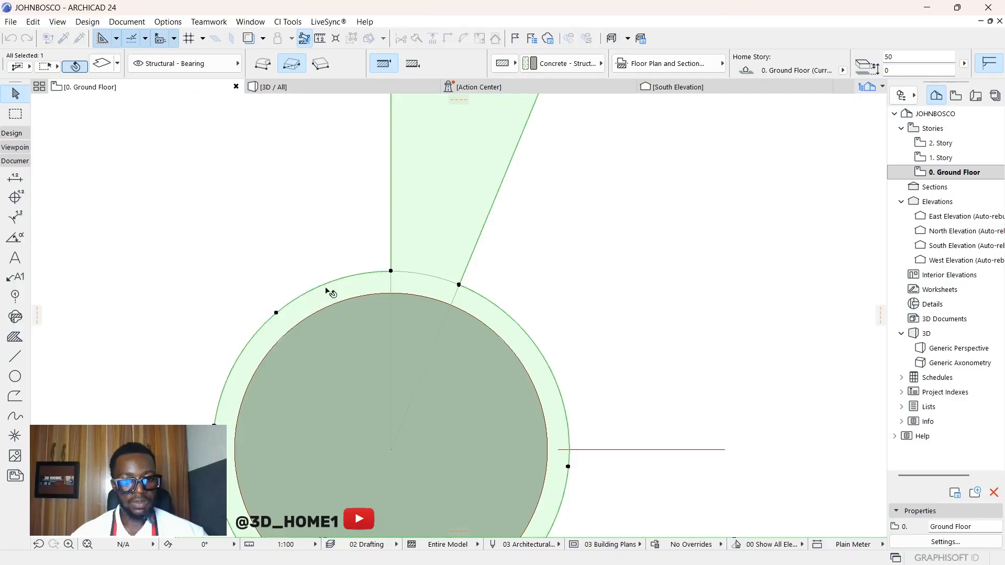
# Examine the slab's outline around the outer circle and the whole tread wedge.
pyautogui.scroll(-5, 375, 278)
pyautogui.scroll(3, 384, 324)
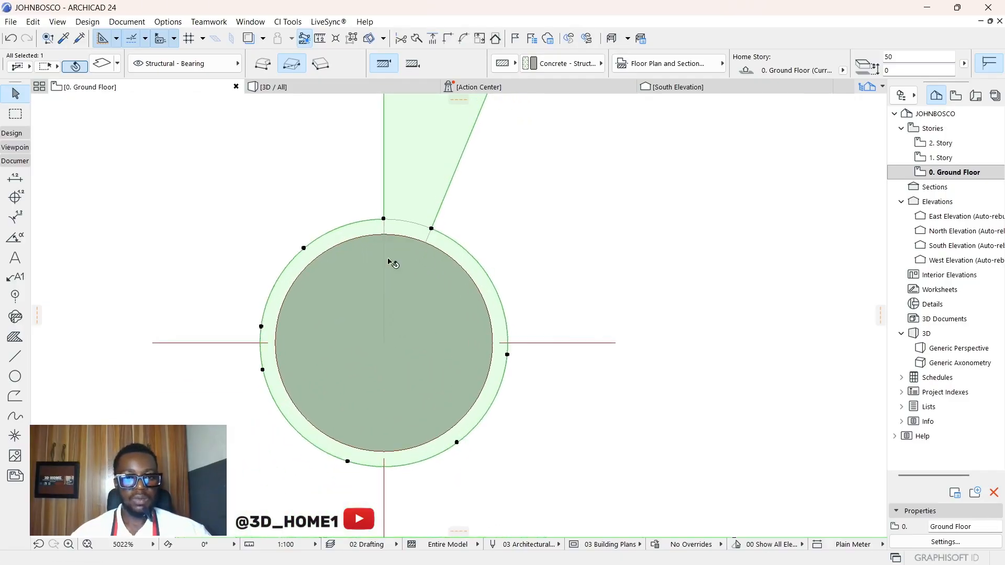
pyautogui.scroll(-3, 340, 292)
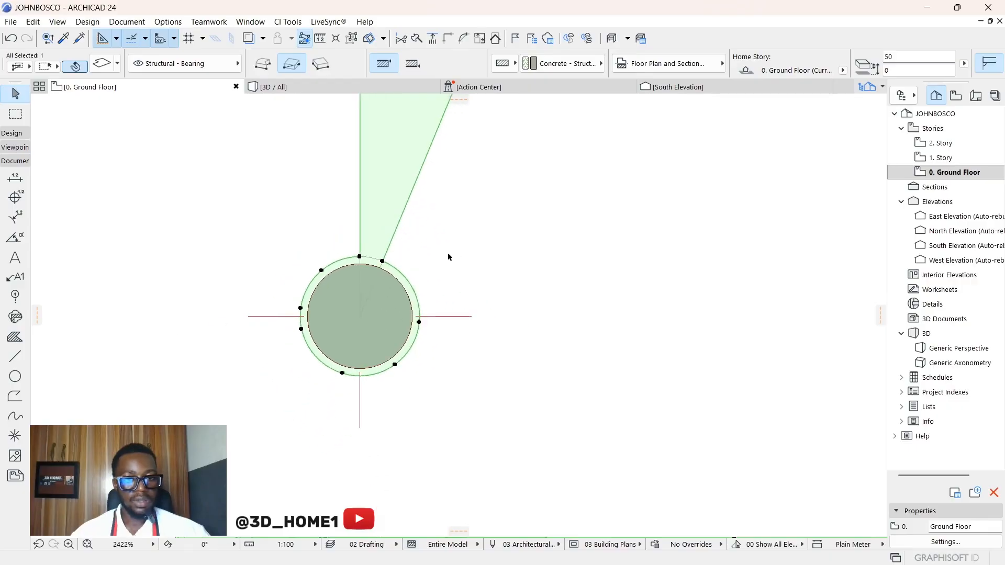
pyautogui.scroll(-2, 453, 278)
pyautogui.click(452, 402)
pyautogui.scroll(-2, 452, 402)
pyautogui.click(445, 287)
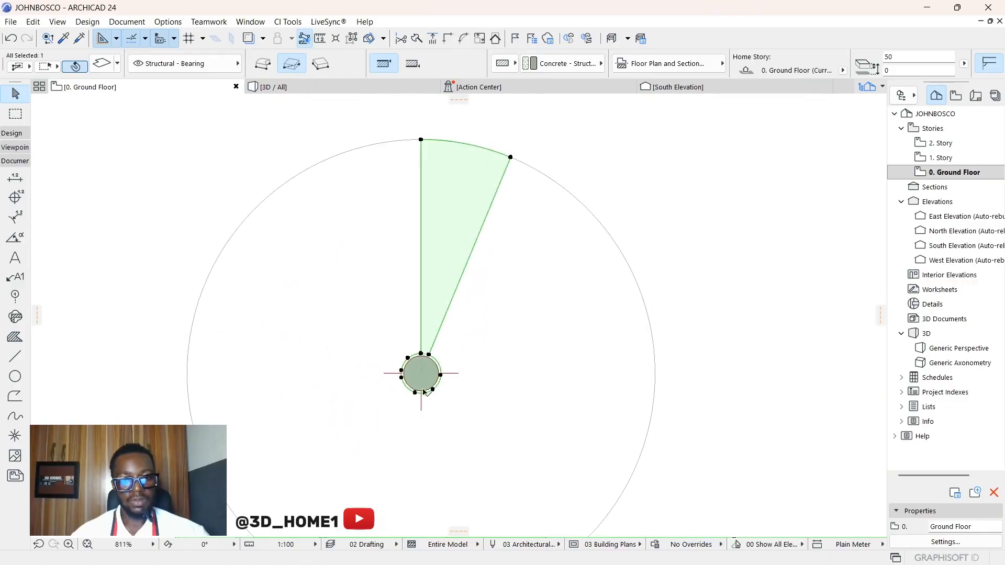
pyautogui.scroll(7, 456, 303)
pyautogui.scroll(-3, 418, 333)
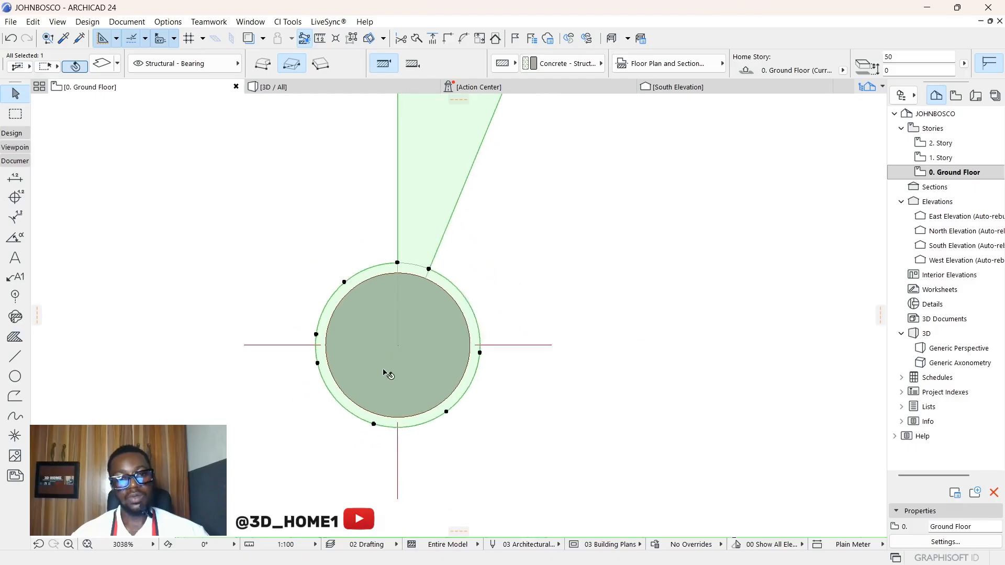
# Cut a rectangular hole in the selected slab inside the grey circle with the Slab tool.
pyautogui.scroll(2, 399, 287)
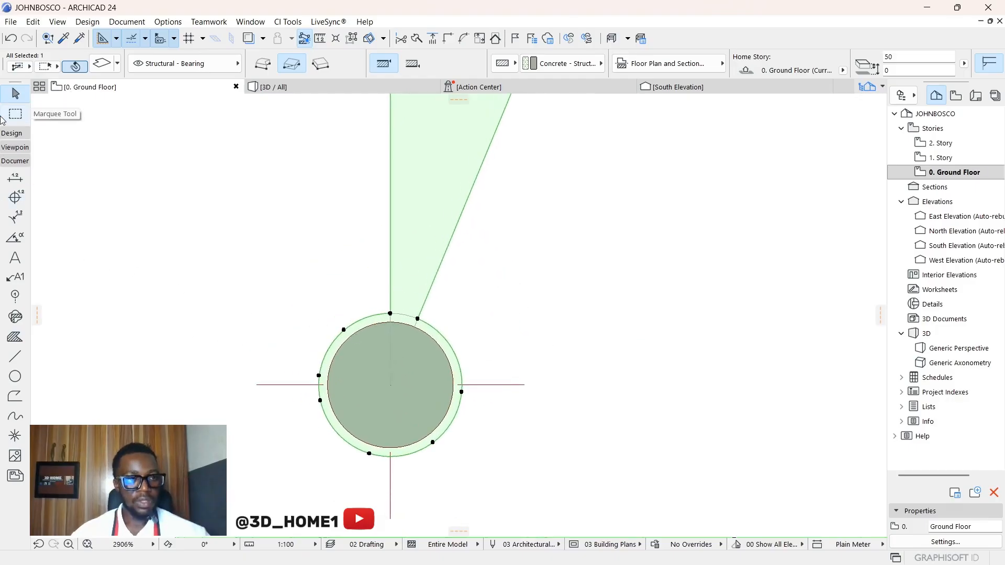
pyautogui.click(10, 134)
pyautogui.click(15, 217)
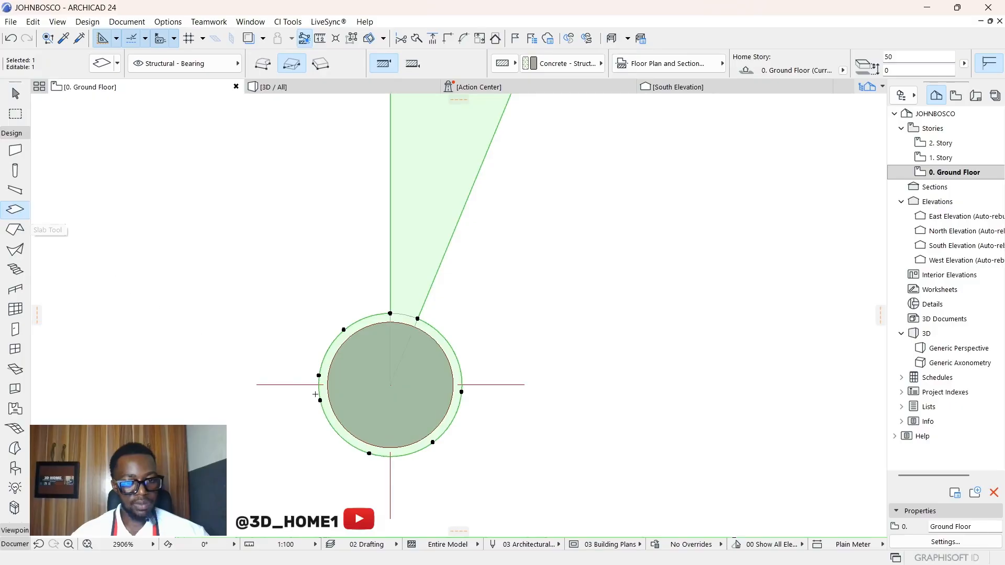
pyautogui.scroll(2, 319, 392)
pyautogui.click(412, 365)
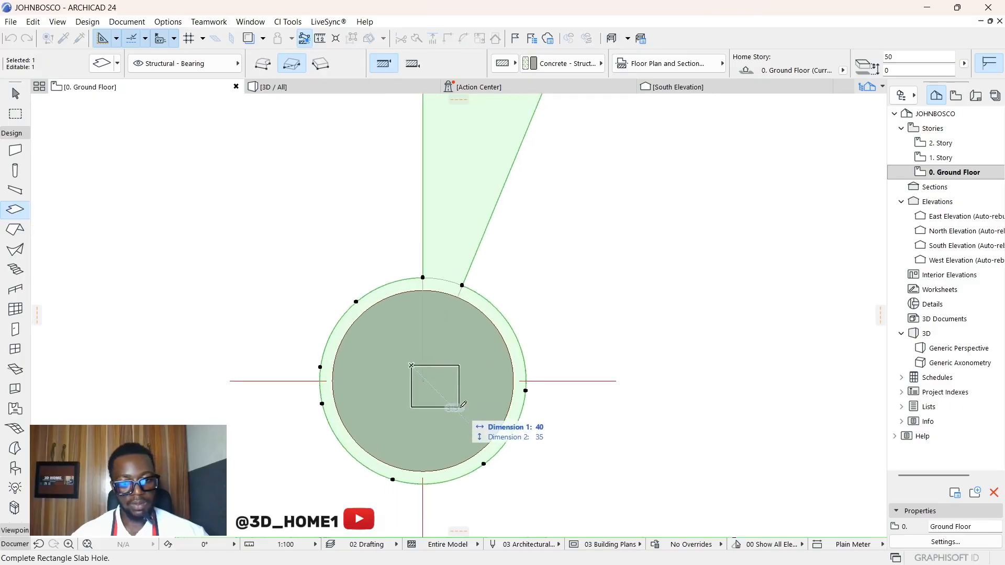
pyautogui.click(499, 424)
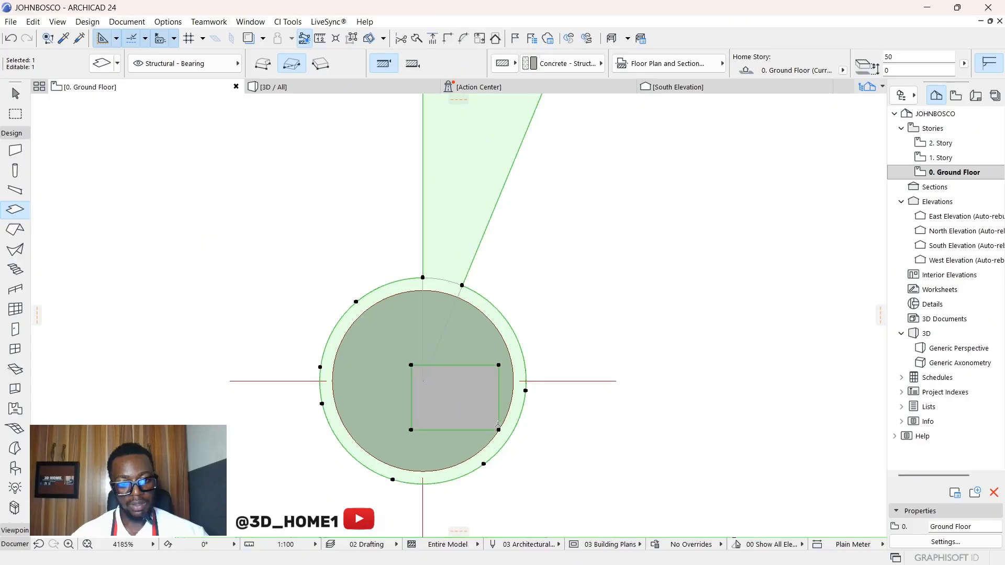
# Add a node to the hole's top edge and place it on the grey circle, then move the hole's upper-right corner onto that circle.
pyautogui.scroll(4, 513, 375)
pyautogui.keyDown('shift'); pyautogui.click(459, 369); pyautogui.keyUp('shift')
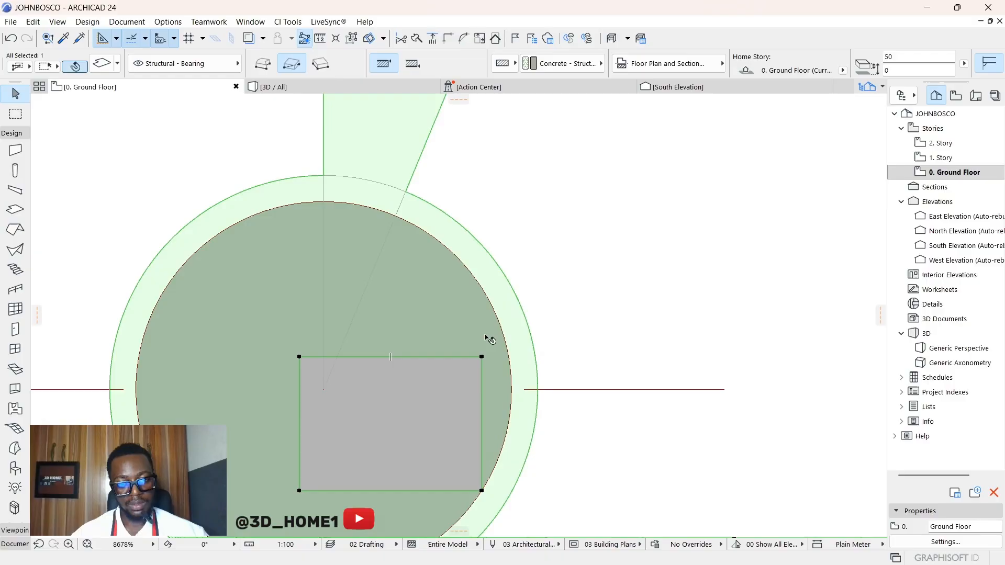
pyautogui.click(468, 357)
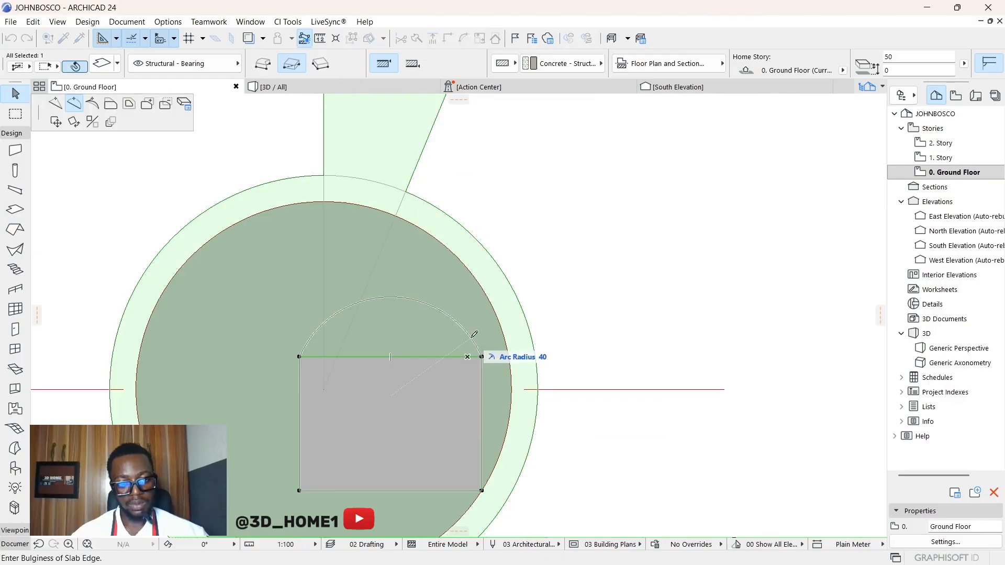
pyautogui.click(439, 241)
pyautogui.click(482, 358)
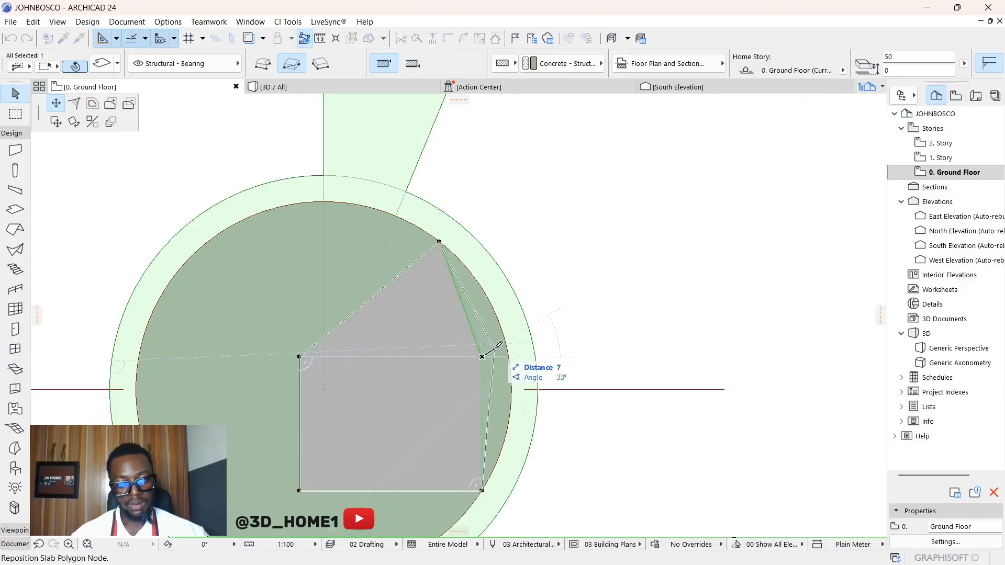
pyautogui.click(505, 344)
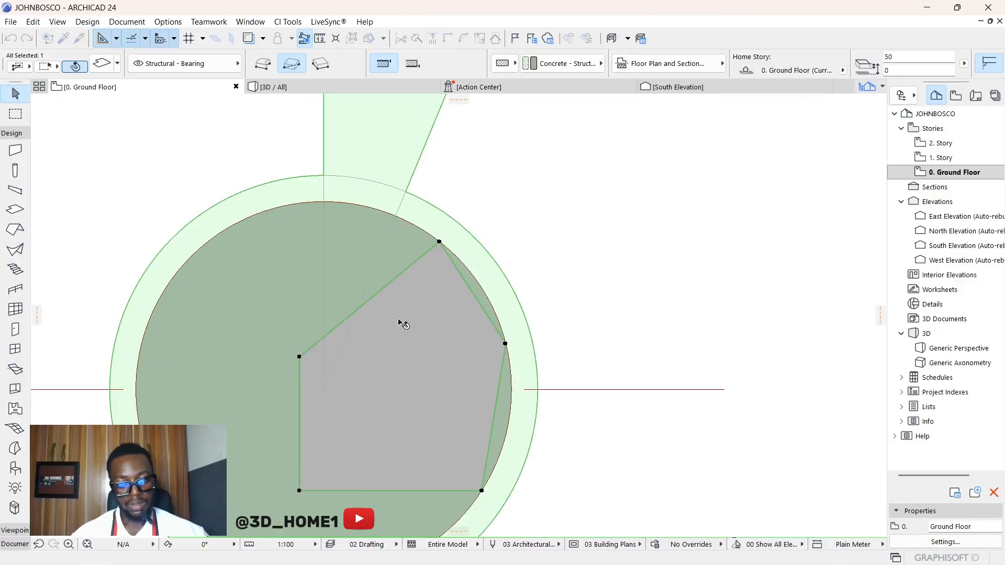
# Move the hole's two left corners onto the grey circle and add a node between them on the circle's lower-left side.
pyautogui.click(299, 358)
pyautogui.click(198, 251)
pyautogui.scroll(-1, 280, 269)
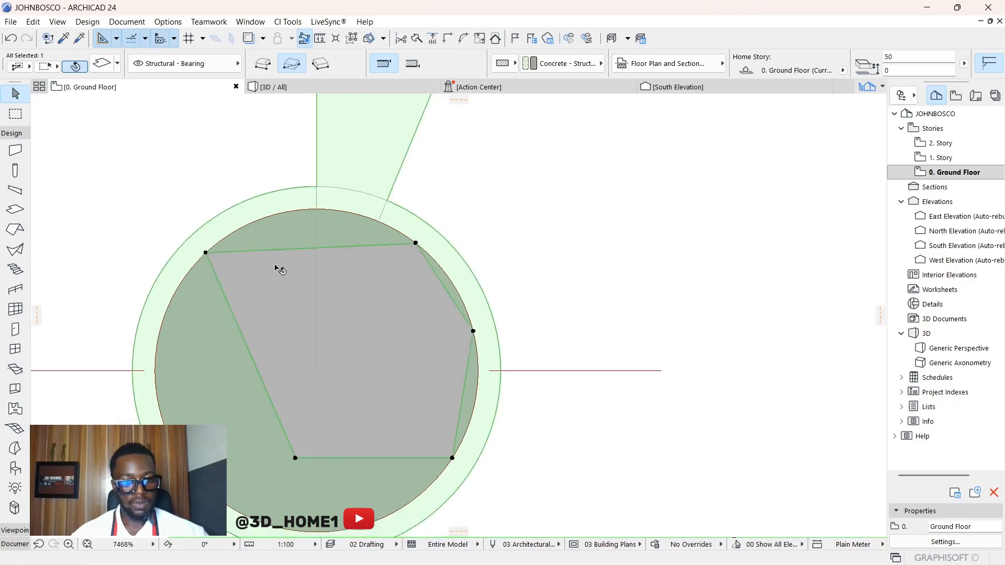
pyautogui.scroll(1, 285, 323)
pyautogui.click(277, 324)
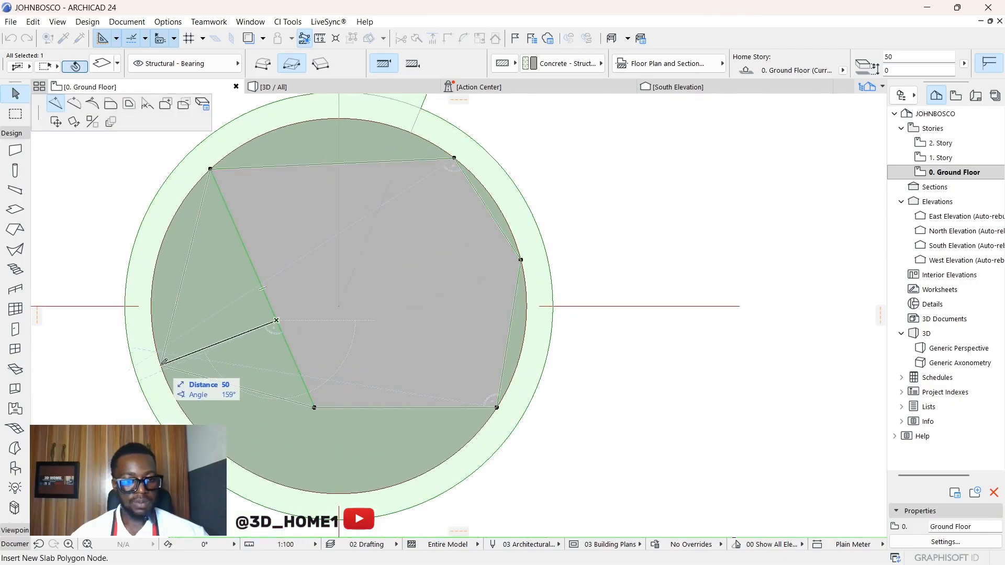
pyautogui.click(161, 365)
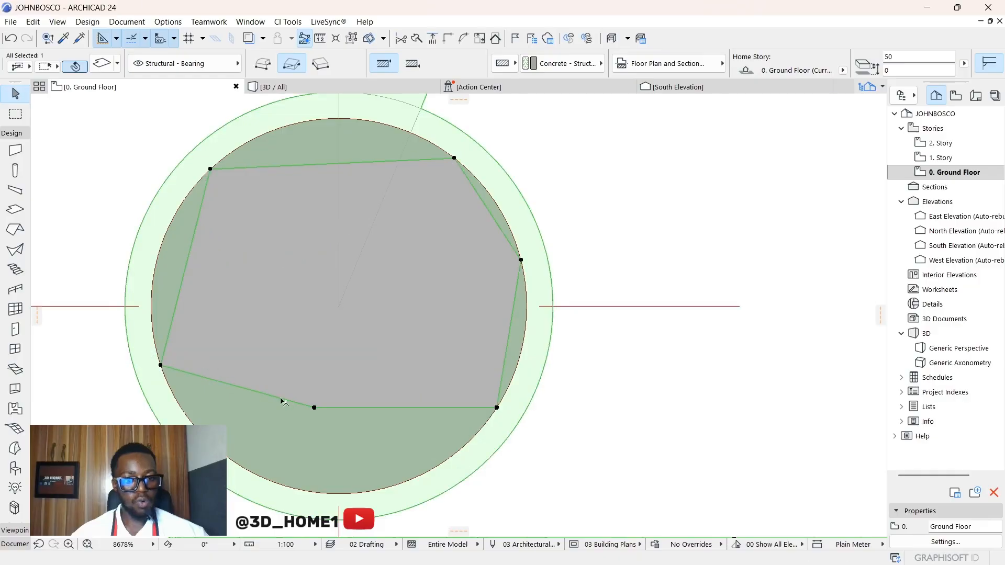
pyautogui.click(314, 408)
pyautogui.click(323, 492)
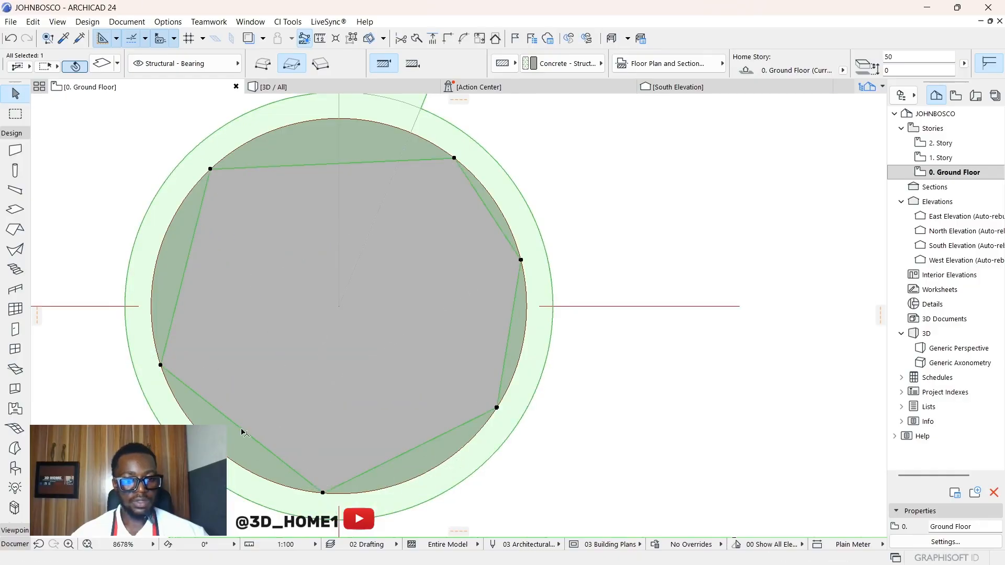
# Curve the hole's lower-left, left and top edges so they follow the grey circle.
pyautogui.click(242, 432)
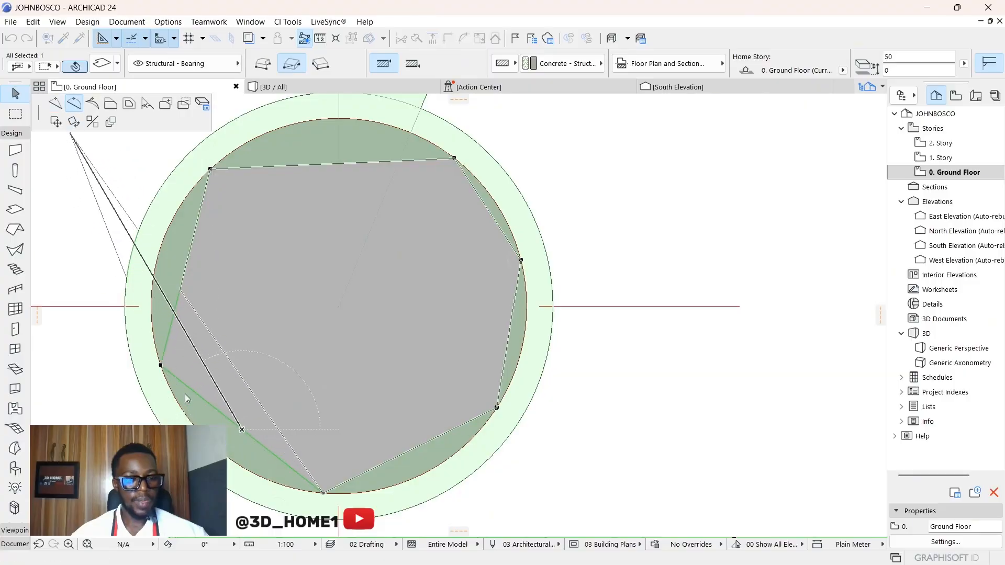
pyautogui.click(220, 439)
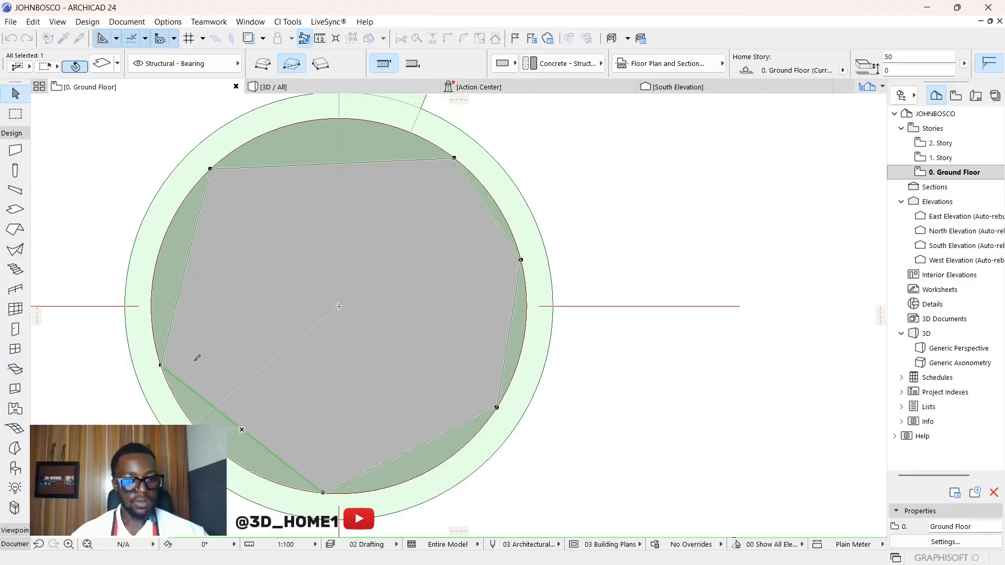
pyautogui.click(187, 272)
pyautogui.click(159, 252)
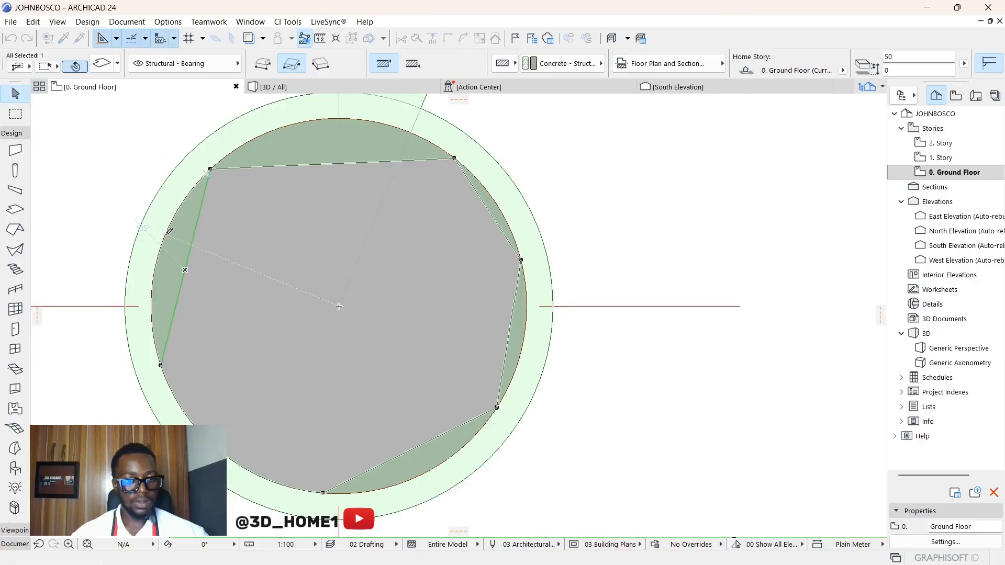
pyautogui.click(309, 166)
pyautogui.click(316, 121)
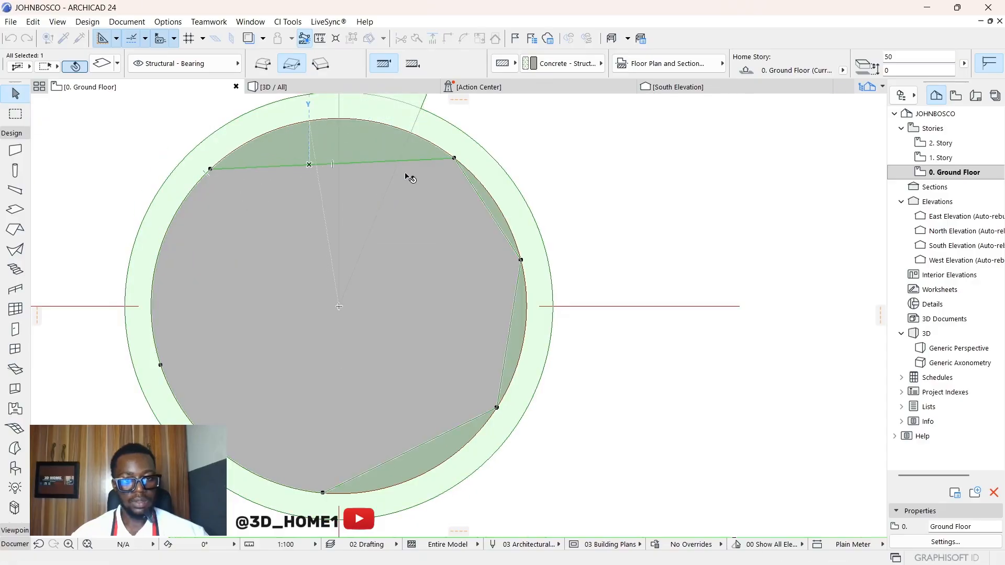
# Curve the hole's three remaining straight edges on the right side along the grey circle.
pyautogui.click(487, 211)
pyautogui.click(498, 262)
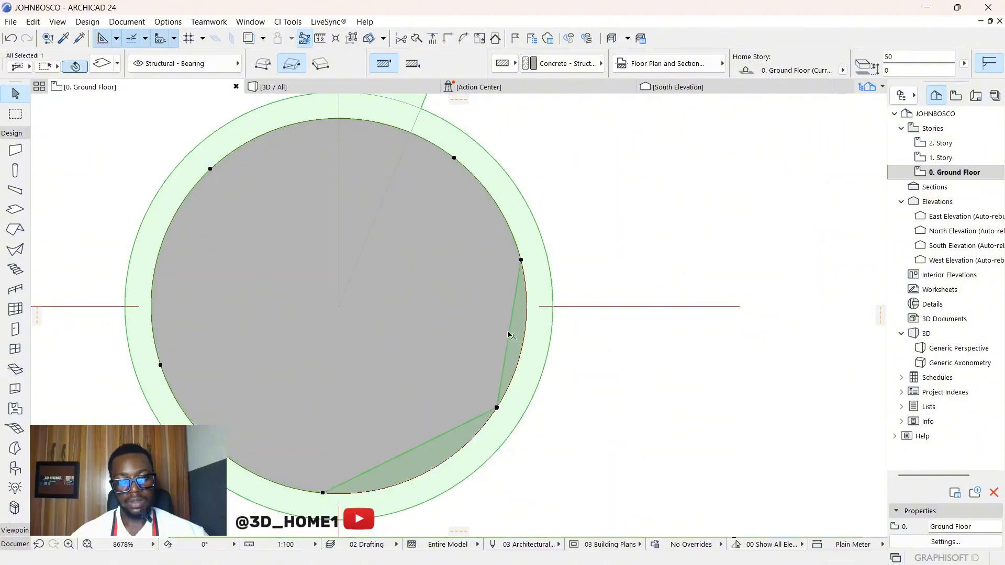
pyautogui.click(511, 335)
pyautogui.click(527, 333)
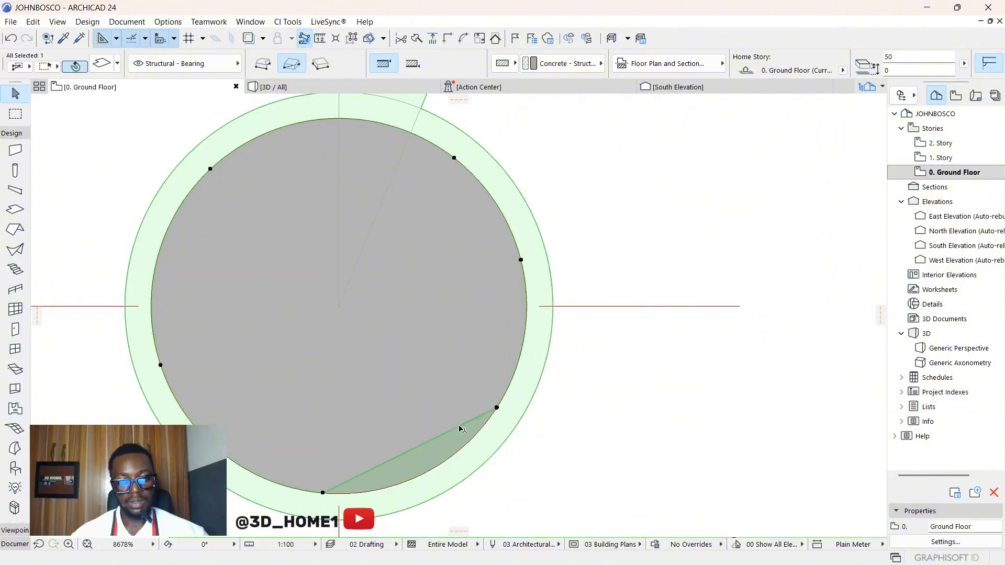
pyautogui.click(463, 453)
pyautogui.click(465, 449)
pyautogui.scroll(-5, 416, 470)
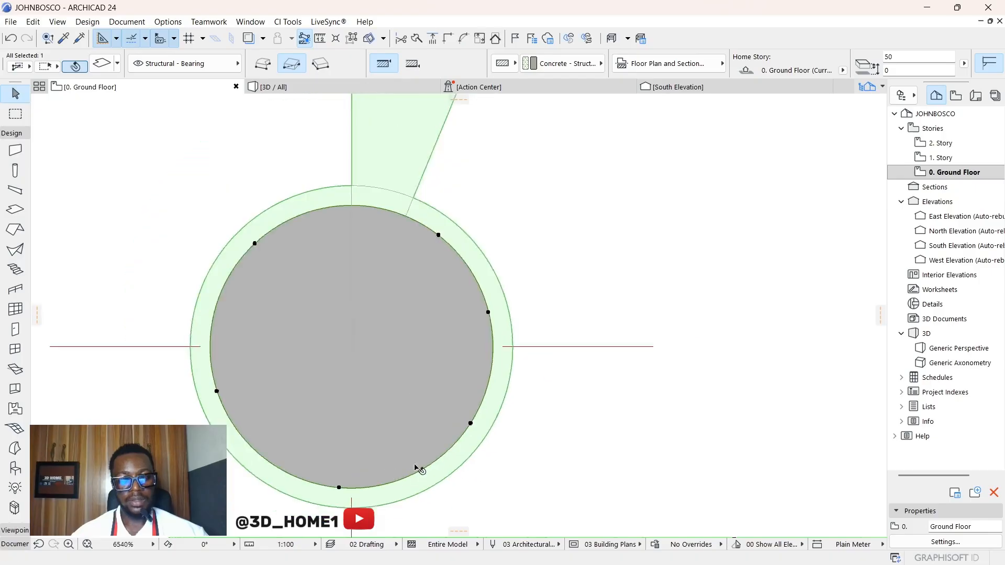
# Move the slab node at the wedge's left inner corner slightly left along the outer circle and fit the adjoining arc to that circle.
pyautogui.scroll(7, 378, 311)
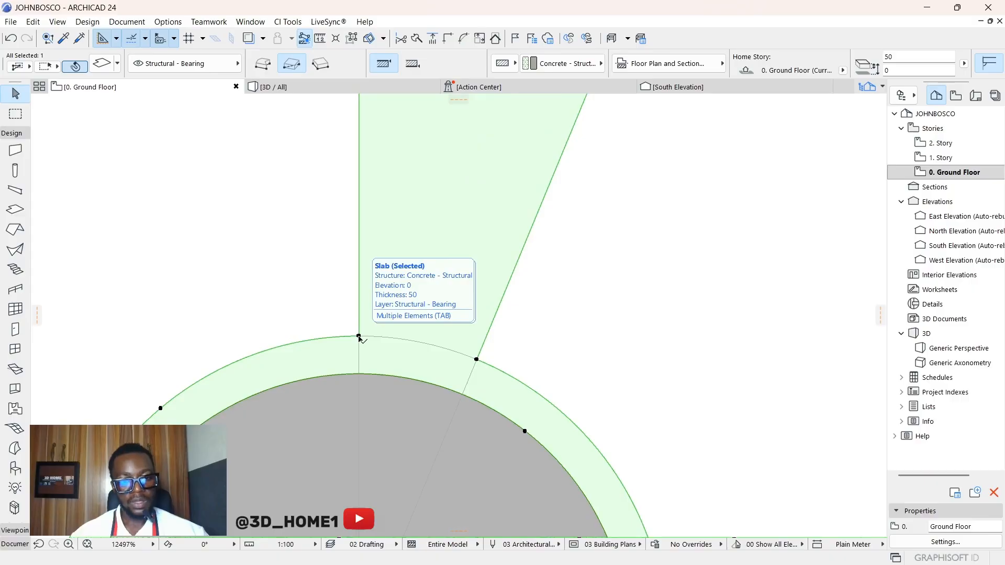
pyautogui.click(359, 338)
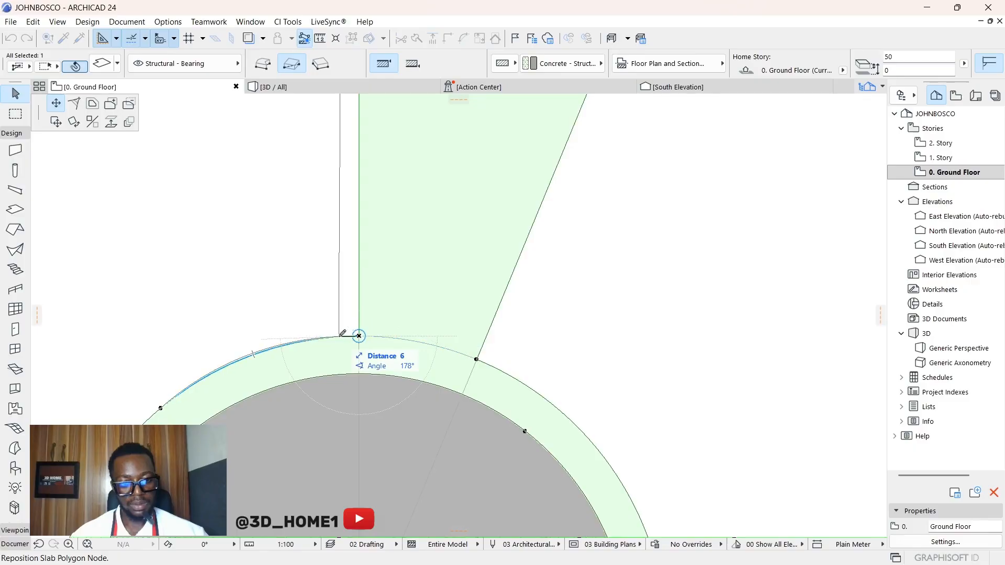
pyautogui.click(350, 333)
pyautogui.scroll(5, 283, 352)
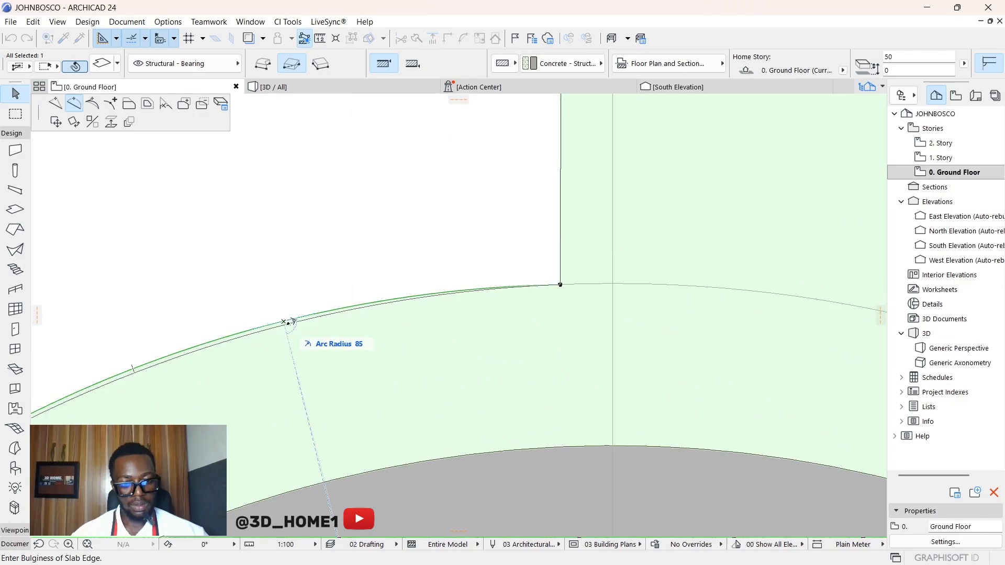
pyautogui.scroll(-3, 268, 335)
pyautogui.scroll(-2, 270, 335)
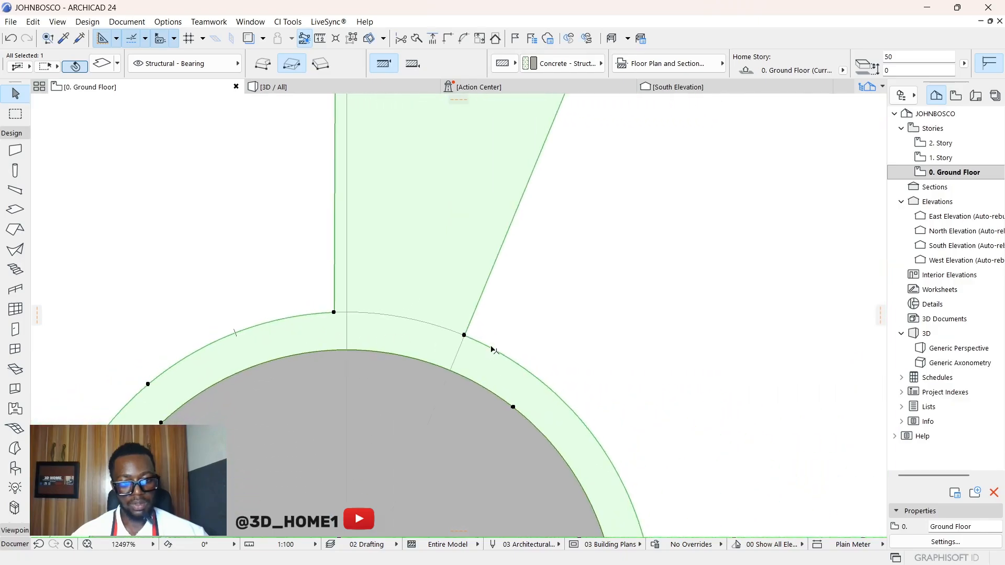
# Move the wedge's right inner node slightly outward along the outer circle, adjust the arc beside it, and deselect the slab.
pyautogui.scroll(2, 494, 350)
pyautogui.click(445, 328)
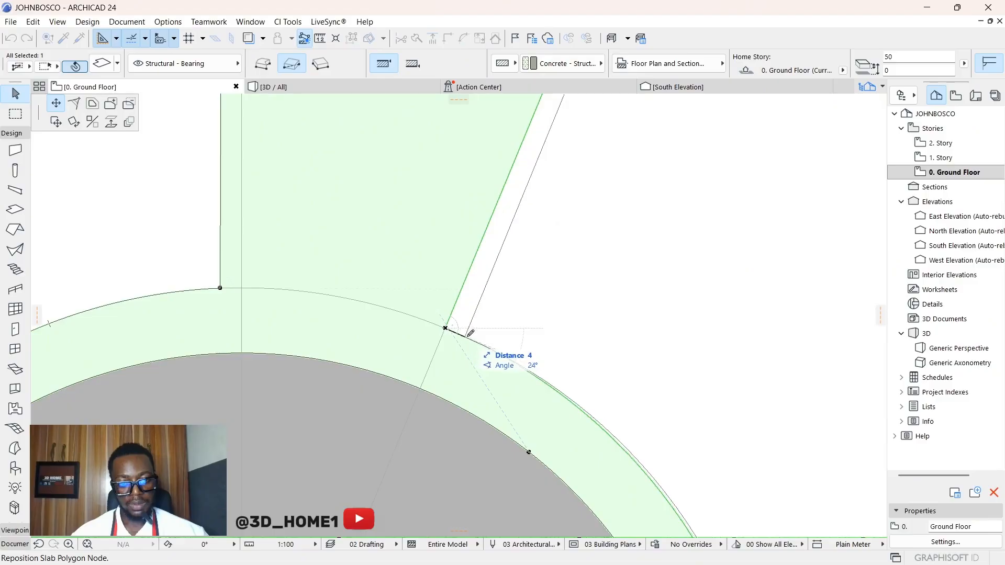
pyautogui.scroll(-2, 468, 335)
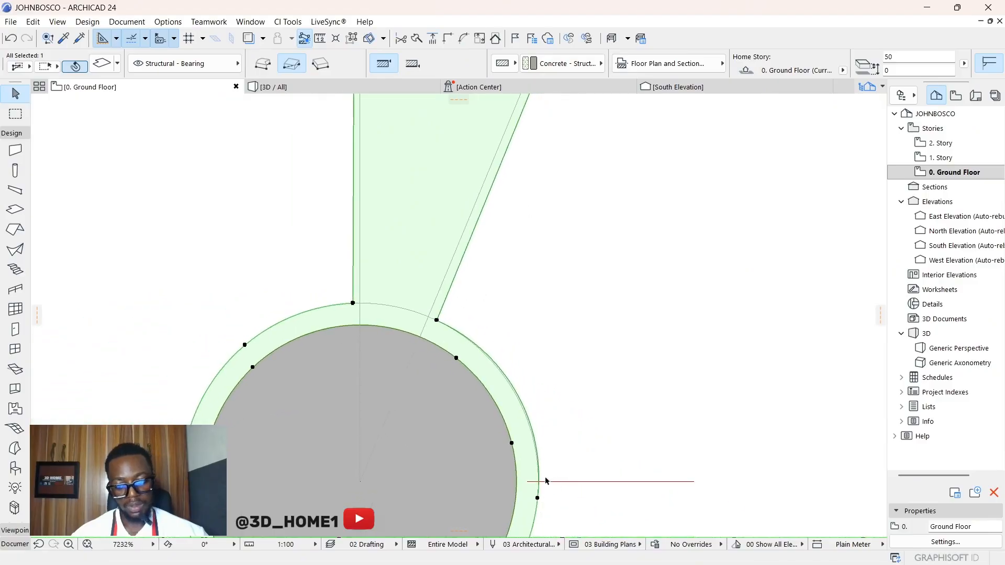
pyautogui.scroll(1, 493, 351)
pyautogui.click(498, 336)
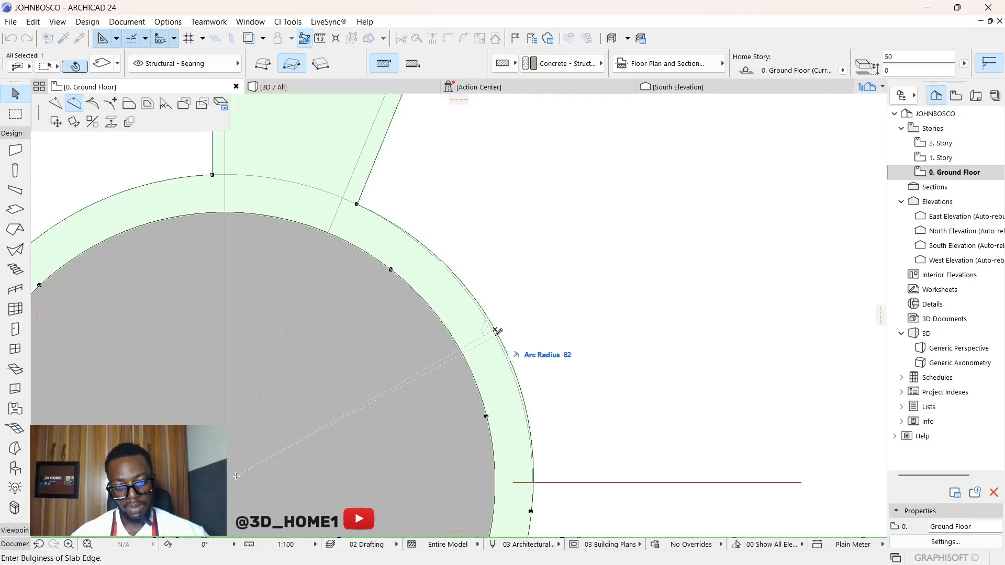
pyautogui.press('Escape')
pyautogui.scroll(1, 499, 341)
pyautogui.scroll(1, 499, 341)
pyautogui.click(498, 338)
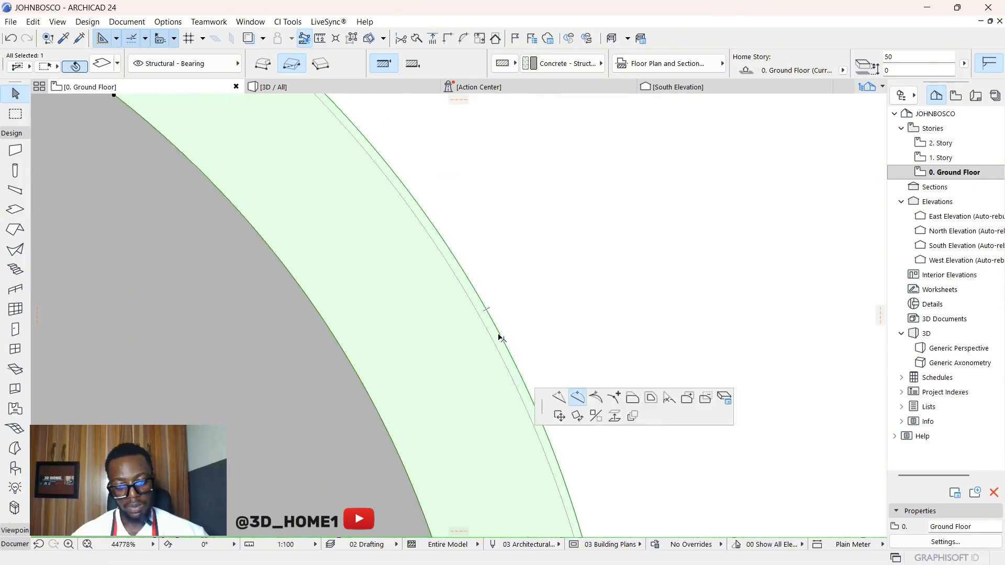
pyautogui.scroll(2, 500, 339)
pyautogui.scroll(-8, 526, 350)
pyautogui.click(530, 303)
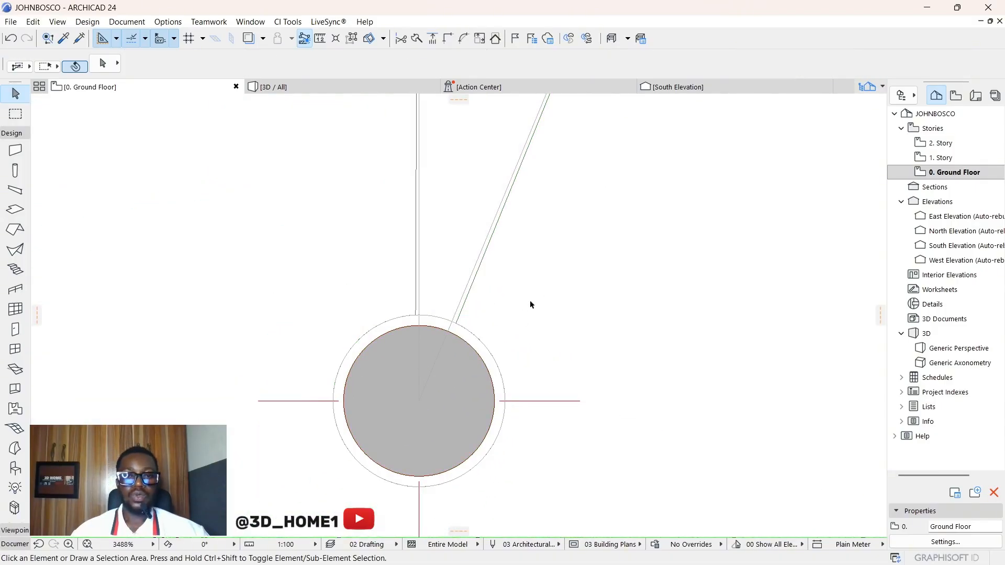
# Examine the tread and its ring around the base of the black column in the 3D view.
pyautogui.click(321, 88)
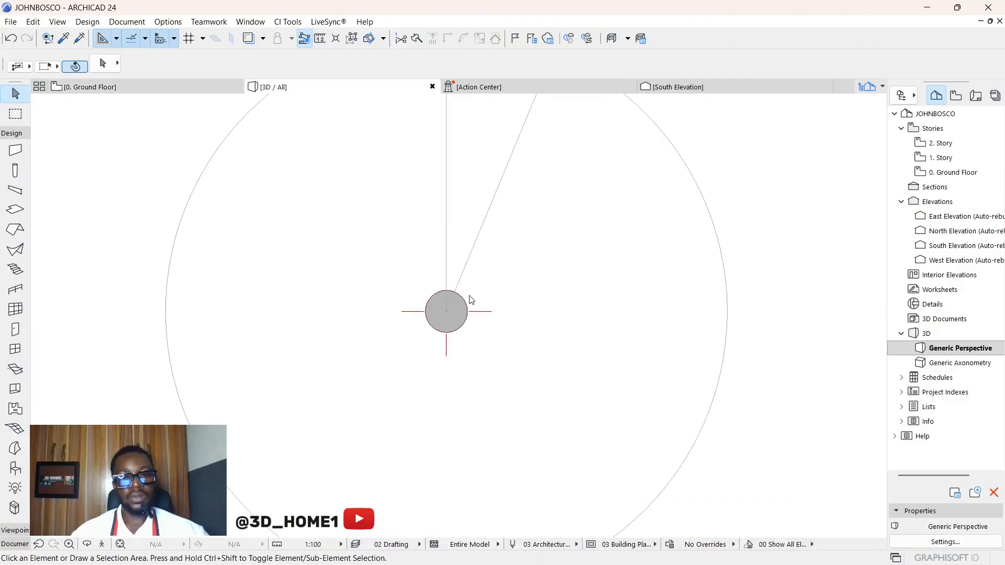
pyautogui.scroll(6, 374, 468)
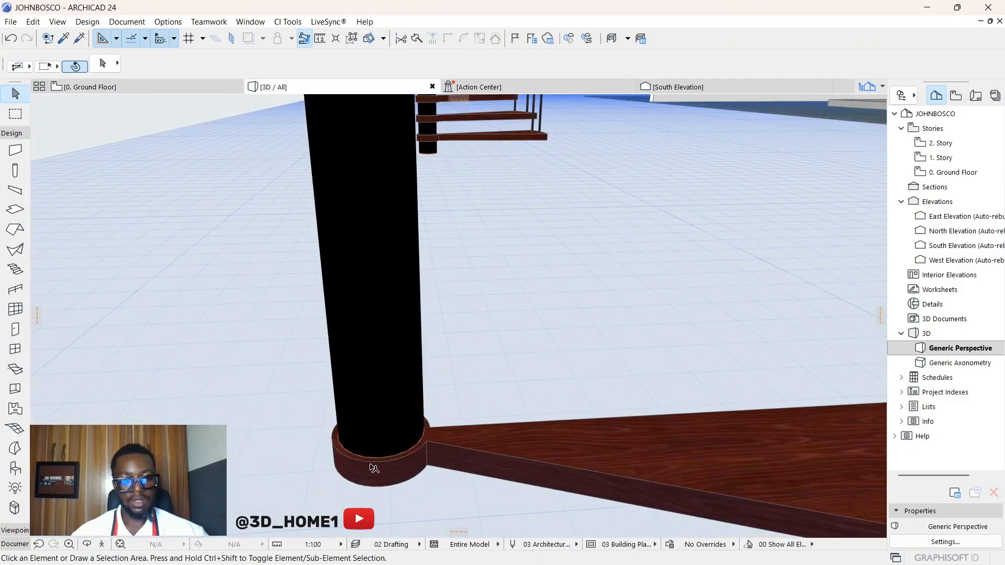
pyautogui.scroll(-3, 383, 475)
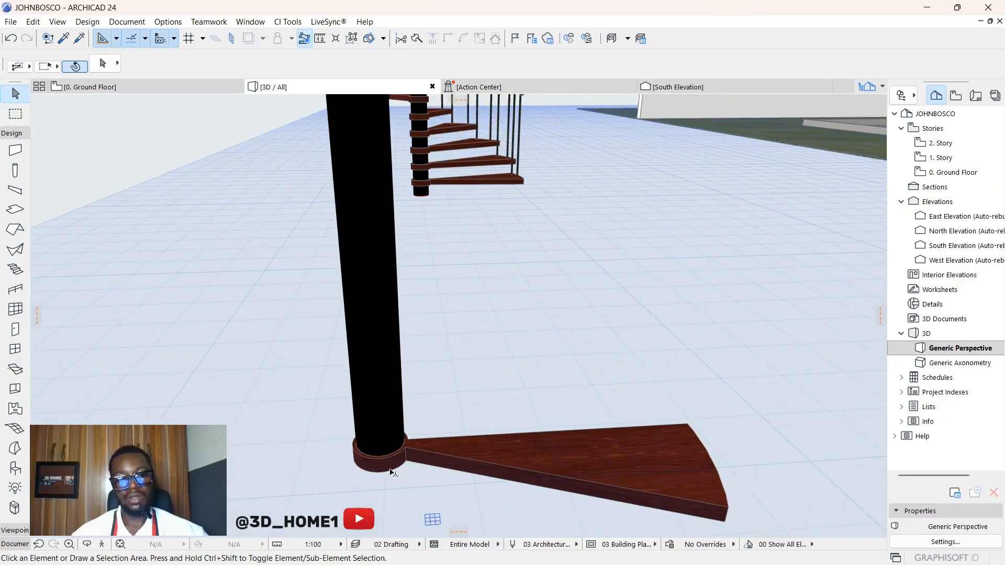
pyautogui.scroll(3, 398, 461)
pyautogui.scroll(-5, 415, 442)
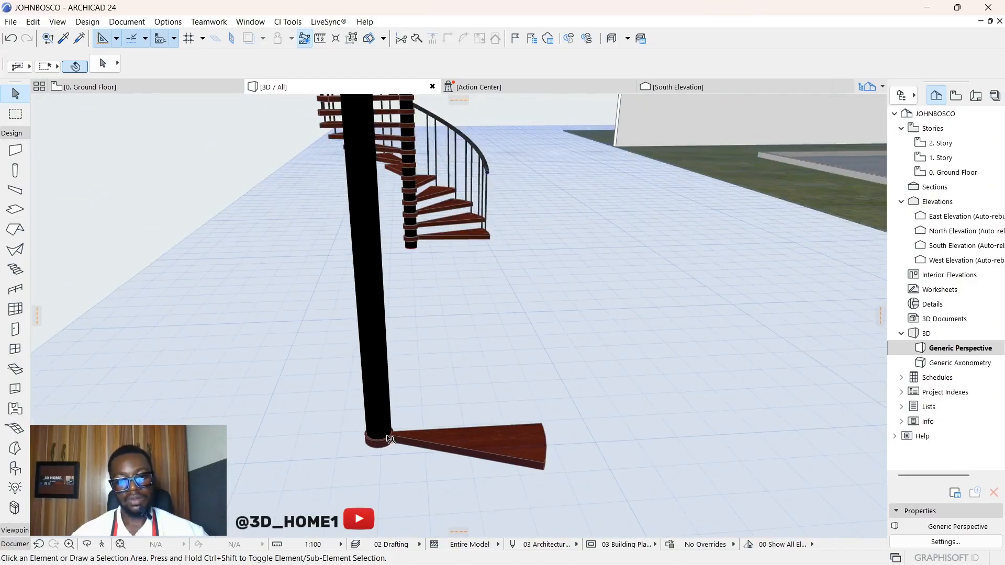
pyautogui.scroll(3, 390, 439)
pyautogui.scroll(-4, 449, 440)
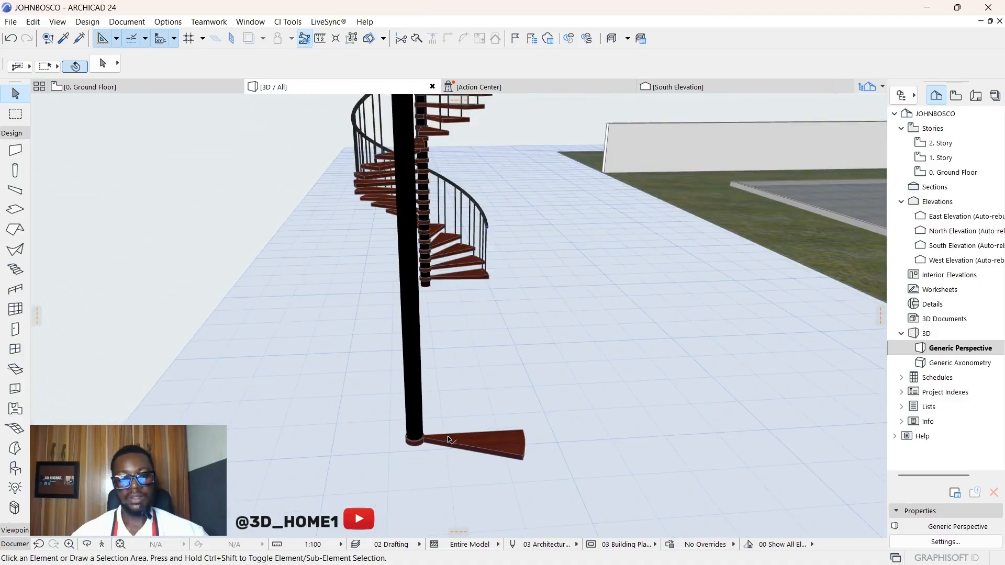
pyautogui.scroll(-3, 449, 439)
pyautogui.scroll(-1, 436, 317)
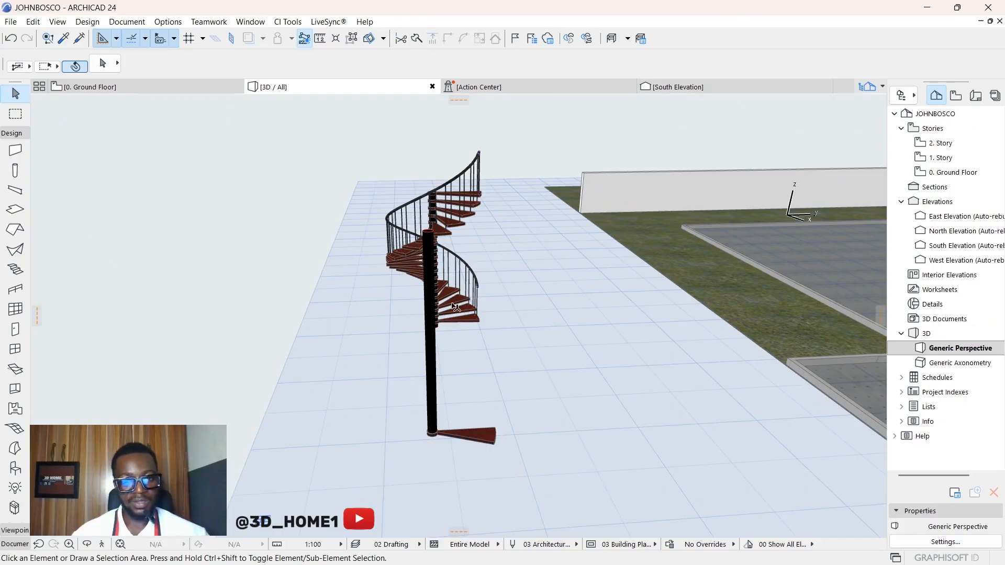
# Examine the reference spiral staircase, the house and the black column at its entrance porch in 3D.
pyautogui.scroll(-1, 382, 379)
pyautogui.scroll(-2, 299, 297)
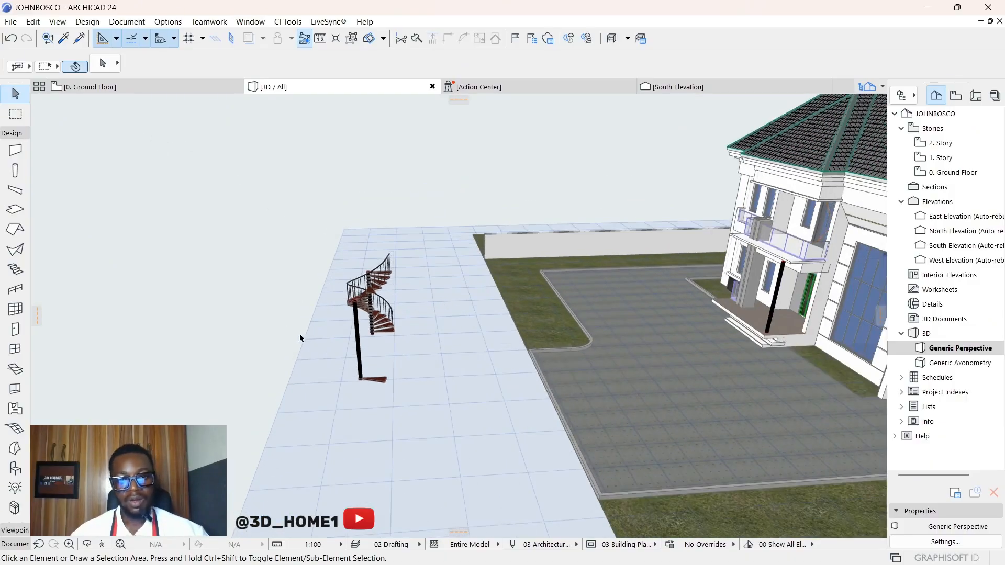
pyautogui.scroll(5, 347, 302)
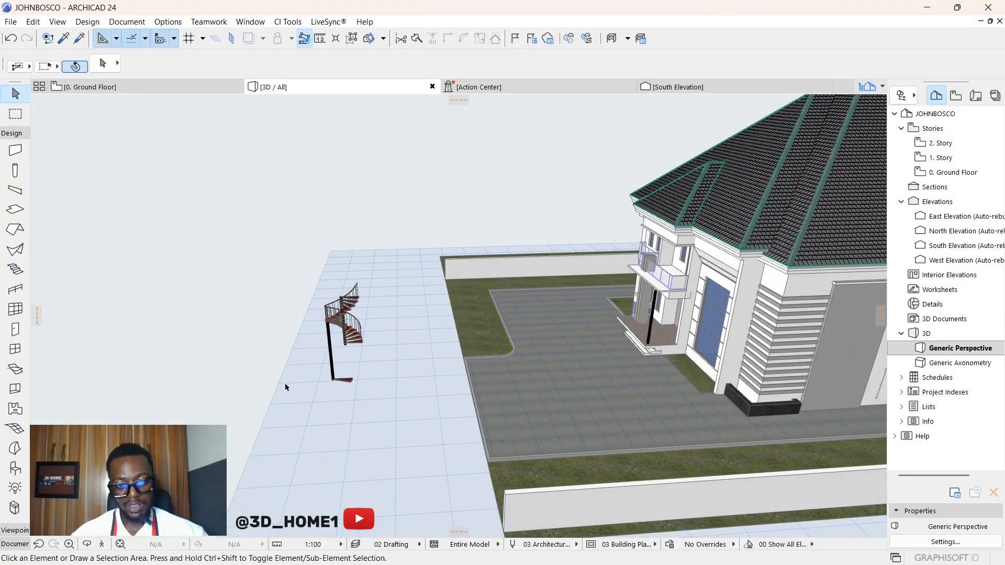
pyautogui.scroll(3, 636, 351)
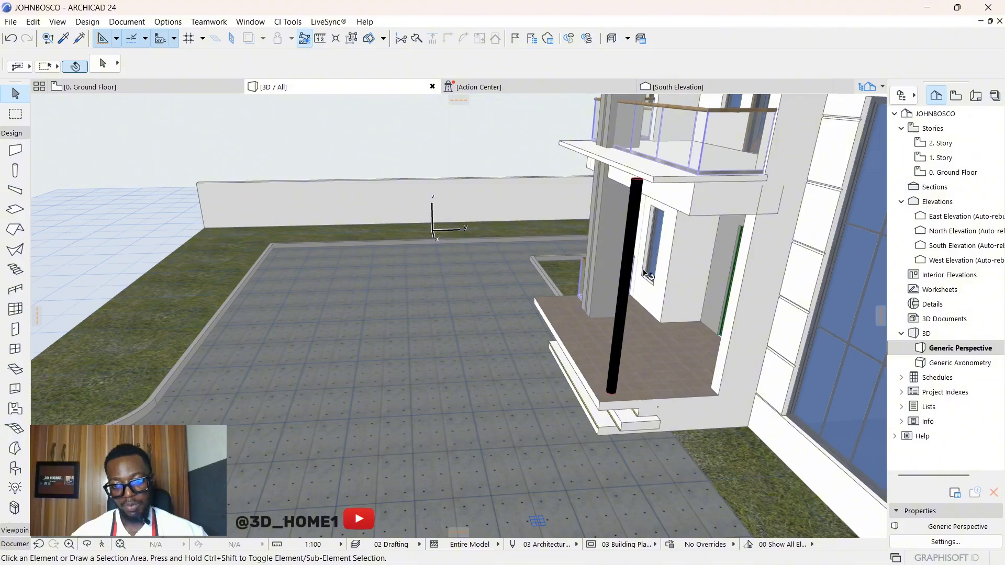
pyautogui.scroll(-1, 638, 243)
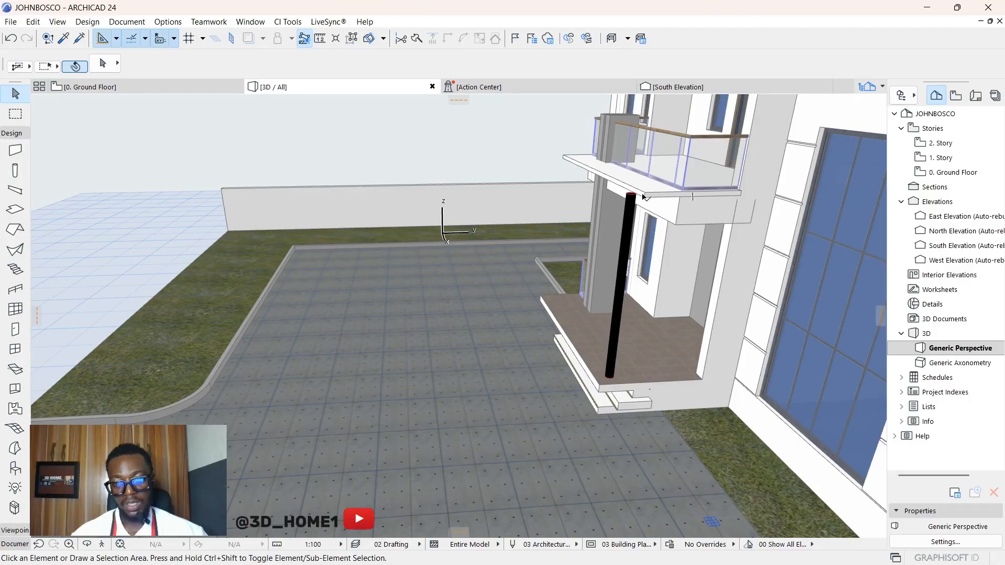
pyautogui.scroll(-5, 586, 250)
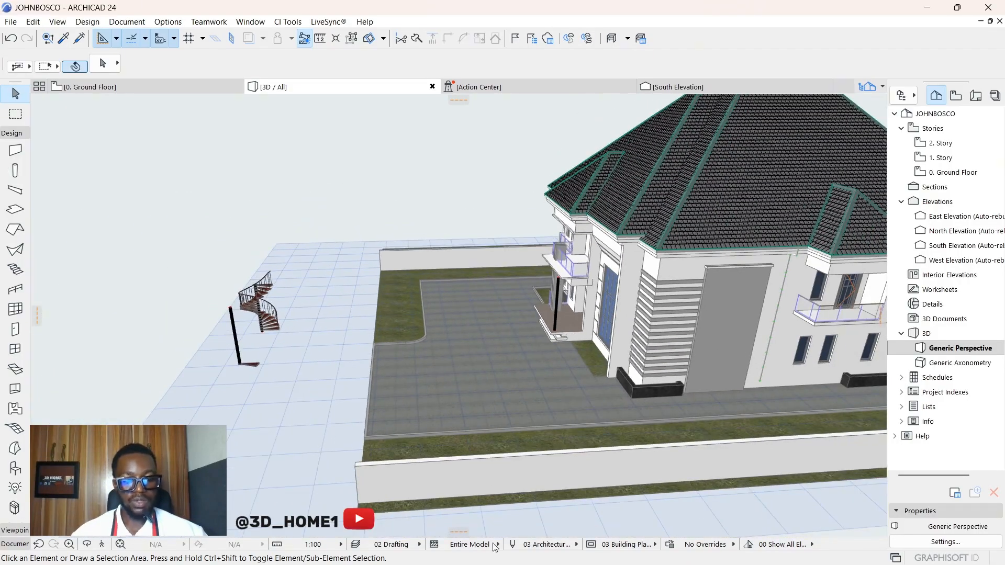
# Switch to Calculator, divide the 3225 column height by the 150 riser height, and close the calculator.
pyautogui.moveTo(517, 555)
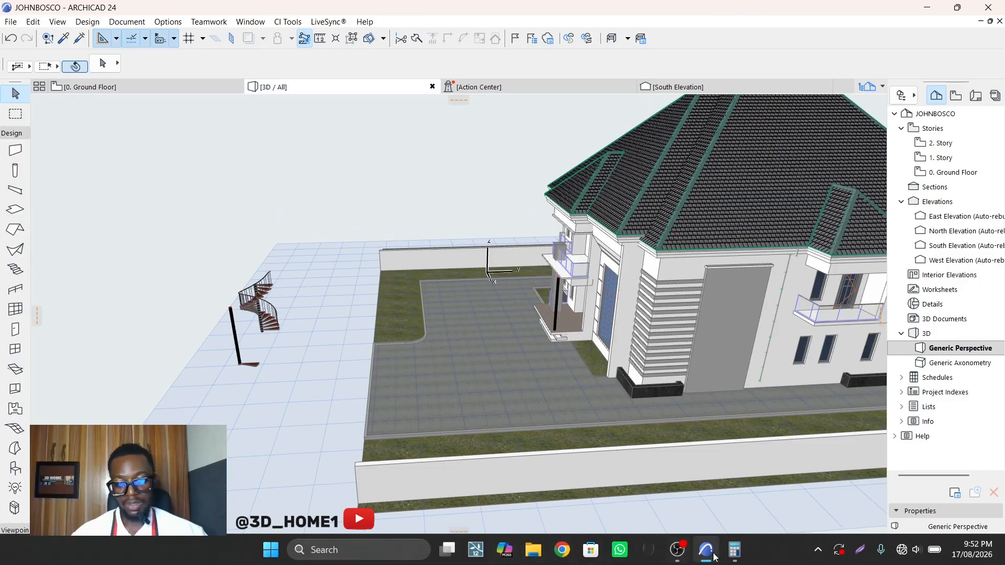
pyautogui.click(734, 550)
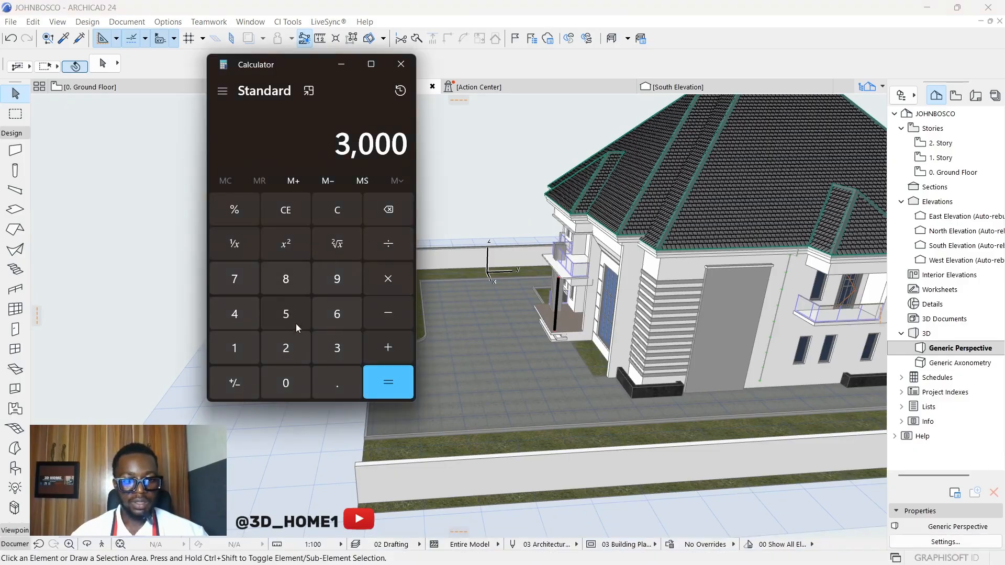
pyautogui.click(294, 349)
pyautogui.click(294, 350)
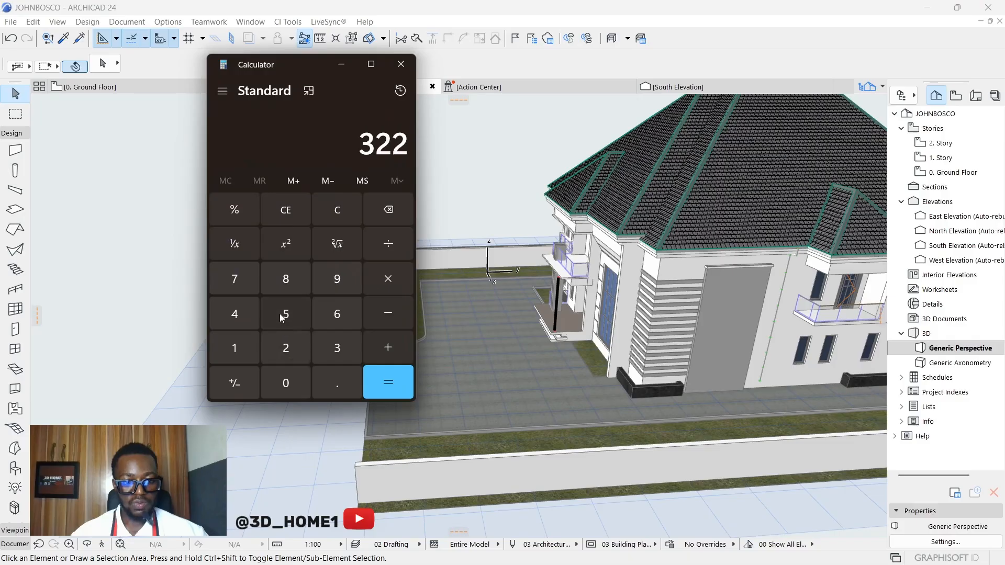
pyautogui.click(281, 312)
pyautogui.click(390, 248)
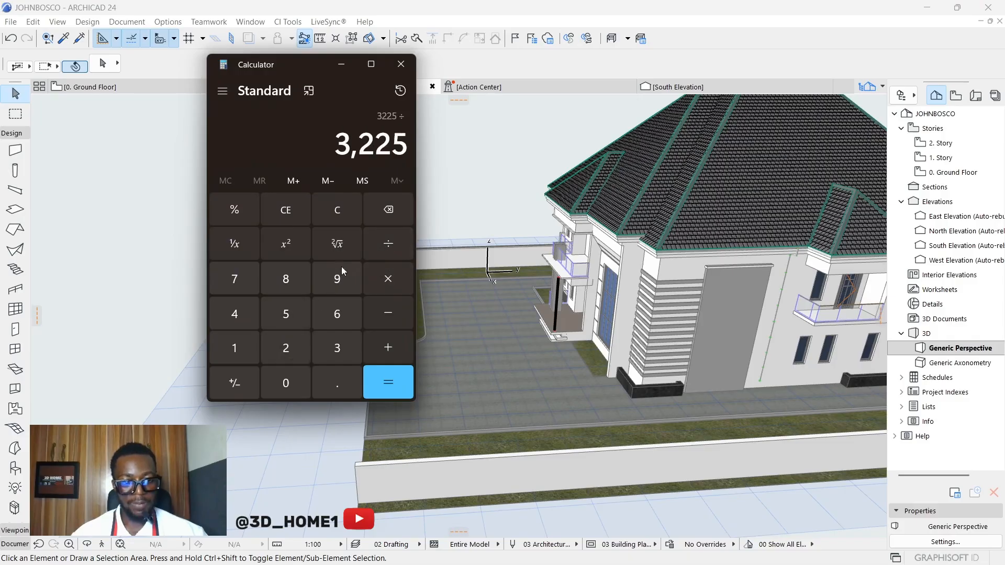
pyautogui.click(234, 341)
pyautogui.click(285, 314)
pyautogui.click(287, 380)
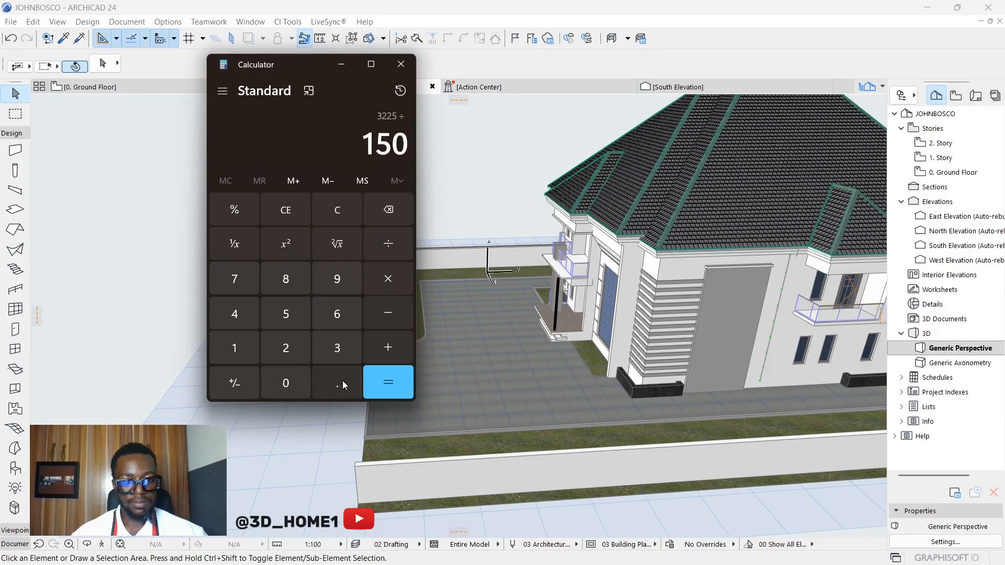
pyautogui.click(394, 386)
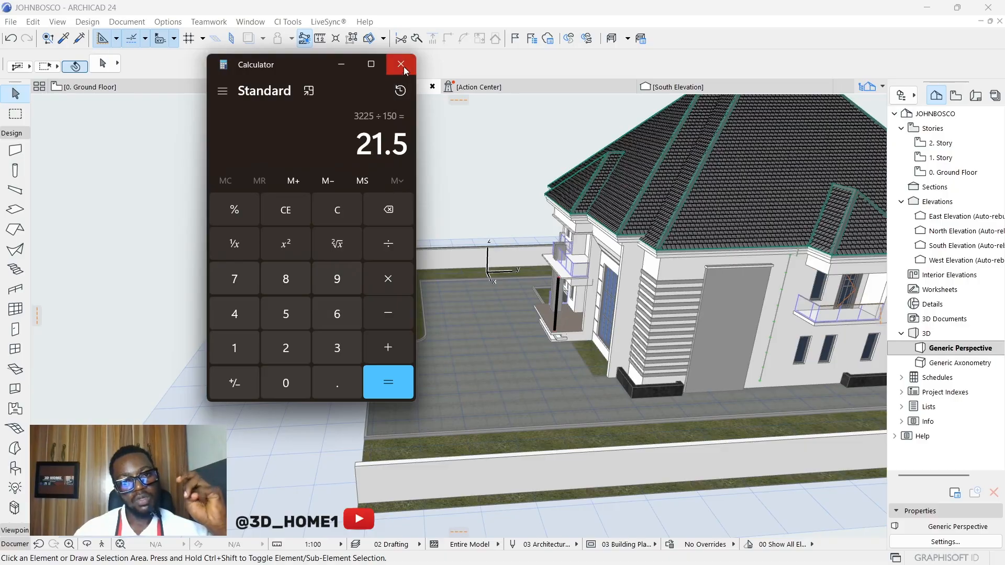
pyautogui.scroll(2, 586, 300)
pyautogui.scroll(5, 562, 277)
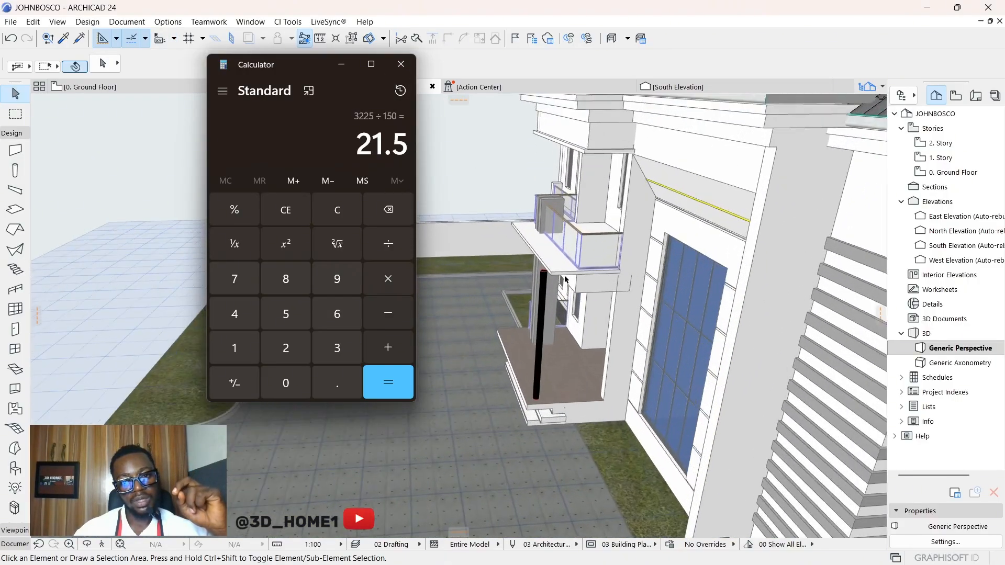
pyautogui.scroll(2, 562, 277)
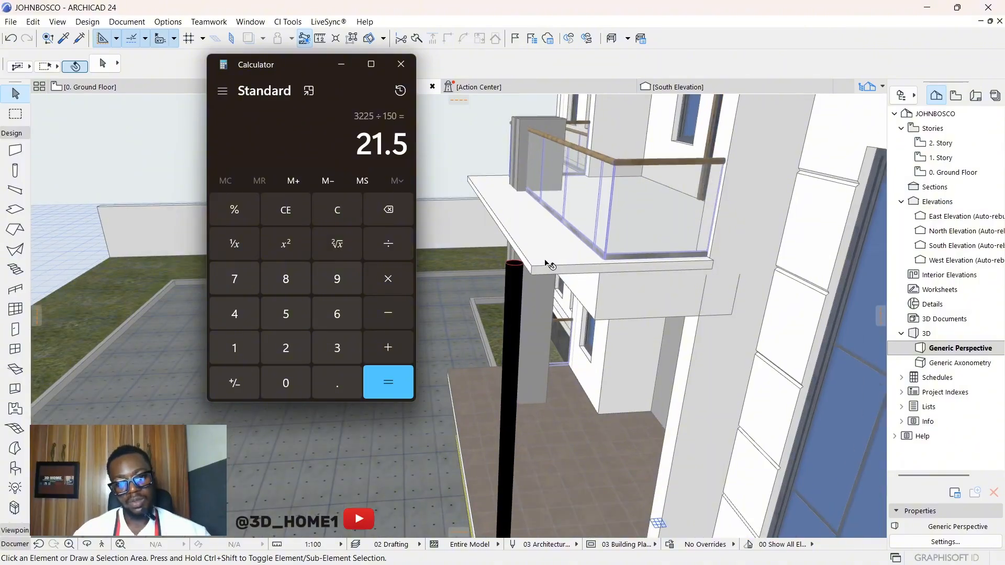
pyautogui.press('Escape')
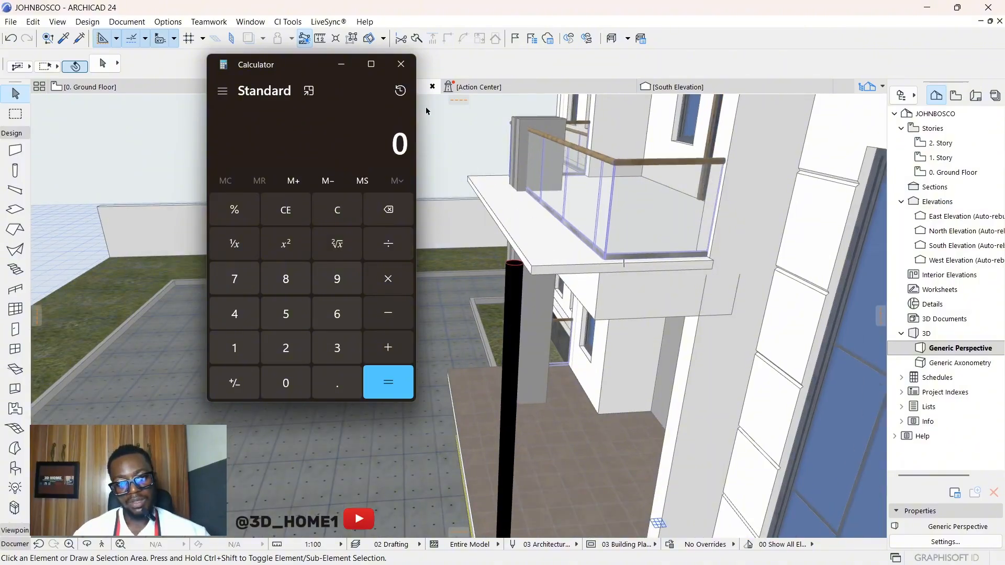
pyautogui.click(401, 64)
# Set the thickness of the balcony slab above the entrance porch to 150 and deselect it.
pyautogui.click(541, 255)
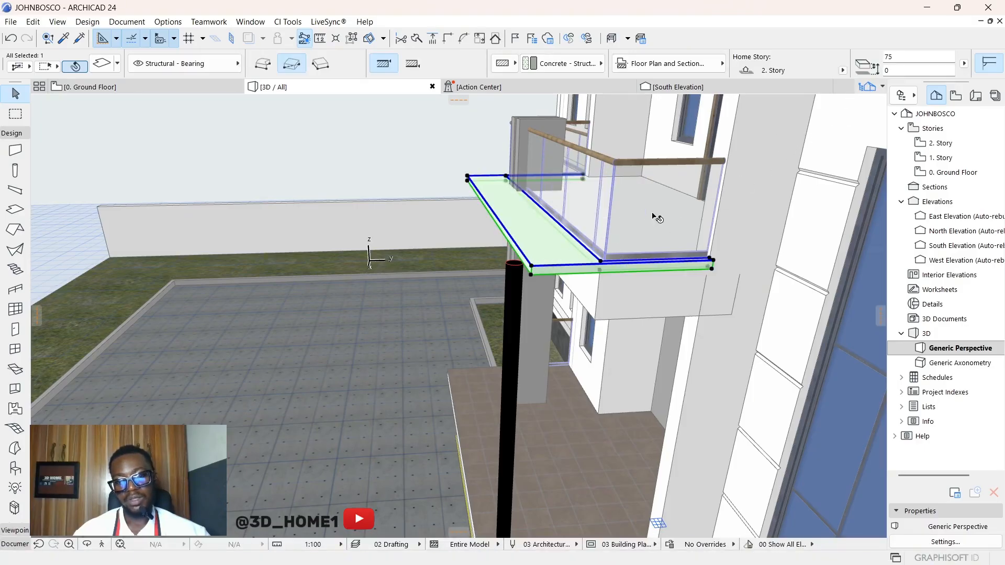
pyautogui.click(896, 56)
pyautogui.write('150')
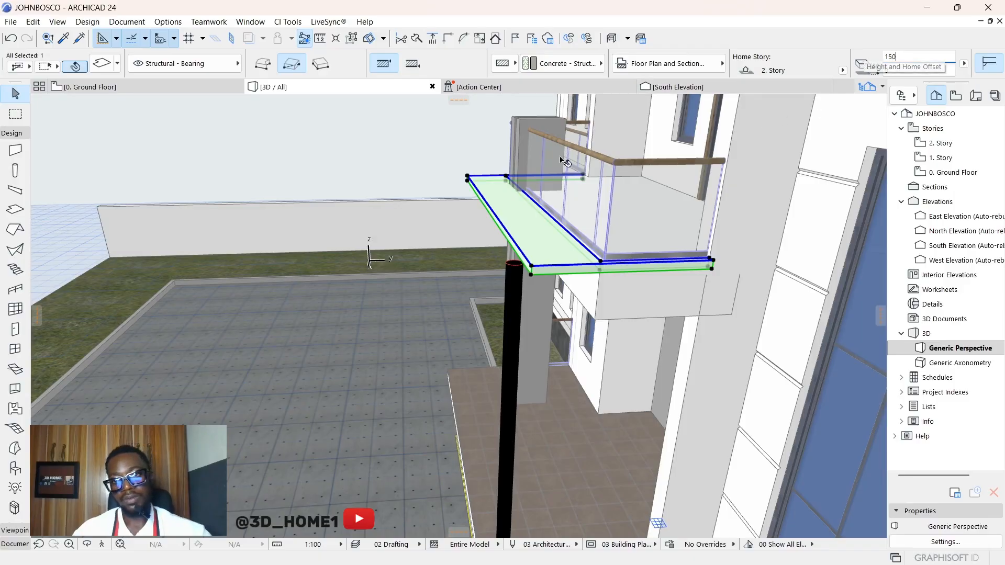
pyautogui.press('Return')
pyautogui.click(420, 161)
# Stretch the top of the black porch column to the underside of the balcony slab, giving a height of 3150, and deselect it.
pyautogui.scroll(3, 515, 264)
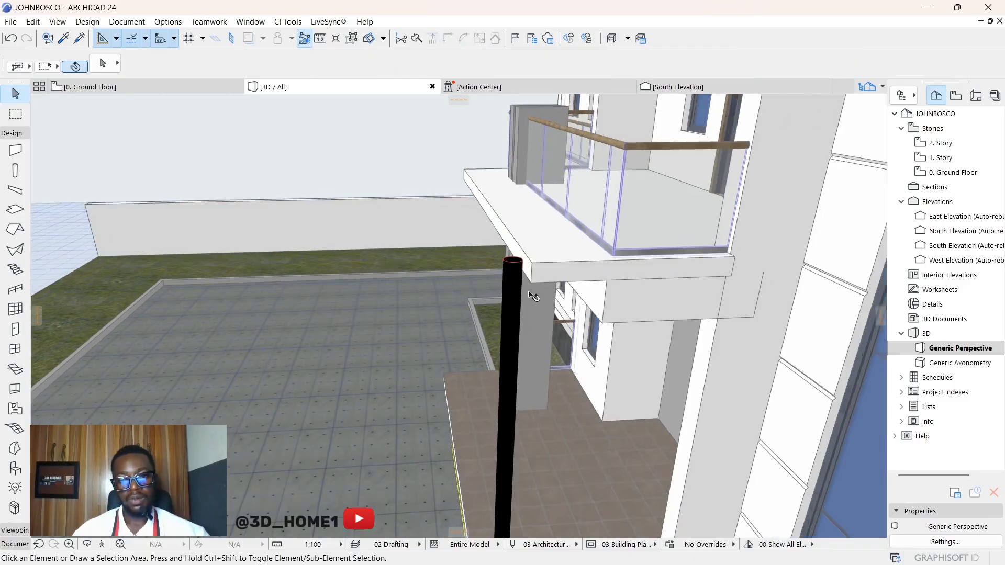
pyautogui.click(517, 258)
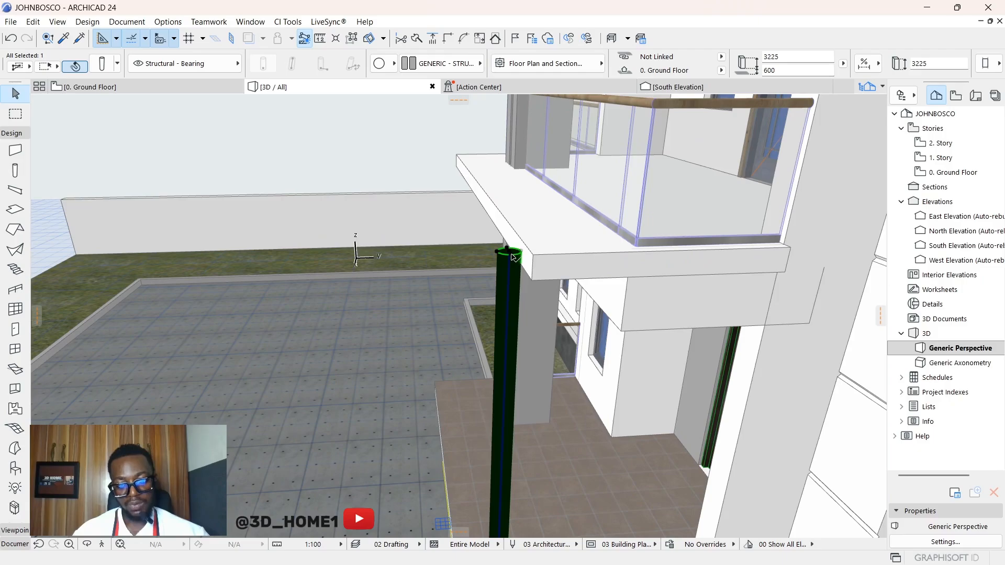
pyautogui.click(511, 252)
pyautogui.press('Escape')
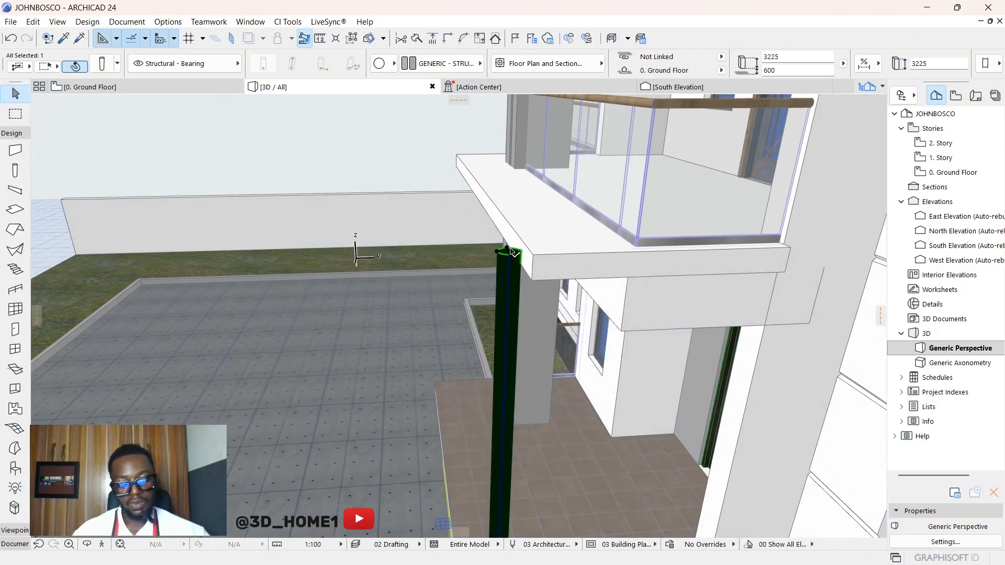
pyautogui.scroll(2, 511, 247)
pyautogui.click(513, 272)
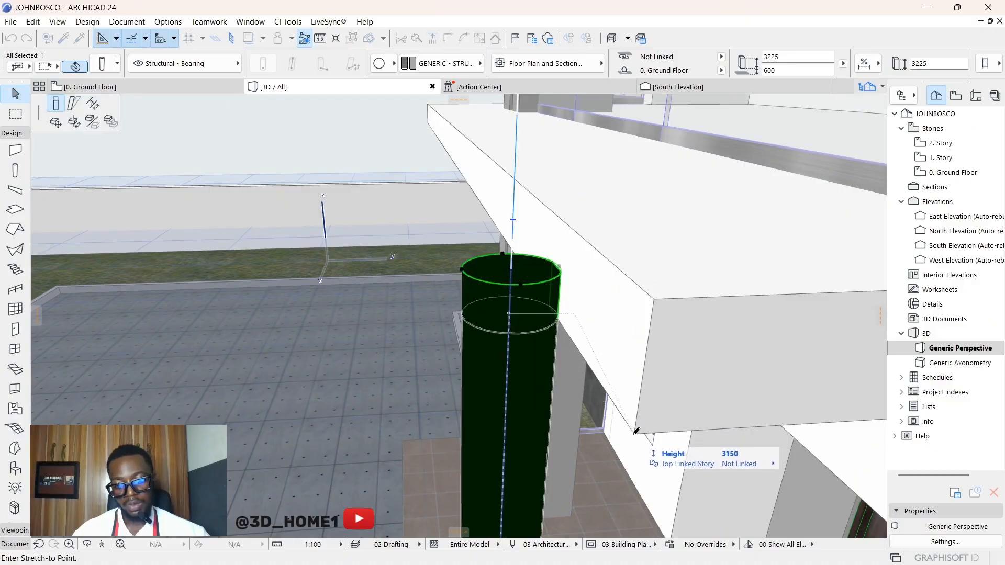
pyautogui.click(612, 425)
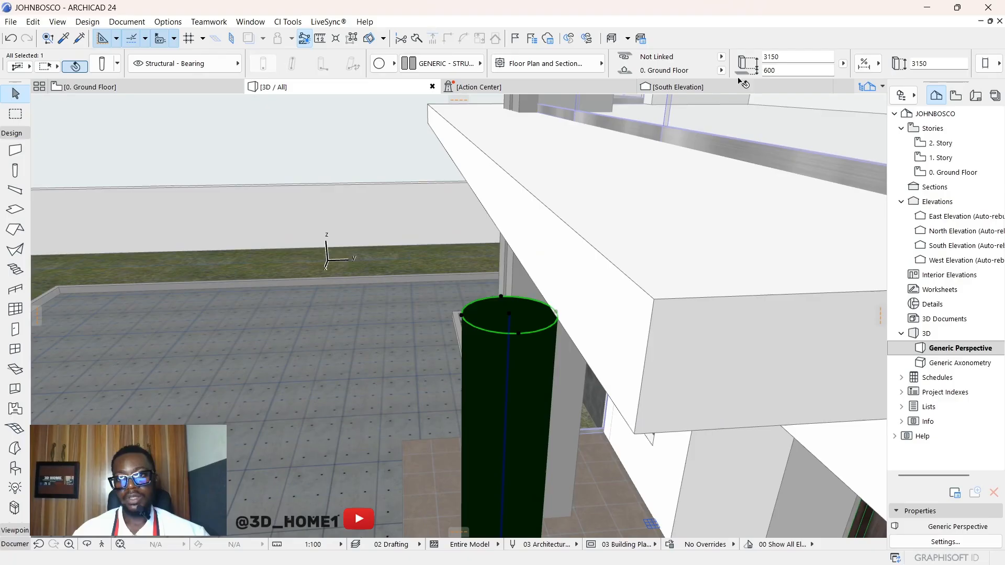
pyautogui.scroll(-3, 406, 283)
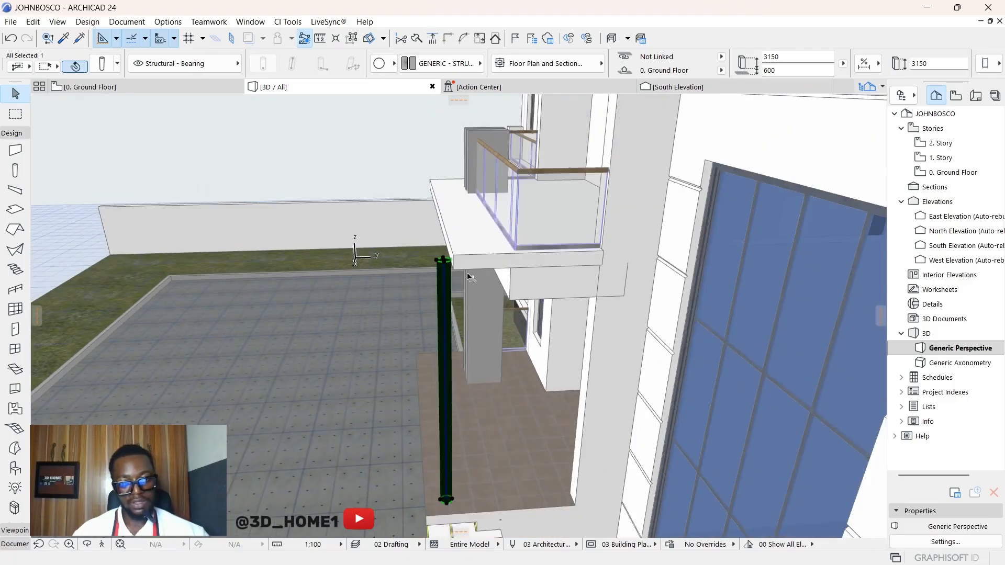
pyautogui.press('Escape')
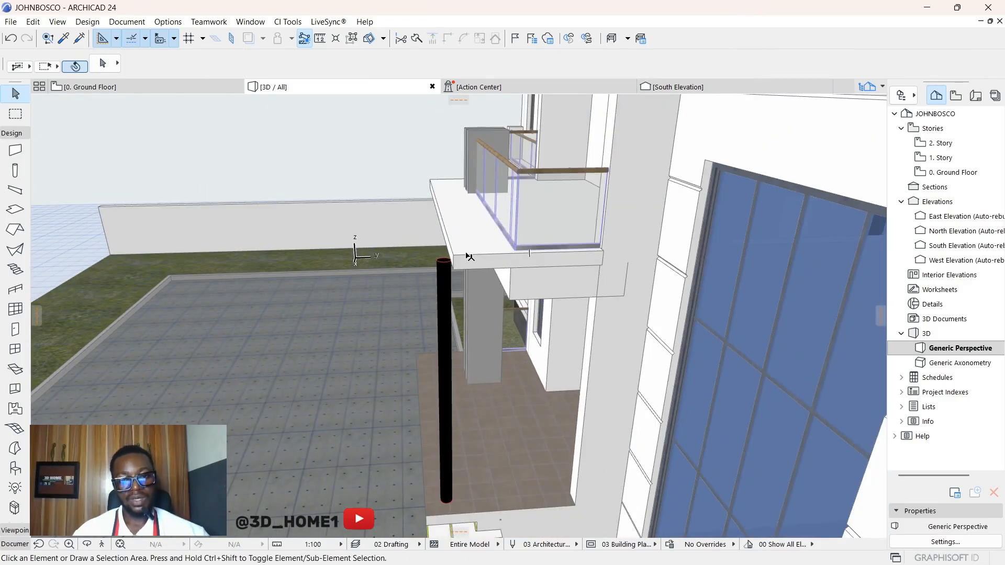
pyautogui.click(469, 256)
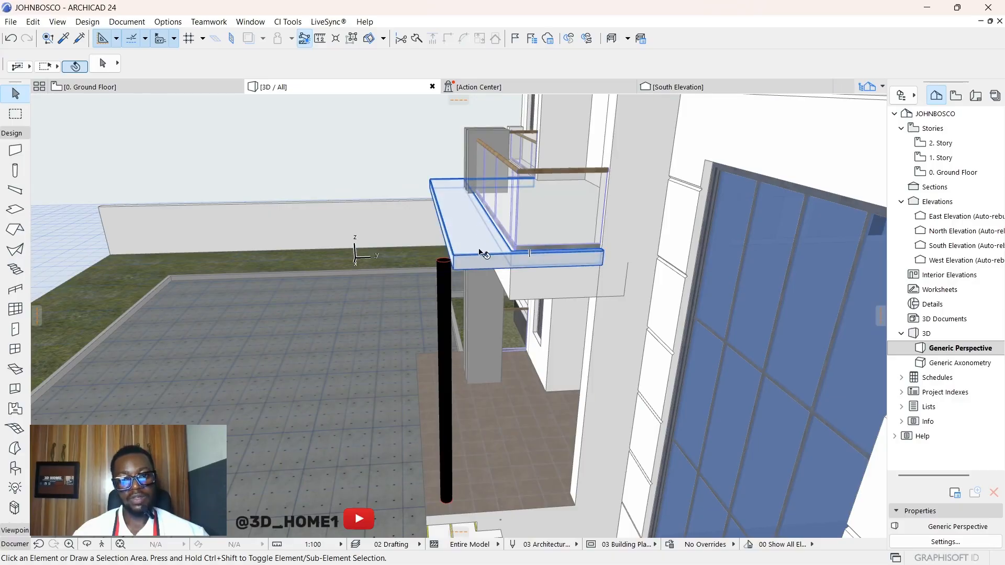
# Set the height of the black column at the new tread, beside the reference spiral staircase, to 3150 and deselect it.
pyautogui.scroll(-2, 480, 251)
pyautogui.scroll(-3, 534, 338)
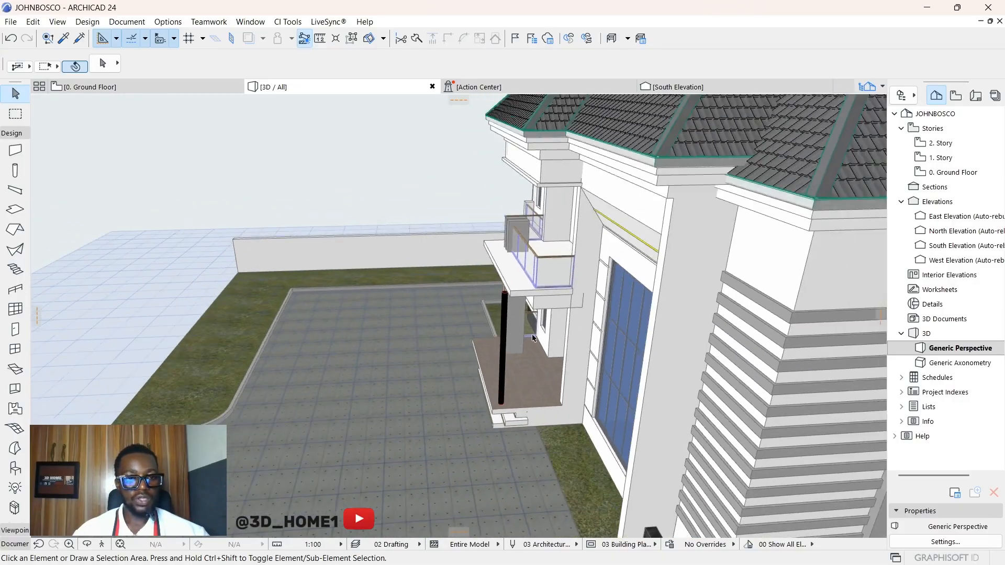
pyautogui.scroll(-3, 533, 339)
pyautogui.scroll(4, 78, 374)
pyautogui.click(95, 363)
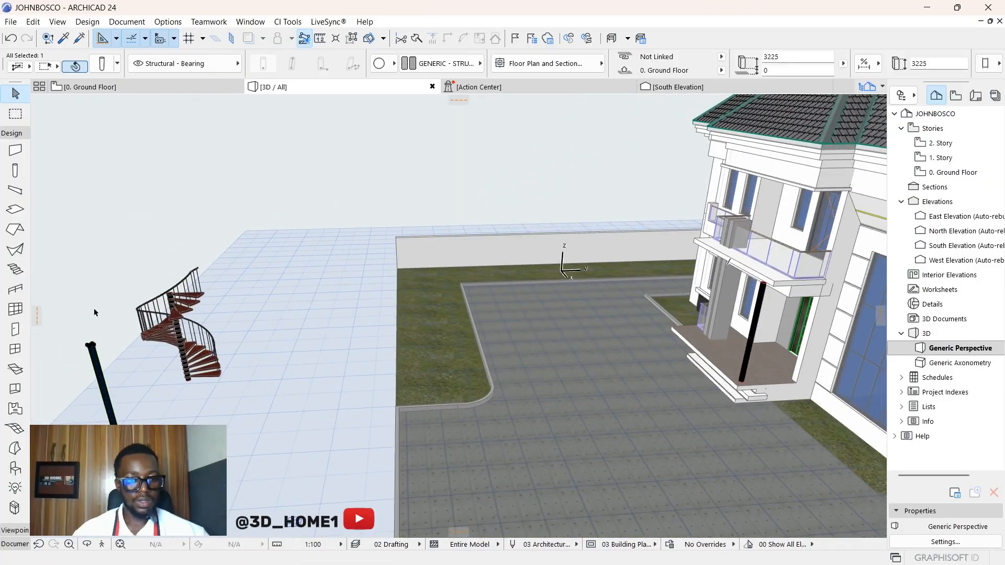
pyautogui.hotkey('ctrl', 't')
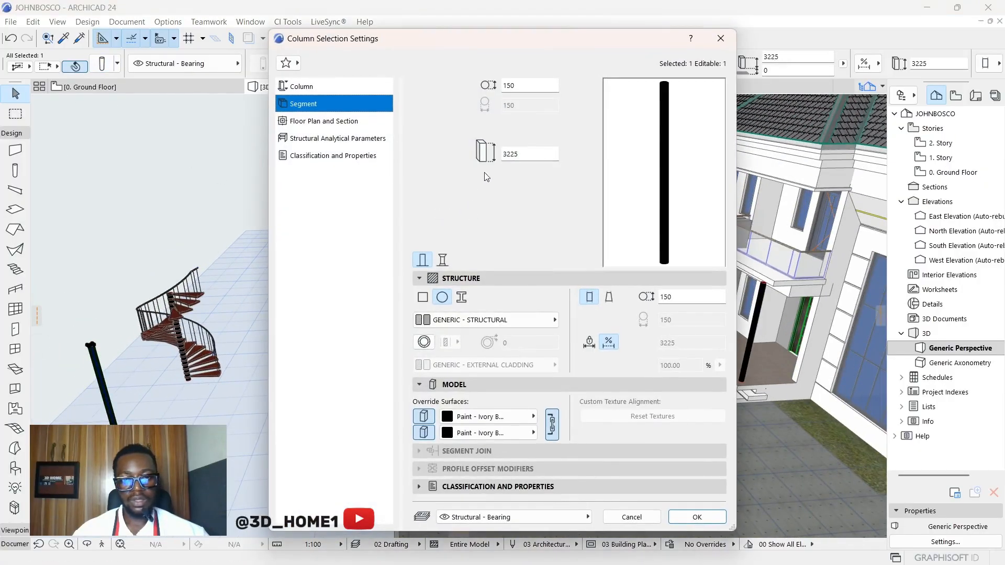
pyautogui.doubleClick(521, 154)
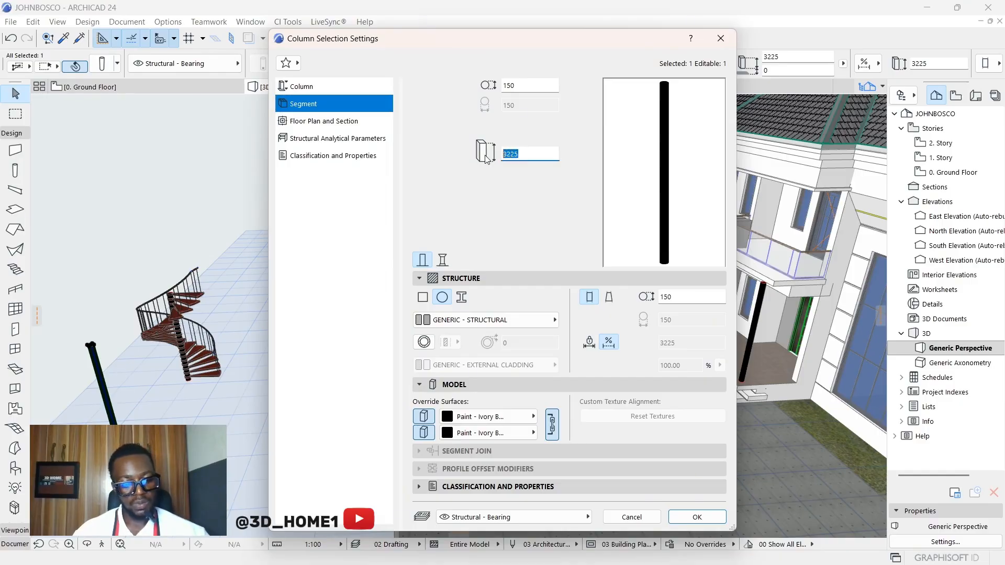
pyautogui.write('3150')
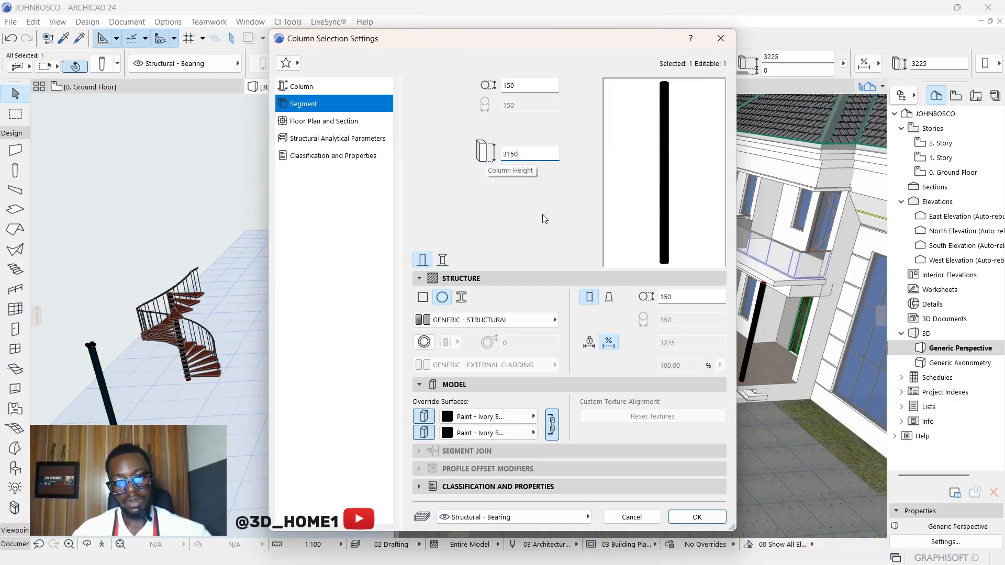
pyautogui.click(696, 517)
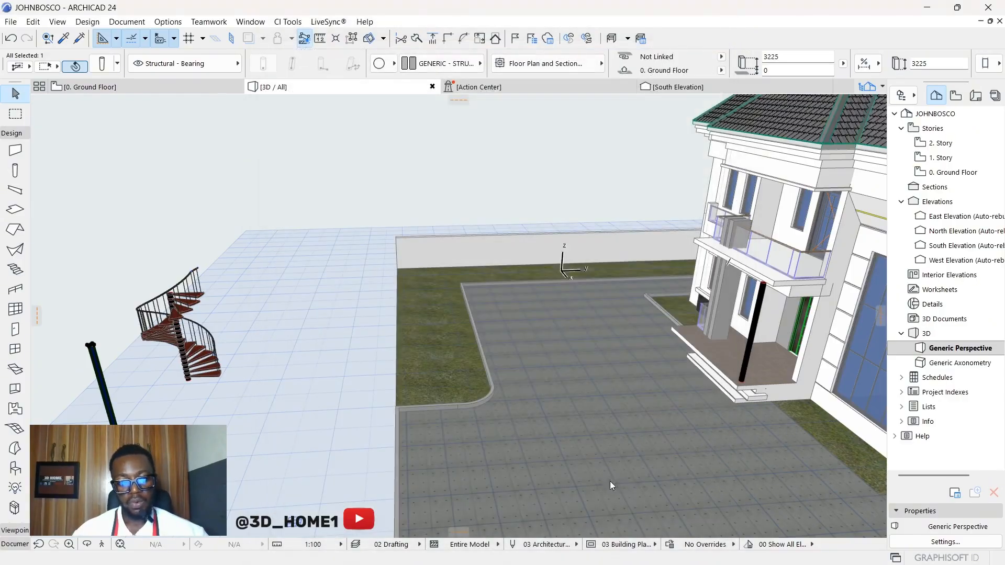
pyautogui.keyDown('shift'); pyautogui.moveTo(321, 426); pyautogui.dragTo(309, 359, button='middle'); pyautogui.keyUp('shift')
pyautogui.scroll(5, 308, 359)
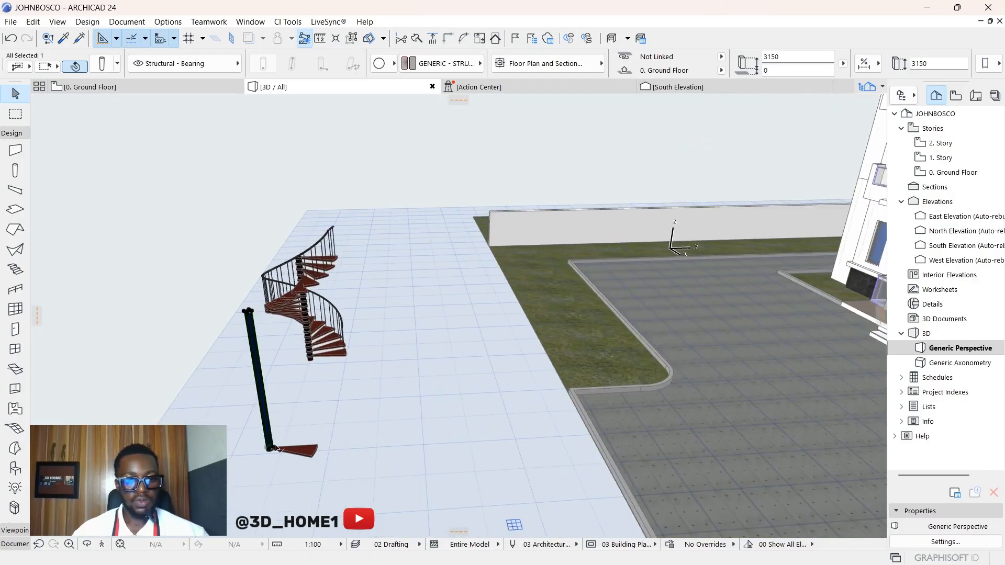
pyautogui.press('Escape')
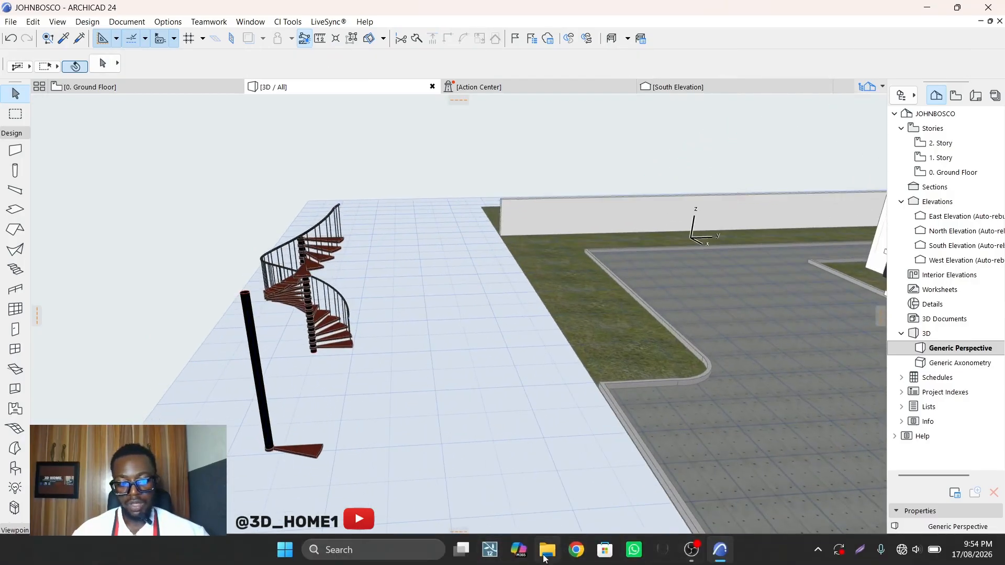
# Open Calculator, divide the 3150 column height by 150, and return to the tread and column in the 3D view.
pyautogui.click(325, 549)
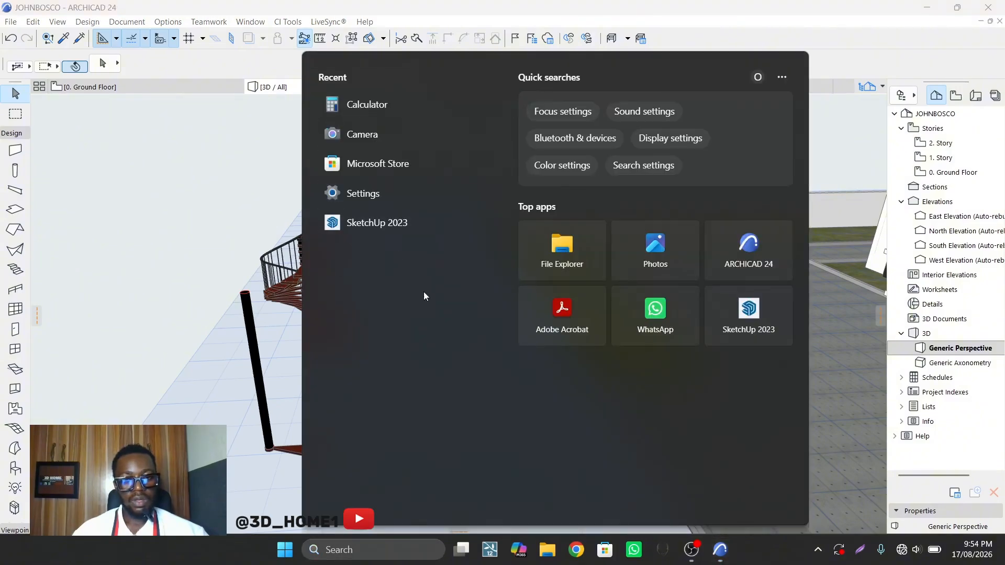
pyautogui.click(368, 105)
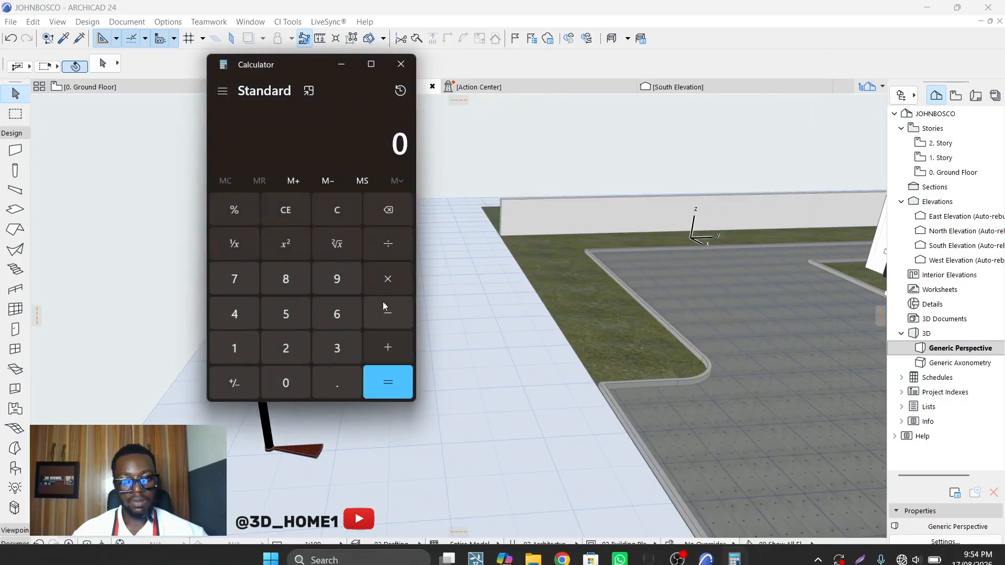
pyautogui.click(339, 348)
pyautogui.click(238, 347)
pyautogui.click(286, 314)
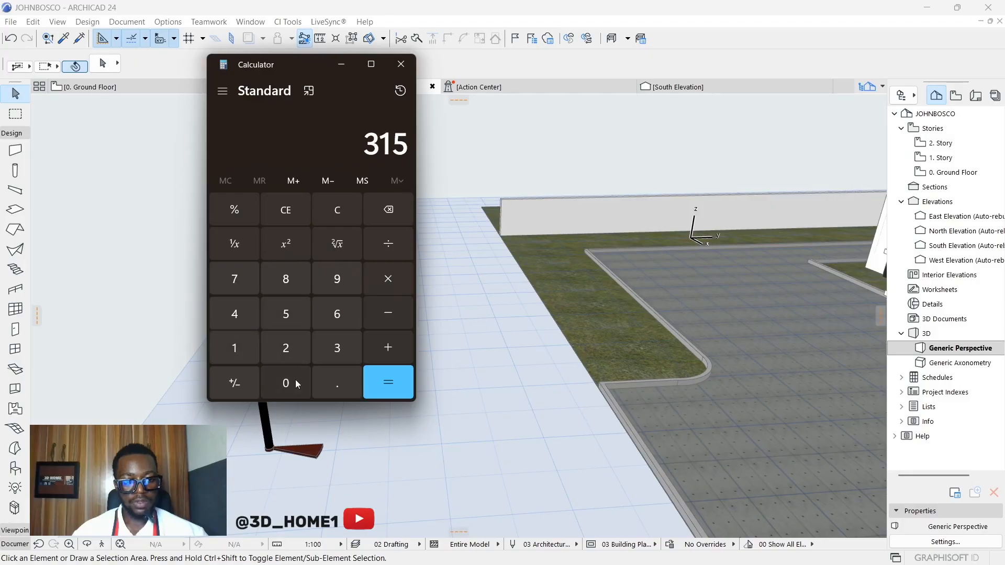
pyautogui.click(285, 382)
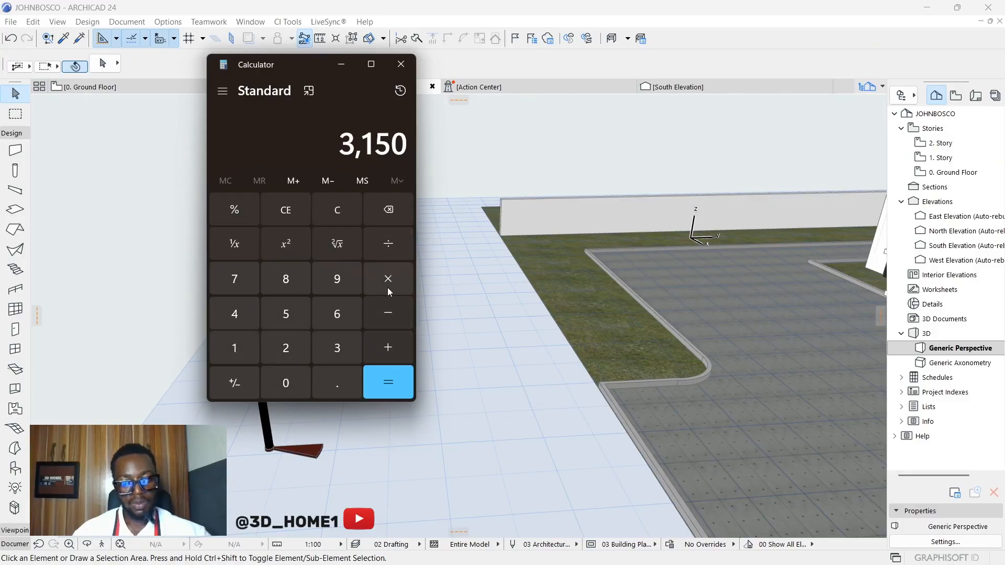
pyautogui.click(390, 249)
pyautogui.click(239, 345)
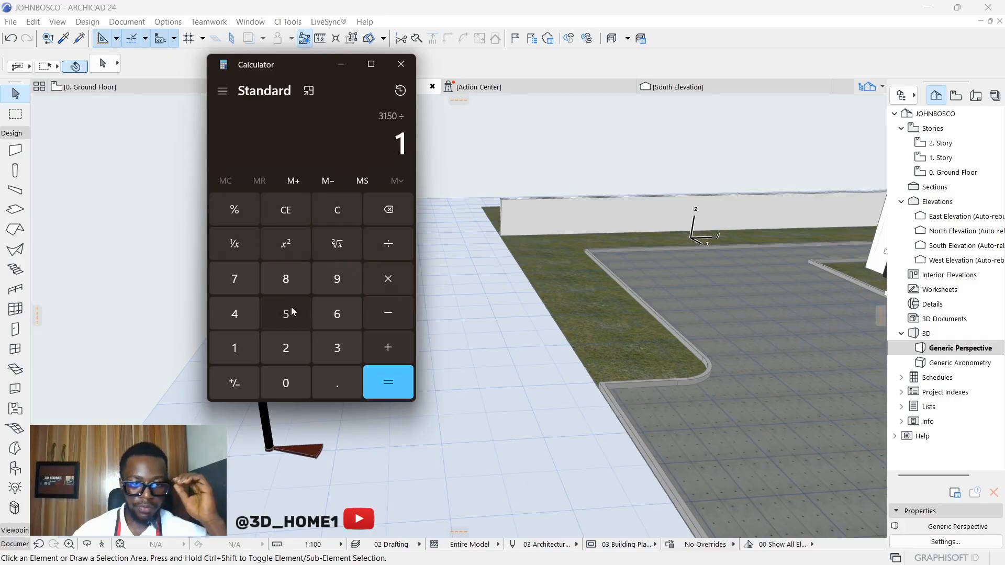
pyautogui.click(286, 312)
pyautogui.click(279, 381)
pyautogui.click(395, 375)
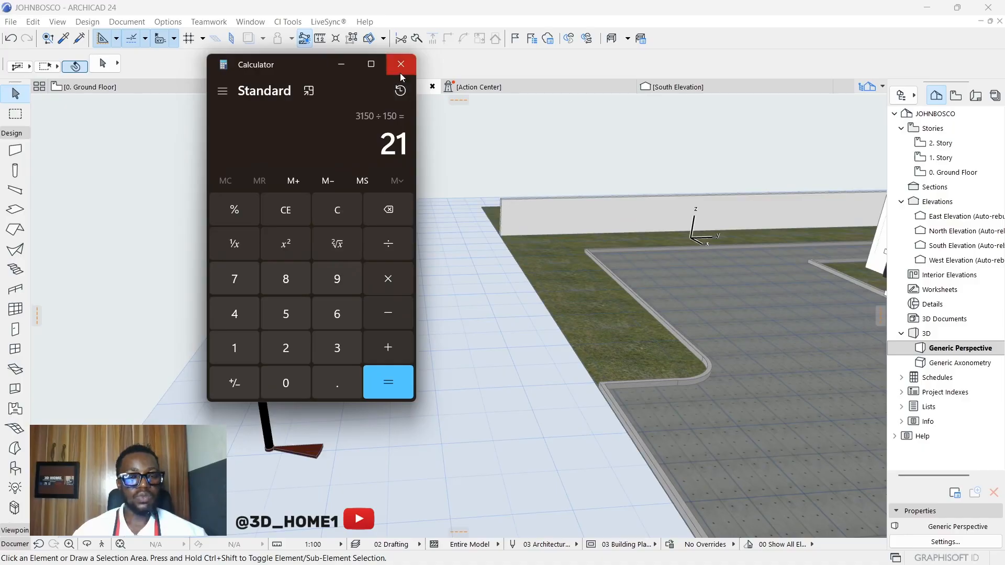
pyautogui.press('Escape')
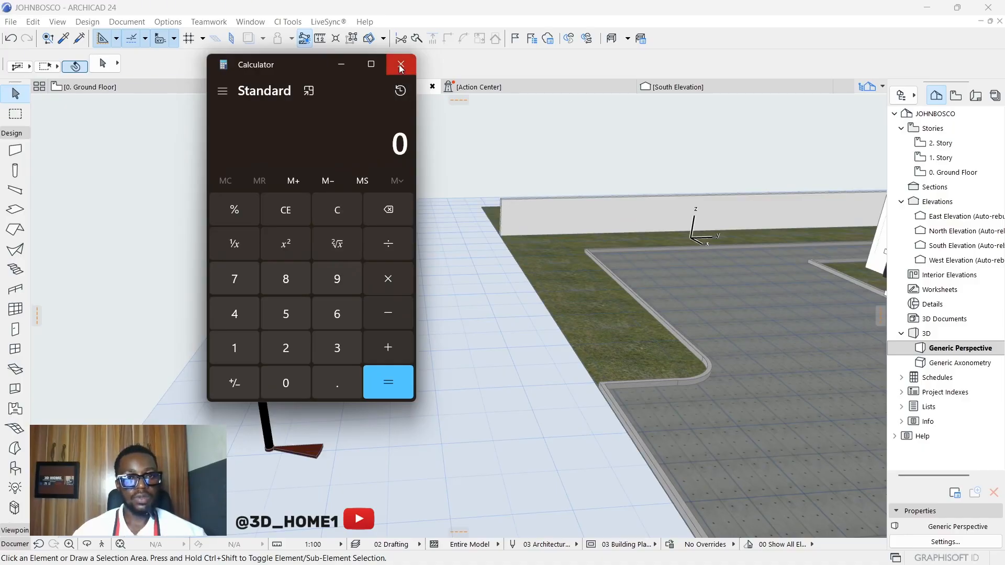
pyautogui.click(401, 65)
pyautogui.scroll(-2, 384, 274)
pyautogui.scroll(3, 304, 432)
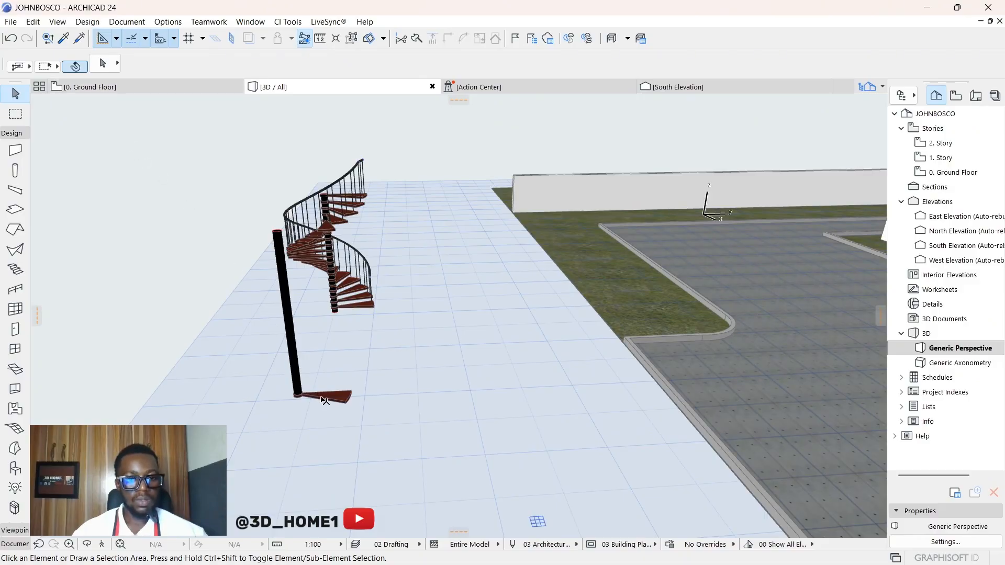
# Select the wedge-shaped tread slab on the Ground Floor plan and start Multiply from its inner corner beside the column.
pyautogui.scroll(5, 335, 405)
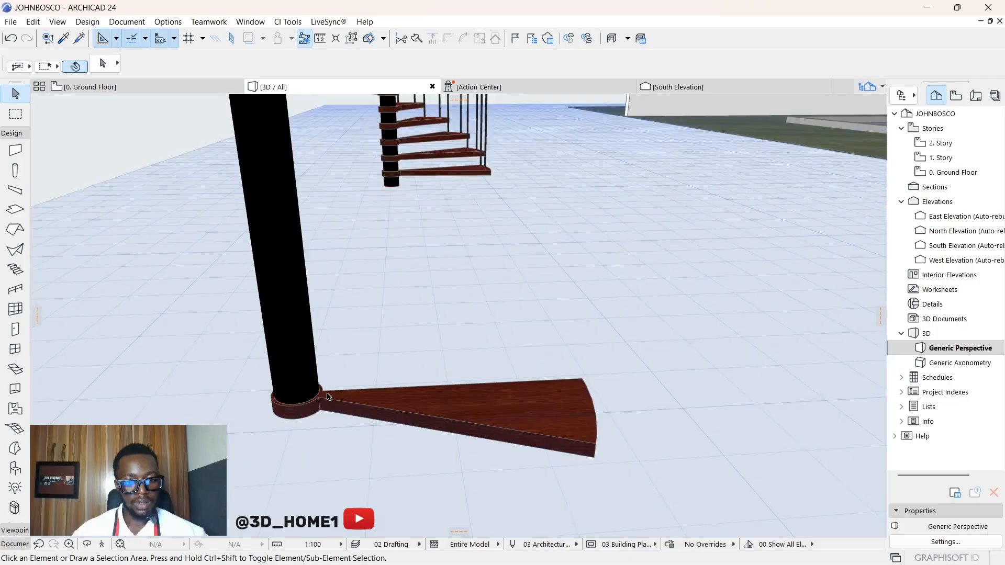
pyautogui.scroll(-1, 369, 421)
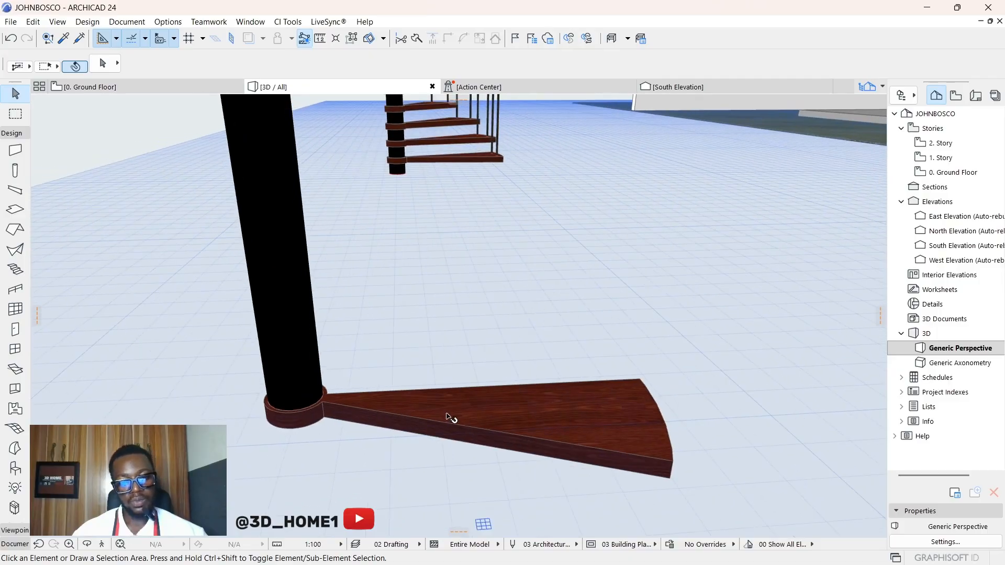
pyautogui.scroll(-6, 446, 422)
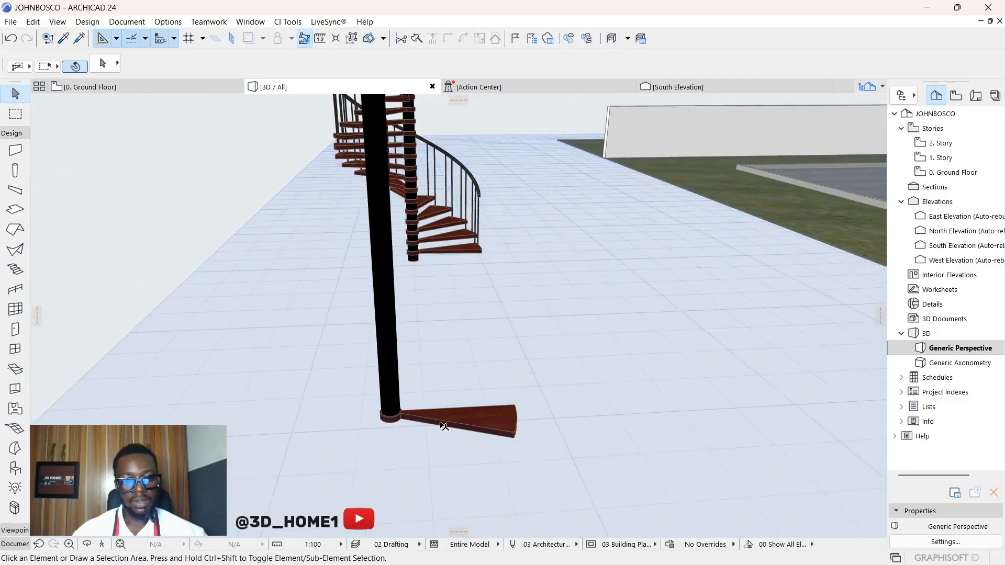
pyautogui.scroll(1, 423, 417)
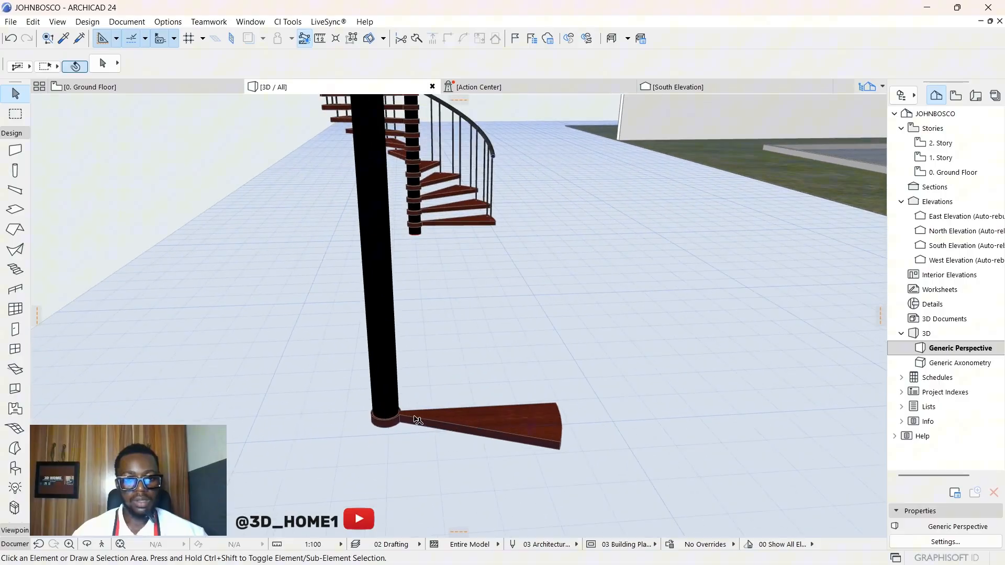
pyautogui.click(90, 87)
pyautogui.scroll(-7, 386, 197)
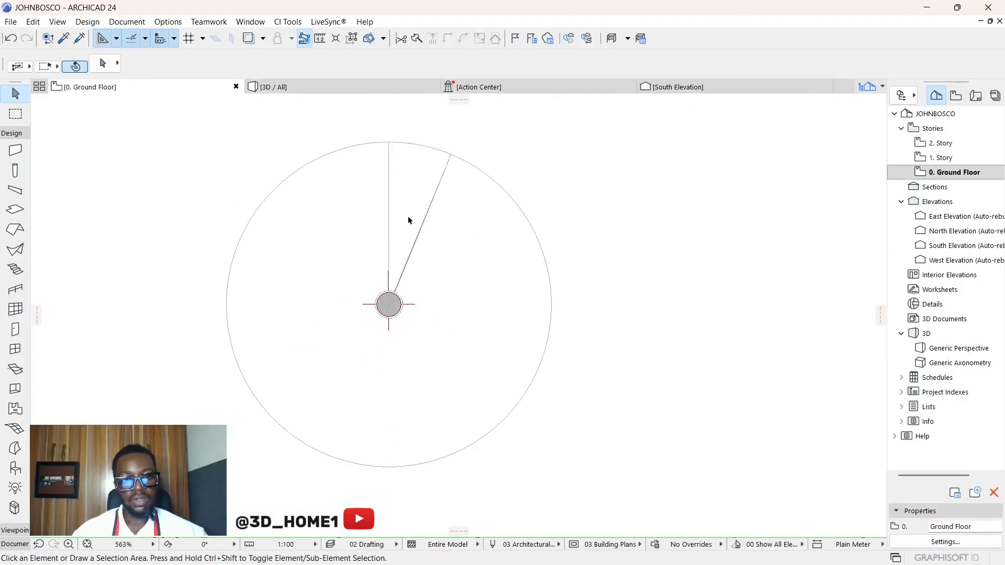
pyautogui.scroll(1, 411, 179)
pyautogui.scroll(2, 410, 179)
pyautogui.click(416, 219)
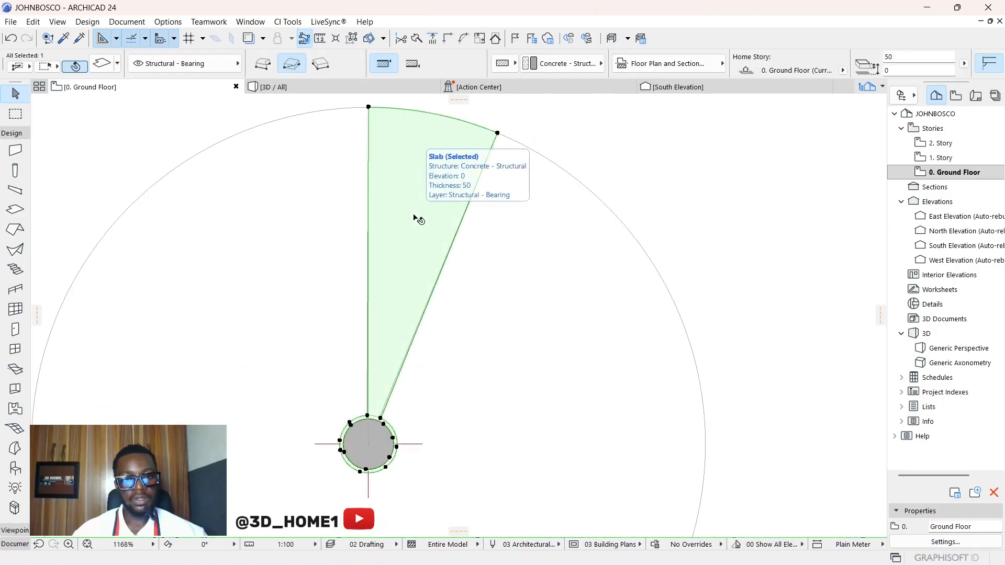
pyautogui.scroll(-2, 419, 218)
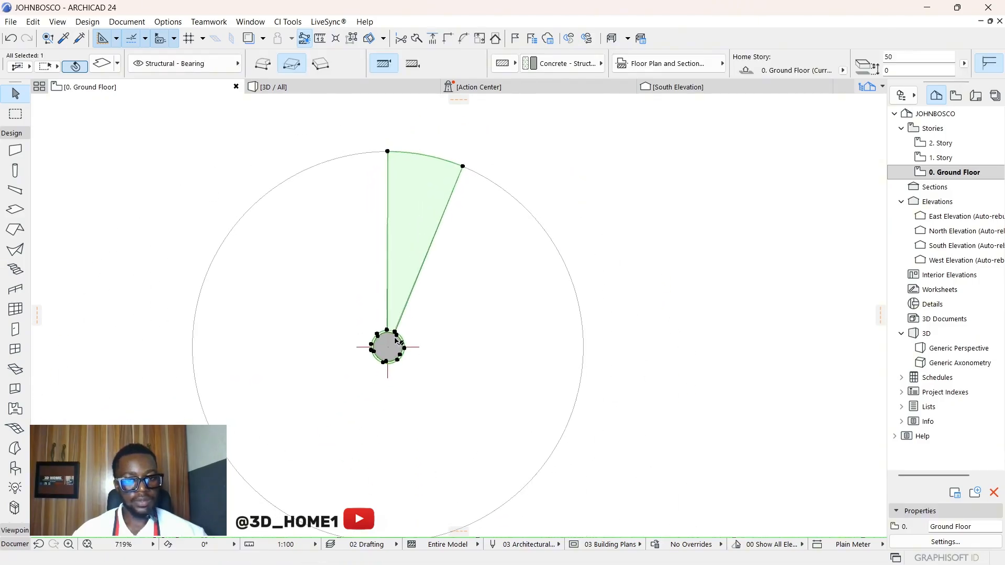
pyautogui.scroll(3, 399, 336)
pyautogui.scroll(3, 399, 329)
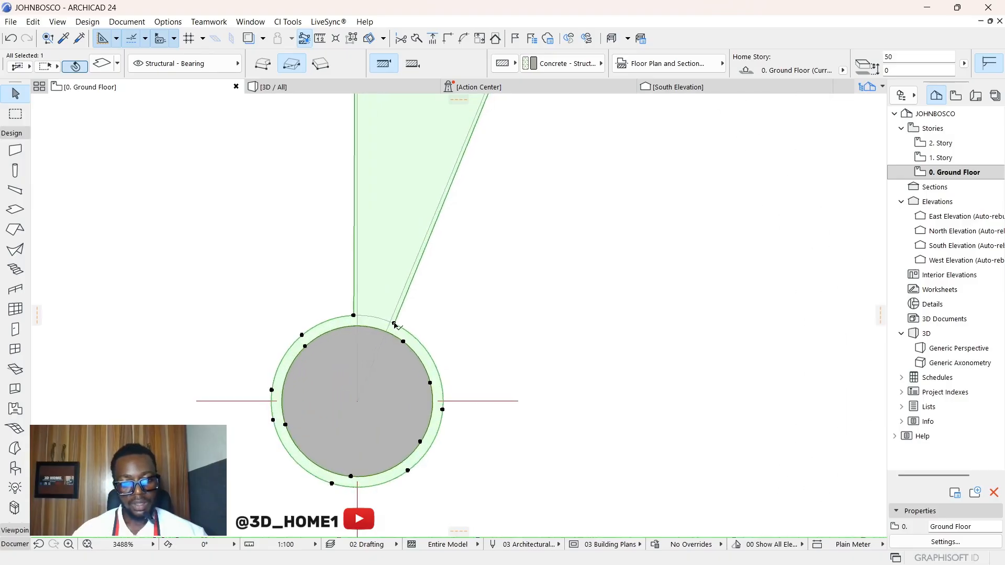
pyautogui.click(394, 324)
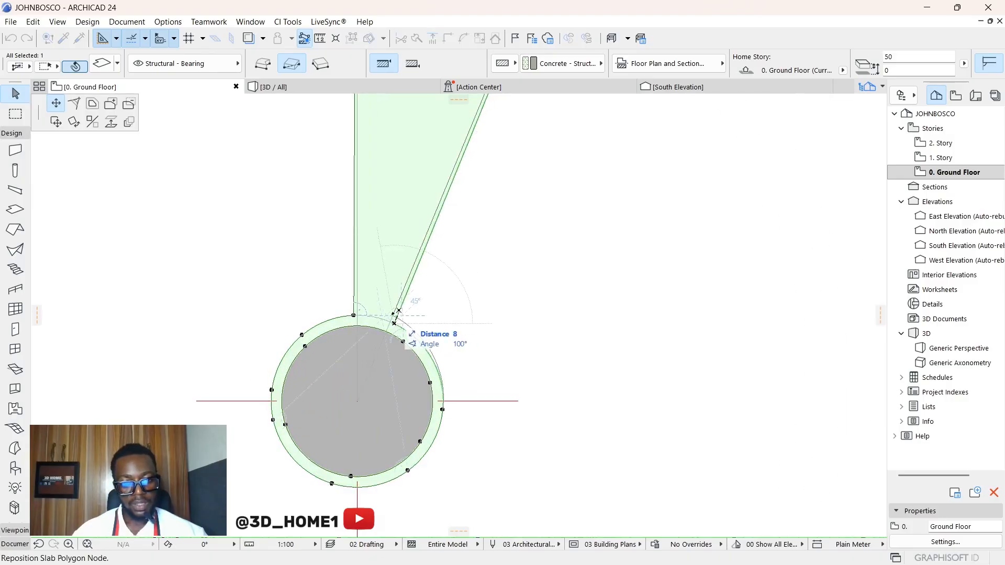
pyautogui.click(130, 123)
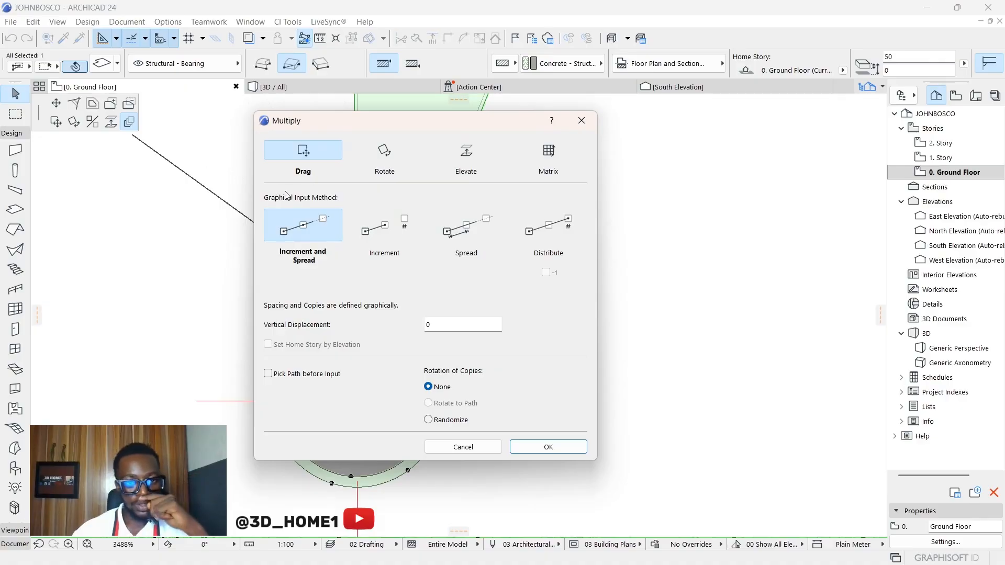
# Configure Multiply to rotate and distribute 21 copies with a vertical displacement of 3150 and Rotate to Path.
pyautogui.click(385, 158)
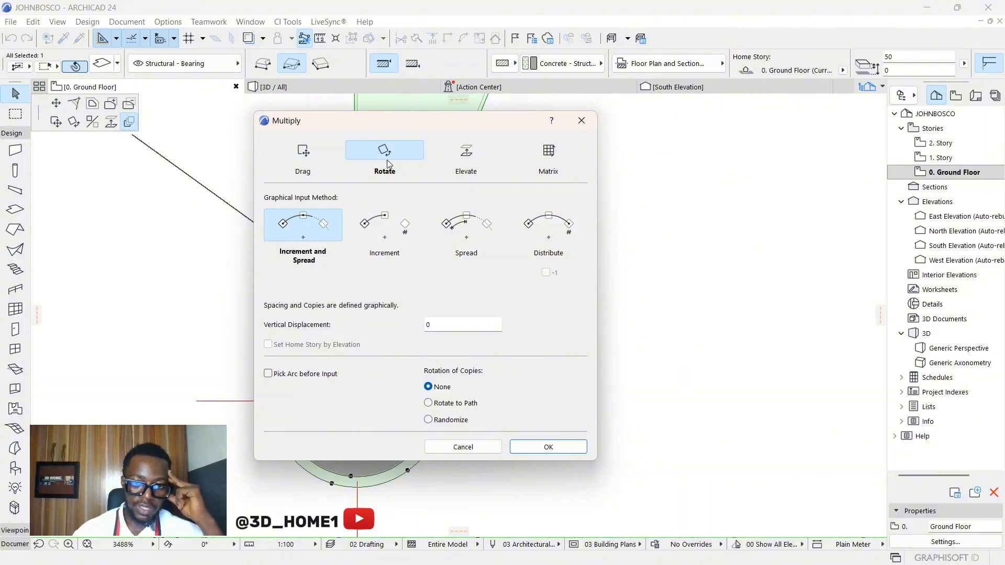
pyautogui.click(545, 224)
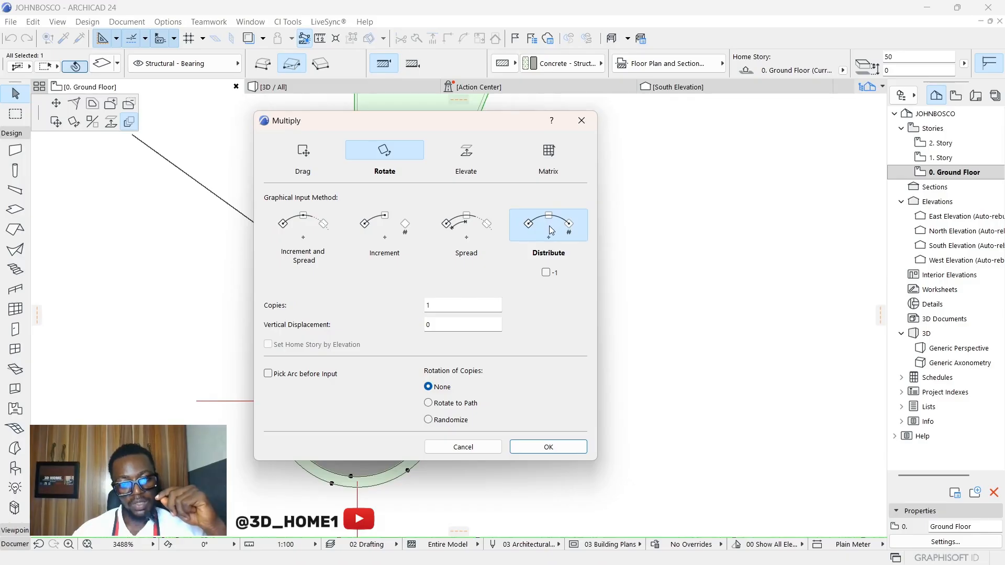
pyautogui.doubleClick(439, 306)
pyautogui.write('2')
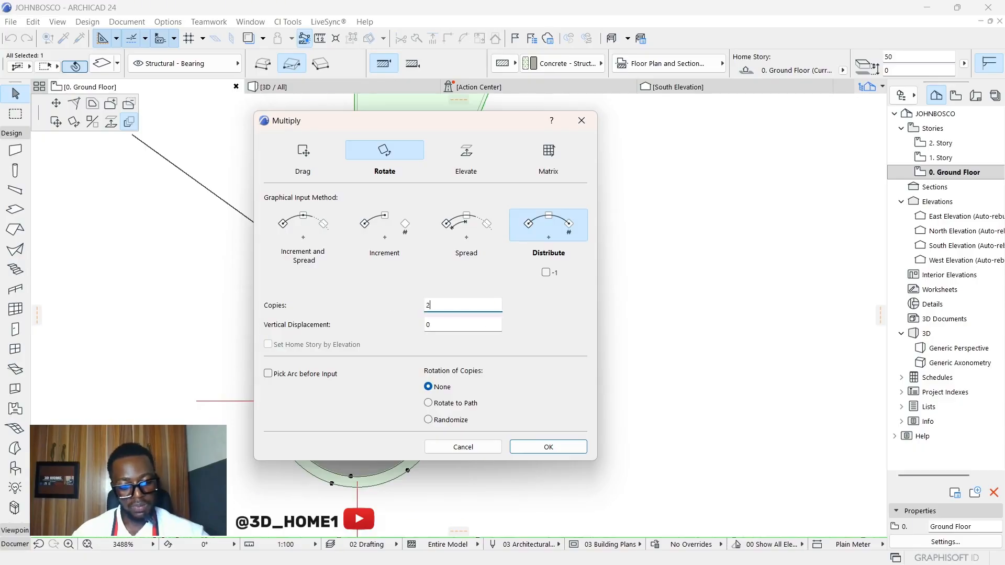
pyautogui.write('1')
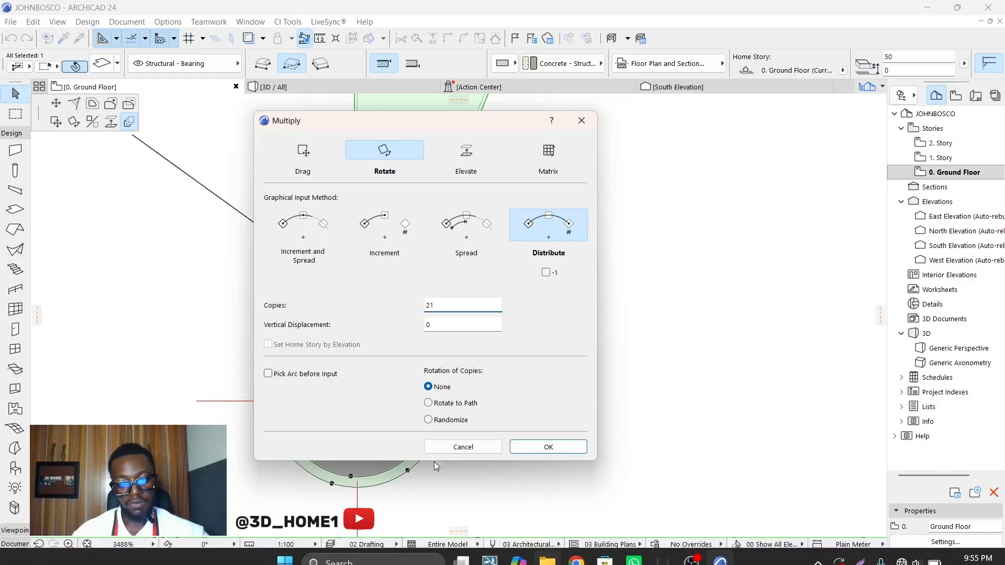
pyautogui.doubleClick(442, 323)
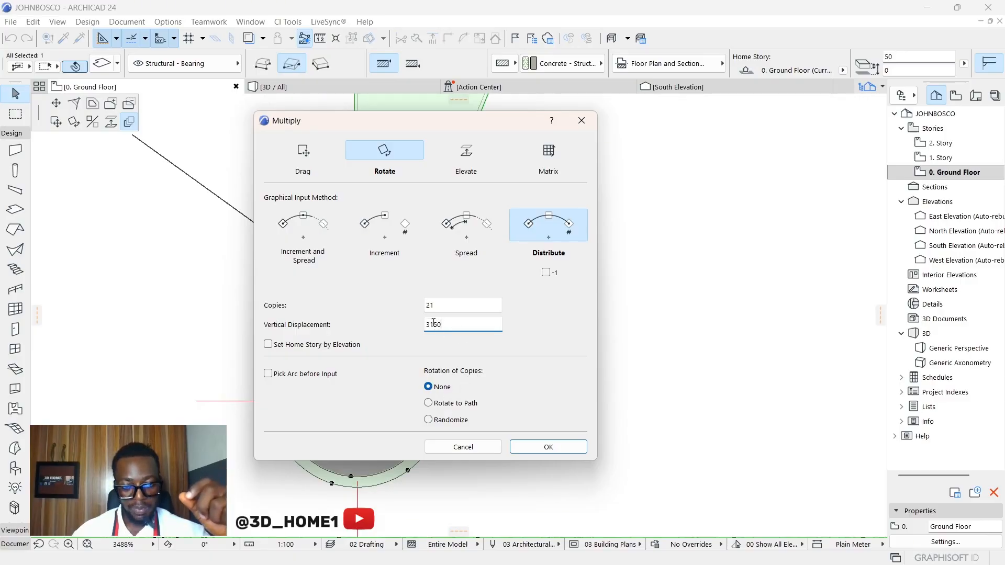
pyautogui.click(429, 405)
pyautogui.click(533, 443)
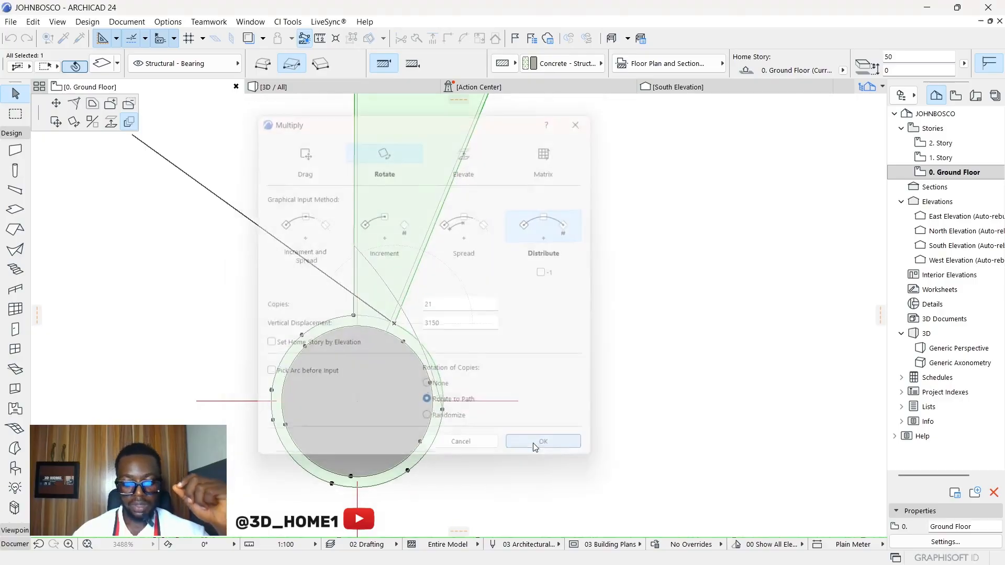
# Rotate the tread copies one full turn about the column's centre, using the tread's outer corner as arc start and end, and deselect them.
pyautogui.scroll(2, 371, 390)
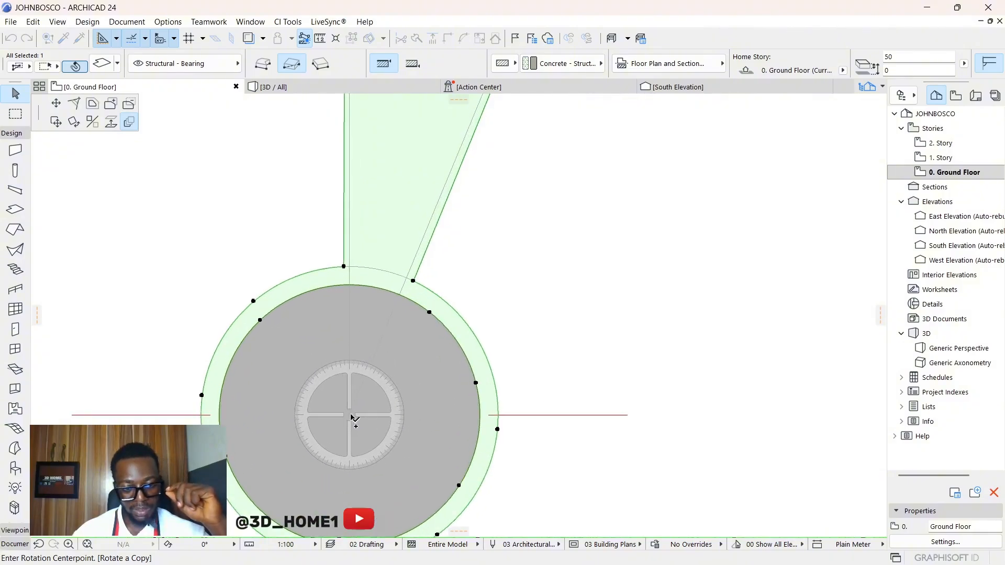
pyautogui.click(351, 415)
pyautogui.scroll(3, 348, 416)
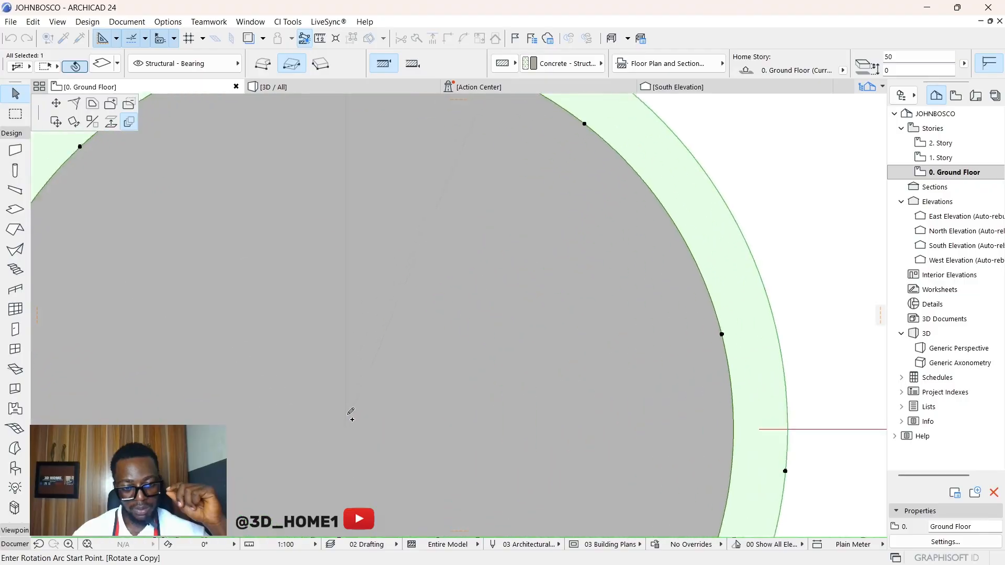
pyautogui.scroll(-5, 349, 437)
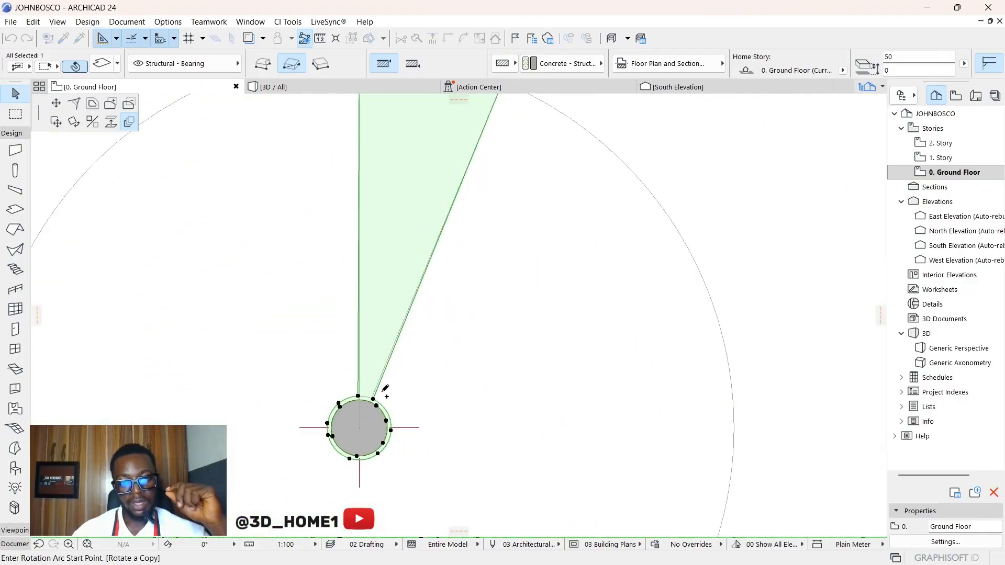
pyautogui.scroll(-3, 474, 176)
pyautogui.scroll(8, 460, 202)
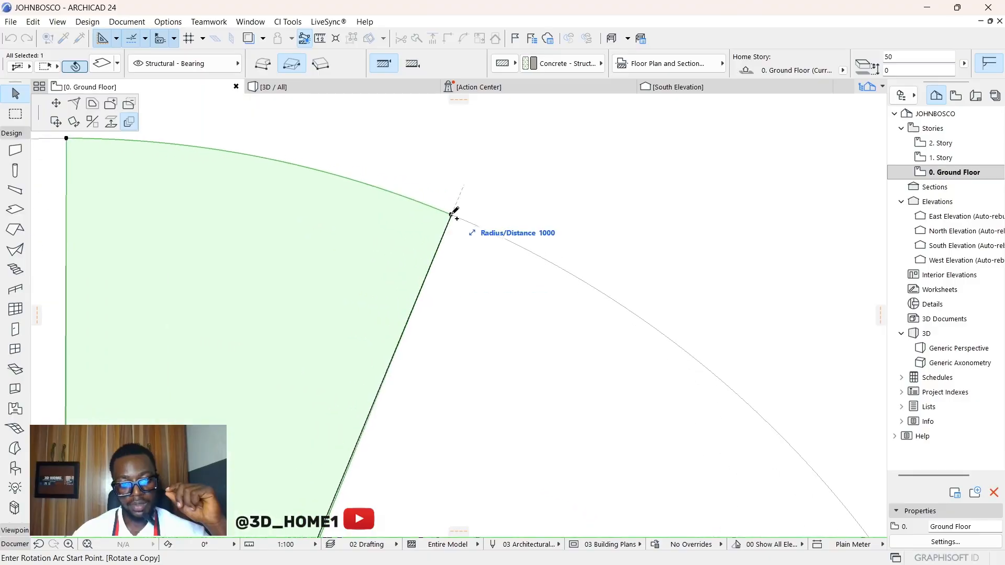
pyautogui.scroll(-8, 455, 212)
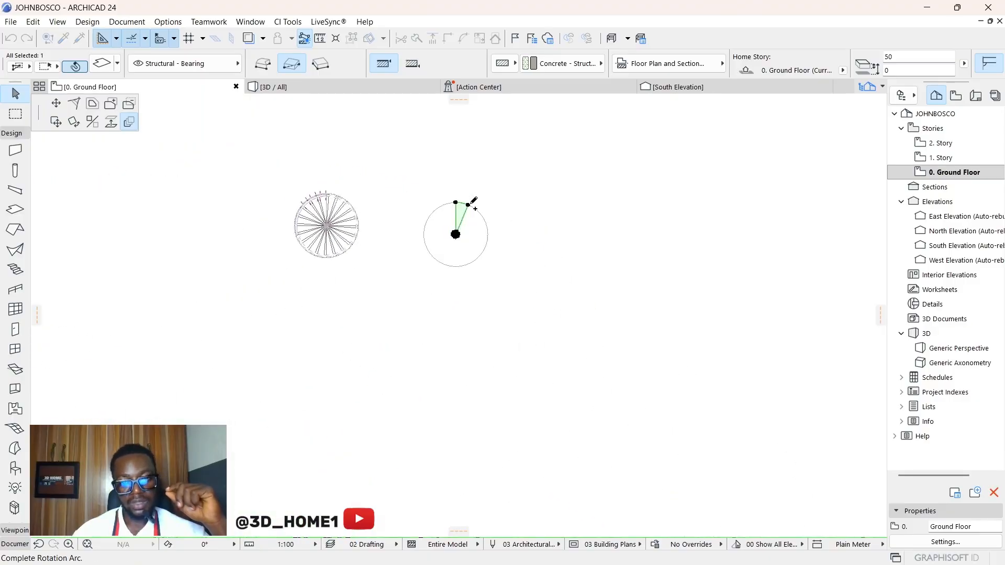
pyautogui.scroll(3, 474, 201)
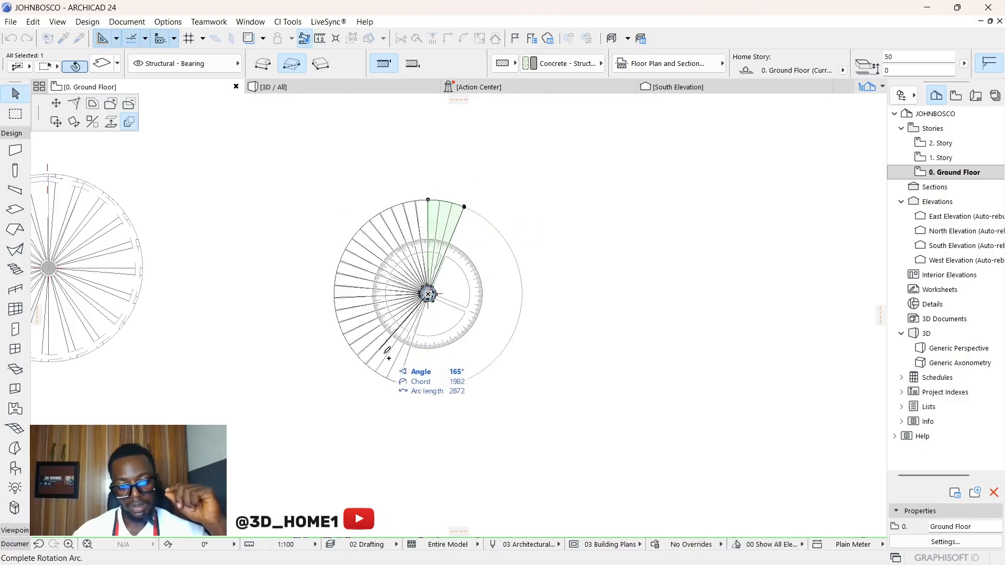
pyautogui.scroll(4, 530, 299)
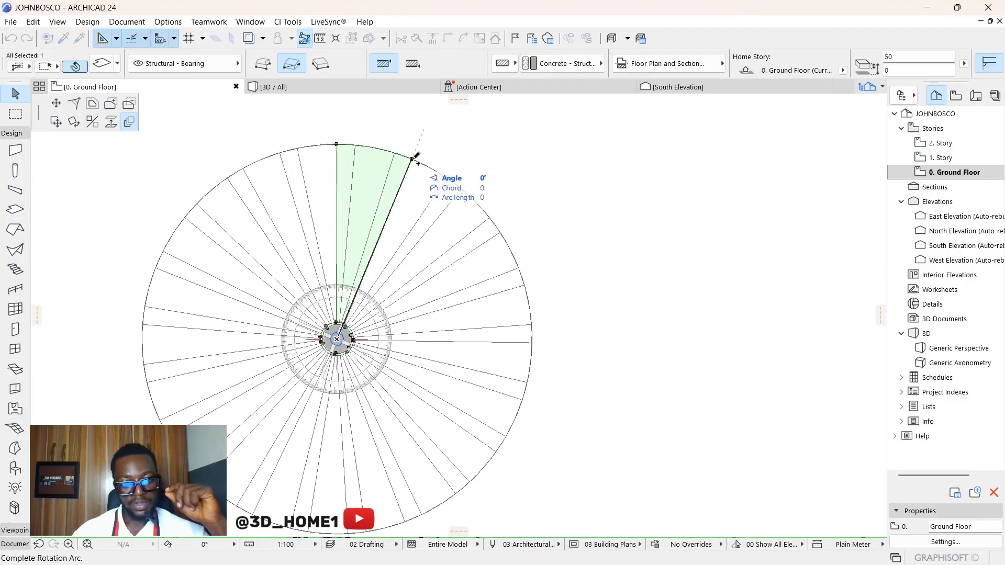
pyautogui.click(414, 155)
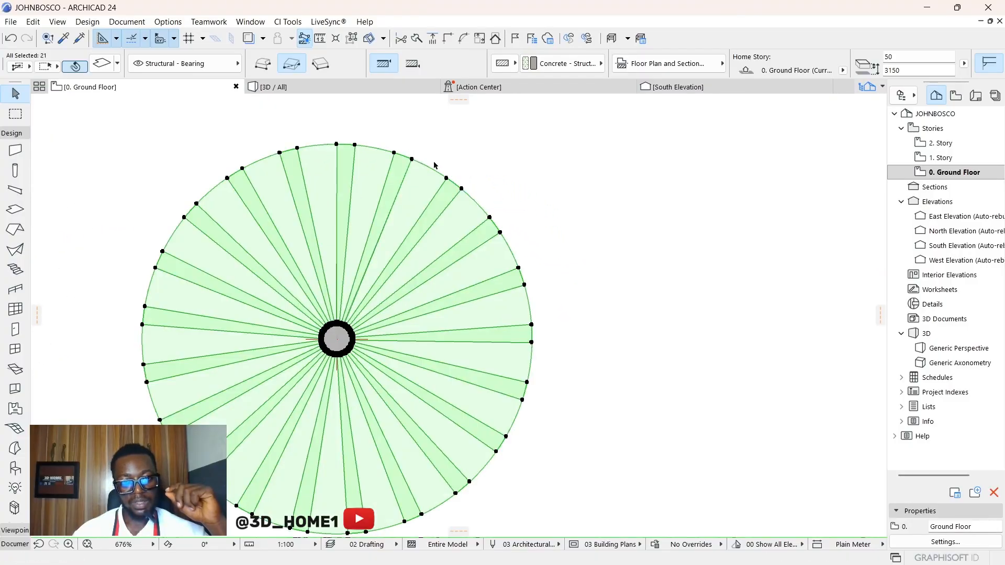
pyautogui.click(565, 211)
# Examine the new spiral staircase in the 3D view from several angles against the reference staircase and the house.
pyautogui.scroll(-6, 450, 304)
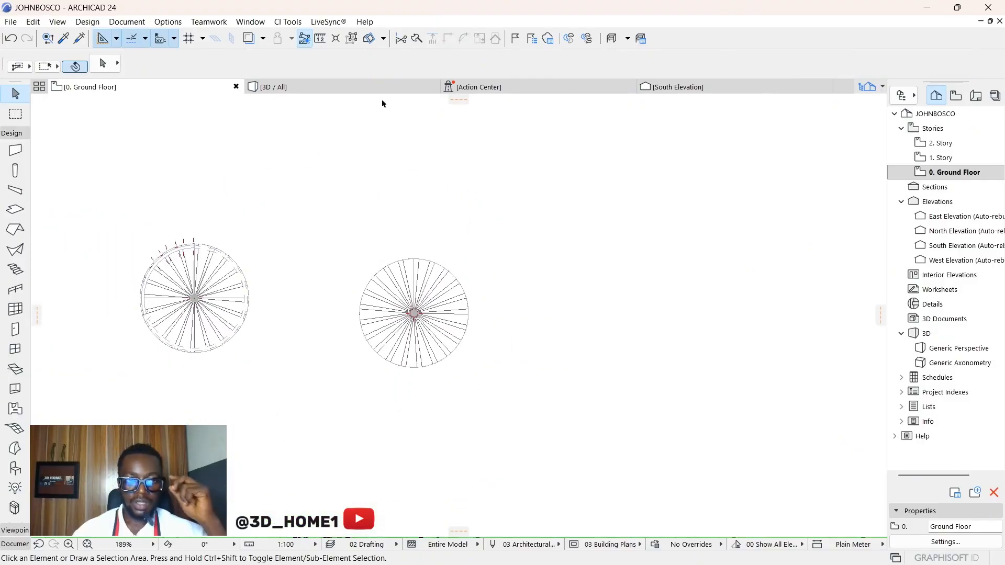
pyautogui.click(368, 89)
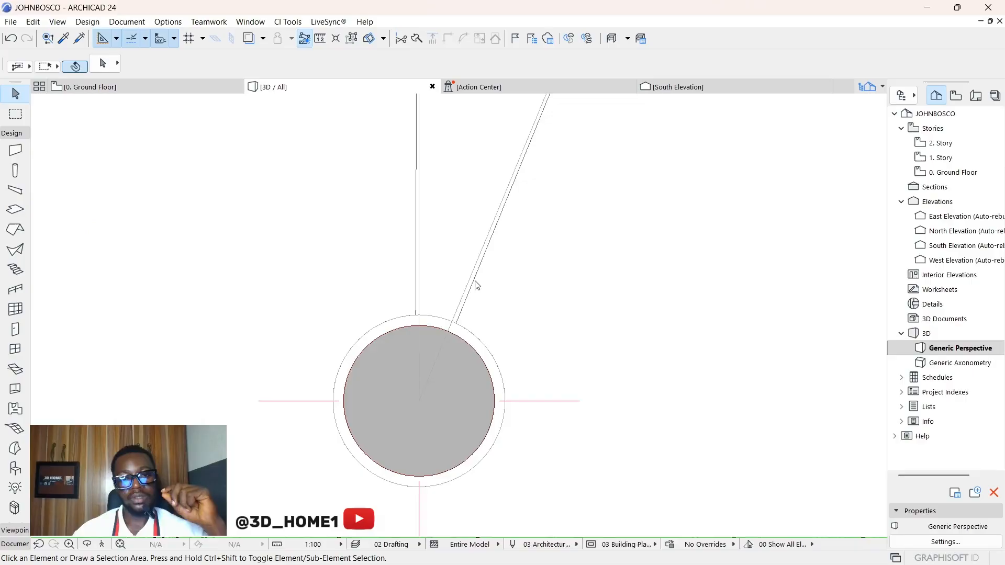
pyautogui.scroll(-5, 452, 458)
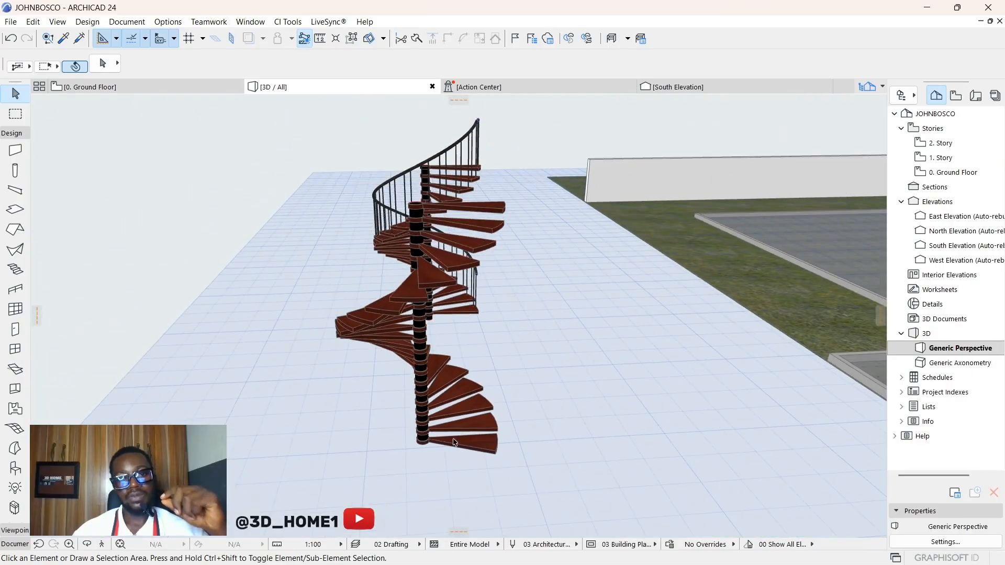
pyautogui.scroll(-2, 444, 413)
pyautogui.keyDown('shift'); pyautogui.moveTo(403, 404); pyautogui.dragTo(630, 430, button='middle'); pyautogui.keyUp('shift')
pyautogui.scroll(10, 630, 430)
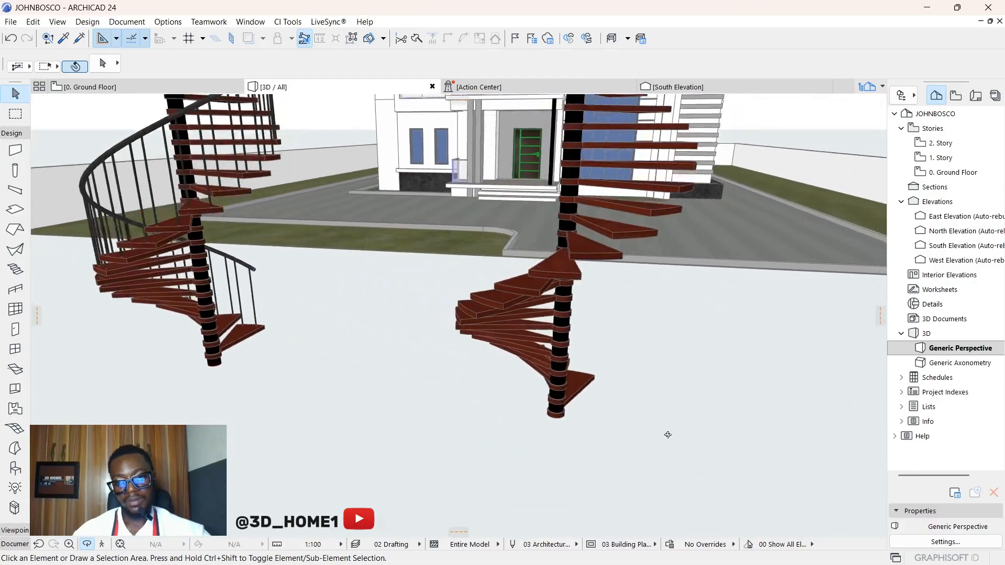
pyautogui.keyDown('shift'); pyautogui.moveTo(565, 387); pyautogui.dragTo(522, 382, button='middle'); pyautogui.keyUp('shift')
pyautogui.scroll(3, 569, 305)
pyautogui.scroll(2, 502, 341)
pyautogui.scroll(3, 475, 333)
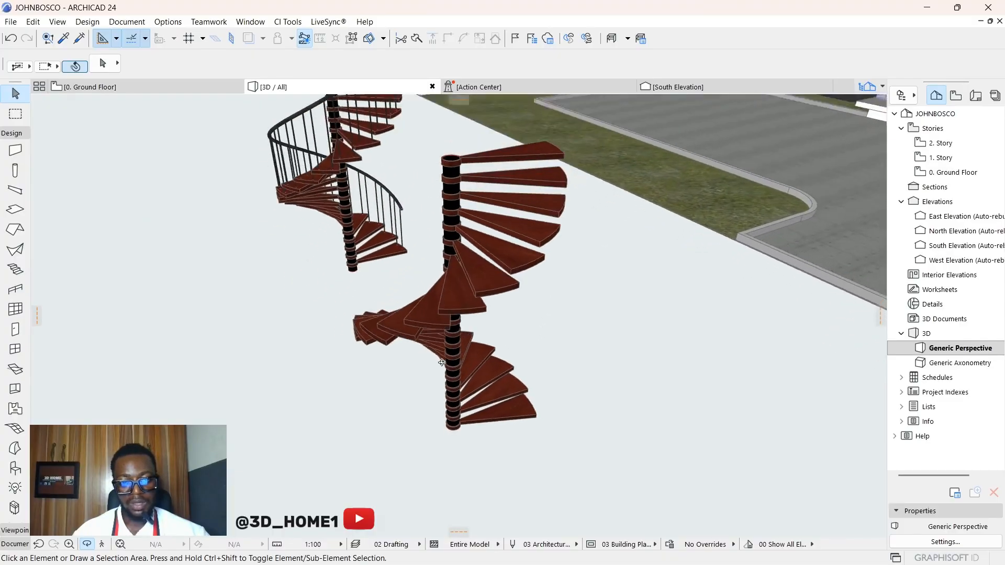
pyautogui.scroll(-3, 436, 377)
pyautogui.keyDown('shift'); pyautogui.moveTo(436, 377); pyautogui.dragTo(443, 381, button='middle'); pyautogui.keyUp('shift')
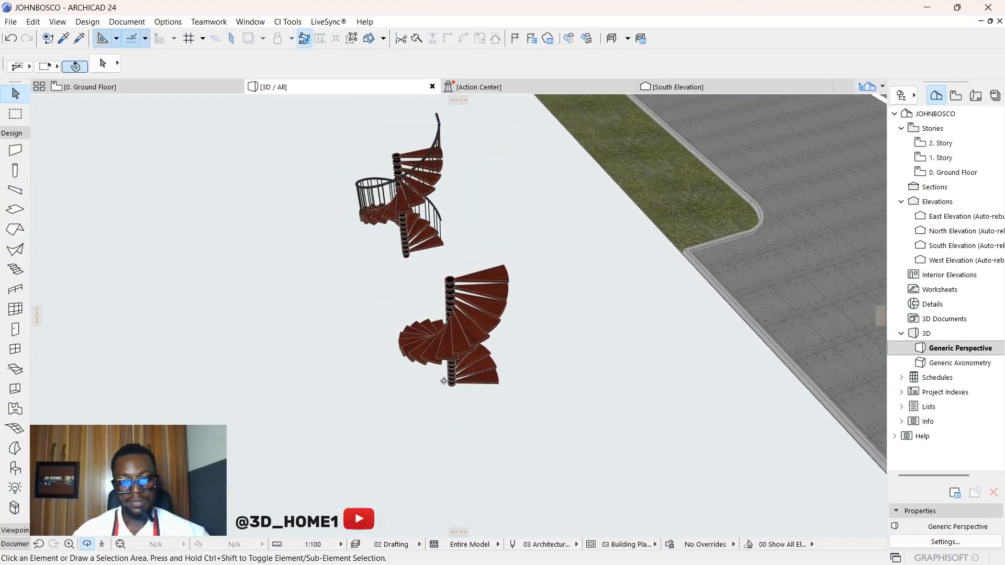
pyautogui.keyDown('shift'); pyautogui.moveTo(441, 296); pyautogui.dragTo(419, 289, button='middle'); pyautogui.keyUp('shift')
# Select the whole new spiral staircase and drag it from its column base to the base of the black column on the house porch.
pyautogui.click(373, 235)
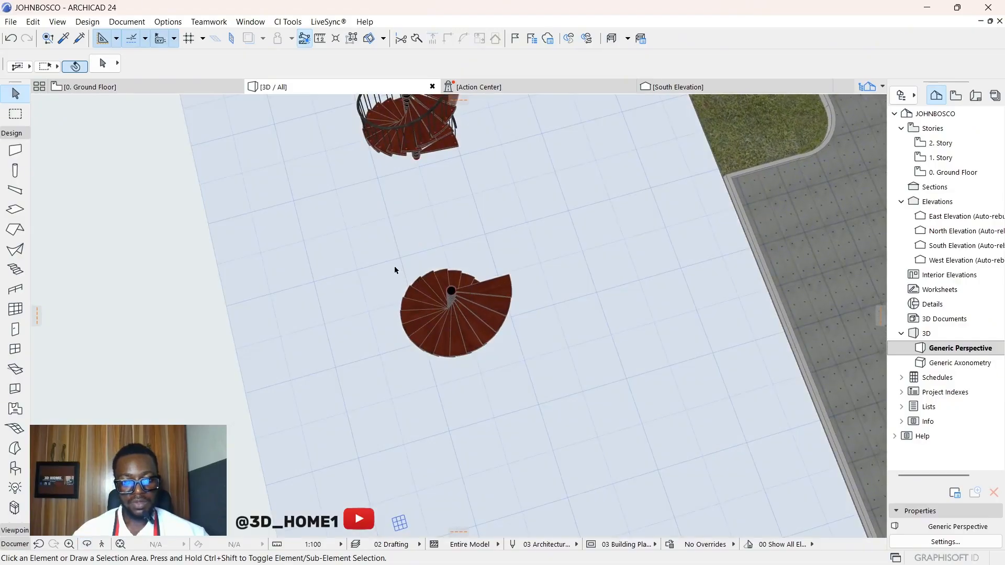
pyautogui.click(568, 405)
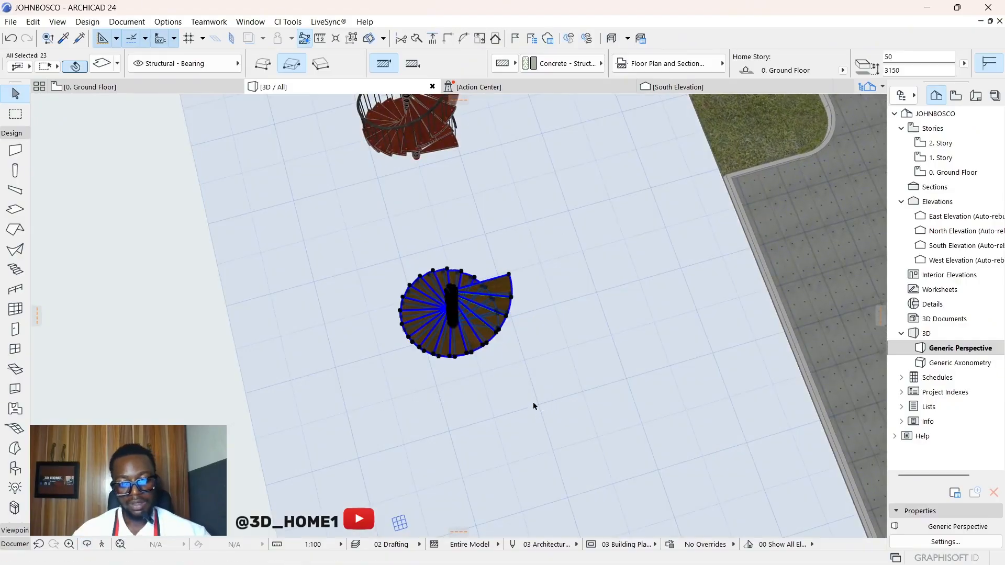
pyautogui.keyDown('shift'); pyautogui.moveTo(521, 382); pyautogui.dragTo(448, 287, button='middle'); pyautogui.keyUp('shift')
pyautogui.scroll(5, 449, 376)
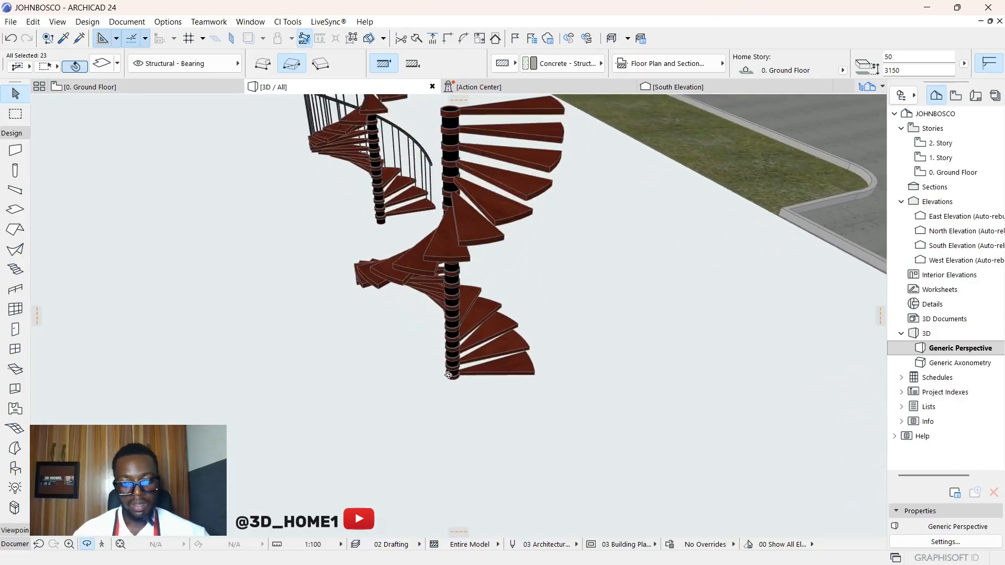
pyautogui.keyDown('shift'); pyautogui.moveTo(463, 375); pyautogui.dragTo(459, 387, button='middle'); pyautogui.keyUp('shift')
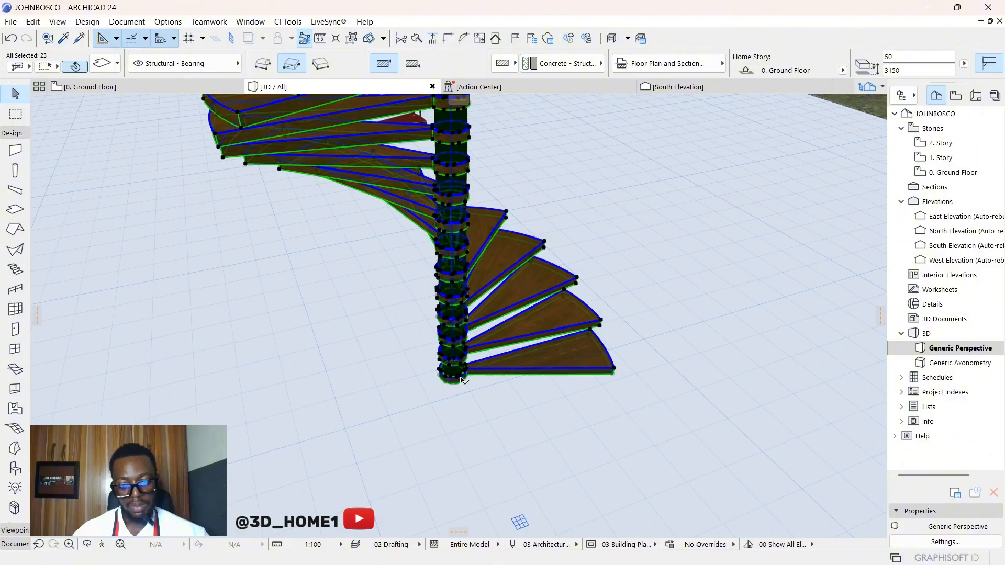
pyautogui.click(470, 370)
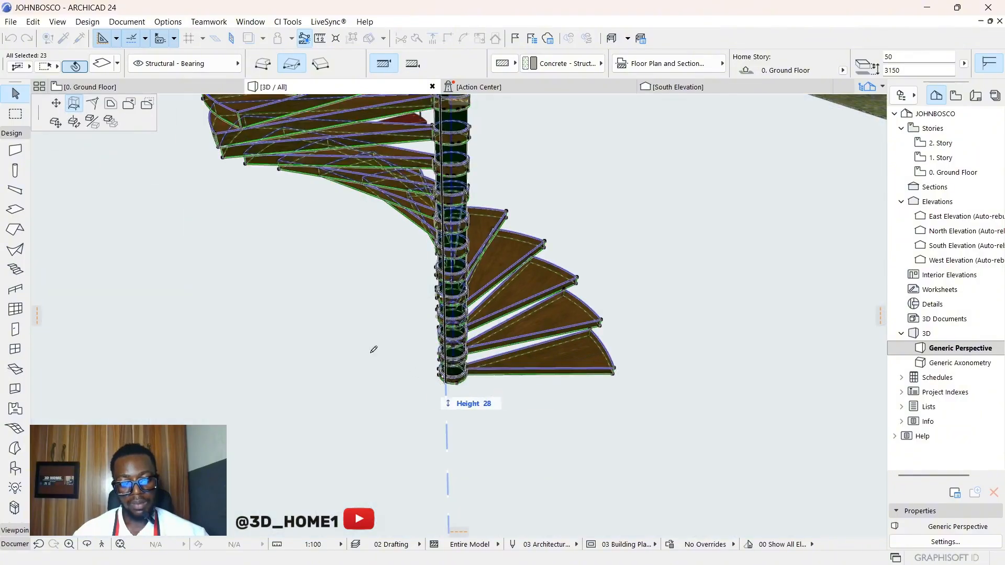
pyautogui.scroll(-10, 269, 492)
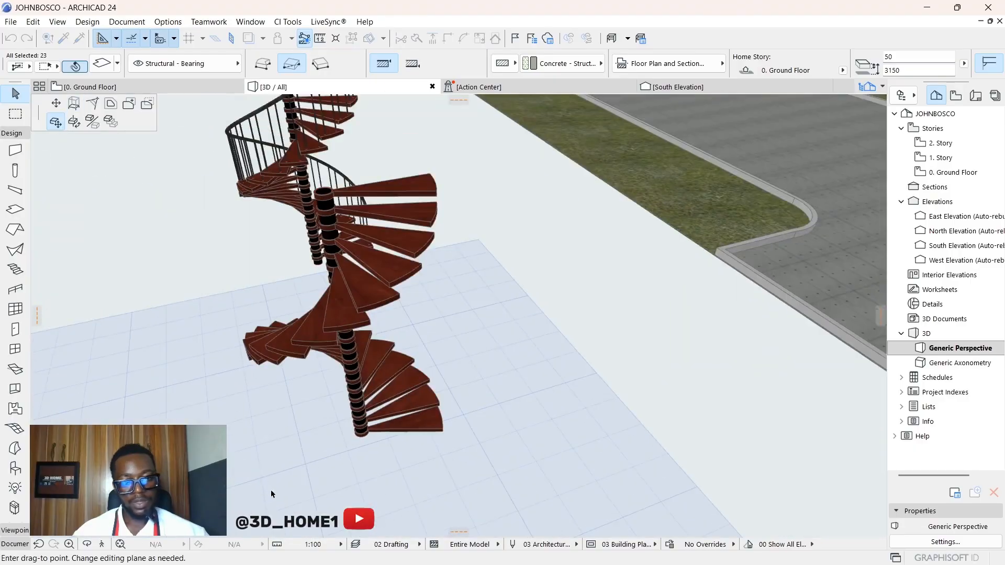
pyautogui.scroll(5, 343, 411)
pyautogui.scroll(8, 649, 310)
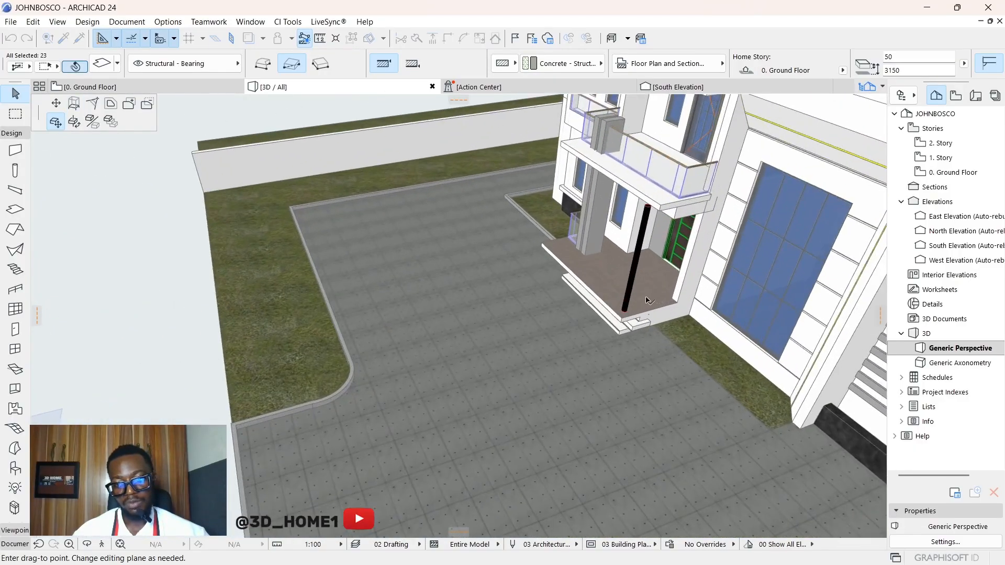
pyautogui.click(611, 331)
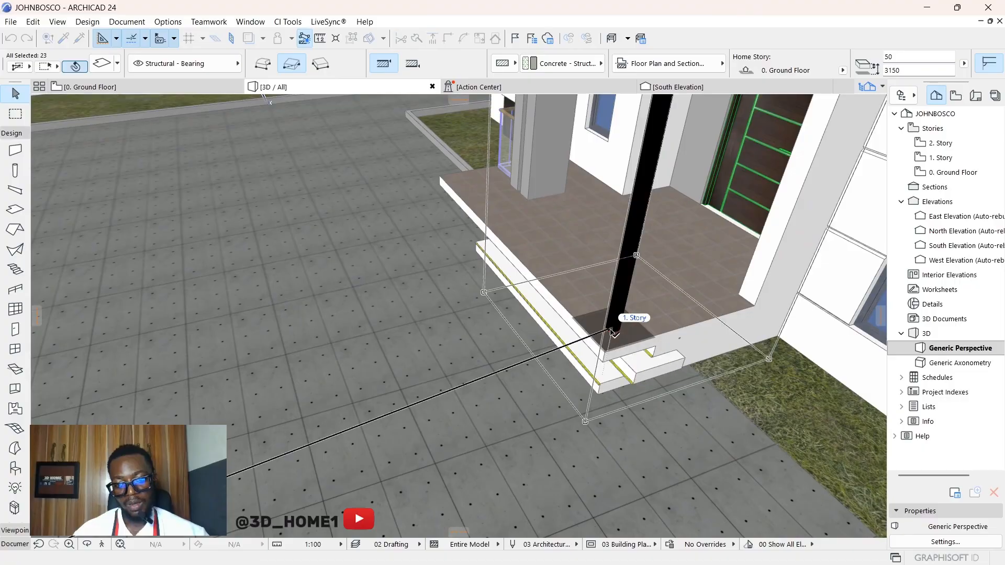
# Check the staircase against the porch and balcony, and undo its move onto the porch.
pyautogui.keyDown('shift'); pyautogui.moveTo(535, 396); pyautogui.dragTo(523, 403, button='middle'); pyautogui.keyUp('shift')
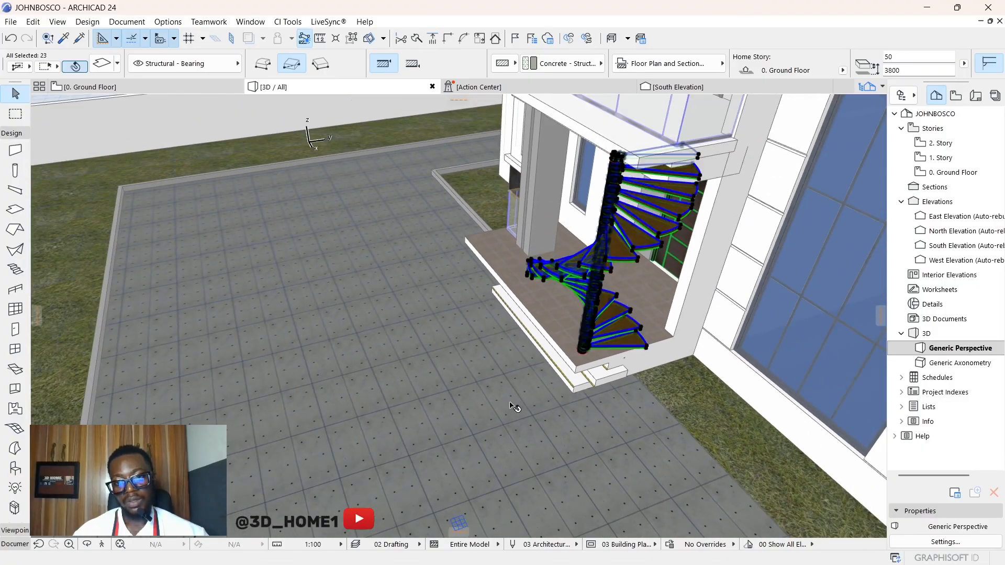
pyautogui.scroll(-1, 515, 402)
pyautogui.scroll(2, 633, 185)
pyautogui.scroll(-1, 638, 182)
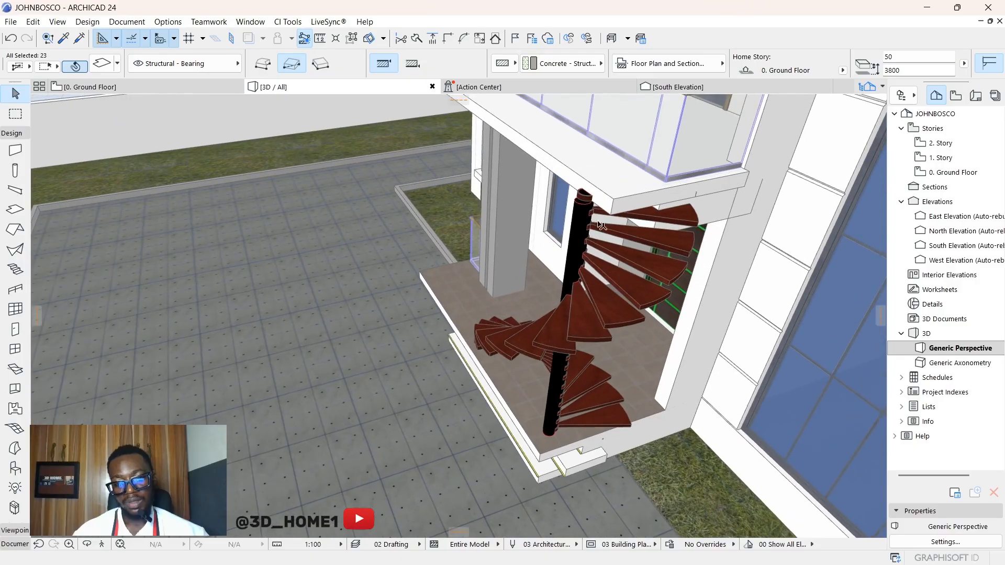
pyautogui.scroll(2, 637, 182)
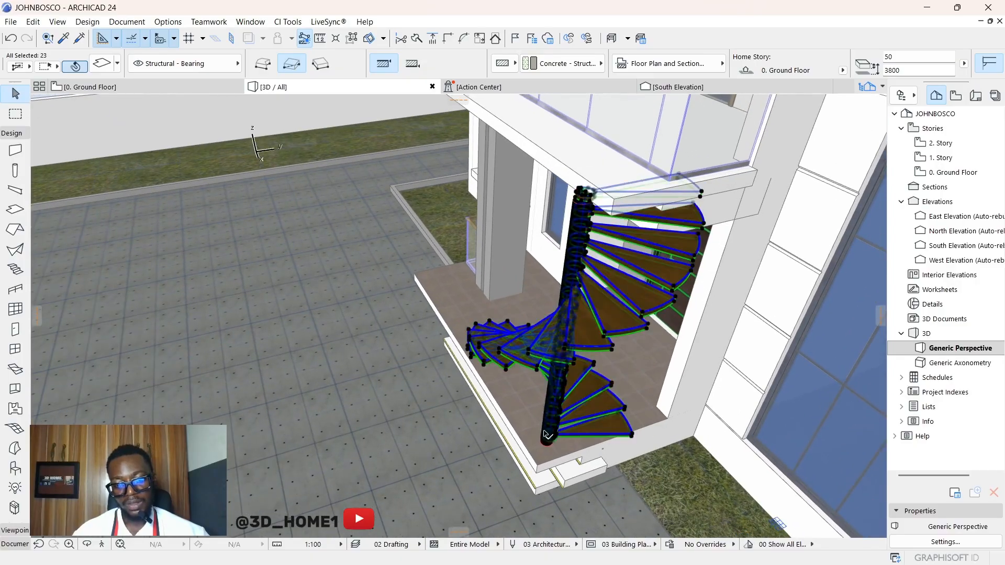
pyautogui.keyDown('shift'); pyautogui.moveTo(546, 435); pyautogui.dragTo(506, 443, button='middle'); pyautogui.keyUp('shift')
pyautogui.press('Escape')
pyautogui.click(506, 428)
pyautogui.press('Delete')
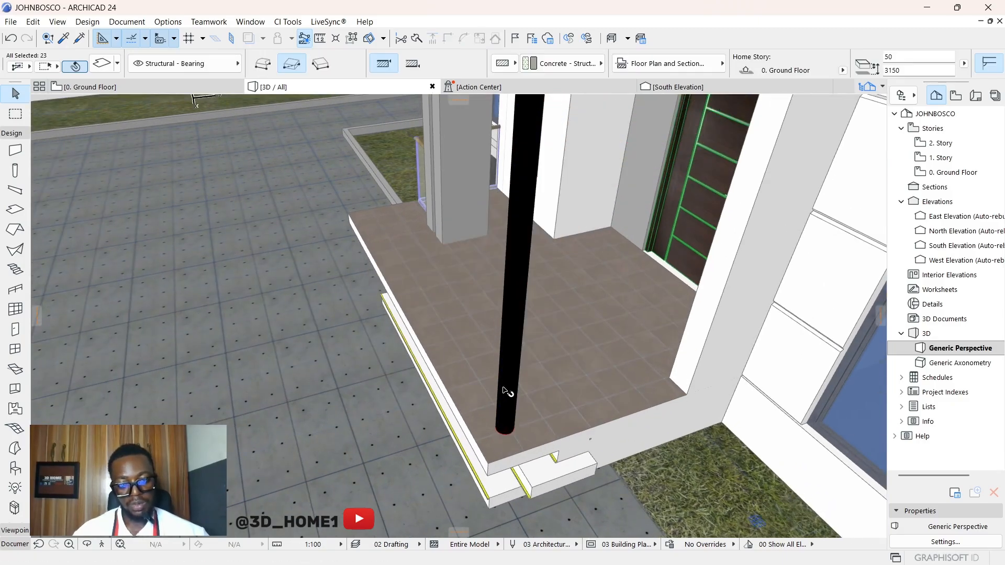
# Delete the plain black column standing on the house porch.
pyautogui.click(511, 391)
pyautogui.press('Delete')
pyautogui.scroll(-10, 487, 379)
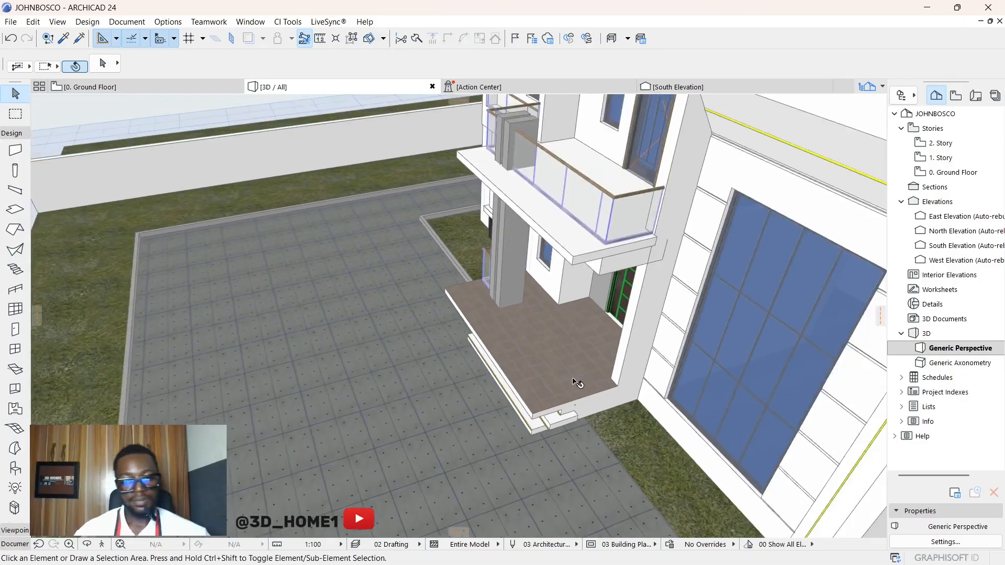
# Select all treads and the column of the new spiral staircase, group them, and clear the selection.
pyautogui.scroll(-2, 460, 366)
pyautogui.scroll(6, 324, 440)
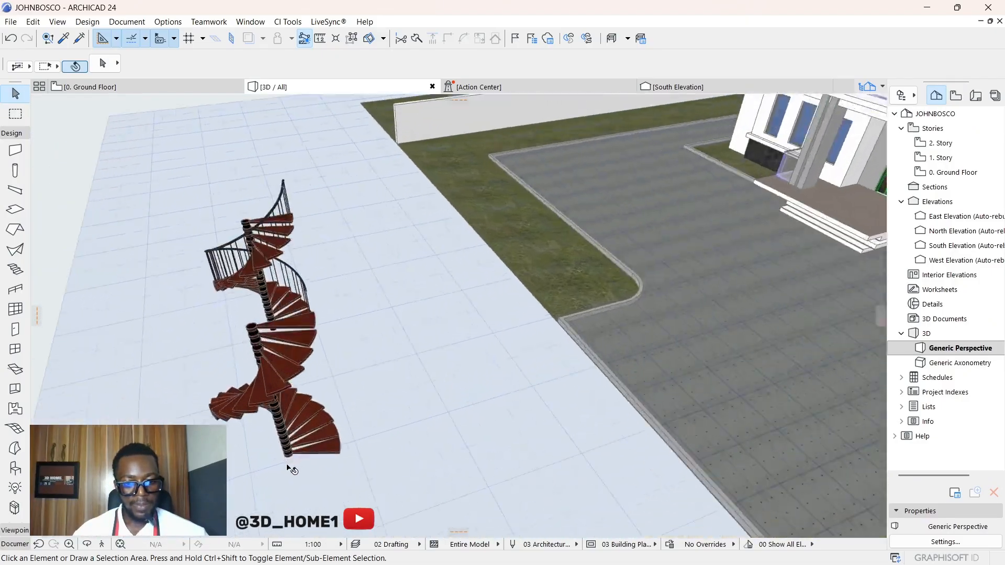
pyautogui.scroll(-3, 451, 312)
pyautogui.keyDown('shift'); pyautogui.moveTo(340, 372); pyautogui.dragTo(417, 312, button='middle'); pyautogui.keyUp('shift')
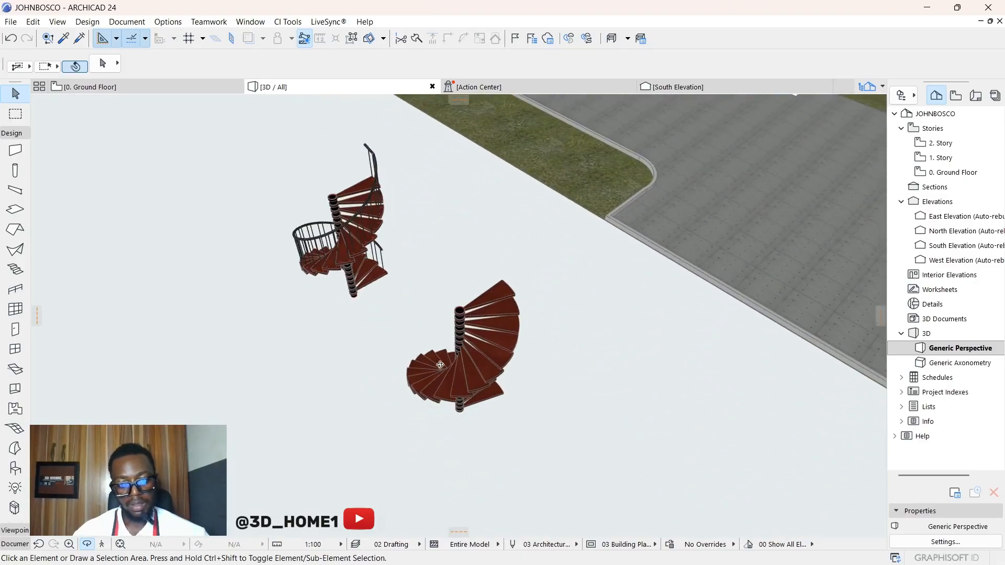
pyautogui.moveTo(420, 262)
pyautogui.mouseDown()
pyautogui.moveTo(520, 436)
pyautogui.moveTo(413, 266)
pyautogui.mouseUp()
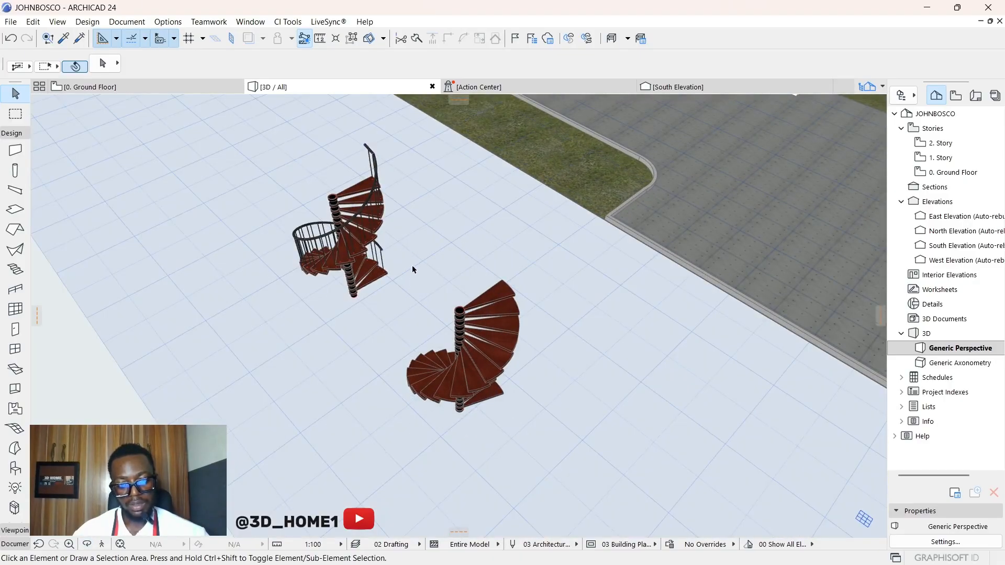
pyautogui.moveTo(400, 231); pyautogui.dragTo(570, 469)
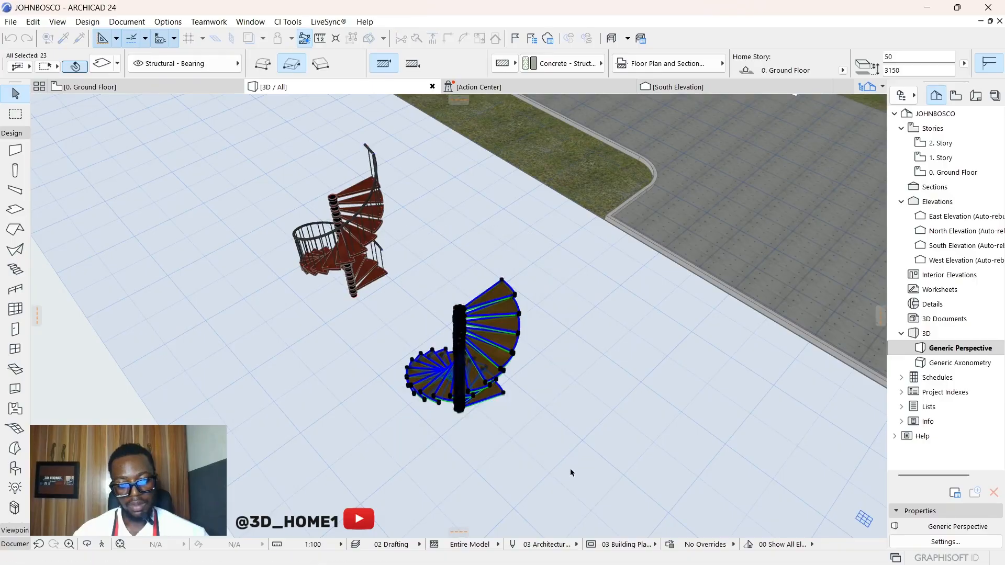
pyautogui.keyDown('shift'); pyautogui.moveTo(497, 390); pyautogui.dragTo(487, 377, button='middle'); pyautogui.keyUp('shift')
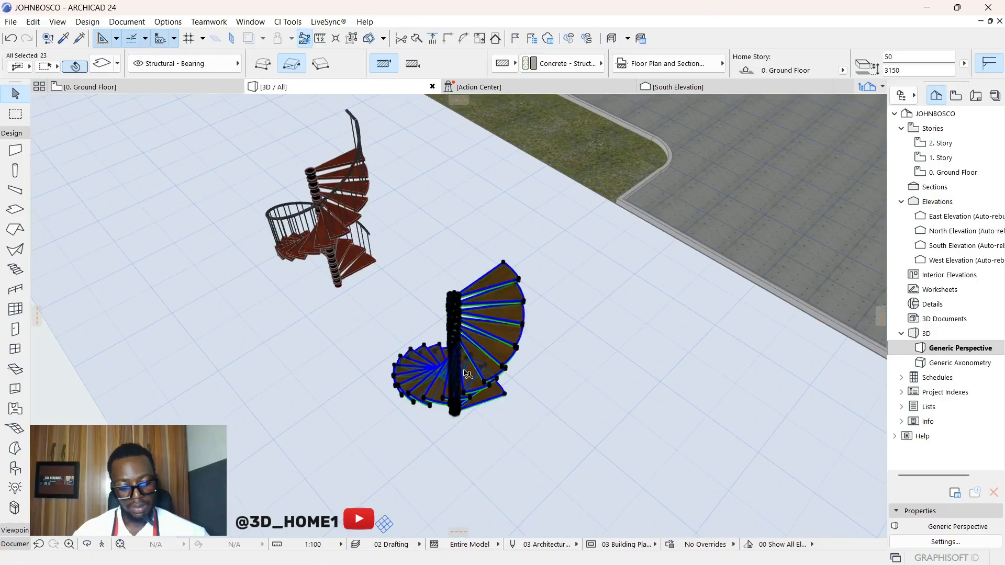
pyautogui.click(529, 391)
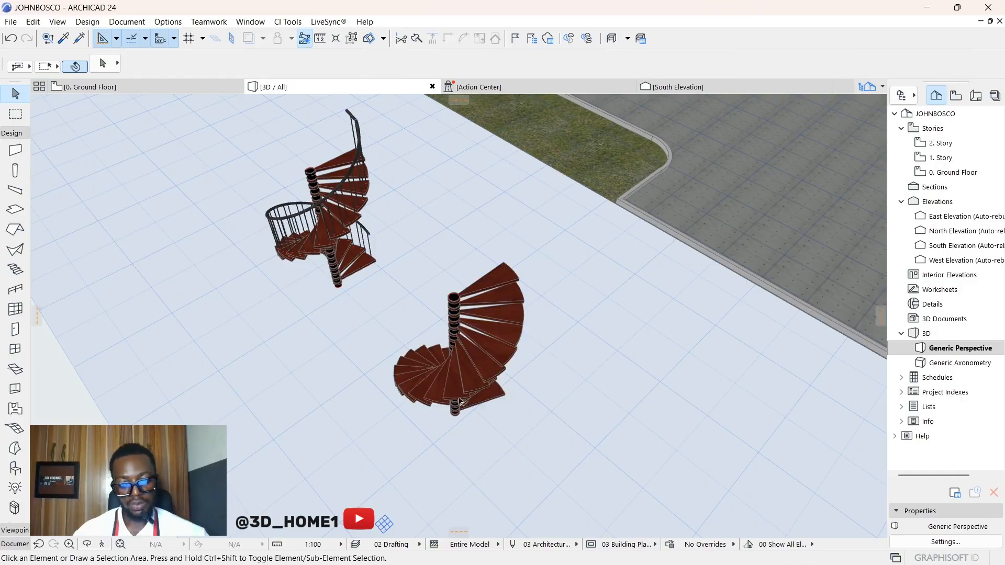
# Drag the grouped spiral staircase from its column base onto the house porch, near the slab's outer corner.
pyautogui.scroll(2, 459, 402)
pyautogui.click(459, 411)
pyautogui.scroll(4, 459, 418)
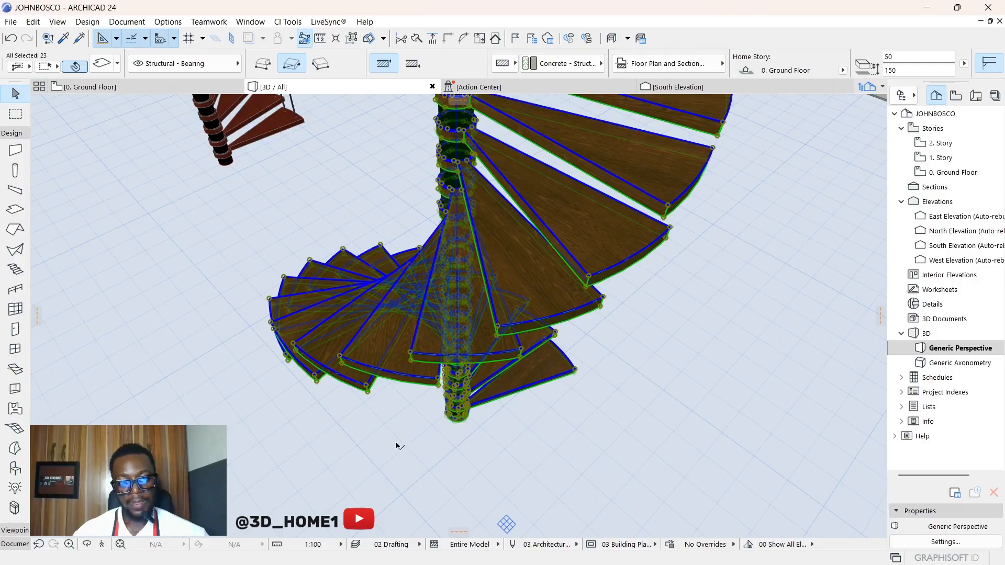
pyautogui.scroll(-10, 404, 423)
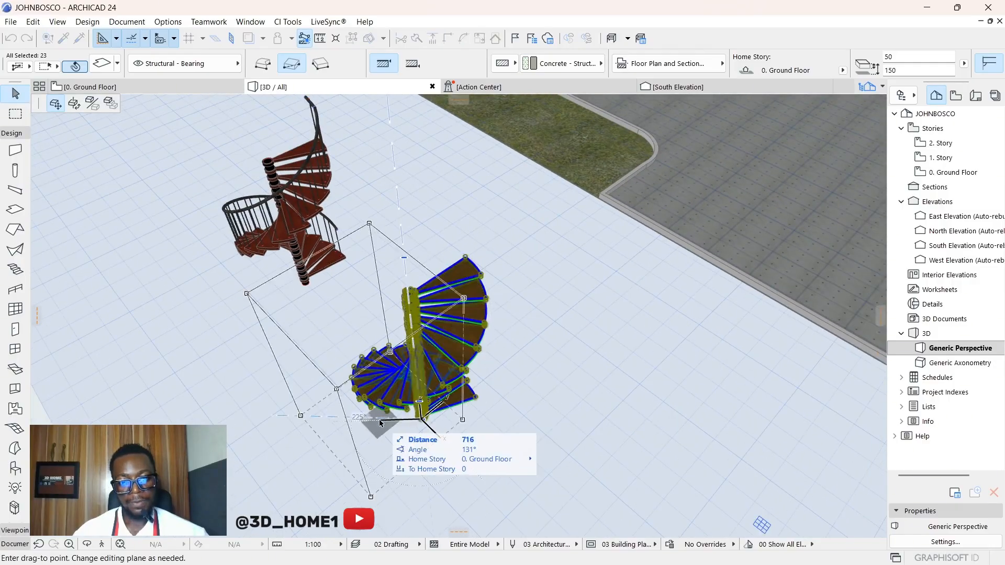
pyautogui.scroll(-4, 343, 429)
pyautogui.scroll(8, 555, 251)
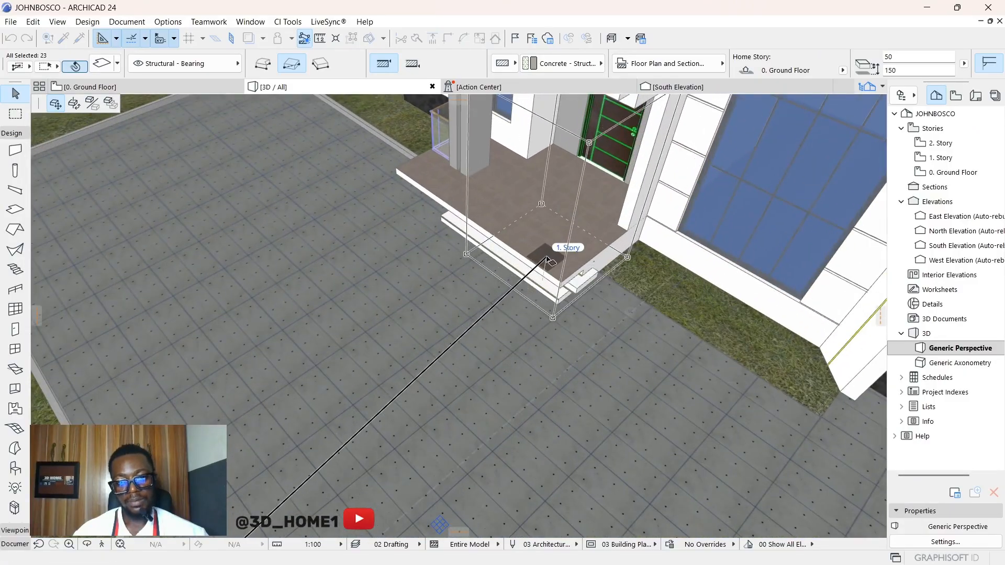
pyautogui.click(548, 259)
# Move the grouped staircase from its top tread's straight edge to the outer edge of the balcony slab, and deselect it.
pyautogui.scroll(-3, 544, 267)
pyautogui.scroll(5, 583, 180)
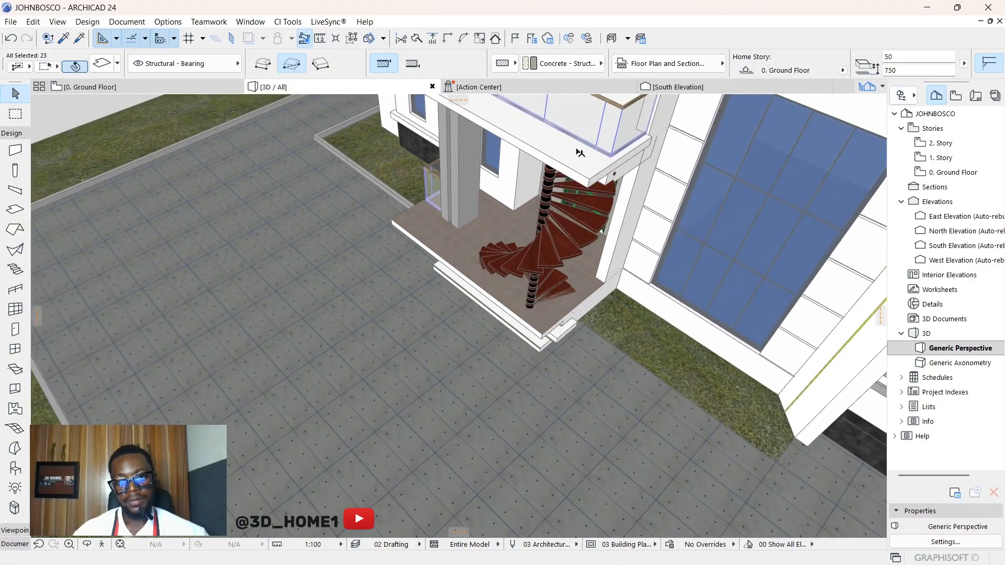
pyautogui.scroll(-3, 587, 182)
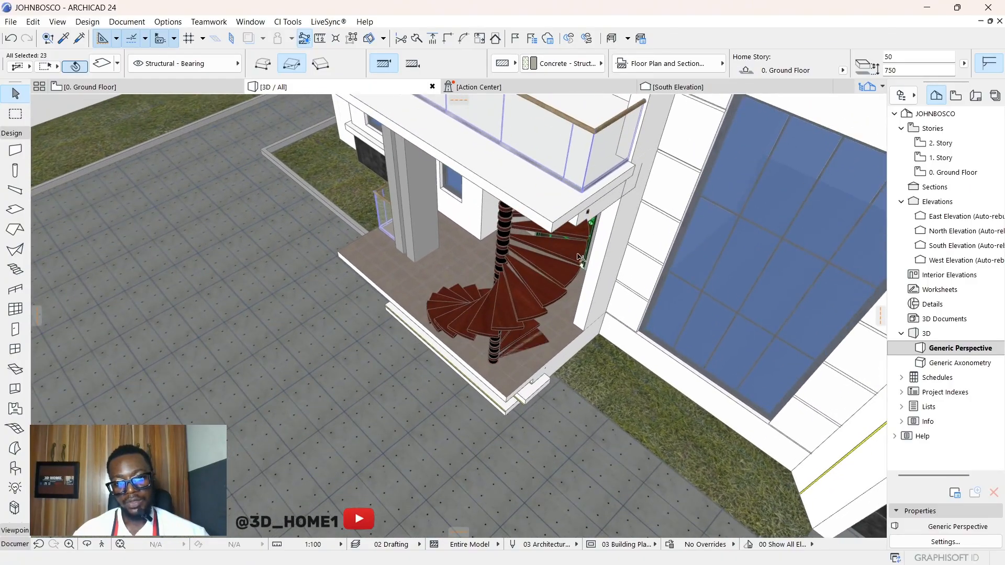
pyautogui.scroll(4, 515, 369)
pyautogui.scroll(2, 515, 369)
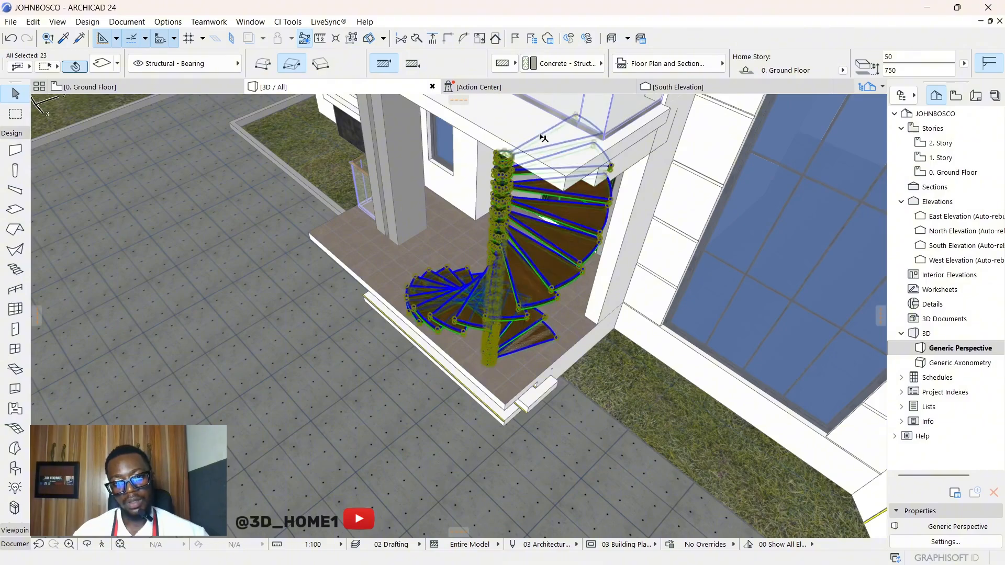
pyautogui.scroll(2, 529, 146)
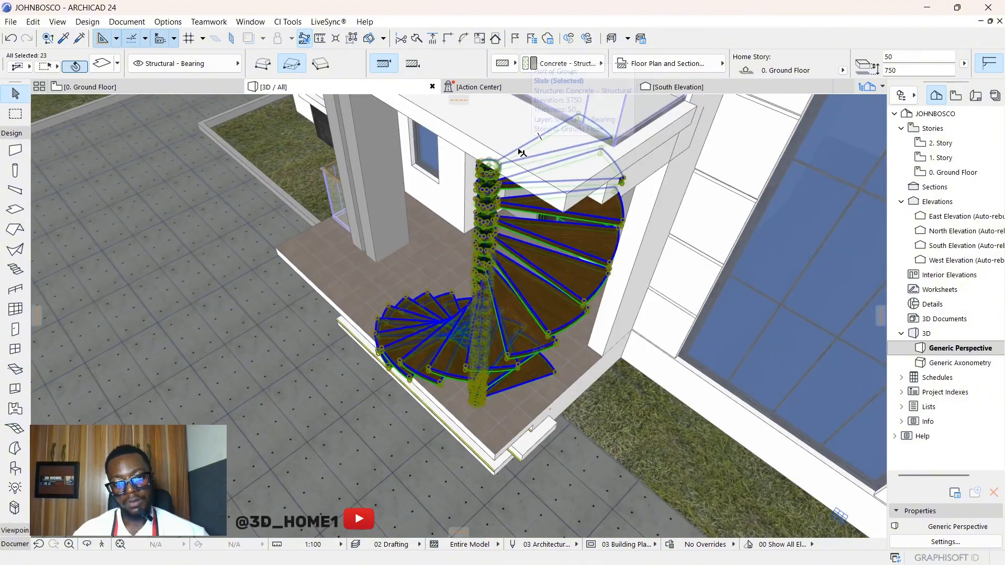
pyautogui.click(522, 153)
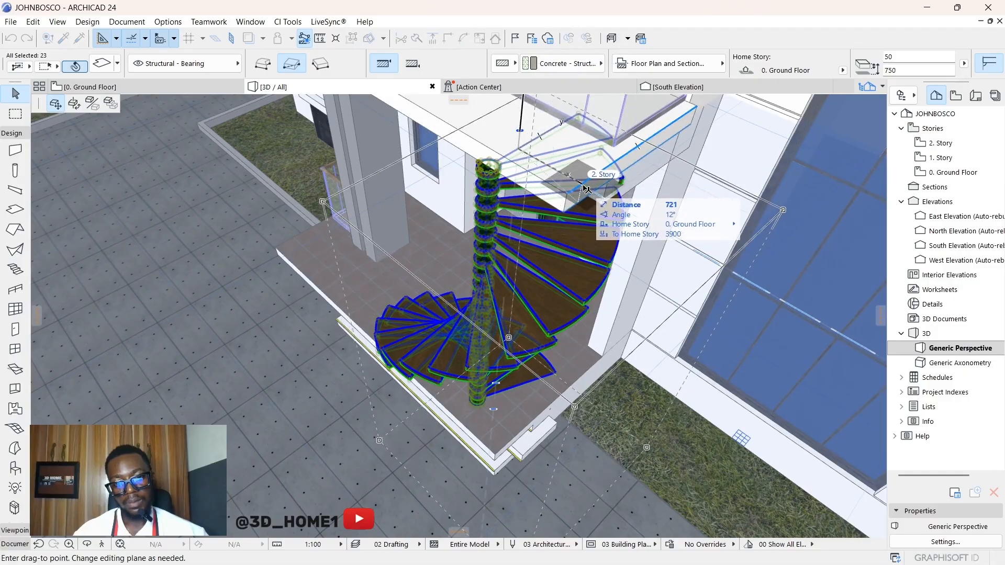
pyautogui.click(583, 187)
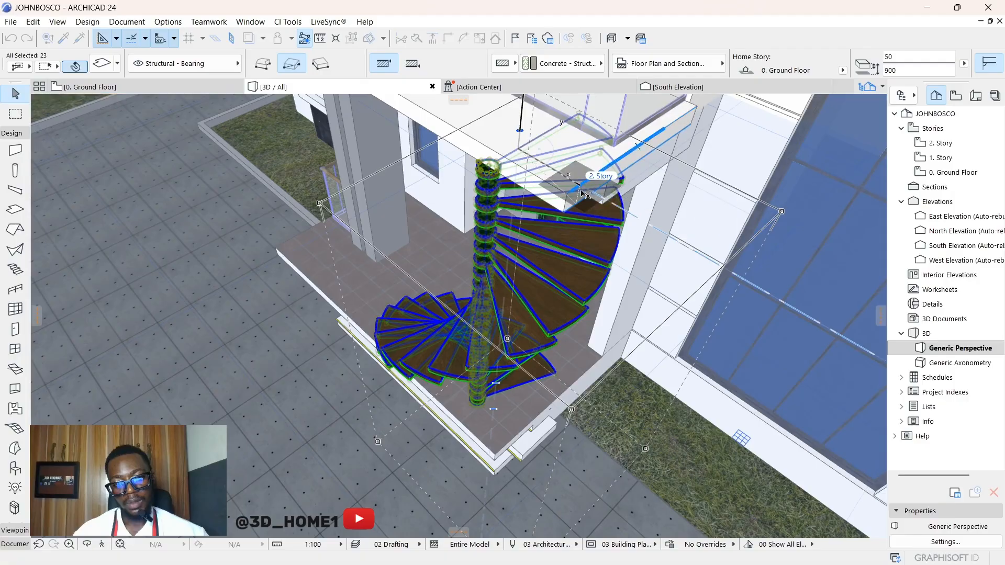
pyautogui.press('Escape')
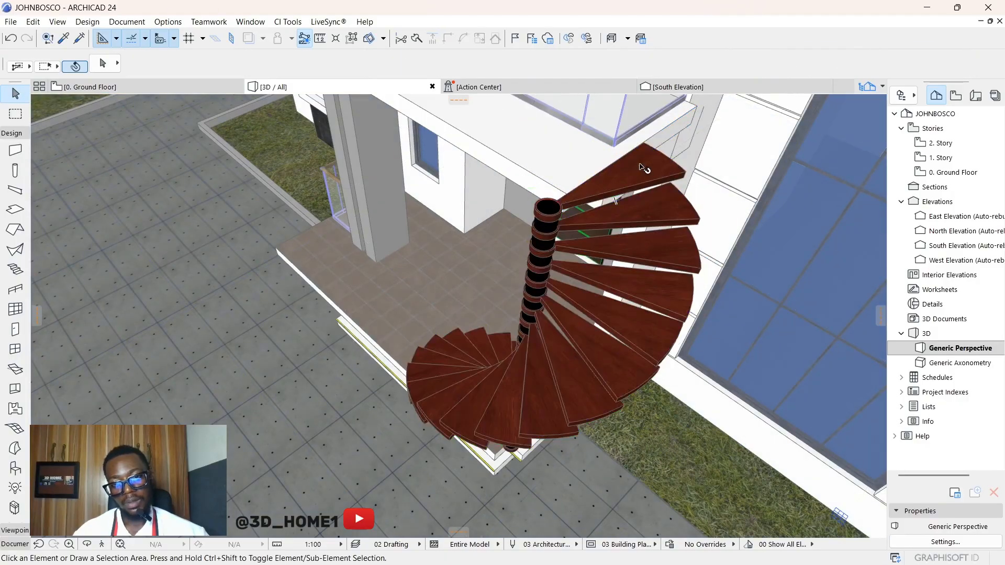
pyautogui.click(574, 254)
pyautogui.click(580, 251)
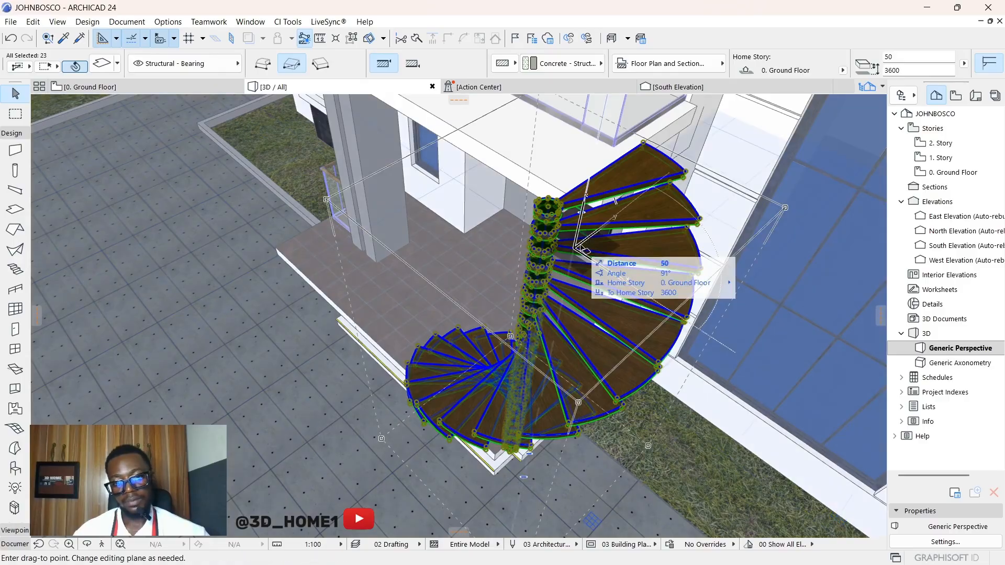
pyautogui.press('Escape')
# Select the porch slab and offset its short edge beside the staircase outward by about 489 mm.
pyautogui.moveTo(580, 275); pyautogui.dragTo(543, 387)
pyautogui.click(535, 398)
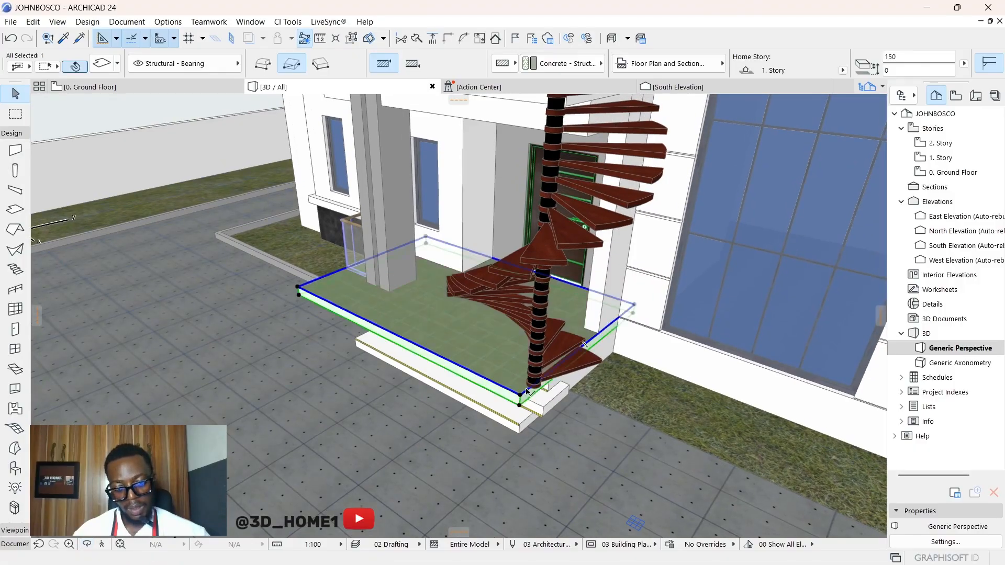
pyautogui.click(529, 396)
pyautogui.click(528, 396)
pyautogui.scroll(2, 530, 395)
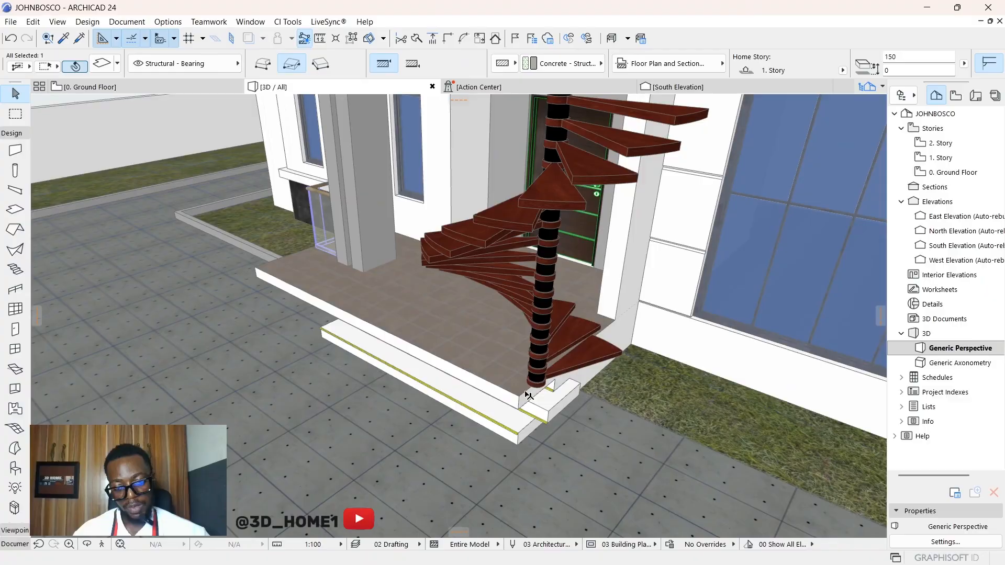
pyautogui.click(525, 393)
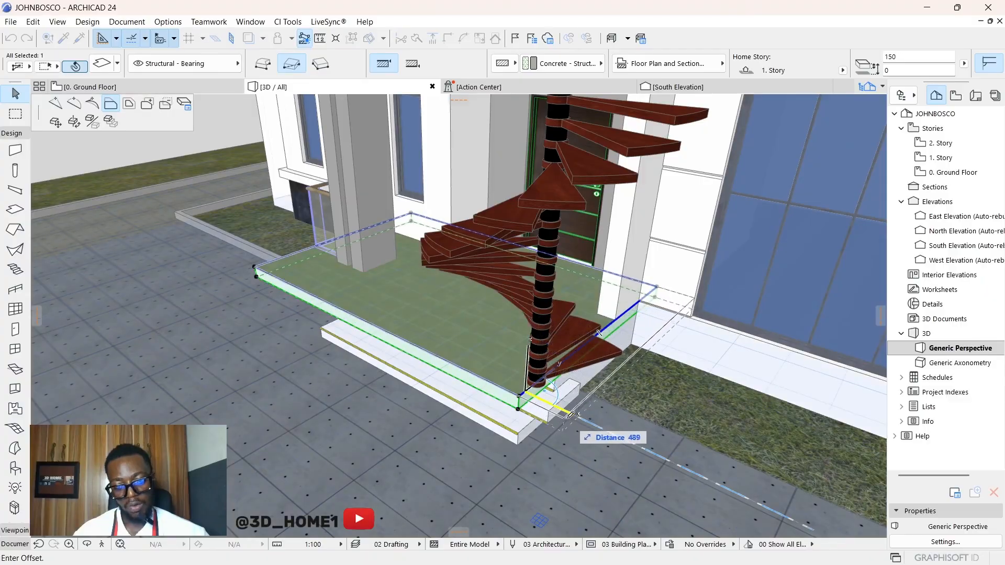
pyautogui.click(571, 414)
pyautogui.press('Escape')
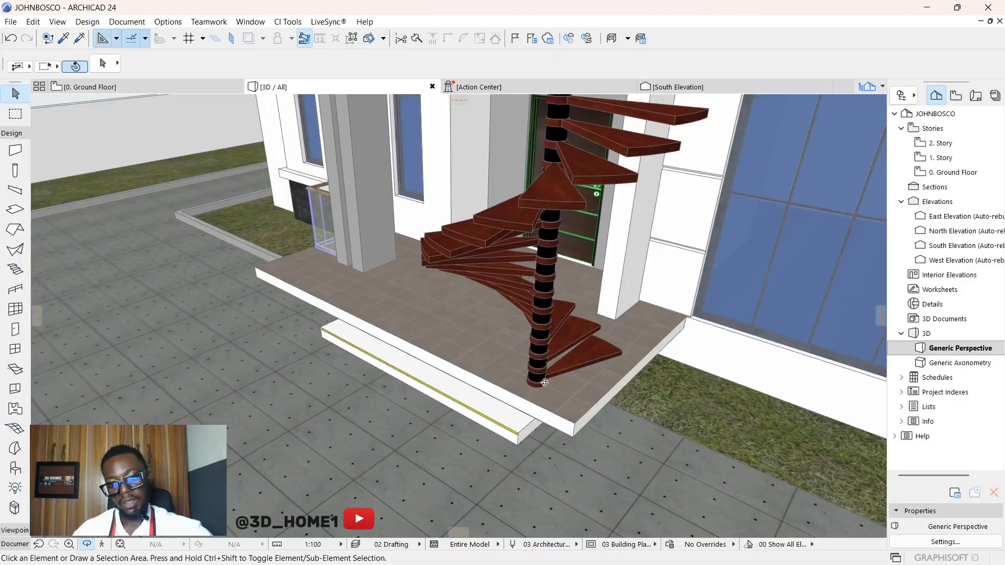
pyautogui.keyDown('shift'); pyautogui.moveTo(545, 382); pyautogui.dragTo(410, 412, button='middle'); pyautogui.keyUp('shift')
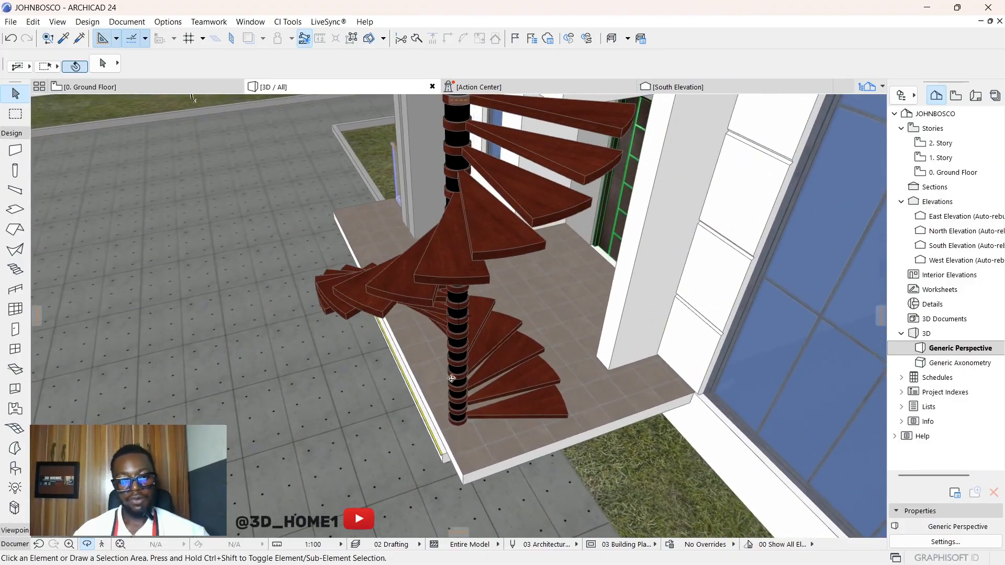
# Examine how the spiral staircase's top tread meets the balcony slab and how its column stands on the porch.
pyautogui.keyDown('shift'); pyautogui.moveTo(451, 378); pyautogui.dragTo(383, 203, button='middle'); pyautogui.keyUp('shift')
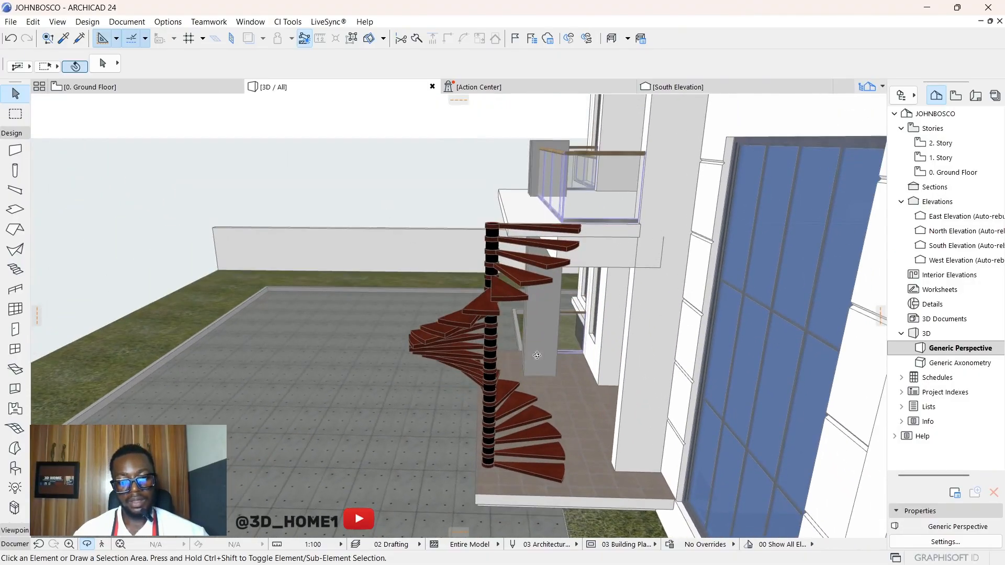
pyautogui.scroll(2, 507, 325)
pyautogui.keyDown('shift'); pyautogui.moveTo(551, 213); pyautogui.dragTo(593, 190, button='middle'); pyautogui.keyUp('shift')
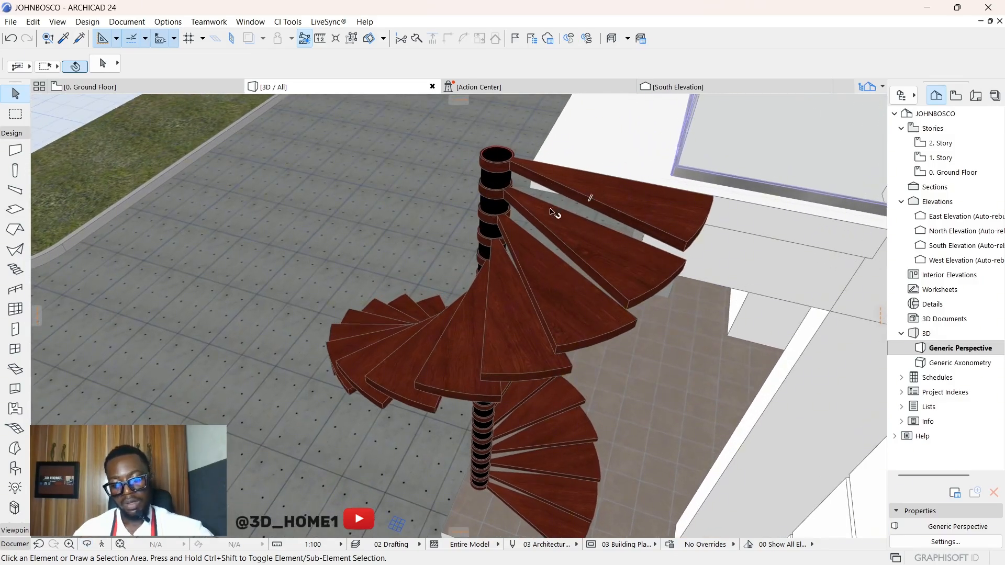
pyautogui.keyDown('shift'); pyautogui.moveTo(546, 226); pyautogui.dragTo(507, 184, button='middle'); pyautogui.keyUp('shift')
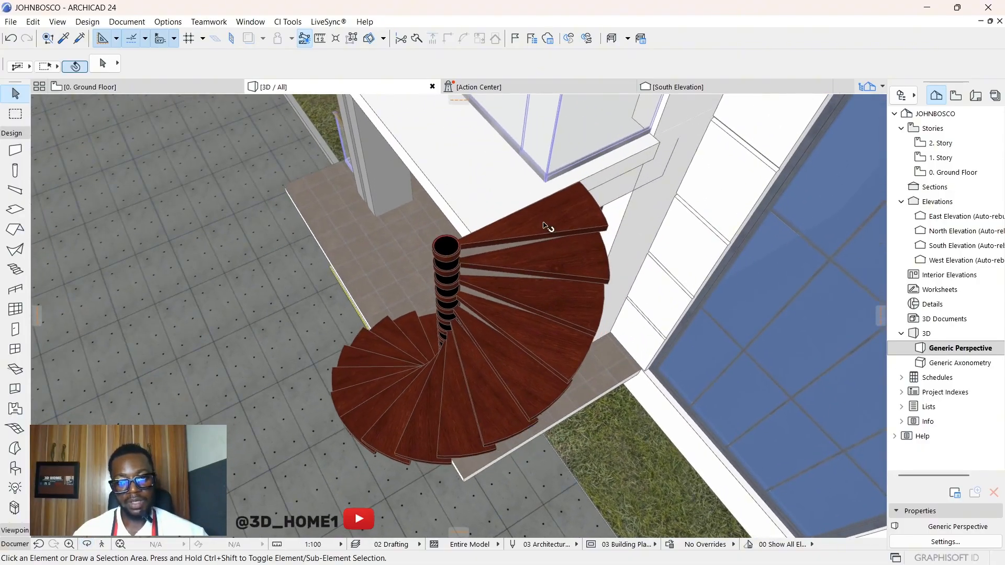
pyautogui.keyDown('shift'); pyautogui.moveTo(518, 240); pyautogui.dragTo(518, 270, button='middle'); pyautogui.keyUp('shift')
pyautogui.click(506, 326)
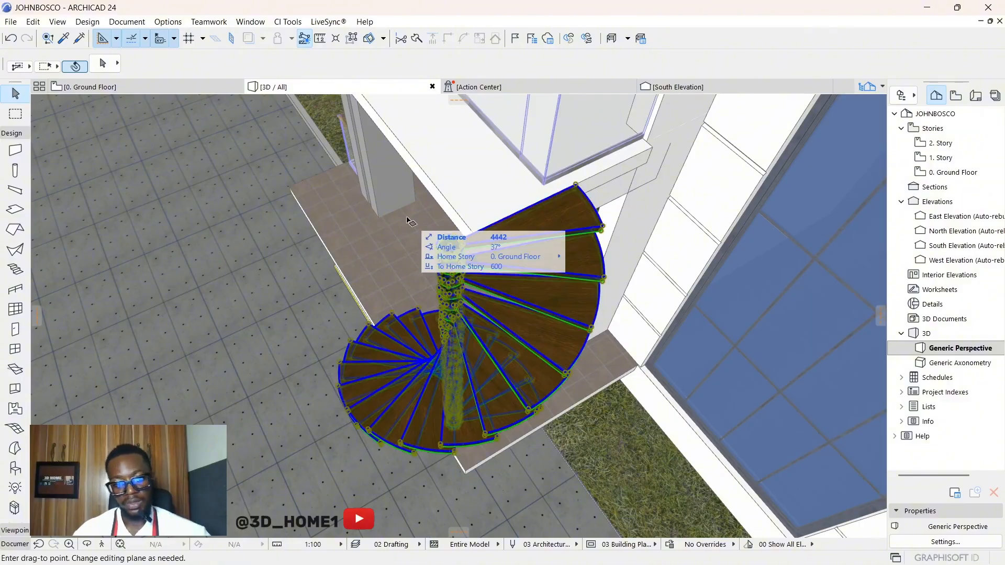
pyautogui.press('Escape')
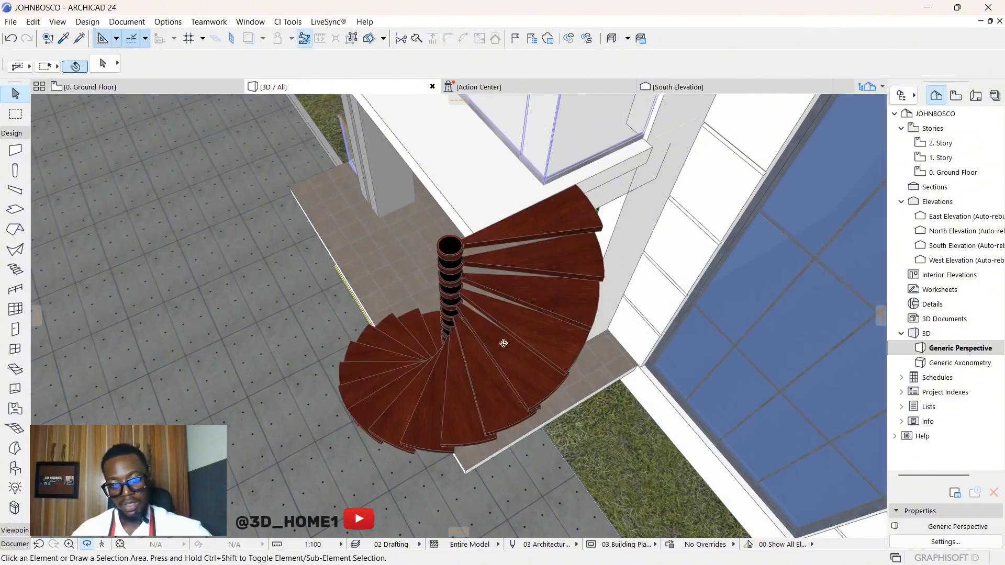
# Suspend grouping and delete the lowest tread of the spiral staircase on the porch.
pyautogui.keyDown('shift'); pyautogui.moveTo(503, 343); pyautogui.dragTo(456, 389, button='middle'); pyautogui.keyUp('shift')
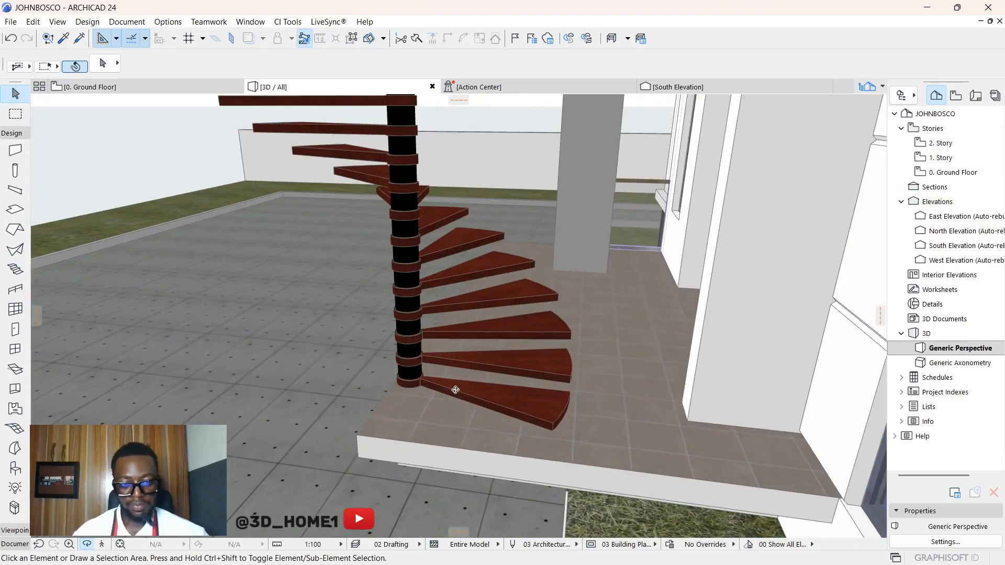
pyautogui.scroll(2, 486, 403)
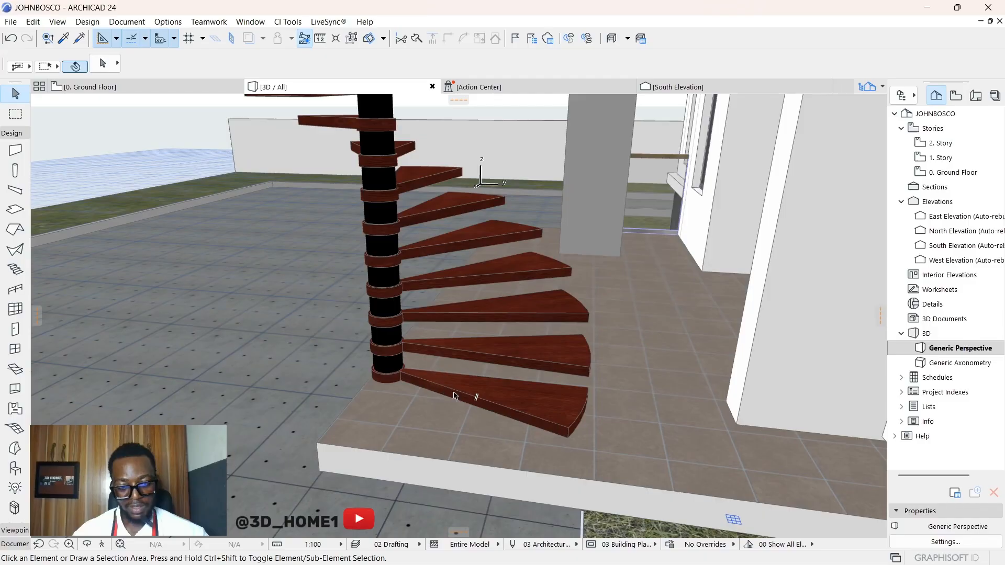
pyautogui.click(516, 412)
pyautogui.press('Escape')
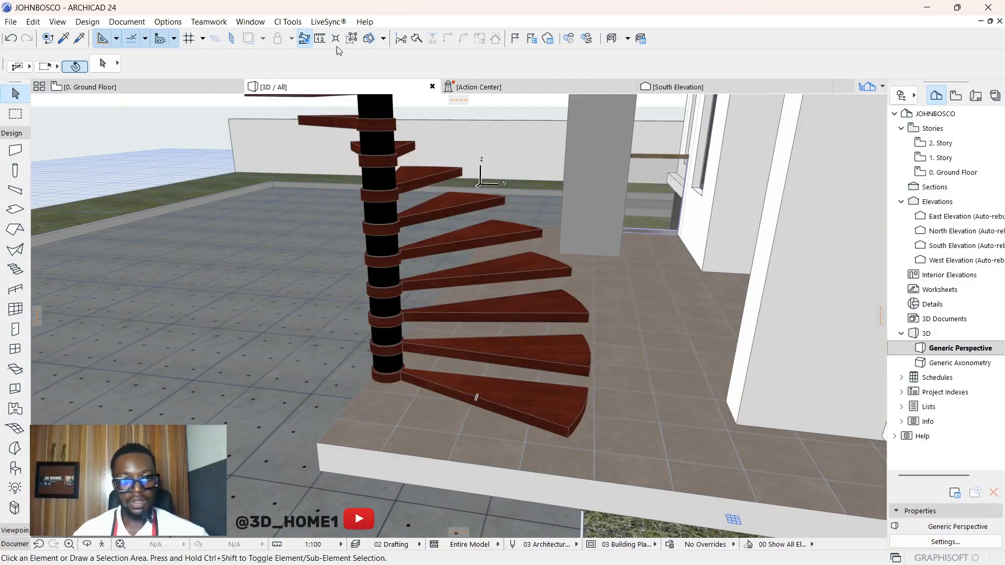
pyautogui.click(512, 403)
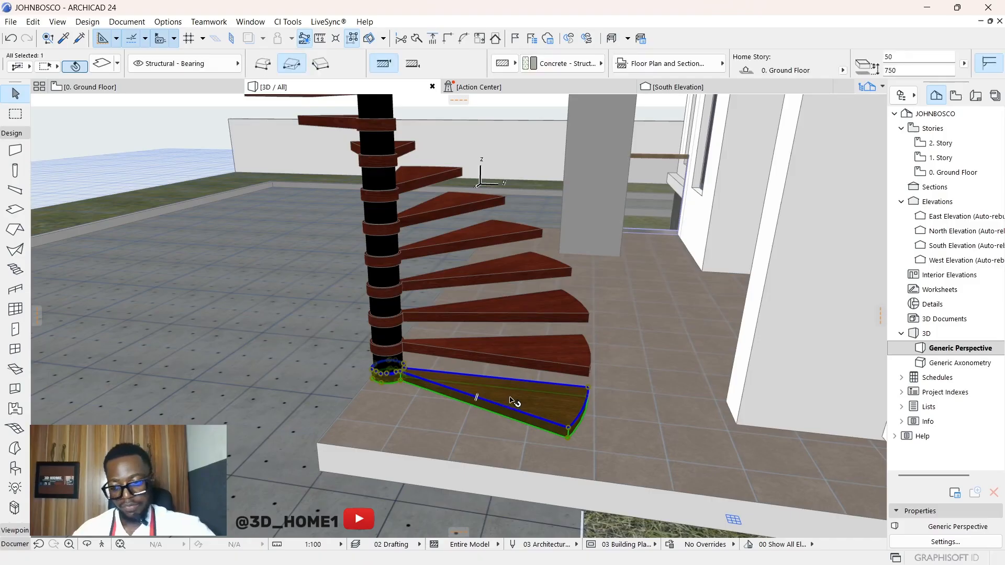
pyautogui.press('Delete')
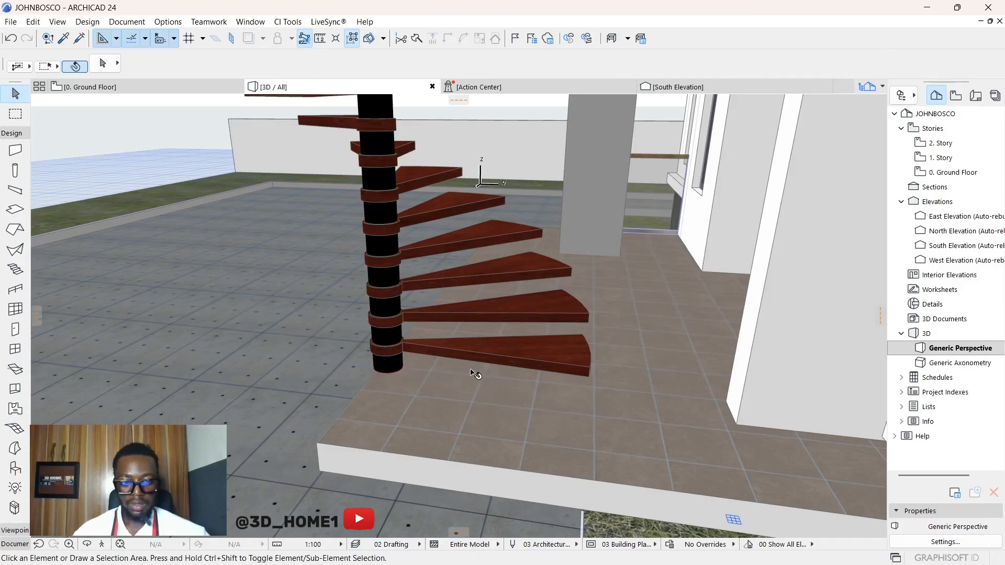
# Restore grouping and move the whole staircase down from its column base onto the porch floor, to a base elevation of 600.
pyautogui.keyDown('shift'); pyautogui.moveTo(469, 366); pyautogui.dragTo(417, 313, button='middle'); pyautogui.keyUp('shift')
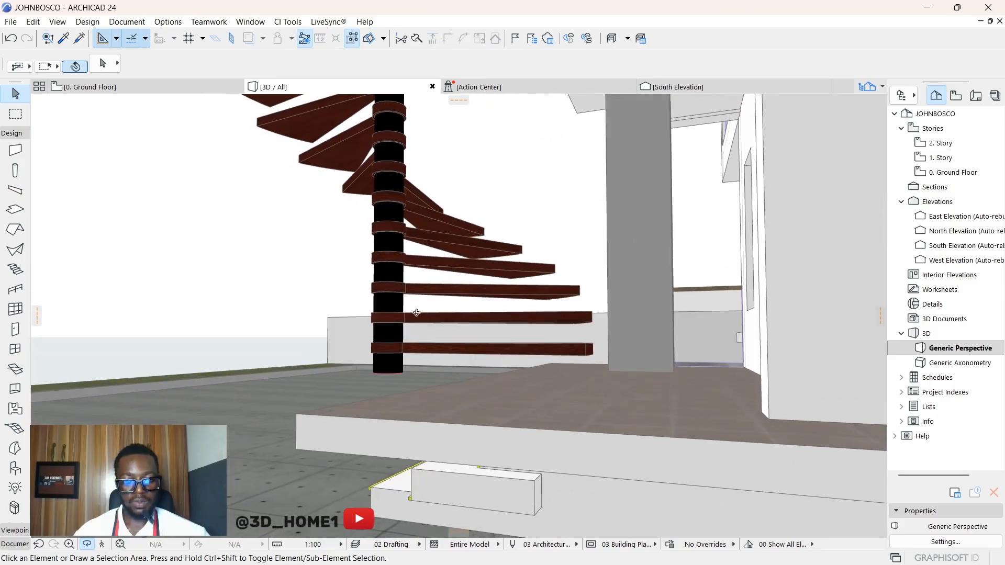
pyautogui.click(398, 373)
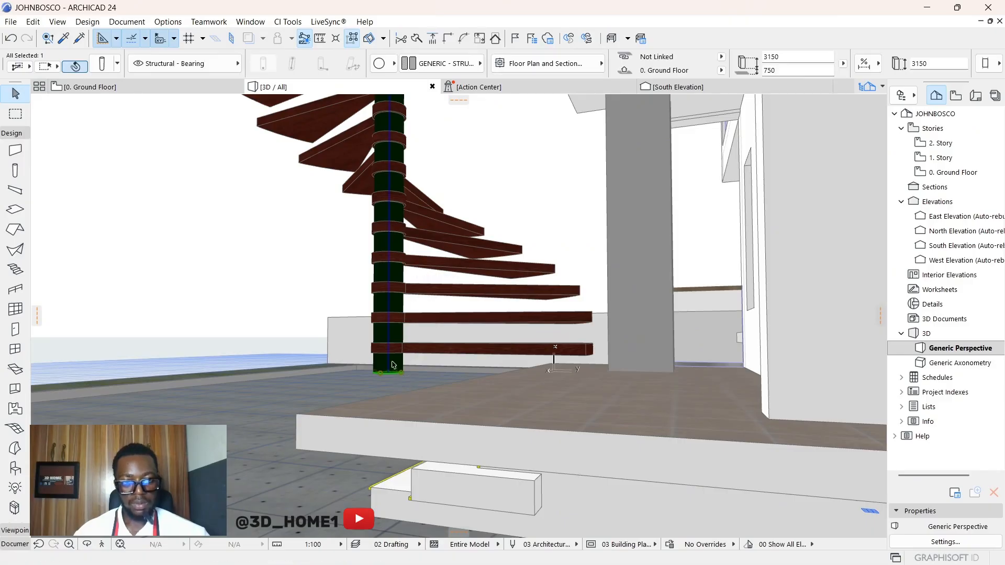
pyautogui.click(353, 40)
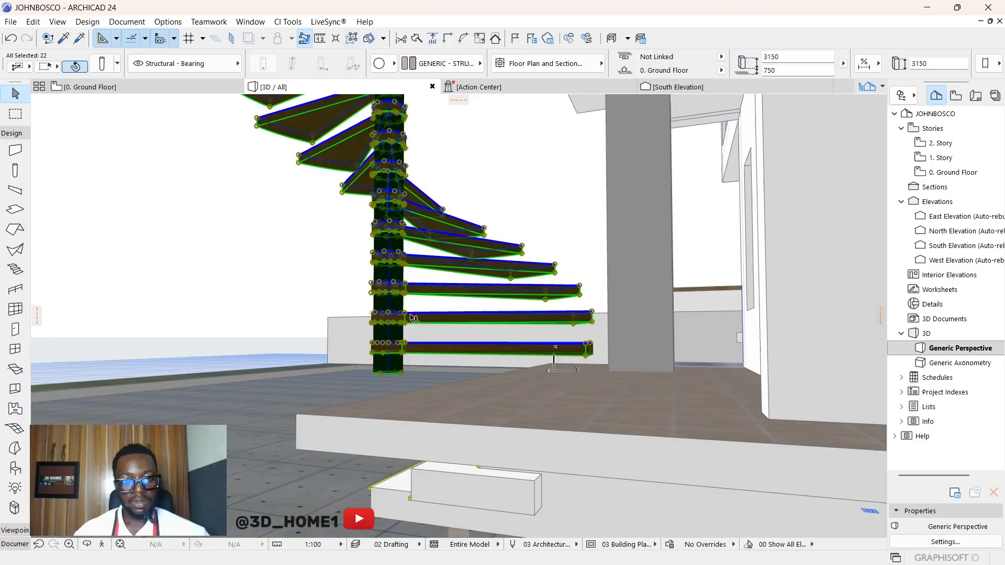
pyautogui.click(401, 373)
pyautogui.click(402, 405)
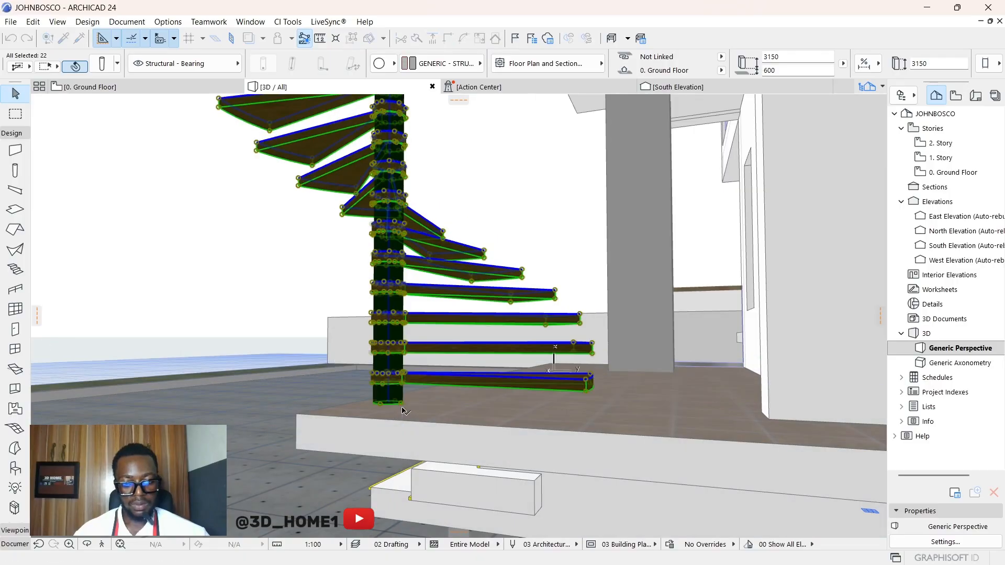
pyautogui.press('Escape')
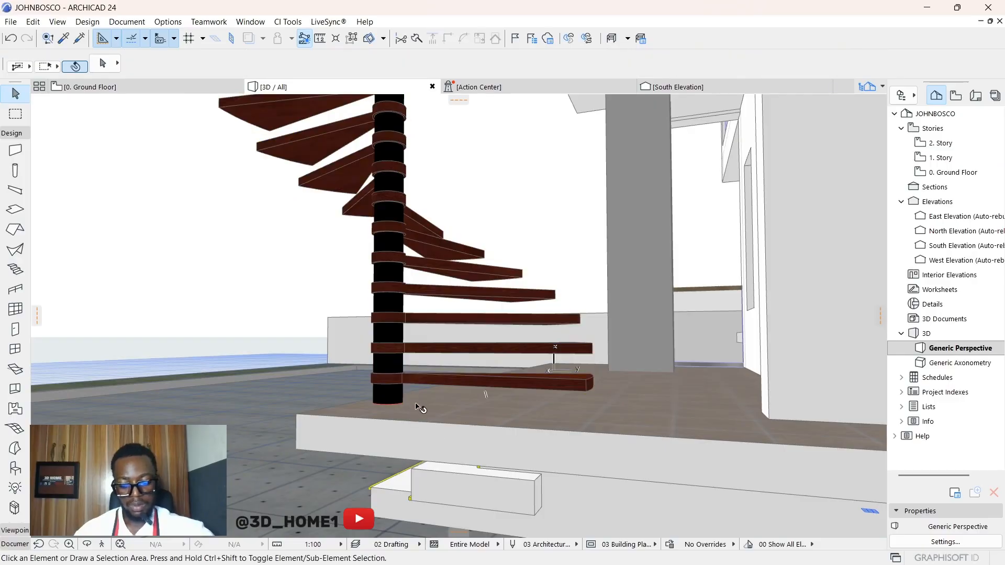
# Move the grouped staircase from the column's top centre to the outer corner of the balcony slab, and deselect it.
pyautogui.keyDown('shift'); pyautogui.moveTo(419, 407); pyautogui.dragTo(530, 440, button='middle'); pyautogui.keyUp('shift')
pyautogui.keyDown('shift'); pyautogui.moveTo(499, 339); pyautogui.dragTo(475, 148, button='middle'); pyautogui.keyUp('shift')
pyautogui.scroll(5, 504, 160)
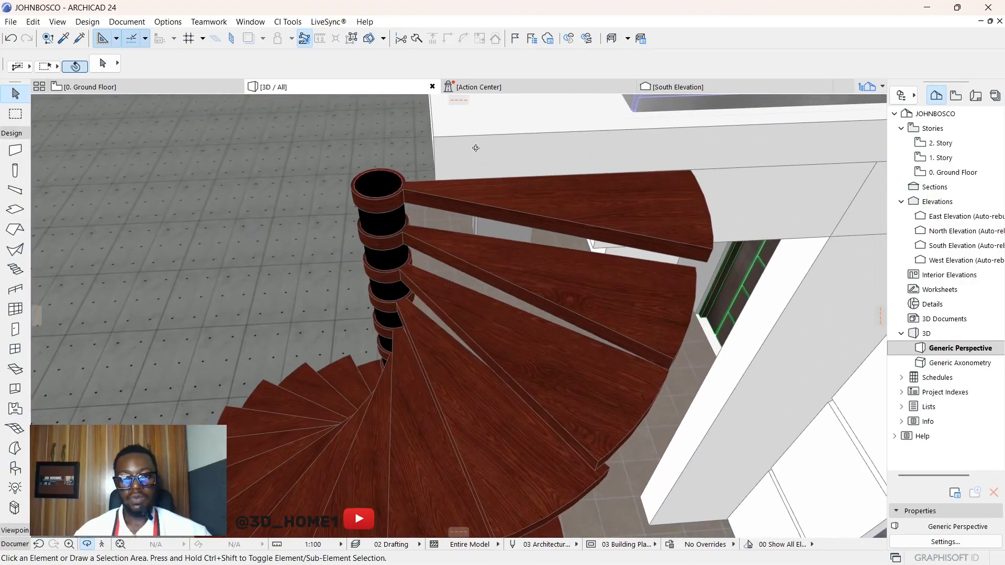
pyautogui.keyDown('shift'); pyautogui.moveTo(500, 241); pyautogui.dragTo(443, 203, button='middle'); pyautogui.keyUp('shift')
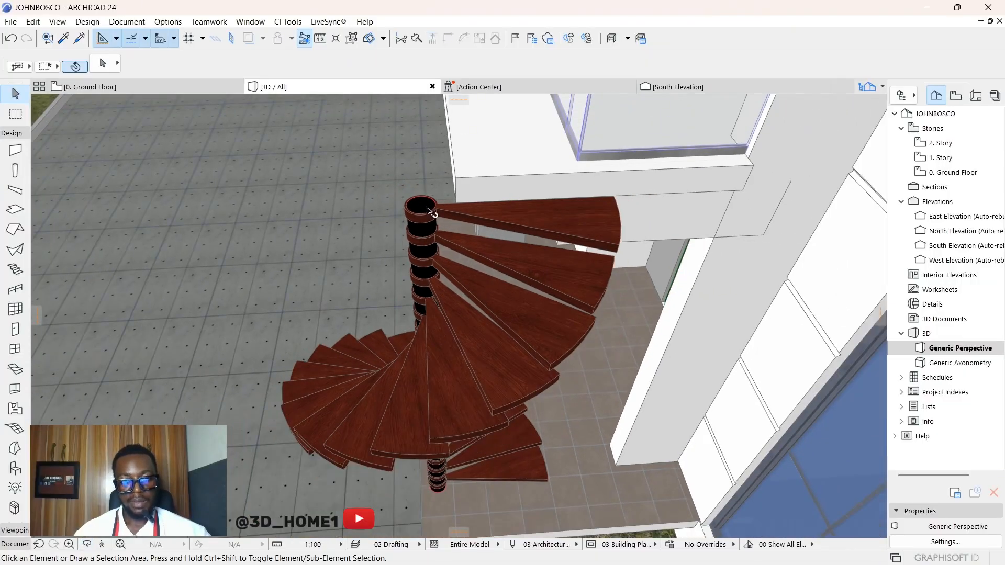
pyautogui.click(428, 210)
pyautogui.click(423, 209)
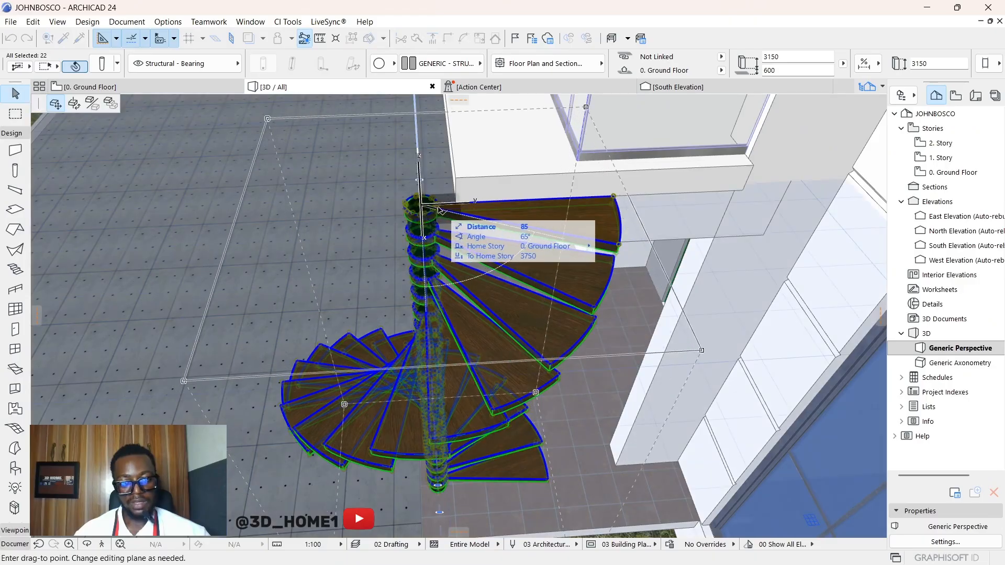
pyautogui.click(469, 206)
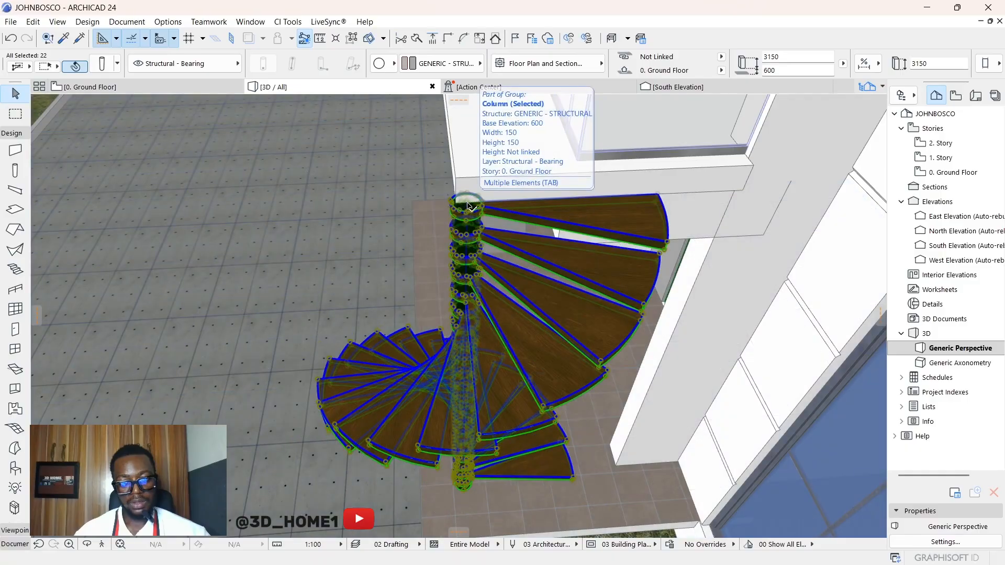
pyautogui.press('Escape')
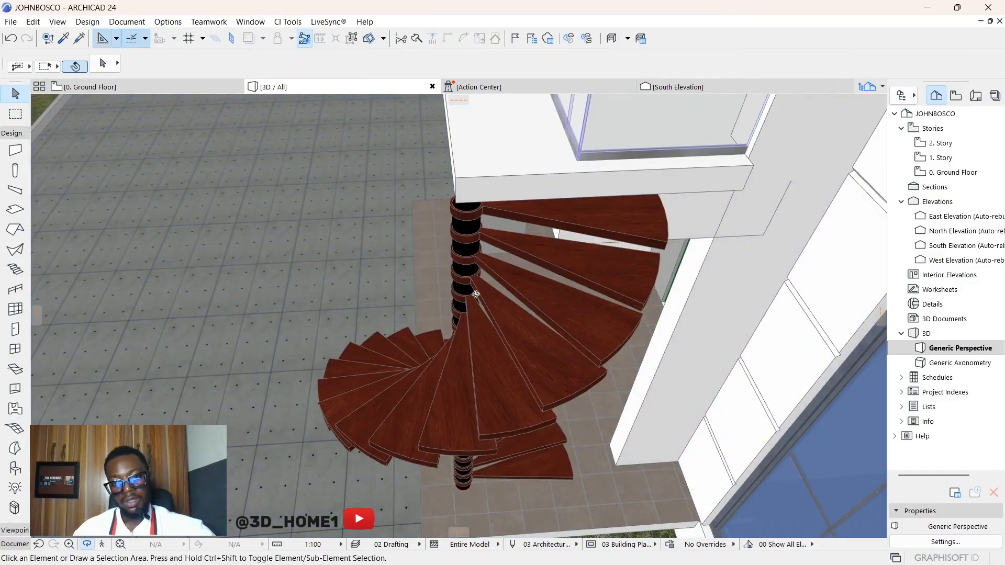
# Examine the repositioned staircase from all around, checking its fit against the balcony slab and the porch.
pyautogui.keyDown('shift'); pyautogui.moveTo(475, 294); pyautogui.dragTo(306, 427, button='middle'); pyautogui.keyUp('shift')
pyautogui.keyDown('shift'); pyautogui.moveTo(365, 357); pyautogui.dragTo(397, 226, button='middle'); pyautogui.keyUp('shift')
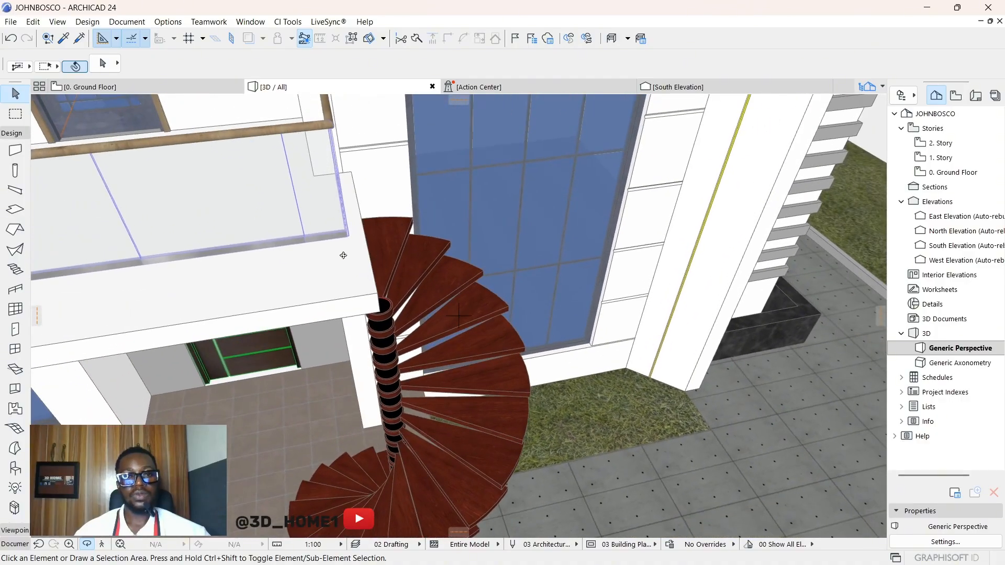
pyautogui.scroll(-5, 343, 256)
pyautogui.keyDown('shift'); pyautogui.moveTo(340, 263); pyautogui.dragTo(159, 198, button='middle'); pyautogui.keyUp('shift')
pyautogui.keyDown('shift'); pyautogui.moveTo(335, 213); pyautogui.dragTo(356, 253, button='middle'); pyautogui.keyUp('shift')
pyautogui.scroll(3, 352, 177)
pyautogui.scroll(2, 352, 177)
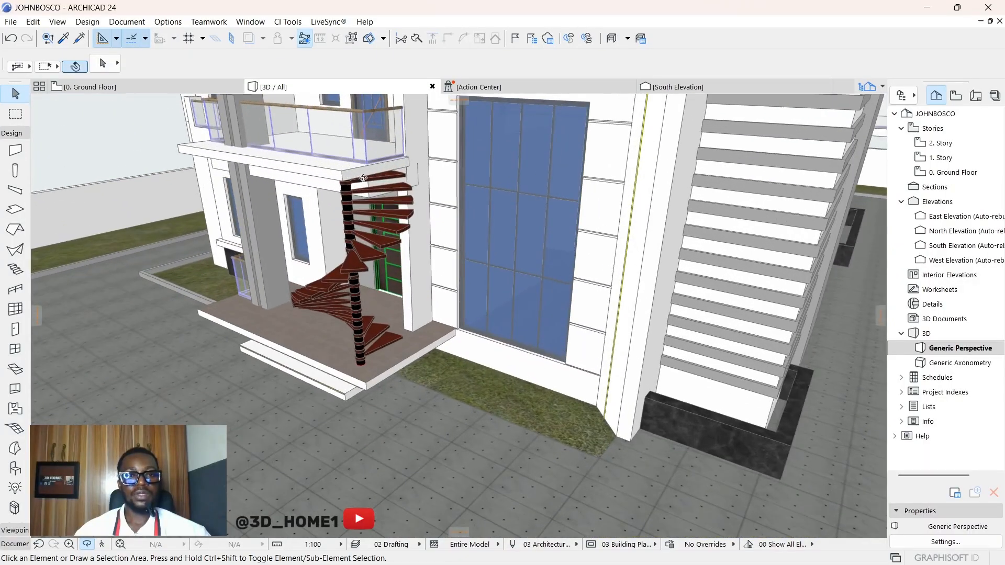
pyautogui.keyDown('shift'); pyautogui.moveTo(352, 177); pyautogui.dragTo(343, 211, button='middle'); pyautogui.keyUp('shift')
pyautogui.scroll(3, 348, 201)
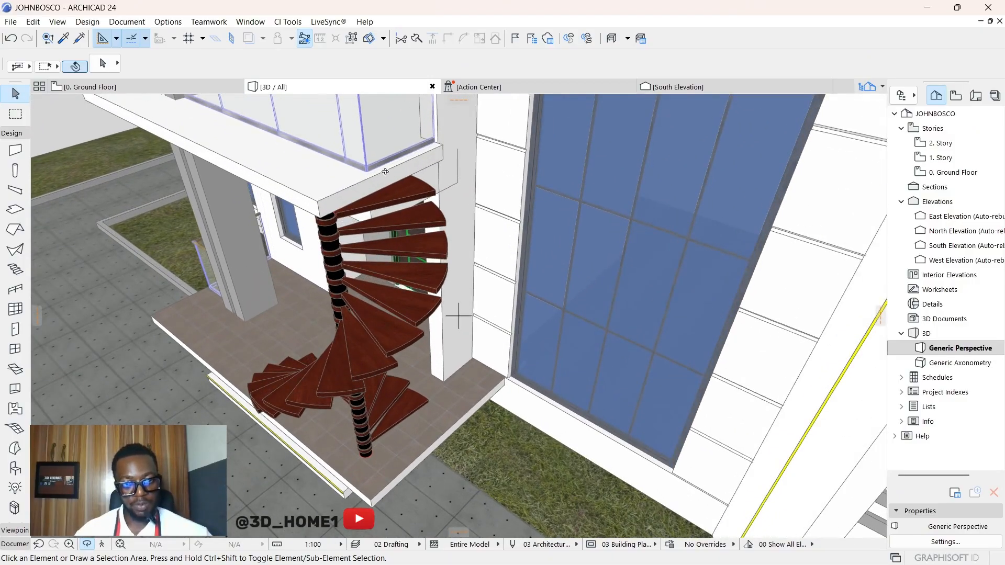
pyautogui.scroll(1, 383, 171)
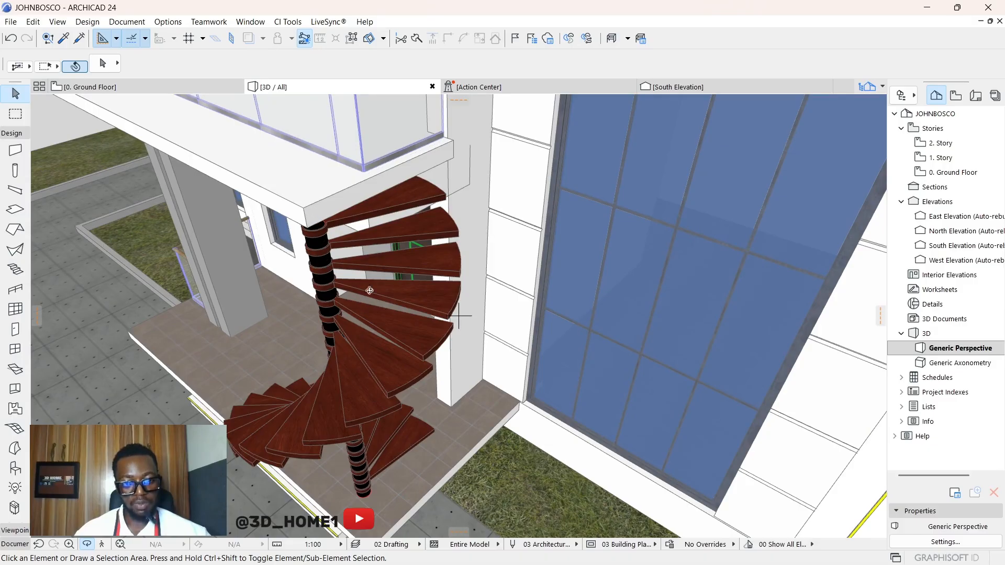
pyautogui.scroll(2, 307, 233)
pyautogui.scroll(-1, 327, 261)
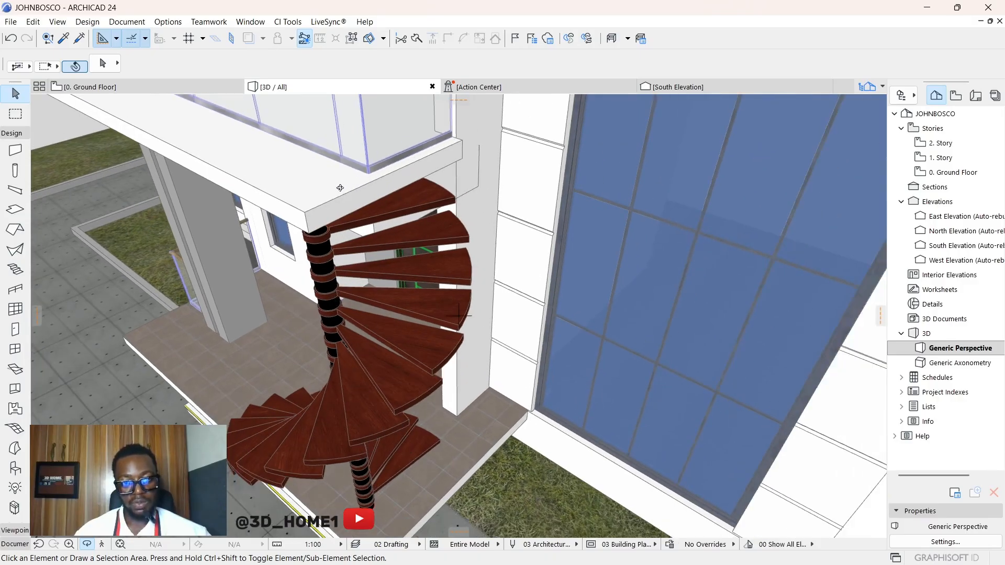
# Compare the porch staircase with the railed spiral staircase outside the plot, and review the whole house exterior.
pyautogui.moveTo(442, 187); pyautogui.dragTo(215, 263)
pyautogui.scroll(-3, 421, 375)
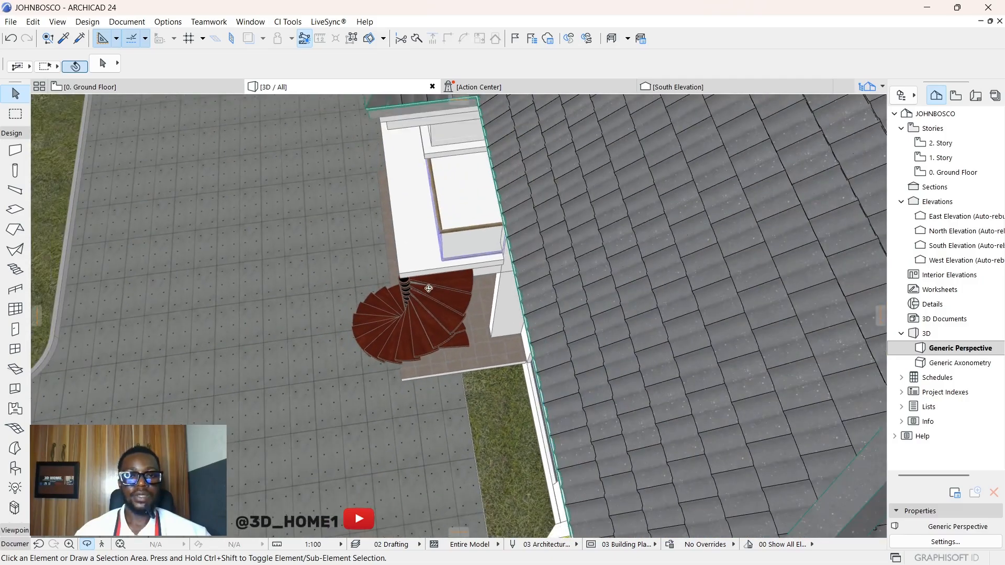
pyautogui.moveTo(430, 289); pyautogui.dragTo(517, 239)
pyautogui.scroll(-2, 435, 254)
pyautogui.scroll(6, 204, 234)
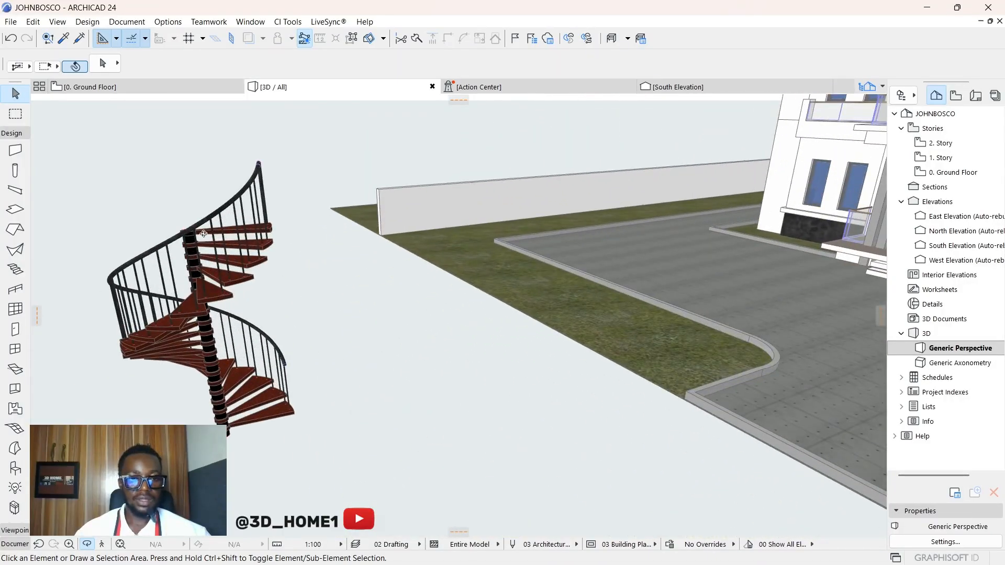
pyautogui.scroll(-5, 255, 254)
pyautogui.moveTo(255, 254)
pyautogui.mouseDown()
pyautogui.moveTo(263, 266)
pyautogui.moveTo(254, 258)
pyautogui.mouseUp()
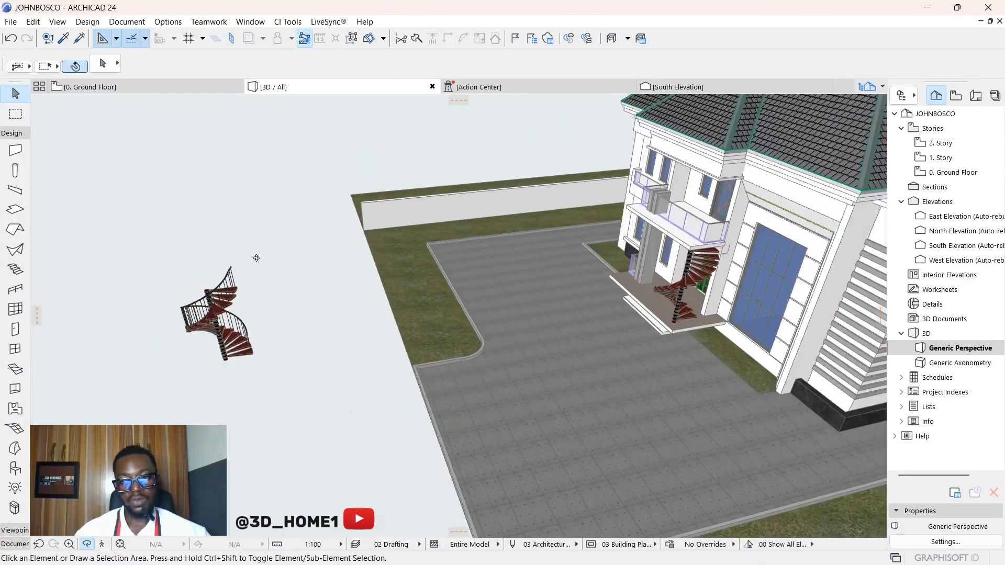
pyautogui.scroll(3, 601, 307)
pyautogui.scroll(8, 600, 307)
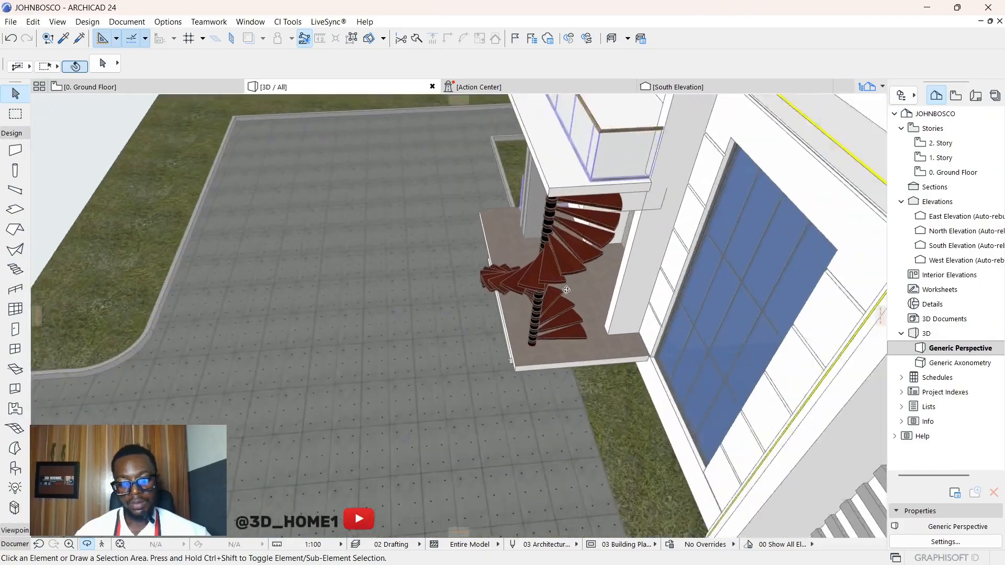
pyautogui.scroll(-10, 538, 281)
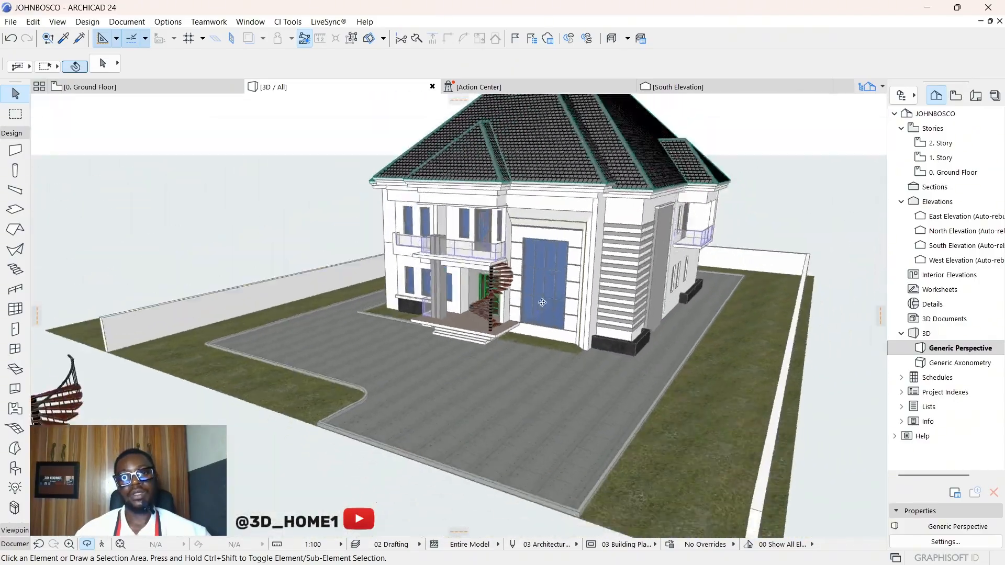
pyautogui.moveTo(542, 303); pyautogui.dragTo(431, 323)
pyautogui.scroll(6, 463, 292)
pyautogui.keyDown('shift'); pyautogui.moveTo(431, 323); pyautogui.dragTo(347, 417, button='middle'); pyautogui.keyUp('shift')
pyautogui.scroll(-6, 348, 417)
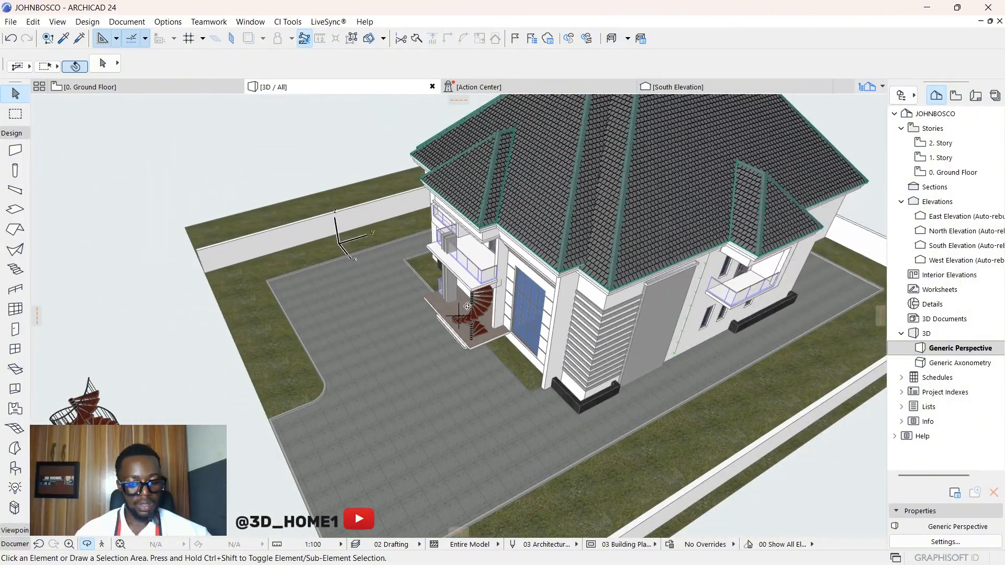
# Select the staircase group together with the porch slab and set the selected slabs' elevation to 0.
pyautogui.click(465, 307)
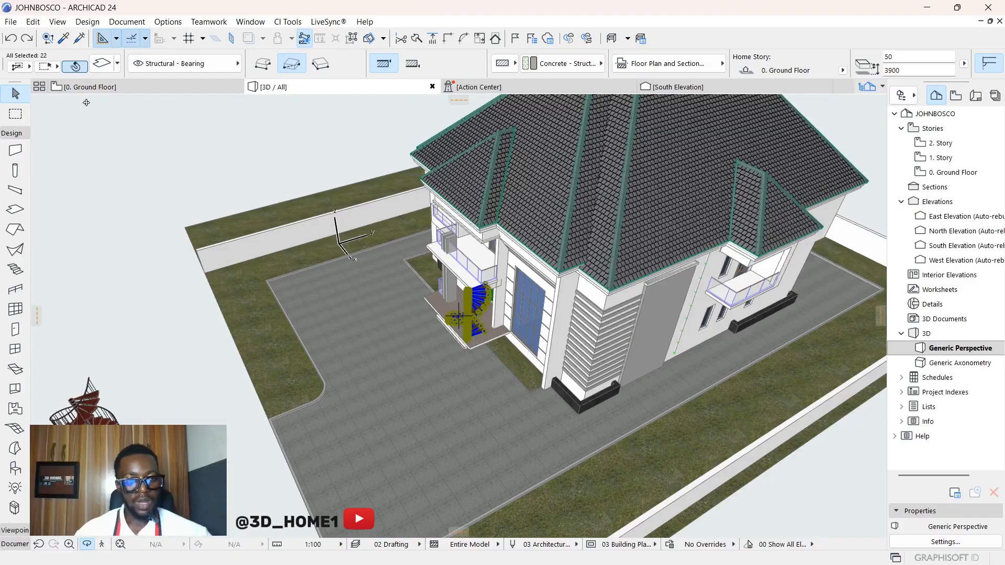
pyautogui.click(100, 86)
pyautogui.press('Delete')
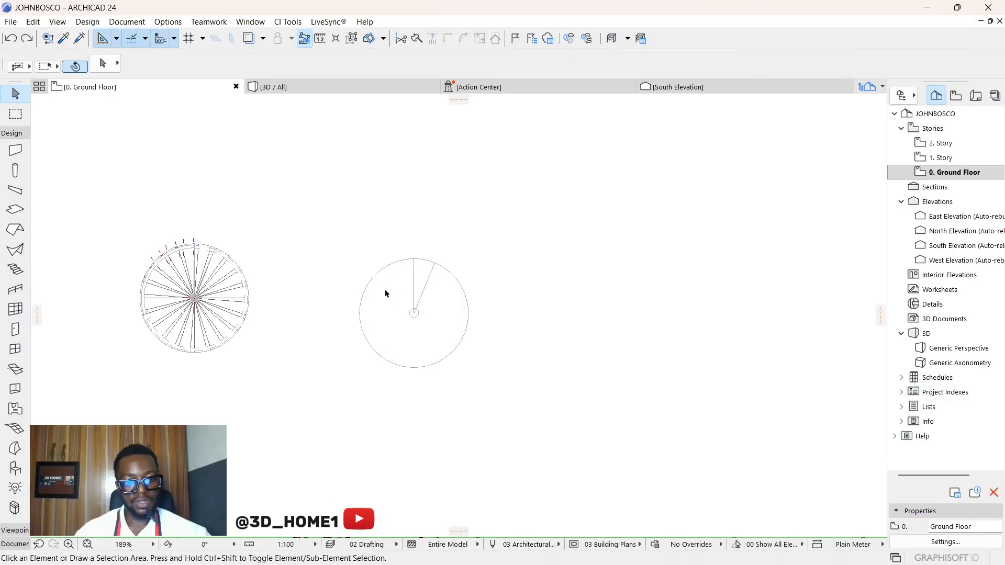
pyautogui.press('F3')
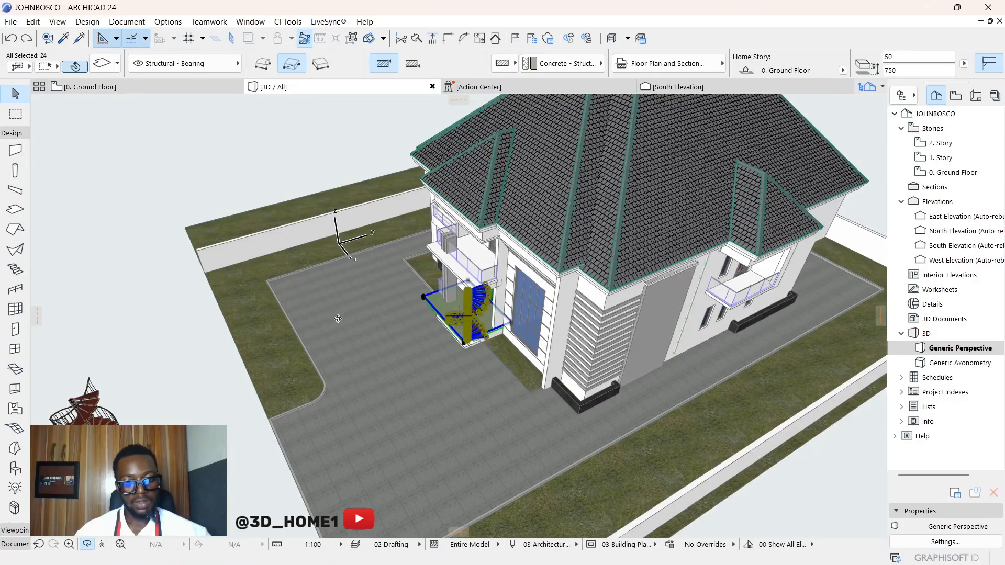
pyautogui.write('600')
pyautogui.press('Return')
pyautogui.write('0')
pyautogui.press('Return')
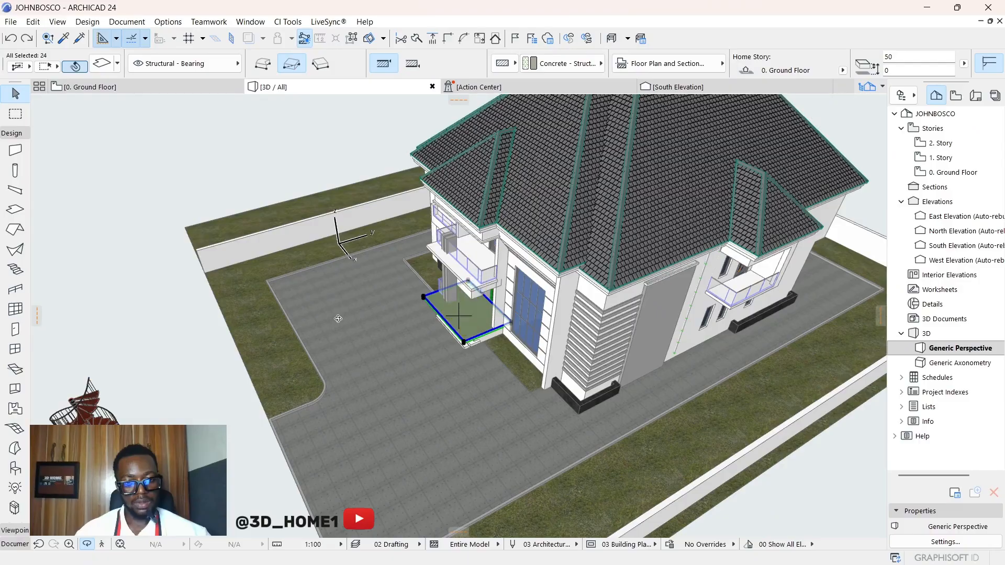
# Deselect the slabs and examine the two spiral staircases outside the plot in the ground floor plan and in 3D.
pyautogui.scroll(-2, 494, 318)
pyautogui.press('Escape')
pyautogui.scroll(2, 248, 469)
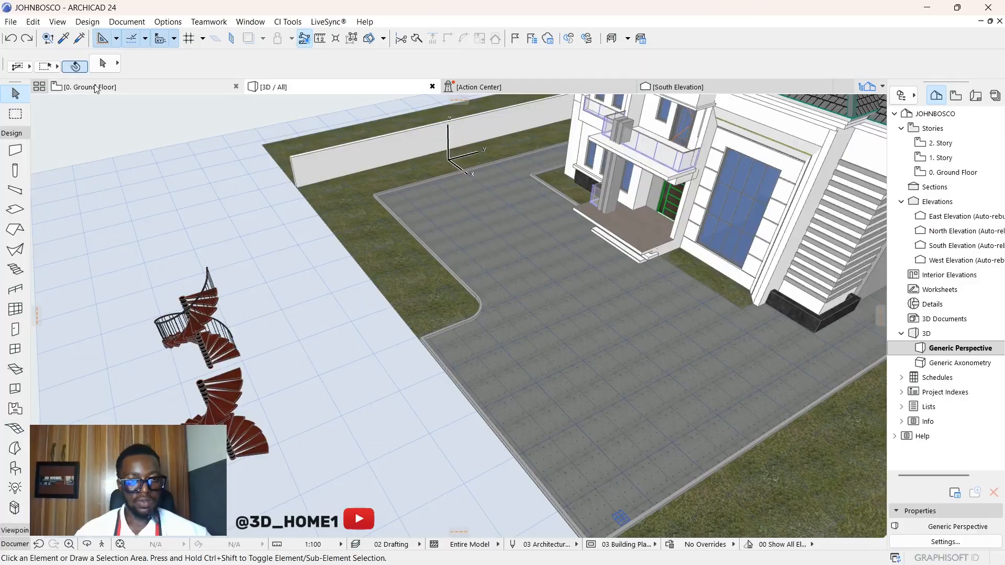
pyautogui.click(89, 87)
pyautogui.scroll(5, 412, 304)
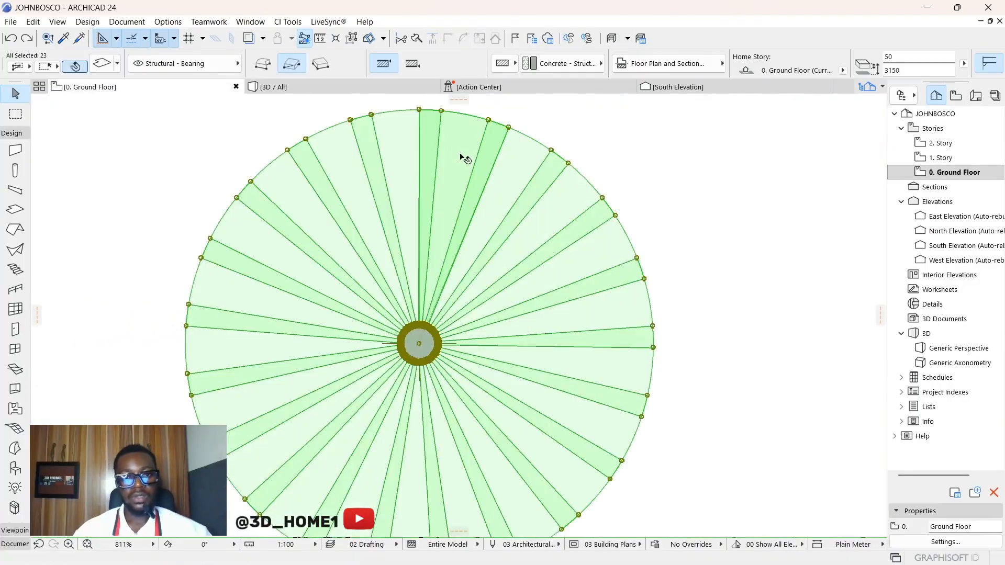
pyautogui.scroll(-4, 465, 173)
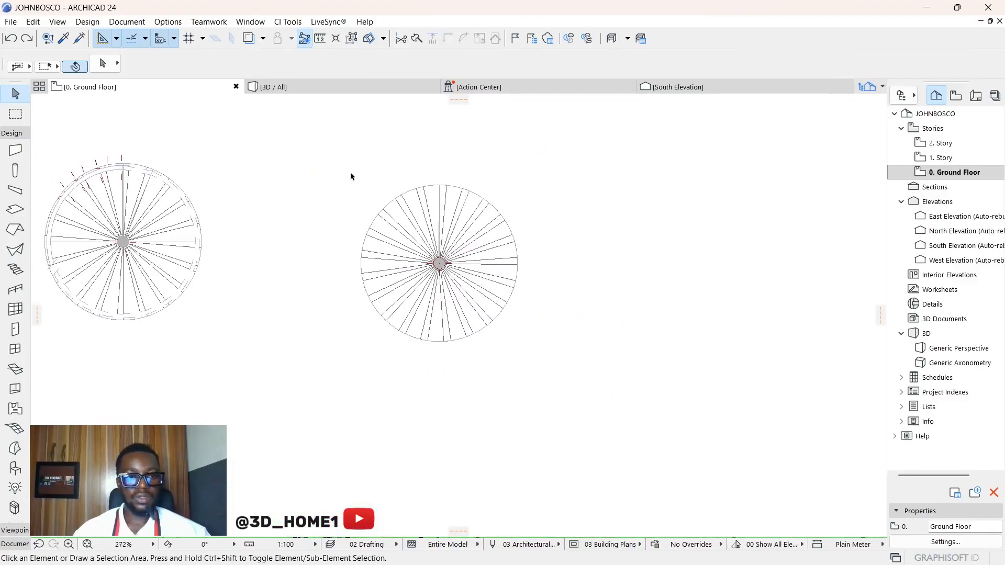
pyautogui.scroll(2, 419, 188)
pyautogui.click(272, 87)
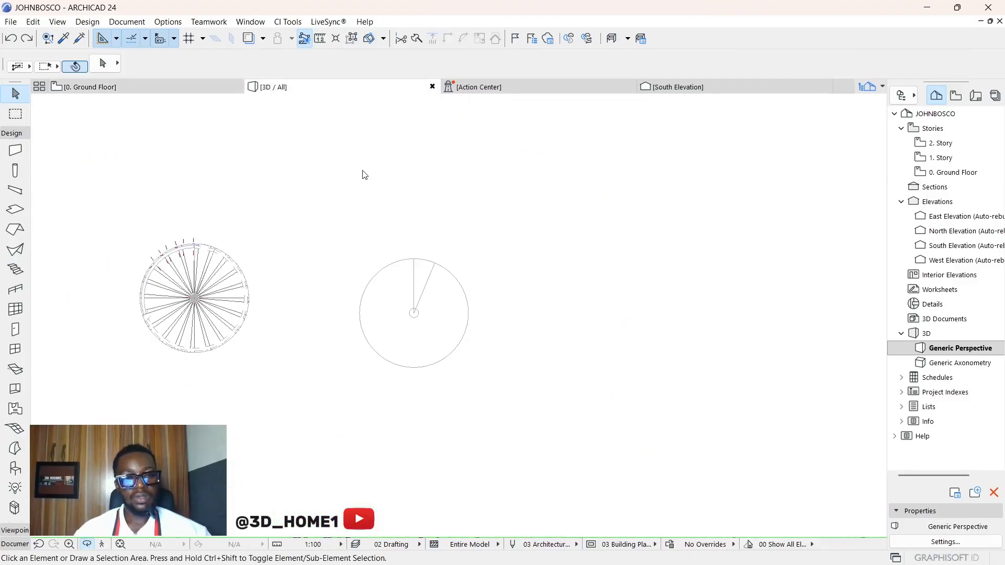
pyautogui.scroll(-3, 444, 218)
pyautogui.scroll(5, 293, 366)
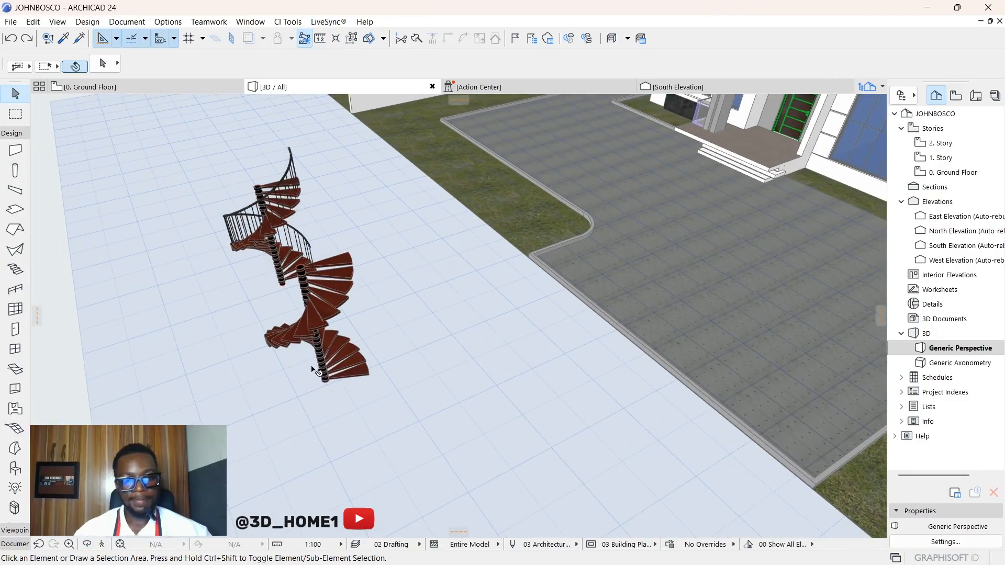
pyautogui.keyDown('shift'); pyautogui.moveTo(323, 351); pyautogui.dragTo(382, 277, button='middle'); pyautogui.keyUp('shift')
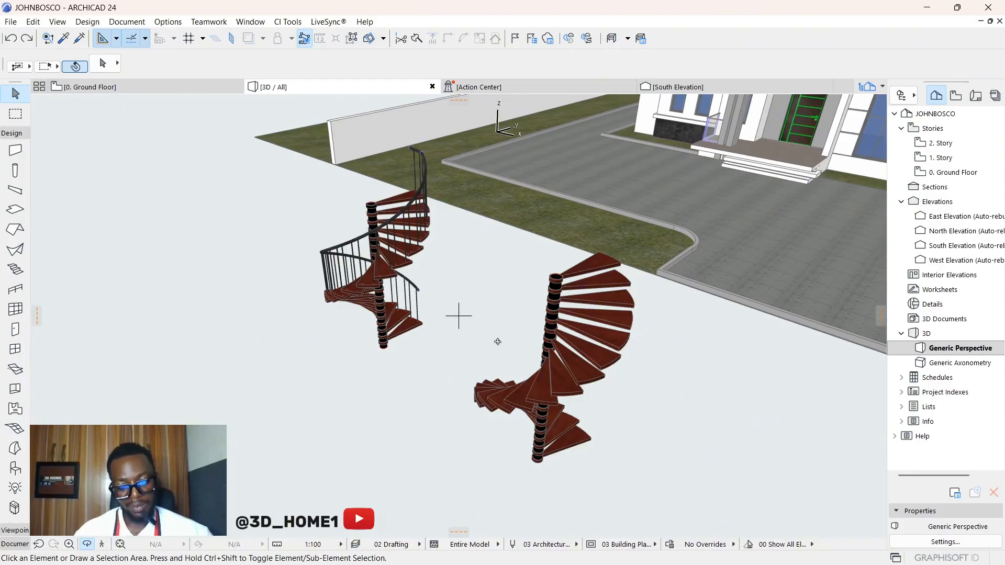
pyautogui.scroll(-3, 498, 342)
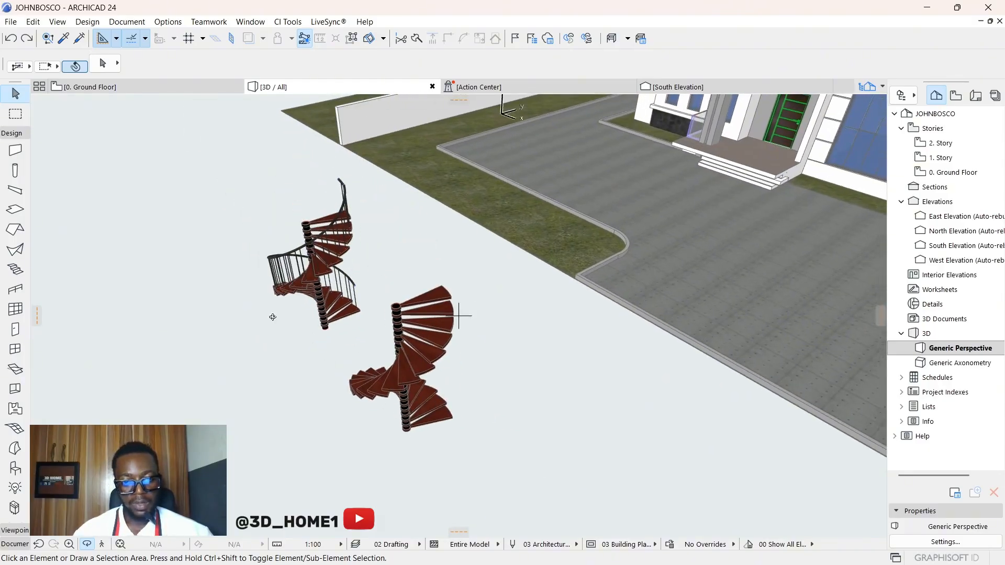
# In the ground floor plan, measure from the column's centre to the outer end of a tread on the staircase without railing.
pyautogui.click(98, 83)
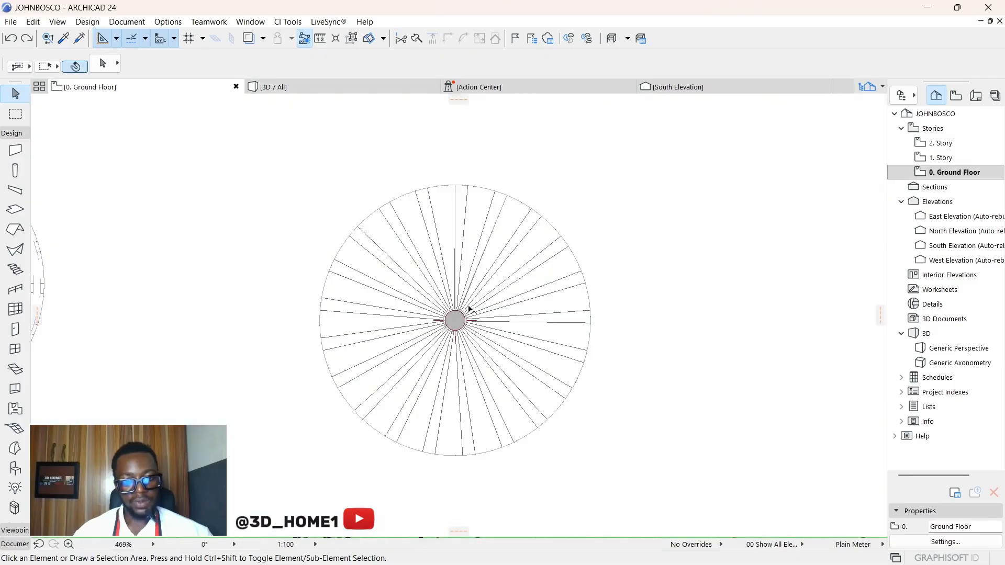
pyautogui.scroll(1, 461, 319)
pyautogui.scroll(1, 454, 338)
pyautogui.press('m')
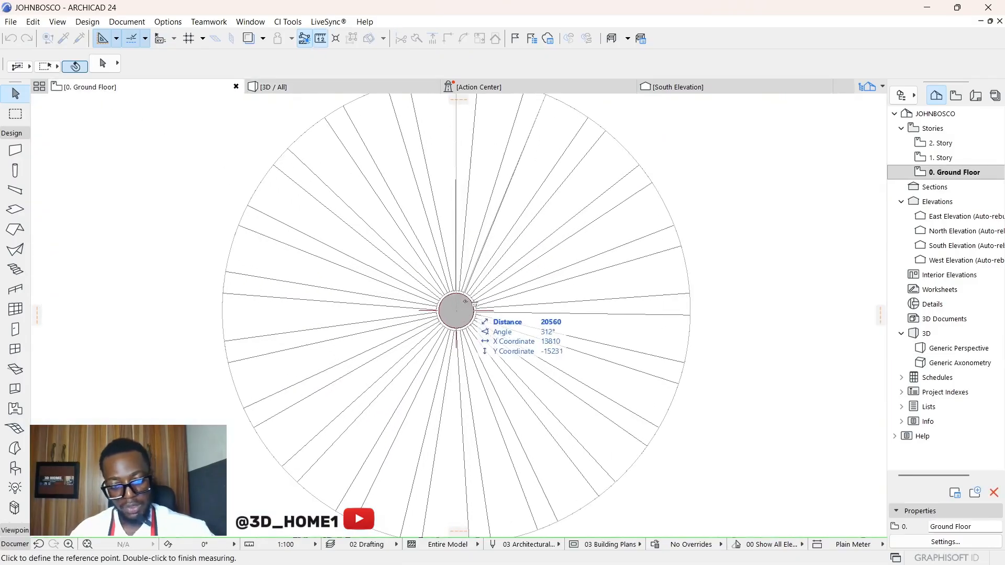
pyautogui.scroll(4, 458, 309)
pyautogui.scroll(-8, 454, 303)
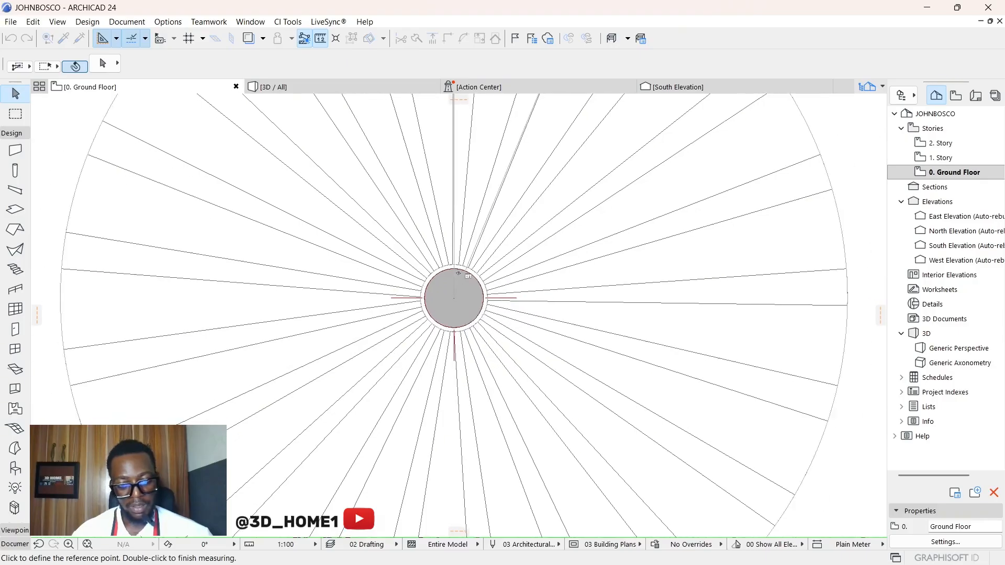
pyautogui.scroll(4, 379, 313)
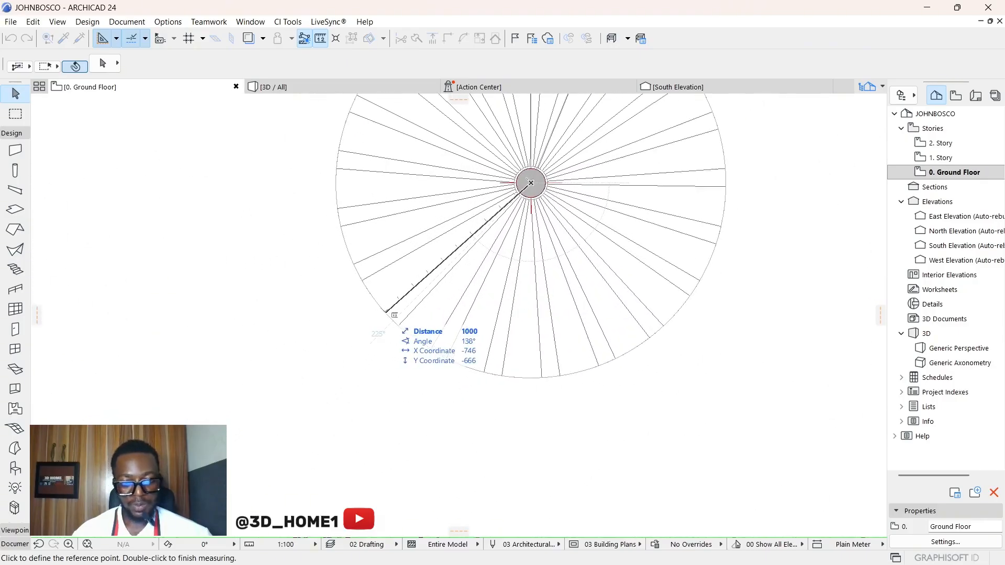
pyautogui.press('Escape')
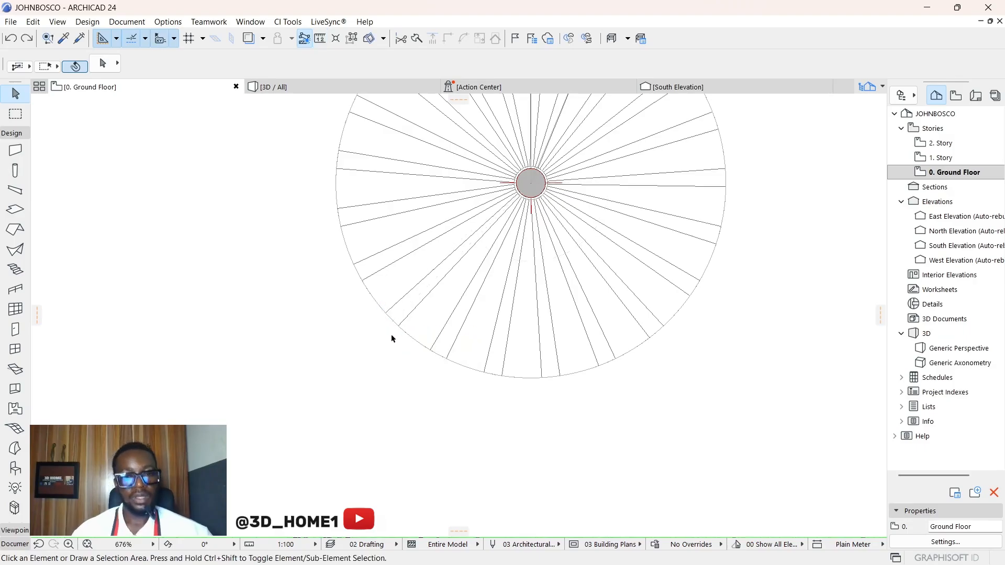
pyautogui.scroll(-5, 392, 338)
# In the 3D view, start a Frameless Glass Railing at the outer corner of the lowest tread on the staircase without railing.
pyautogui.click(273, 87)
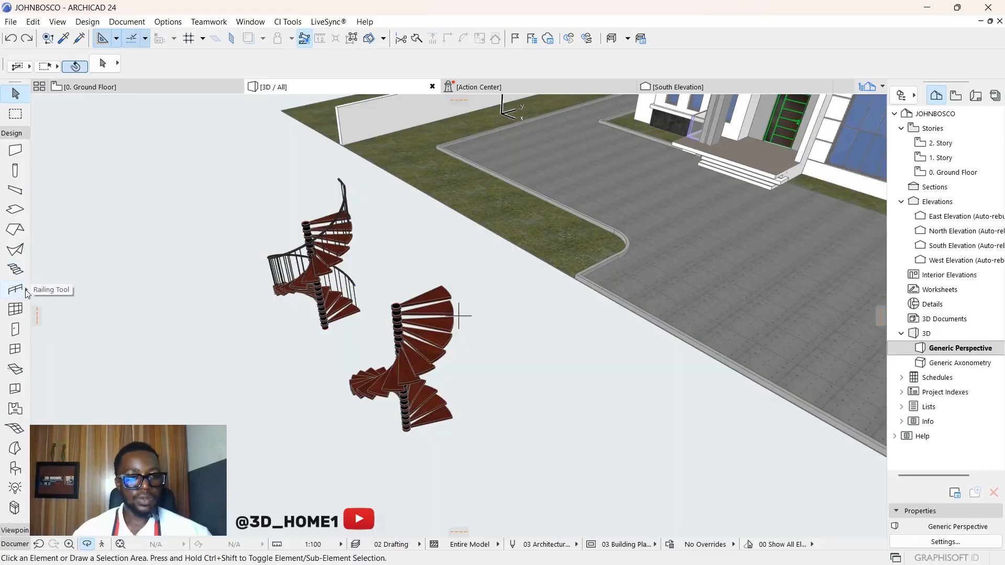
pyautogui.click(26, 289)
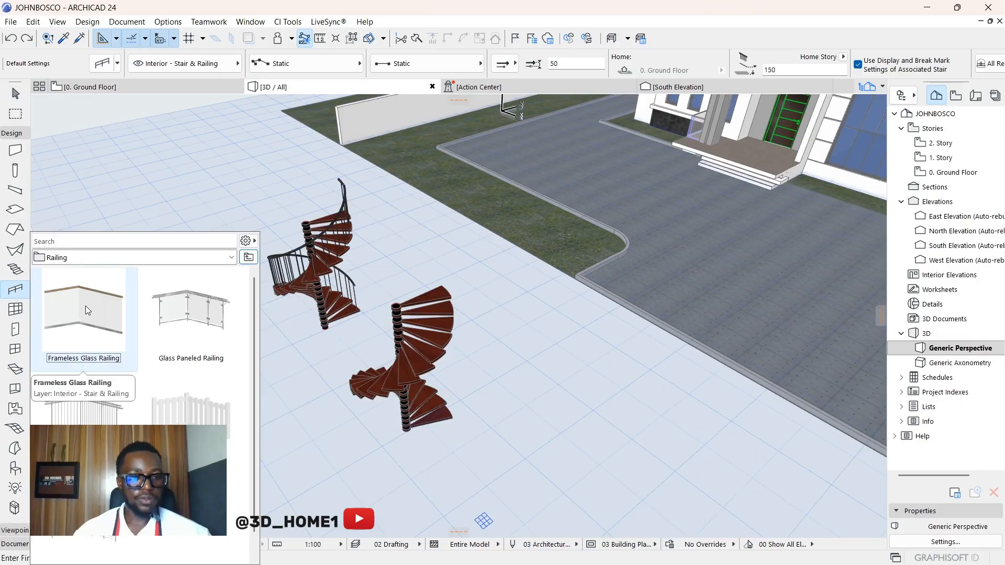
pyautogui.doubleClick(88, 296)
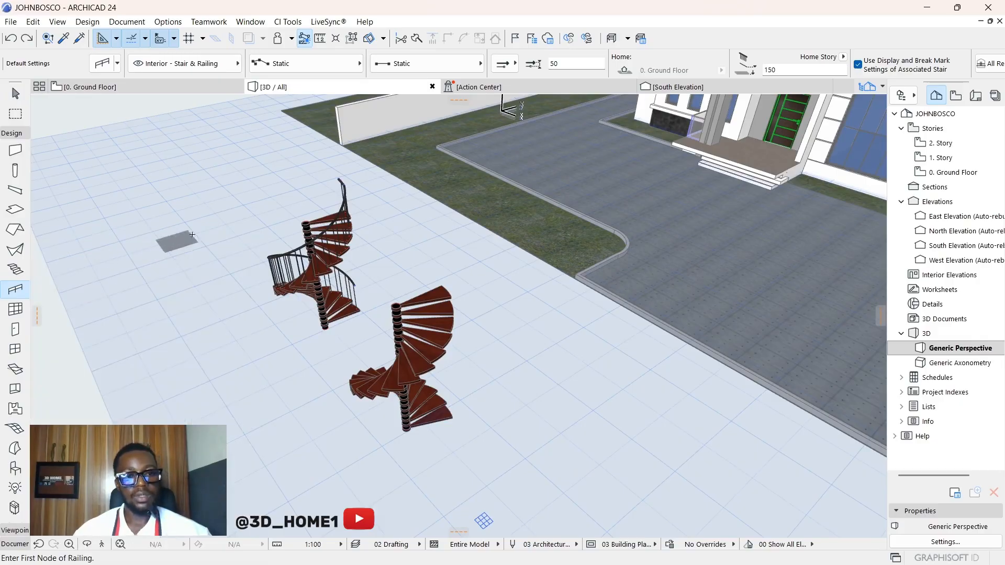
pyautogui.scroll(5, 375, 369)
pyautogui.scroll(-2, 408, 390)
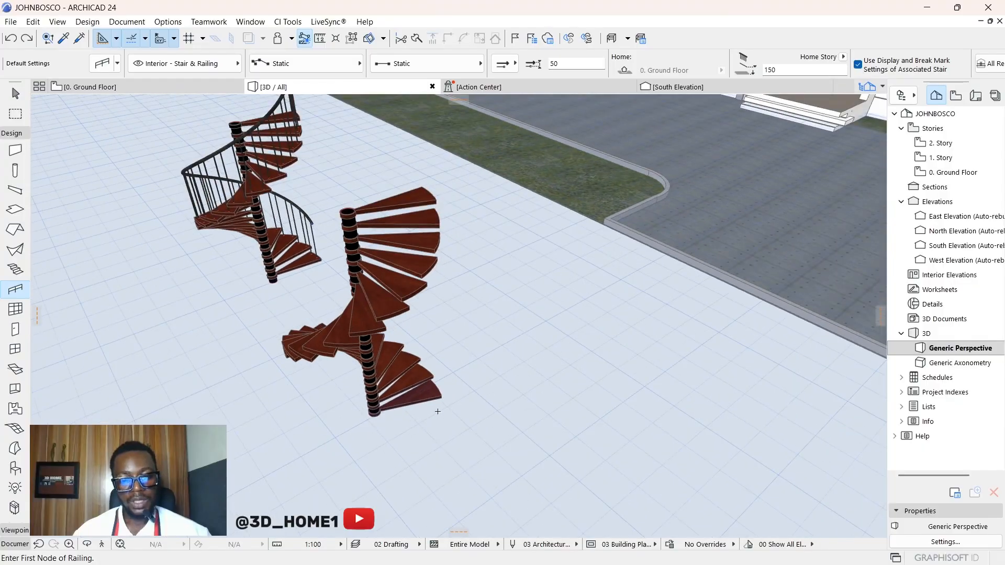
pyautogui.scroll(2, 438, 410)
pyautogui.scroll(2, 438, 411)
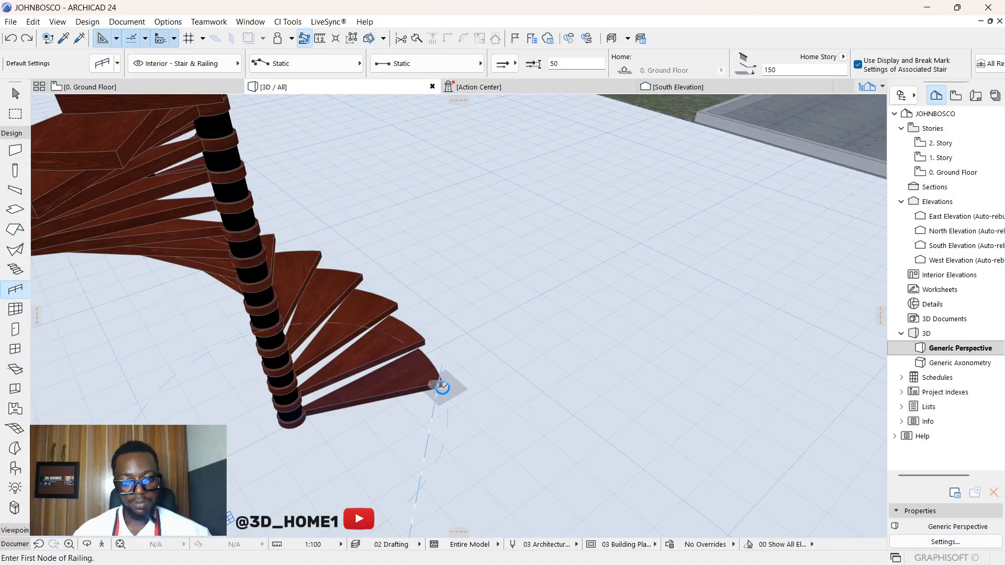
pyautogui.click(442, 387)
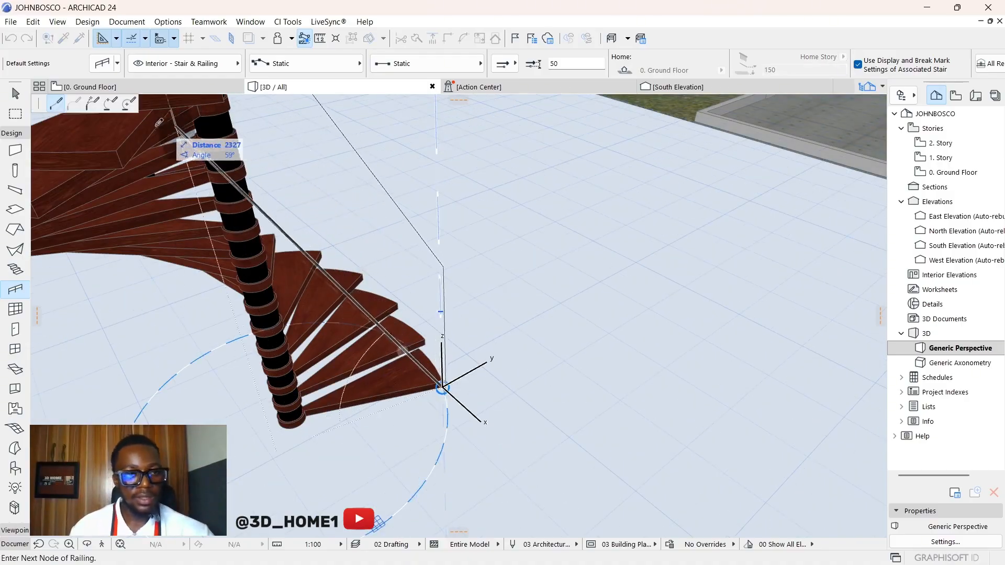
# Switch the railing segment to a centre-point arc and place its centre at the column, 1000 from the start point.
pyautogui.click(128, 104)
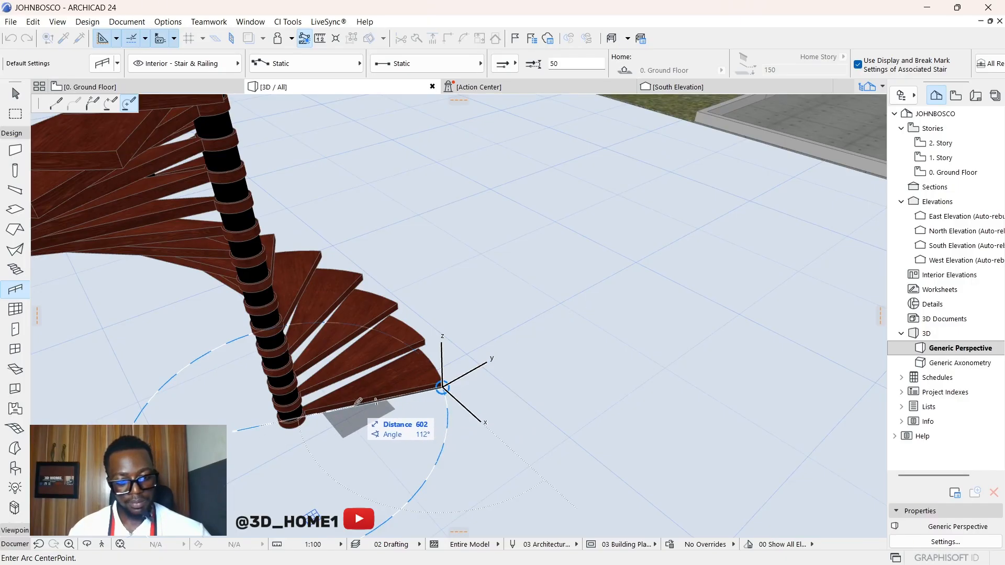
pyautogui.write('1000')
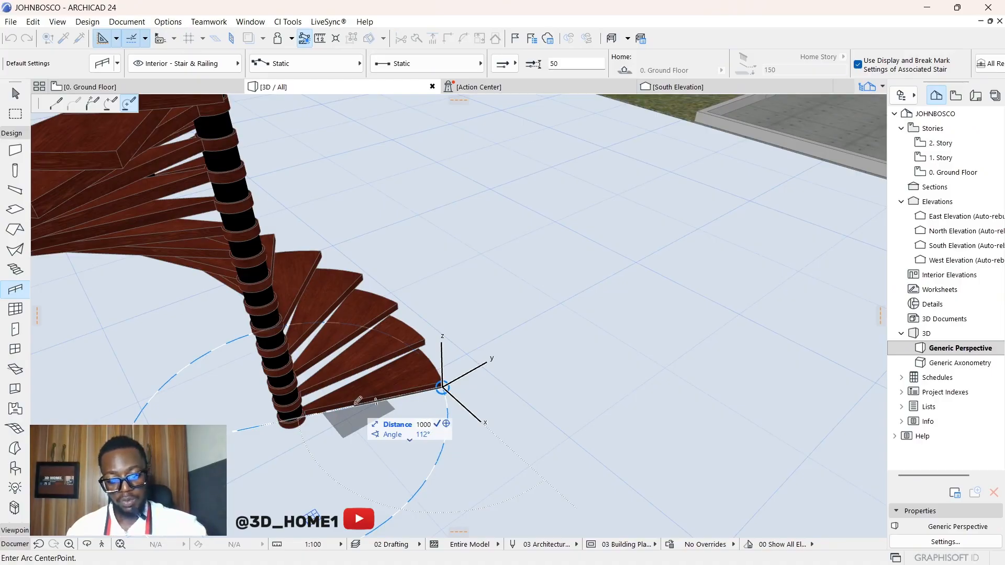
pyautogui.press('Return')
pyautogui.click(360, 421)
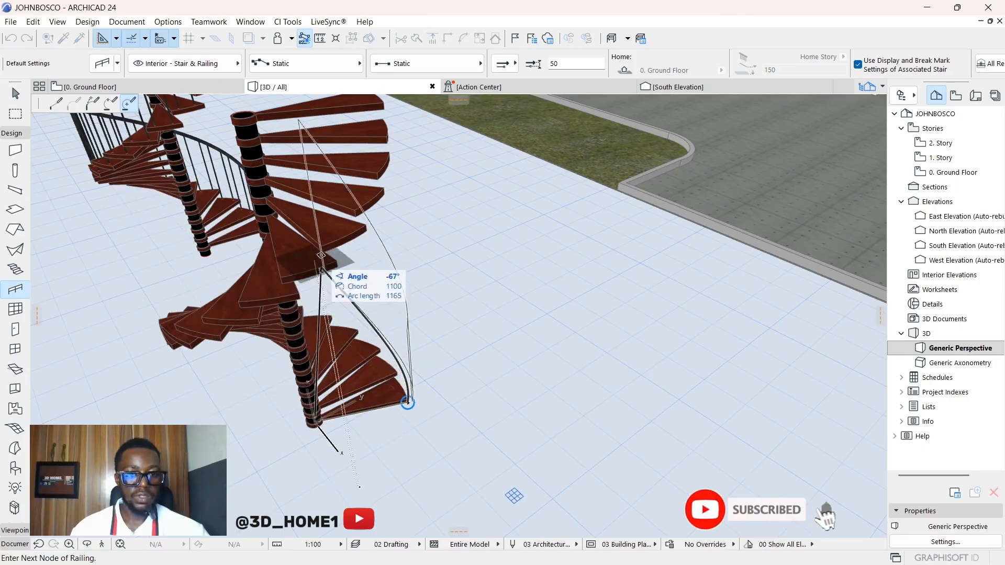
# Sweep the railing arc up around the outer ends of the treads and end it at the top tread's near outer corner.
pyautogui.scroll(-5, 407, 404)
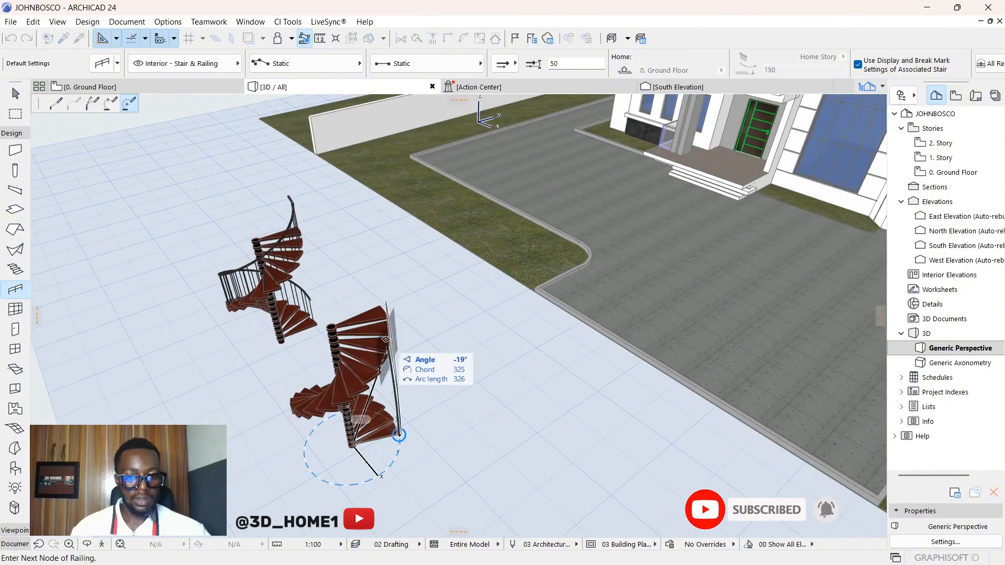
pyautogui.click(399, 435)
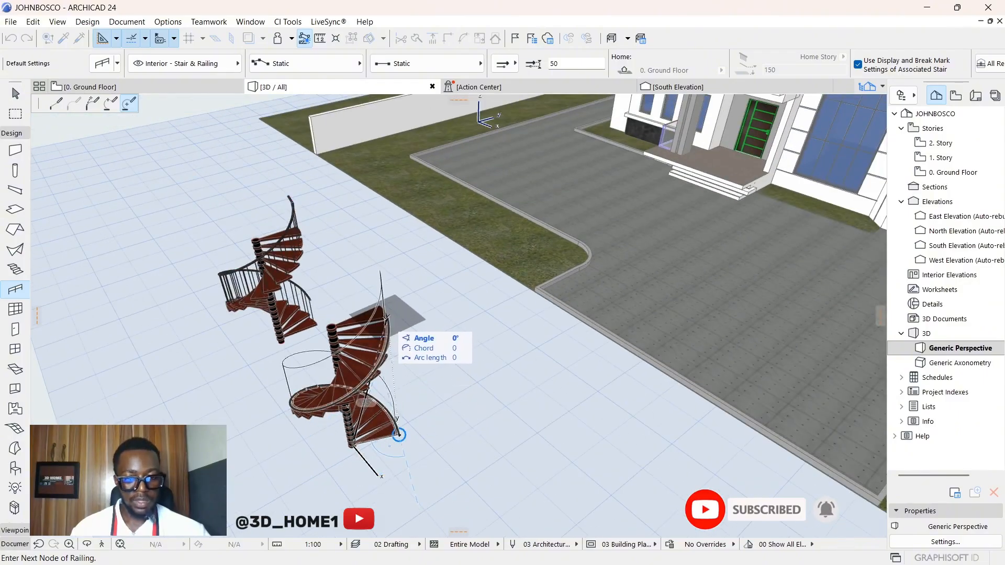
pyautogui.scroll(8, 386, 317)
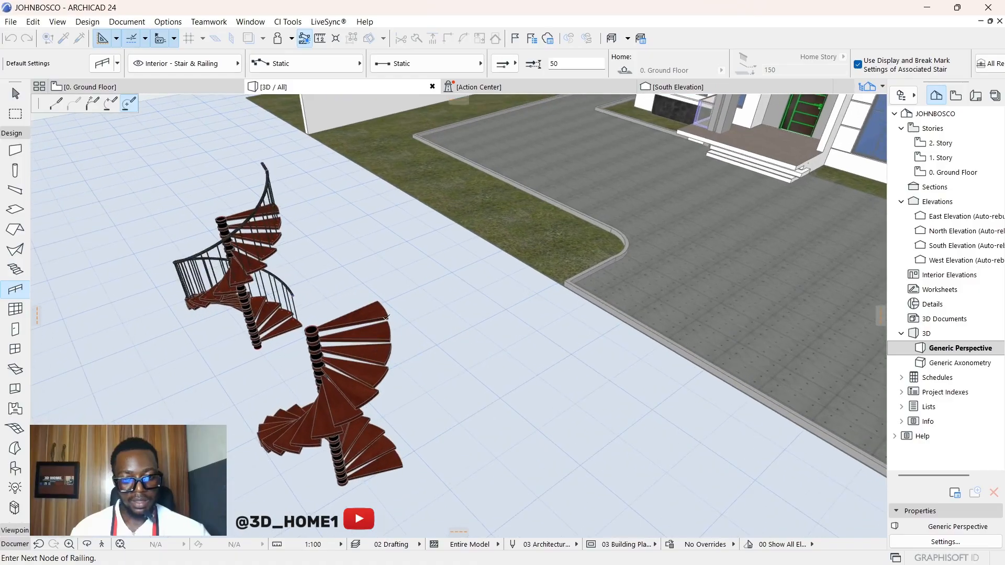
pyautogui.click(392, 312)
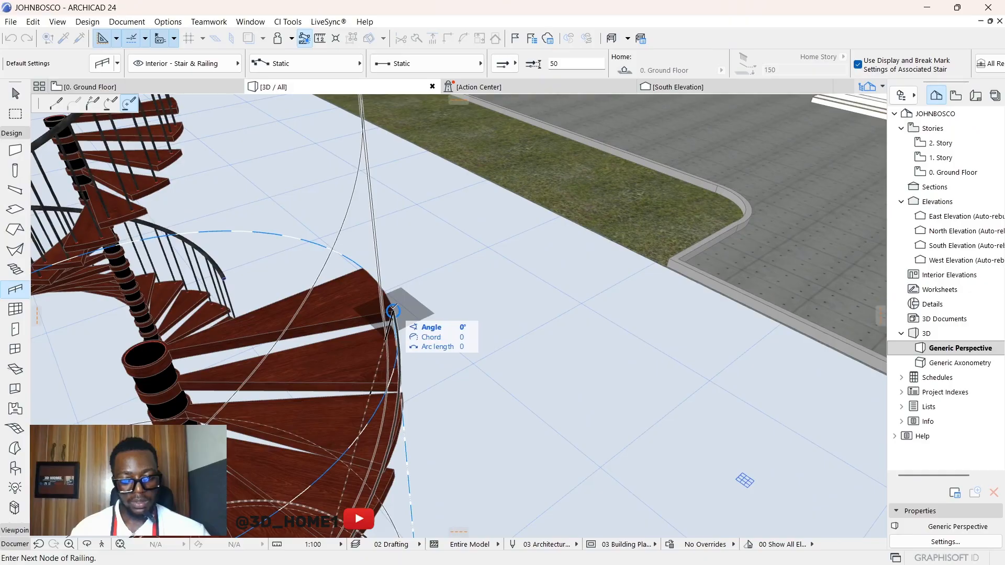
pyautogui.click(393, 311)
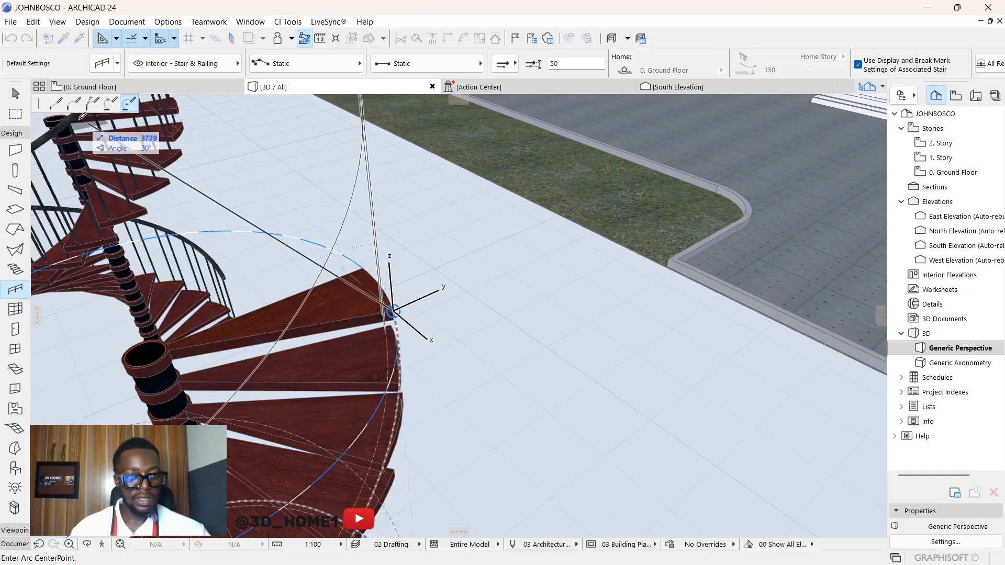
# Add a straight railing segment along the top tread's outer edge to its far corner, and finish the railing.
pyautogui.click(57, 107)
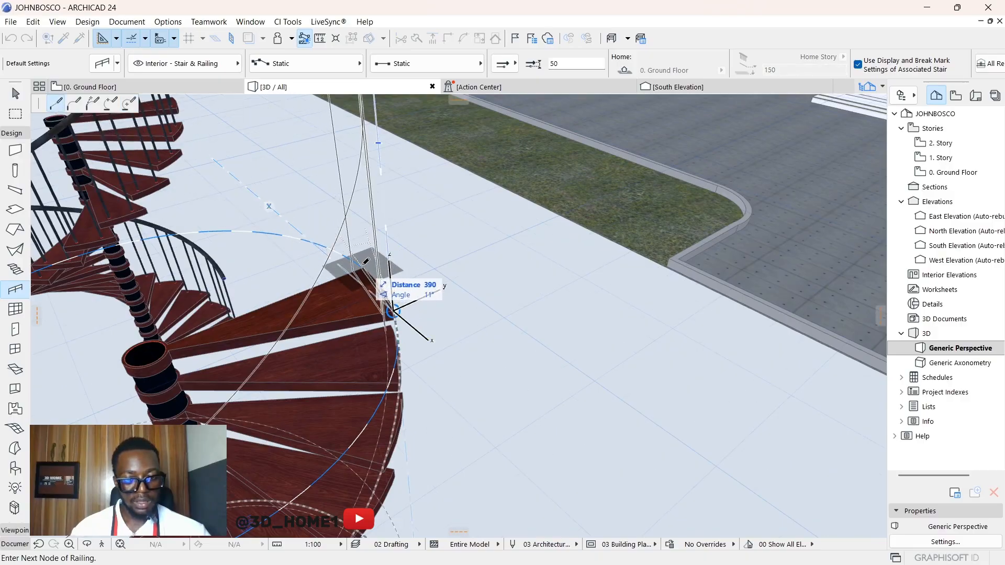
pyautogui.click(364, 264)
pyautogui.rightClick(365, 262)
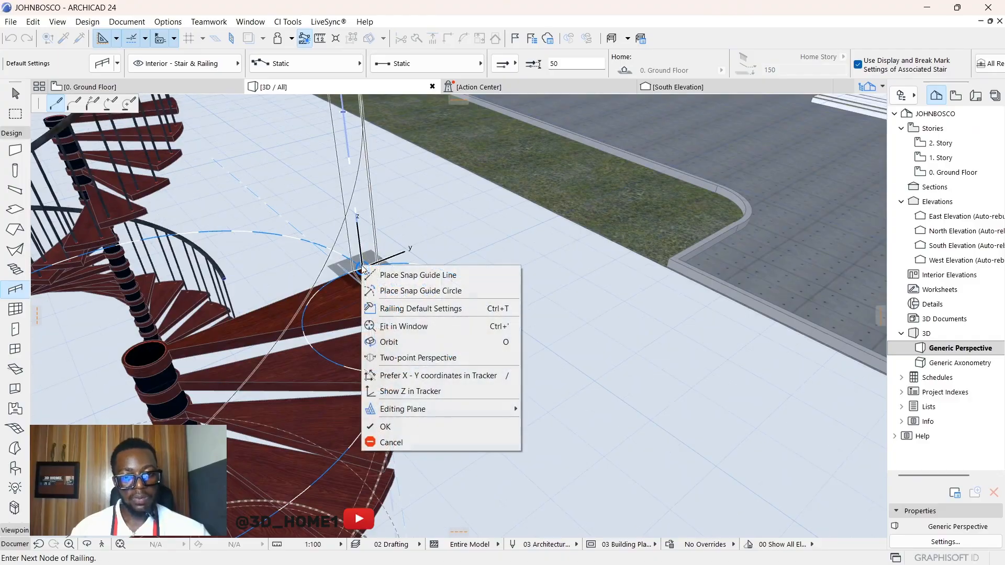
pyautogui.click(394, 427)
pyautogui.doubleClick(429, 406)
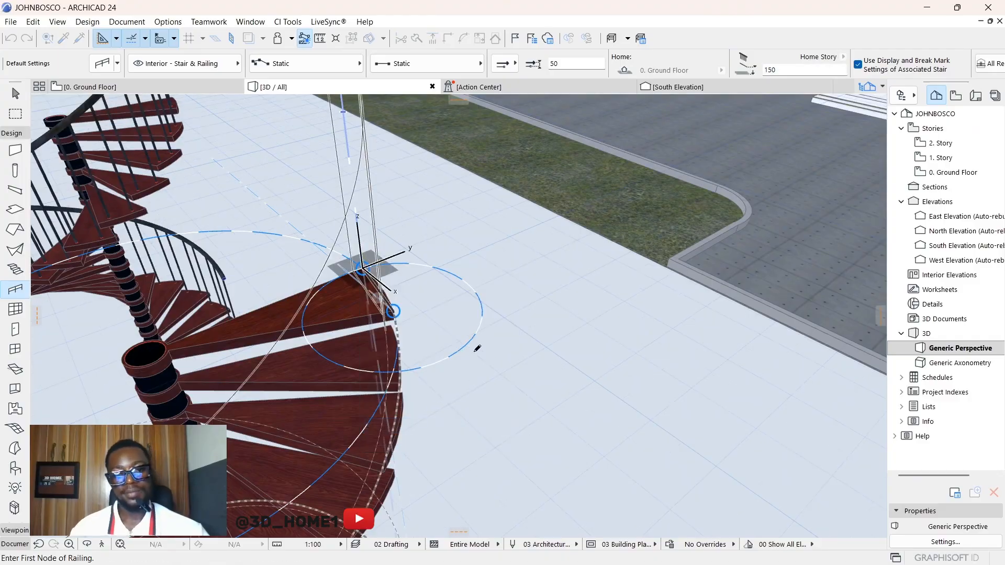
# Leave the Railing tool and examine the new glass railing around the spiral staircase from close up.
pyautogui.scroll(-5, 480, 316)
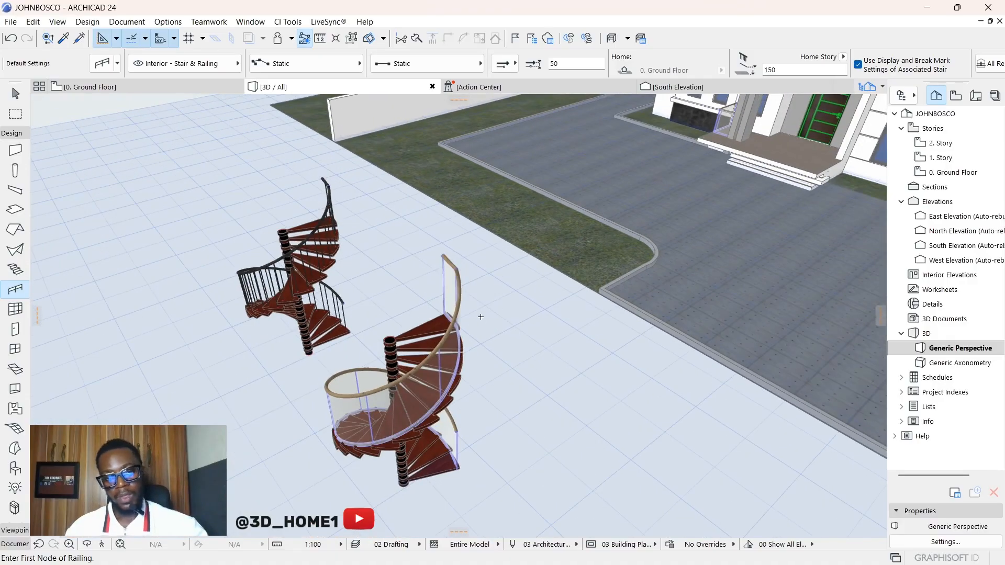
pyautogui.press('Escape')
pyautogui.keyDown('shift'); pyautogui.moveTo(470, 450); pyautogui.dragTo(476, 396, button='middle'); pyautogui.keyUp('shift')
pyautogui.scroll(6, 518, 484)
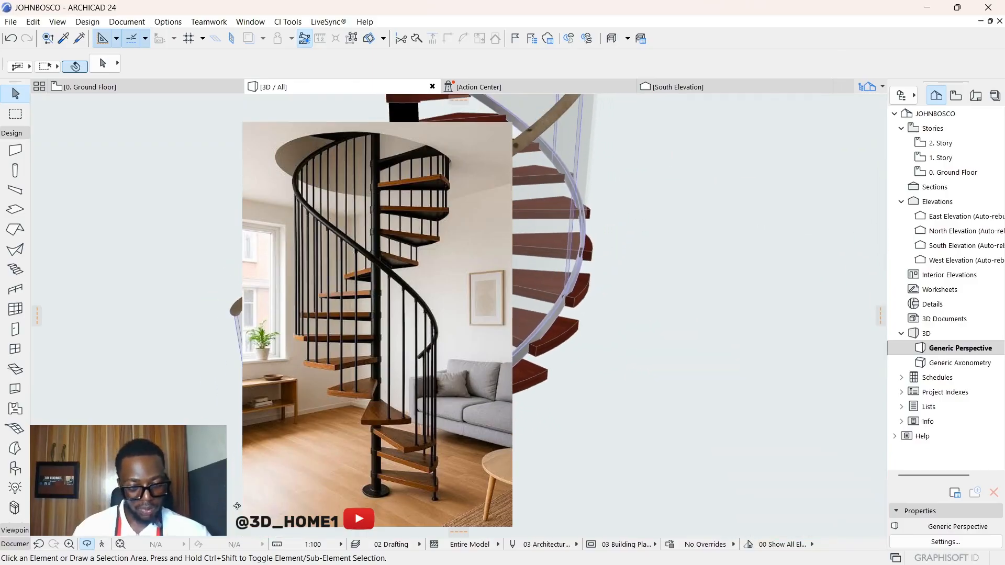
pyautogui.keyDown('shift'); pyautogui.moveTo(576, 314); pyautogui.dragTo(686, 319, button='middle'); pyautogui.keyUp('shift')
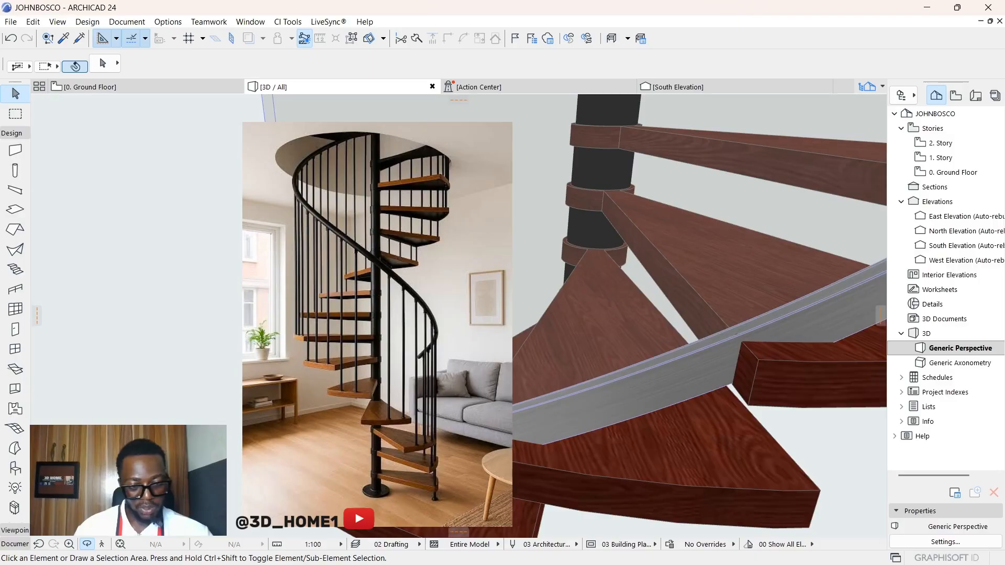
# Examine the panelled railing on the new spiral staircase from several angles and compare it with the finished staircase.
pyautogui.click(324, 466)
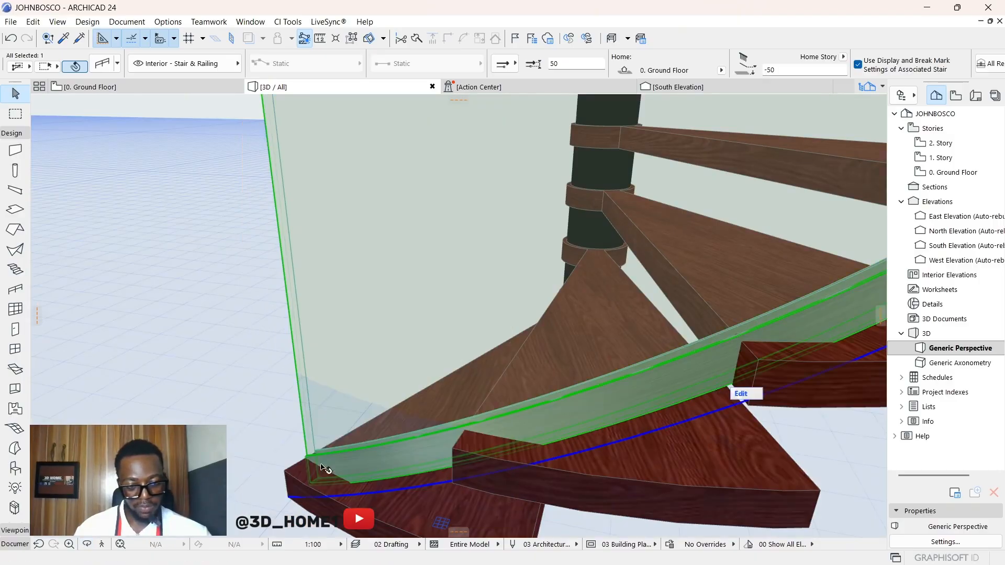
pyautogui.scroll(-10, 314, 470)
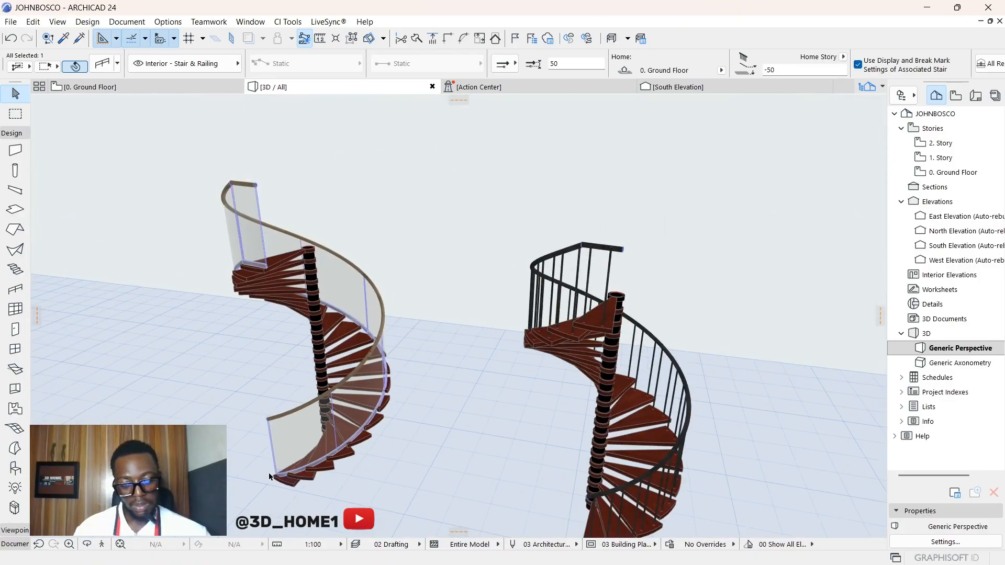
pyautogui.keyDown('shift'); pyautogui.moveTo(259, 241); pyautogui.dragTo(518, 339, button='middle'); pyautogui.keyUp('shift')
pyautogui.scroll(-2, 397, 252)
pyautogui.scroll(3, 386, 441)
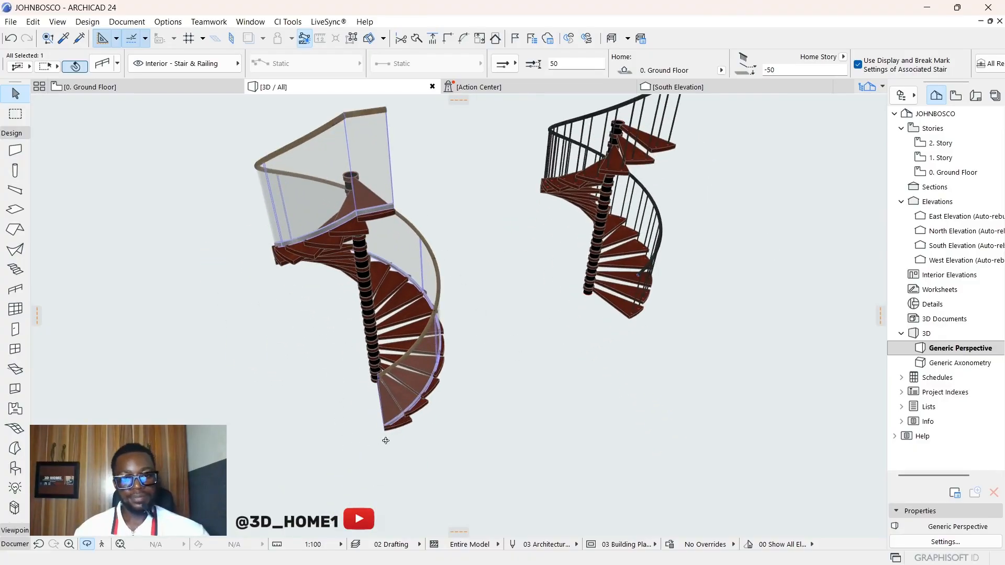
pyautogui.scroll(8, 585, 222)
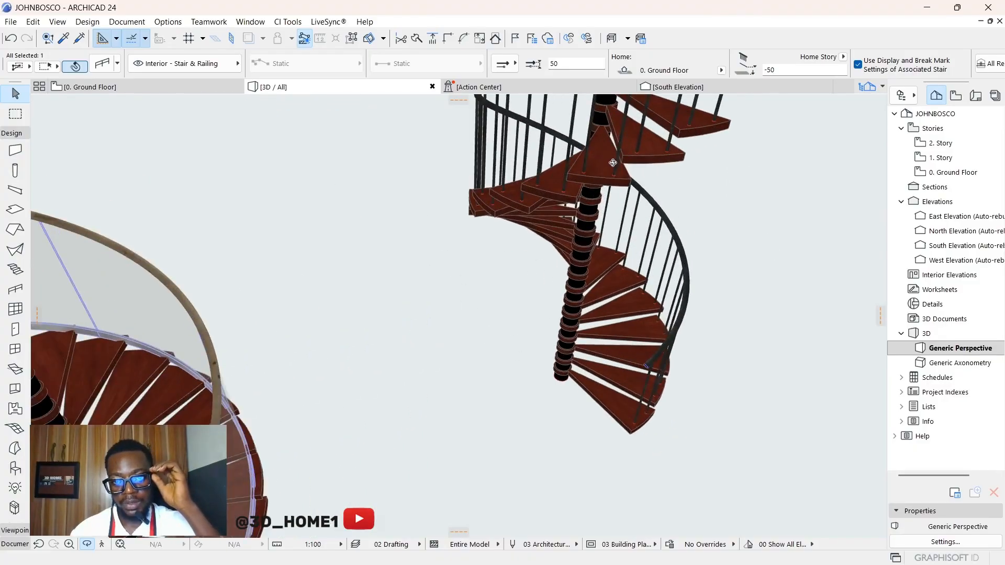
pyautogui.scroll(-10, 637, 196)
pyautogui.scroll(5, 348, 280)
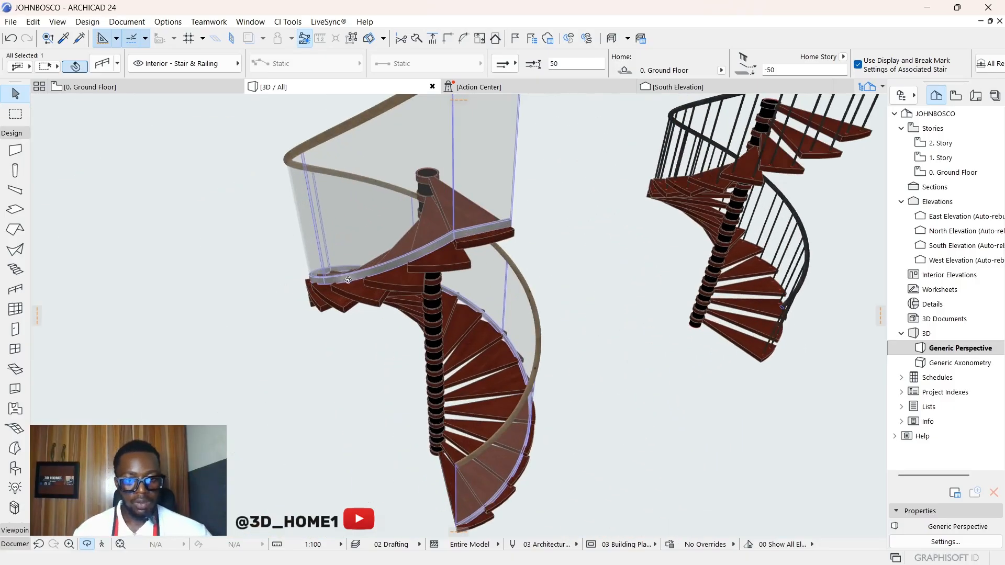
pyautogui.scroll(-3, 451, 454)
pyautogui.scroll(2, 459, 197)
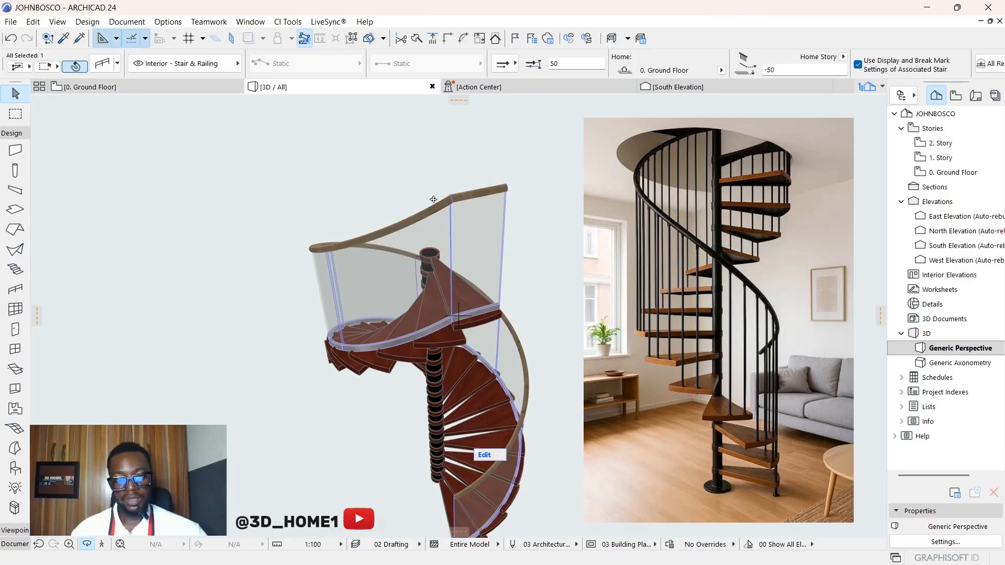
pyautogui.scroll(1, 425, 219)
pyautogui.press('Escape')
pyautogui.press('Escape')
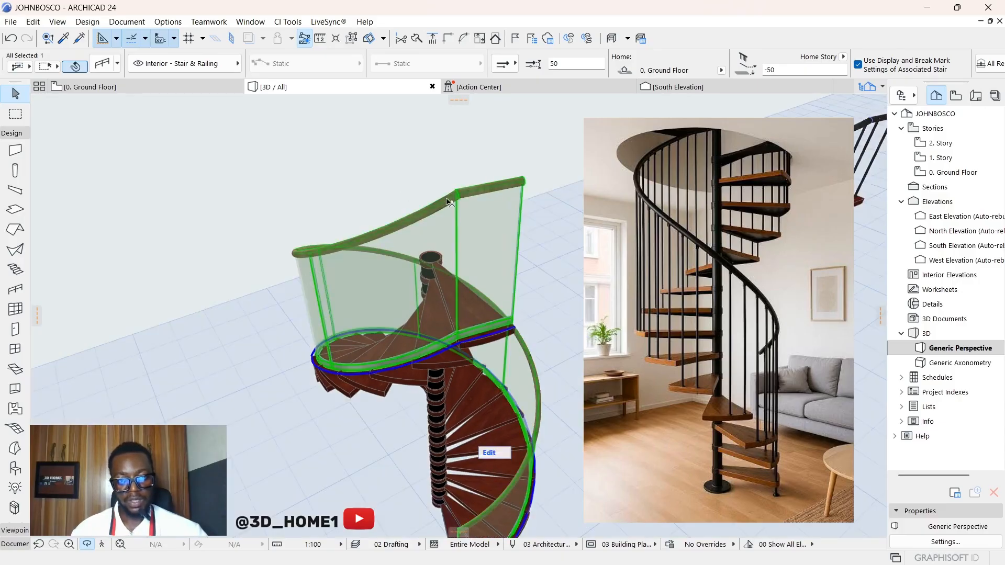
# Enable the rail surface override in the 3D representation of the toprail on the panelled staircase's railing.
pyautogui.click(448, 214)
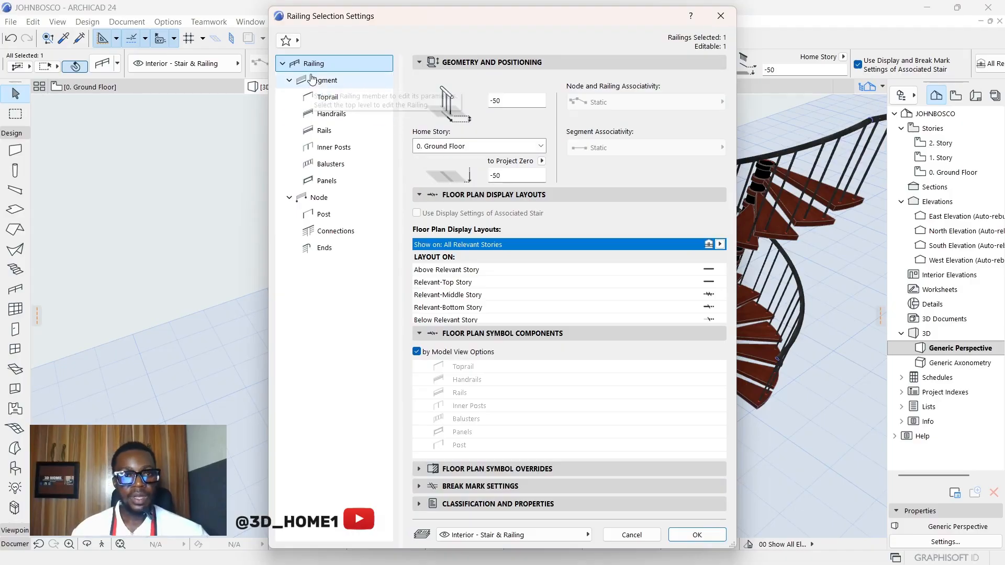
pyautogui.click(330, 99)
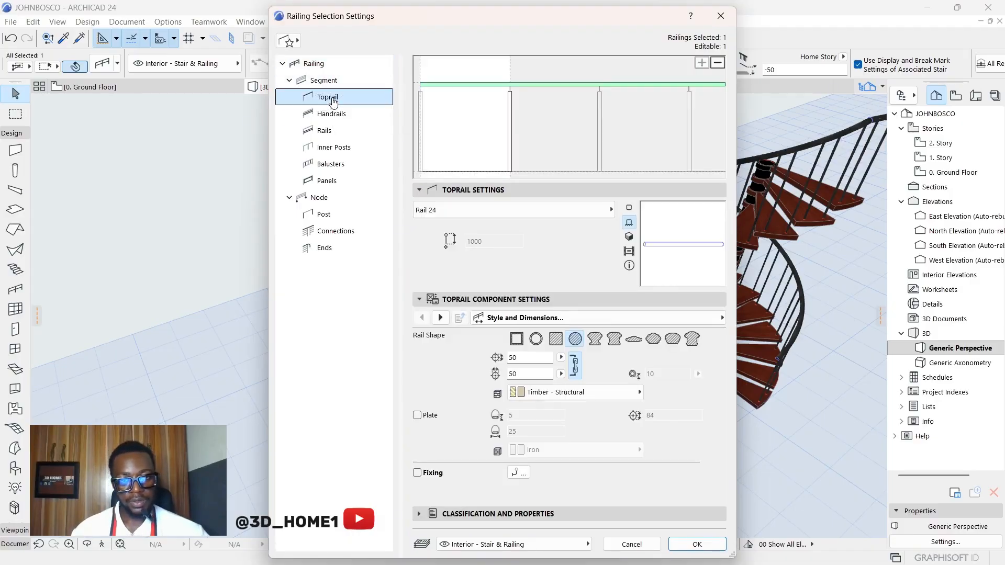
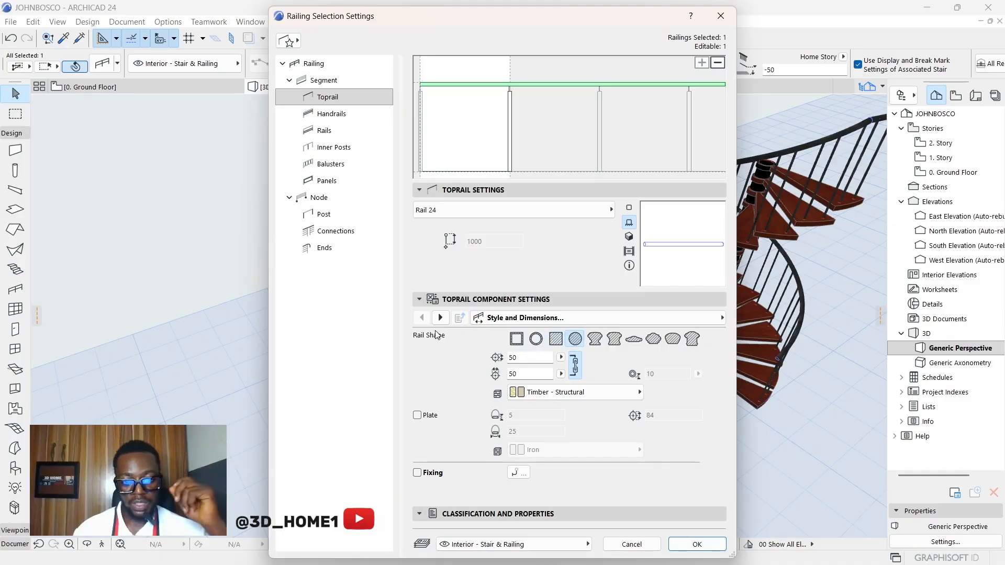
pyautogui.click(441, 318)
pyautogui.click(441, 318)
pyautogui.click(440, 318)
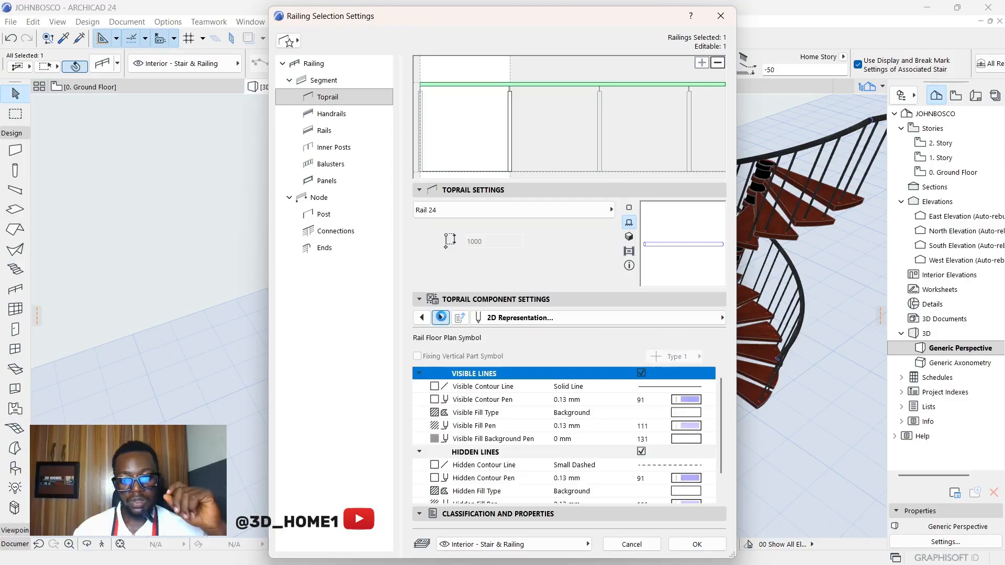
pyautogui.click(441, 318)
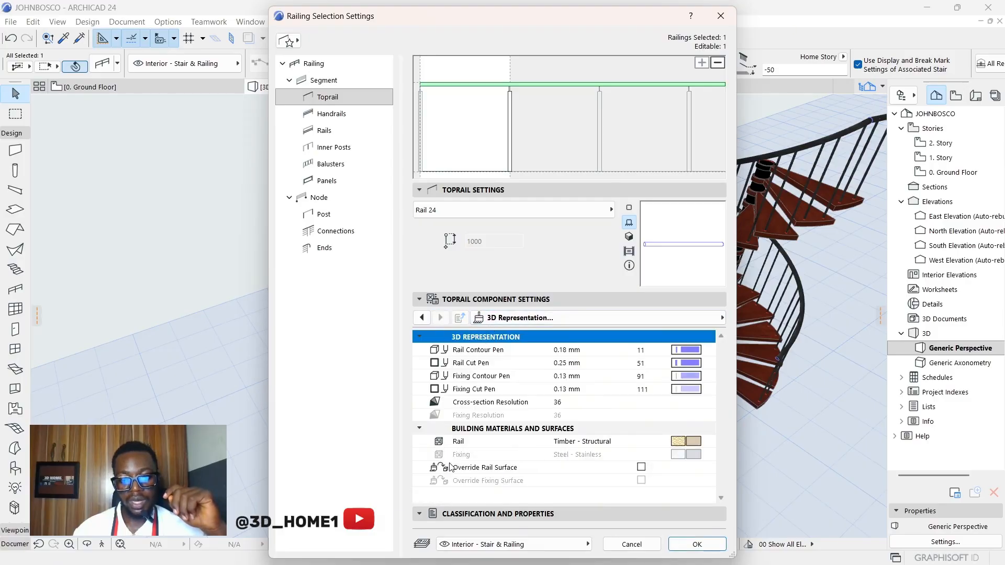
pyautogui.click(641, 467)
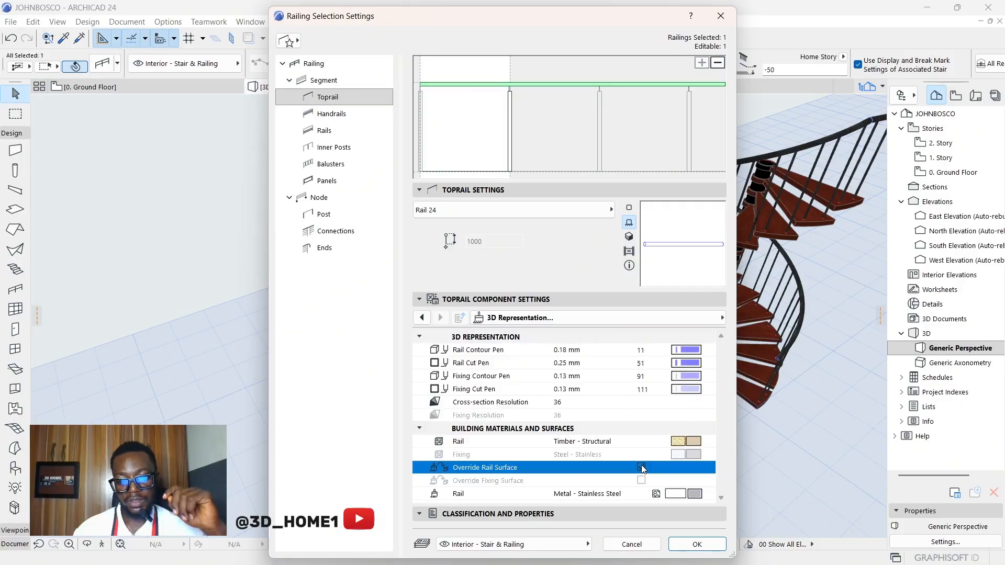
# Set the toprail's building material to Brick - Structural and its override surface to Paint - Ivory Black, and apply it.
pyautogui.click(683, 440)
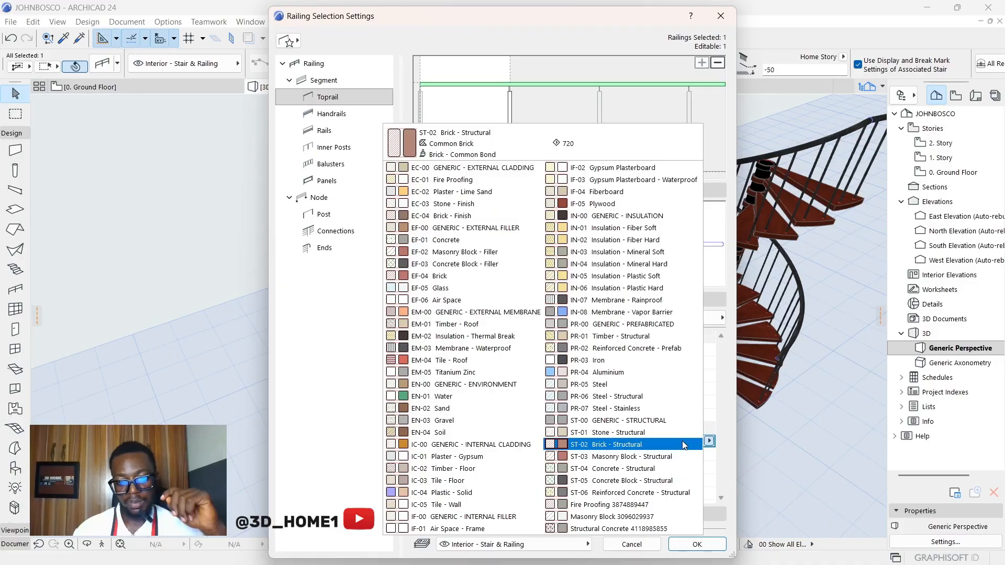
pyautogui.click(683, 442)
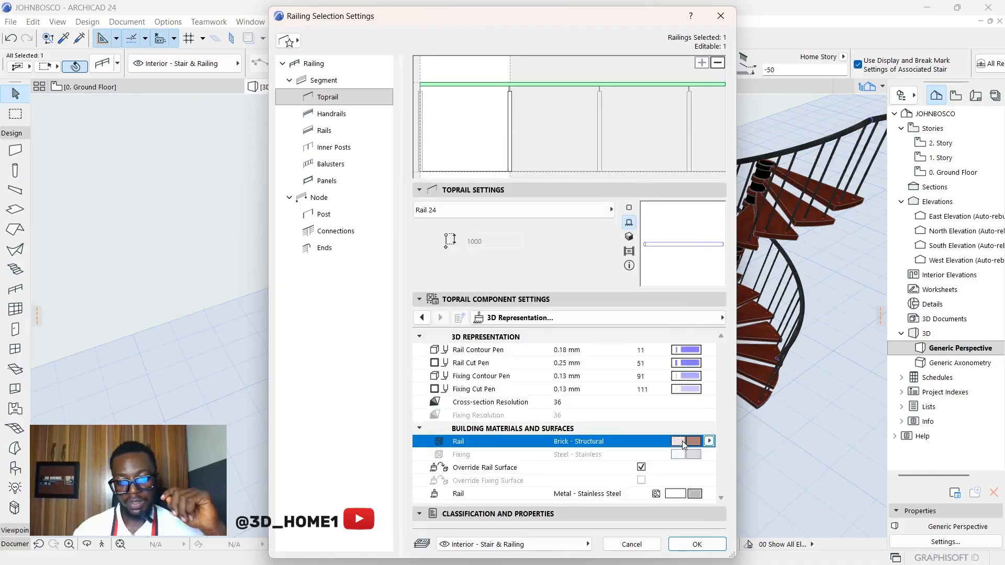
pyautogui.click(695, 494)
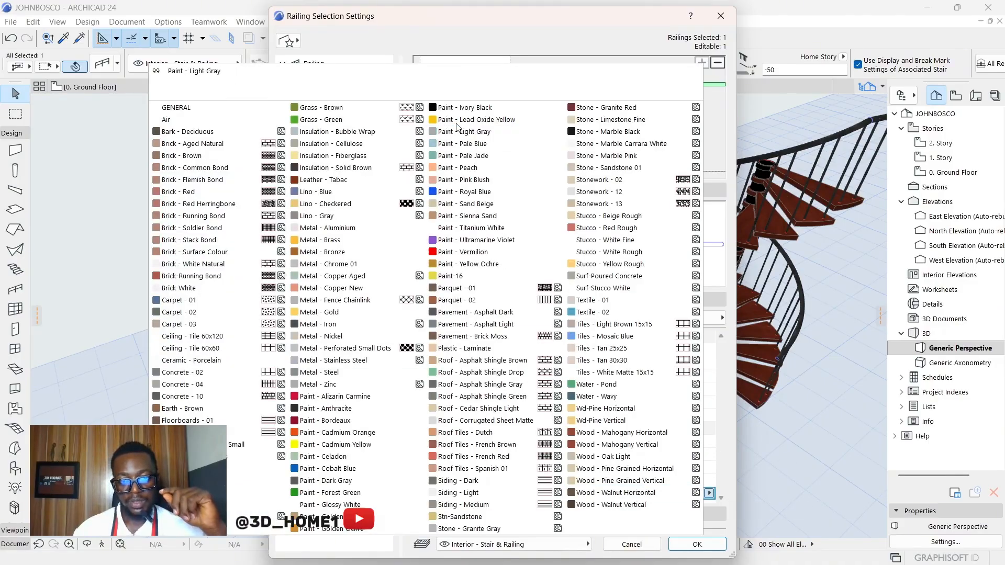
pyautogui.click(463, 107)
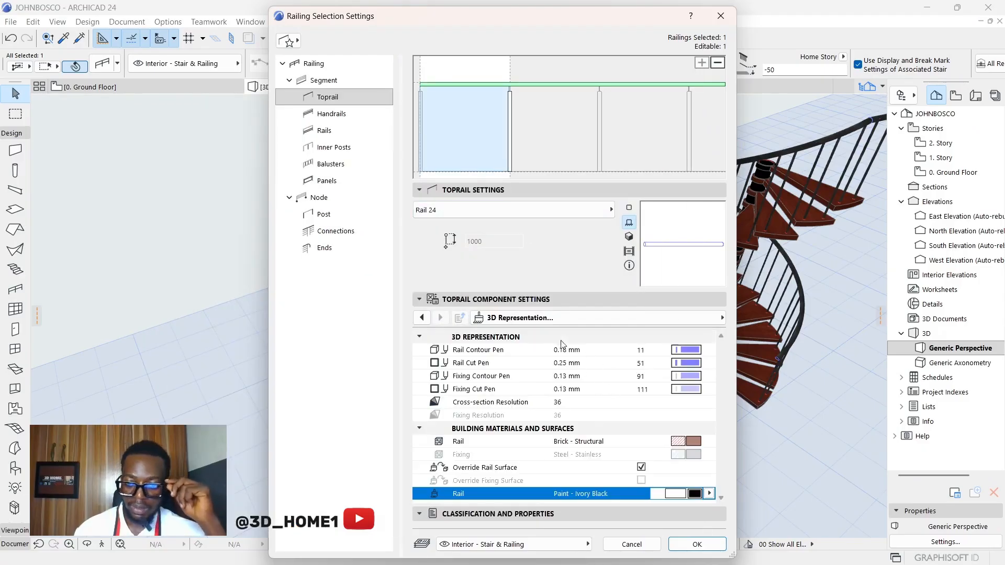
pyautogui.click(697, 545)
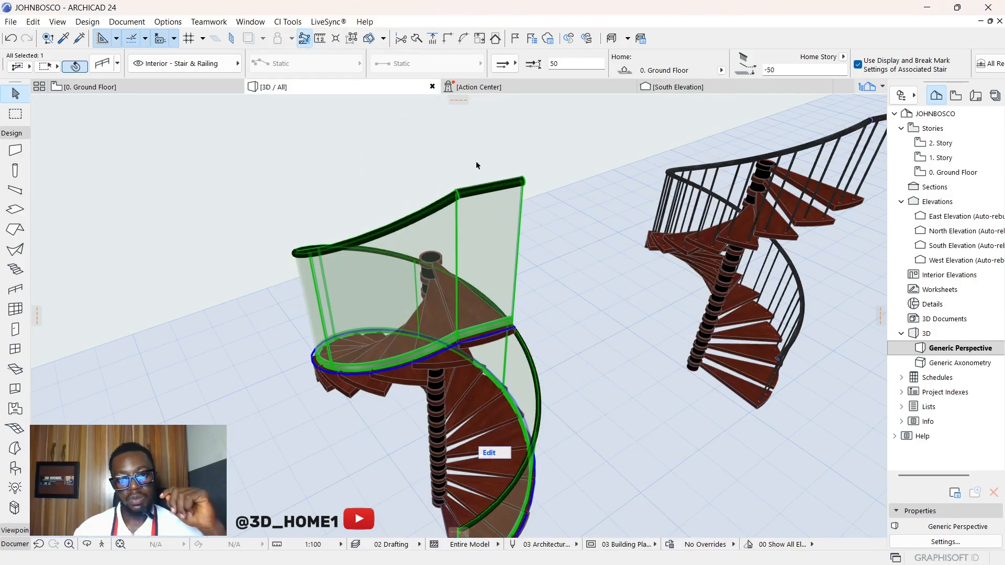
pyautogui.click(474, 168)
# Remove the panel from the railing's segment pattern on the staircase with the black toprail and apply the settings.
pyautogui.scroll(-3, 429, 220)
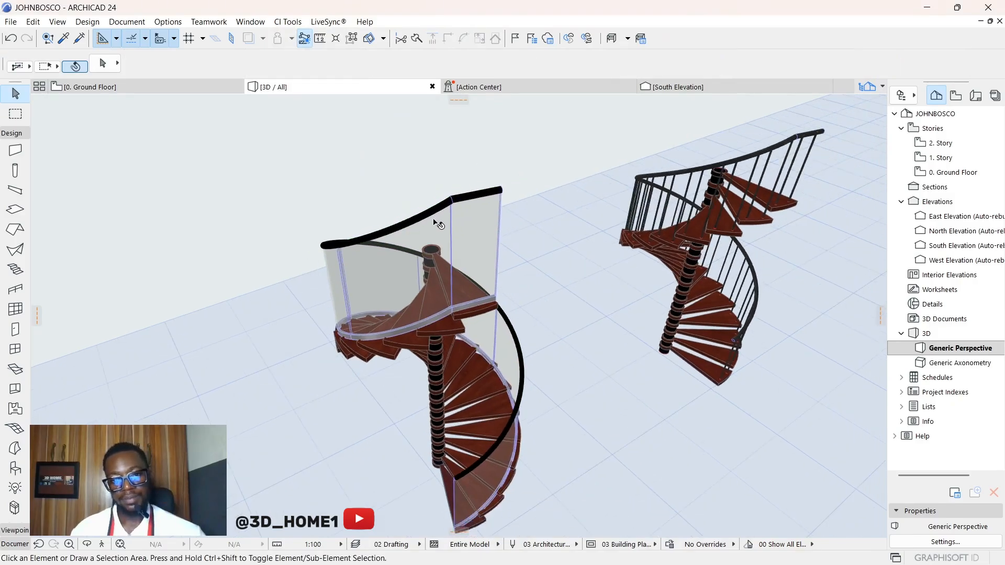
pyautogui.scroll(4, 438, 231)
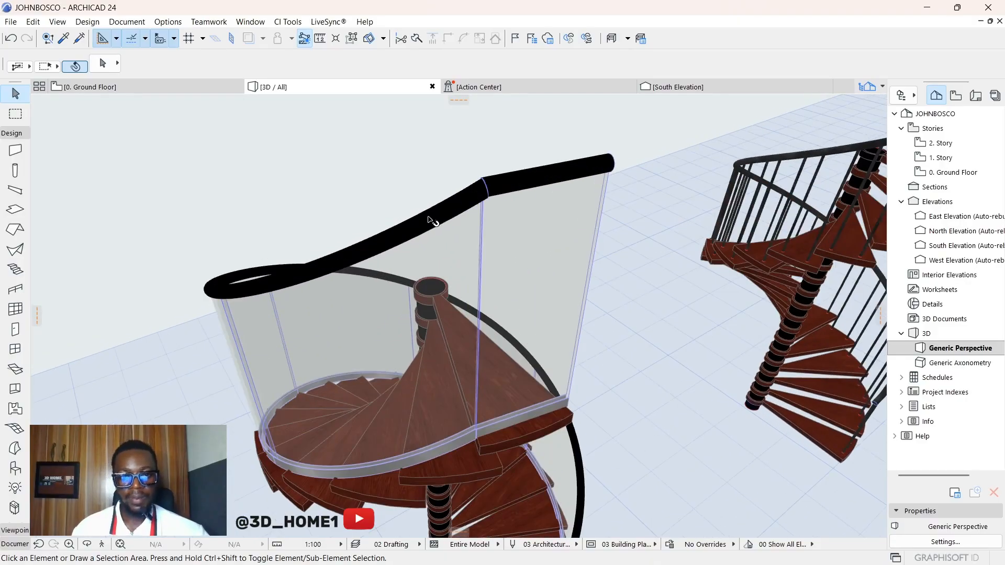
pyautogui.scroll(-5, 439, 180)
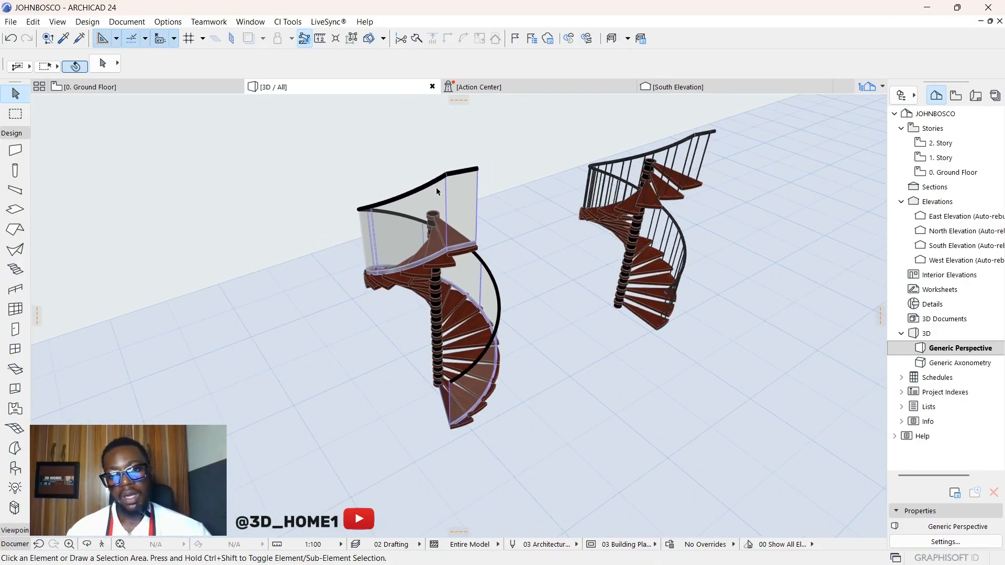
pyautogui.scroll(3, 440, 178)
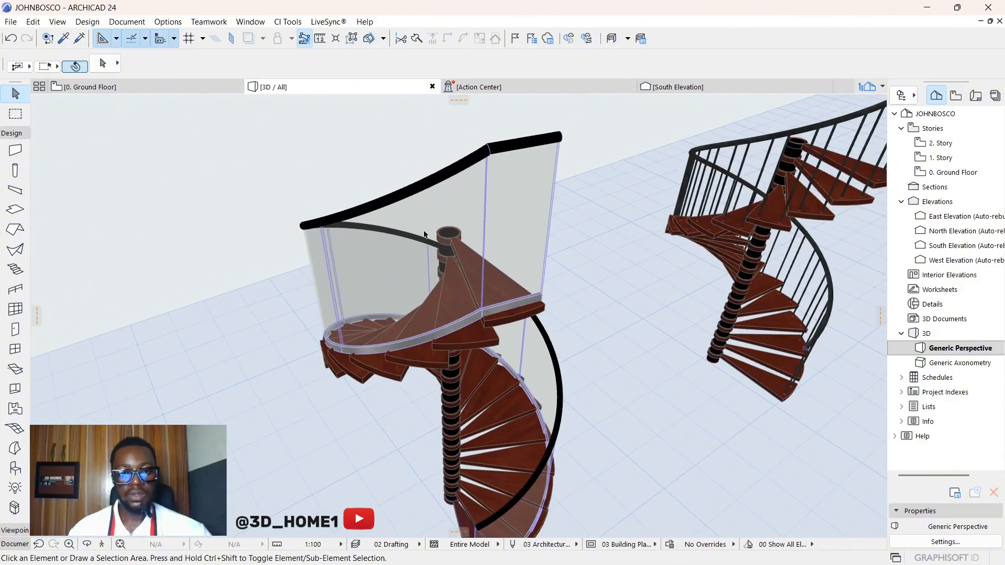
pyautogui.click(445, 209)
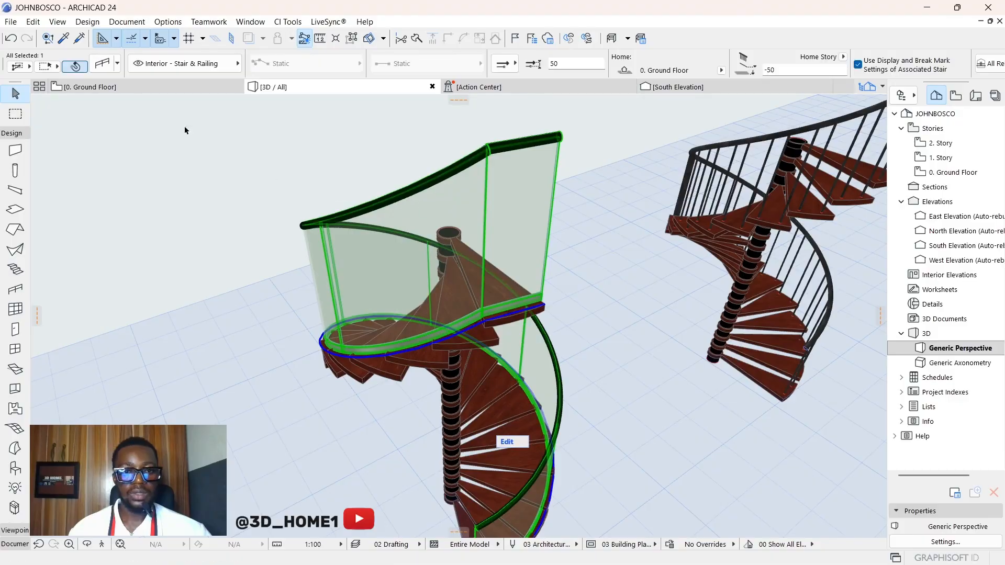
pyautogui.click(104, 62)
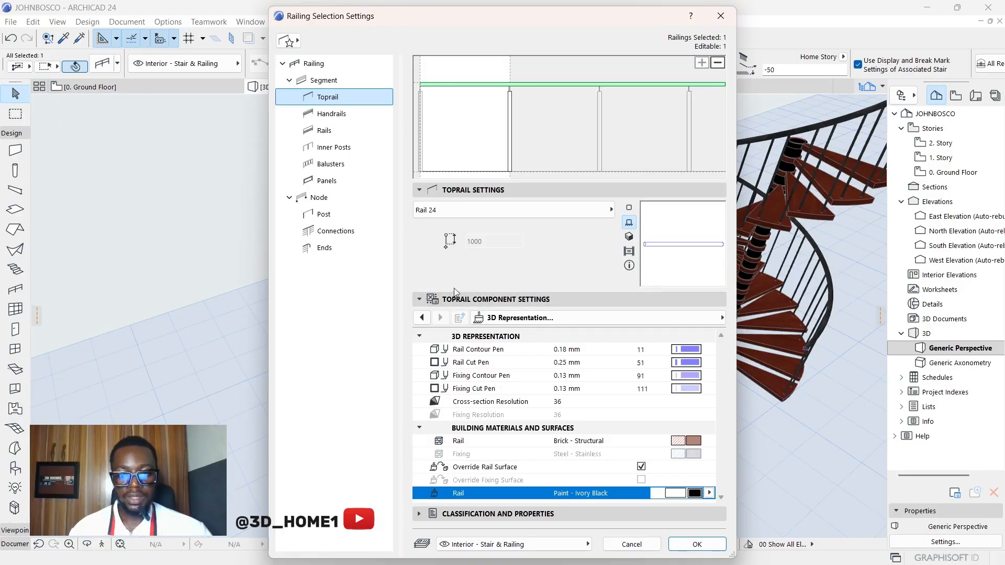
pyautogui.click(326, 181)
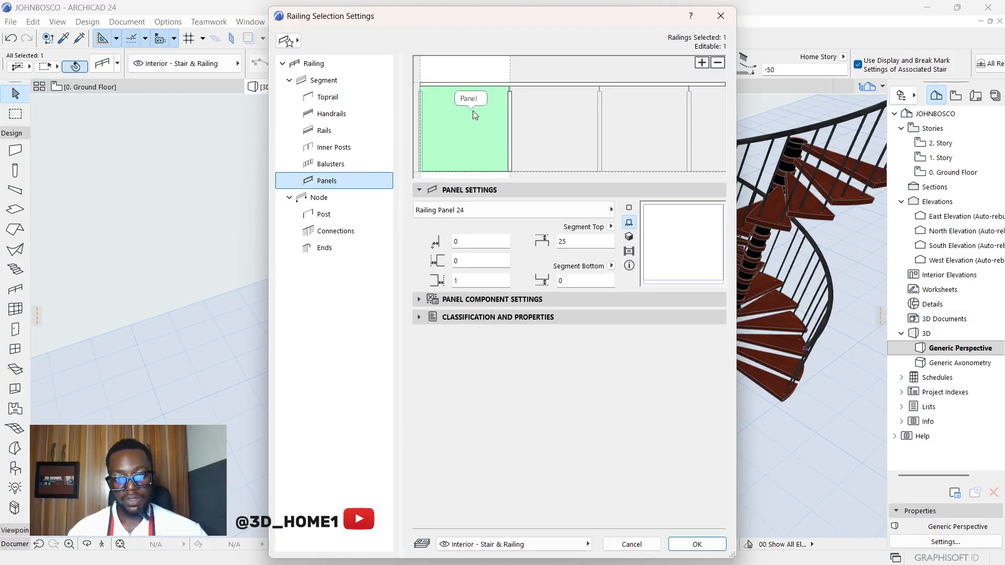
pyautogui.click(718, 62)
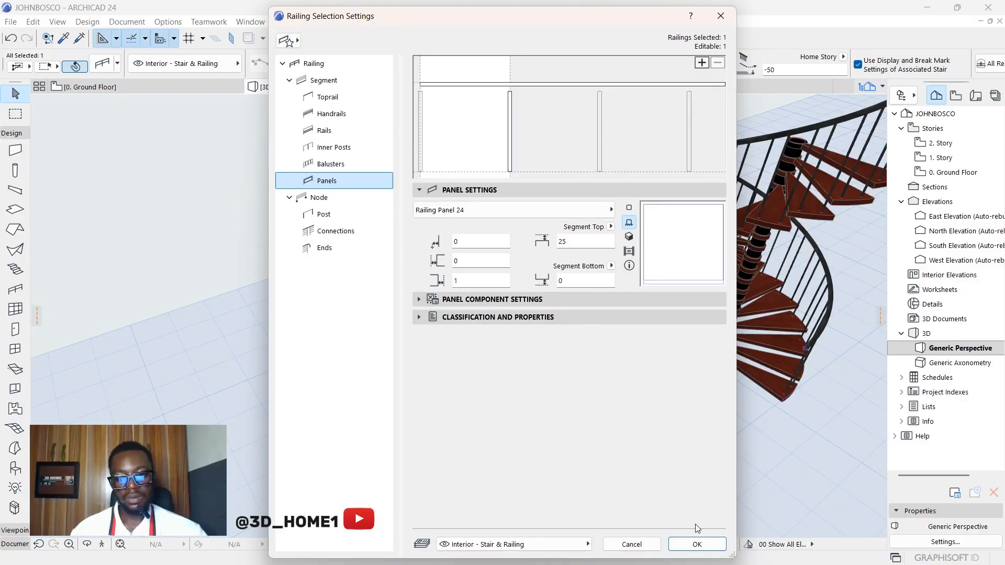
pyautogui.click(697, 545)
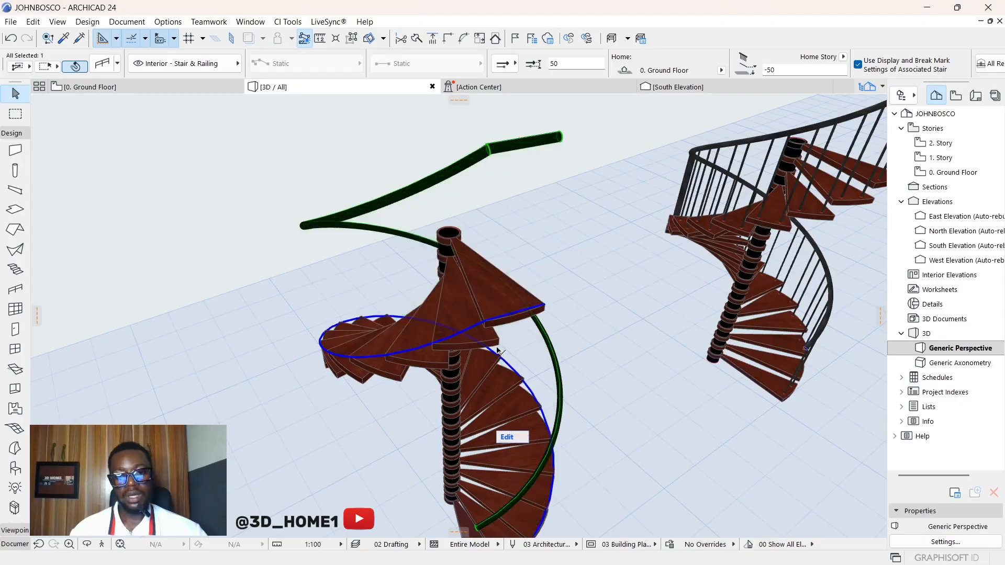
pyautogui.click(520, 225)
# Open the ground floor plan at the spiral staircase that has no balusters.
pyautogui.keyDown('shift'); pyautogui.moveTo(528, 243); pyautogui.dragTo(513, 444, button='middle'); pyautogui.keyUp('shift')
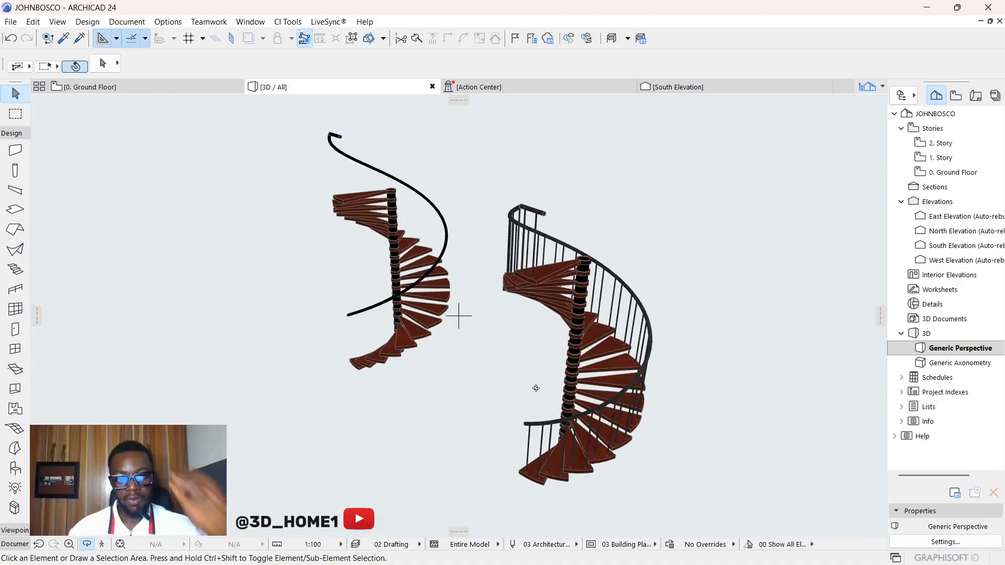
pyautogui.keyDown('shift'); pyautogui.moveTo(578, 491); pyautogui.dragTo(311, 262, button='middle'); pyautogui.keyUp('shift')
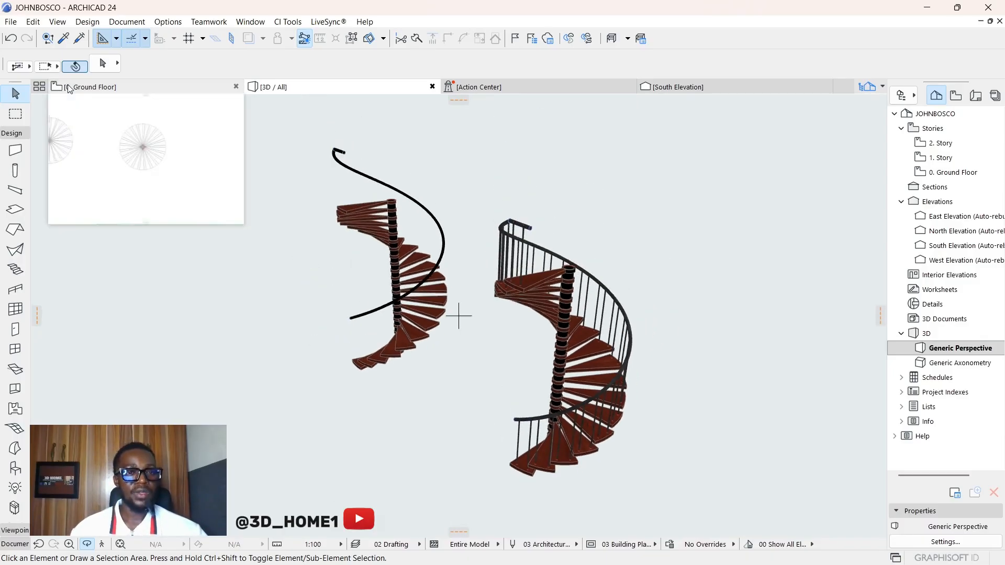
pyautogui.click(86, 87)
pyautogui.scroll(5, 487, 215)
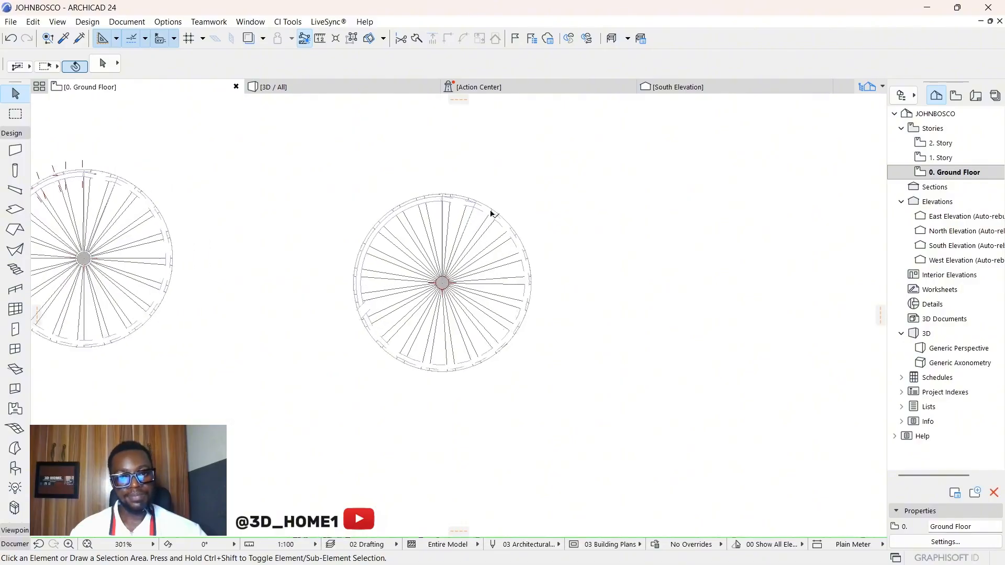
pyautogui.scroll(-2, 480, 187)
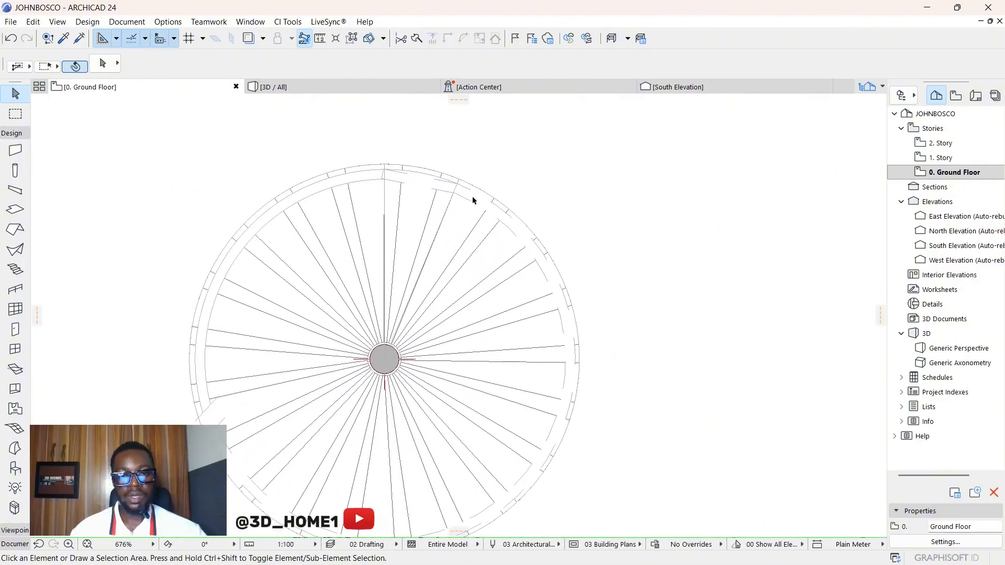
pyautogui.hotkey('ctrl', 'a')
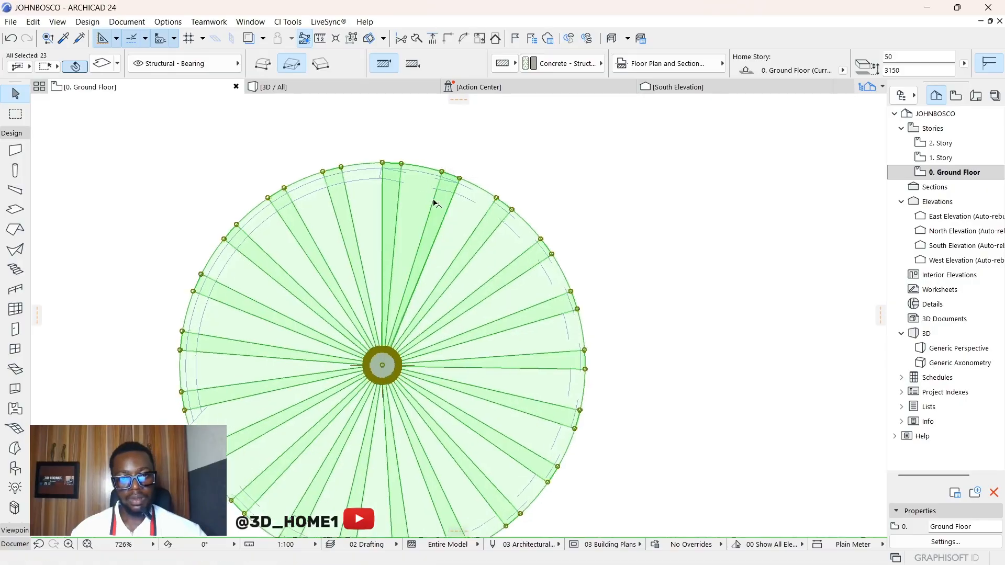
pyautogui.scroll(2, 449, 204)
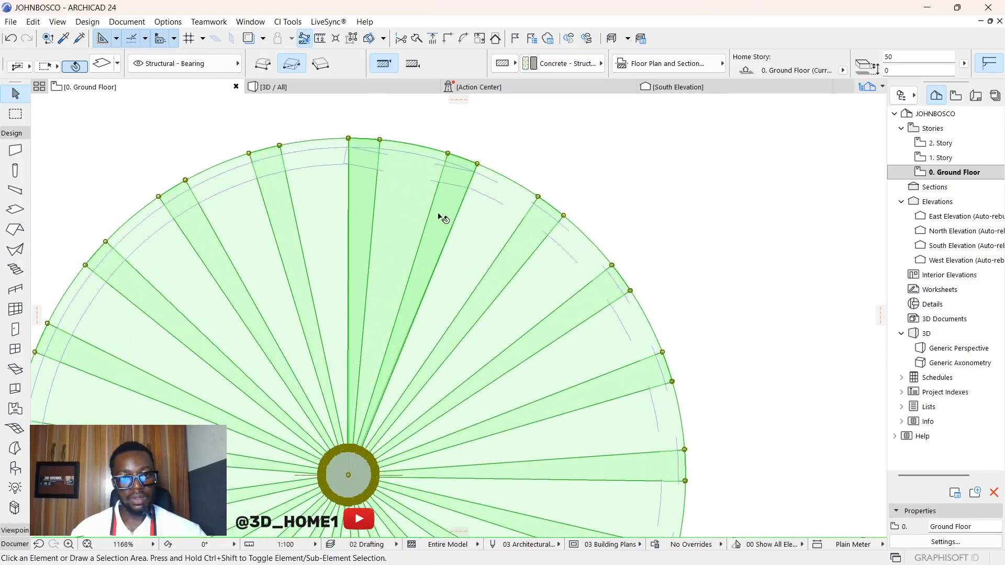
pyautogui.press('Escape')
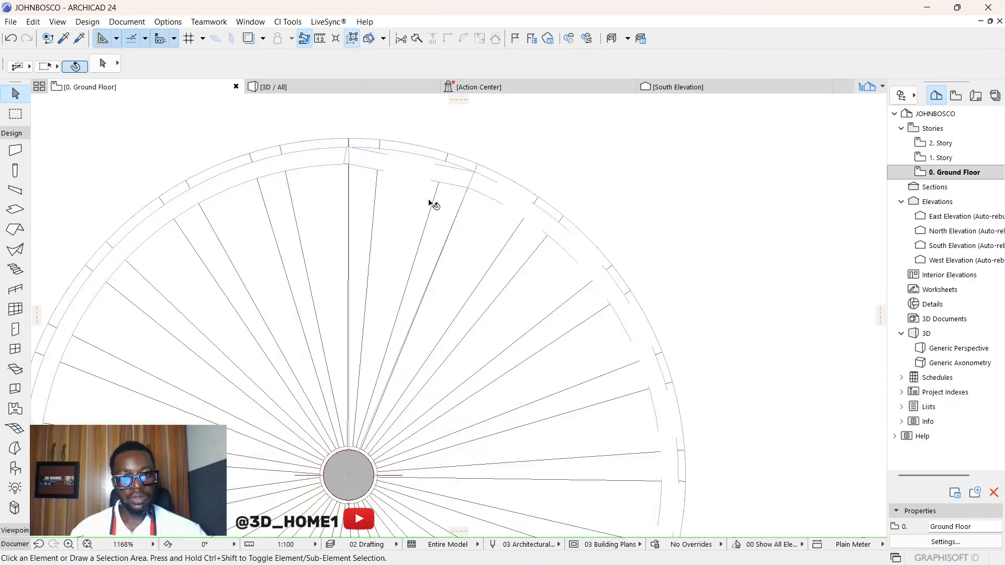
pyautogui.click(445, 204)
pyautogui.press('Escape')
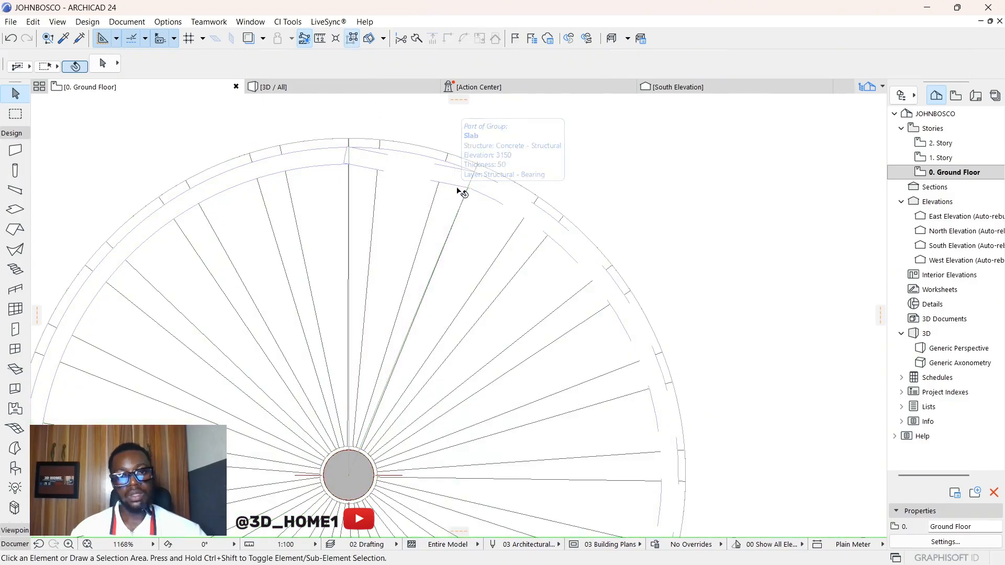
# Activate the Column tool and set the circular cross-section diameter in its default settings to 30 mm.
pyautogui.scroll(-2, 449, 202)
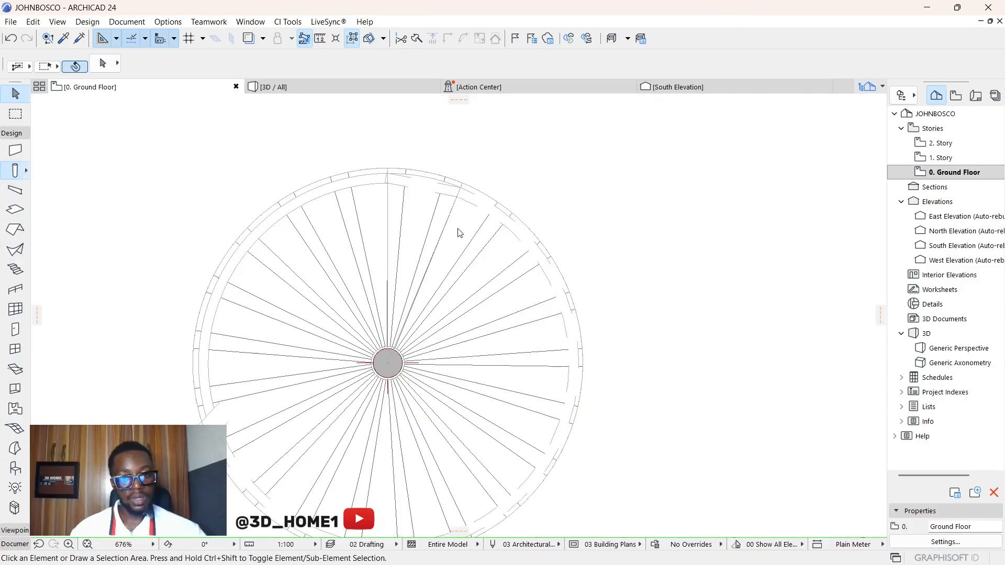
pyautogui.scroll(3, 451, 191)
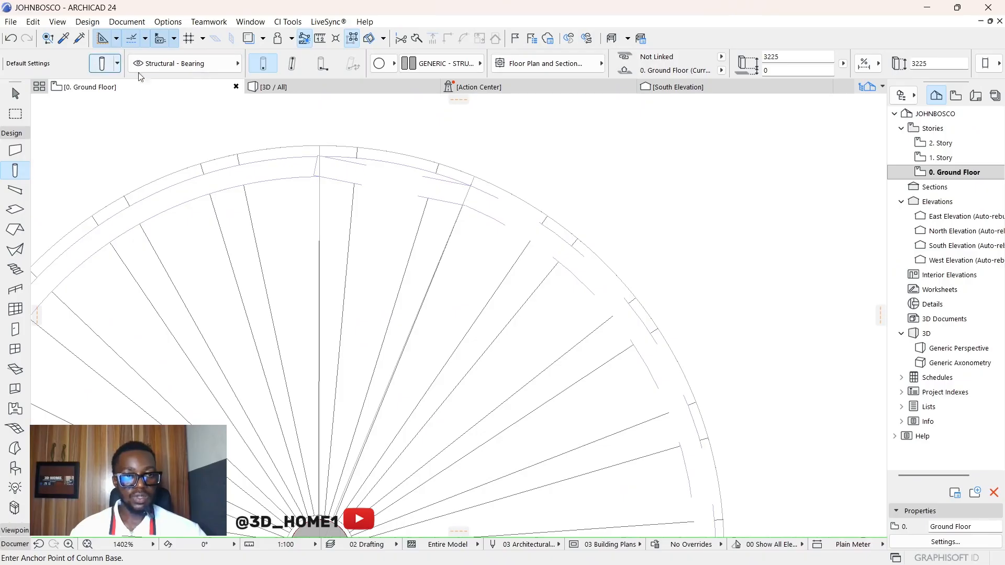
pyautogui.hotkey('ctrl', 't')
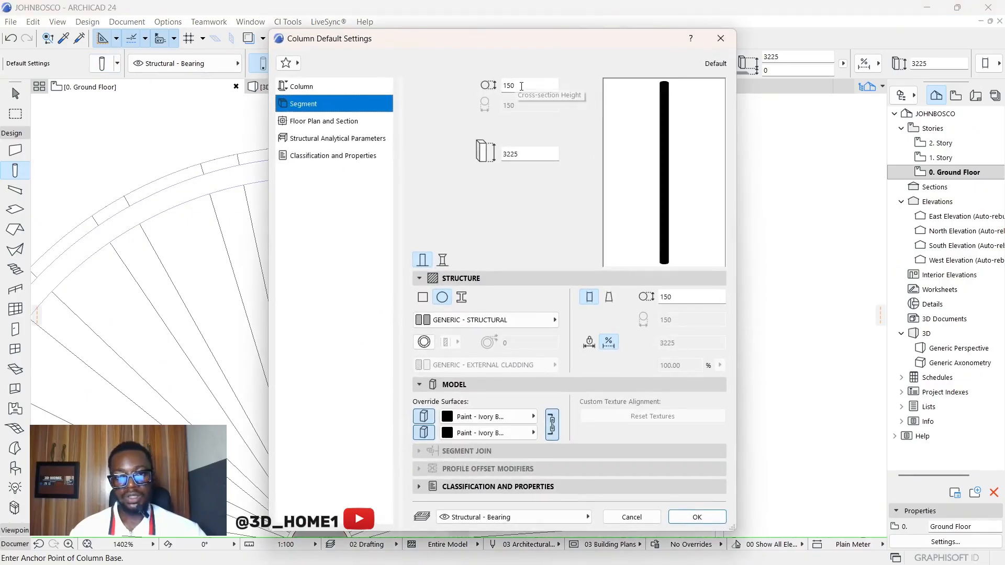
pyautogui.click(523, 87)
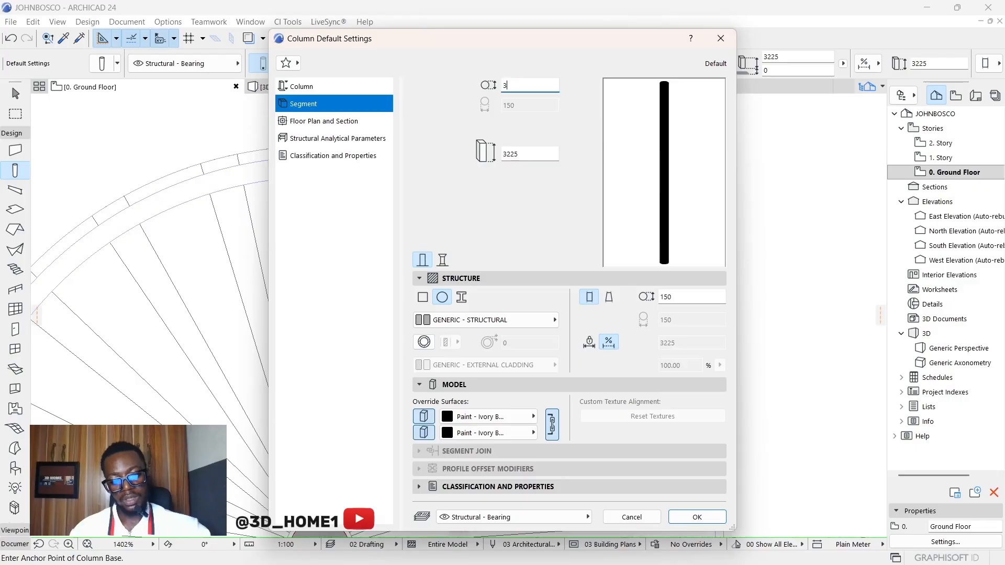
pyautogui.write('30')
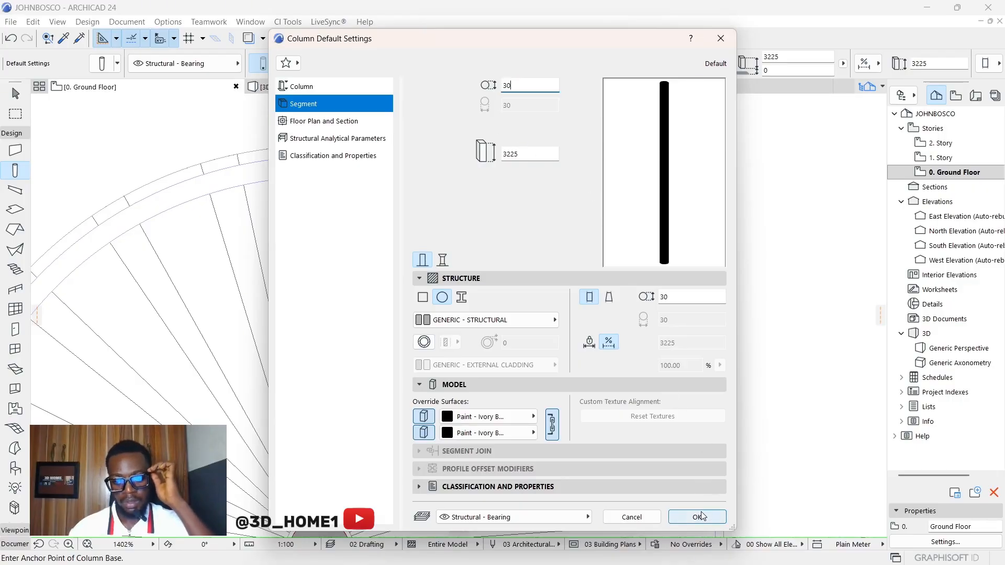
pyautogui.click(697, 517)
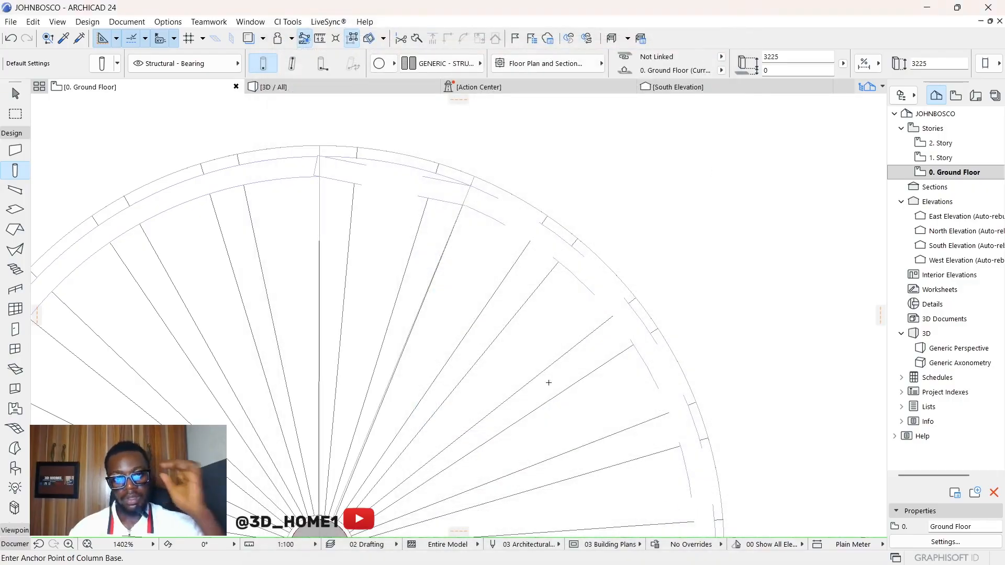
# Place a baluster column inside the railing path near the outer corner of the top slab wedge and show the model in 3D.
pyautogui.click(450, 202)
pyautogui.scroll(-4, 406, 226)
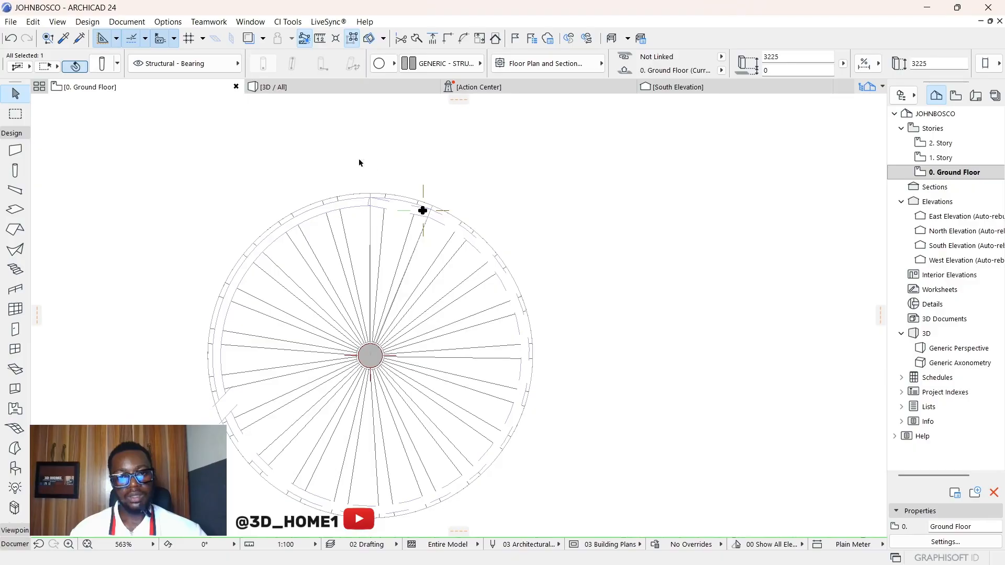
pyautogui.press('F3')
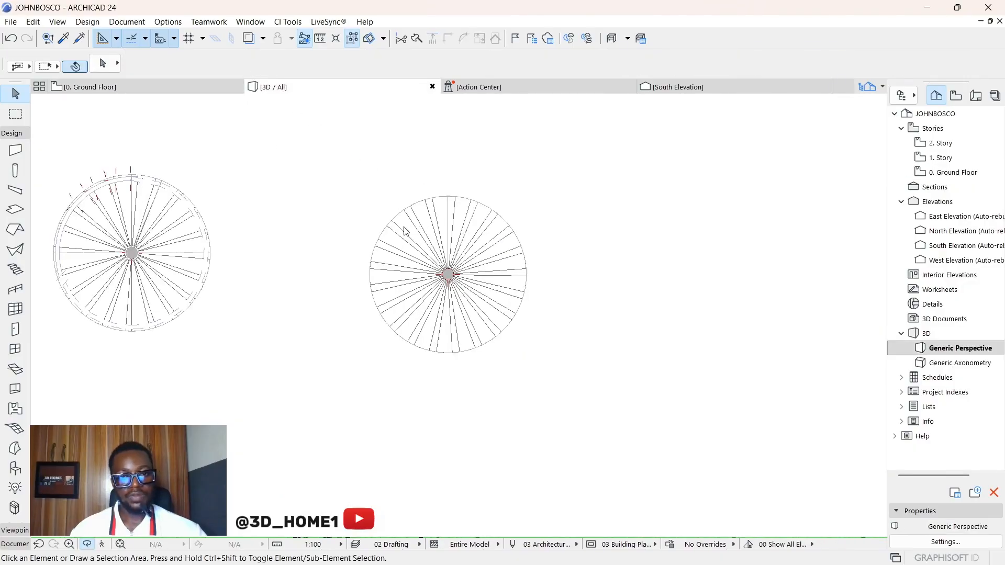
# Examine one of the balusters on the finished staircase as a reference for the new column.
pyautogui.scroll(5, 591, 343)
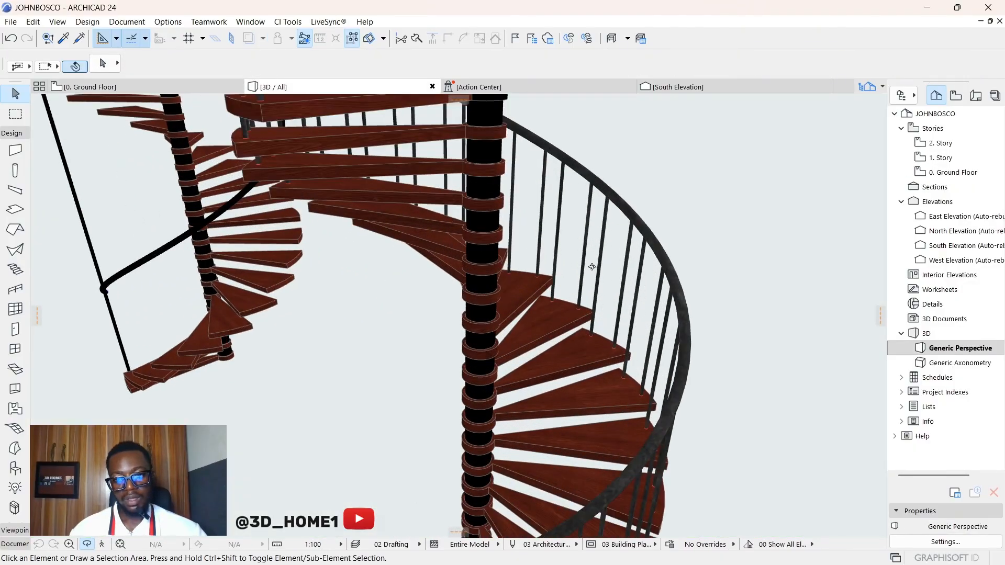
pyautogui.click(606, 246)
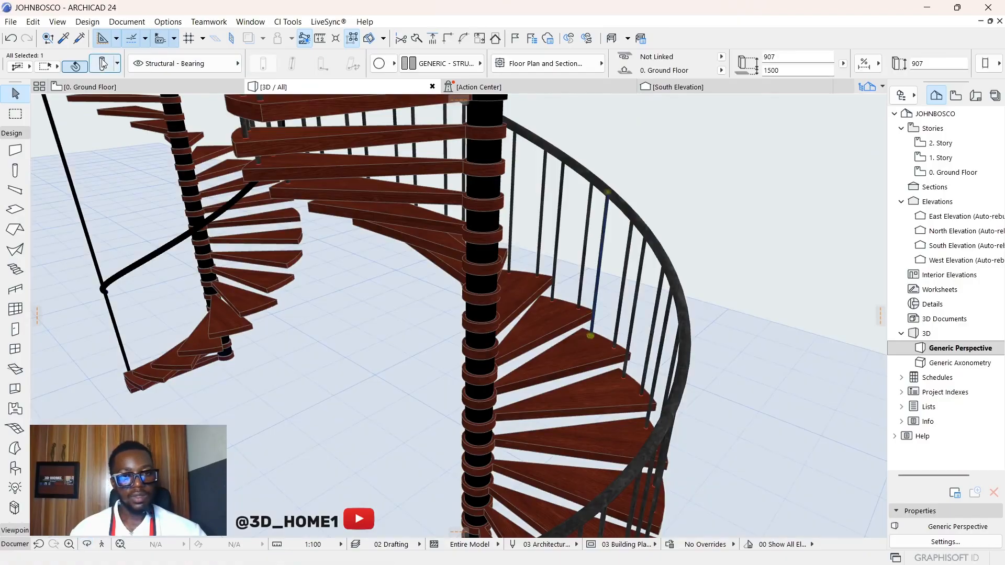
pyautogui.click(103, 63)
pyautogui.press('Escape')
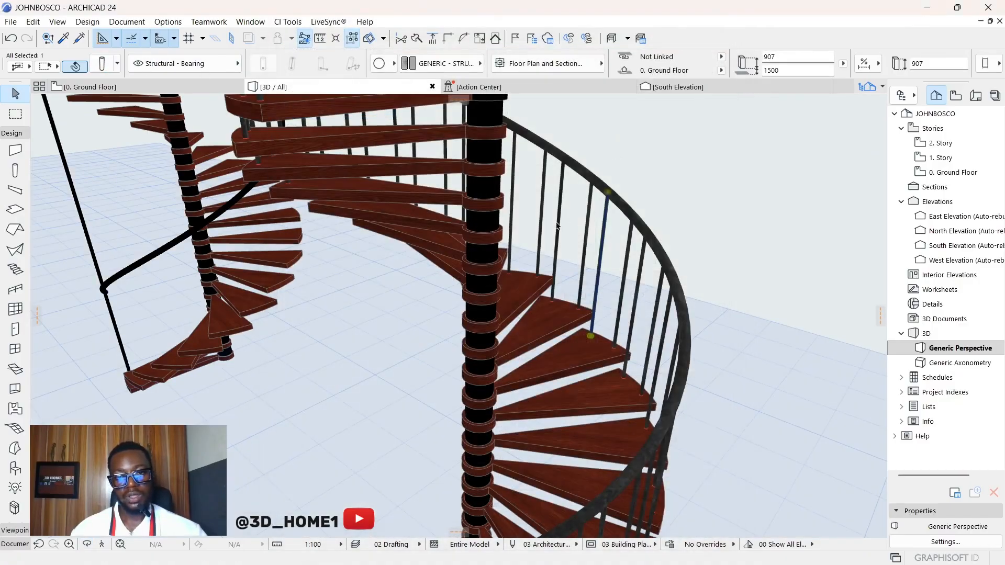
pyautogui.press('Escape')
pyautogui.scroll(-5, 277, 129)
pyautogui.scroll(2, 276, 130)
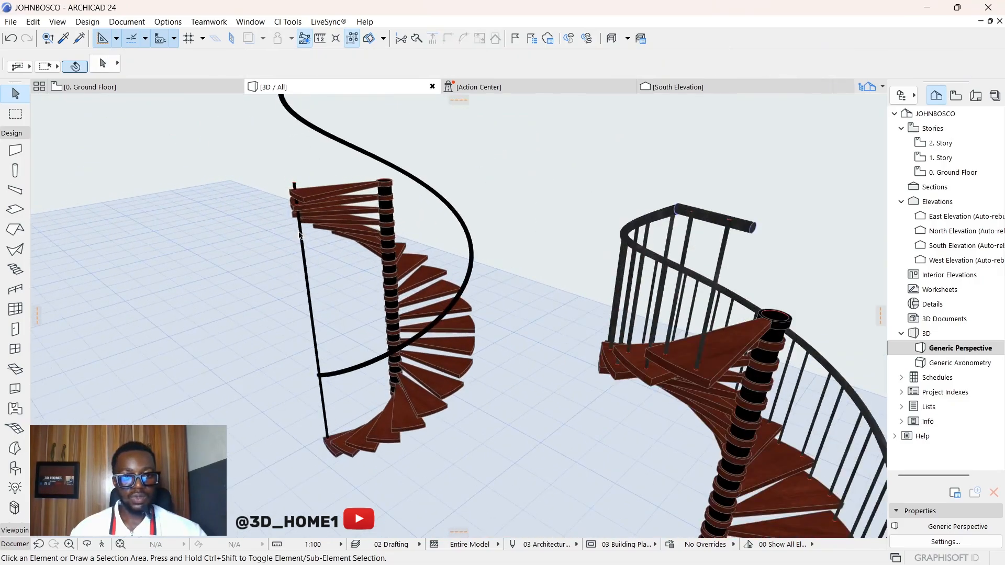
# Reduce the cross-section diameter of the new baluster column on the unfinished staircase and apply the settings.
pyautogui.click(304, 238)
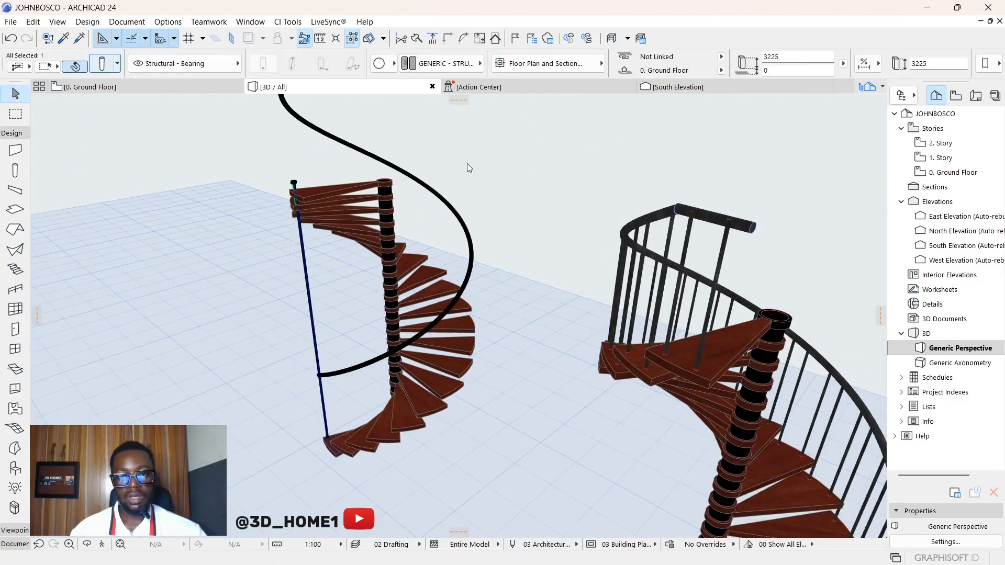
pyautogui.hotkey('ctrl', 't')
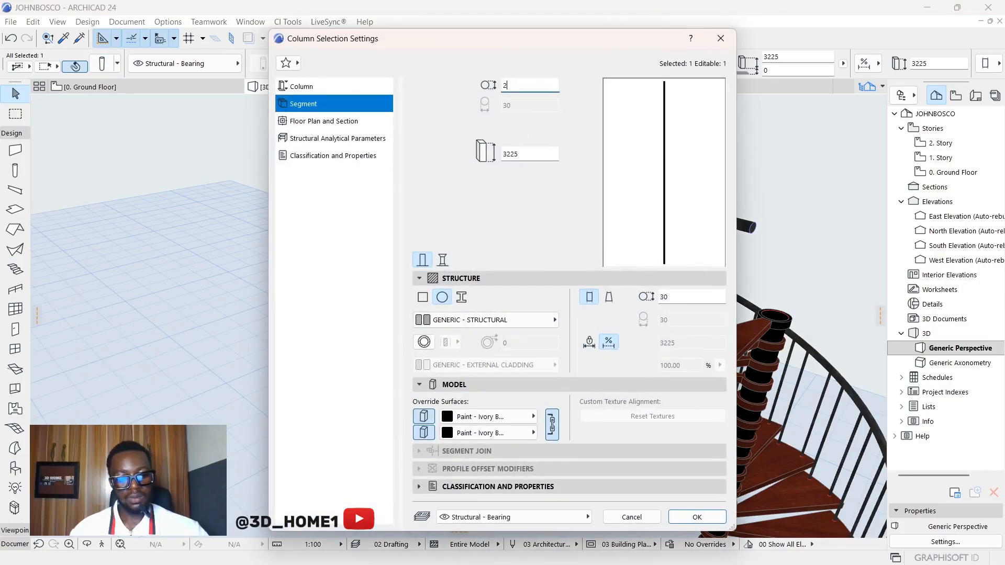
pyautogui.click(699, 518)
pyautogui.click(344, 289)
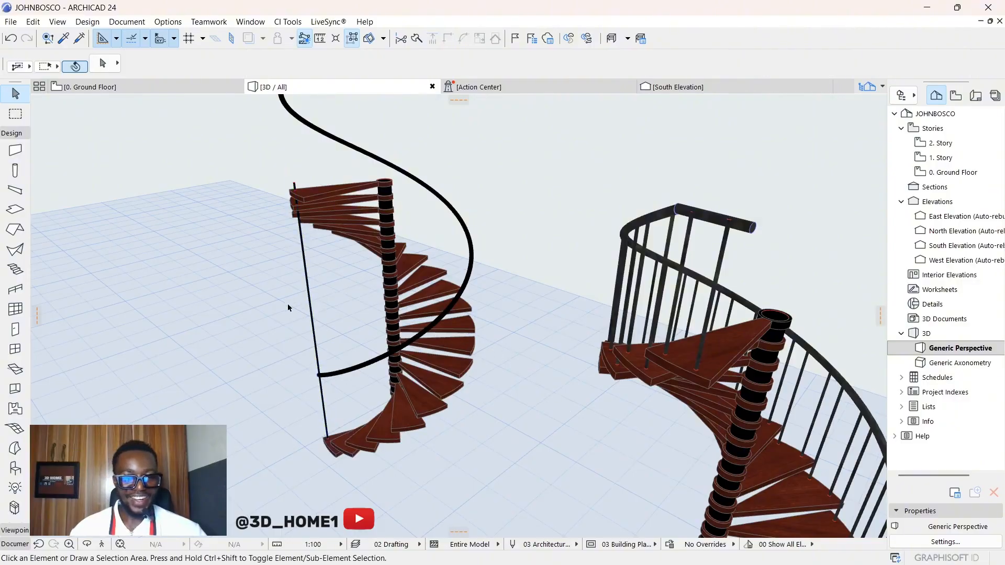
# Stretch the top of the new baluster column down to the lower end of the toprail using Stretch height.
pyautogui.scroll(3, 323, 335)
pyautogui.scroll(-3, 372, 375)
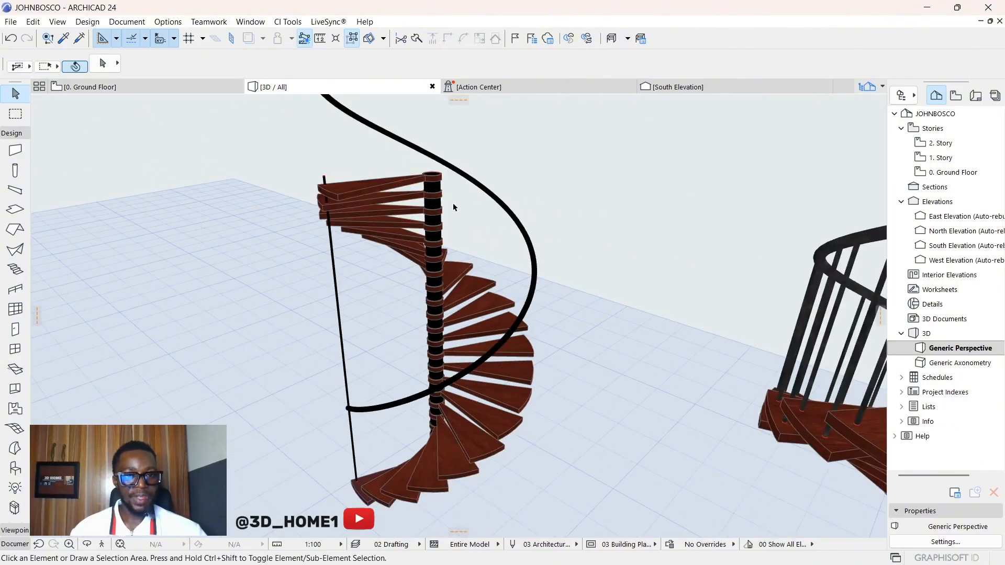
pyautogui.moveTo(363, 441); pyautogui.dragTo(388, 366, button='middle')
pyautogui.scroll(-1, 387, 366)
pyautogui.scroll(3, 389, 391)
pyautogui.scroll(-2, 386, 367)
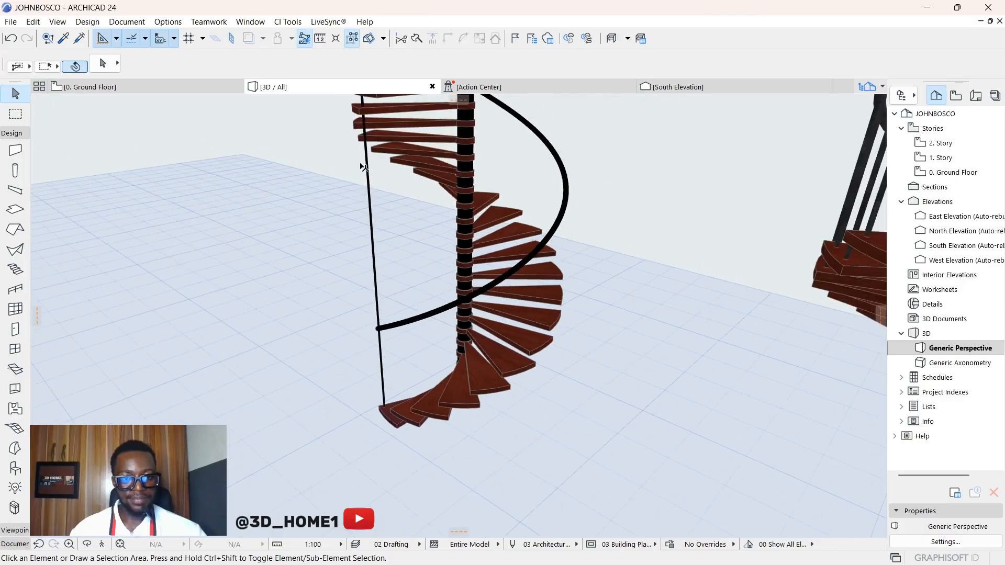
pyautogui.scroll(-2, 367, 236)
pyautogui.click(363, 156)
pyautogui.scroll(5, 366, 163)
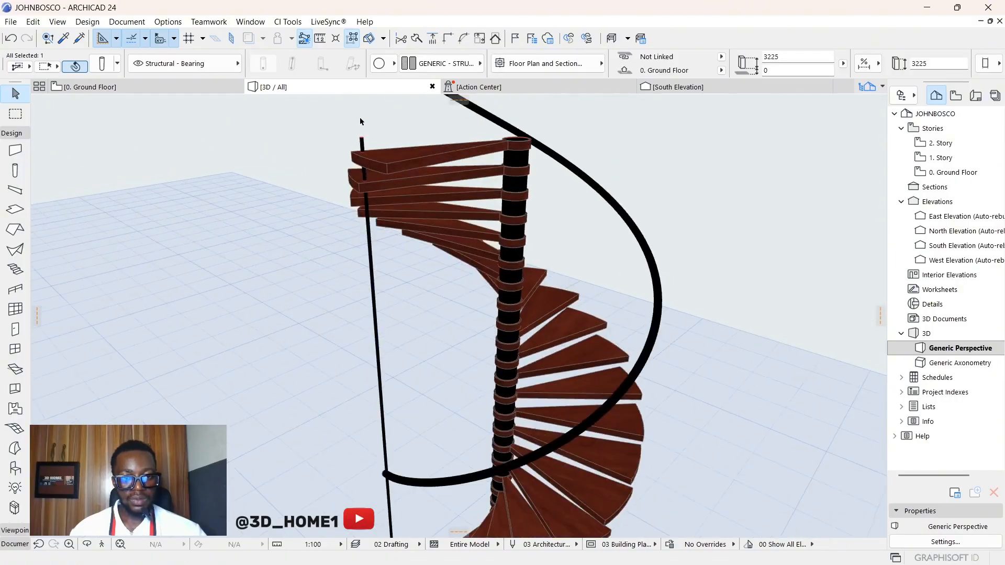
pyautogui.click(371, 172)
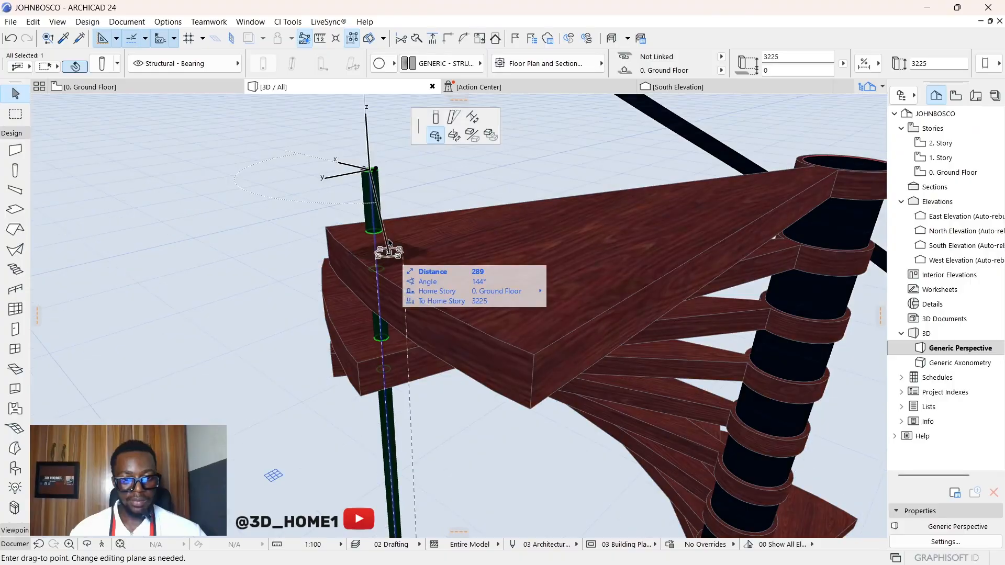
pyautogui.scroll(-5, 375, 172)
pyautogui.click(57, 104)
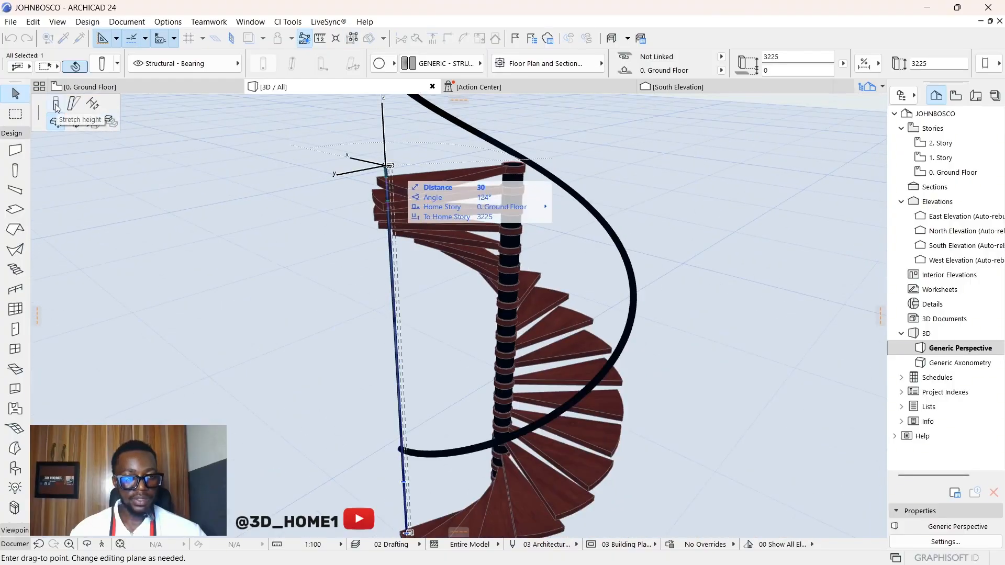
pyautogui.scroll(5, 398, 304)
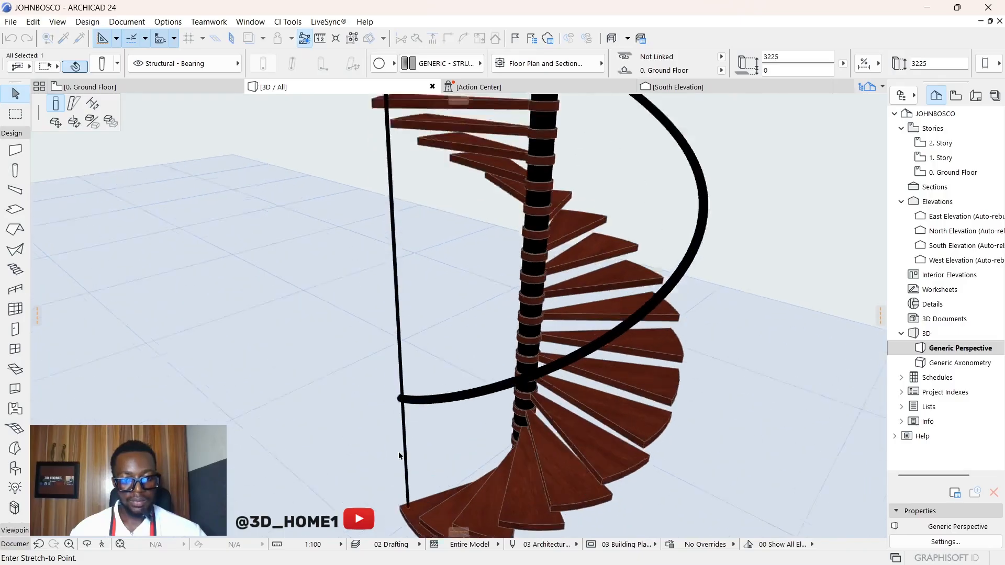
pyautogui.scroll(-2, 405, 300)
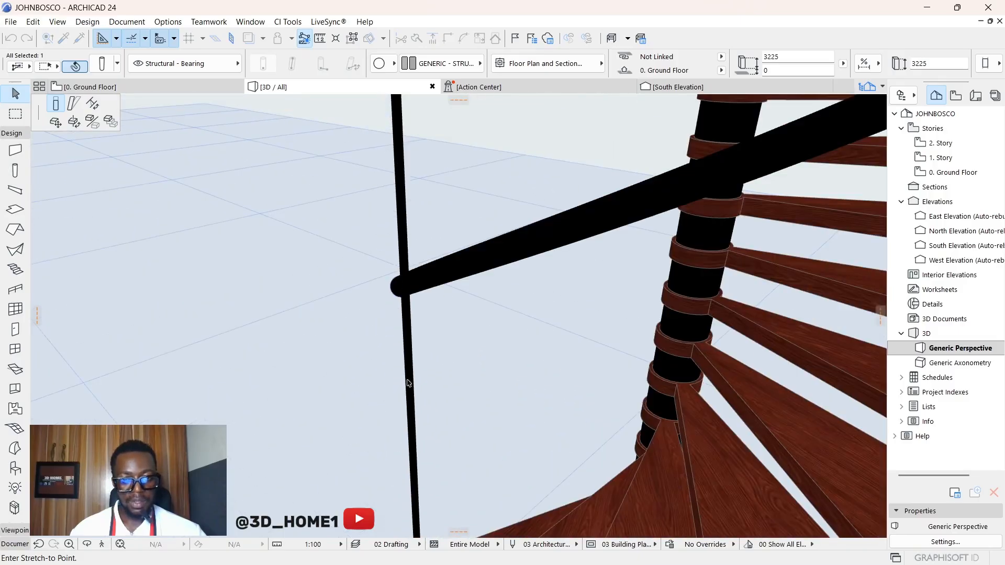
pyautogui.click(406, 288)
pyautogui.click(263, 259)
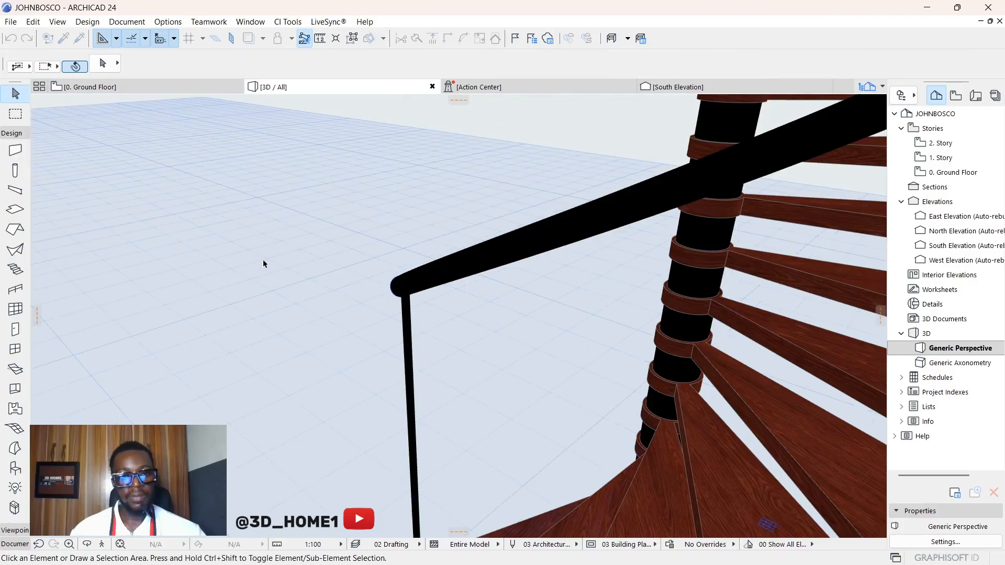
# Return to the ground floor plan and select the shortened baluster column.
pyautogui.click(103, 92)
pyautogui.scroll(5, 411, 205)
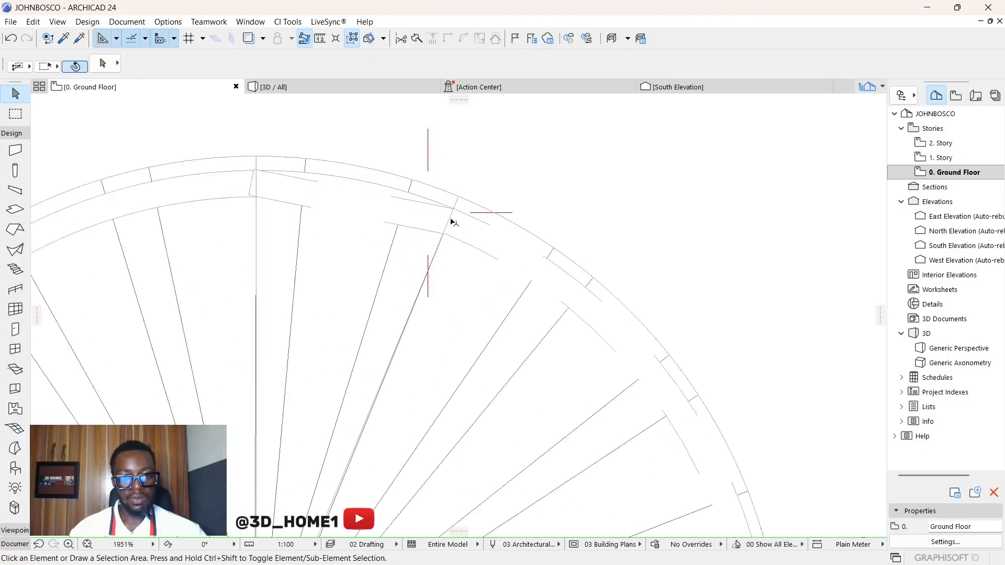
pyautogui.click(420, 213)
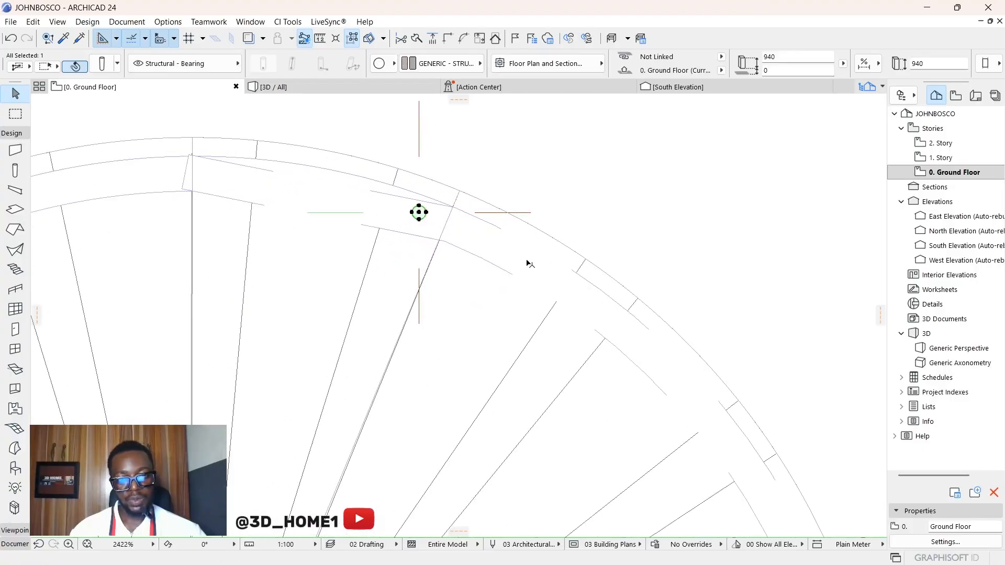
pyautogui.scroll(3, 93, 180)
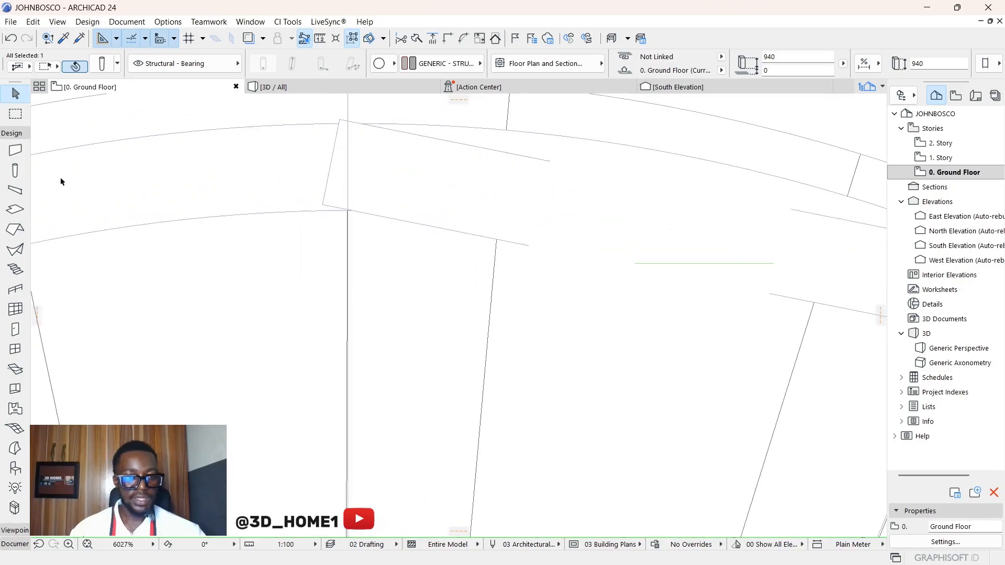
pyautogui.scroll(-5, 610, 197)
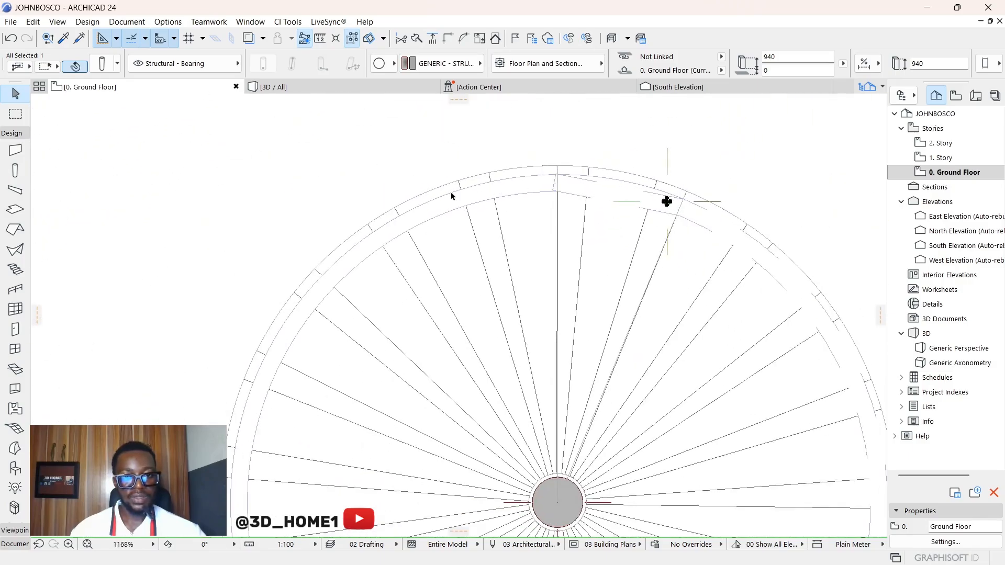
pyautogui.scroll(-4, 329, 175)
pyautogui.scroll(4, 511, 166)
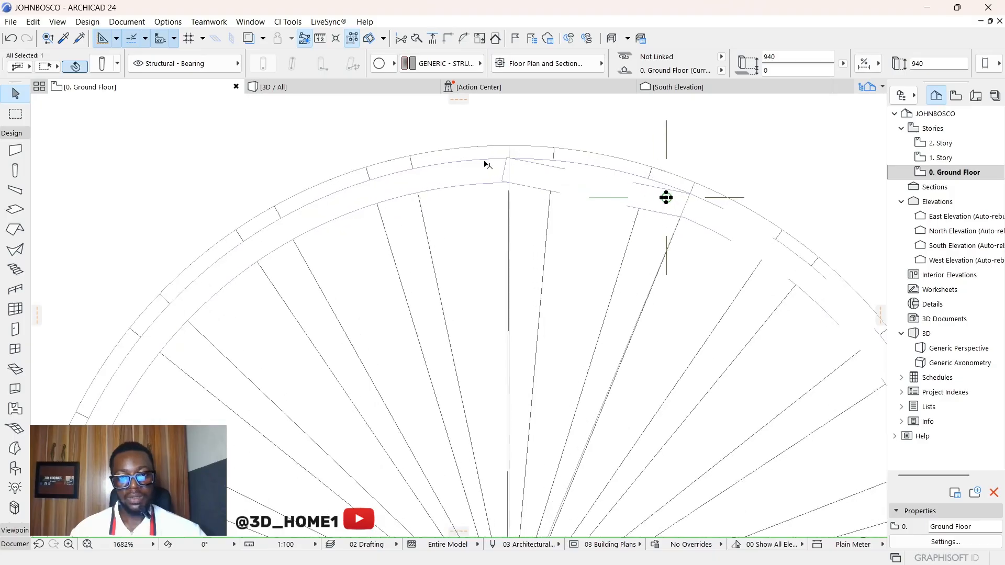
# Select the spiral staircase's railing on the plan and examine its path relative to the baluster column.
pyautogui.click(485, 163)
pyautogui.scroll(-4, 516, 155)
pyautogui.scroll(2, 437, 165)
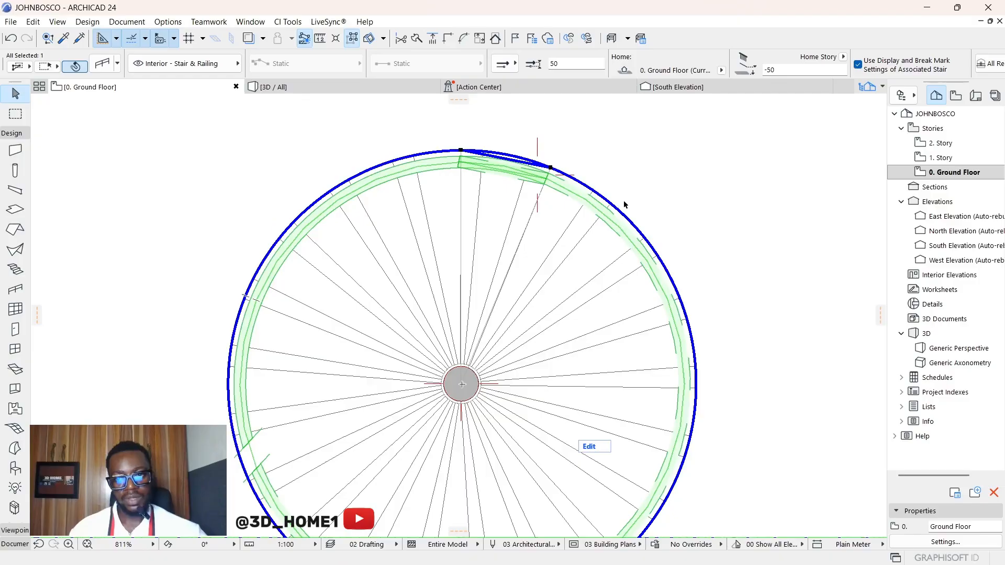
pyautogui.scroll(2, 624, 202)
pyautogui.scroll(-4, 490, 189)
pyautogui.scroll(4, 526, 195)
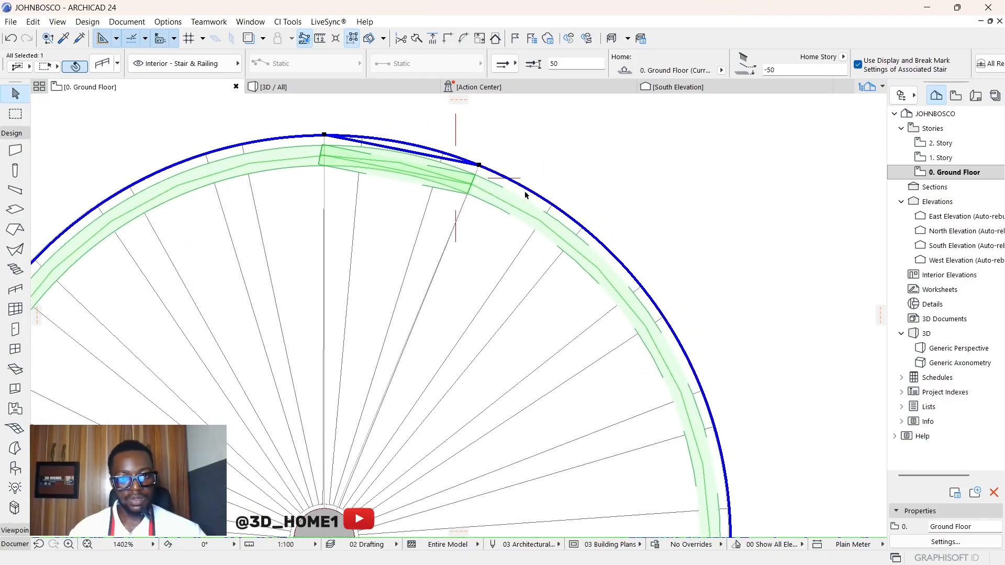
pyautogui.scroll(2, 309, 132)
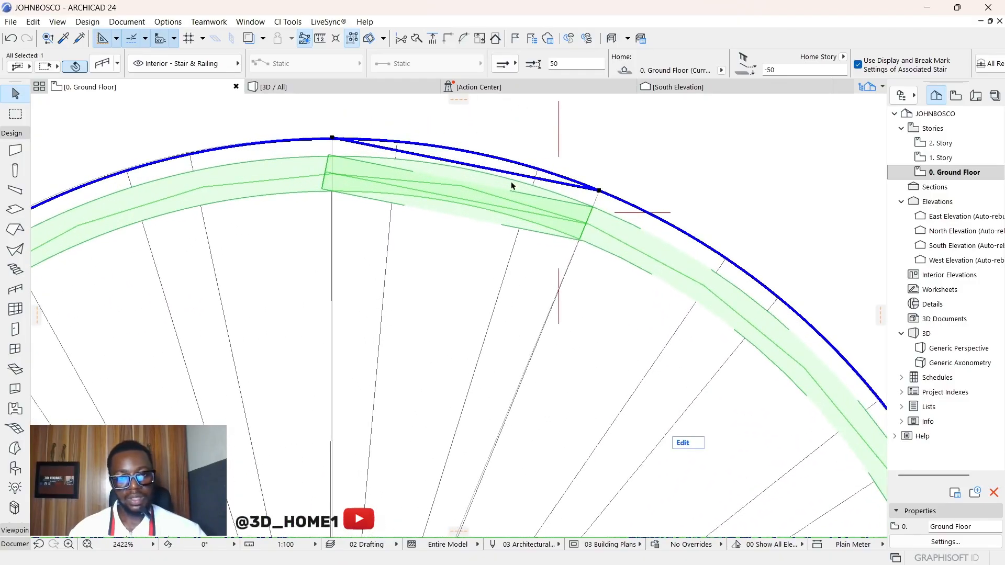
# Shift the baluster column along the bottom tread away from its nearer edge and place a copy of it near the tread's opposite edge.
pyautogui.press('Escape')
pyautogui.click(577, 214)
pyautogui.scroll(2, 571, 213)
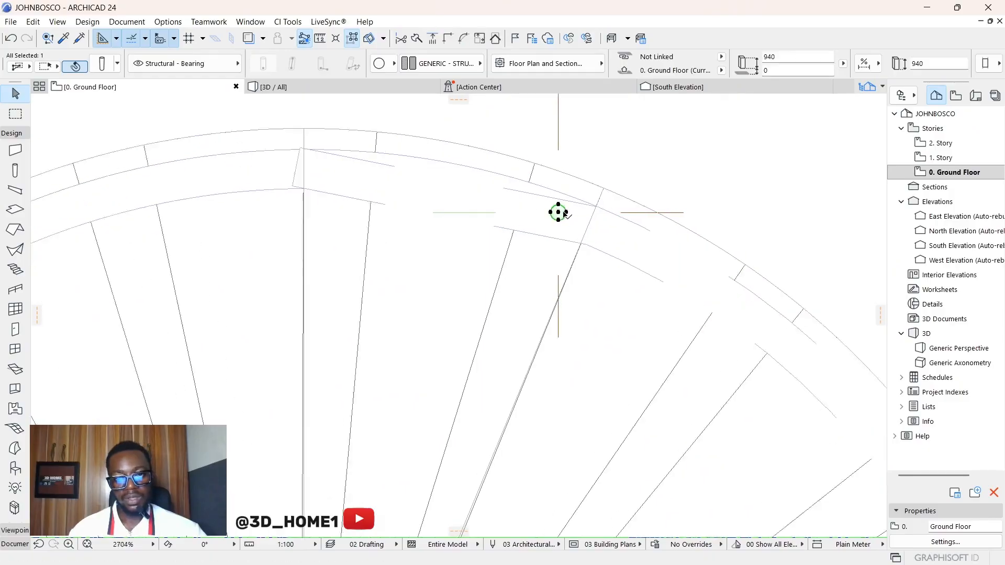
pyautogui.click(454, 255)
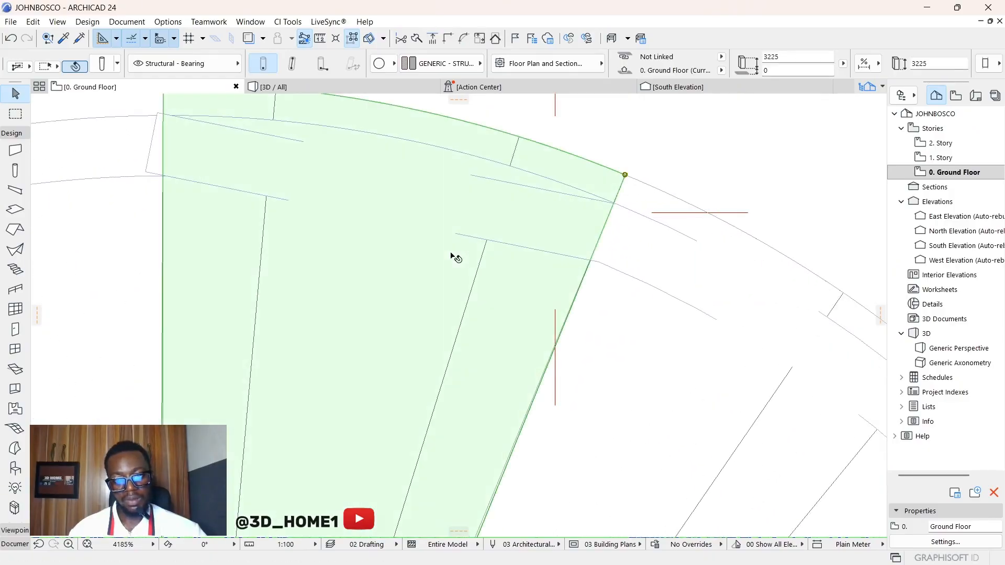
pyautogui.scroll(-5, 471, 259)
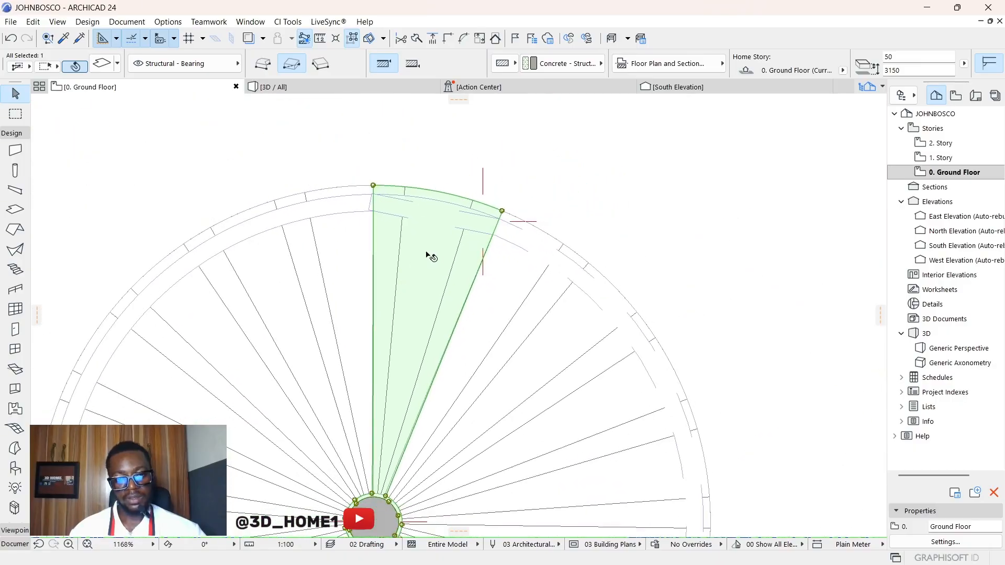
pyautogui.scroll(2, 445, 238)
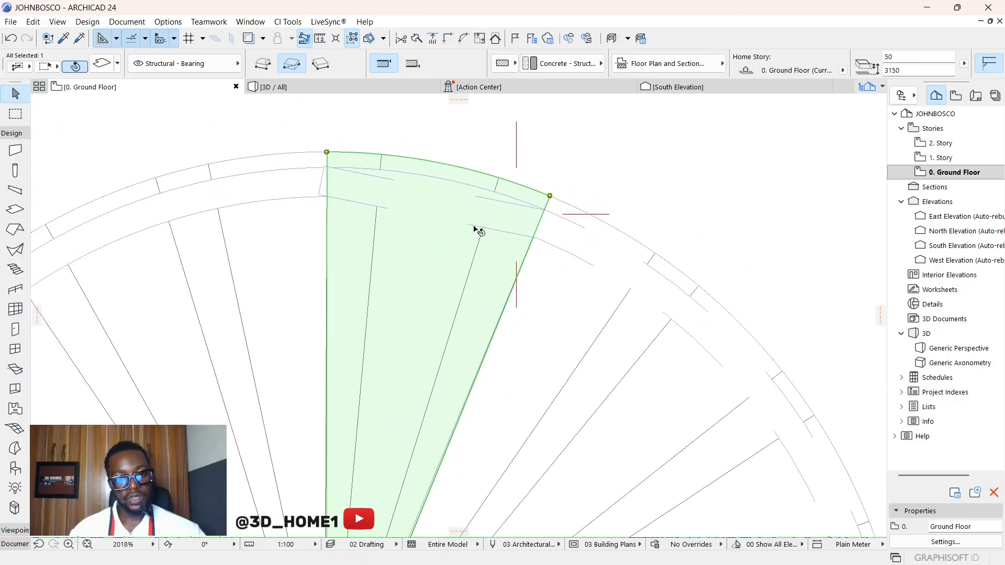
pyautogui.click(511, 212)
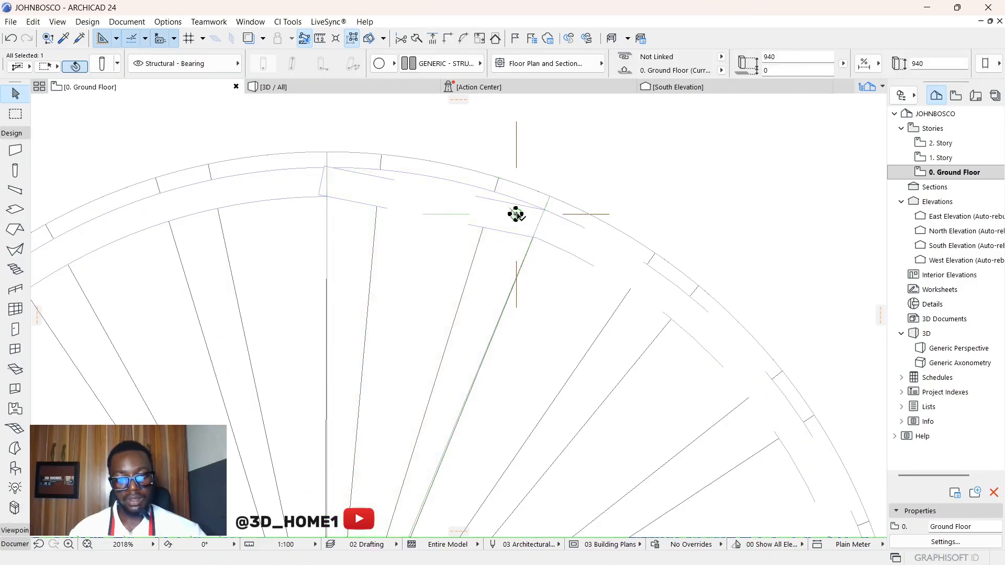
pyautogui.click(516, 214)
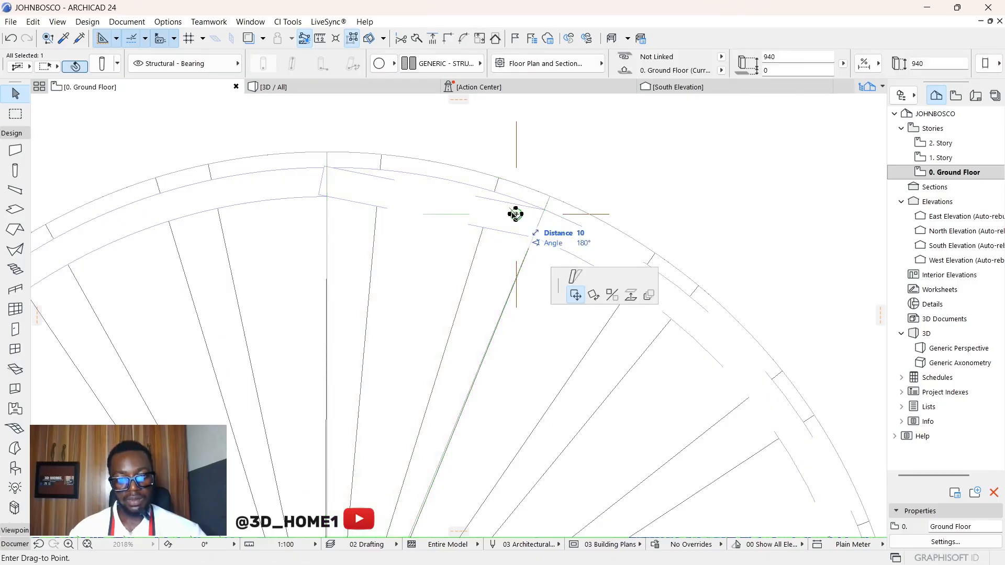
pyautogui.click(489, 206)
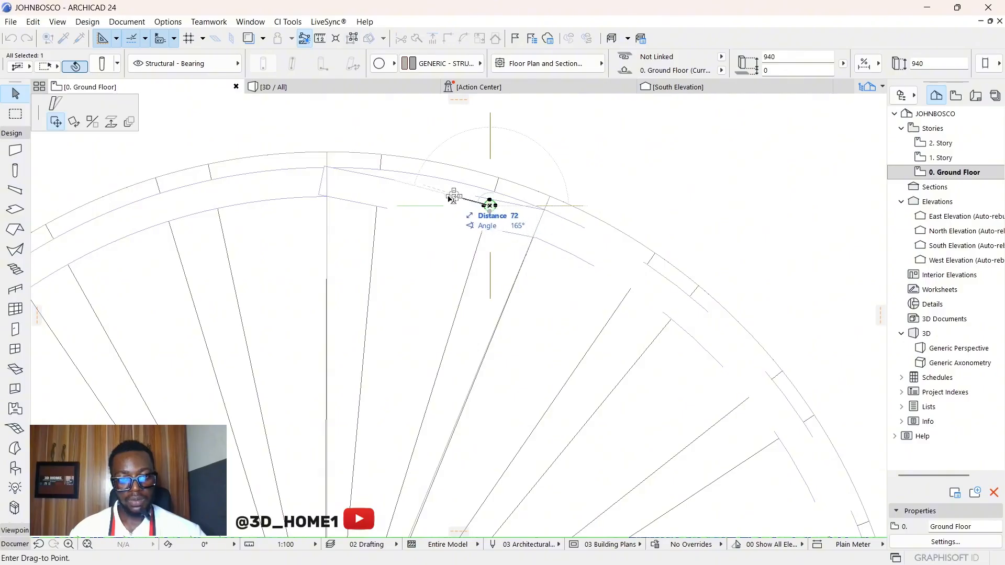
pyautogui.click(378, 184)
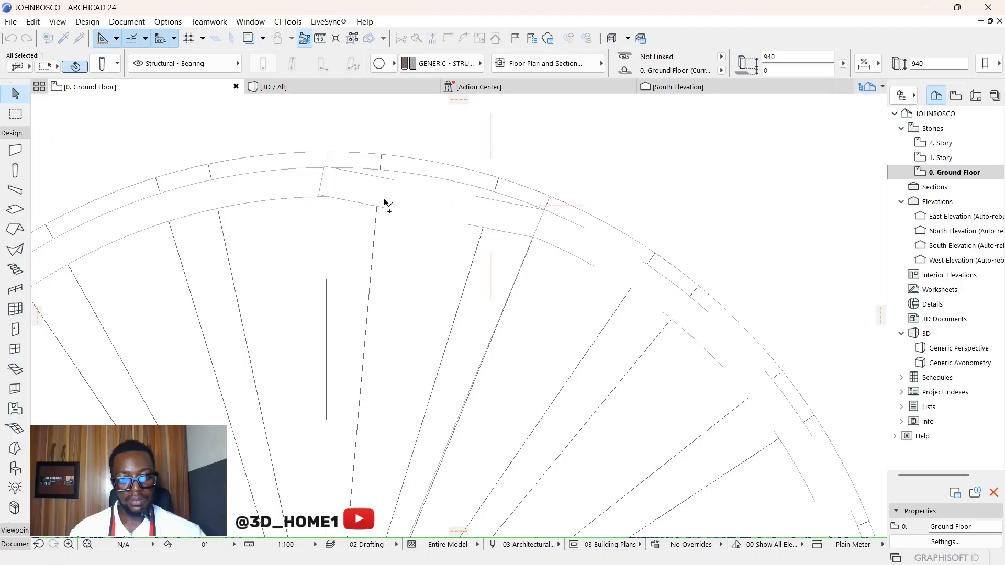
pyautogui.click(460, 207)
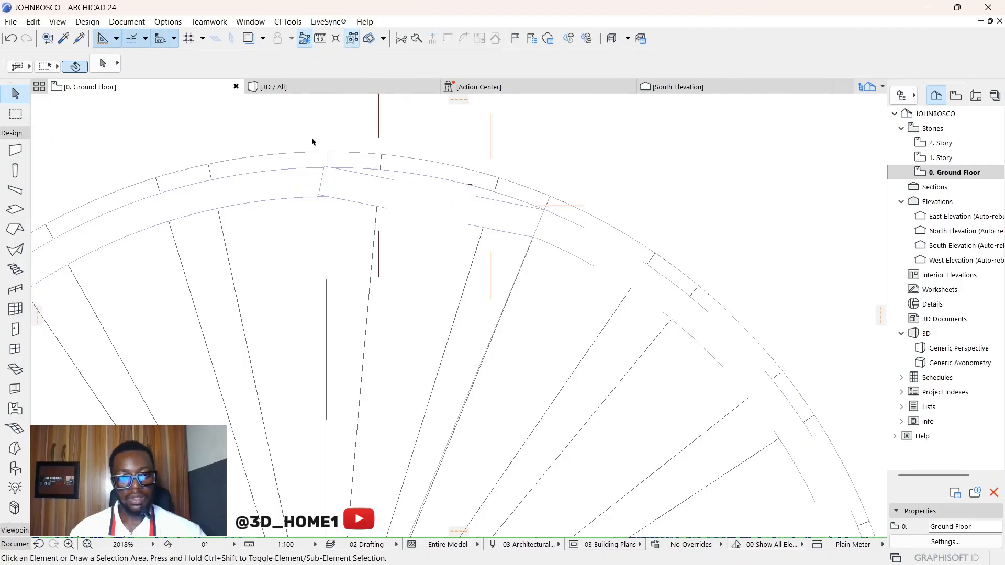
# Examine the two baluster columns on the bottom tread in 3D, checking their positions against the next tread and the toprail.
pyautogui.click(264, 88)
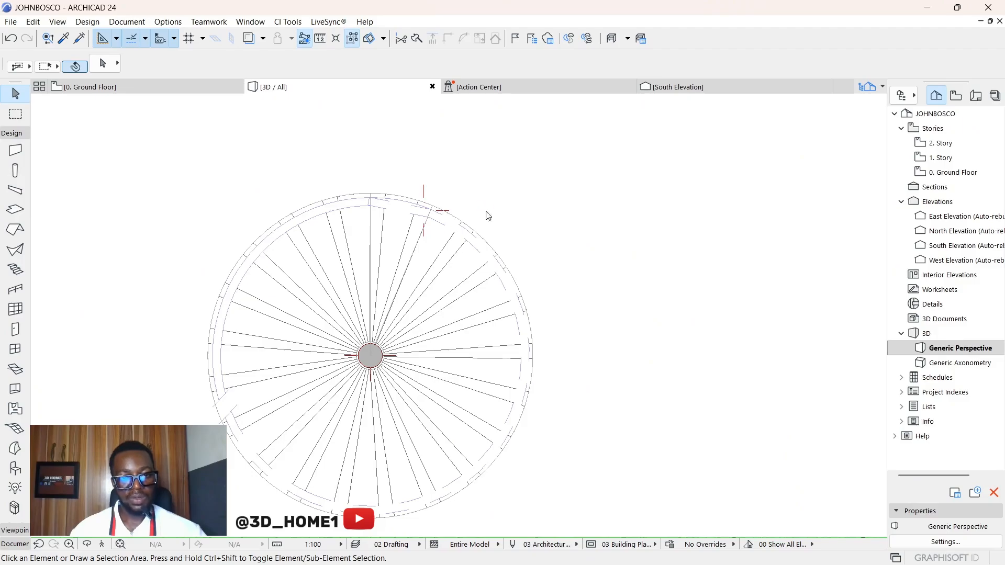
pyautogui.scroll(-4, 486, 212)
pyautogui.scroll(3, 459, 276)
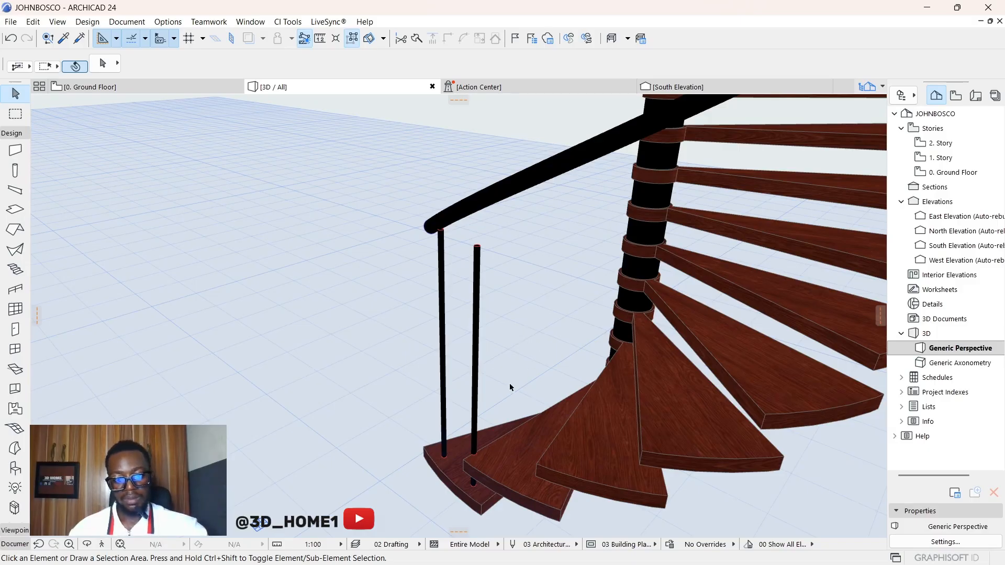
pyautogui.moveTo(510, 388)
pyautogui.keyDown('shift'); pyautogui.mouseDown(button='middle')
pyautogui.moveTo(496, 414)
pyautogui.moveTo(508, 432)
pyautogui.moveTo(505, 387)
pyautogui.mouseUp(button='middle'); pyautogui.keyUp('shift')
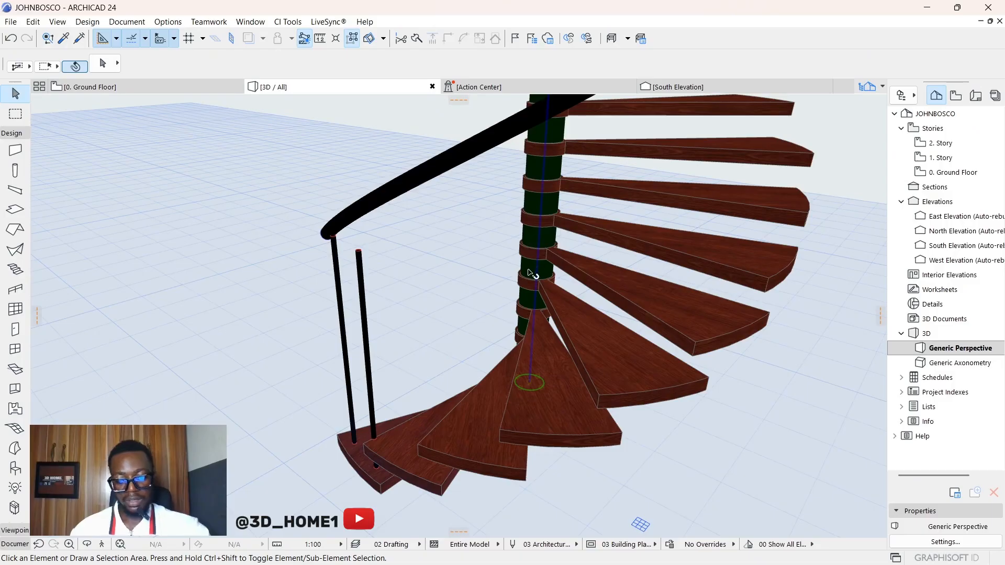
pyautogui.click(531, 273)
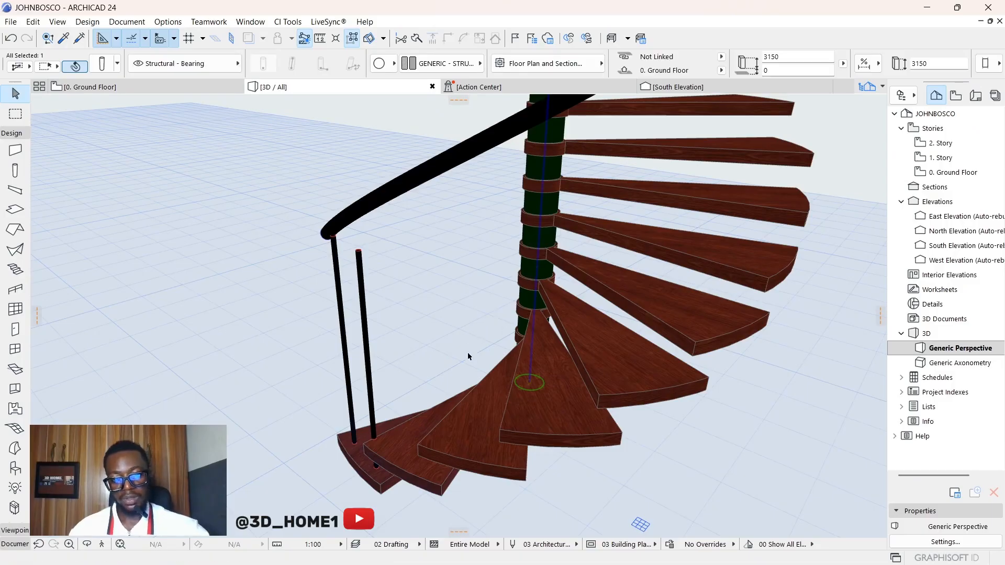
pyautogui.keyDown('shift'); pyautogui.moveTo(515, 358); pyautogui.dragTo(578, 407, button='middle'); pyautogui.keyUp('shift')
pyautogui.scroll(6, 555, 432)
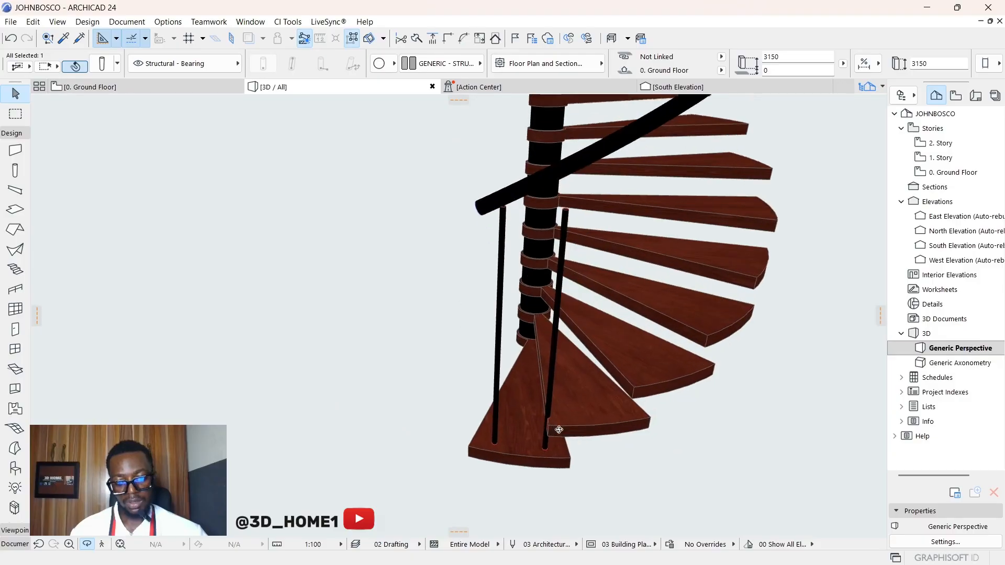
pyautogui.scroll(-2, 538, 425)
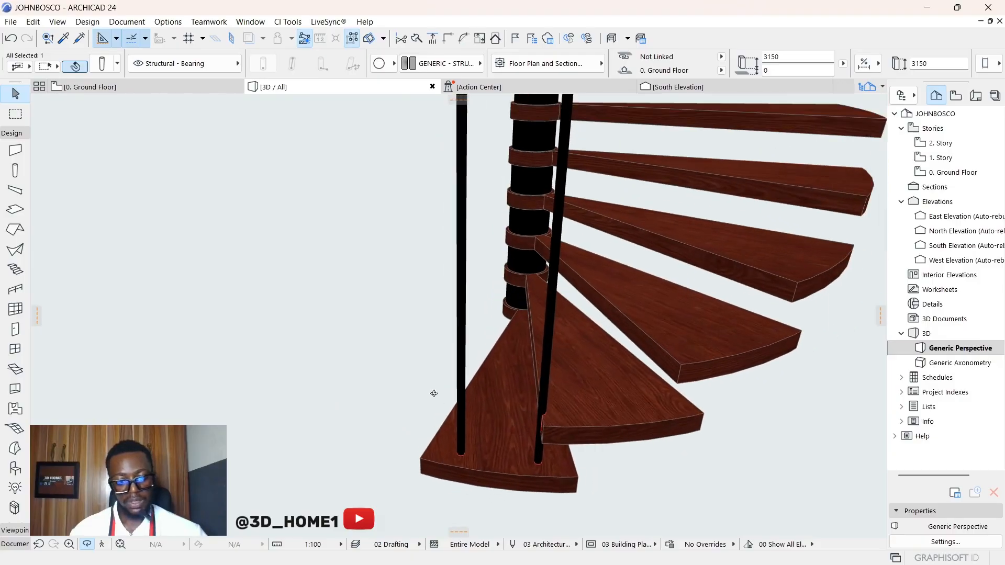
# On the ground floor plan, move the copied baluster column slightly toward the original one, away from the next tread.
pyautogui.click(131, 87)
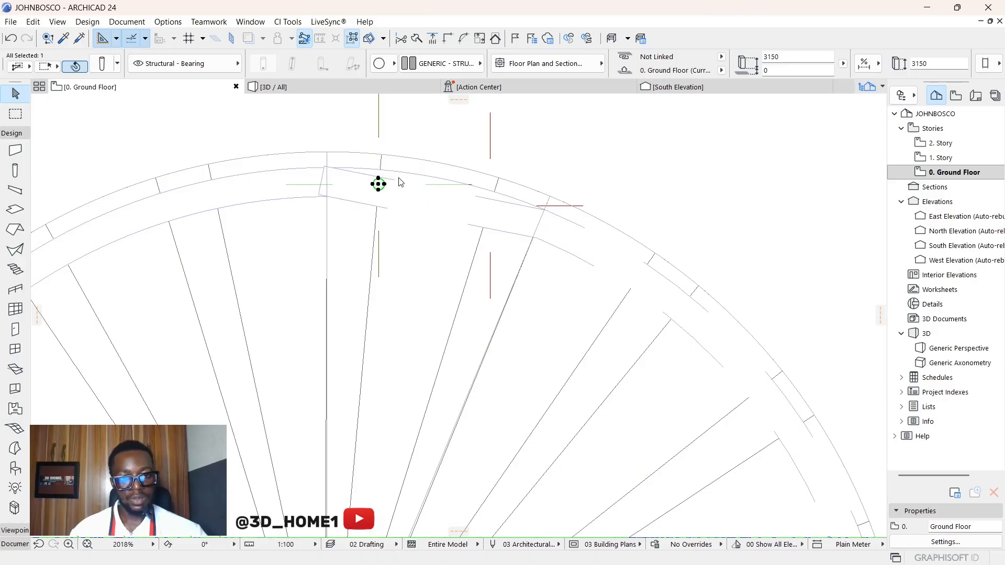
pyautogui.scroll(5, 387, 178)
pyautogui.click(368, 195)
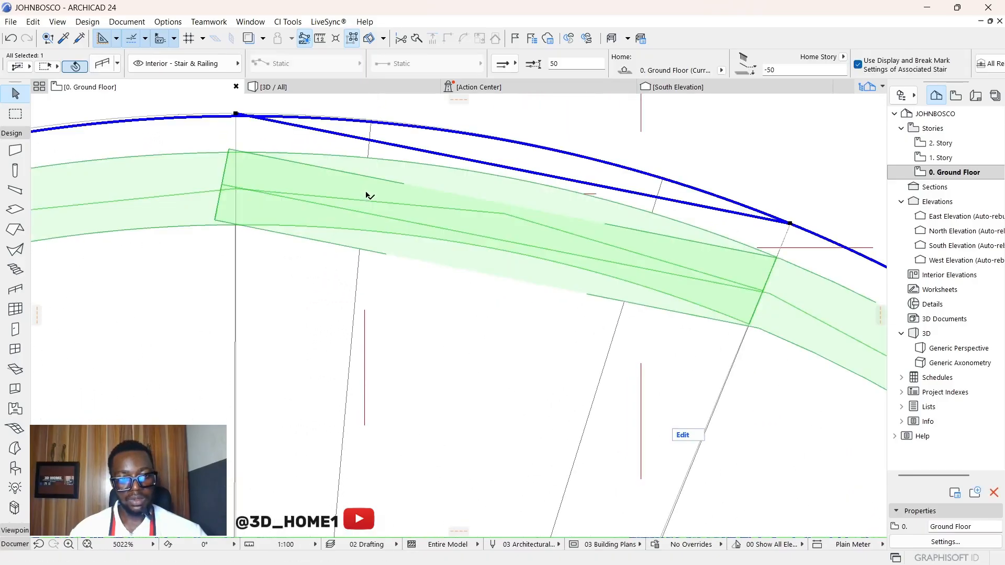
pyautogui.press('Escape')
pyautogui.click(366, 198)
pyautogui.press('Escape')
pyautogui.scroll(-4, 369, 209)
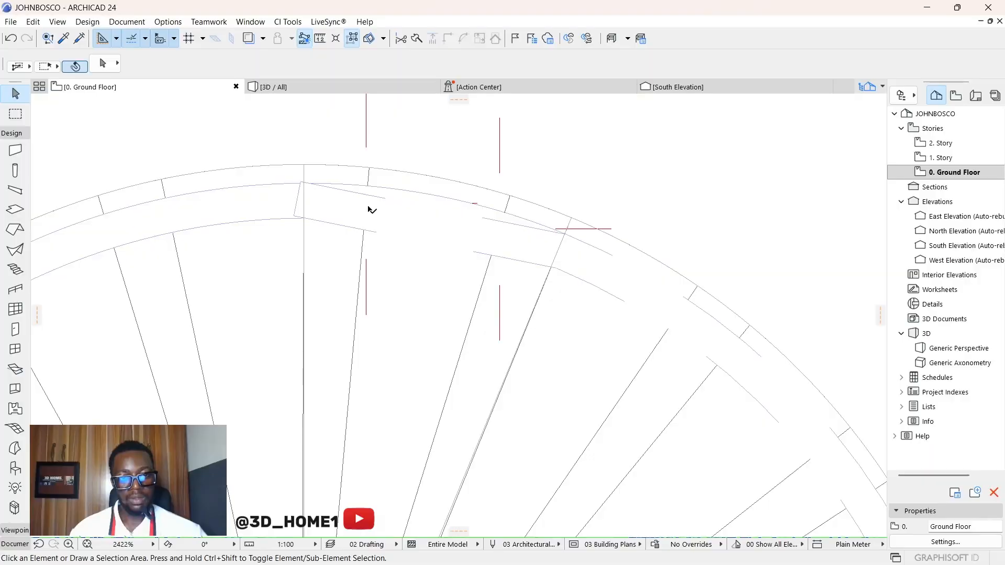
pyautogui.click(366, 203)
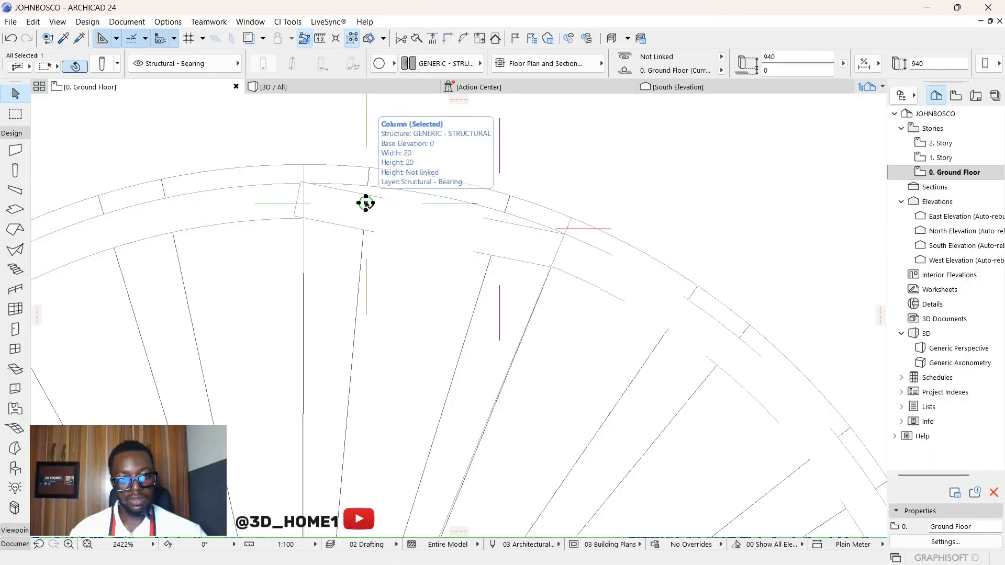
pyautogui.moveTo(366, 204); pyautogui.dragTo(377, 202)
pyautogui.click(414, 196)
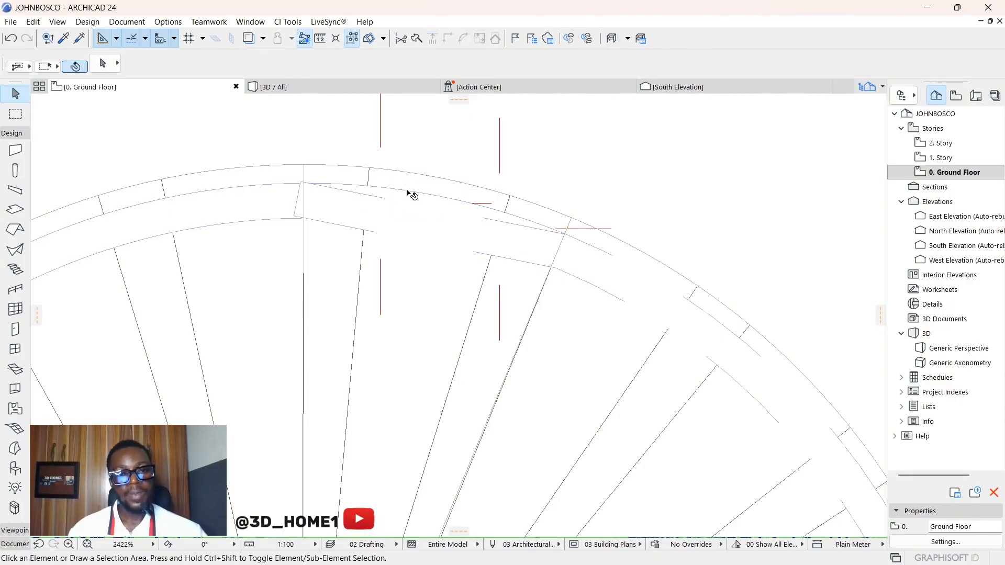
pyautogui.click(382, 204)
pyautogui.click(498, 229)
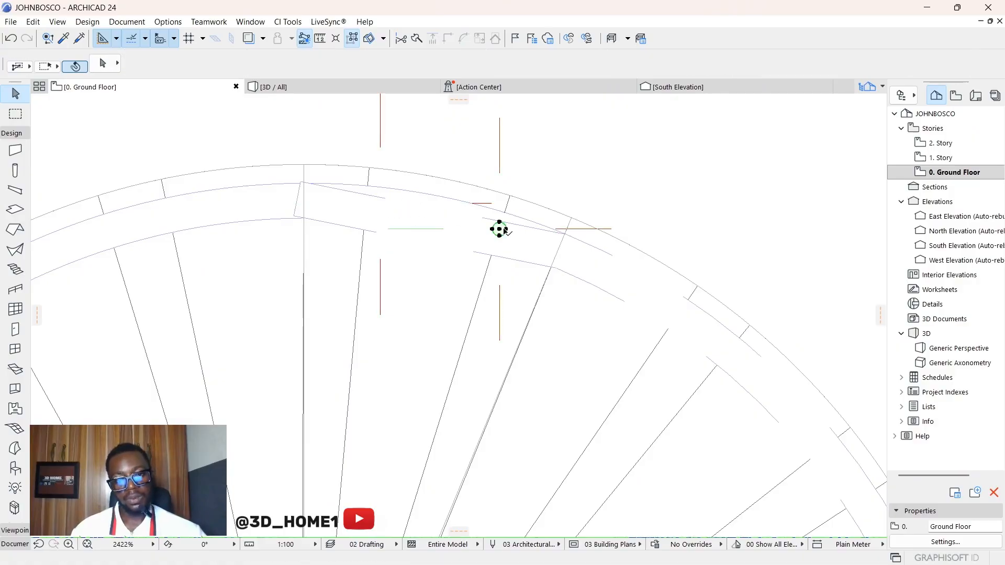
pyautogui.click(499, 229)
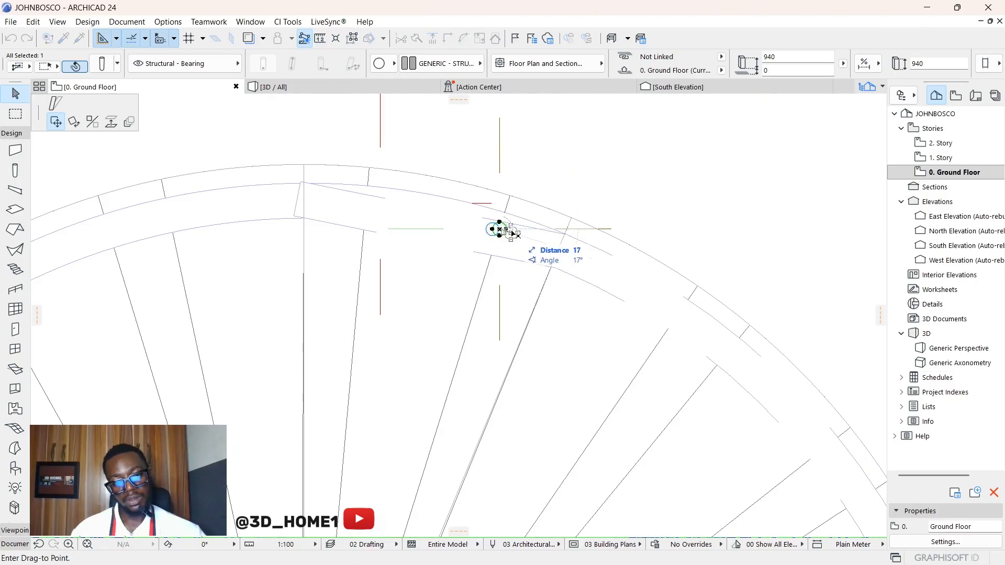
pyautogui.click(499, 228)
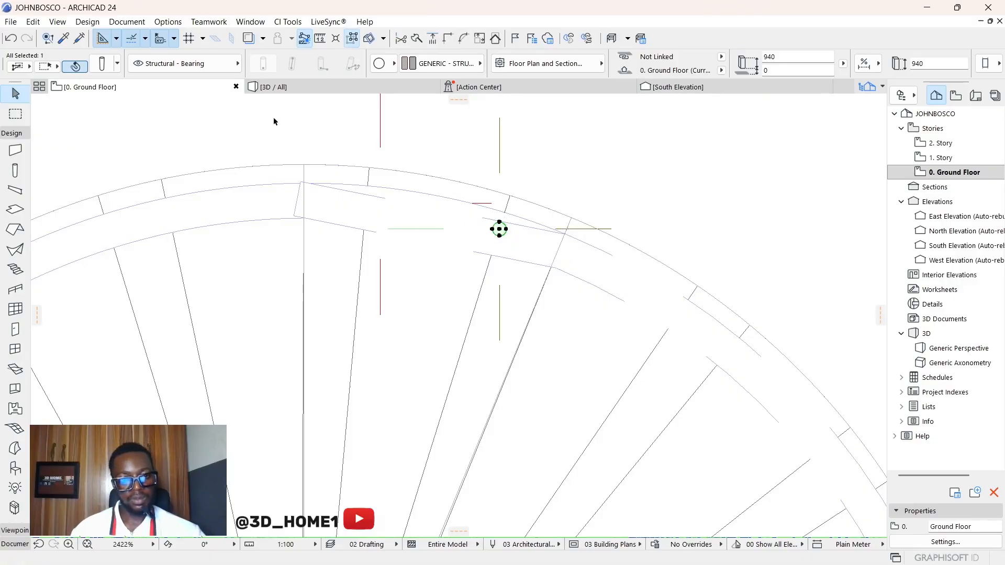
# In the 3D view, stretch the baluster at the toprail's lower end up into the rail, to a height of about 956.
pyautogui.click(272, 87)
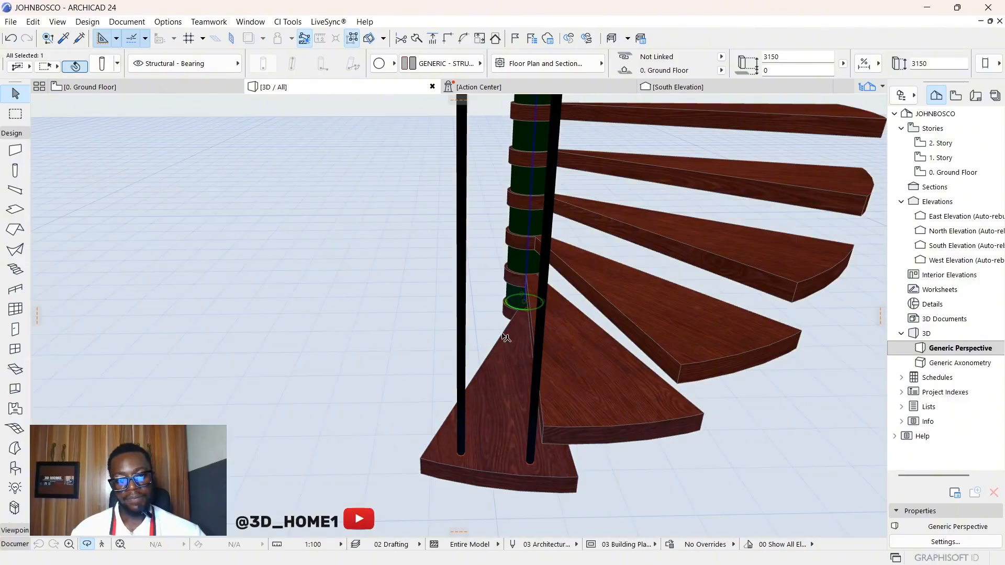
pyautogui.scroll(-7, 463, 384)
pyautogui.scroll(2, 475, 388)
pyautogui.scroll(5, 477, 390)
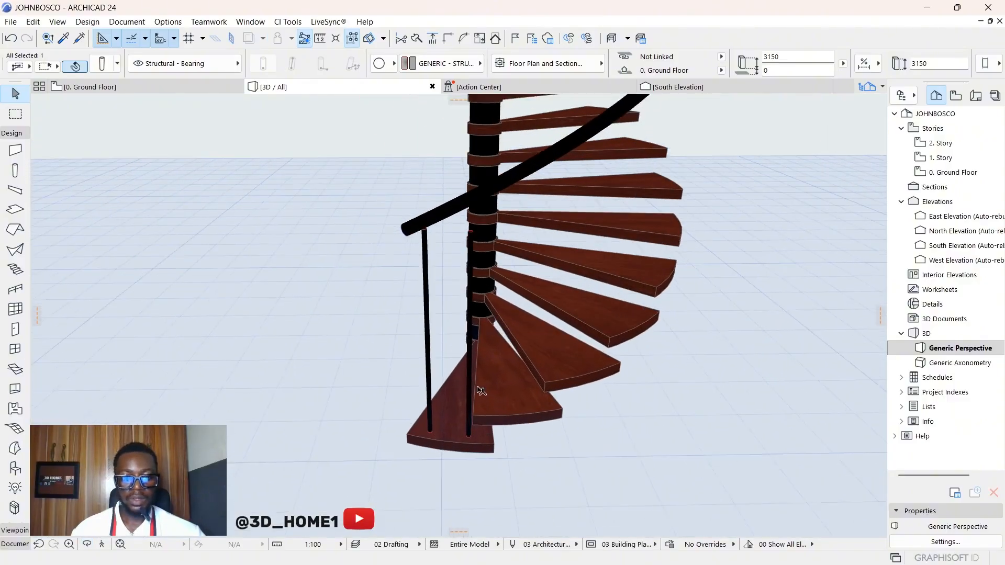
pyautogui.scroll(4, 406, 238)
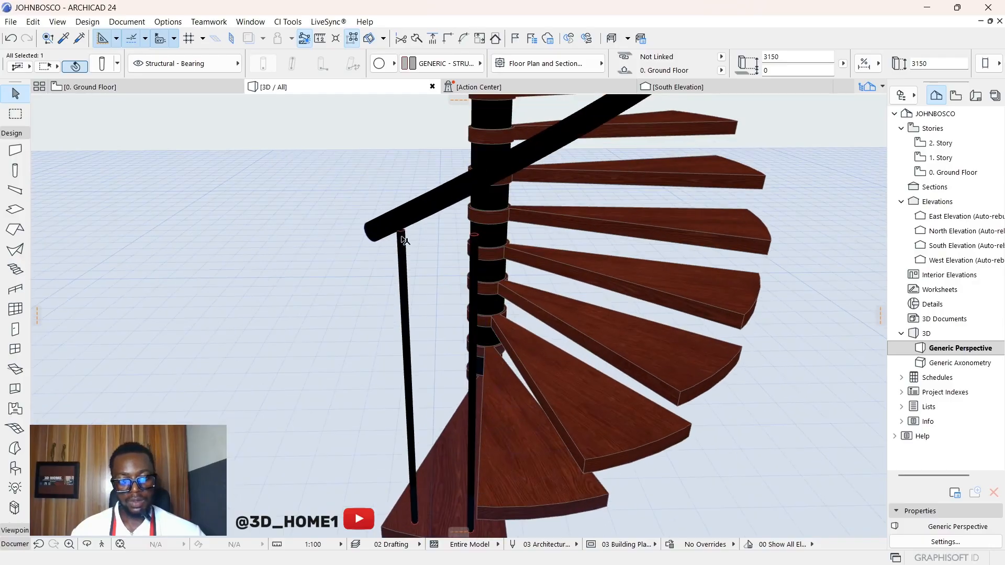
pyautogui.scroll(2, 402, 236)
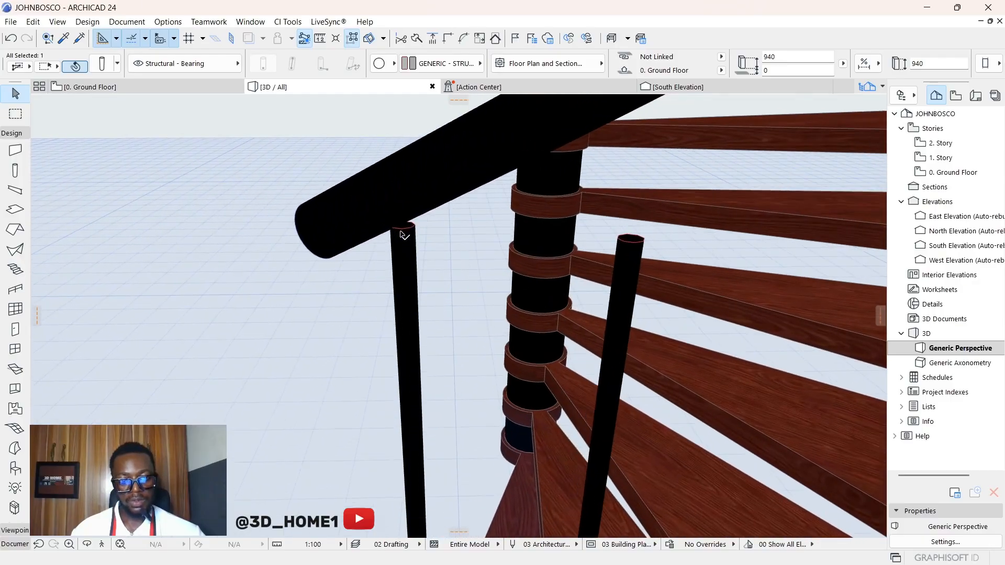
pyautogui.click(404, 228)
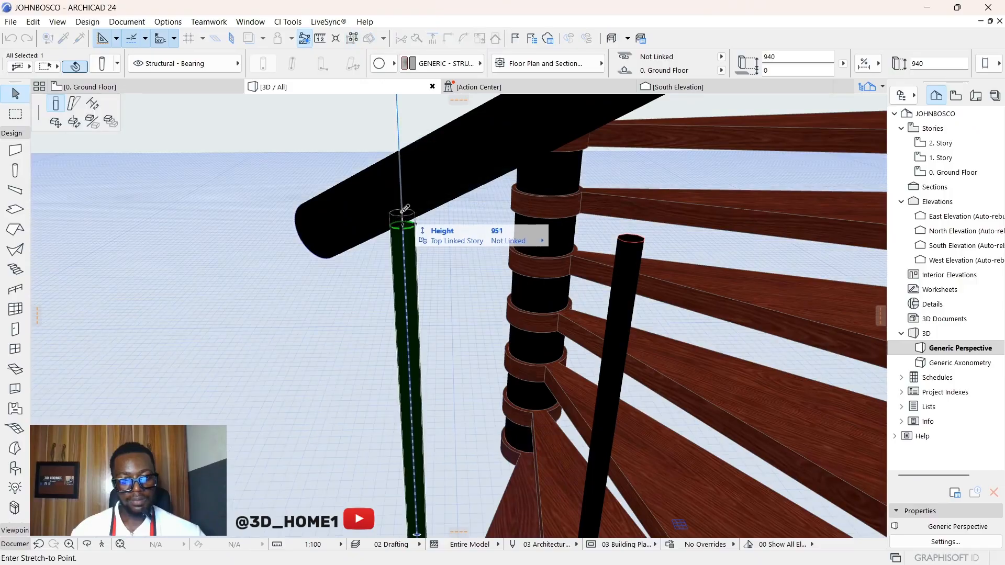
pyautogui.click(401, 205)
pyautogui.press('Escape')
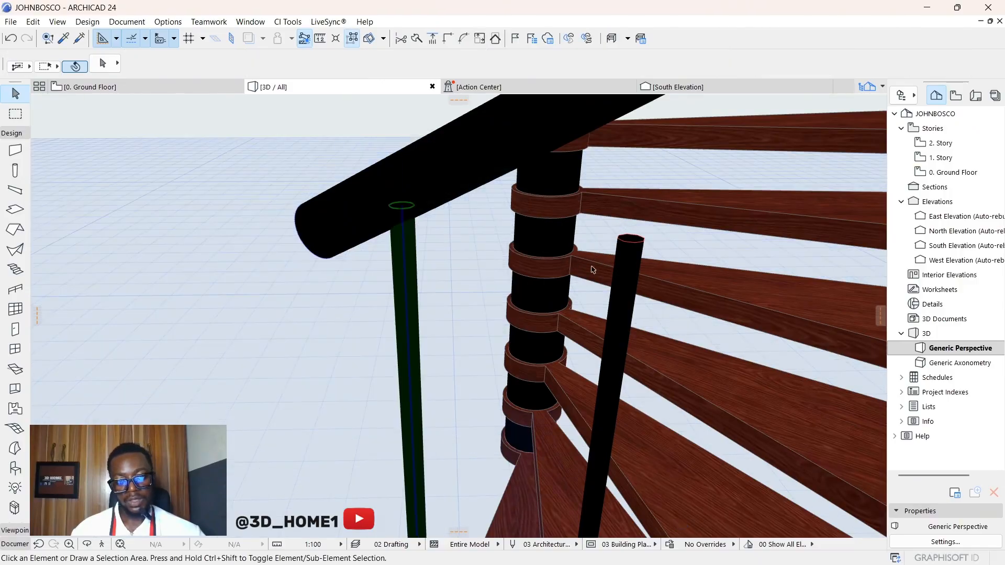
# Stretch the second baluster on the bottom tread up into the toprail, to a height of about 1051.
pyautogui.click(637, 226)
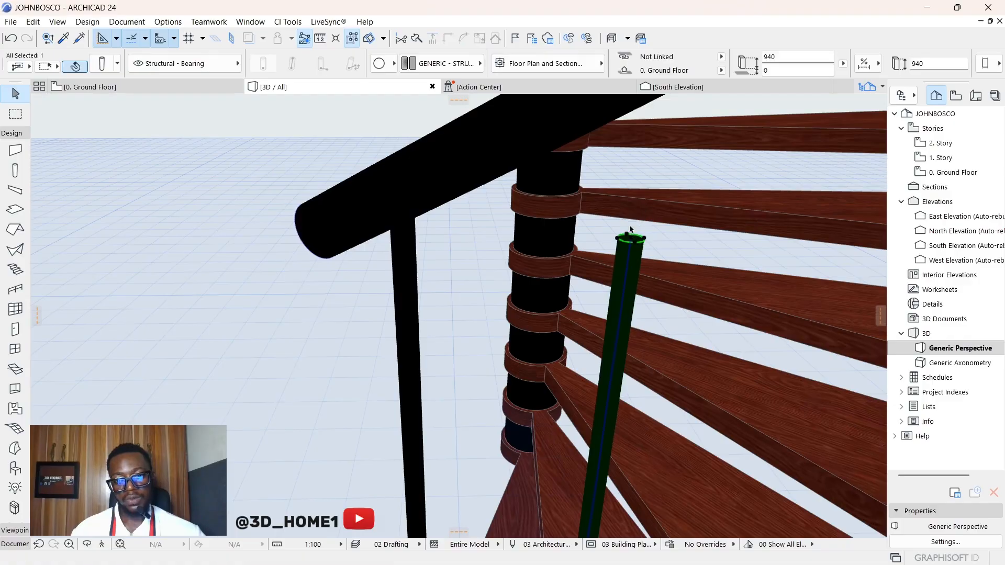
pyautogui.click(631, 238)
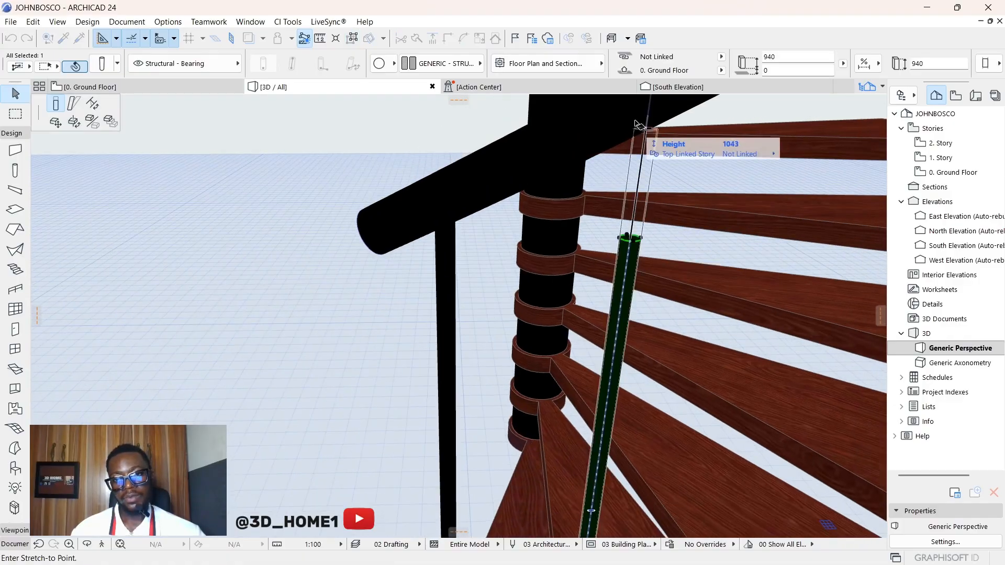
pyautogui.click(631, 121)
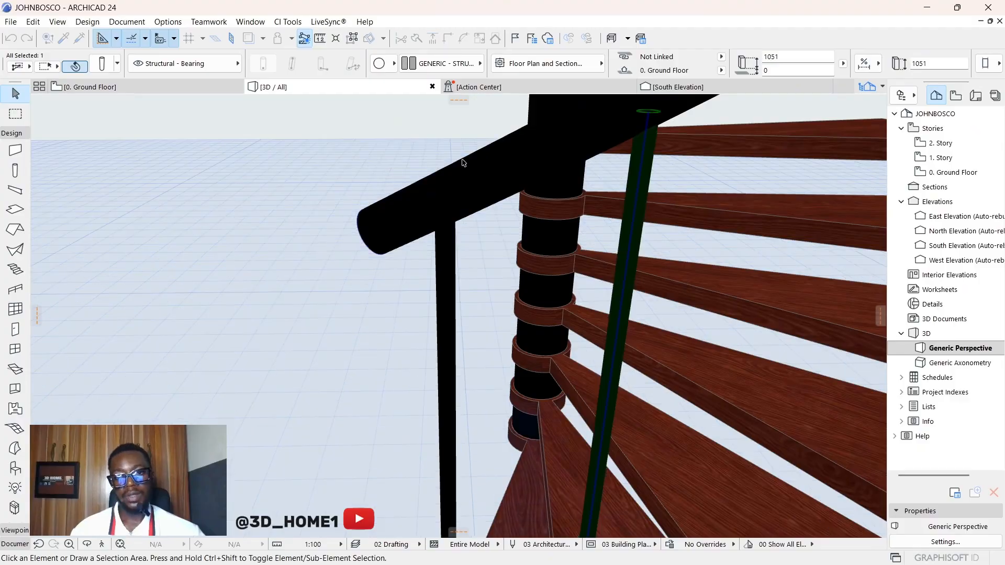
pyautogui.press('Escape')
pyautogui.scroll(-5, 312, 141)
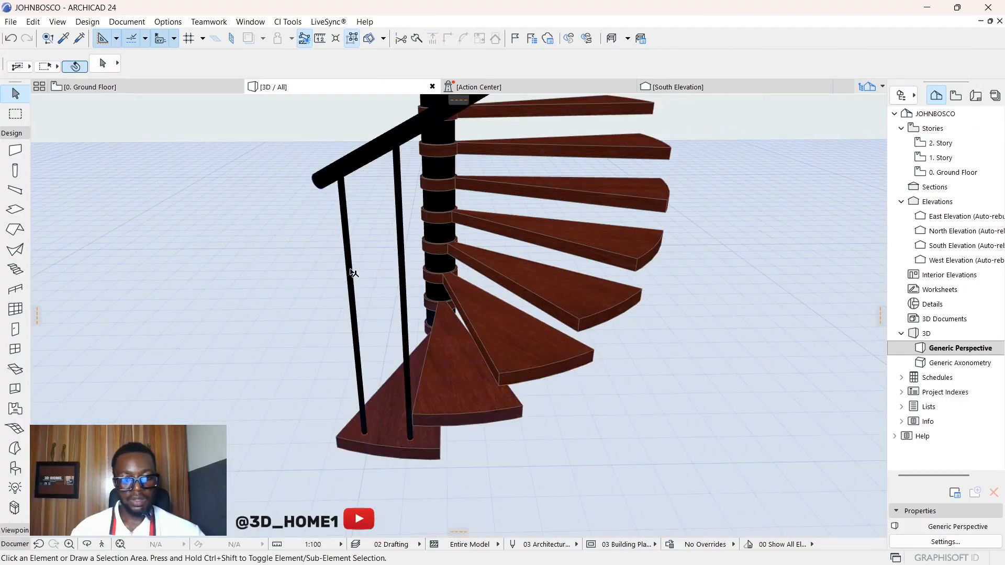
# Examine the two baluster columns on the bottom tread in 3D and on the ground floor plan, ending on the plan.
pyautogui.click(352, 273)
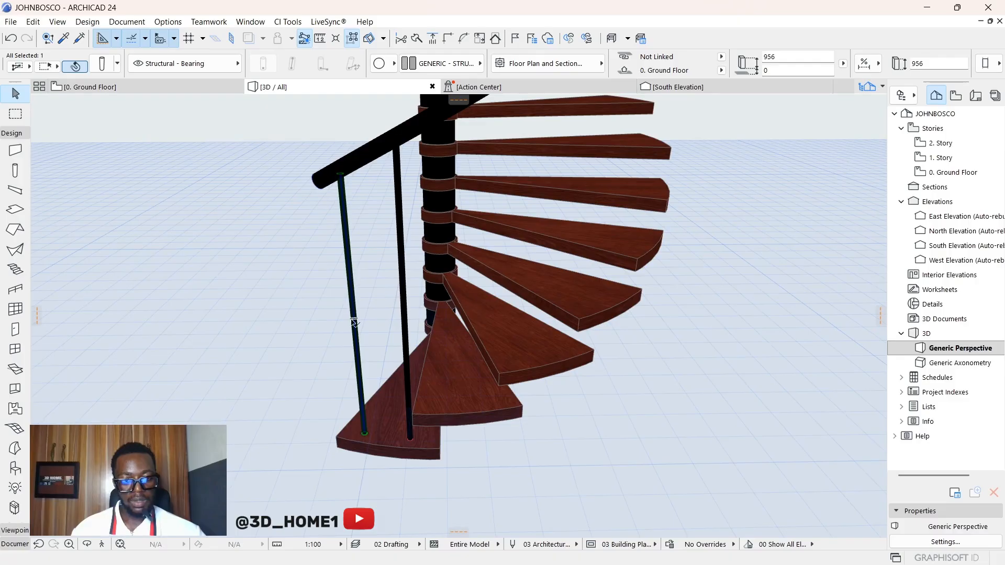
pyautogui.scroll(5, 361, 378)
pyautogui.scroll(-3, 378, 373)
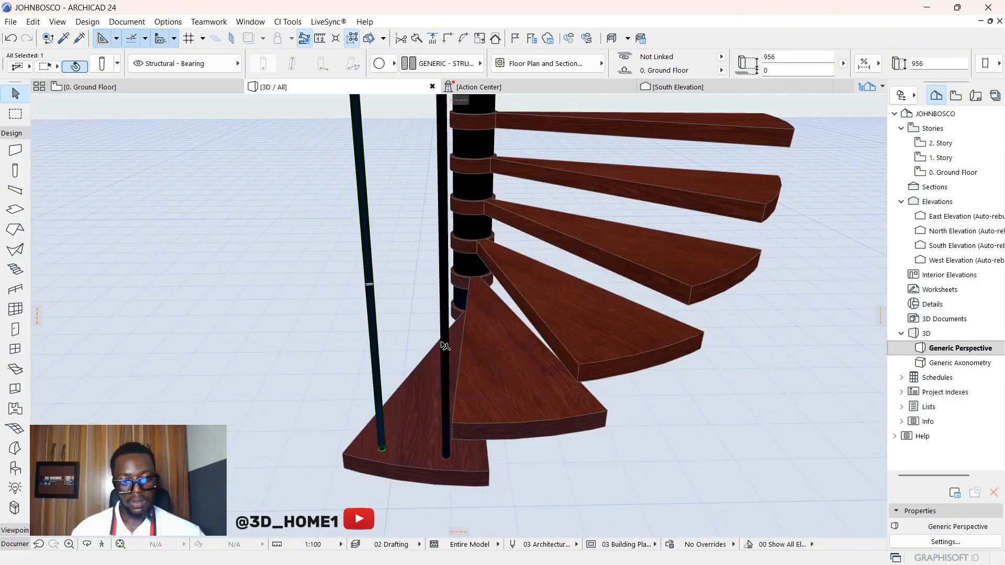
pyautogui.keyDown('shift'); pyautogui.click(447, 312); pyautogui.keyUp('shift')
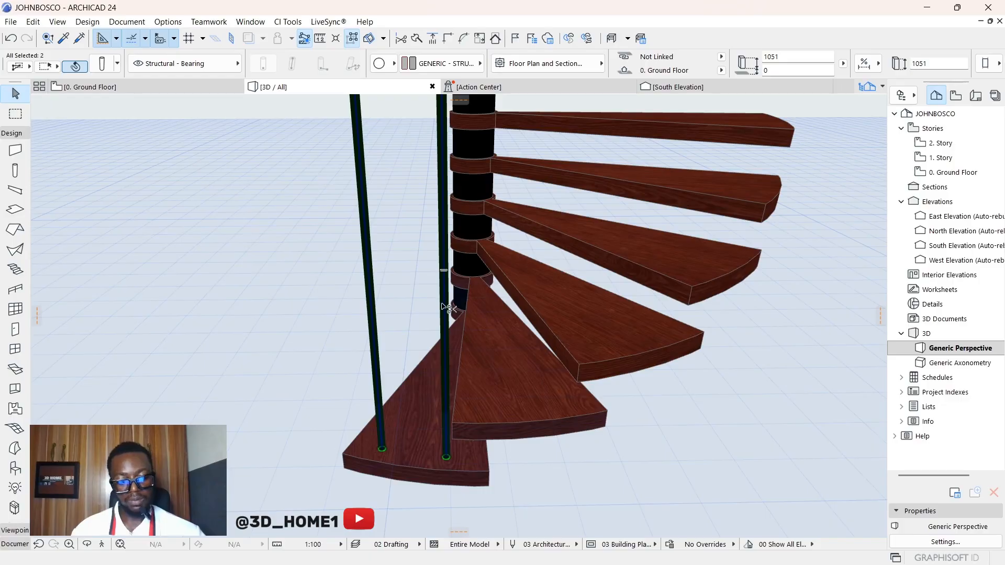
pyautogui.click(308, 338)
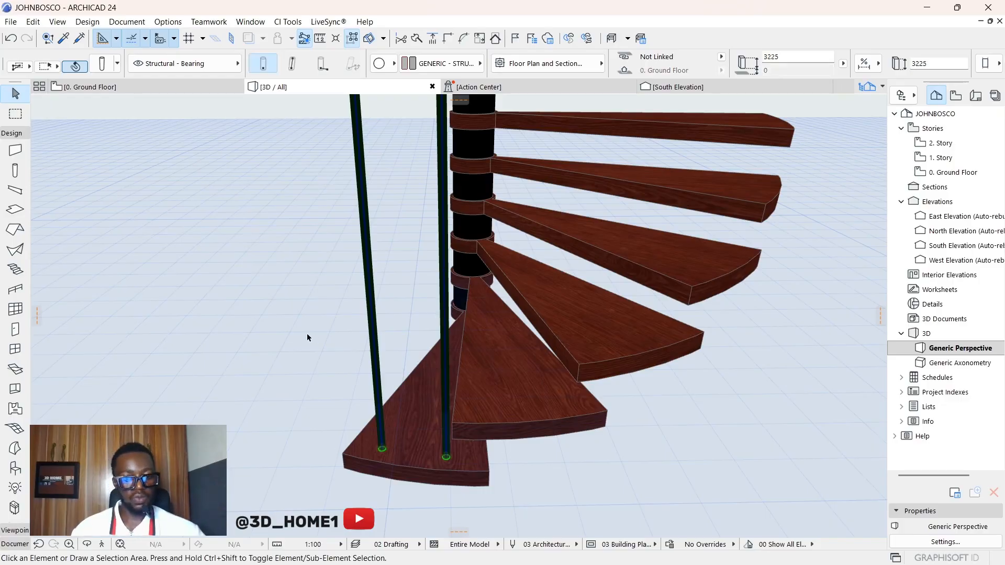
pyautogui.click(114, 87)
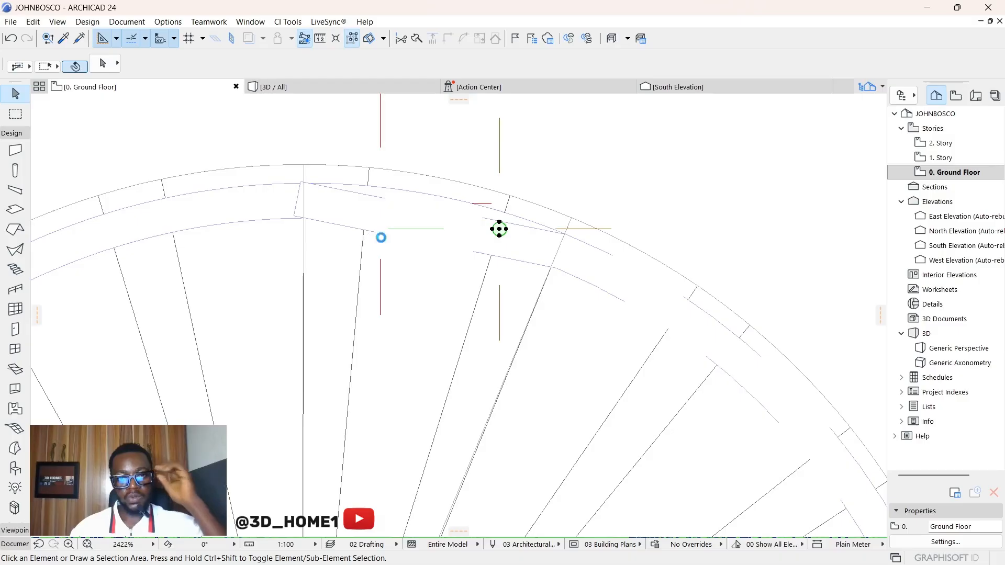
pyautogui.click(444, 238)
pyautogui.scroll(-4, 476, 212)
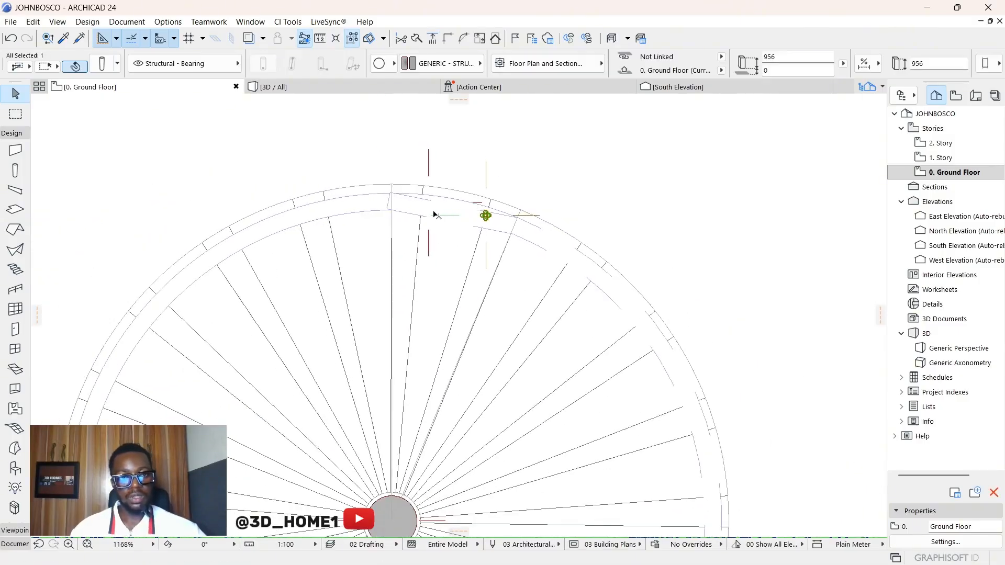
pyautogui.scroll(-1, 455, 187)
pyautogui.click(313, 83)
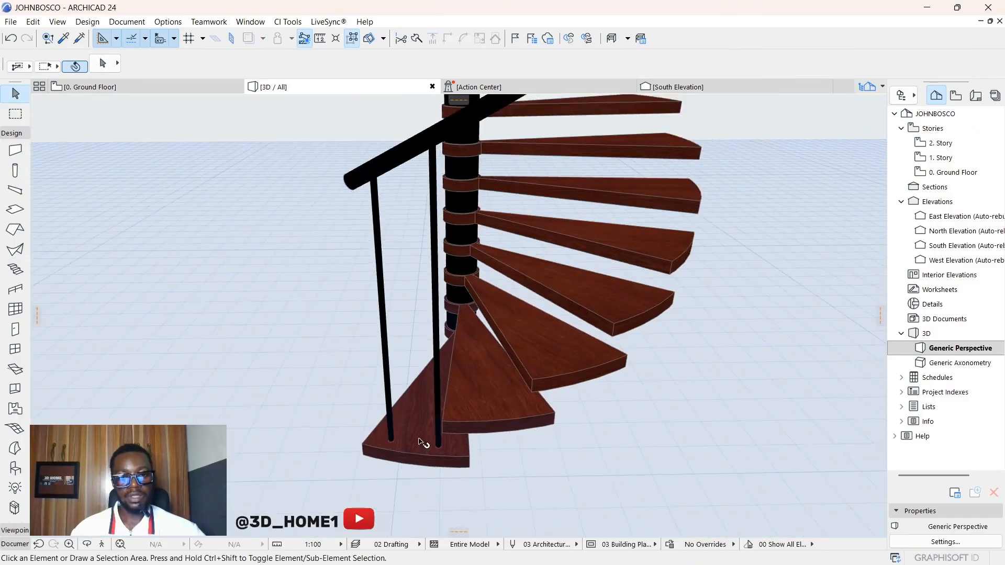
pyautogui.scroll(-4, 423, 442)
pyautogui.keyDown('shift'); pyautogui.moveTo(501, 406); pyautogui.dragTo(402, 411, button='middle'); pyautogui.keyUp('shift')
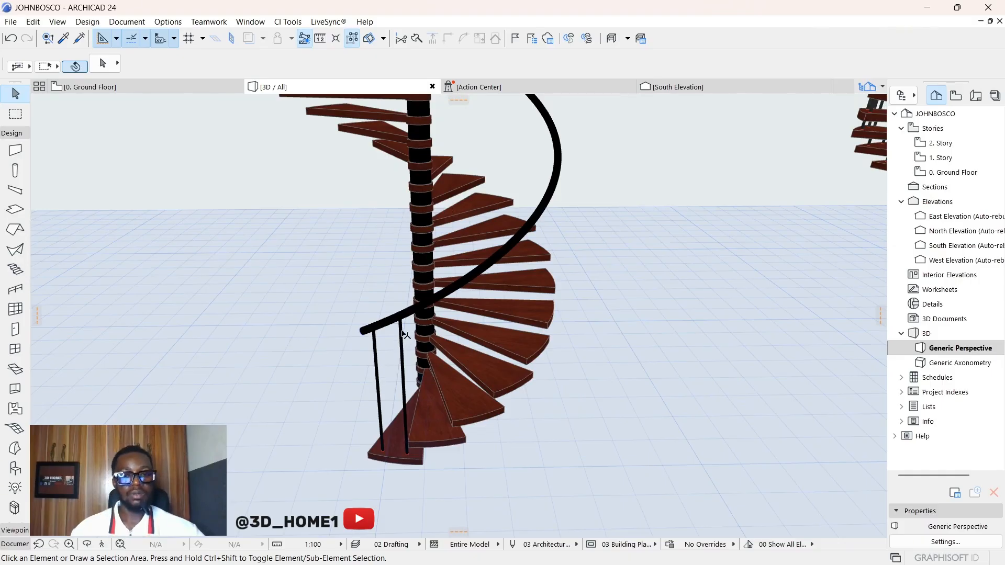
pyautogui.click(109, 89)
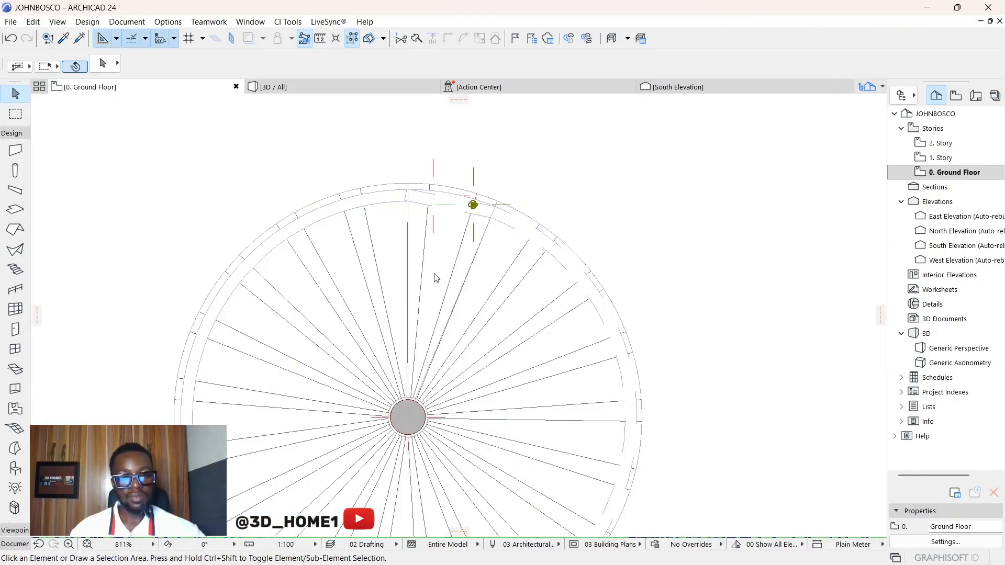
pyautogui.click(473, 209)
pyautogui.scroll(3, 477, 206)
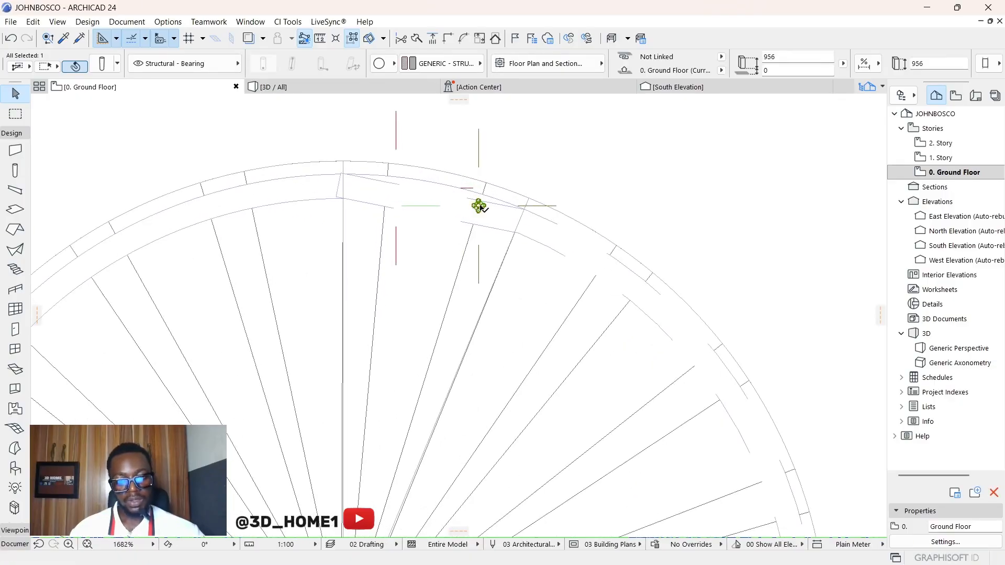
pyautogui.click(479, 206)
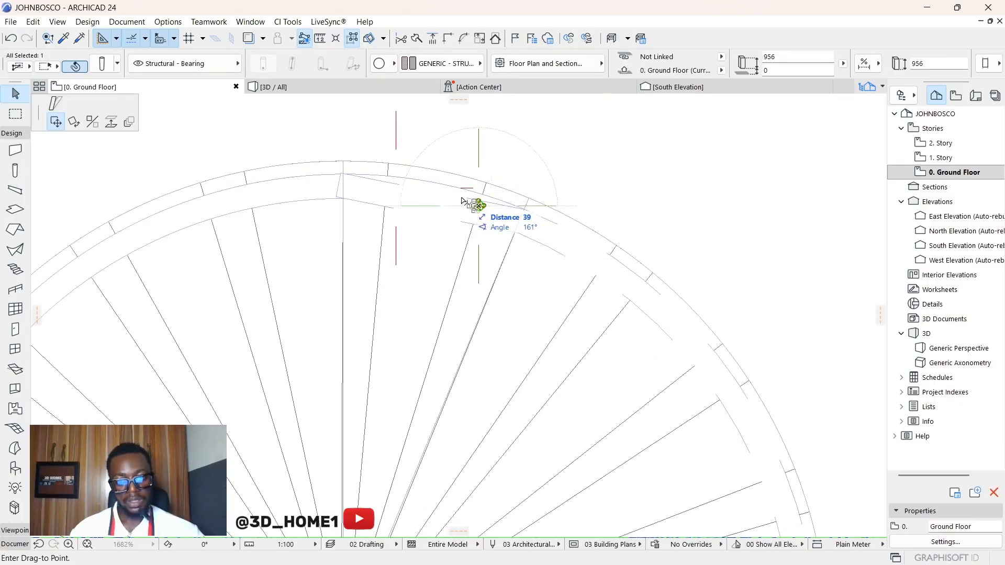
pyautogui.click(128, 124)
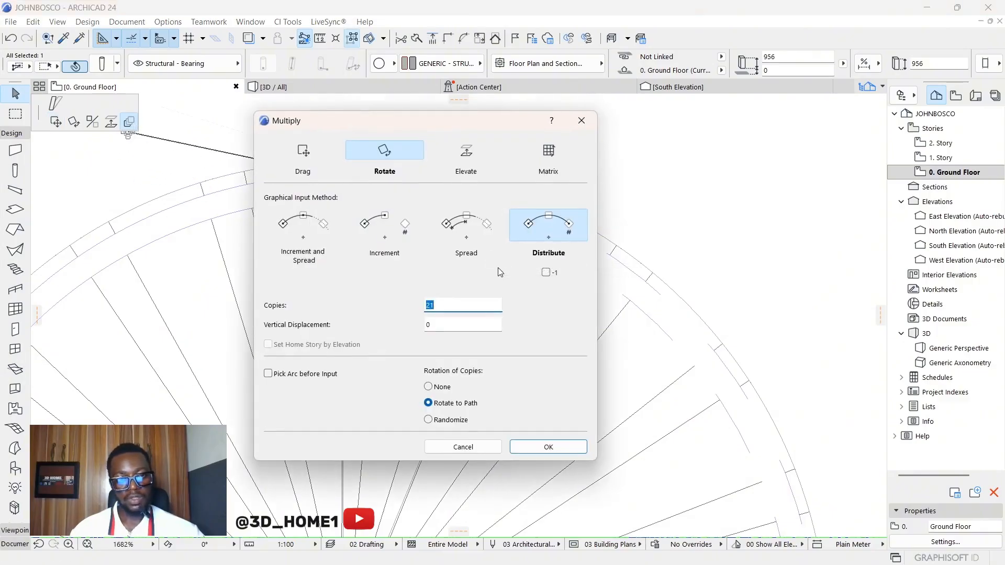
pyautogui.click(548, 446)
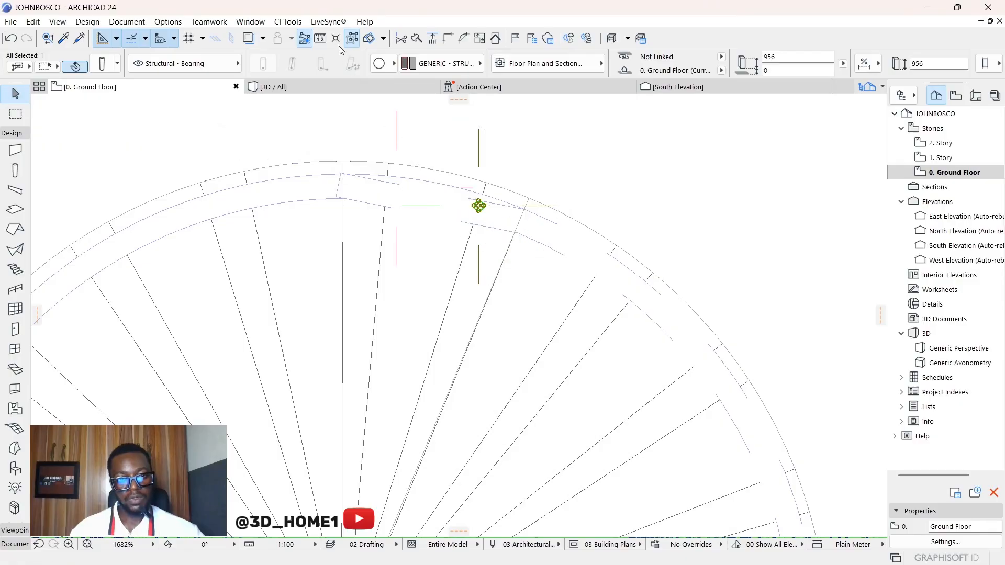
pyautogui.press('Escape')
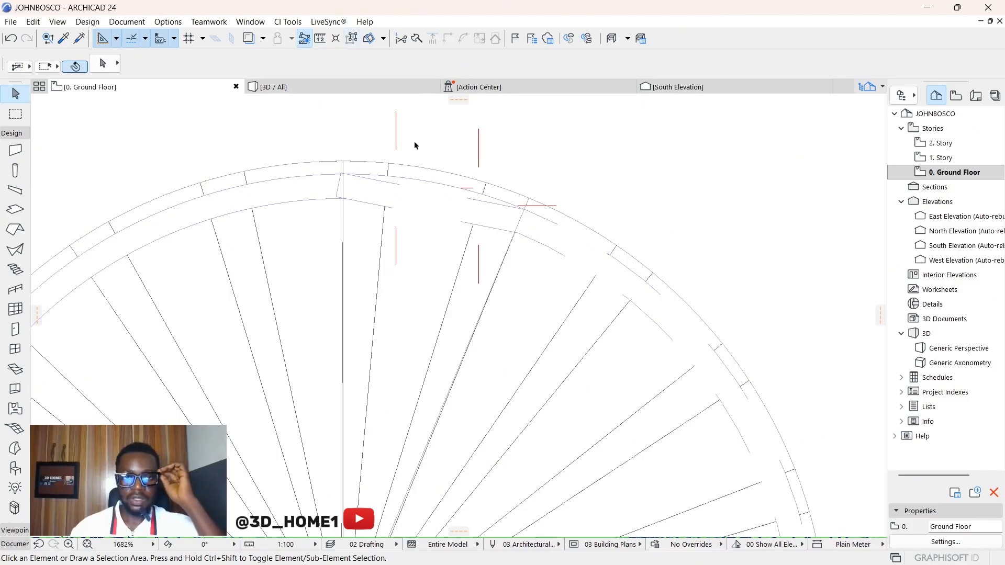
# Set up a rotated Multiply of both baluster columns using Distribute, 21 copies, a vertical displacement of 3150 and Rotate to Path.
pyautogui.click(478, 209)
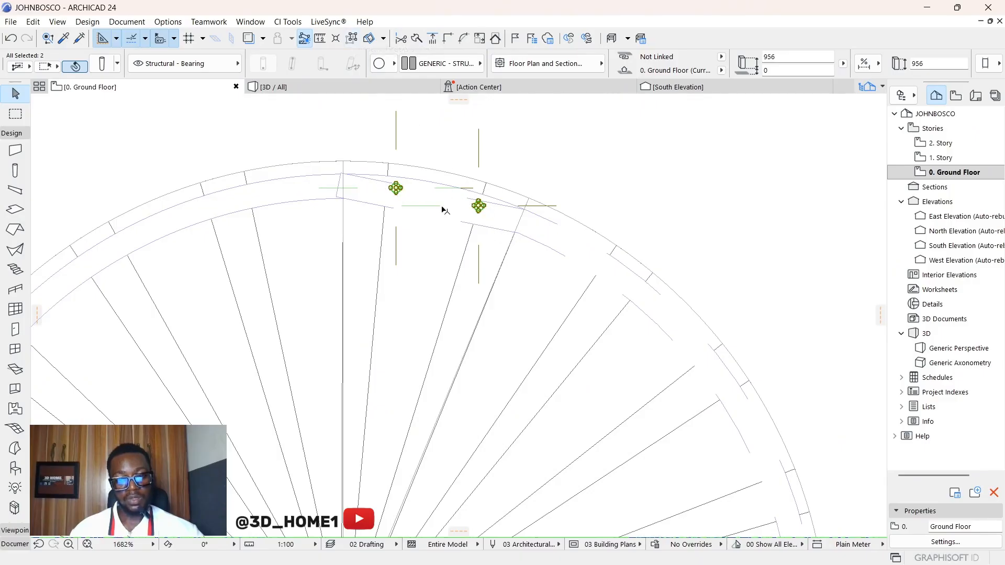
pyautogui.click(479, 206)
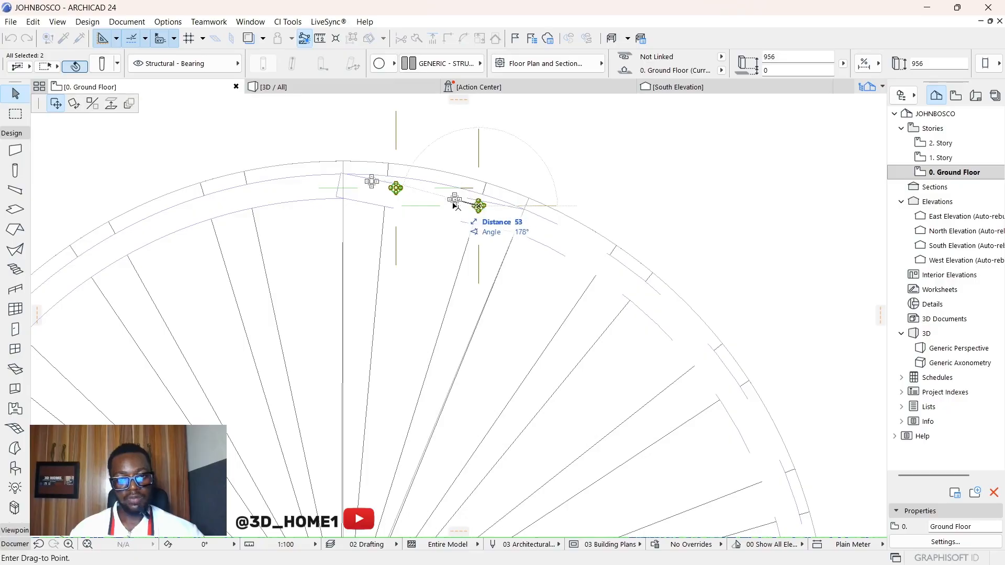
pyautogui.click(130, 104)
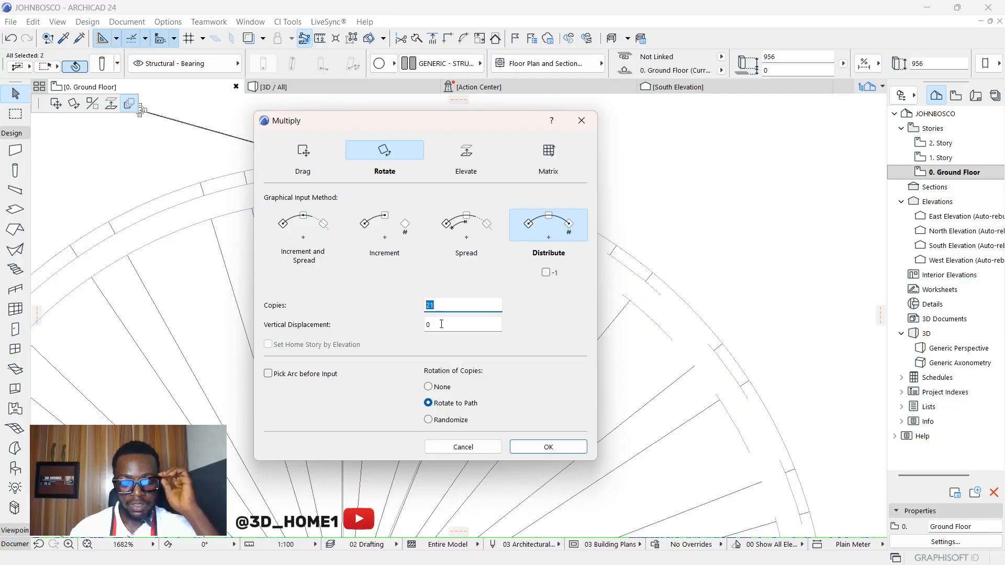
pyautogui.click(427, 326)
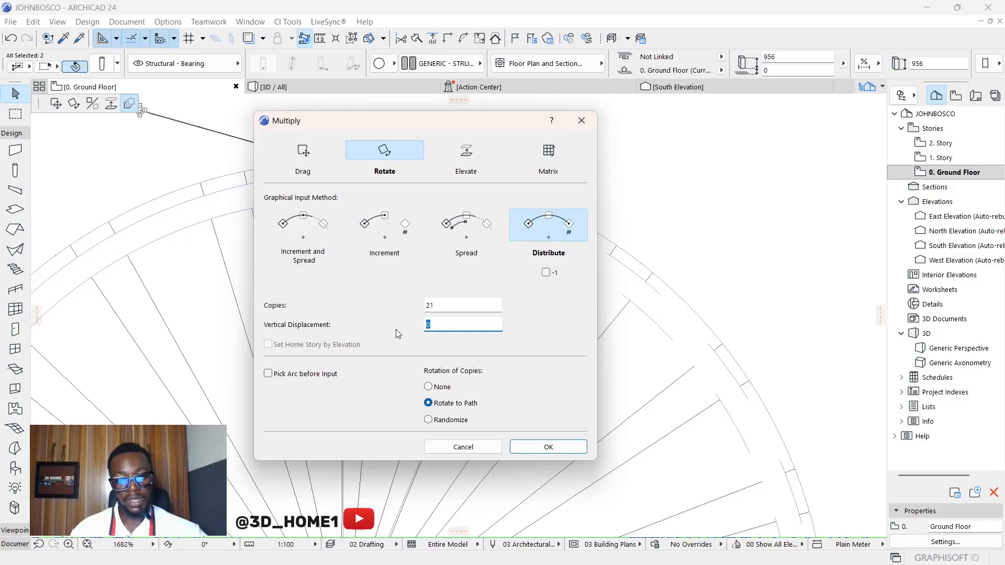
pyautogui.write('315')
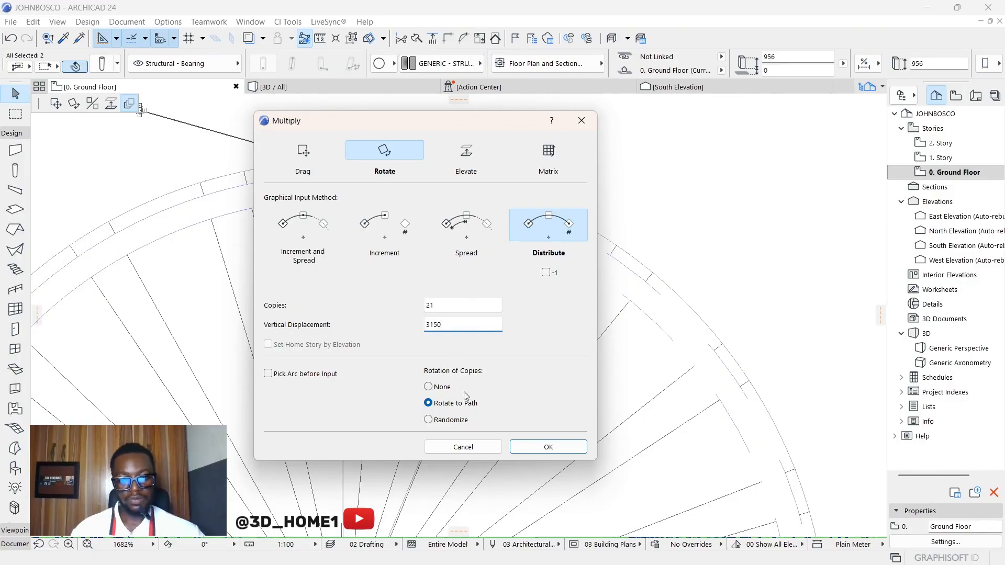
pyautogui.click(431, 405)
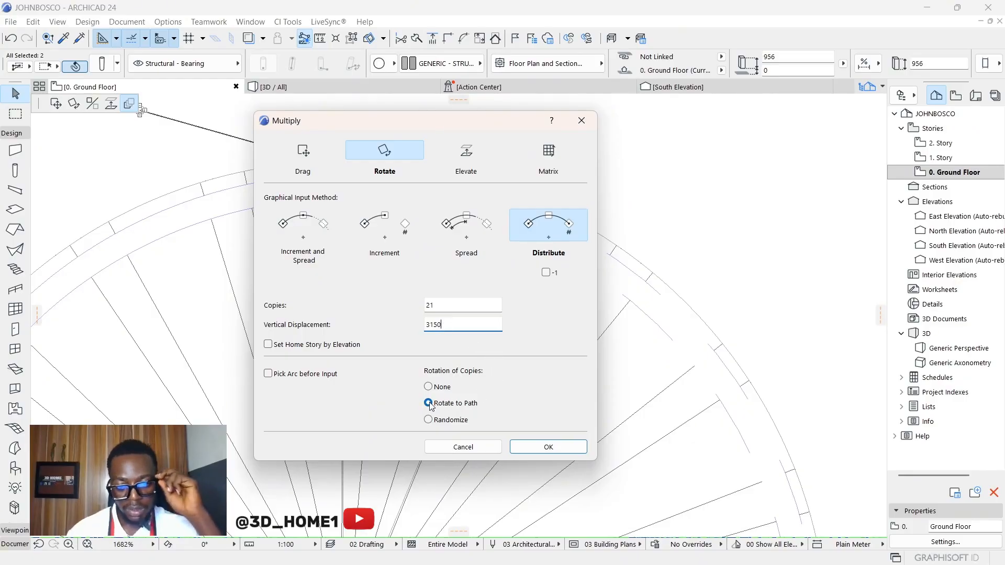
pyautogui.click(545, 446)
# Rotate the baluster copies a full counterclockwise turn about the central column's centre, starting and ending at the bottom tread's outer corner at radius 1000.
pyautogui.scroll(-2, 482, 202)
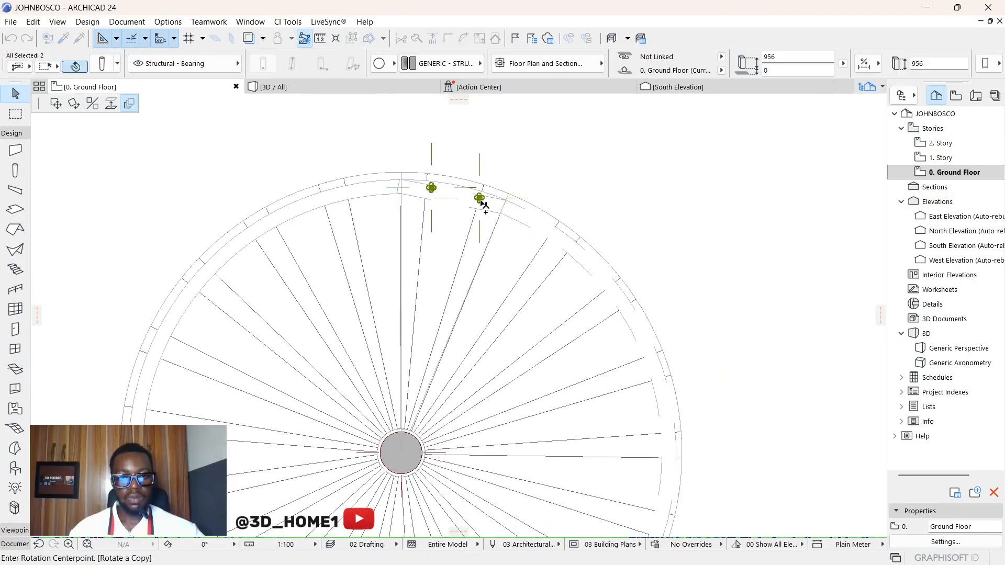
pyautogui.scroll(3, 404, 455)
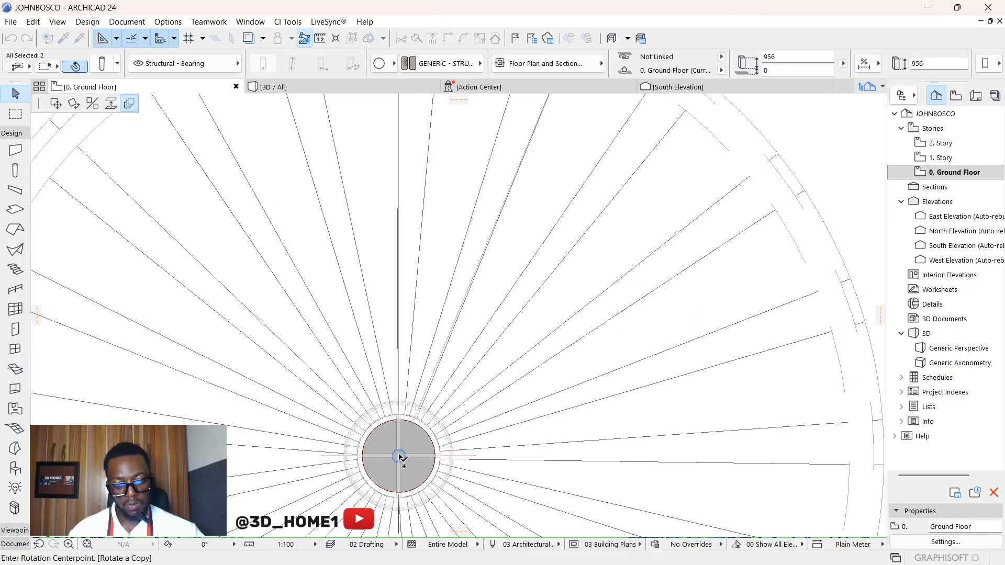
pyautogui.click(398, 457)
pyautogui.scroll(-3, 413, 429)
pyautogui.scroll(3, 492, 231)
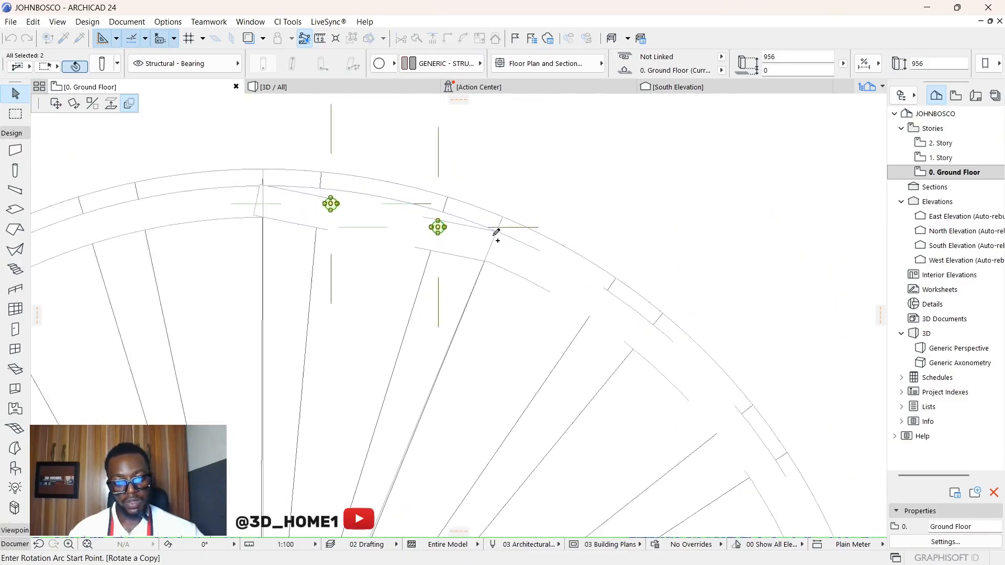
pyautogui.scroll(2, 497, 231)
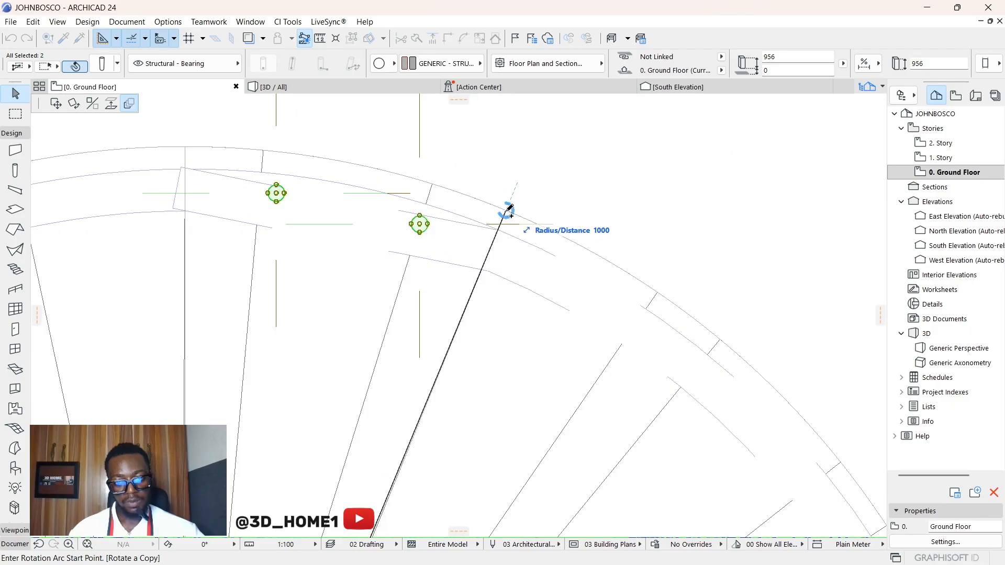
pyautogui.click(509, 208)
pyautogui.scroll(-5, 479, 199)
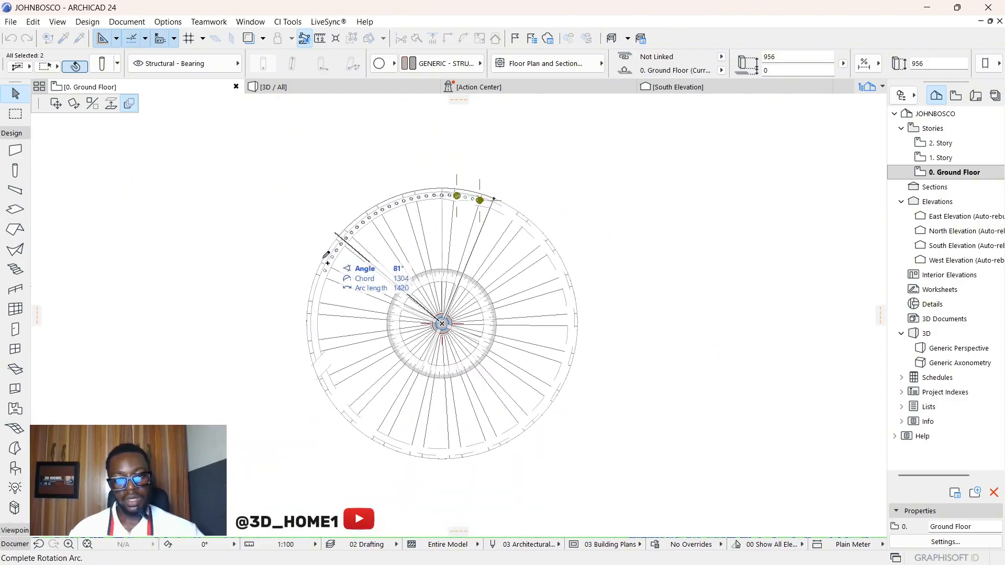
pyautogui.scroll(3, 500, 207)
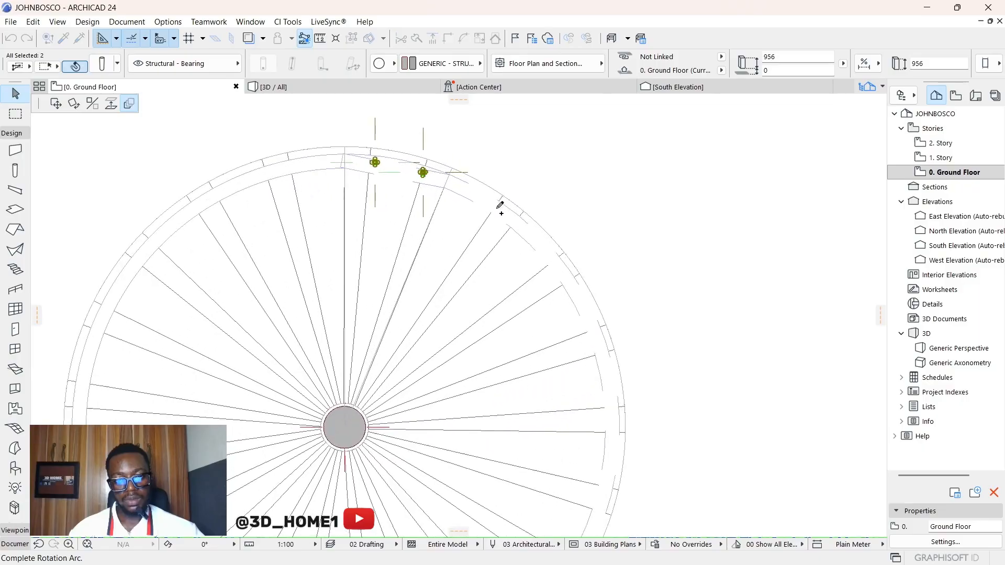
pyautogui.scroll(2, 500, 206)
pyautogui.click(425, 139)
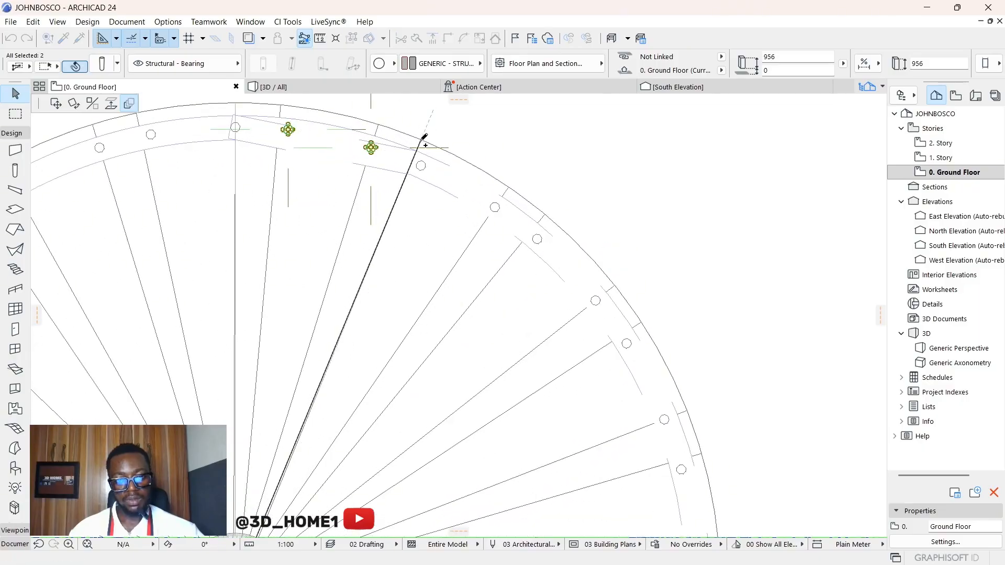
pyautogui.click(566, 239)
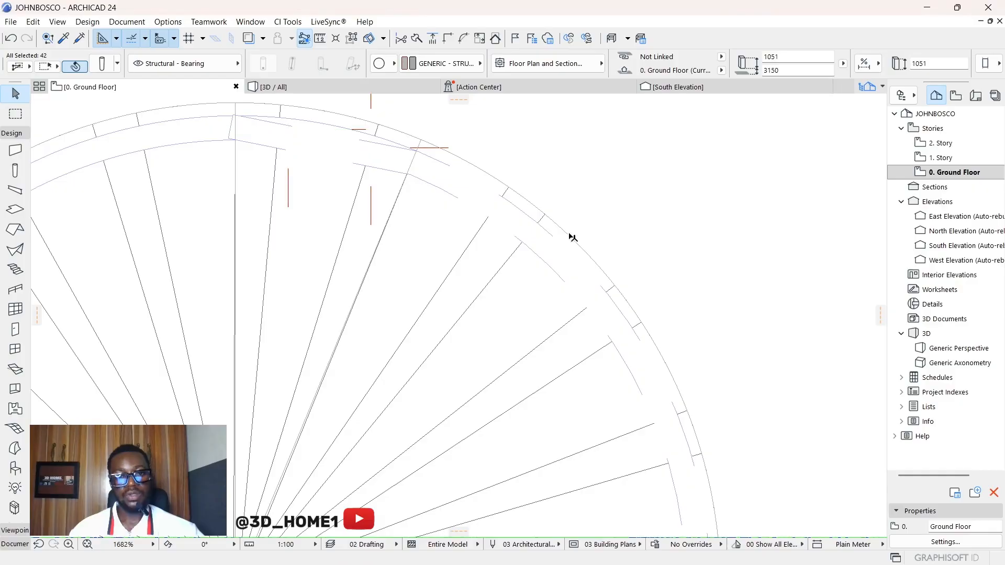
pyautogui.click(616, 195)
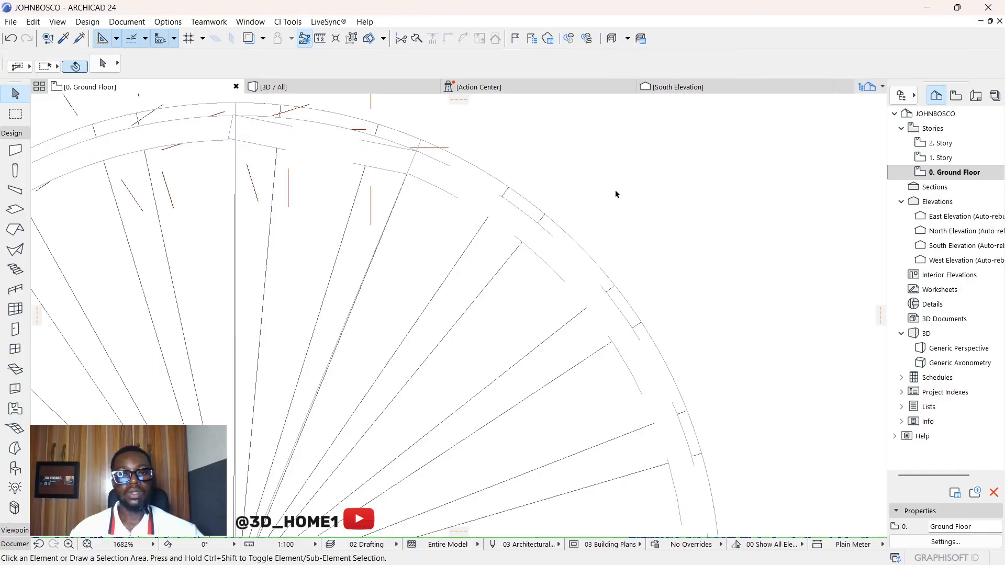
# Examine the multiplied balusters in 3D along the whole staircase, checking how their tops meet the toprail up to the top tread.
pyautogui.click(324, 88)
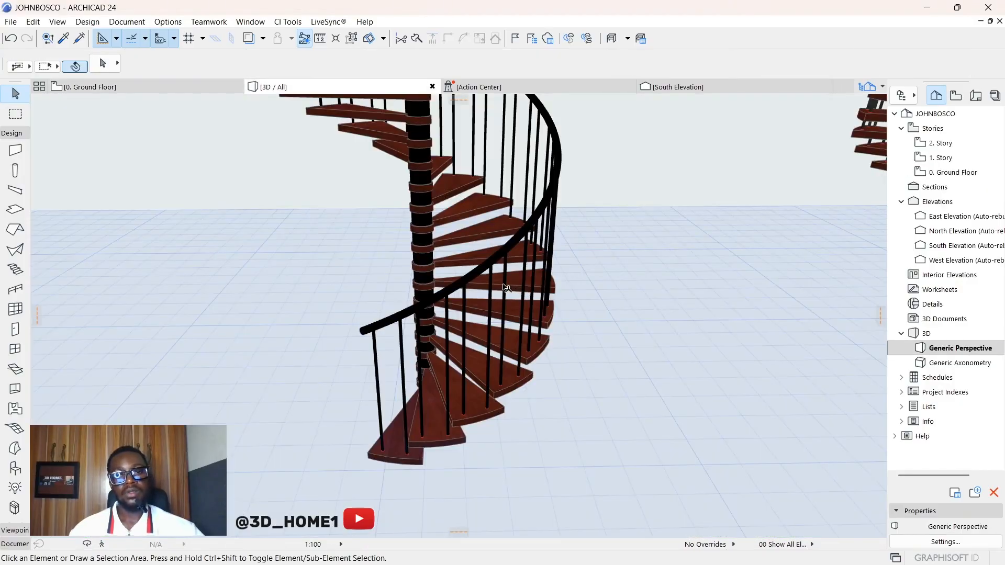
pyautogui.moveTo(470, 366); pyautogui.dragTo(469, 381)
pyautogui.scroll(-3, 470, 381)
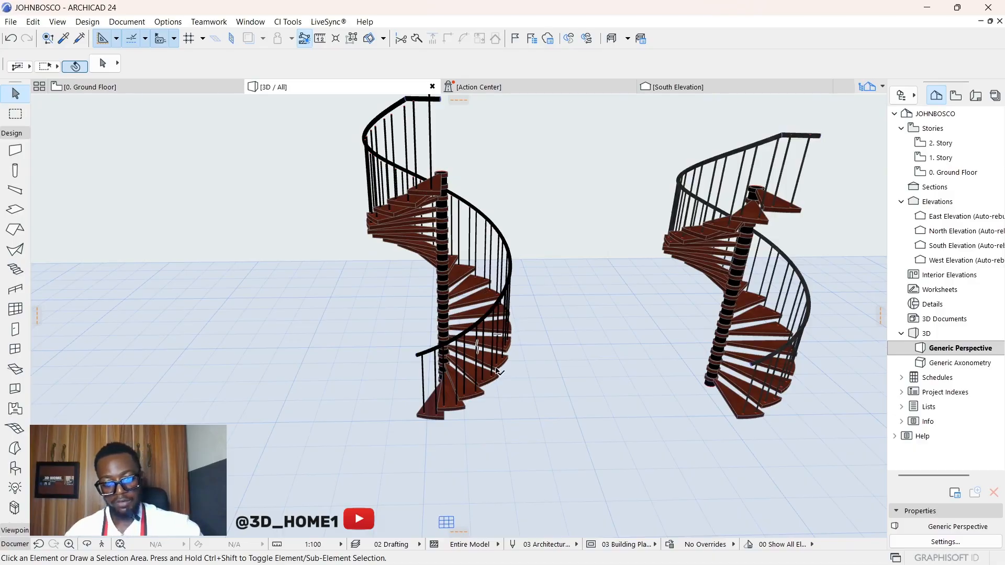
pyautogui.keyDown('shift'); pyautogui.moveTo(464, 389); pyautogui.dragTo(457, 328, button='middle'); pyautogui.keyUp('shift')
pyautogui.scroll(5, 447, 327)
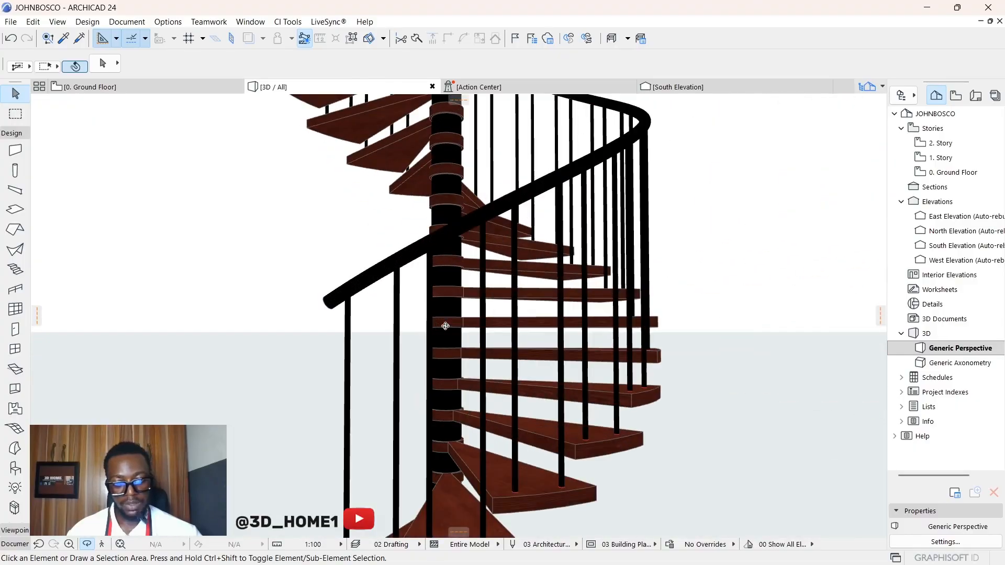
pyautogui.keyDown('shift'); pyautogui.moveTo(510, 273); pyautogui.dragTo(453, 204, button='middle'); pyautogui.keyUp('shift')
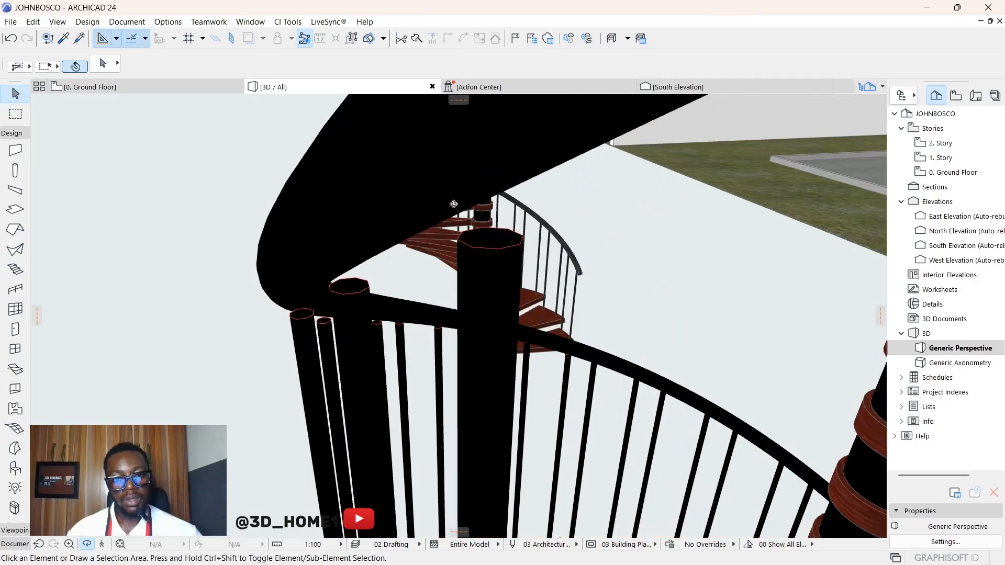
pyautogui.keyDown('shift'); pyautogui.moveTo(433, 265); pyautogui.dragTo(469, 293, button='middle'); pyautogui.keyUp('shift')
pyautogui.scroll(5, 494, 129)
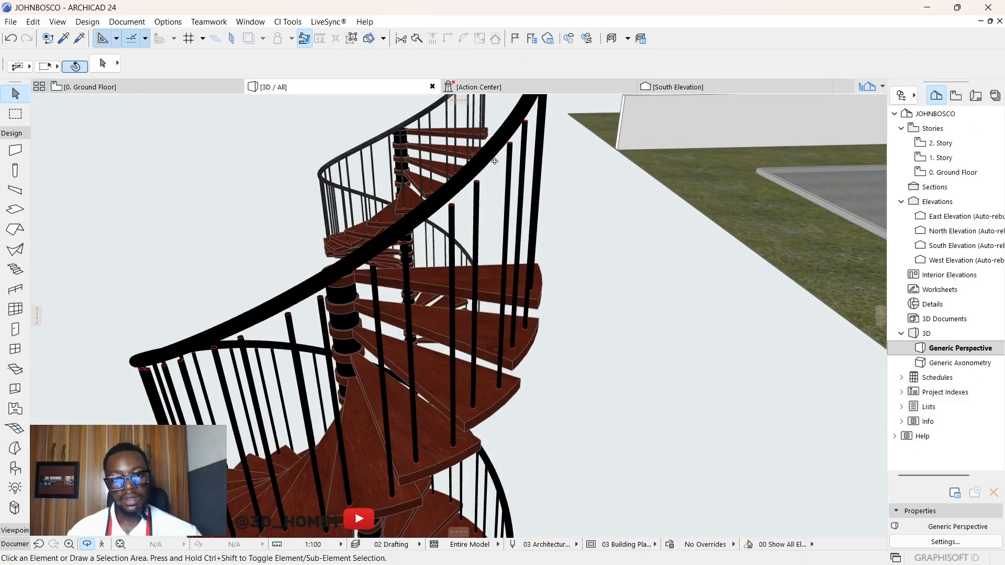
pyautogui.scroll(-3, 447, 230)
pyautogui.scroll(-3, 447, 231)
pyautogui.keyDown('shift'); pyautogui.moveTo(447, 230); pyautogui.dragTo(244, 190, button='middle'); pyautogui.keyUp('shift')
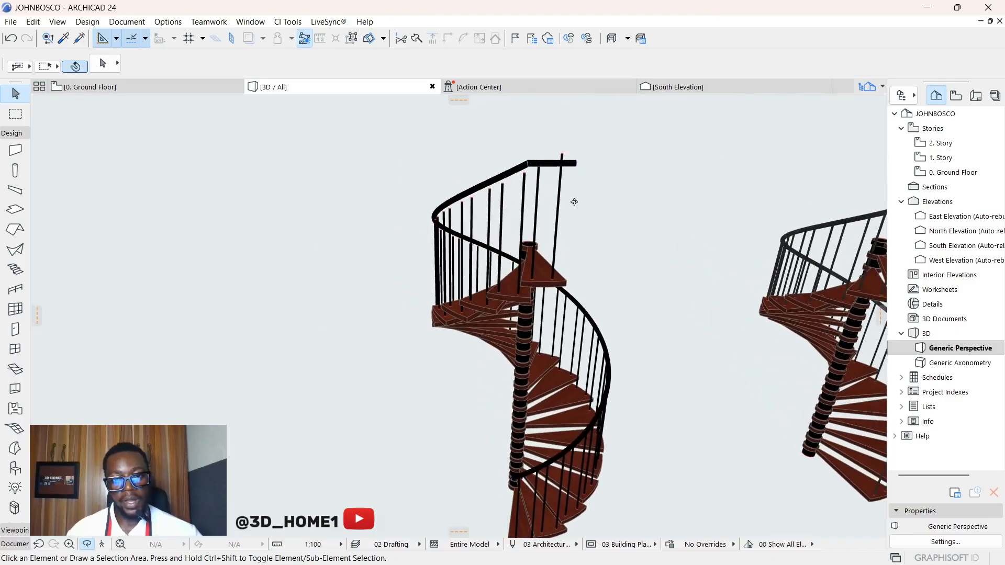
# Inspect the gaps between the upper baluster tops and the toprail in 3D, up to the top tread.
pyautogui.scroll(3, 509, 169)
pyautogui.keyDown('shift'); pyautogui.moveTo(509, 169); pyautogui.dragTo(486, 350, button='middle'); pyautogui.keyUp('shift')
pyautogui.scroll(3, 503, 293)
pyautogui.scroll(-3, 514, 299)
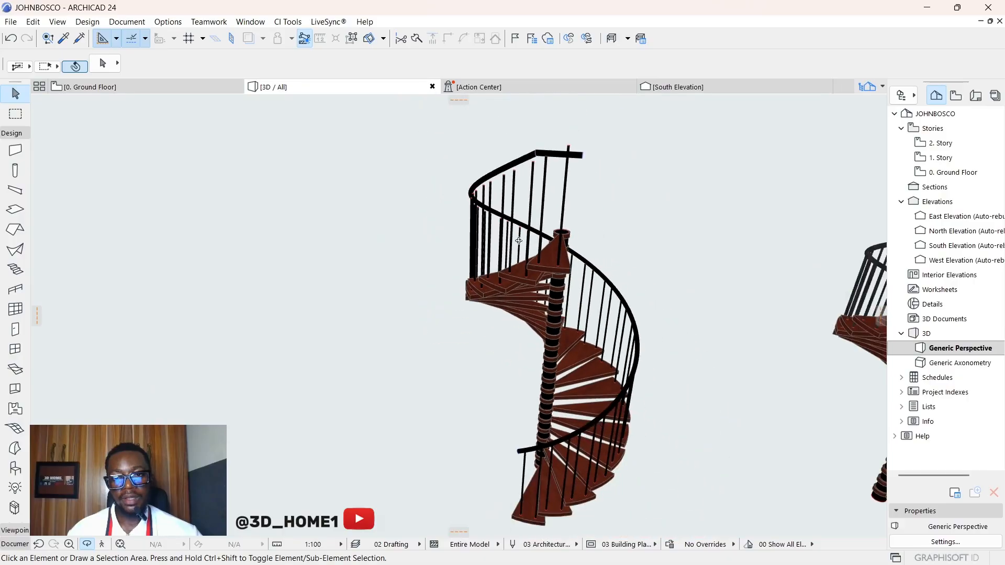
pyautogui.scroll(5, 517, 164)
pyautogui.scroll(2, 475, 186)
pyautogui.scroll(-7, 482, 197)
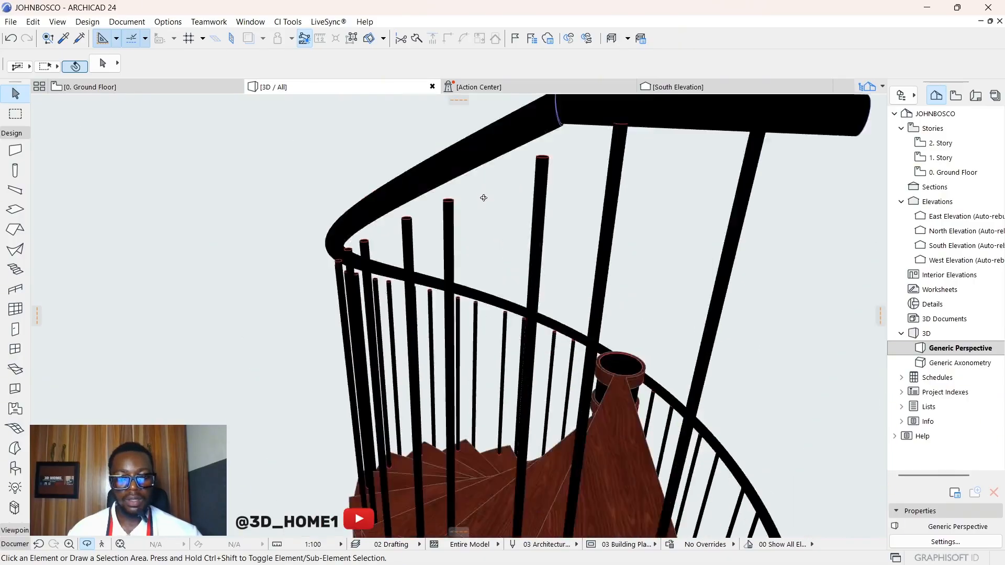
pyautogui.scroll(6, 524, 443)
pyautogui.scroll(-8, 477, 423)
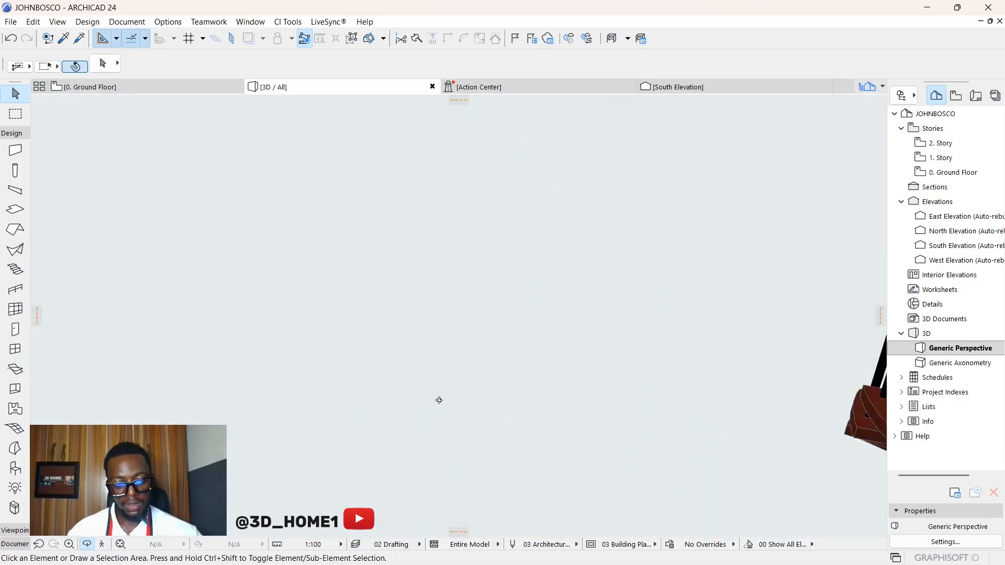
pyautogui.scroll(3, 492, 422)
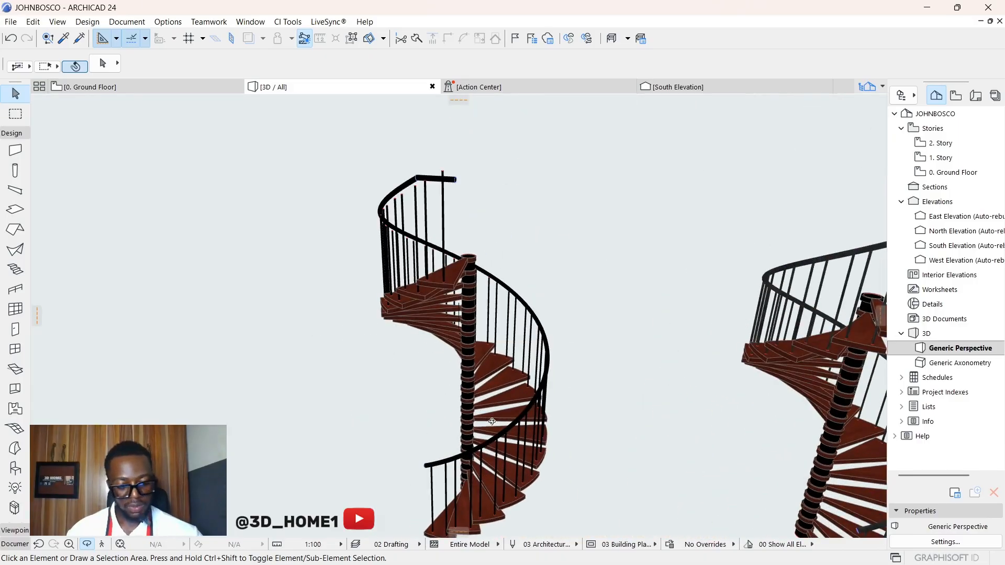
# Undo the multiplication of the balusters and return to the two original columns on the bottom tread in 3D.
pyautogui.press('F2')
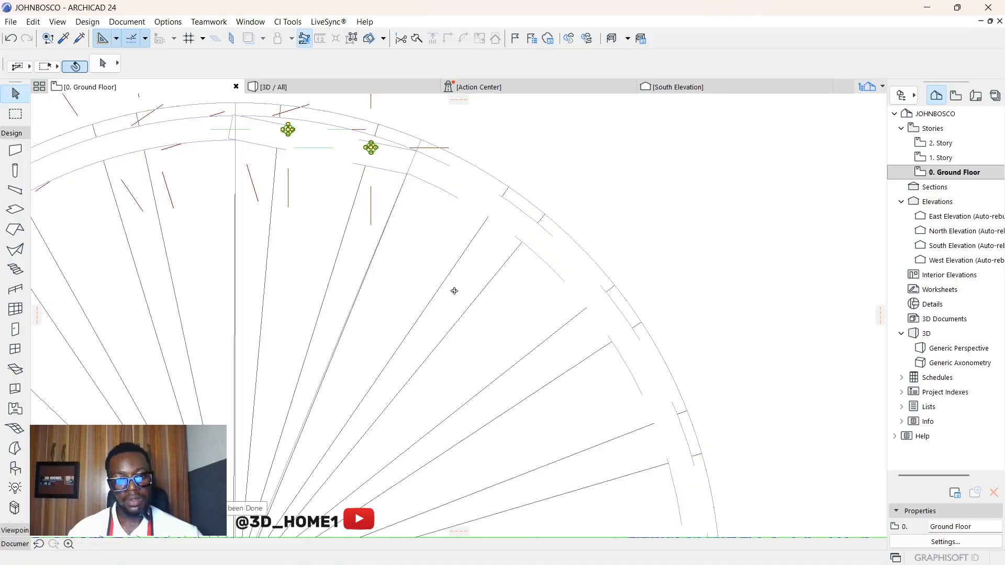
pyautogui.press('F3')
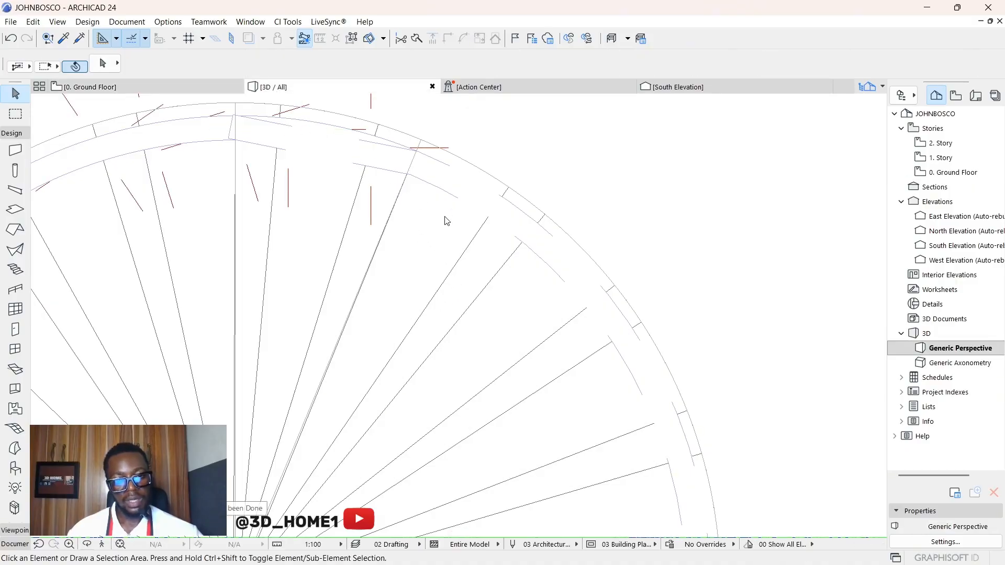
pyautogui.scroll(3, 393, 362)
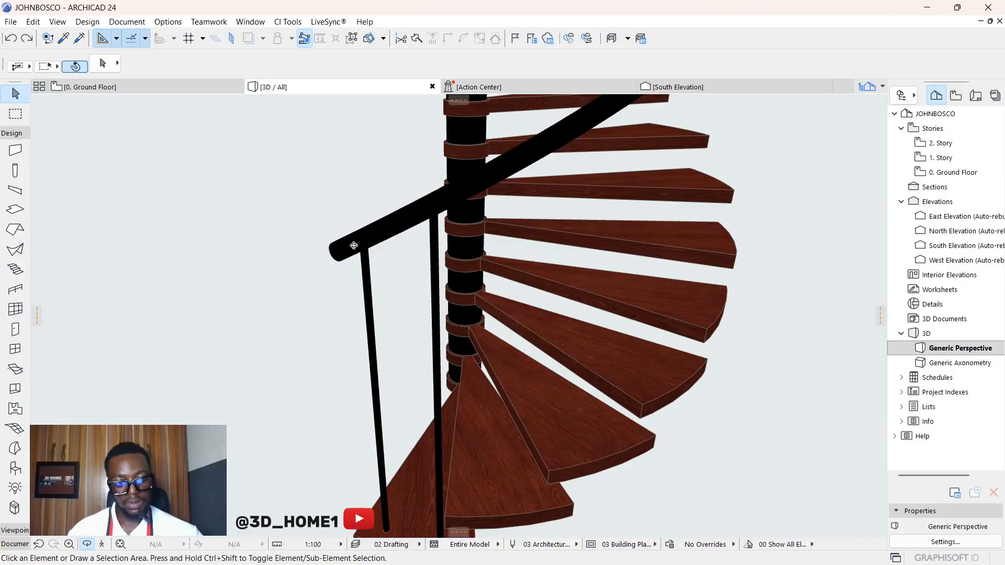
pyautogui.press('Escape')
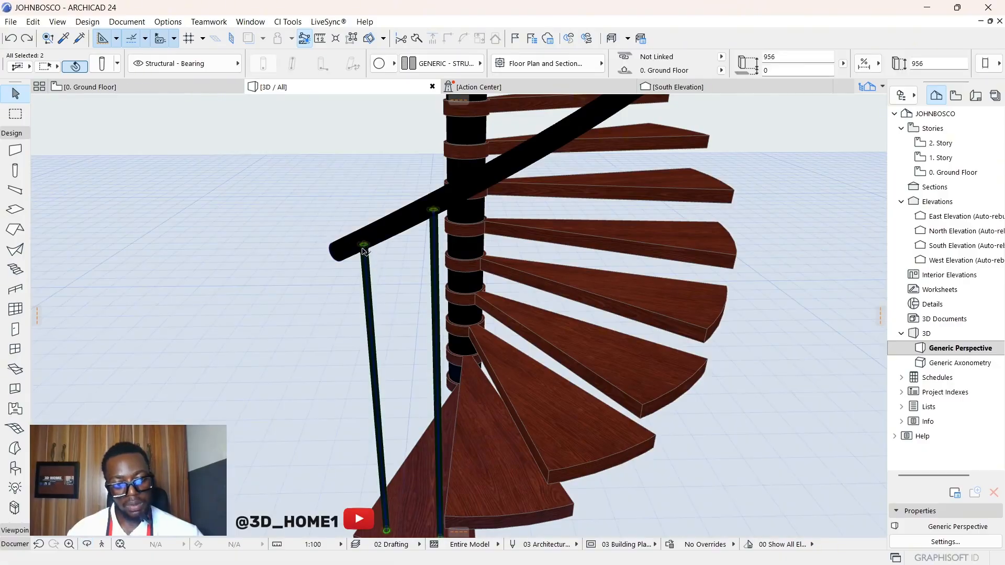
# Suspend grouping and stretch the bottom tread's first baluster, nearest the toprail's end, up into the toprail to a height of 984.
pyautogui.scroll(3, 365, 252)
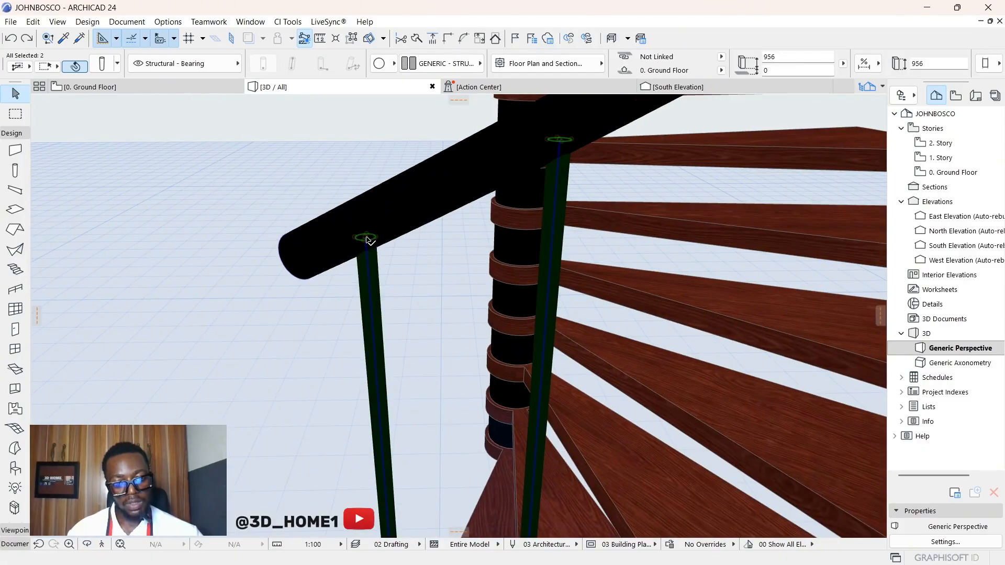
pyautogui.click(369, 240)
pyautogui.press('Escape')
pyautogui.press('Escape')
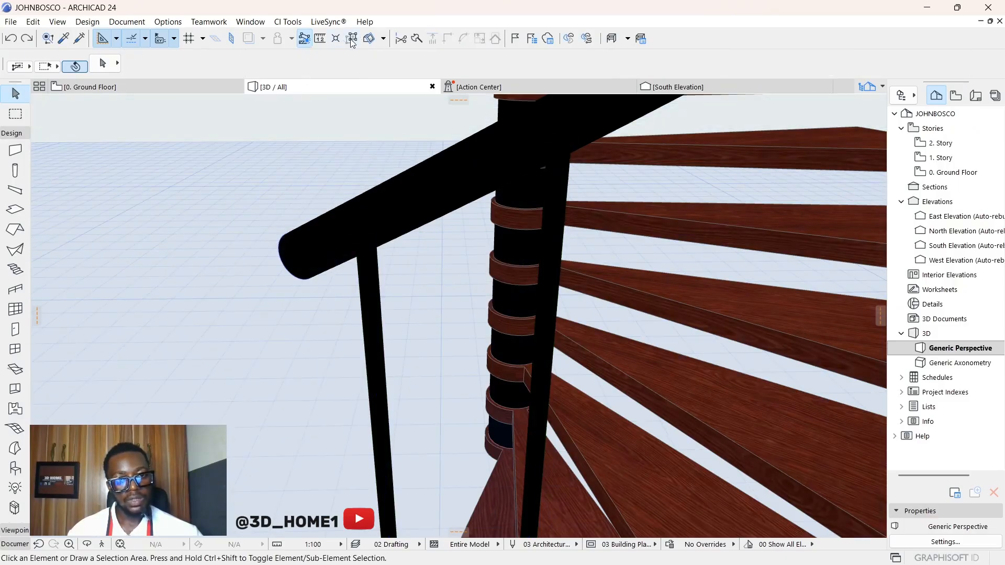
pyautogui.click(373, 263)
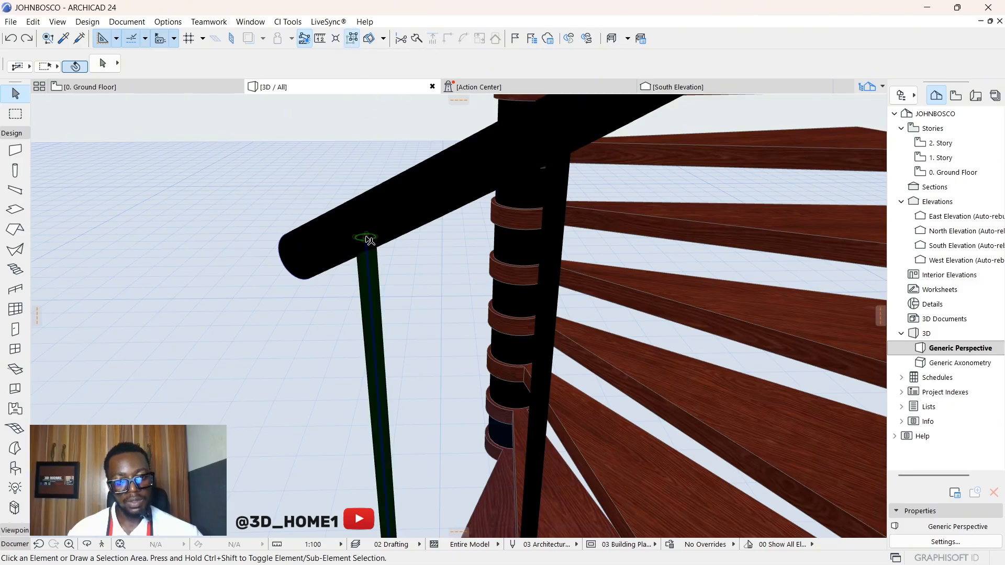
pyautogui.click(369, 239)
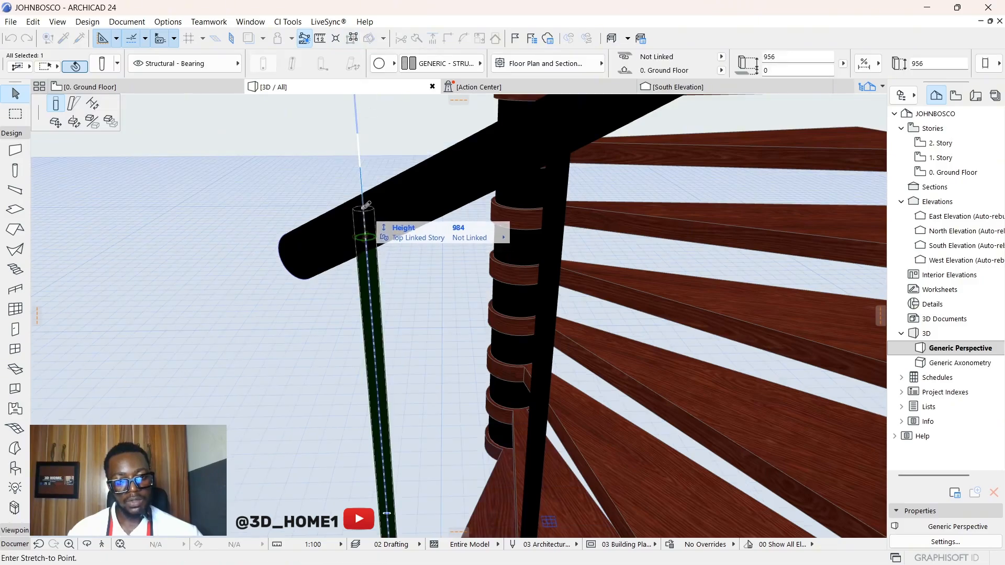
pyautogui.click(366, 206)
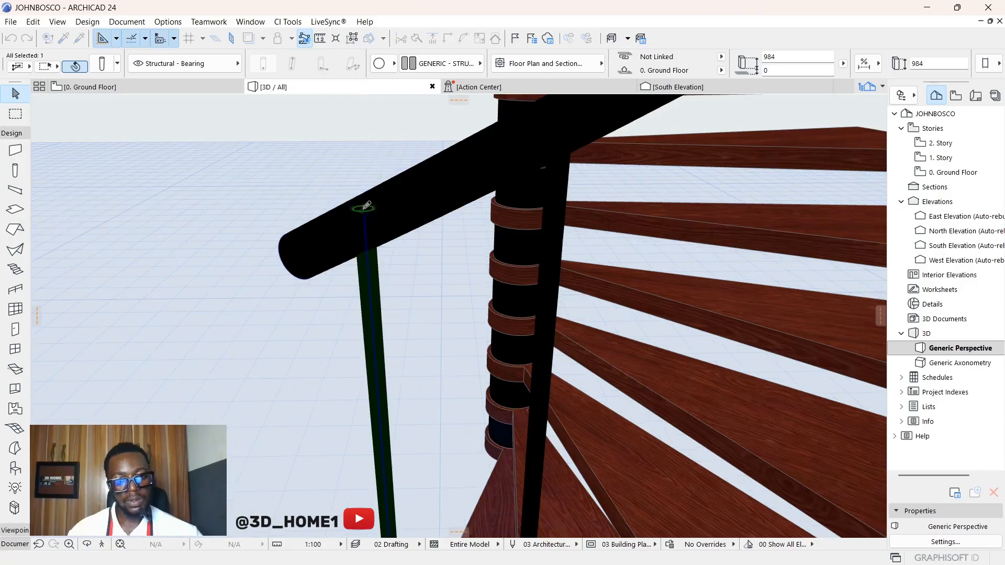
# Stretch the bottom tread's second baluster up into the toprail to a height of 1081.
pyautogui.click(559, 224)
pyautogui.scroll(-2, 560, 209)
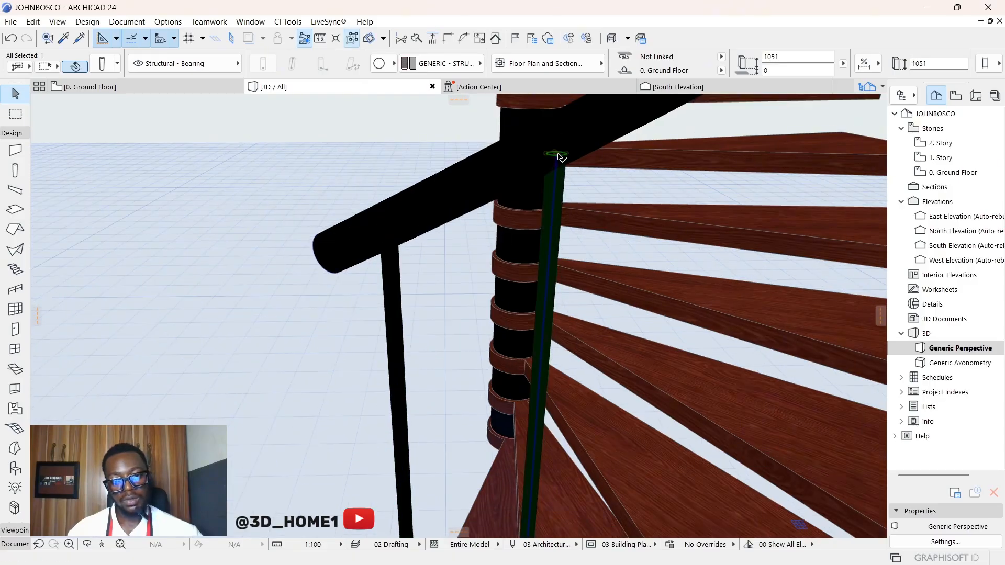
pyautogui.click(562, 156)
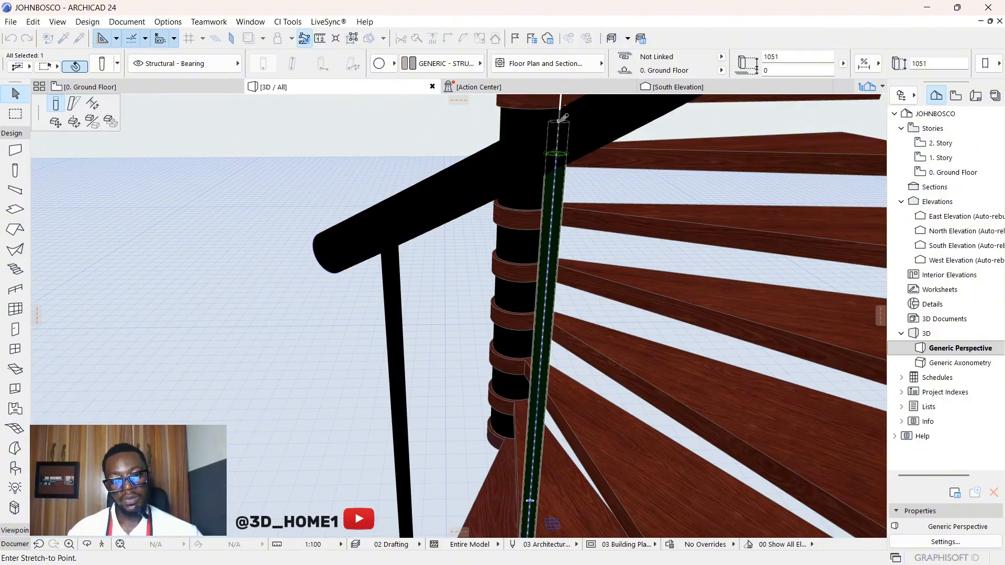
pyautogui.press('Escape')
# Stretch the first baluster at the toprail's lower end slightly higher, to a height of 990.
pyautogui.click(393, 267)
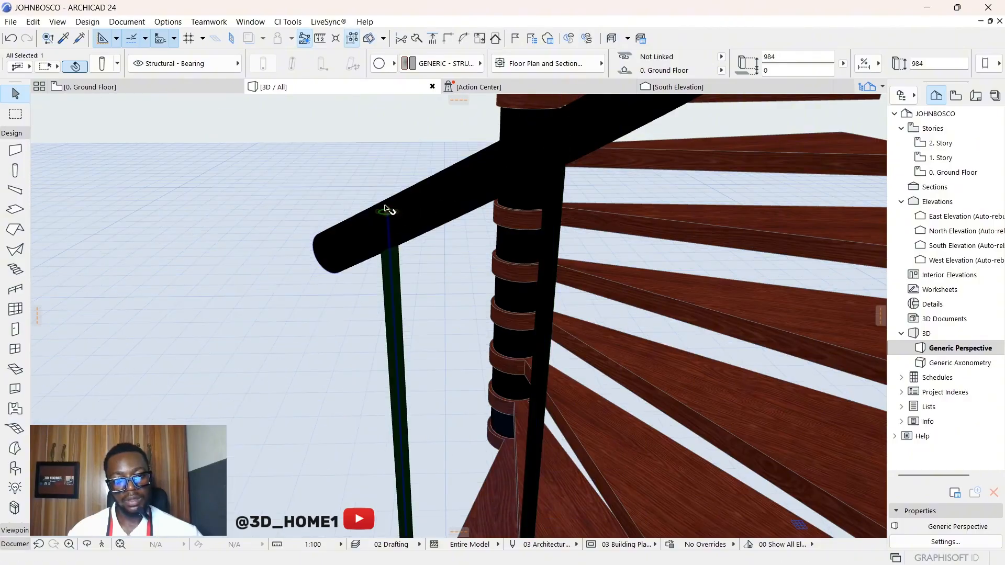
pyautogui.scroll(1, 386, 209)
pyautogui.click(387, 212)
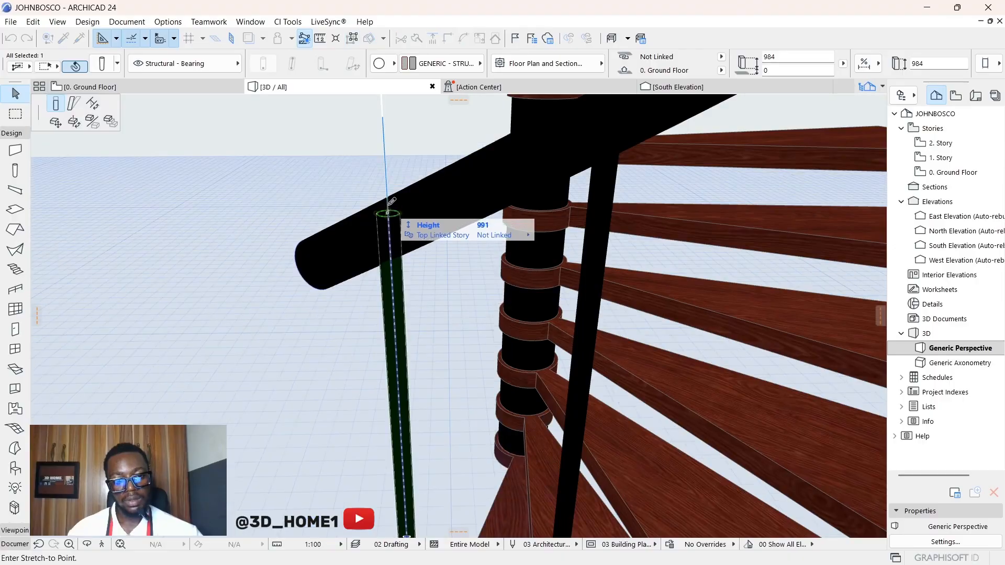
pyautogui.click(393, 203)
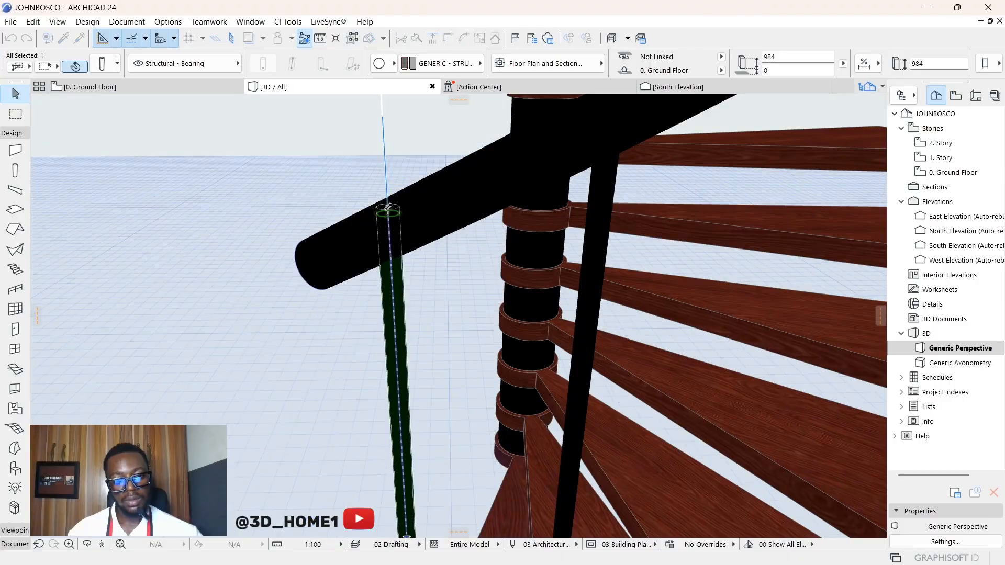
pyautogui.press('Escape')
pyautogui.scroll(-5, 314, 314)
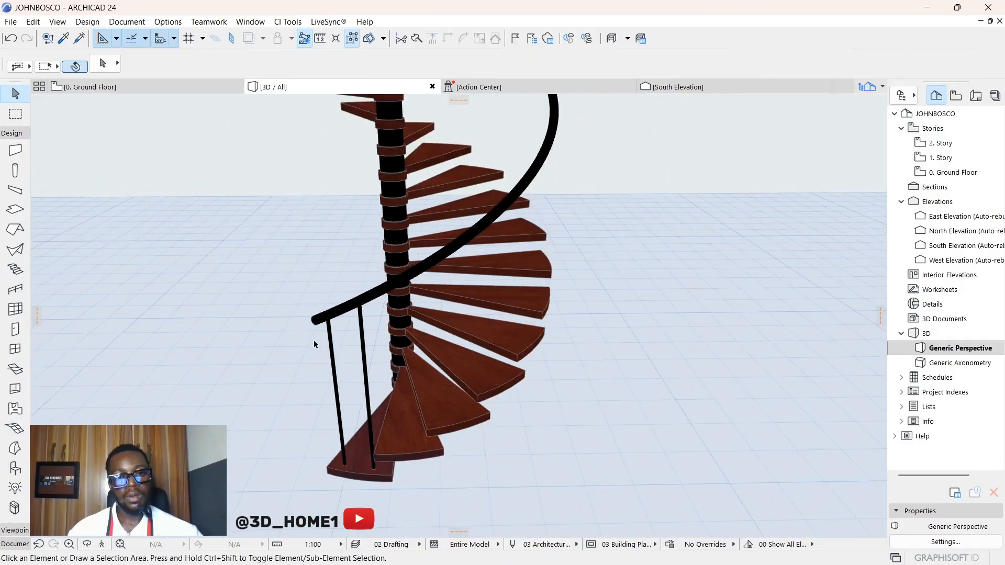
pyautogui.scroll(2, 375, 354)
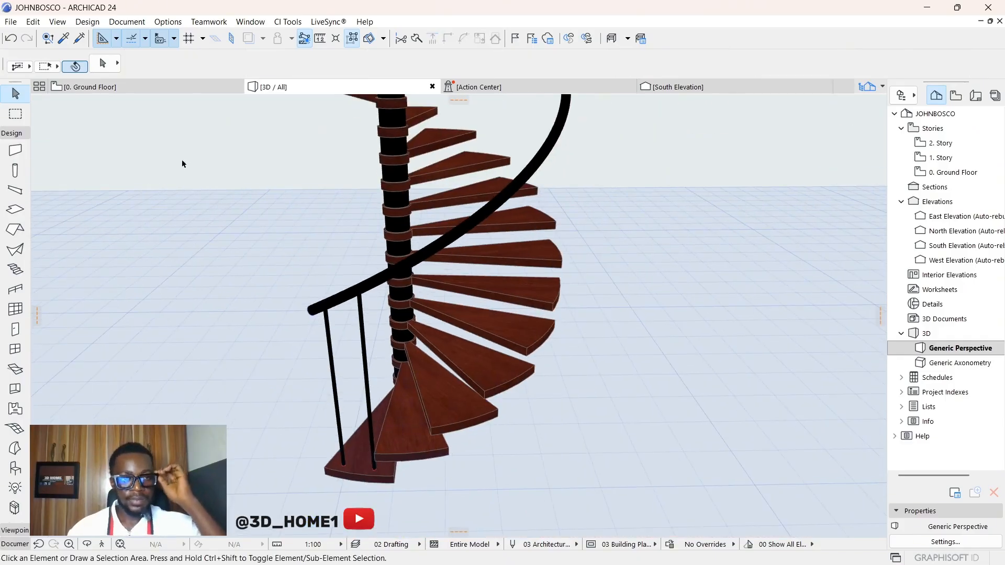
# Restore grouping and set up a rotated Multiply of both adjusted balusters on the ground floor plan: Distribute, 21 copies, vertical displacement 3150, Rotate to Path.
pyautogui.click(128, 85)
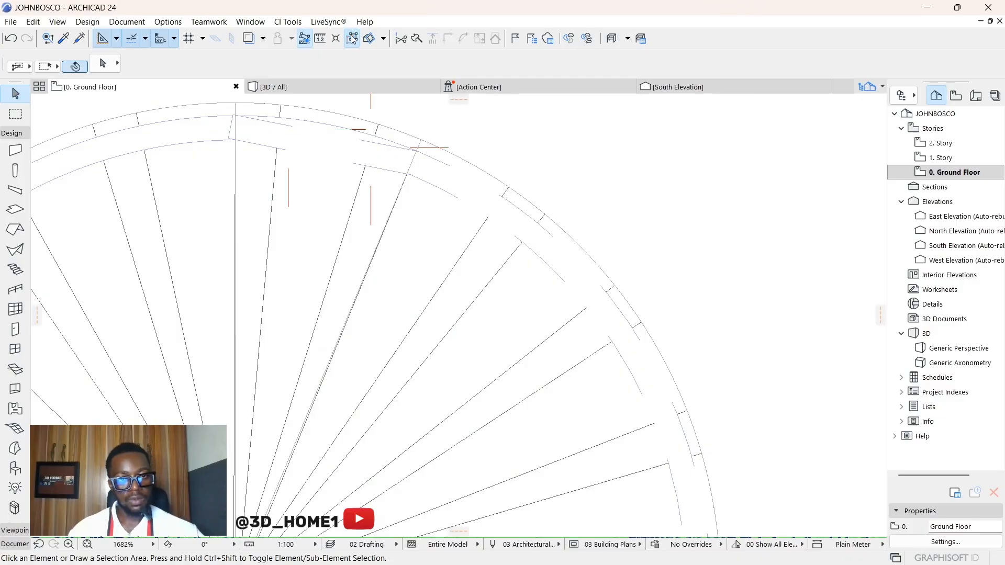
pyautogui.click(371, 148)
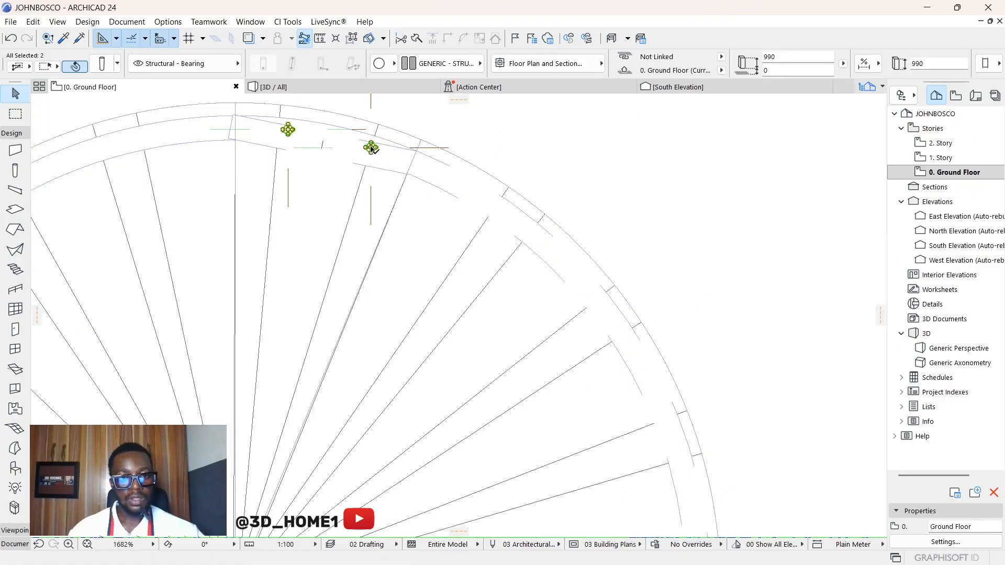
pyautogui.click(370, 148)
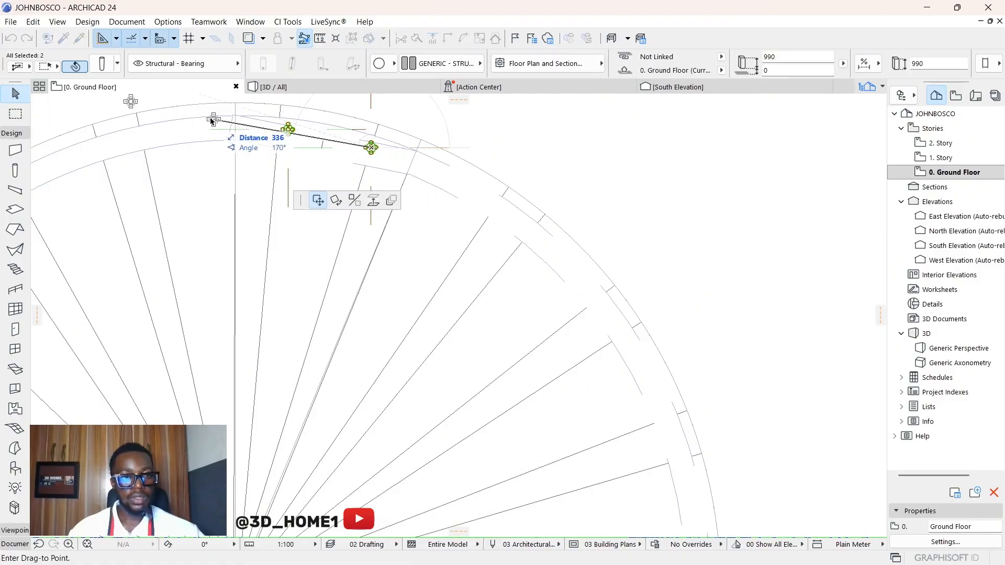
pyautogui.click(282, 179)
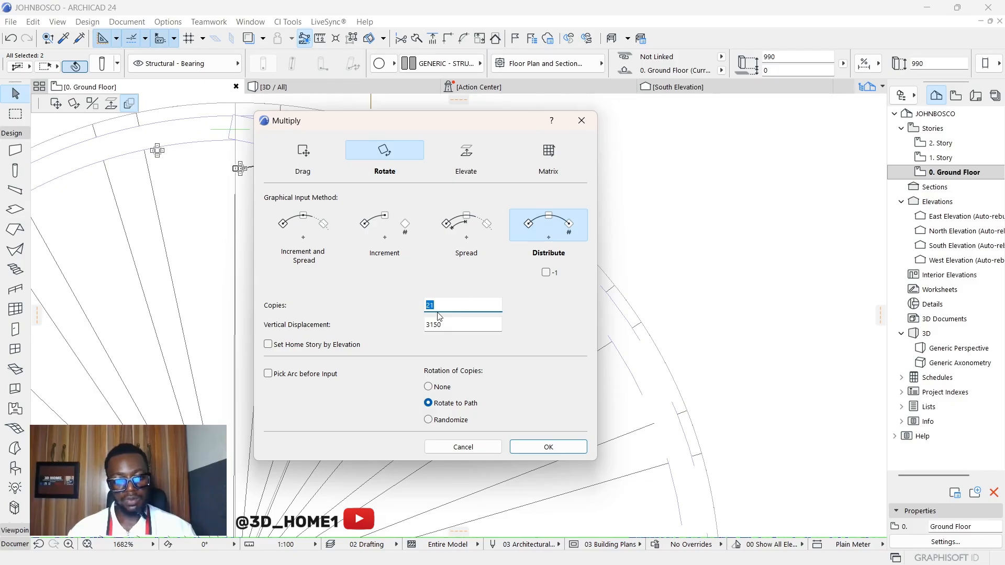
pyautogui.click(526, 446)
# Rotate the adjusted baluster copies a full counterclockwise turn about the central column's centre, from the bottom tread's outer corner at radius 1000 back to it.
pyautogui.scroll(-2, 505, 299)
pyautogui.scroll(4, 487, 264)
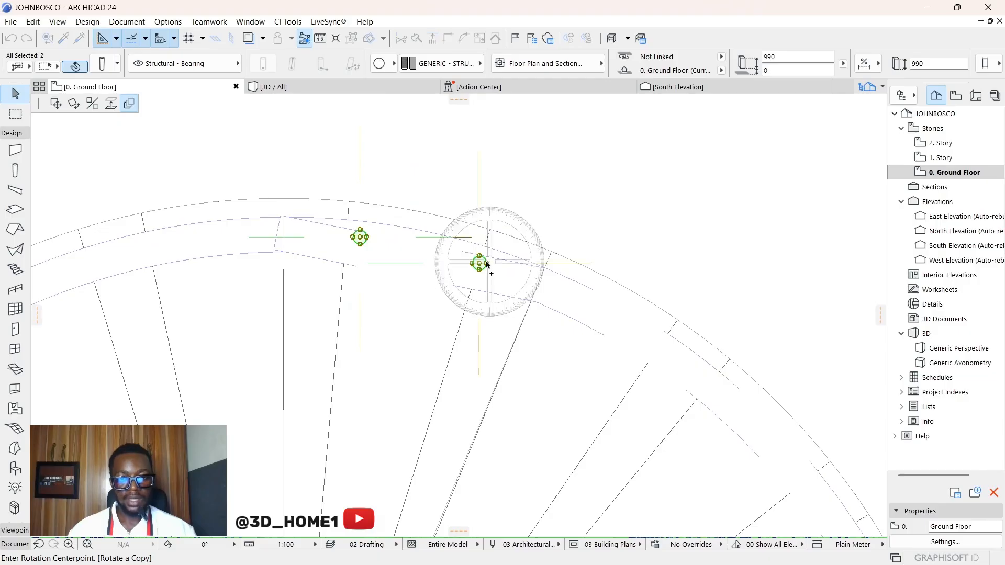
pyautogui.scroll(-3, 480, 269)
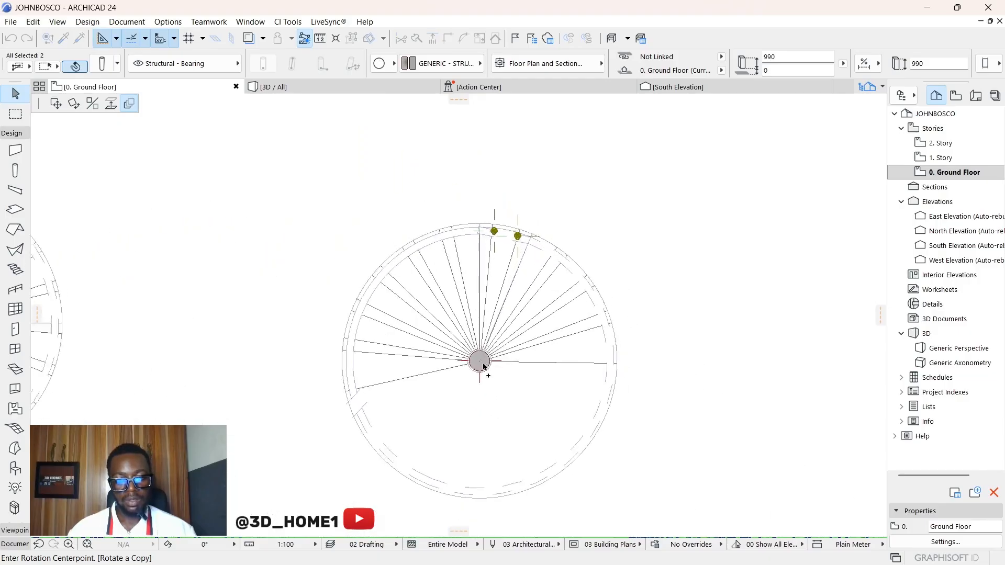
pyautogui.scroll(5, 483, 370)
pyautogui.click(457, 362)
pyautogui.scroll(-3, 457, 362)
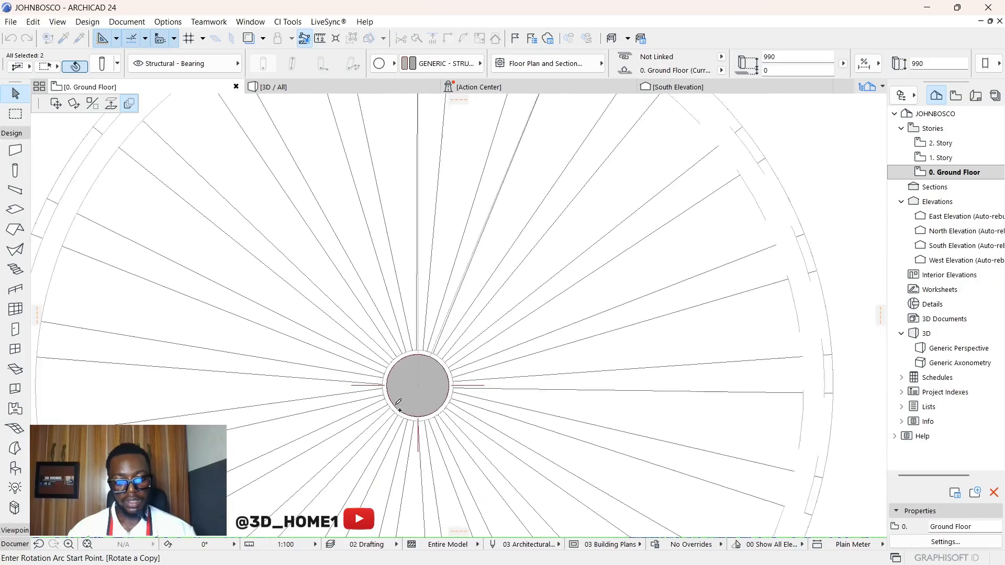
pyautogui.scroll(5, 473, 243)
pyautogui.scroll(2, 473, 245)
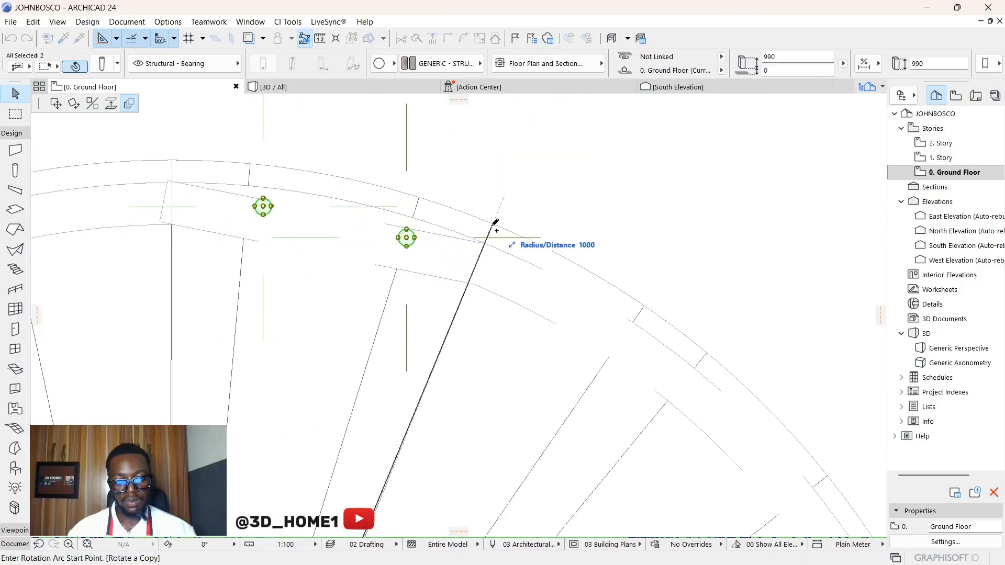
pyautogui.scroll(-5, 511, 220)
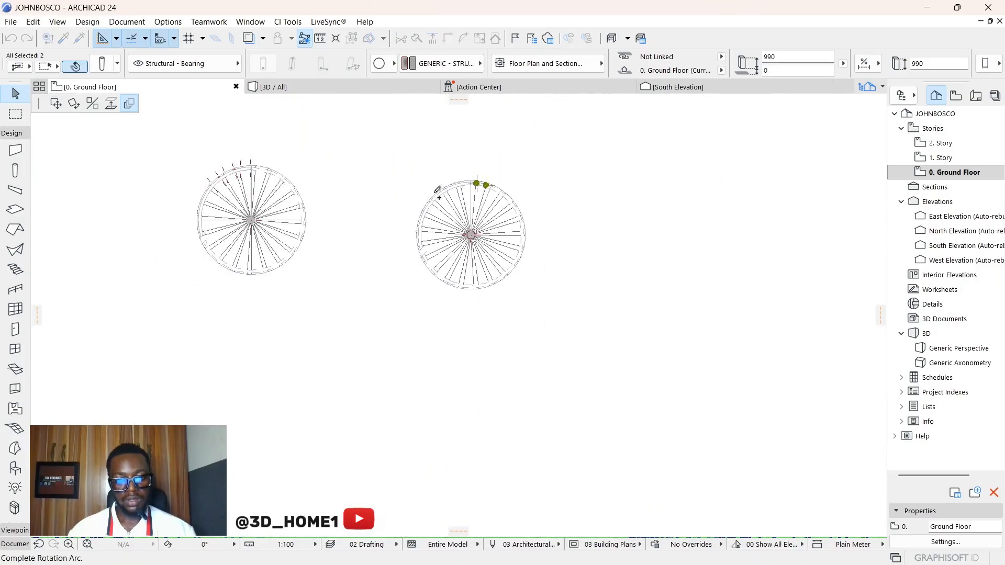
pyautogui.scroll(5, 449, 153)
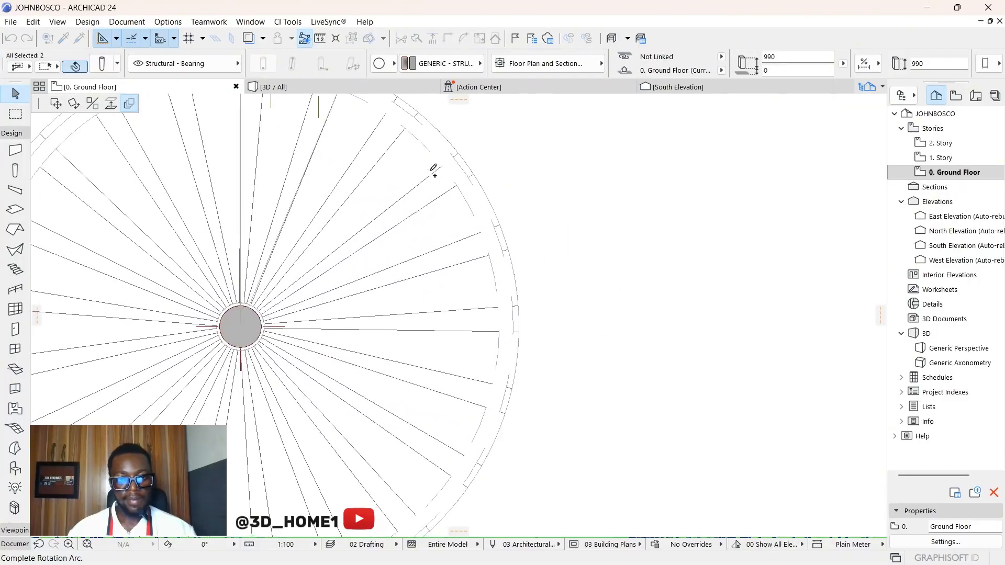
pyautogui.scroll(-3, 408, 164)
pyautogui.scroll(3, 408, 158)
pyautogui.scroll(1, 407, 158)
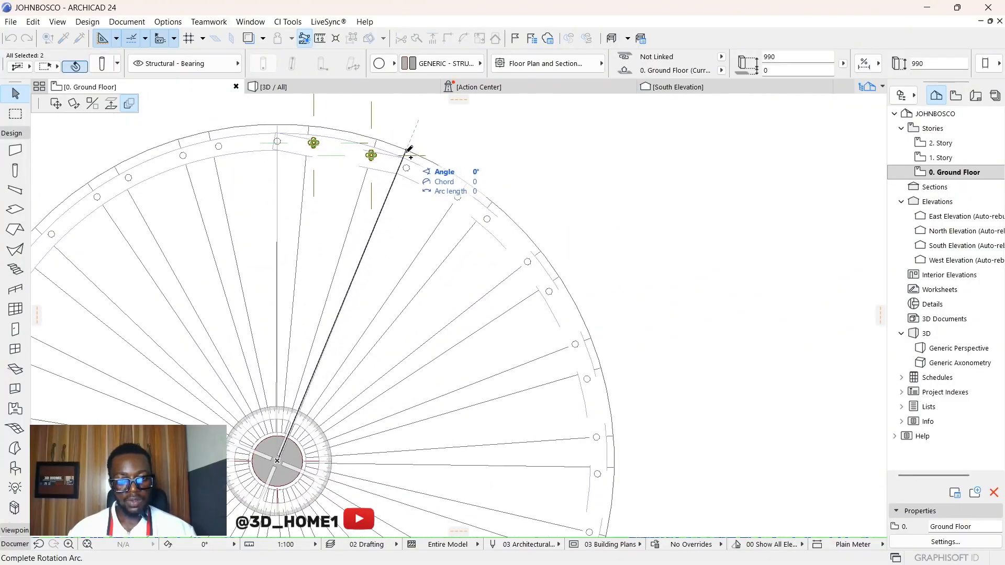
pyautogui.click(409, 152)
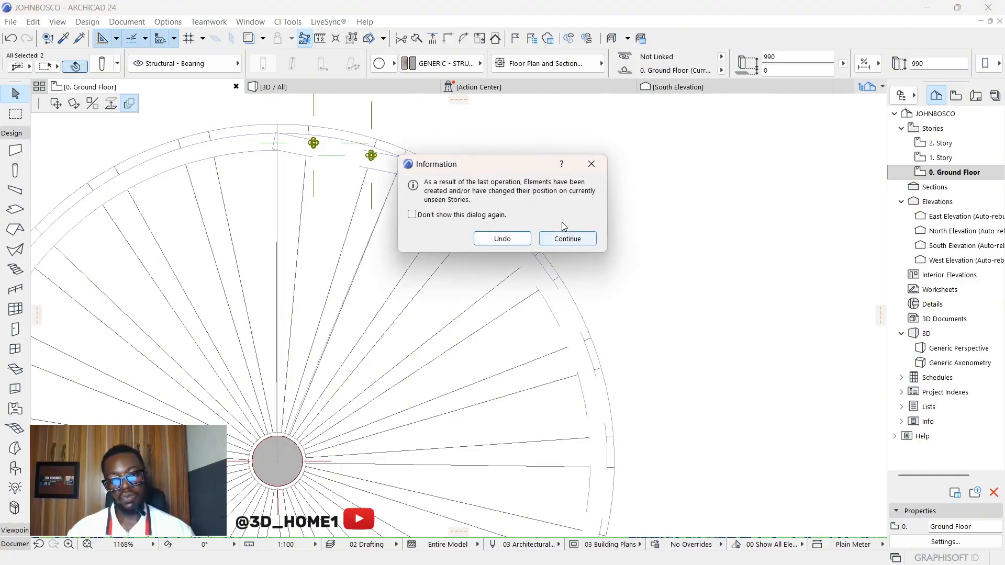
pyautogui.click(566, 238)
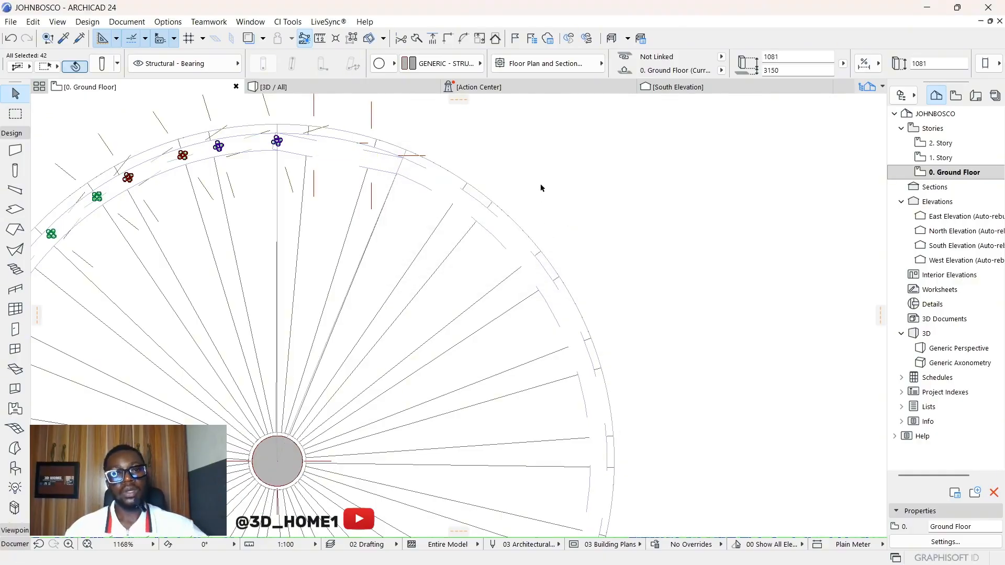
# Examine in the 3D view how the multiplied balusters meet the toprail, especially around its upper end.
pyautogui.scroll(-4, 526, 231)
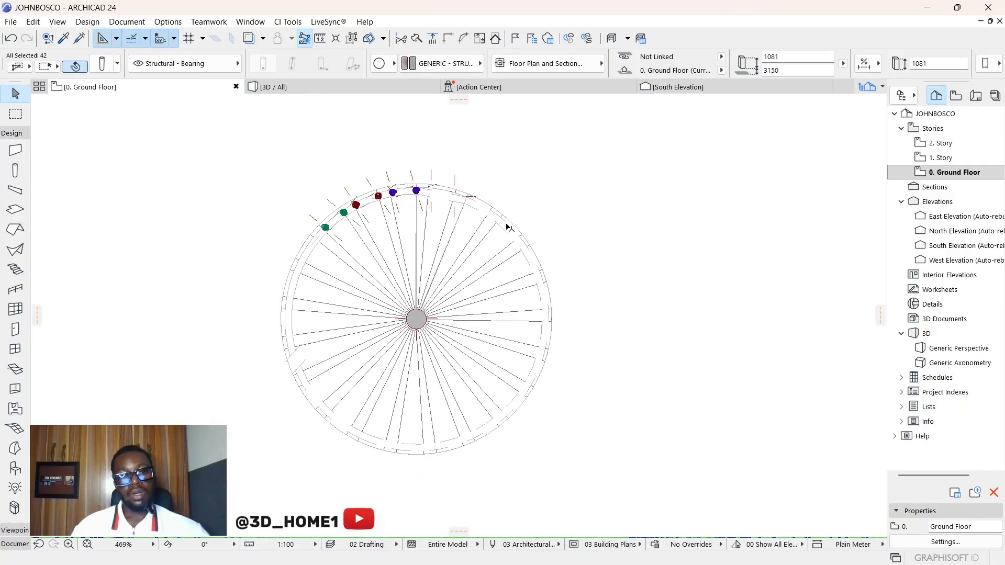
pyautogui.click(516, 233)
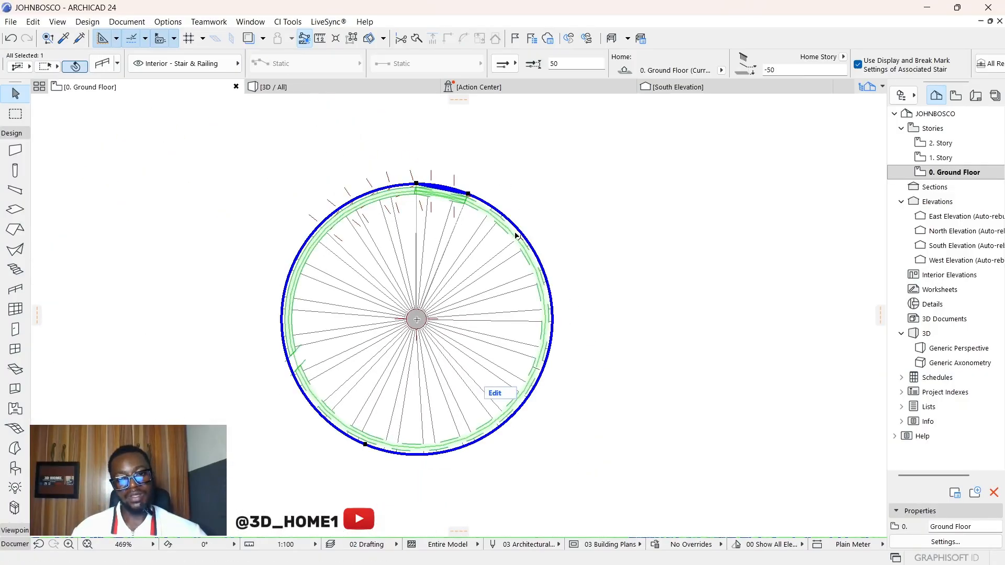
pyautogui.click(443, 144)
pyautogui.click(335, 88)
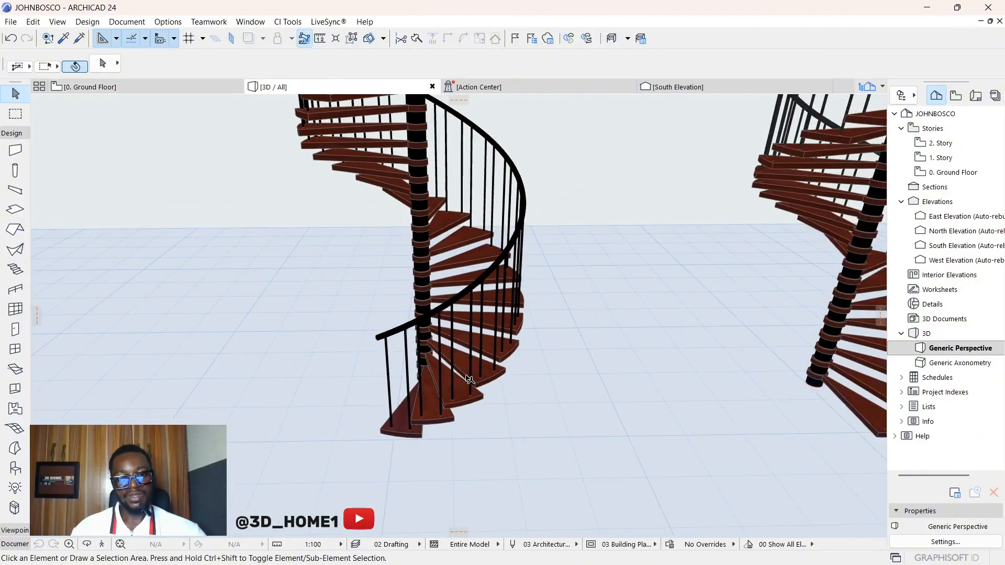
pyautogui.scroll(-5, 472, 377)
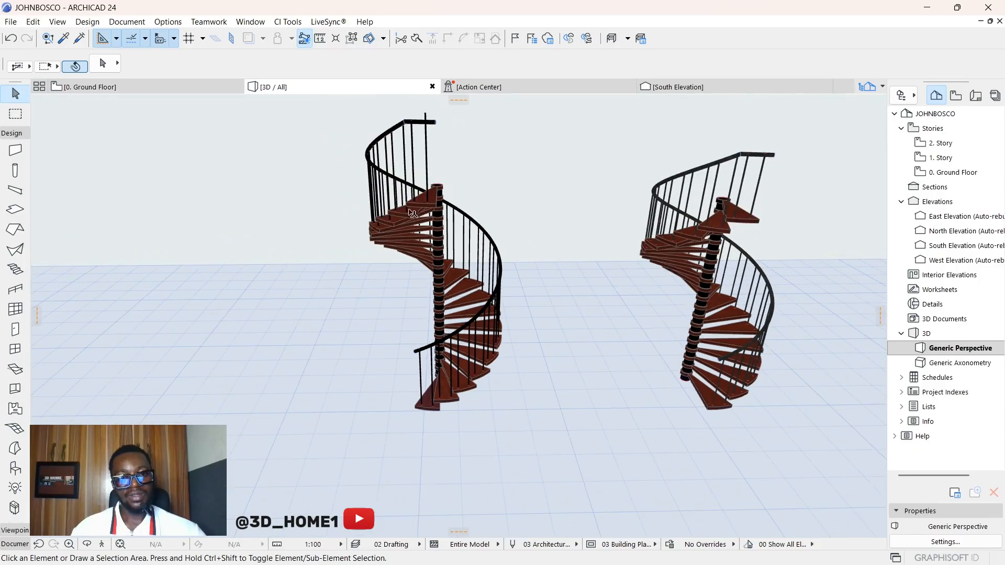
pyautogui.scroll(6, 373, 123)
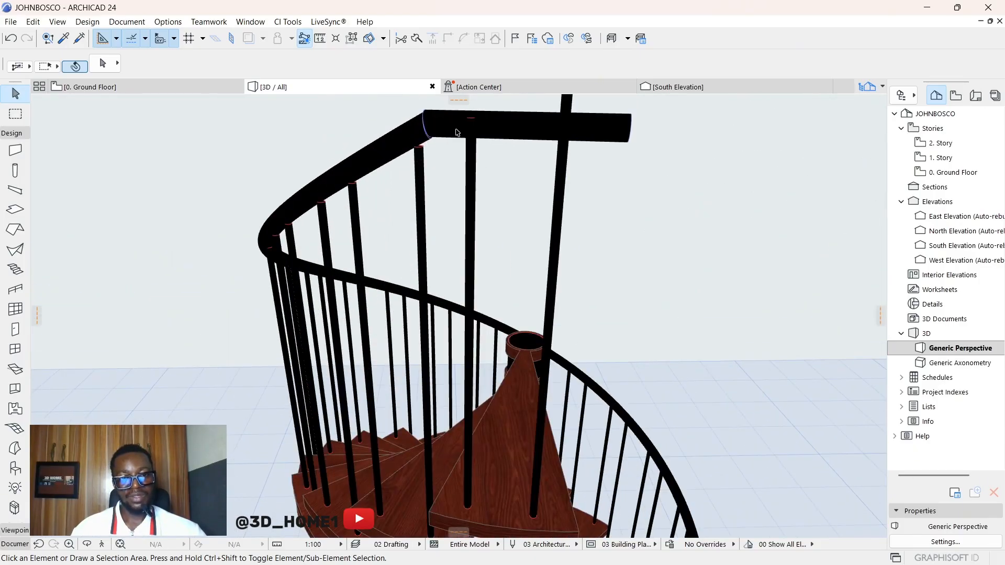
pyautogui.scroll(1, 349, 188)
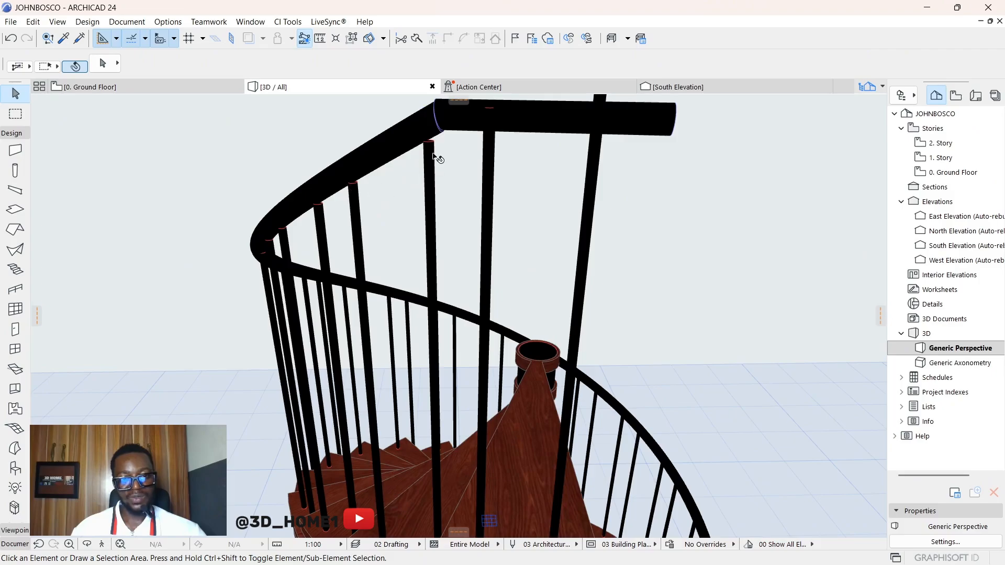
pyautogui.click(434, 156)
pyautogui.scroll(1, 433, 156)
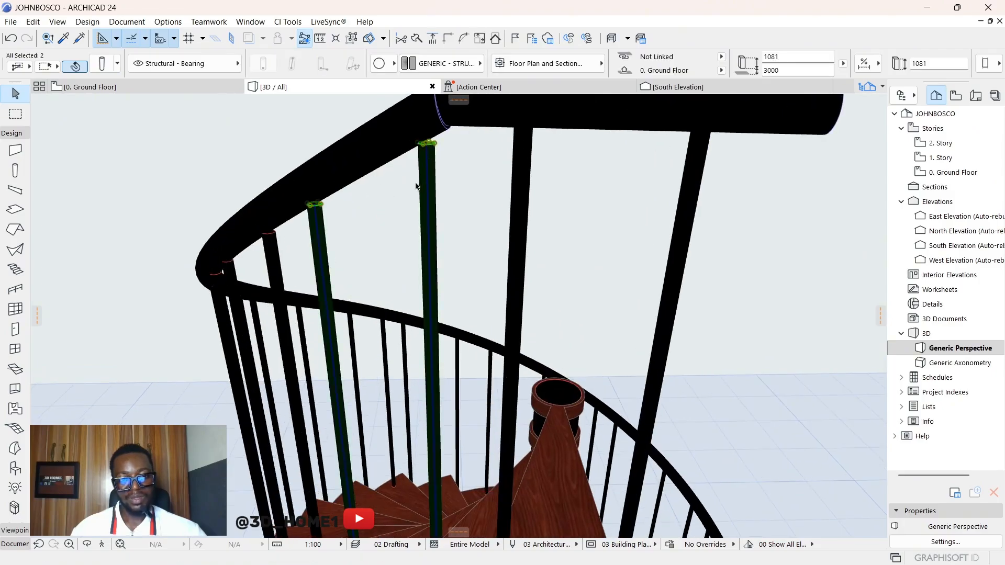
pyautogui.scroll(-7, 417, 186)
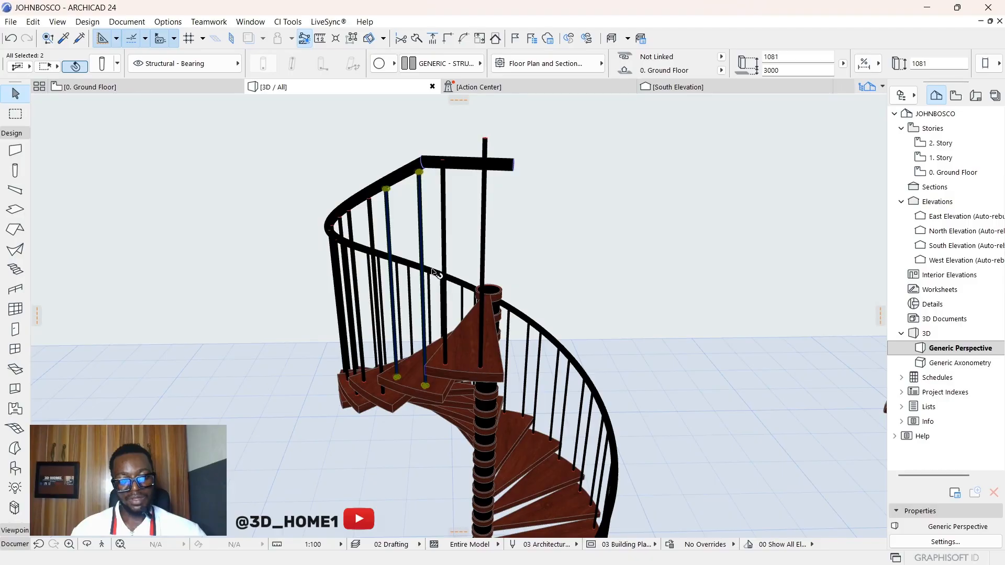
pyautogui.scroll(-3, 434, 271)
pyautogui.scroll(1, 465, 480)
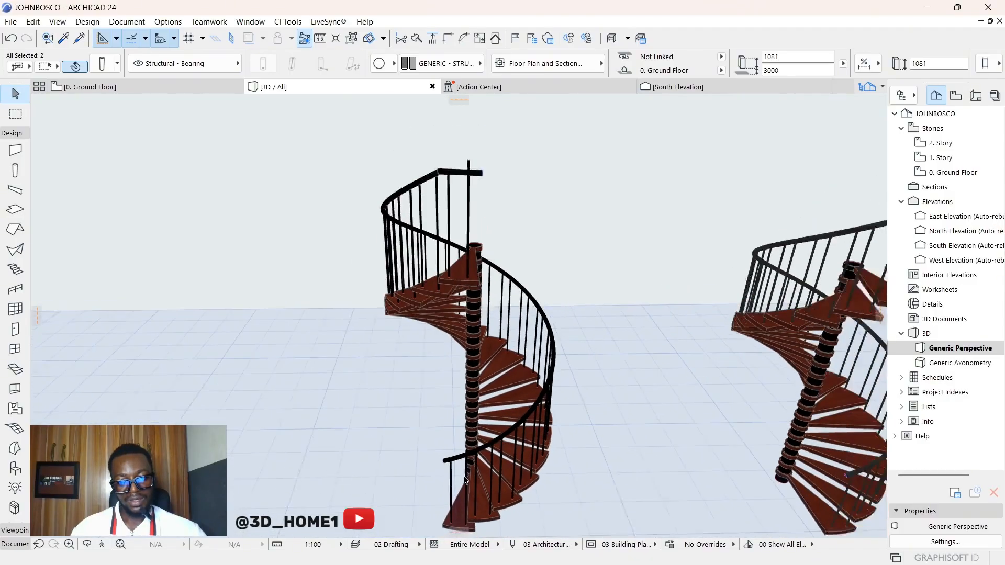
pyautogui.scroll(-1, 466, 480)
pyautogui.scroll(3, 478, 269)
pyautogui.scroll(2, 429, 198)
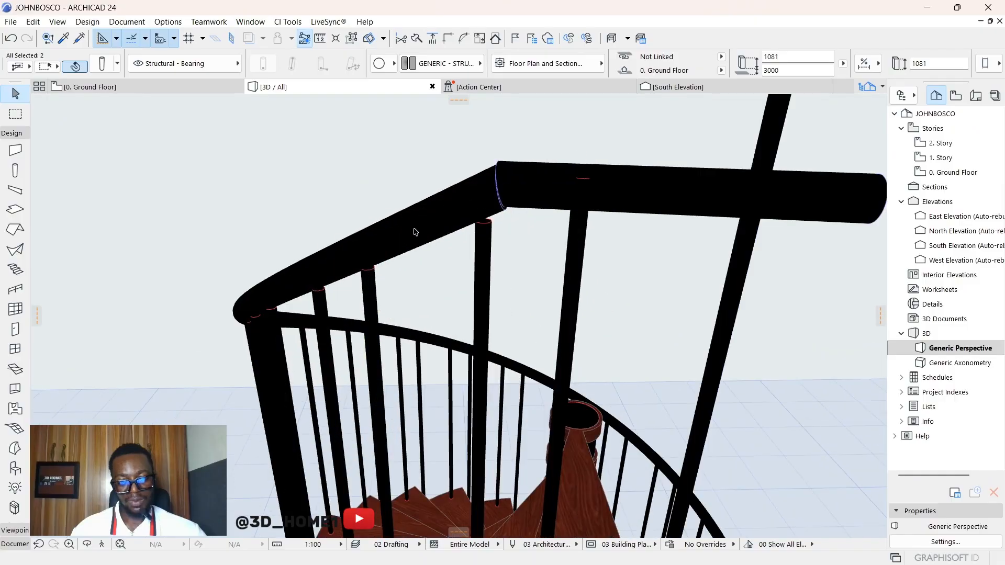
# Suspend grouping and stretch the baluster just below the toprail's upper bend up into the toprail.
pyautogui.click(485, 225)
pyautogui.click(487, 226)
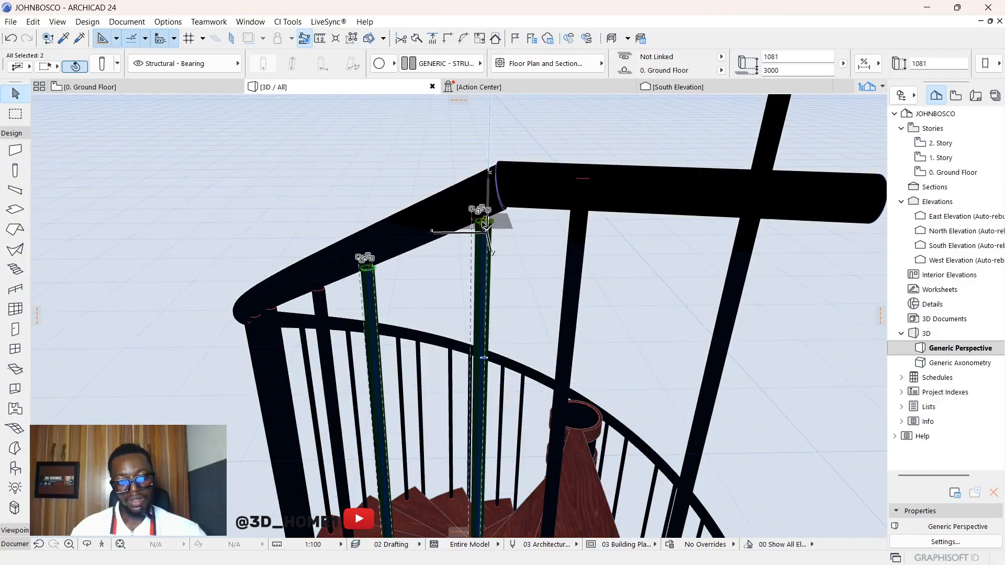
pyautogui.press('Escape')
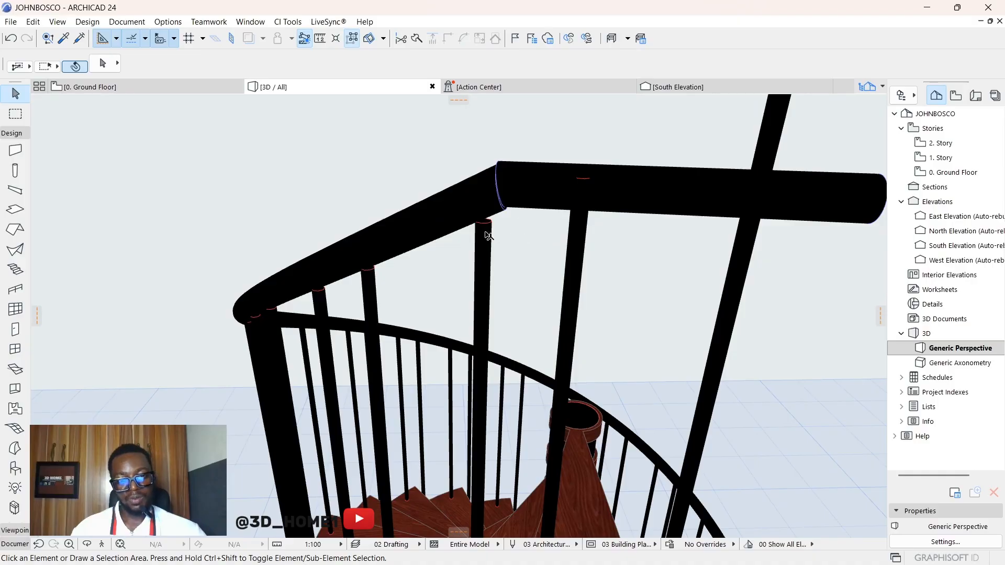
pyautogui.click(488, 235)
pyautogui.click(485, 221)
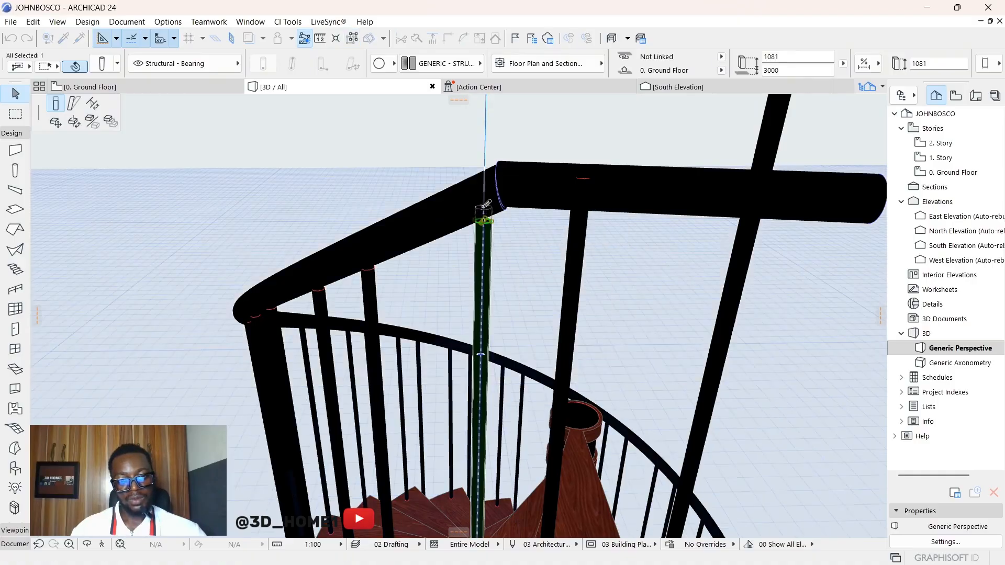
pyautogui.click(486, 204)
# Stretch the other baluster of the same tread, at base elevation 3000, into the toprail to a height of 1012.
pyautogui.click(373, 283)
pyautogui.click(368, 268)
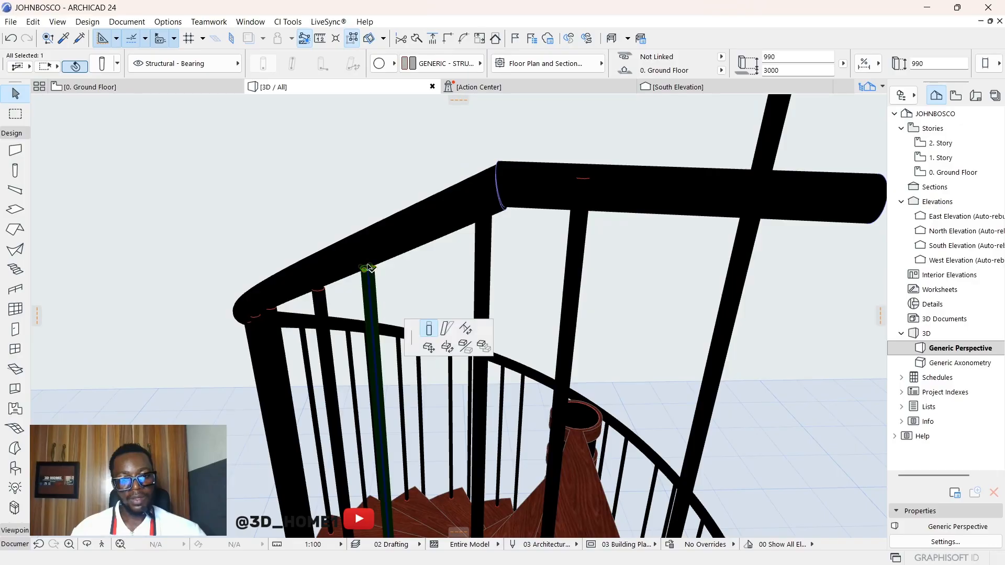
pyautogui.click(369, 250)
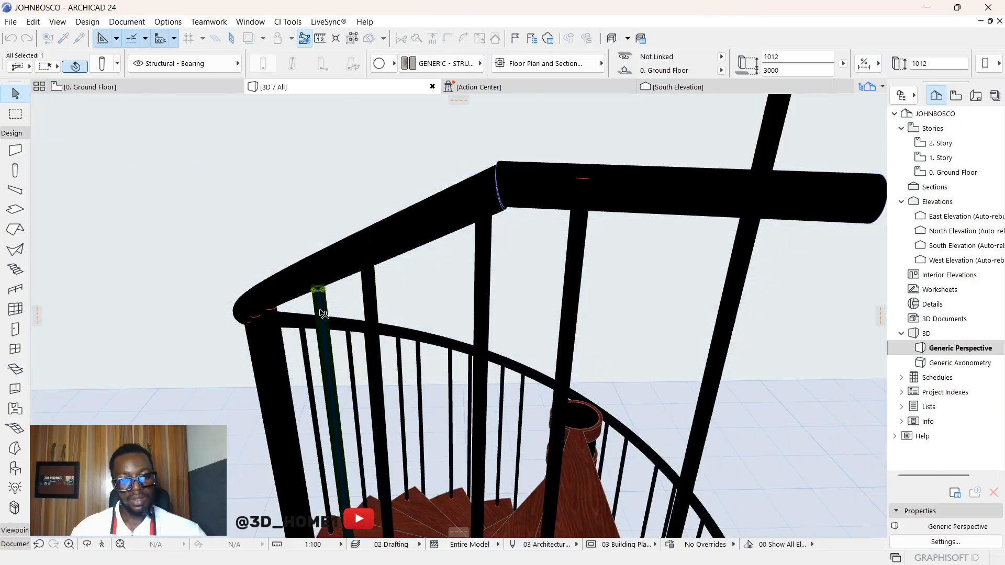
# Stretch both balusters of the tread at base elevation 2850 into the toprail, the second one to a height of 1015.
pyautogui.click(320, 288)
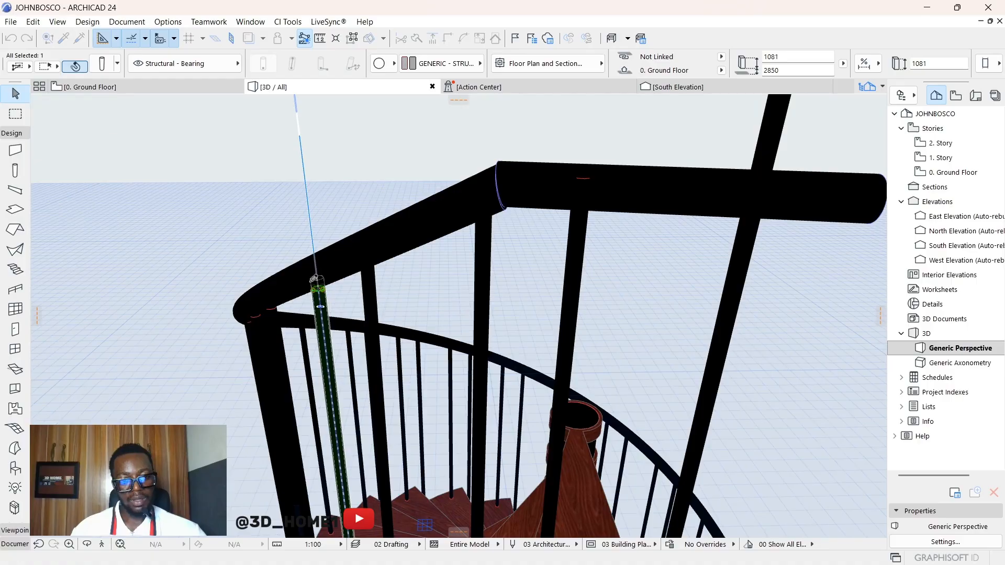
pyautogui.click(314, 278)
pyautogui.click(273, 329)
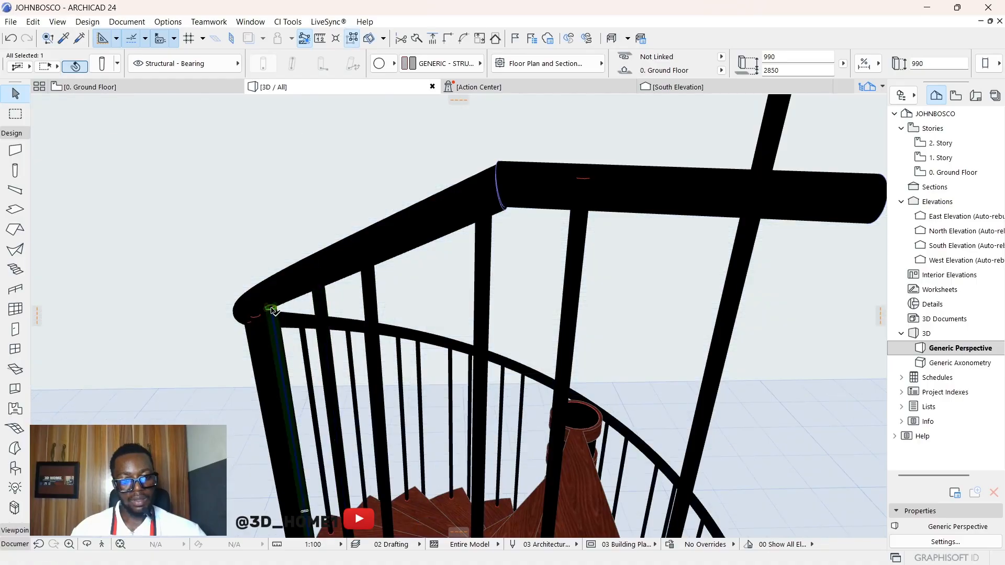
pyautogui.click(273, 310)
pyautogui.click(381, 280)
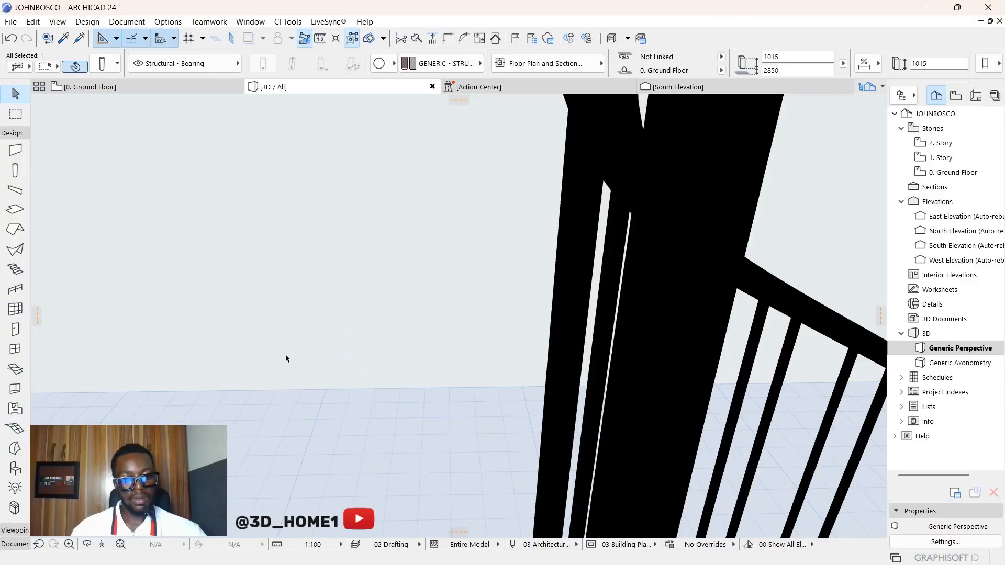
# Stretch the taller baluster of the tread at base elevation 2700 into the toprail to a height of 1094.
pyautogui.scroll(-5, 413, 385)
pyautogui.scroll(6, 491, 360)
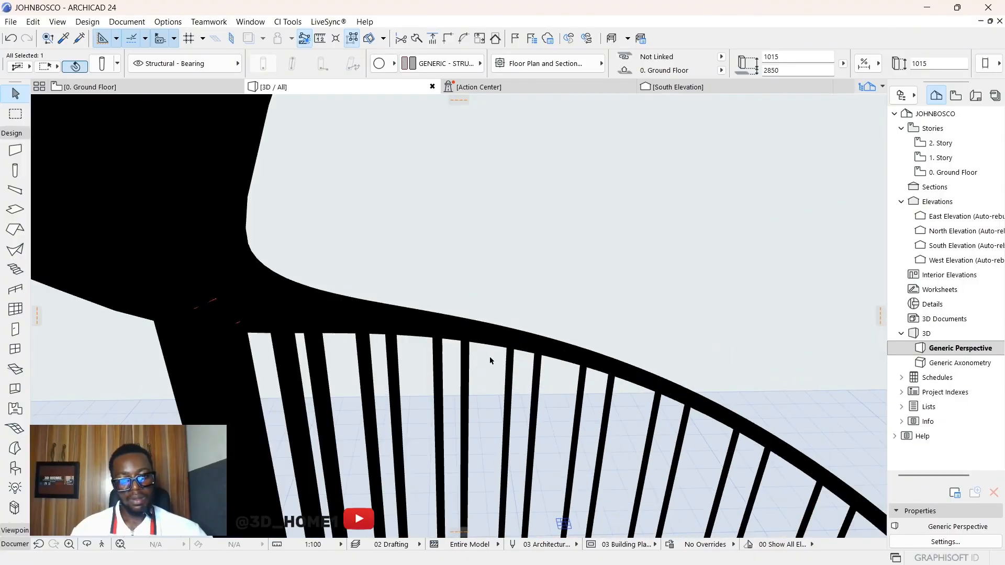
pyautogui.scroll(-3, 451, 363)
pyautogui.click(450, 361)
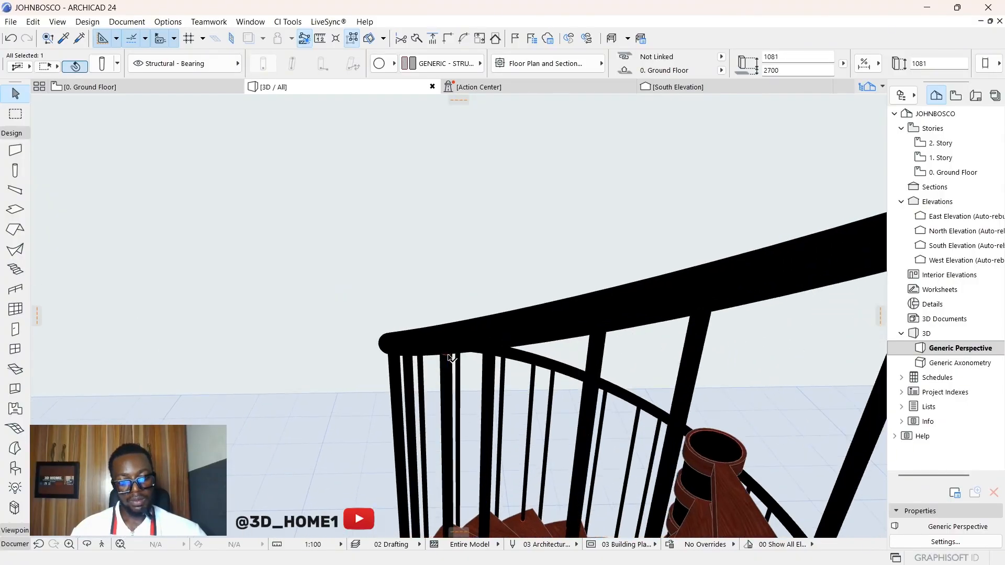
pyautogui.scroll(3, 451, 359)
pyautogui.click(449, 353)
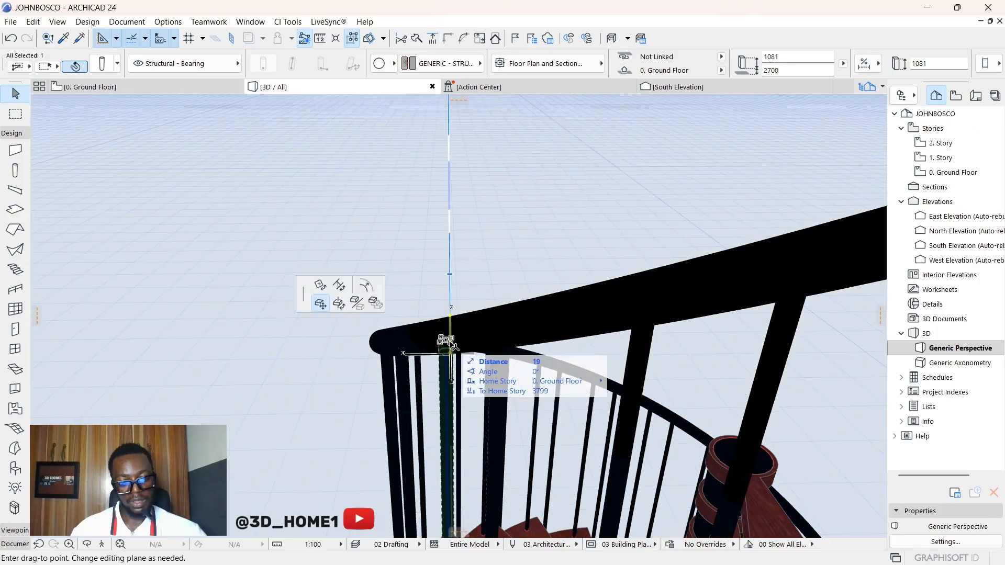
pyautogui.click(451, 354)
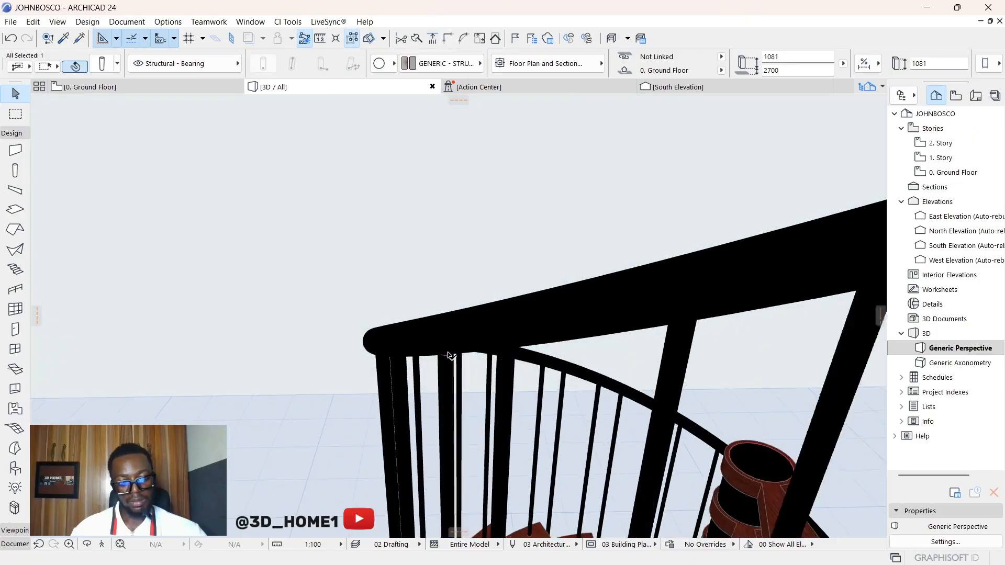
pyautogui.click(453, 358)
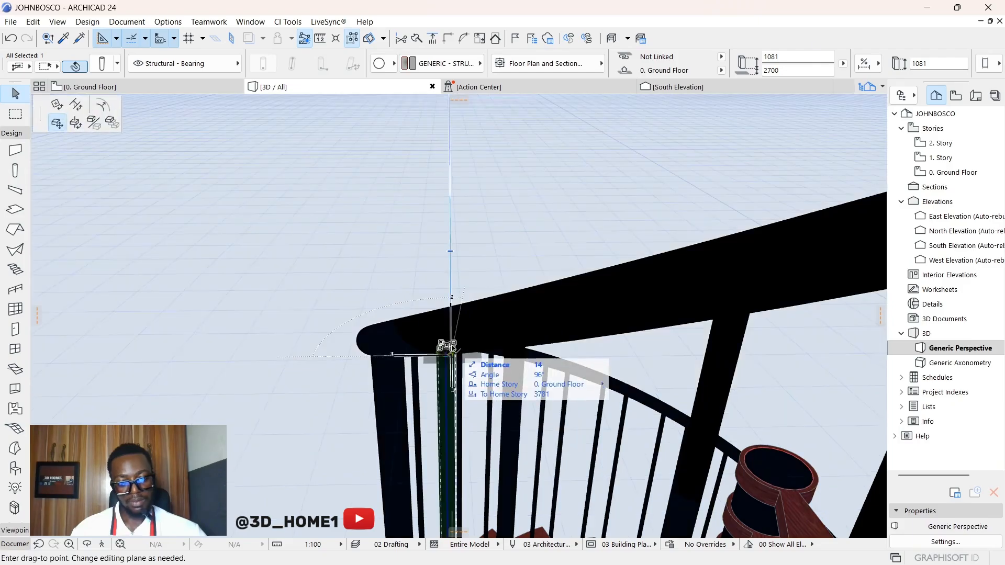
pyautogui.click(447, 353)
pyautogui.click(447, 354)
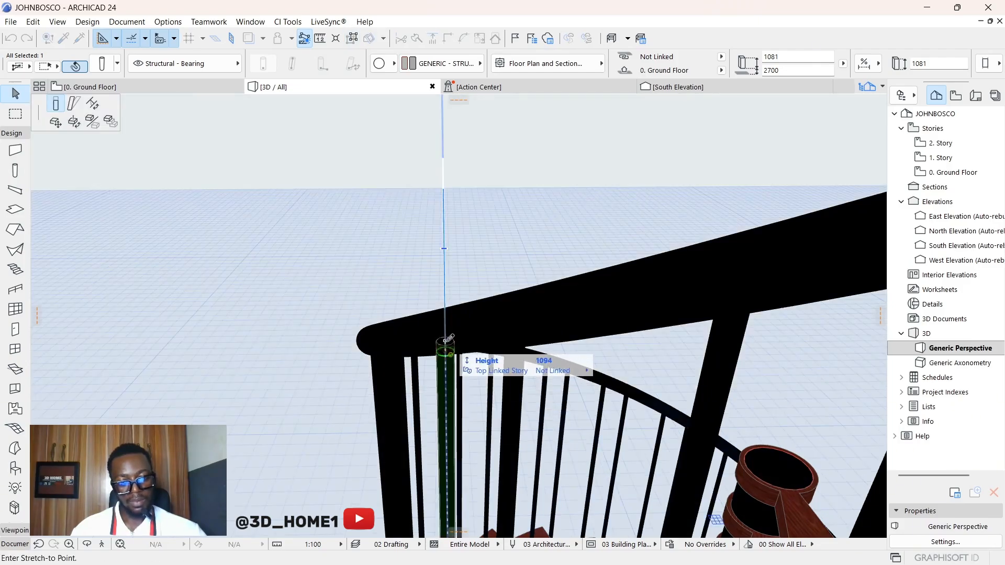
pyautogui.click(448, 348)
# Clear the selection and examine the railing from several angles for balusters that stop short of the toprail.
pyautogui.scroll(-5, 349, 306)
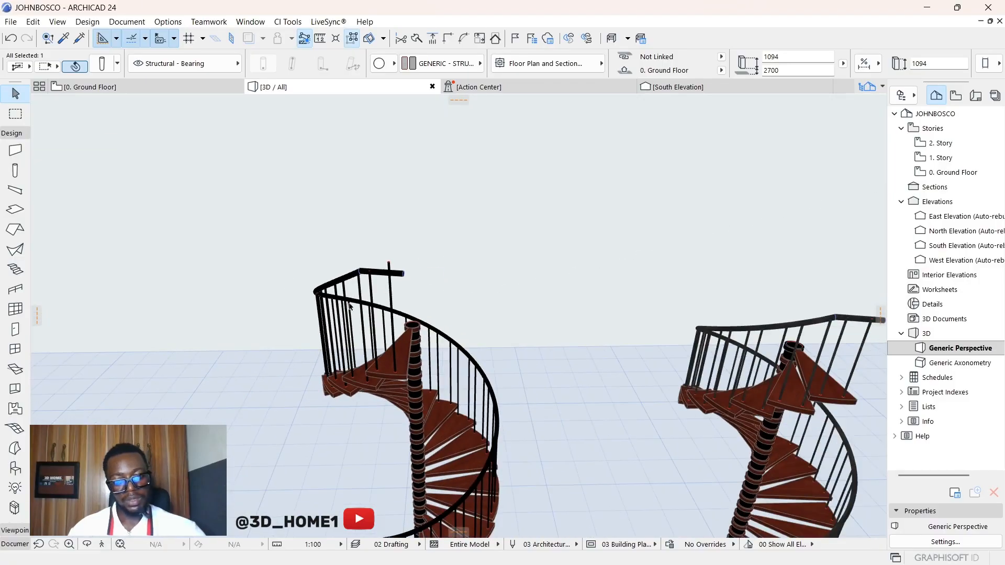
pyautogui.click(443, 283)
pyautogui.scroll(-3, 454, 340)
pyautogui.scroll(3, 431, 425)
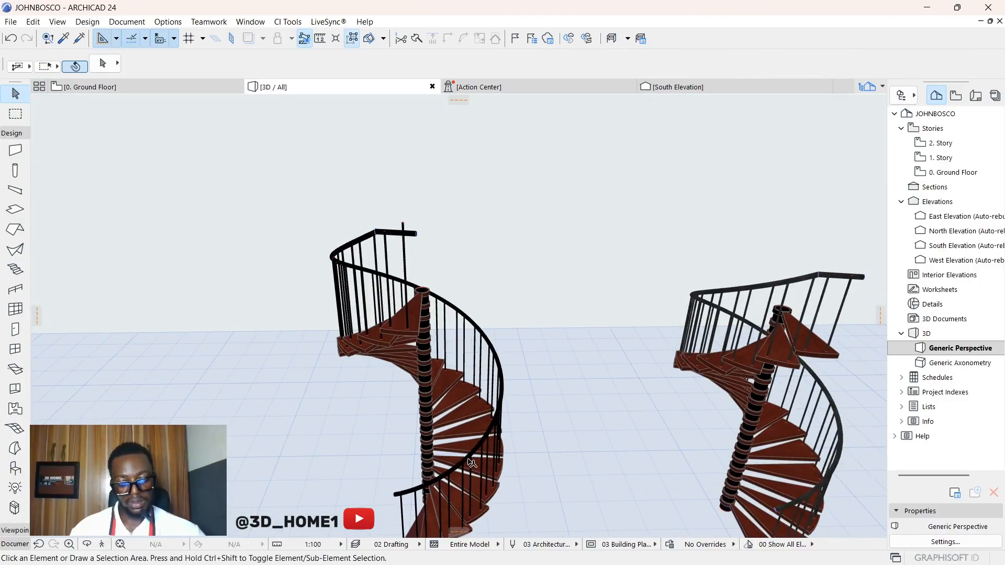
pyautogui.scroll(6, 423, 303)
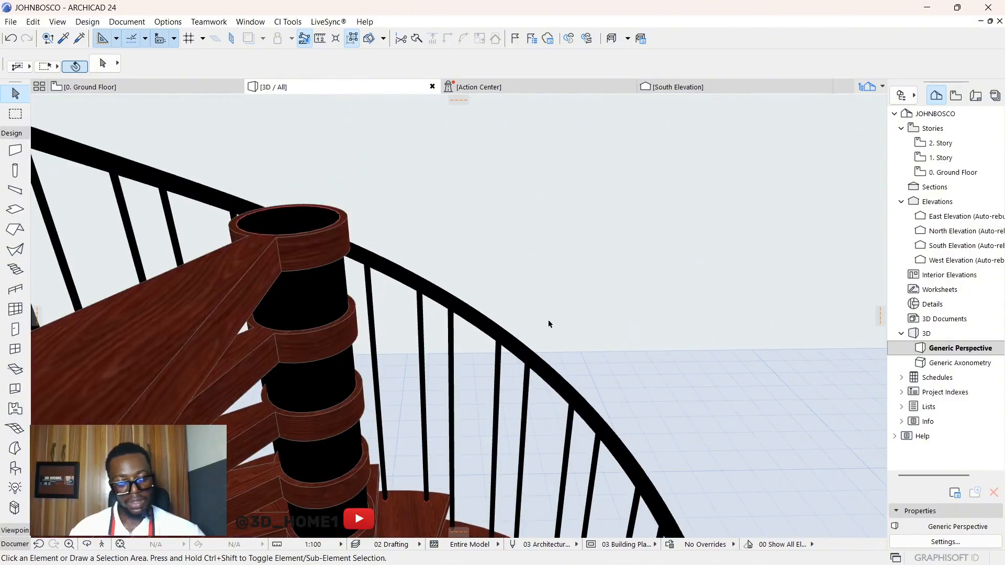
pyautogui.scroll(-5, 549, 324)
pyautogui.scroll(10, 313, 238)
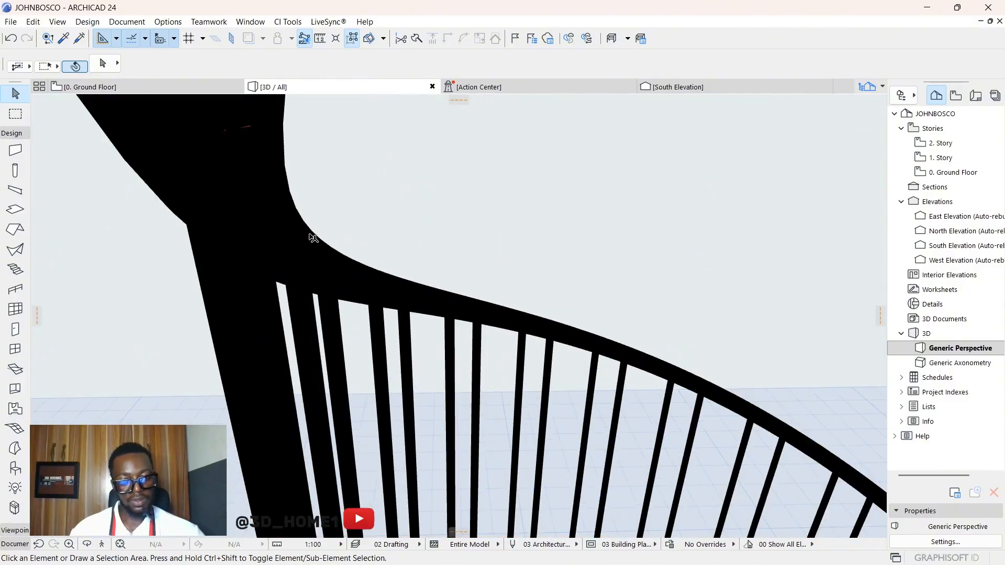
pyautogui.keyDown('shift'); pyautogui.moveTo(313, 238); pyautogui.dragTo(442, 308, button='middle'); pyautogui.keyUp('shift')
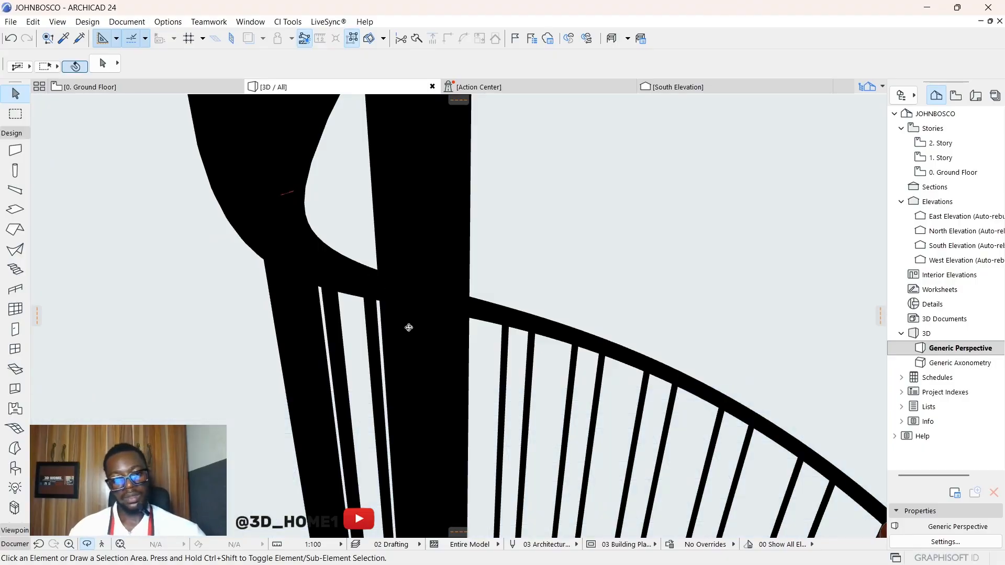
pyautogui.scroll(-5, 409, 327)
pyautogui.keyDown('shift'); pyautogui.moveTo(284, 342); pyautogui.dragTo(474, 392, button='middle'); pyautogui.keyUp('shift')
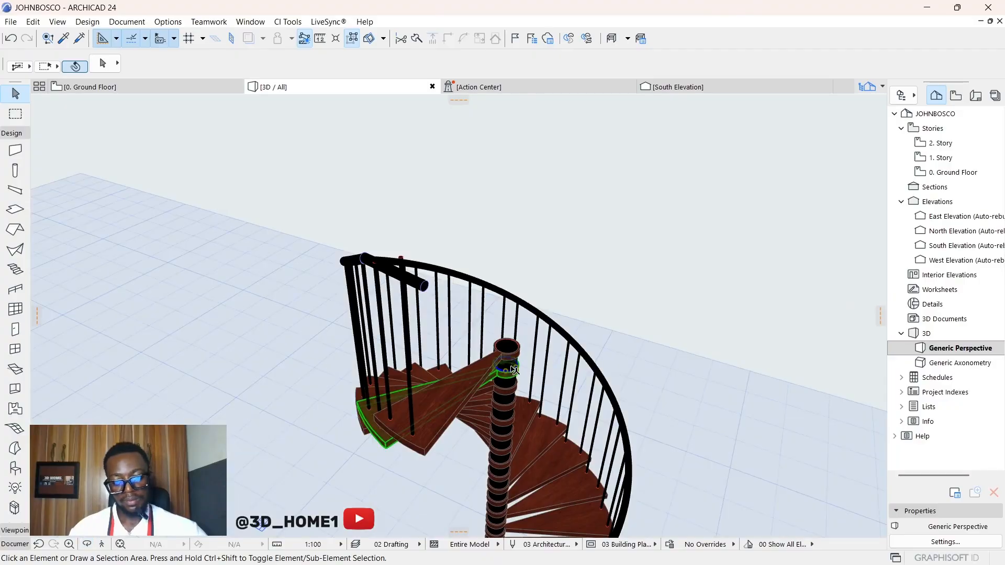
# Stretch the shorter baluster of the tread at base elevation 2700 into the toprail to a height of 1004.
pyautogui.click(515, 369)
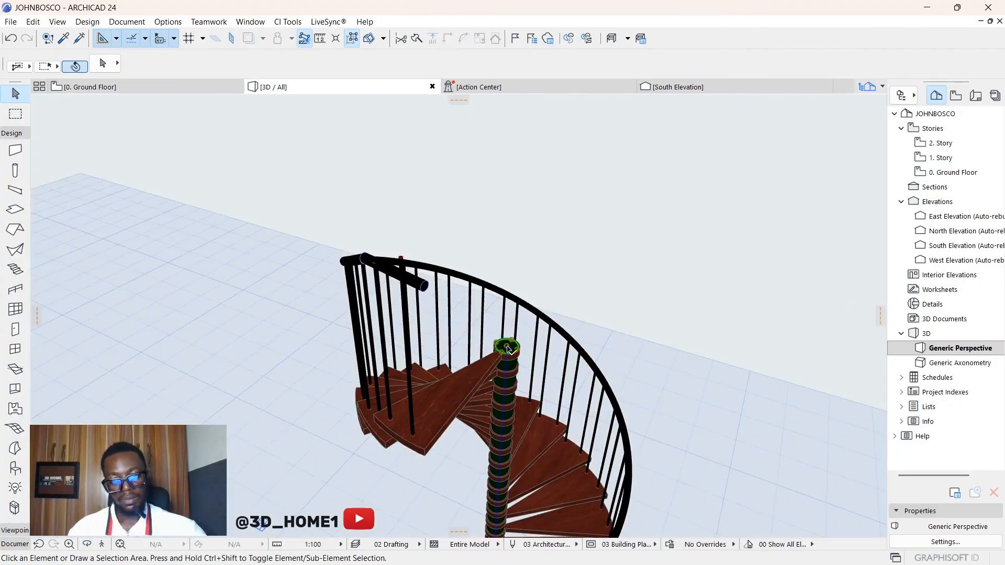
pyautogui.click(511, 346)
pyautogui.keyDown('shift'); pyautogui.moveTo(512, 345); pyautogui.dragTo(413, 231, button='middle'); pyautogui.keyUp('shift')
pyautogui.scroll(5, 418, 228)
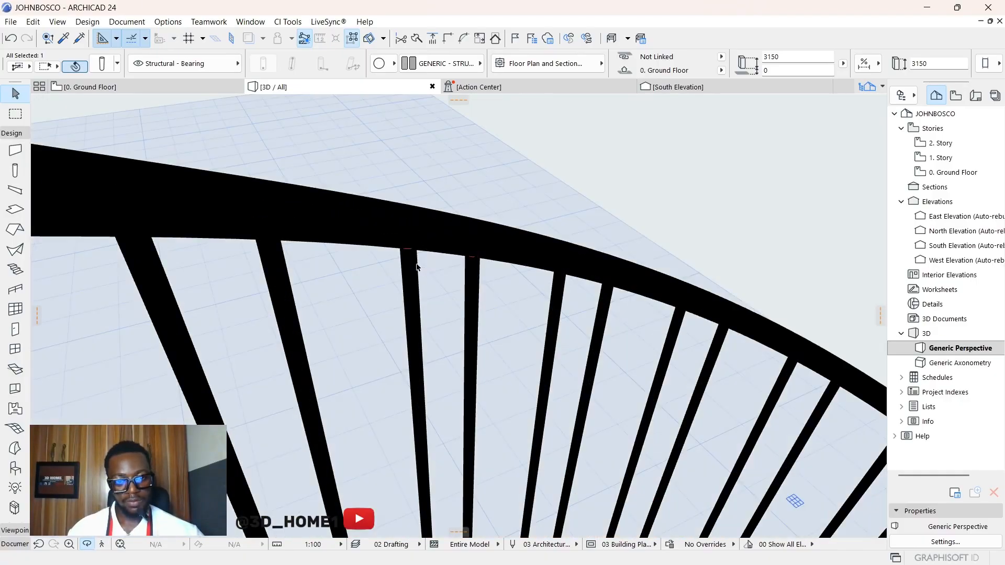
pyautogui.click(417, 266)
pyautogui.click(409, 246)
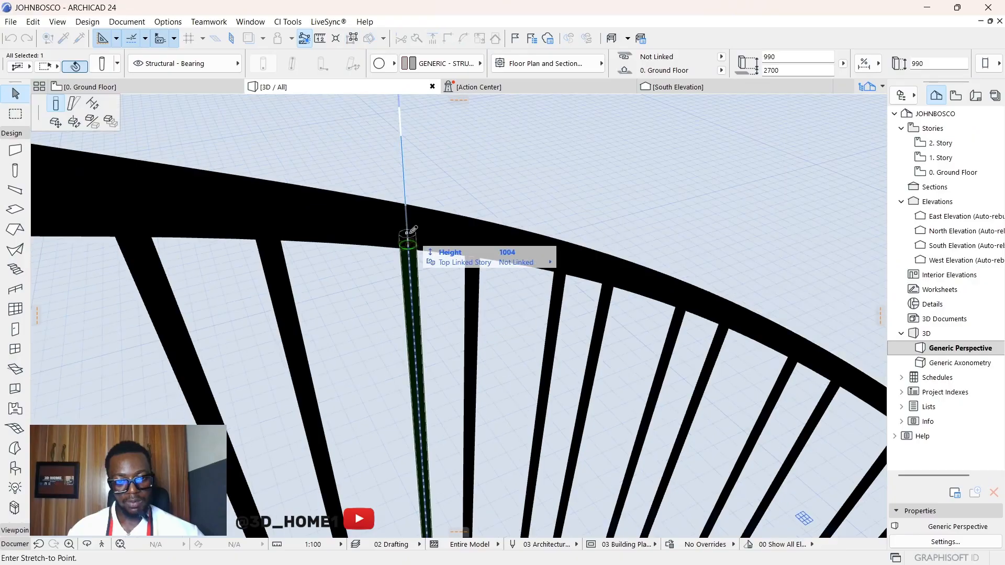
pyautogui.click(408, 233)
# Stretch the adjacent taller baluster at base elevation 2550 slightly higher into the toprail.
pyautogui.click(476, 278)
pyautogui.click(473, 255)
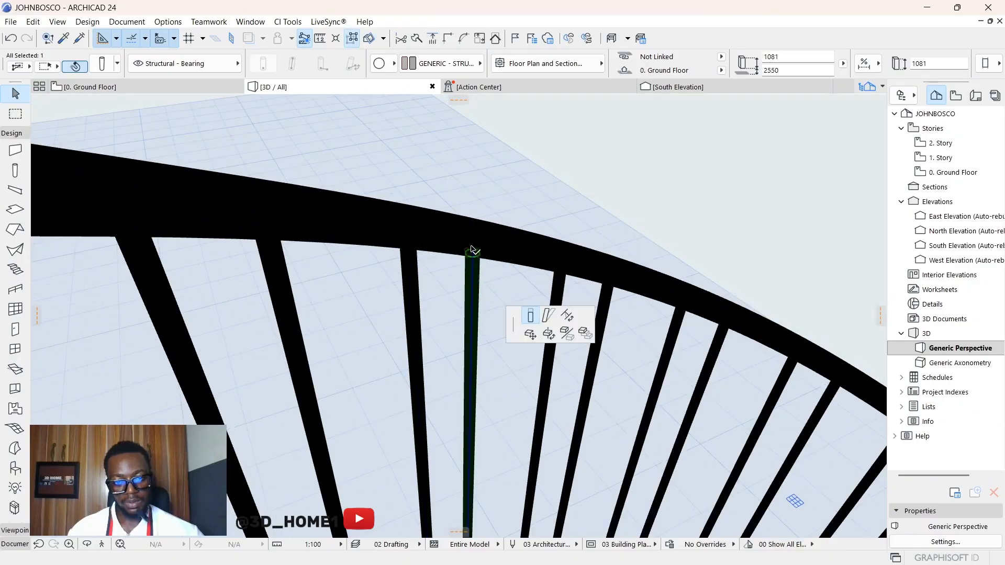
pyautogui.click(530, 313)
pyautogui.click(481, 246)
pyautogui.scroll(-5, 482, 207)
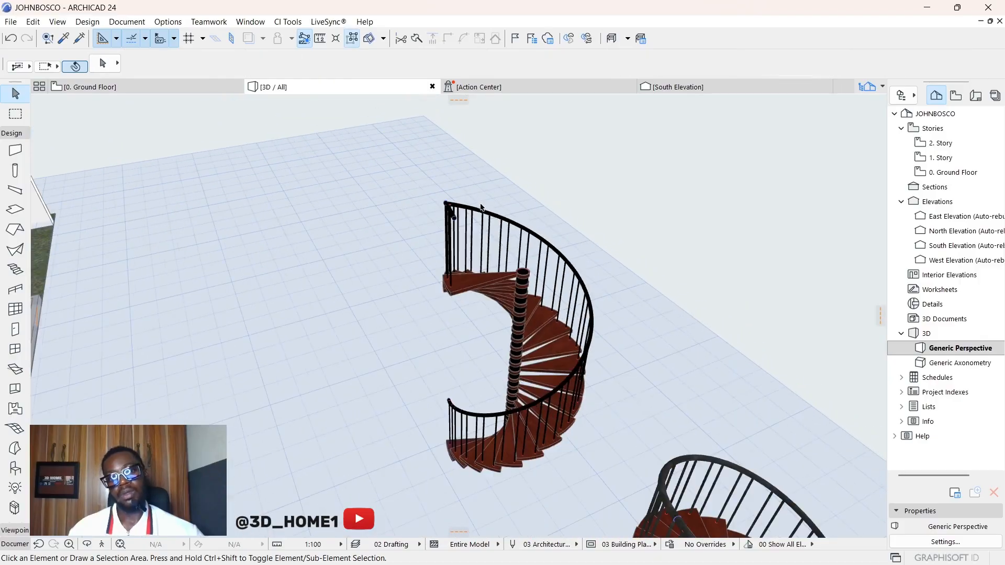
# Compare the new spiral staircase railing with the reference staircase from several angles, down to the upper end of the toprail.
pyautogui.scroll(-3, 504, 260)
pyautogui.keyDown('shift'); pyautogui.moveTo(503, 260); pyautogui.dragTo(600, 415, button='middle'); pyautogui.keyUp('shift')
pyautogui.scroll(5, 323, 131)
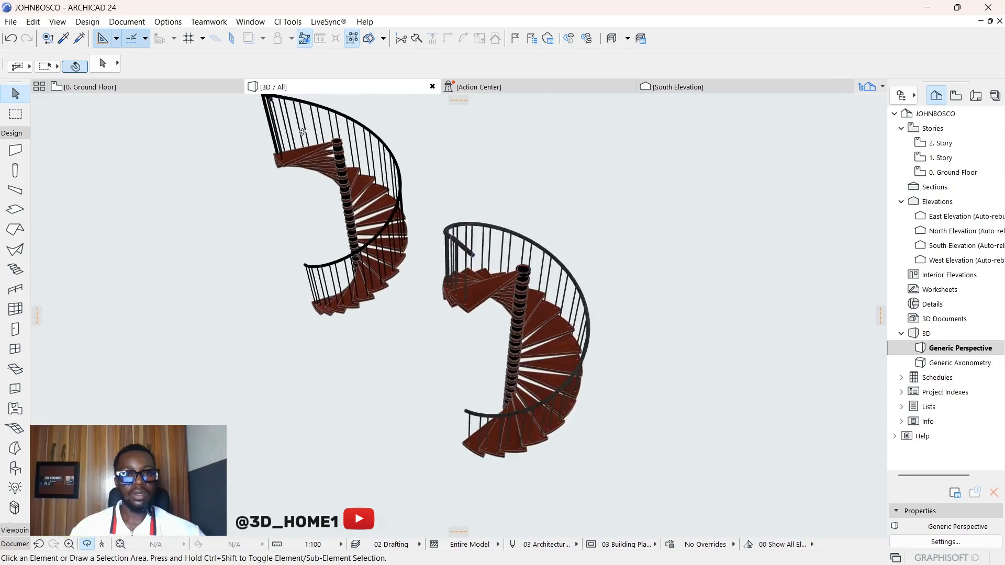
pyautogui.scroll(-2, 557, 287)
pyautogui.keyDown('shift'); pyautogui.moveTo(558, 287); pyautogui.dragTo(372, 171, button='middle'); pyautogui.keyUp('shift')
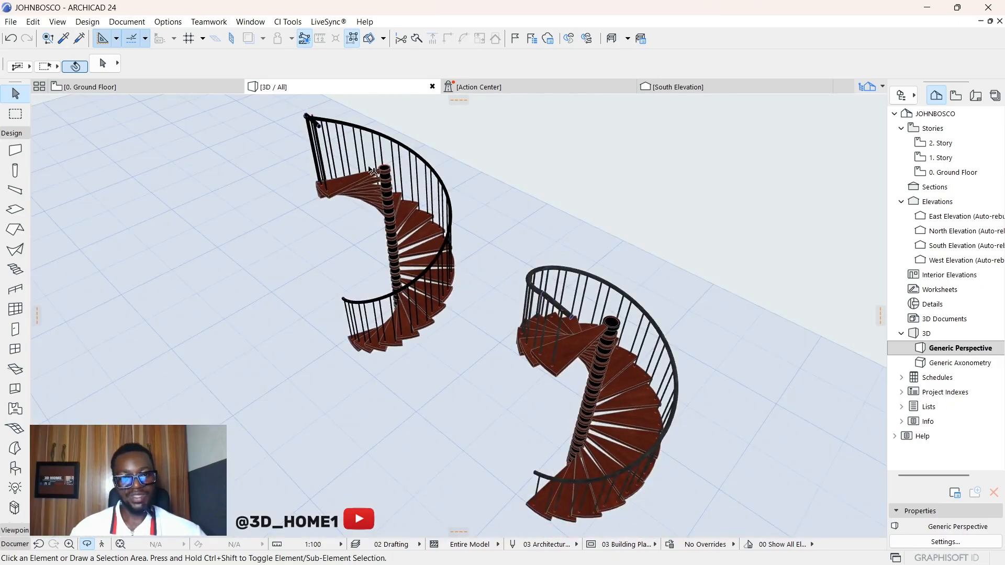
pyautogui.scroll(2, 346, 136)
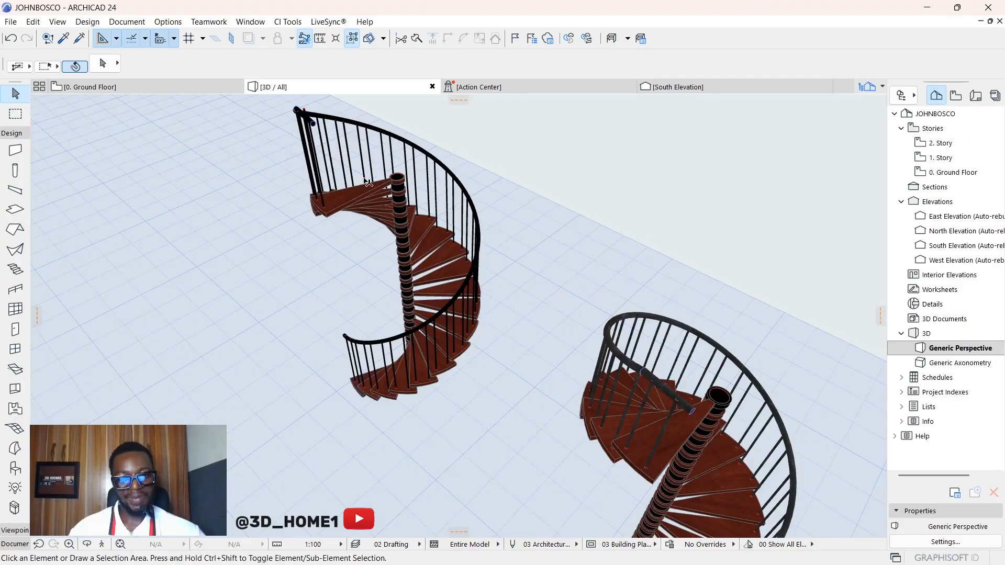
pyautogui.scroll(2, 369, 182)
pyautogui.scroll(-2, 368, 201)
pyautogui.scroll(3, 325, 136)
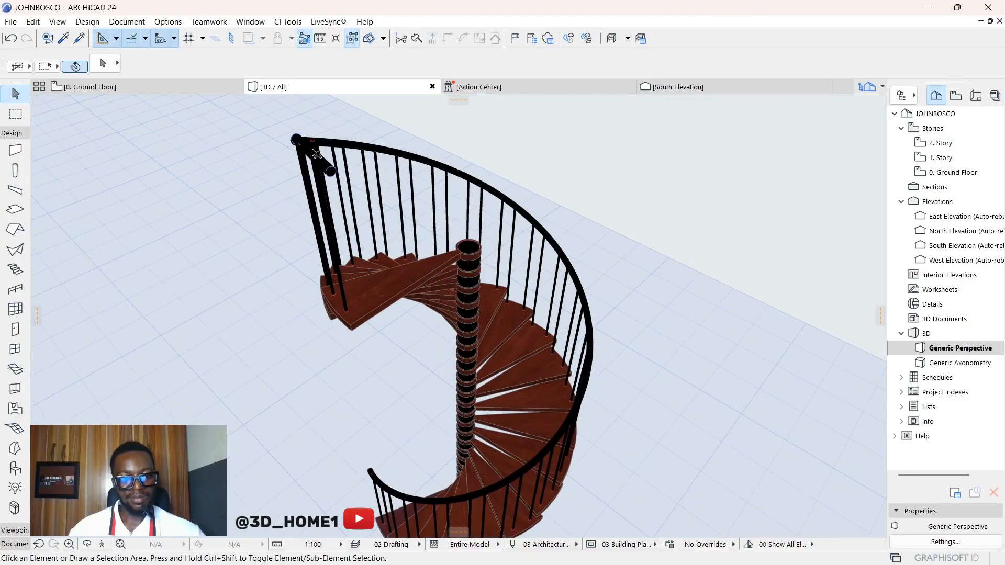
# Shorten the baluster that sticks out above the toprail on the topmost tread at base elevation 3150 to a height of 998.
pyautogui.click(477, 246)
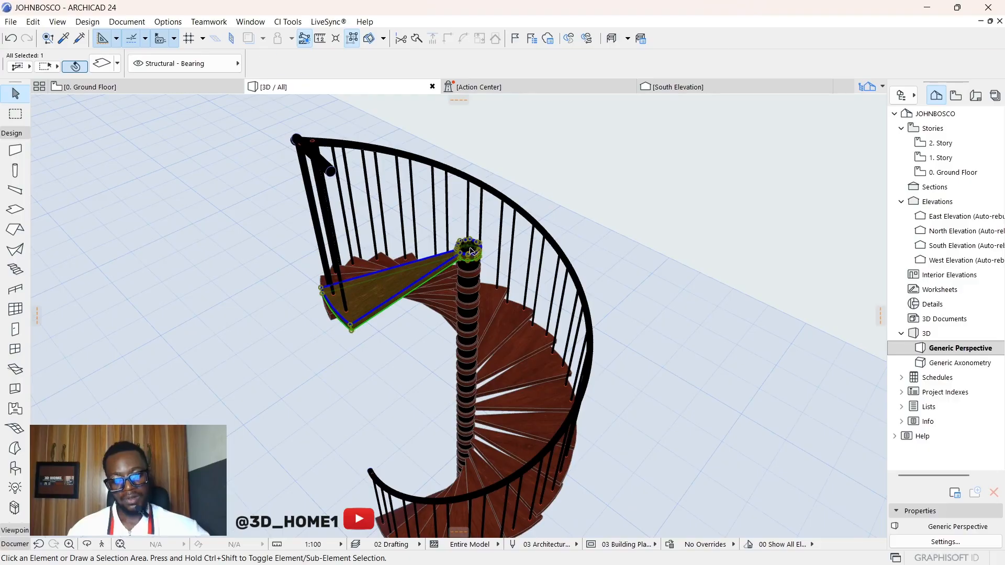
pyautogui.press('Escape')
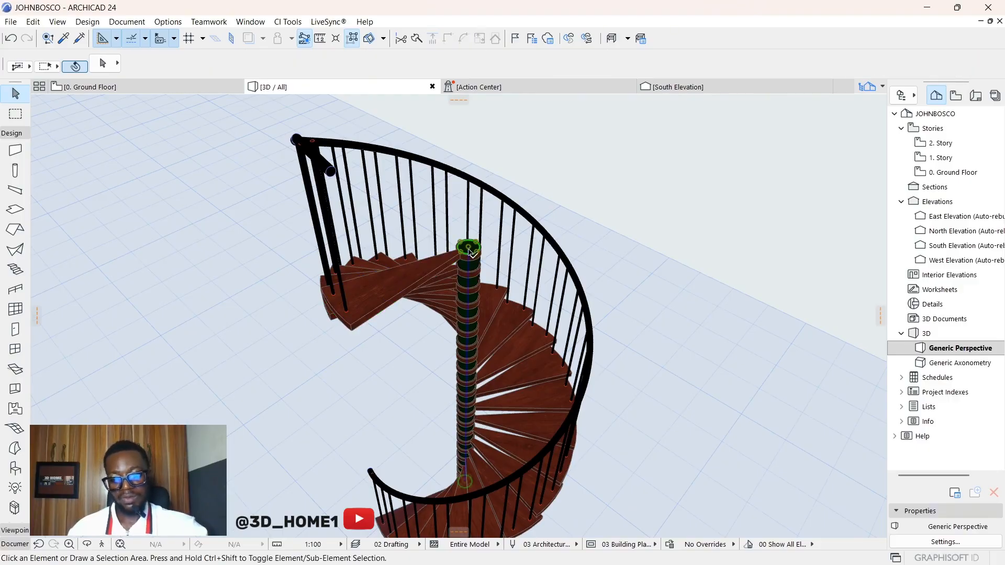
pyautogui.click(470, 252)
pyautogui.keyDown('shift'); pyautogui.moveTo(469, 255); pyautogui.dragTo(442, 168, button='middle'); pyautogui.keyUp('shift')
pyautogui.scroll(5, 442, 168)
pyautogui.scroll(-6, 390, 193)
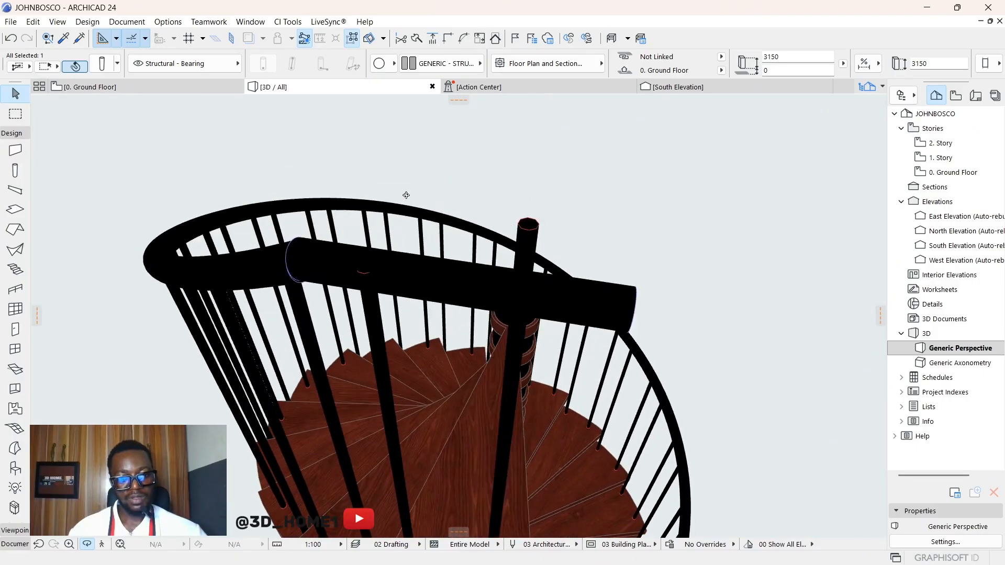
pyautogui.scroll(4, 408, 225)
pyautogui.keyDown('shift'); pyautogui.moveTo(407, 225); pyautogui.dragTo(384, 340, button='middle'); pyautogui.keyUp('shift')
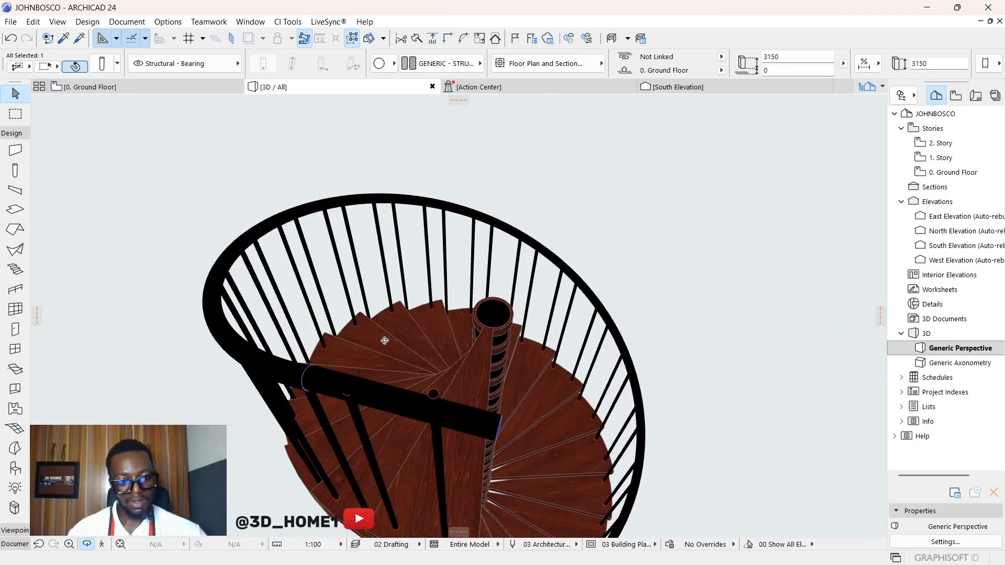
pyautogui.keyDown('shift'); pyautogui.moveTo(389, 399); pyautogui.dragTo(309, 424, button='middle'); pyautogui.keyUp('shift')
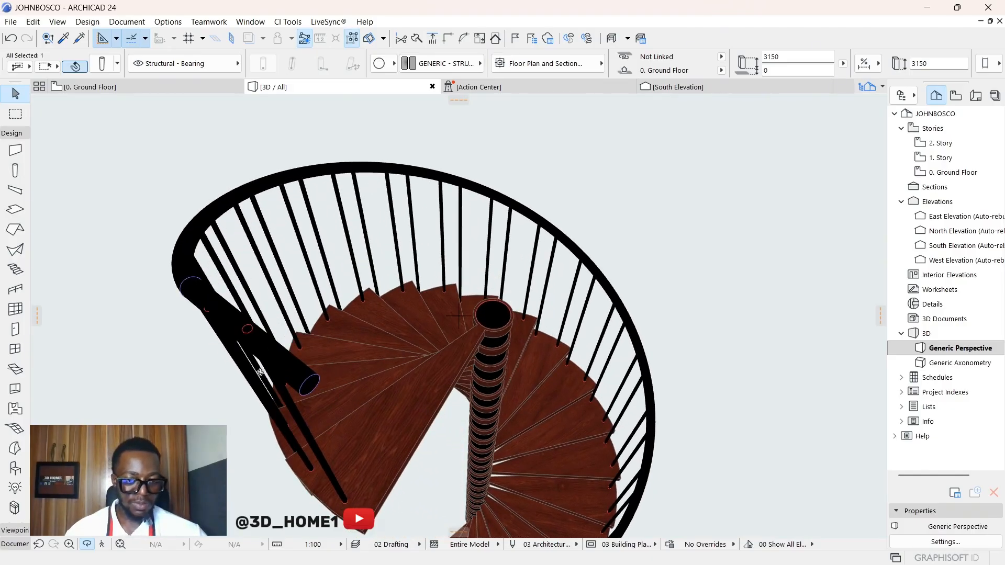
pyautogui.keyDown('shift'); pyautogui.moveTo(260, 373); pyautogui.dragTo(278, 352, button='middle'); pyautogui.keyUp('shift')
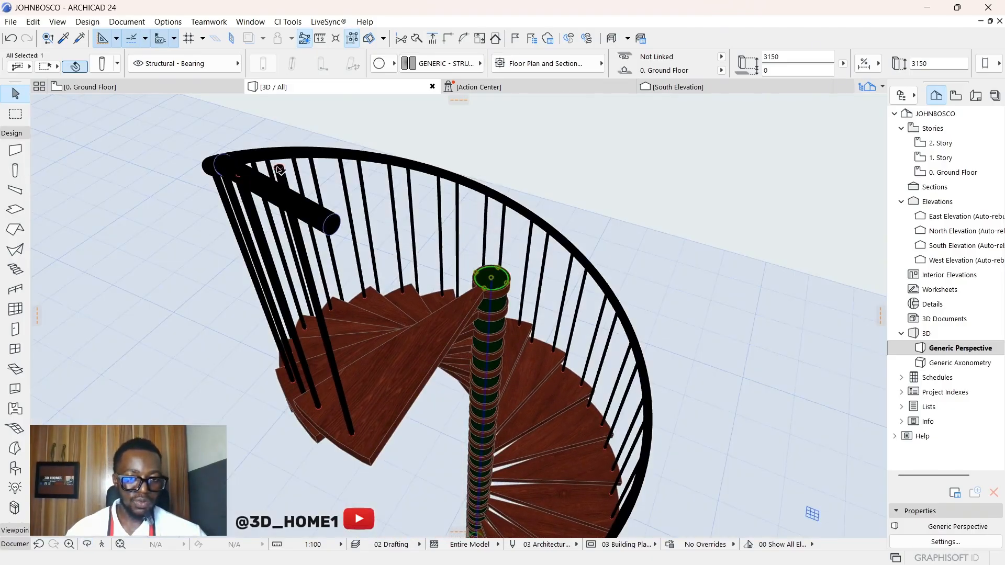
pyautogui.click(279, 170)
pyautogui.click(278, 168)
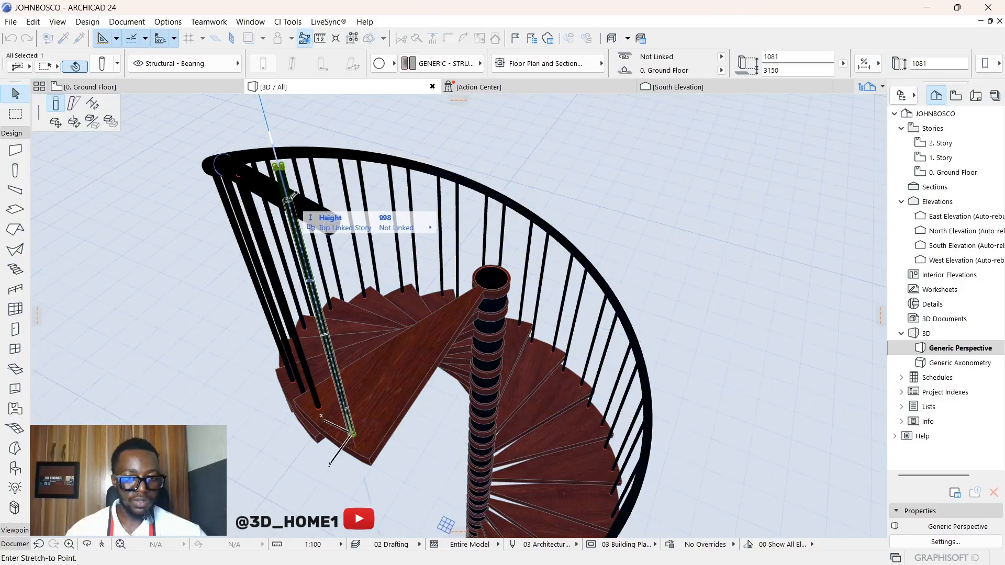
pyautogui.click(329, 464)
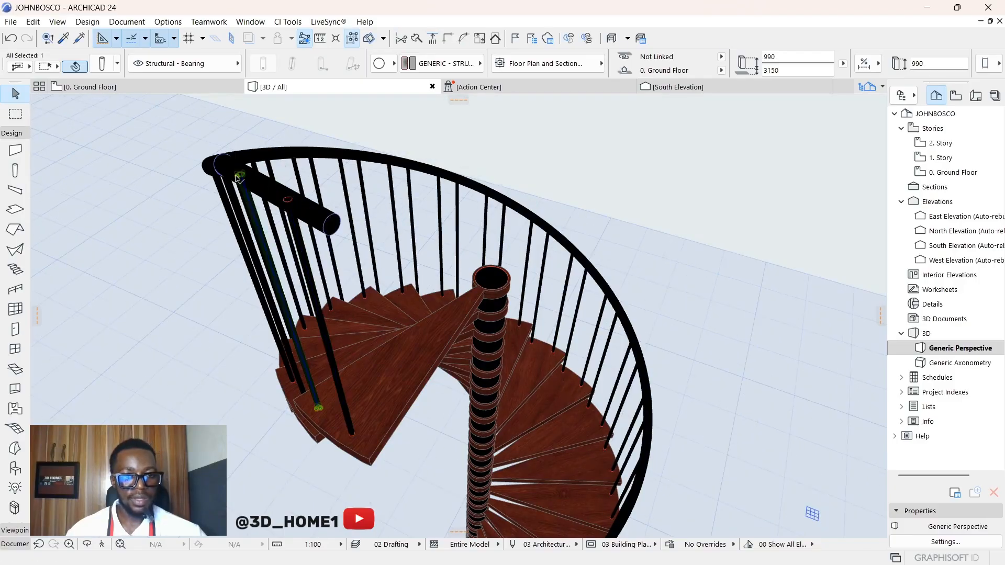
# Move the 998-high baluster of the topmost tread sideways so that its upper end sits inside the toprail.
pyautogui.scroll(4, 237, 177)
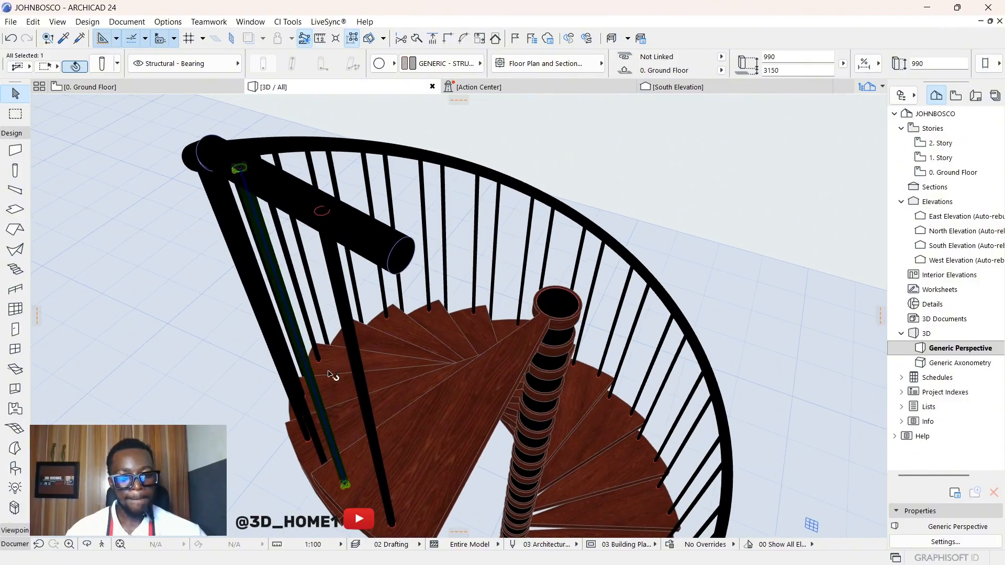
pyautogui.press('o')
pyautogui.moveTo(380, 370); pyautogui.dragTo(278, 355)
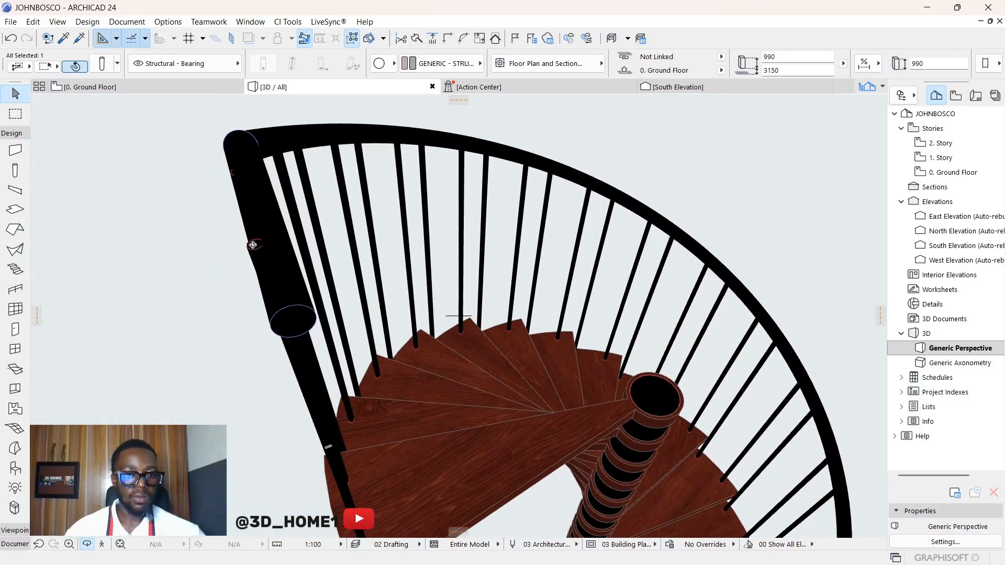
pyautogui.press('o')
pyautogui.click(252, 244)
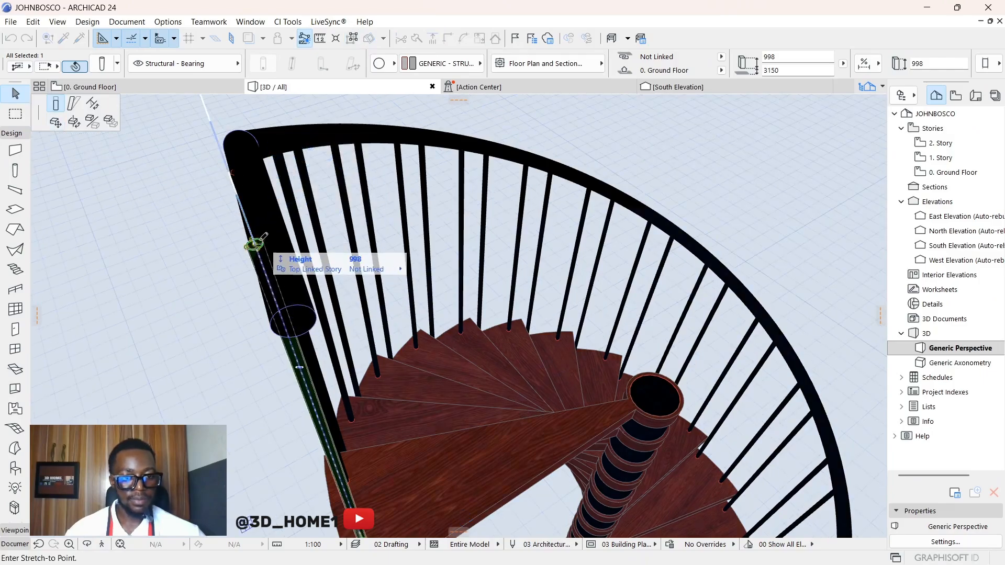
pyautogui.click(55, 122)
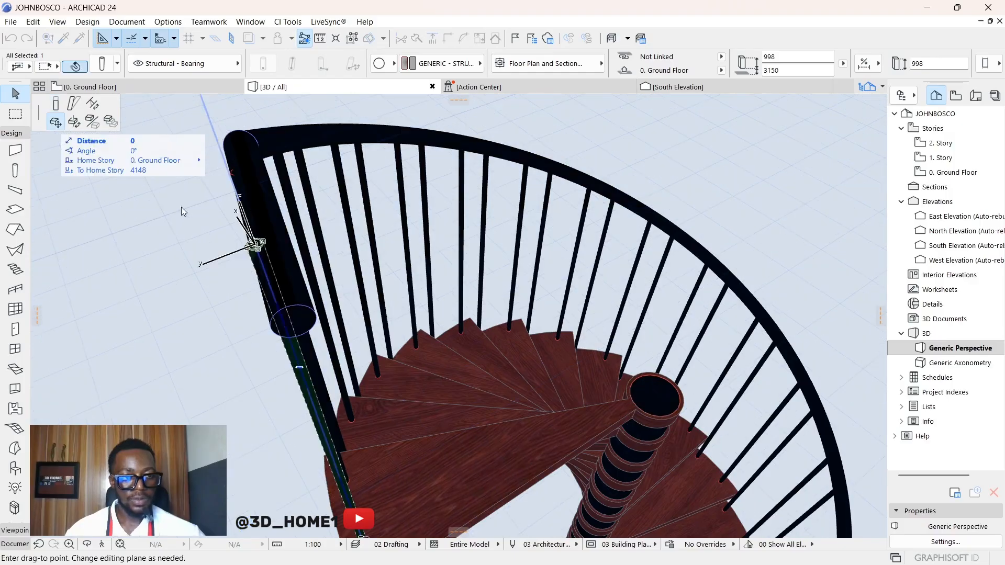
pyautogui.click(268, 238)
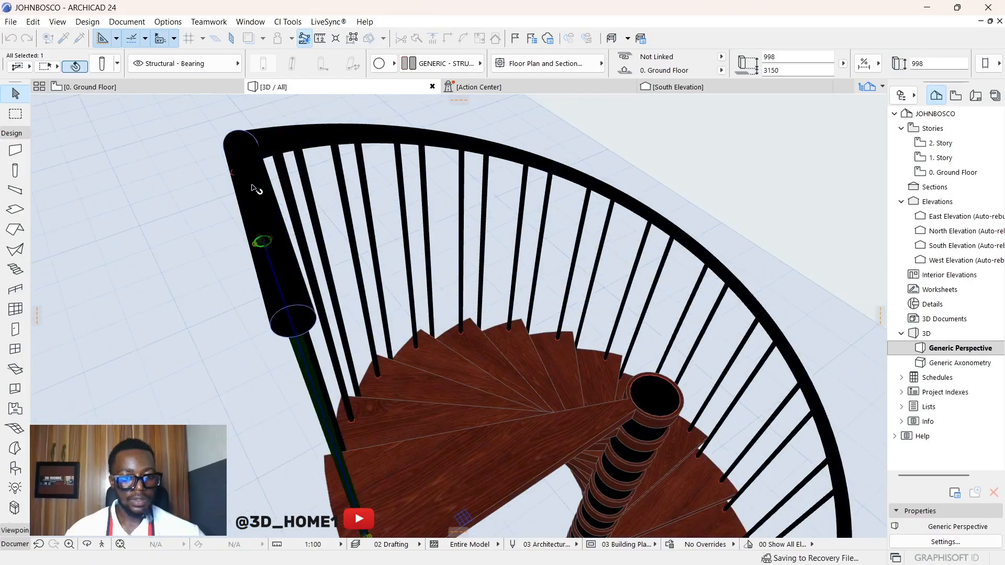
pyautogui.press('Escape')
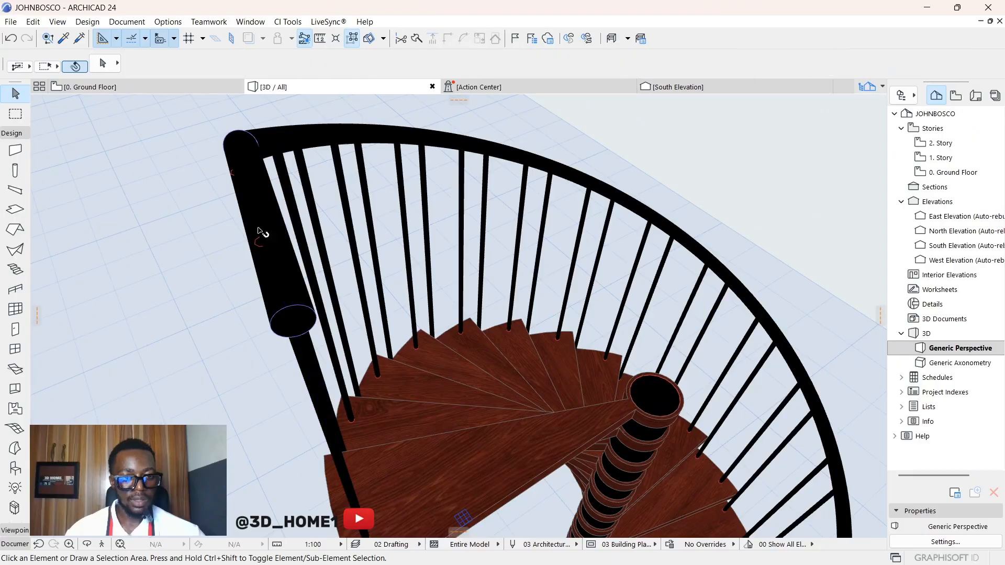
# Move the 990-high baluster of the topmost tread about 10 sideways, further into the toprail.
pyautogui.click(239, 181)
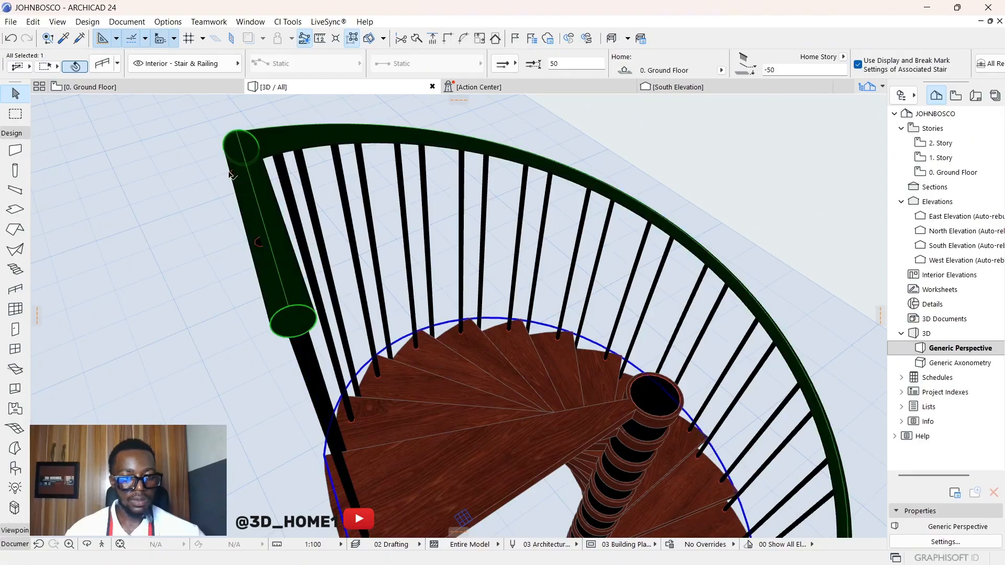
pyautogui.click(241, 175)
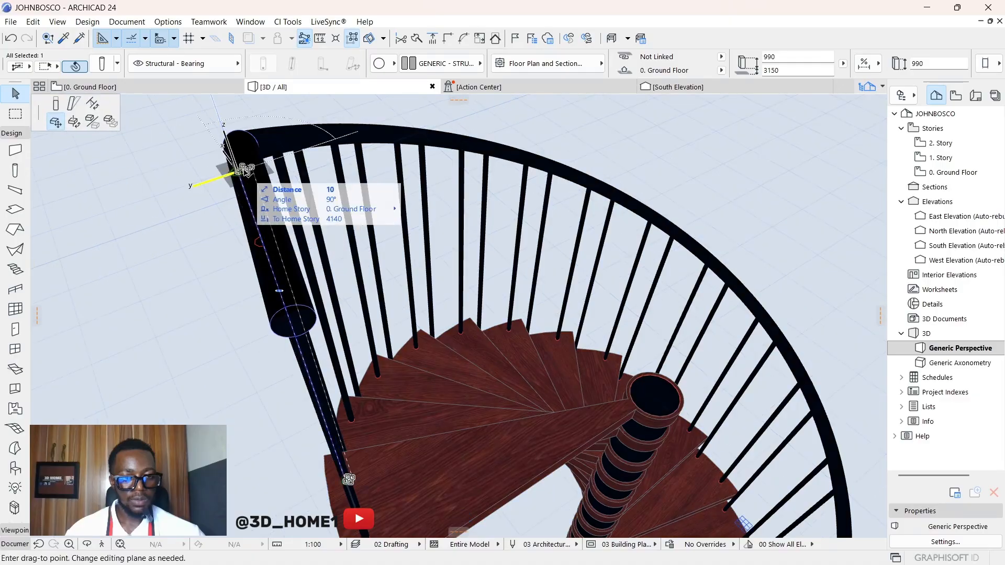
pyautogui.click(240, 172)
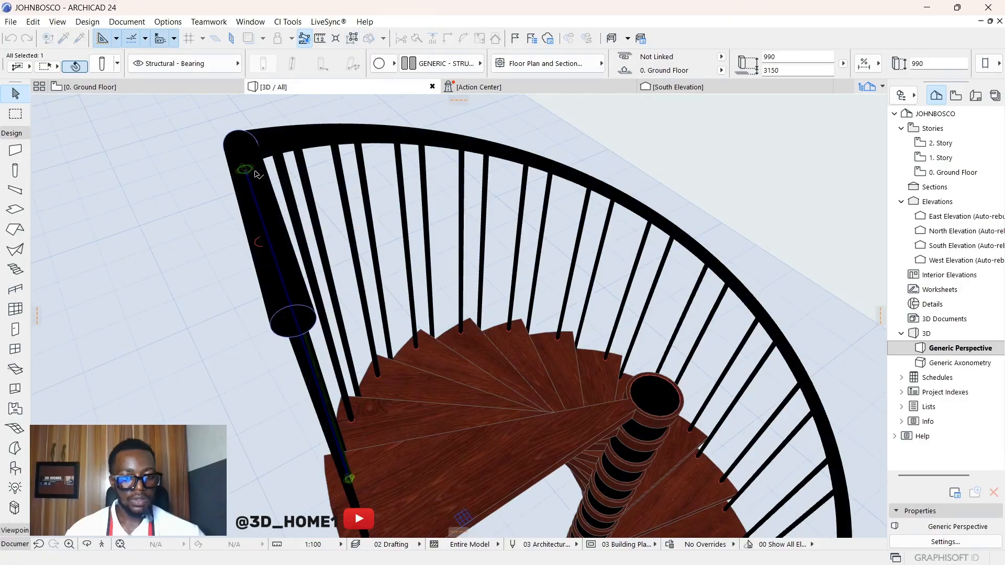
# Shorten the taller baluster of the topmost tread to a height of 985 and clear the selection.
pyautogui.click(270, 243)
pyautogui.click(263, 243)
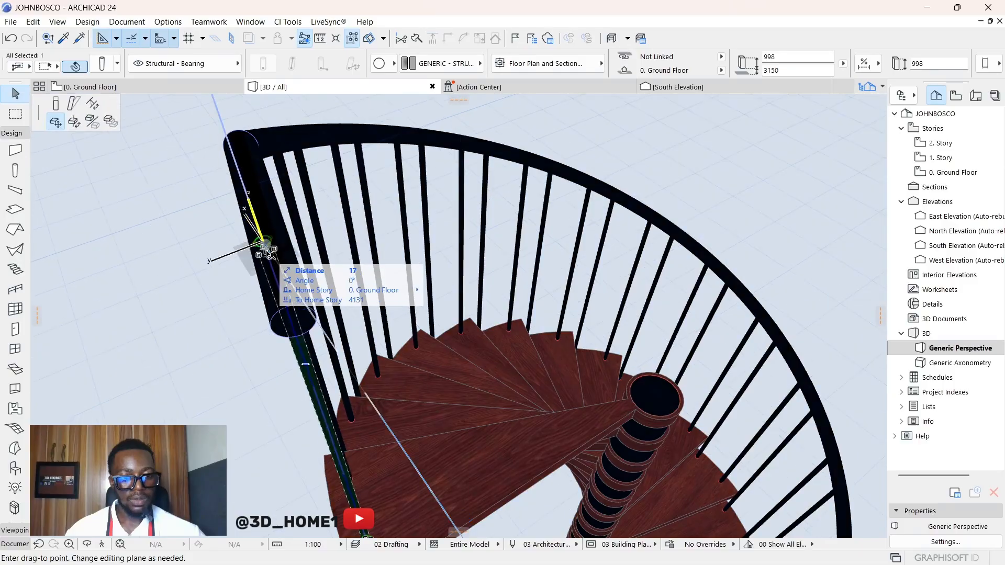
pyautogui.click(74, 121)
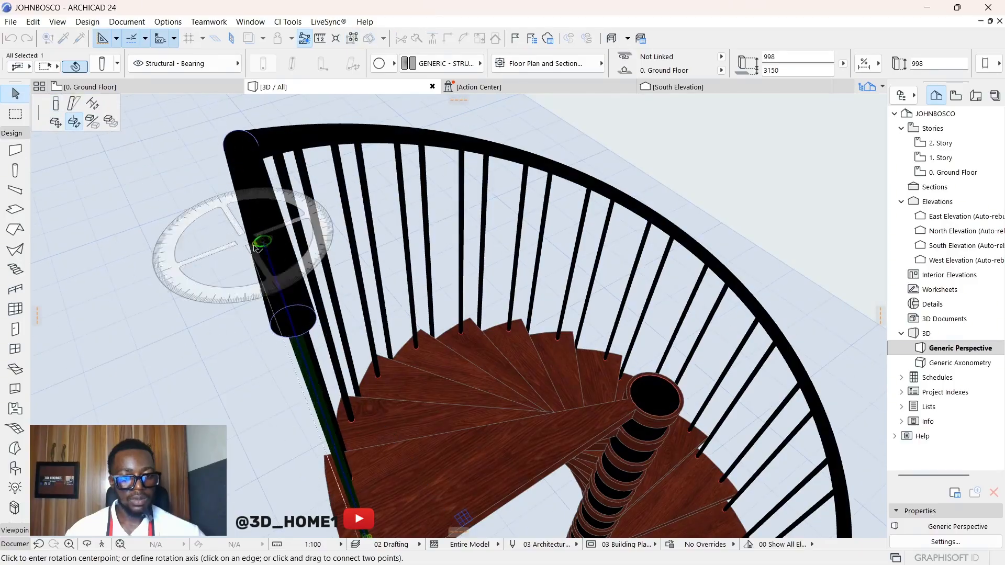
pyautogui.click(58, 107)
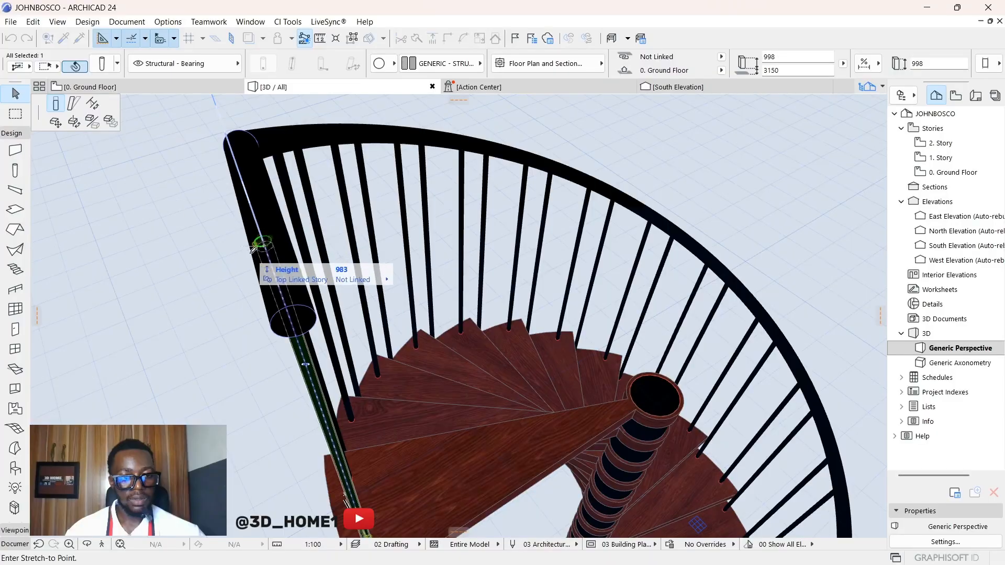
pyautogui.click(267, 246)
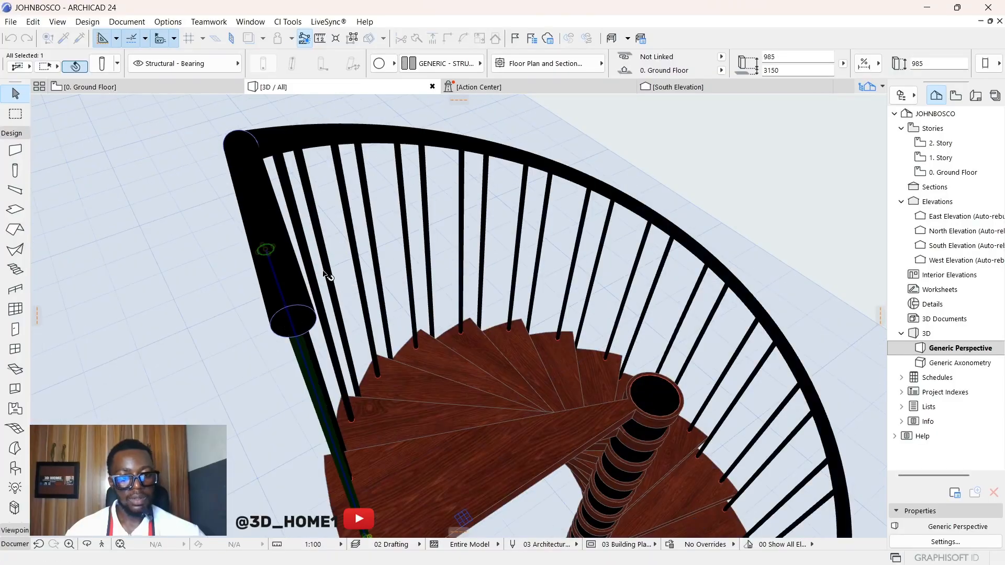
pyautogui.press('Escape')
# Select all elements of the finished spiral staircase, including its railing, and group them.
pyautogui.scroll(-10, 359, 335)
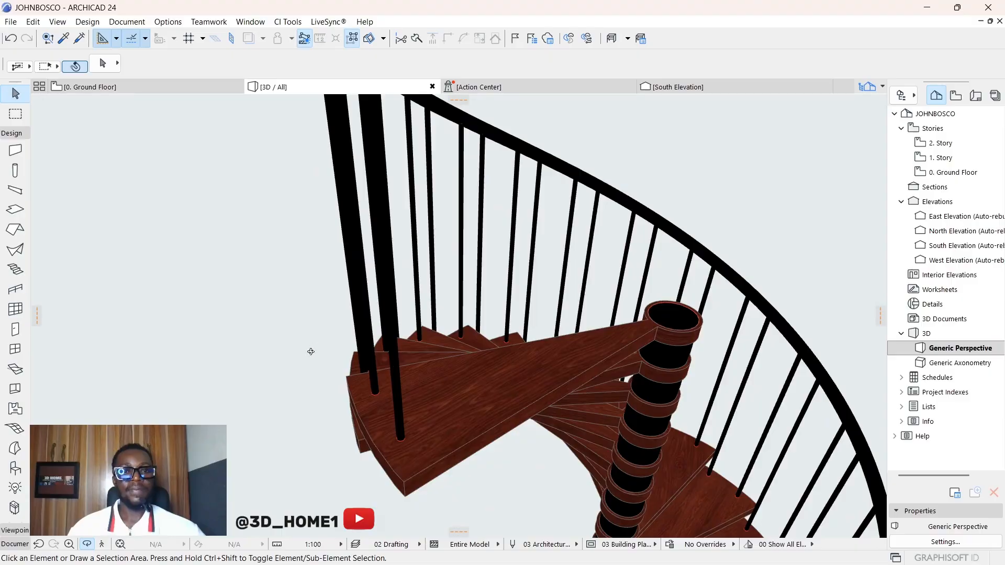
pyautogui.moveTo(382, 407); pyautogui.dragTo(304, 287)
pyautogui.moveTo(281, 241); pyautogui.dragTo(438, 457)
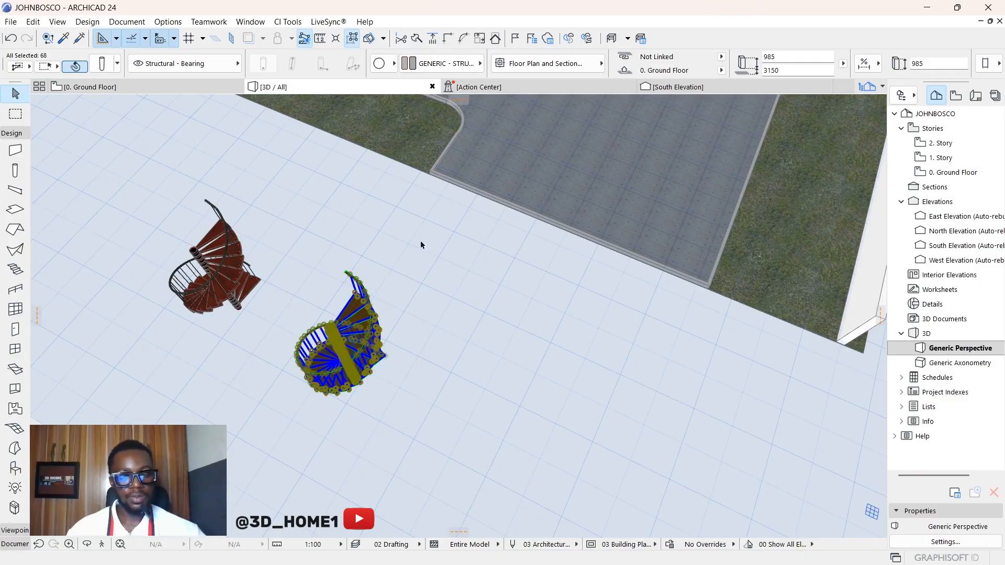
pyautogui.click(463, 329)
# Move the grouped spiral staircase by the base of its centre column onto the house's entrance porch floor, with the lowest tread at elevation 650.
pyautogui.scroll(3, 365, 388)
pyautogui.keyDown('shift'); pyautogui.moveTo(363, 378); pyautogui.dragTo(299, 328, button='middle'); pyautogui.keyUp('shift')
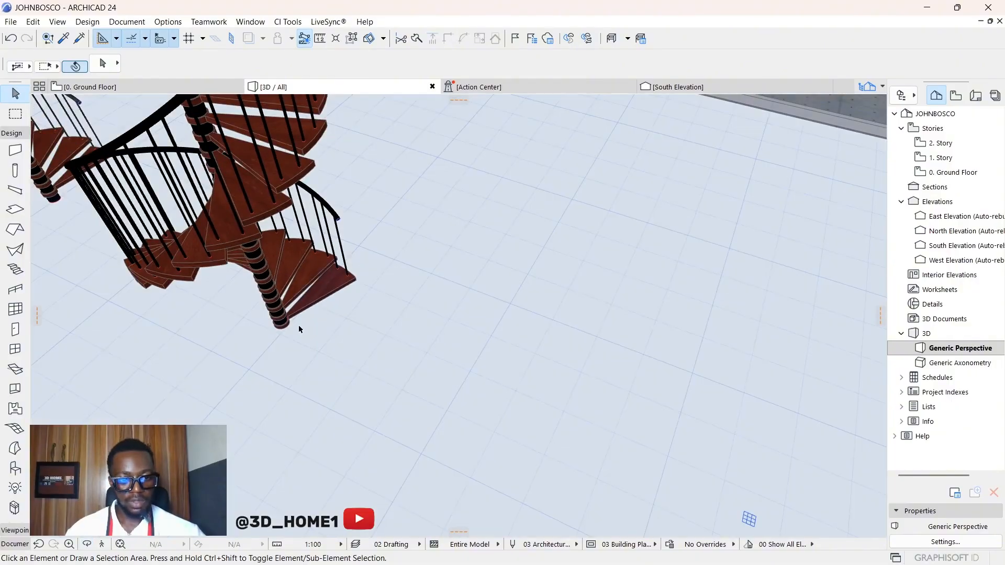
pyautogui.scroll(2, 293, 324)
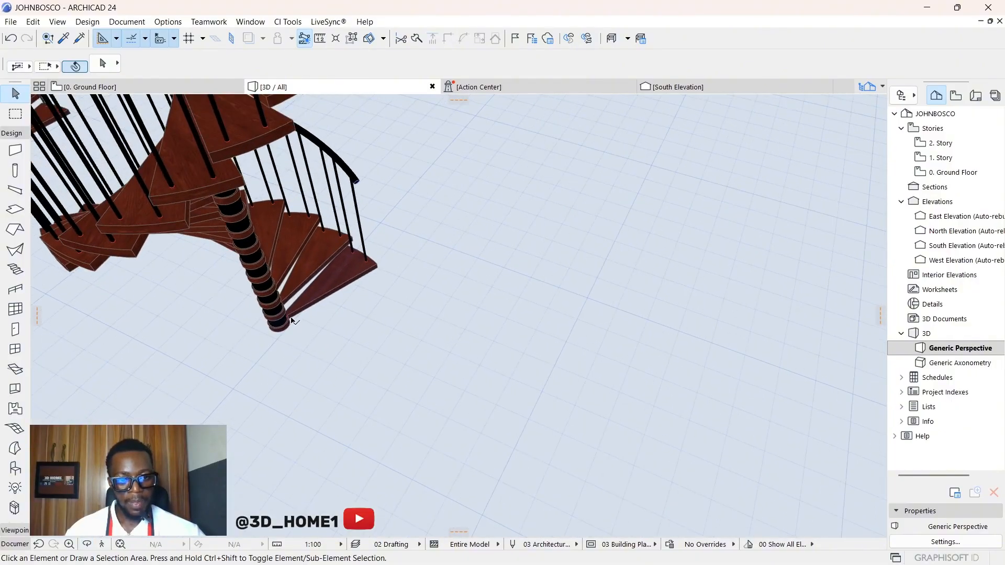
pyautogui.click(287, 323)
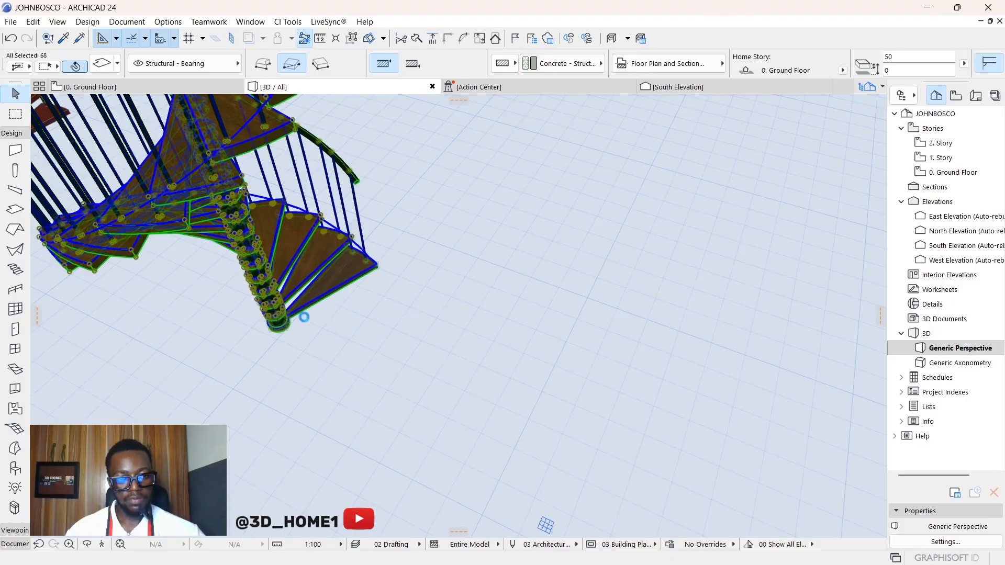
pyautogui.click(313, 308)
pyautogui.scroll(-3, 253, 408)
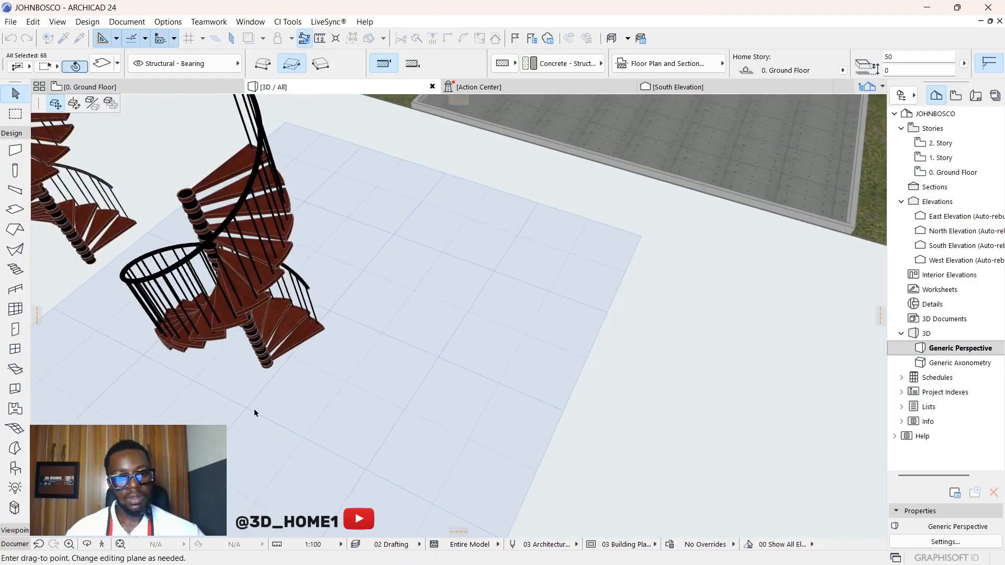
pyautogui.scroll(-2, 247, 411)
pyautogui.scroll(5, 368, 254)
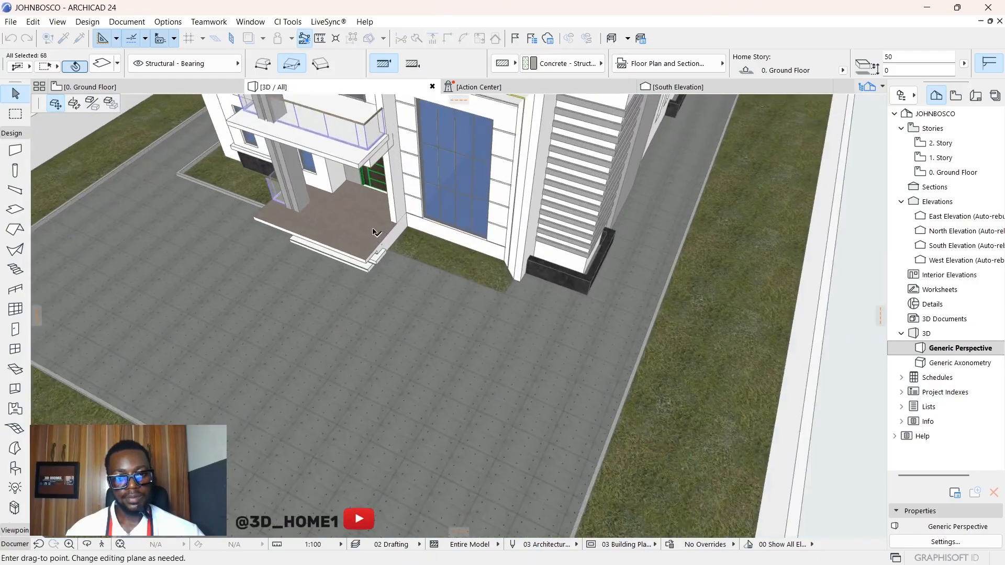
pyautogui.scroll(2, 367, 254)
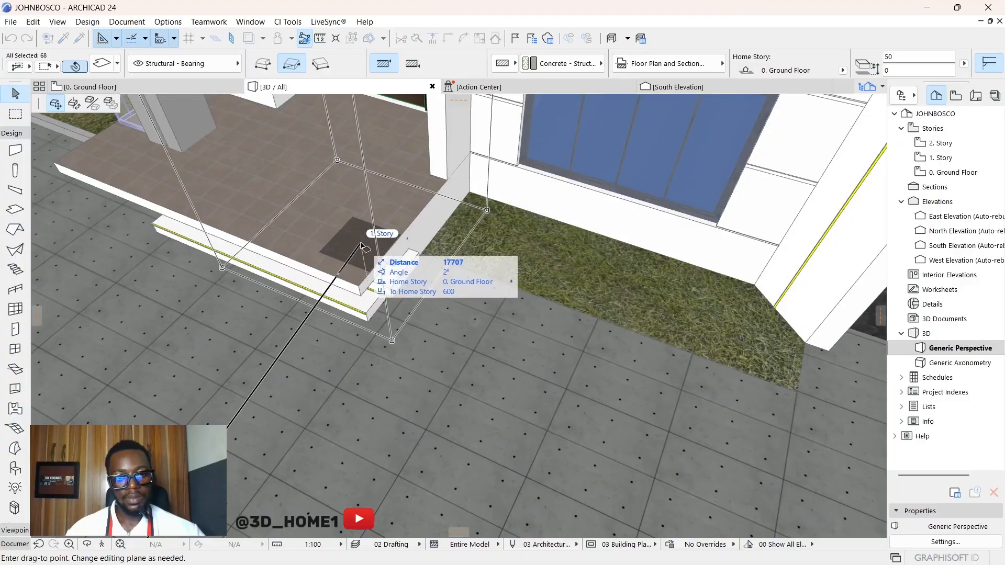
pyautogui.click(377, 261)
pyautogui.scroll(-3, 391, 386)
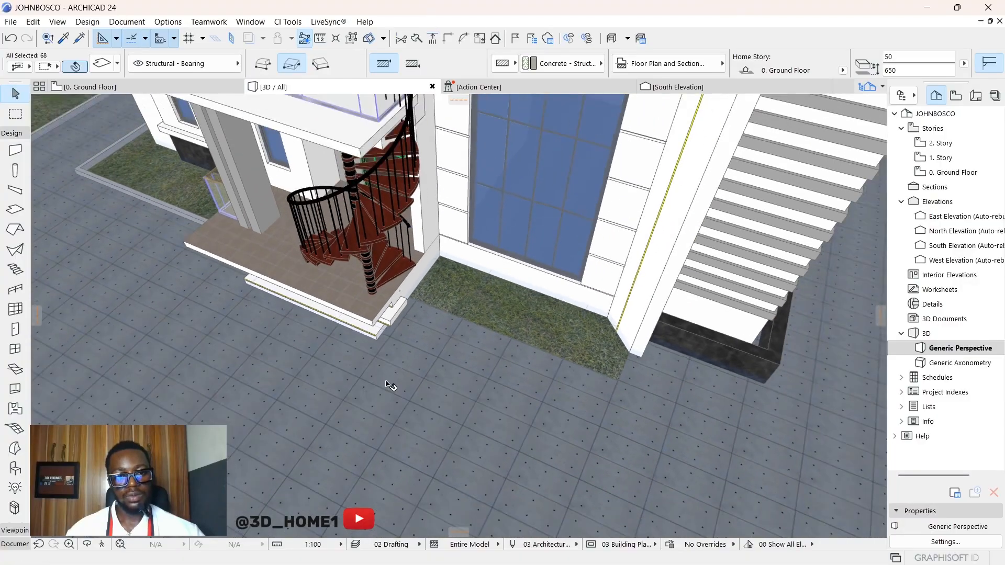
pyautogui.scroll(3, 378, 212)
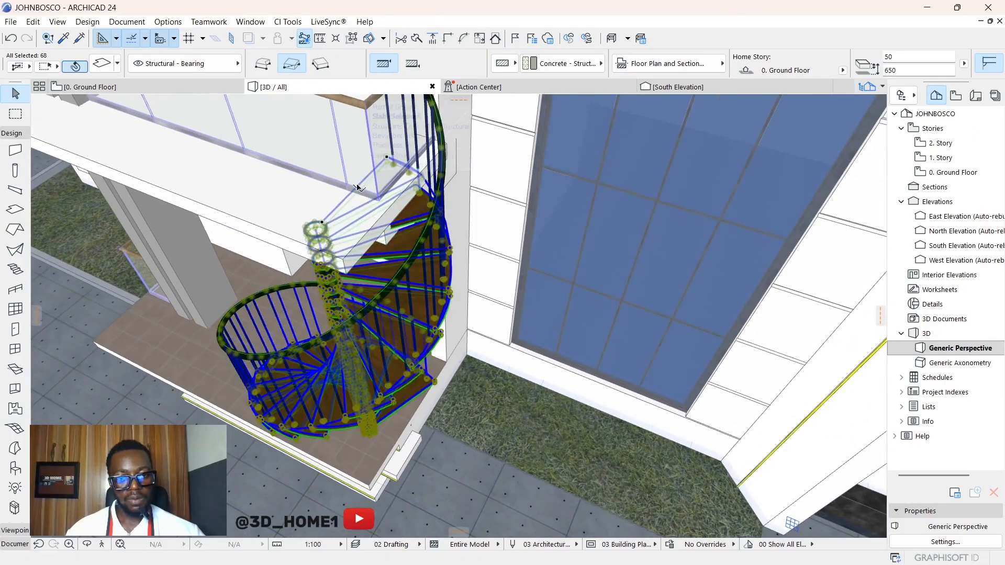
# Move the grouped spiral staircase outward so its topmost tread clears the balcony slab and meets its side edge.
pyautogui.click(366, 212)
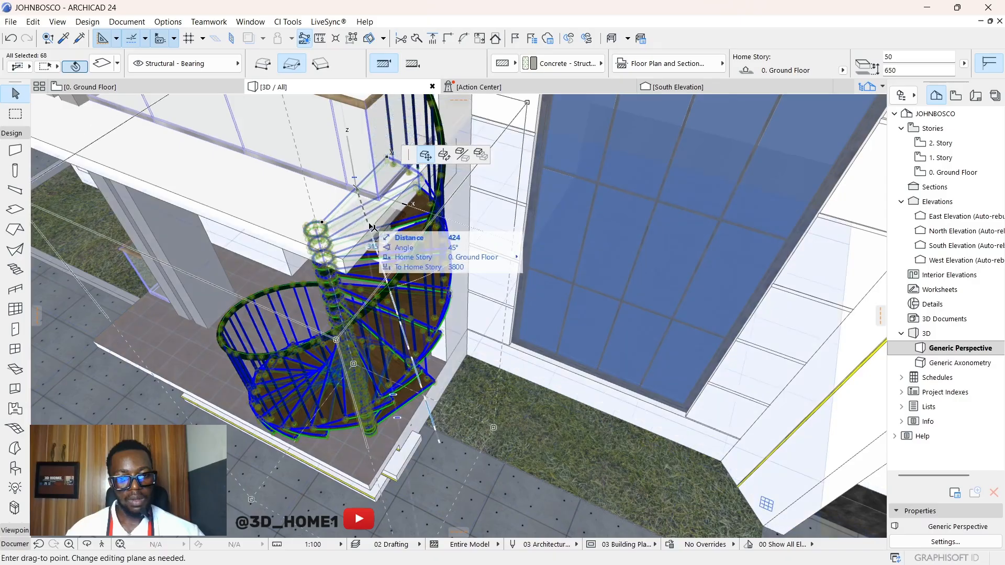
pyautogui.click(371, 236)
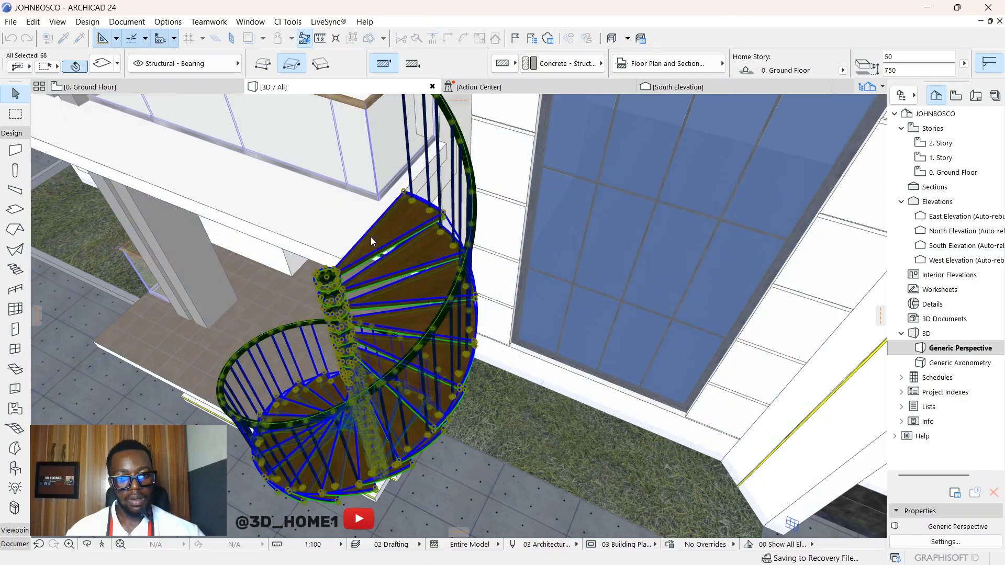
pyautogui.press('Escape')
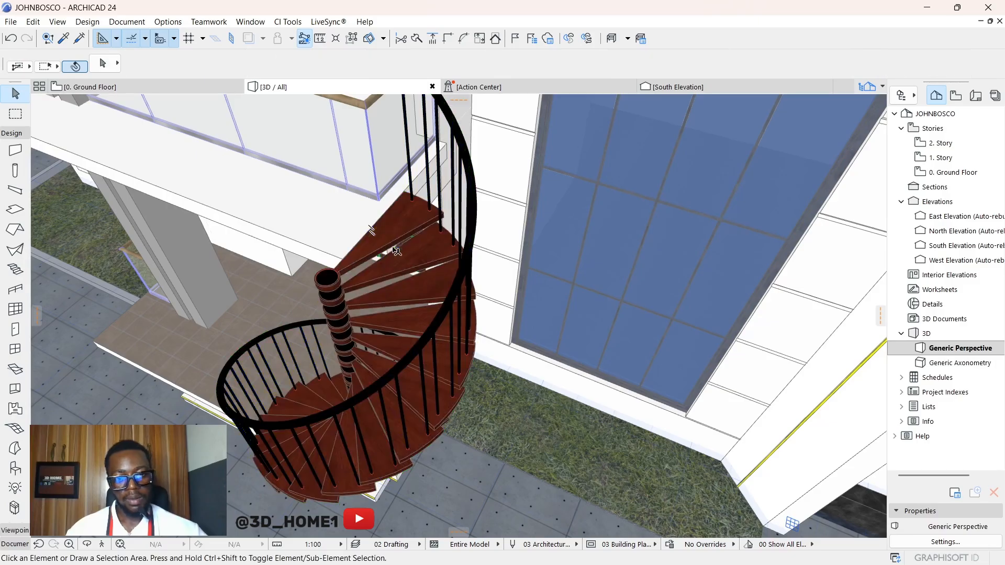
# Slide the grouped spiral staircase slightly along the balcony slab's side edge, towards the house wall.
pyautogui.keyDown('shift'); pyautogui.moveTo(404, 290); pyautogui.dragTo(568, 283, button='middle'); pyautogui.keyUp('shift')
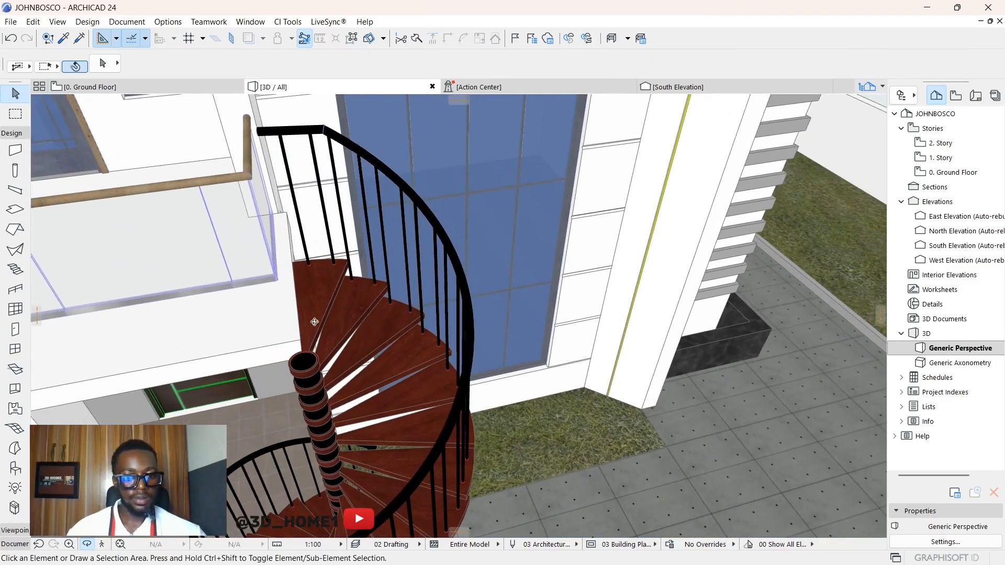
pyautogui.keyDown('shift'); pyautogui.moveTo(314, 322); pyautogui.dragTo(346, 326, button='middle'); pyautogui.keyUp('shift')
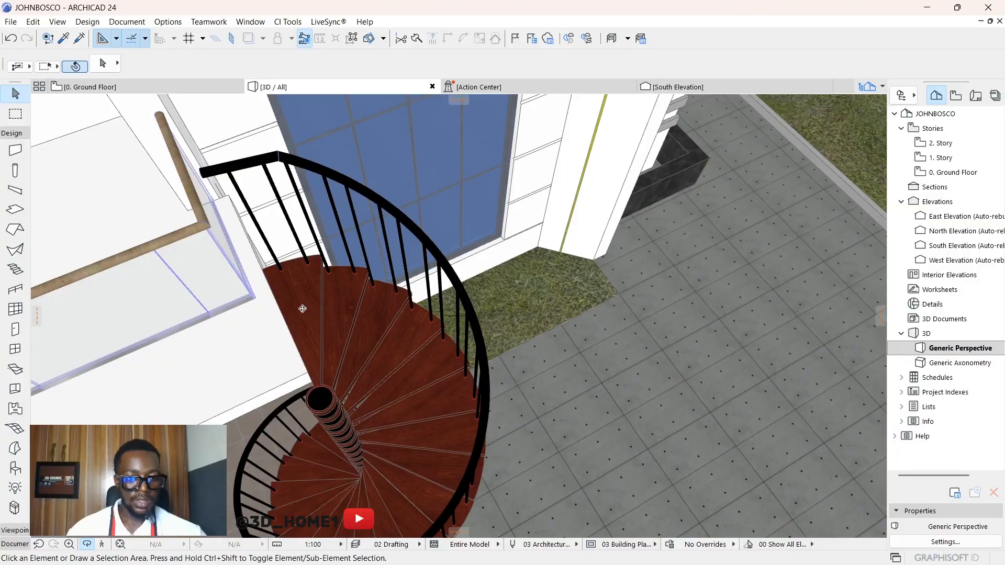
pyautogui.click(282, 300)
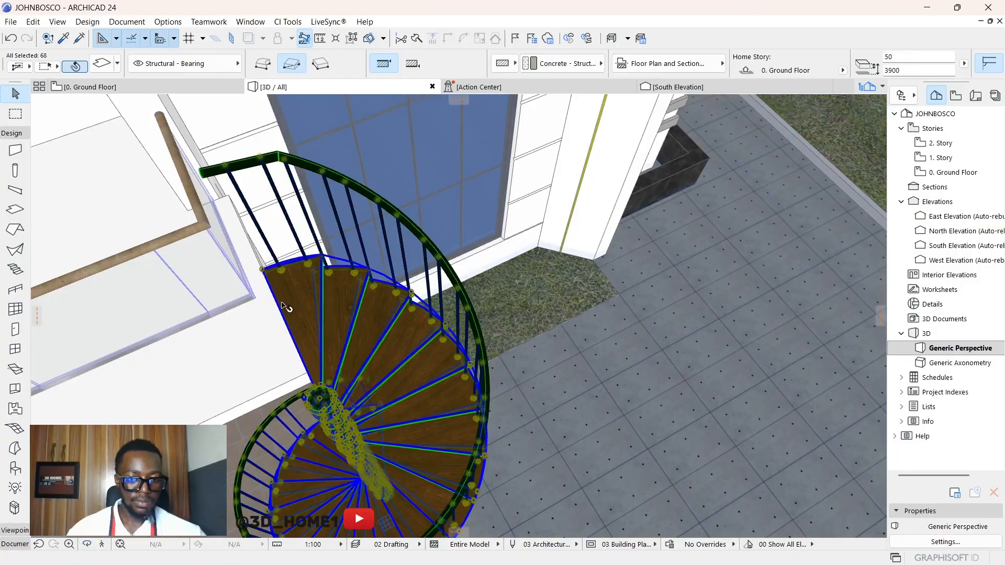
pyautogui.click(307, 344)
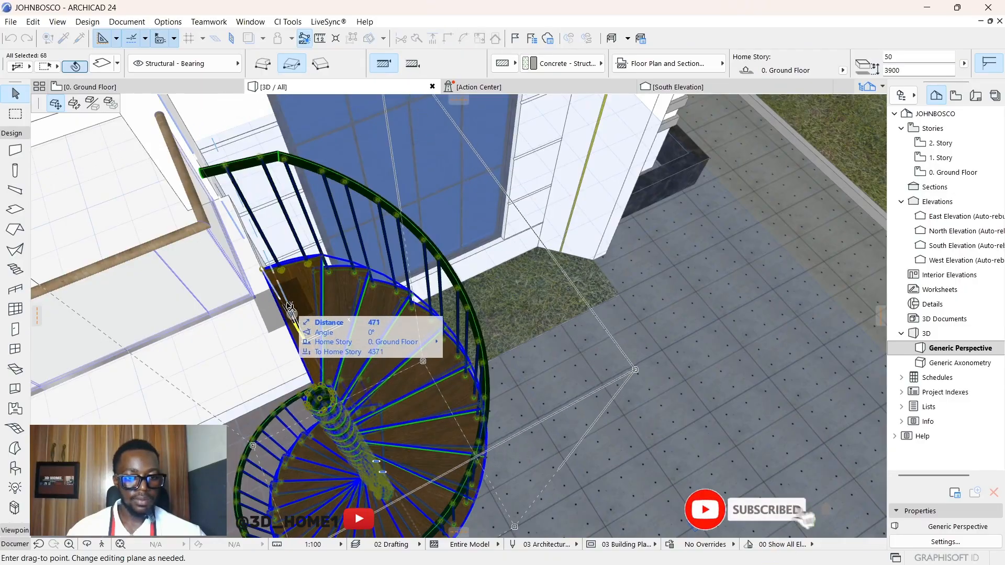
pyautogui.click(306, 337)
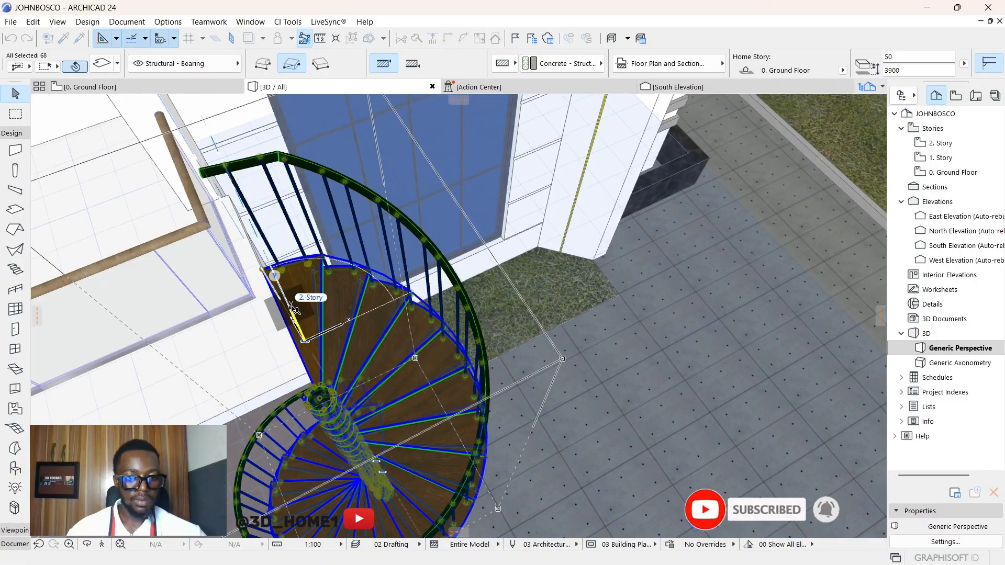
pyautogui.press('Escape')
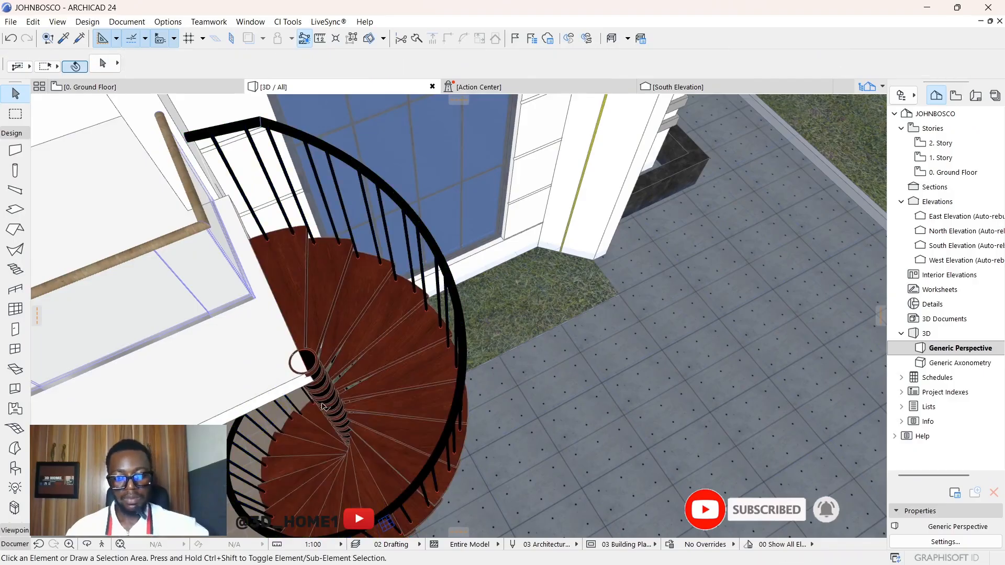
# Lower the grouped spiral staircase by 100 from the base of its centre column to the porch floor level.
pyautogui.keyDown('shift'); pyautogui.moveTo(321, 404); pyautogui.dragTo(294, 253, button='middle'); pyautogui.keyUp('shift')
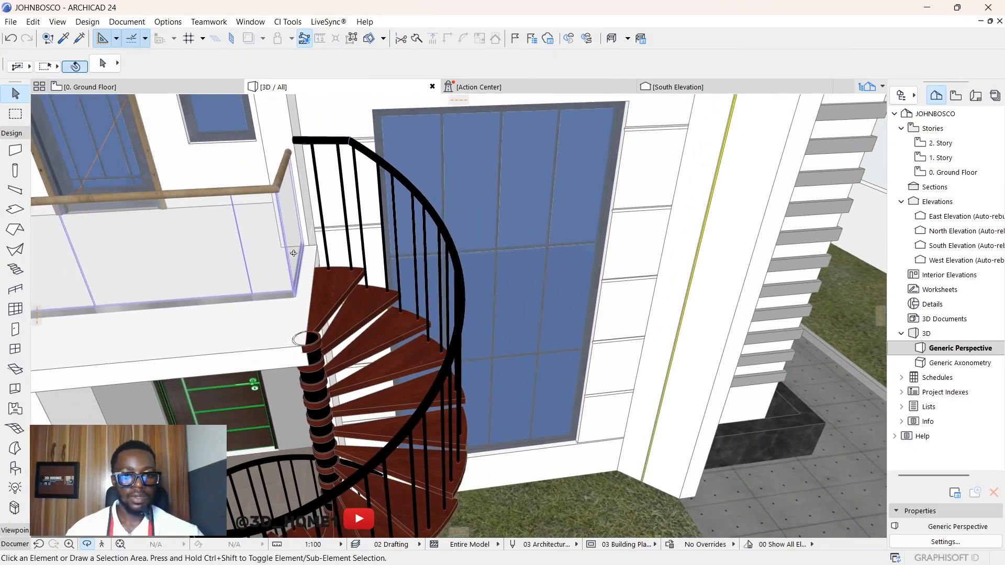
pyautogui.scroll(-10, 294, 254)
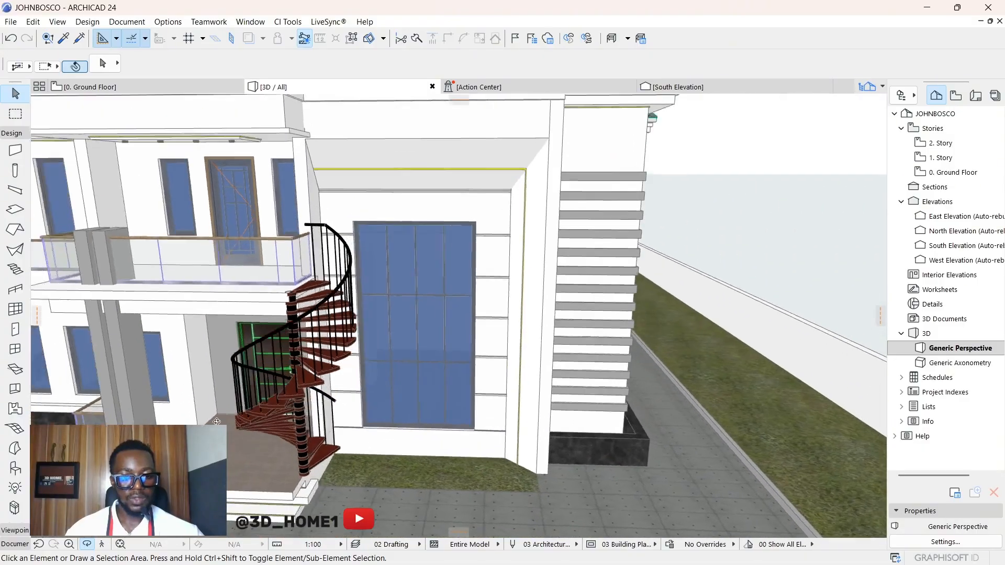
pyautogui.keyDown('shift'); pyautogui.moveTo(217, 421); pyautogui.dragTo(335, 374, button='middle'); pyautogui.keyUp('shift')
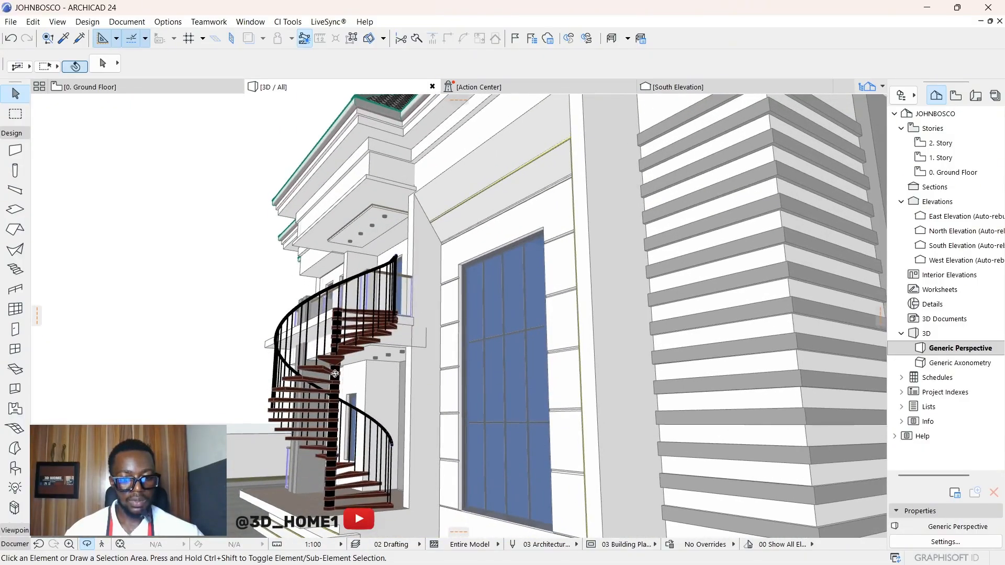
pyautogui.scroll(8, 335, 374)
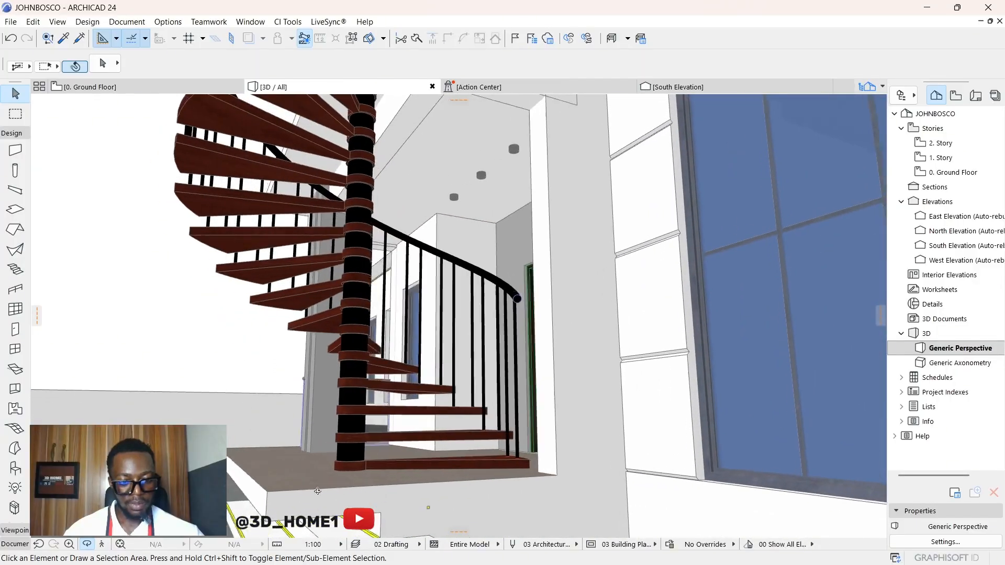
pyautogui.keyDown('shift'); pyautogui.moveTo(318, 491); pyautogui.dragTo(448, 471, button='middle'); pyautogui.keyUp('shift')
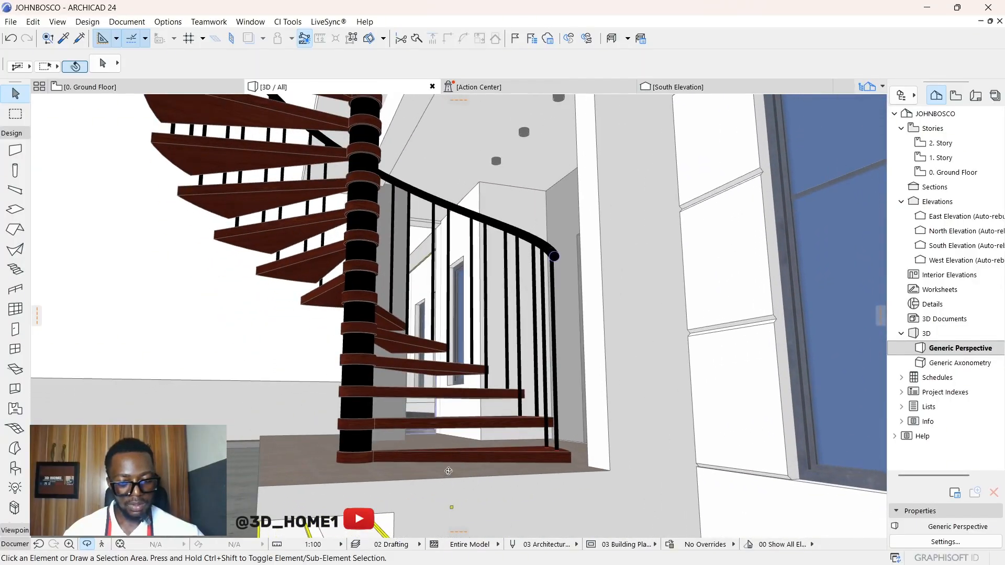
pyautogui.click(365, 365)
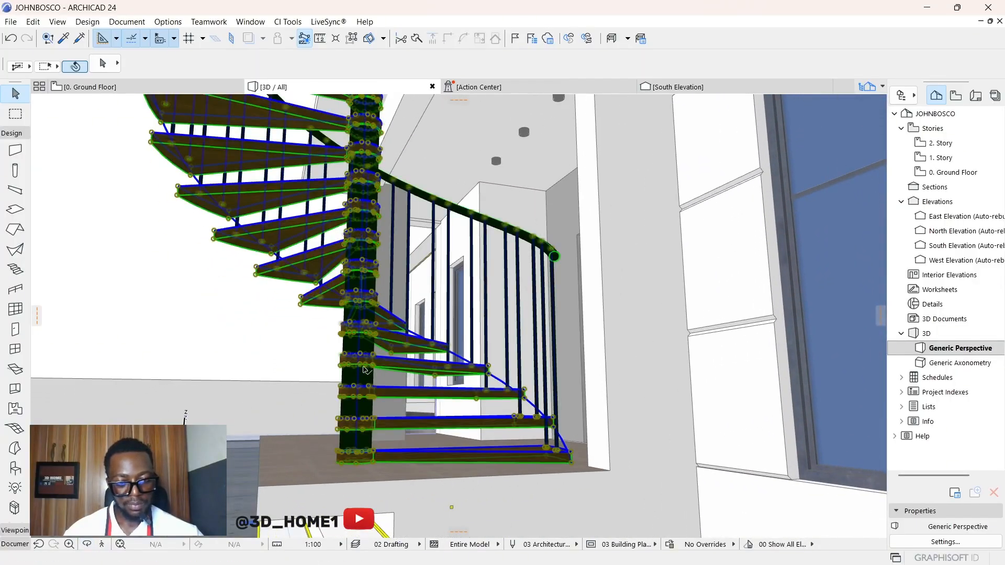
pyautogui.click(357, 477)
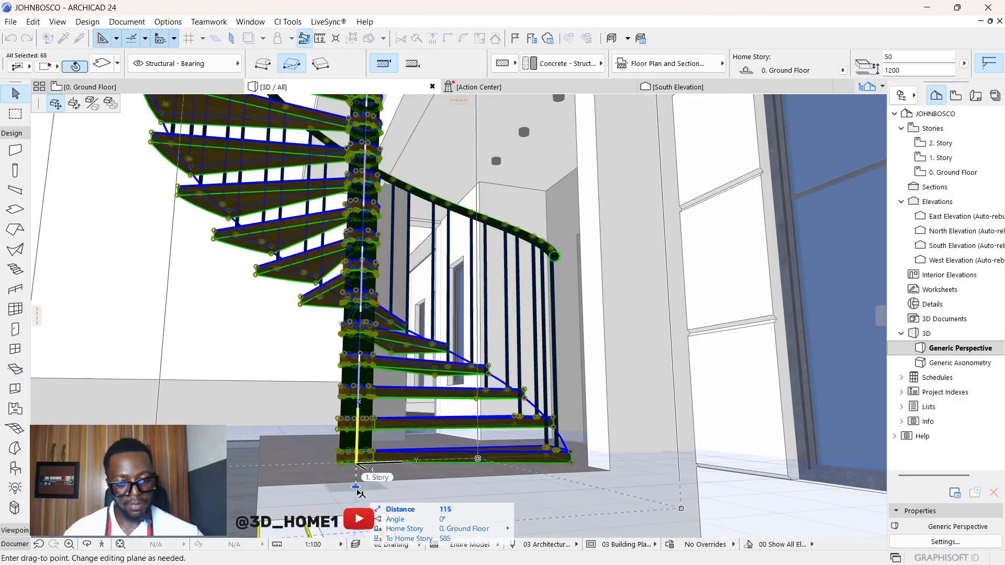
pyautogui.click(397, 499)
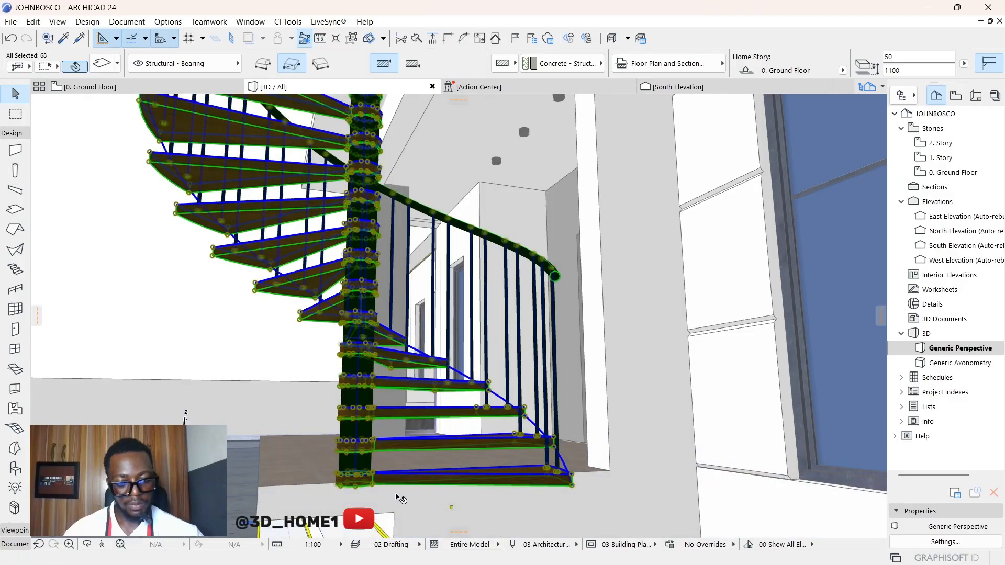
# Extend the porch floor slab outward on the staircase side so it reaches well beyond the column base and lowest tread.
pyautogui.keyDown('shift'); pyautogui.moveTo(383, 442); pyautogui.dragTo(361, 448, button='middle'); pyautogui.keyUp('shift')
pyautogui.click(362, 421)
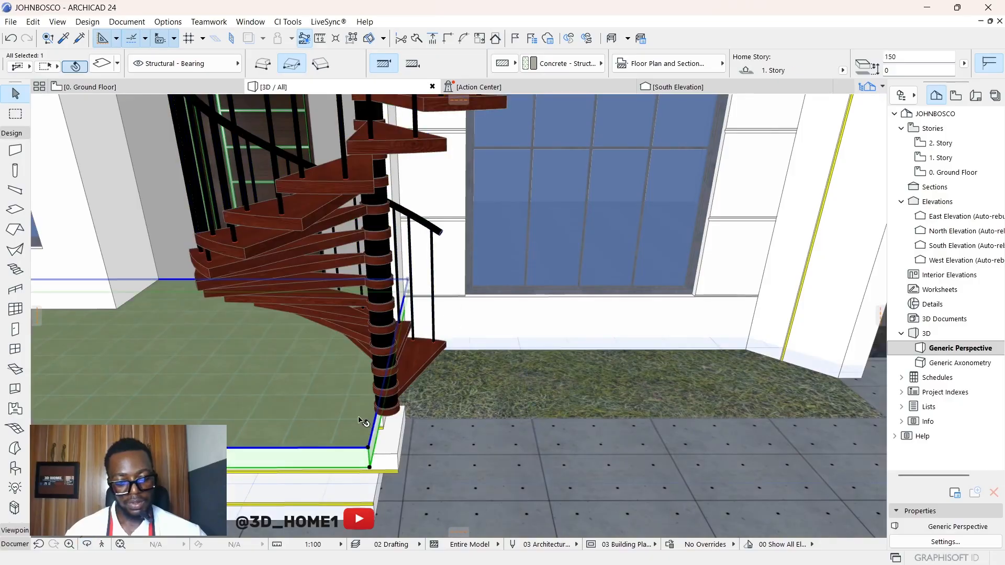
pyautogui.moveTo(401, 430); pyautogui.dragTo(586, 433)
pyautogui.click(586, 433)
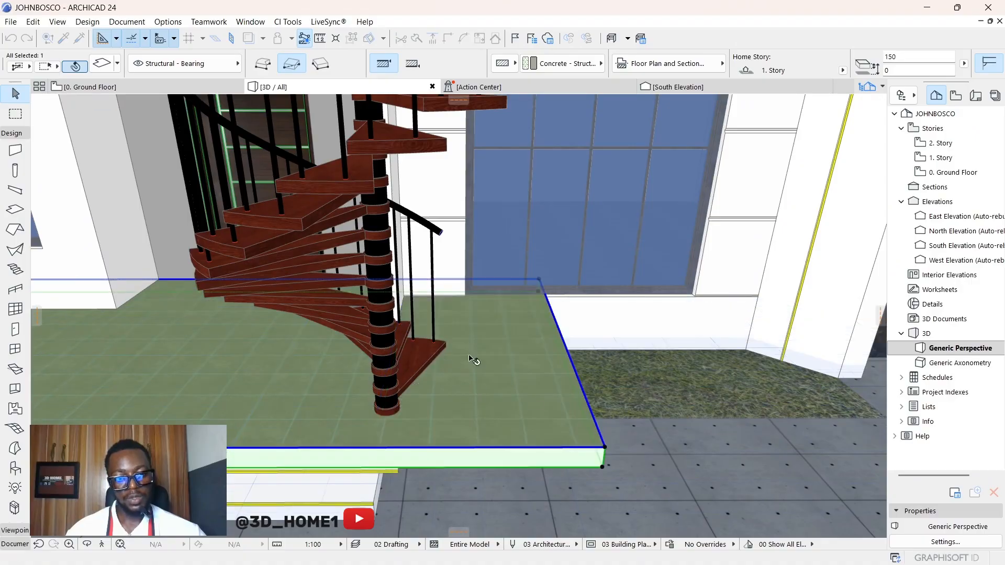
pyautogui.press('Escape')
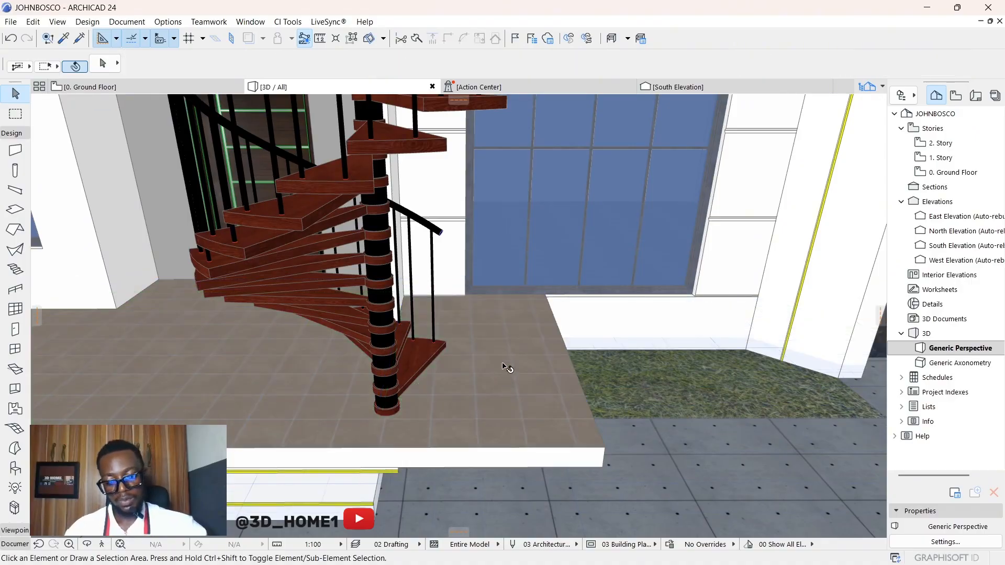
# Examine the placed spiral staircase with the extended porch, the balcony and the whole house from several angles and distances.
pyautogui.keyDown('shift'); pyautogui.moveTo(441, 354); pyautogui.dragTo(240, 370, button='middle'); pyautogui.keyUp('shift')
pyautogui.scroll(-3, 317, 239)
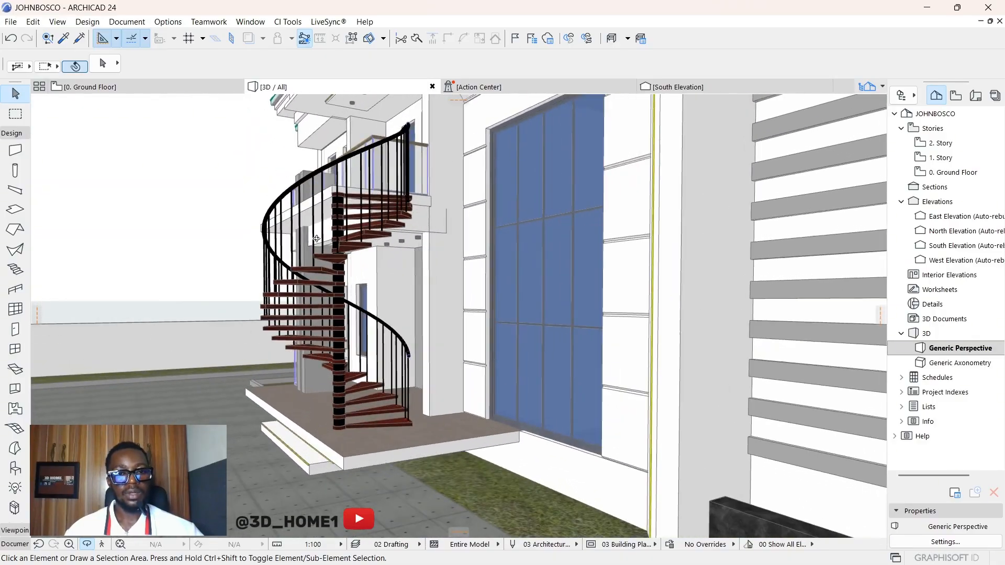
pyautogui.keyDown('shift'); pyautogui.moveTo(365, 247); pyautogui.dragTo(446, 374, button='middle'); pyautogui.keyUp('shift')
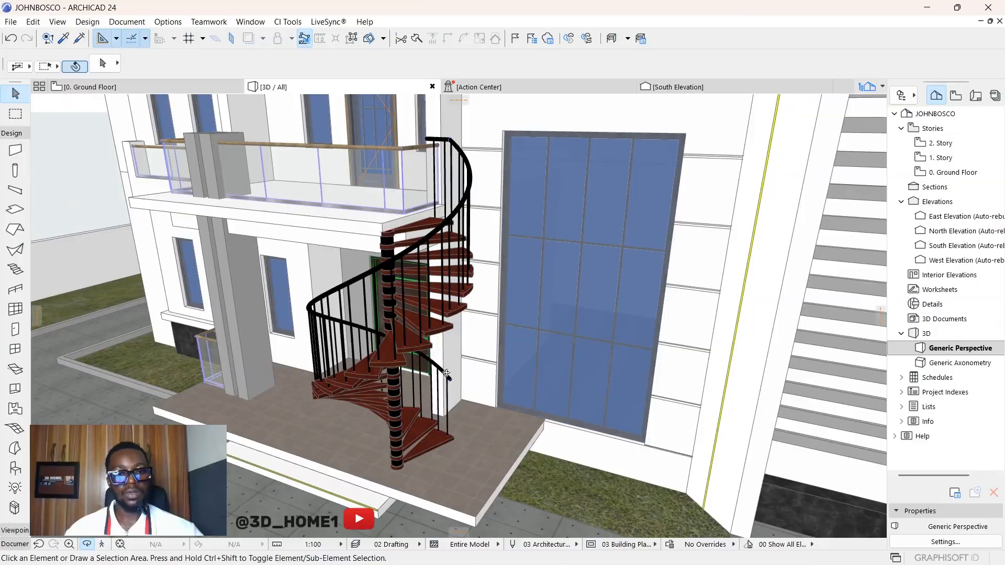
pyautogui.keyDown('shift'); pyautogui.moveTo(368, 351); pyautogui.dragTo(579, 285, button='middle'); pyautogui.keyUp('shift')
pyautogui.scroll(-5, 424, 314)
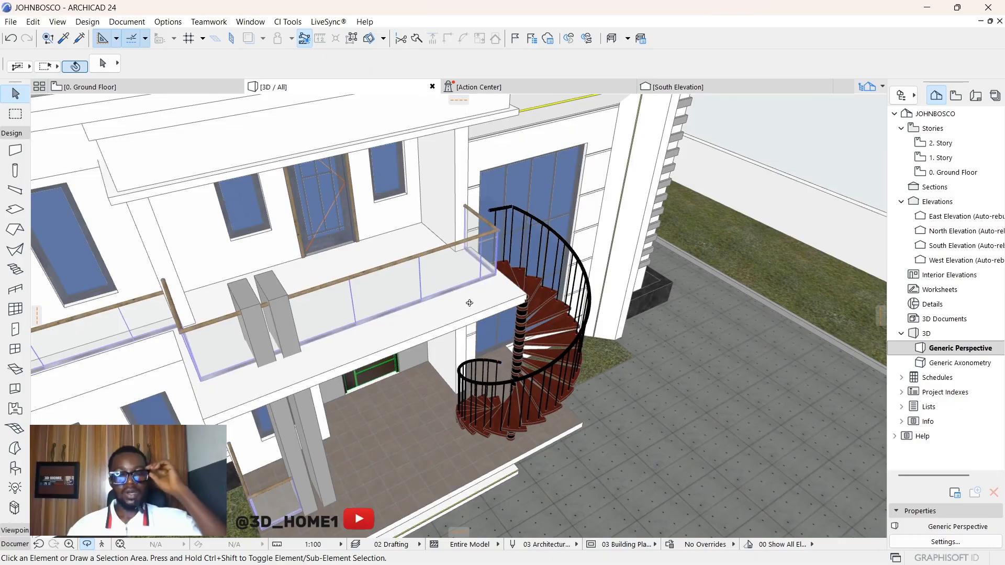
pyautogui.keyDown('shift'); pyautogui.moveTo(424, 314); pyautogui.dragTo(504, 298, button='middle'); pyautogui.keyUp('shift')
pyautogui.scroll(-10, 504, 298)
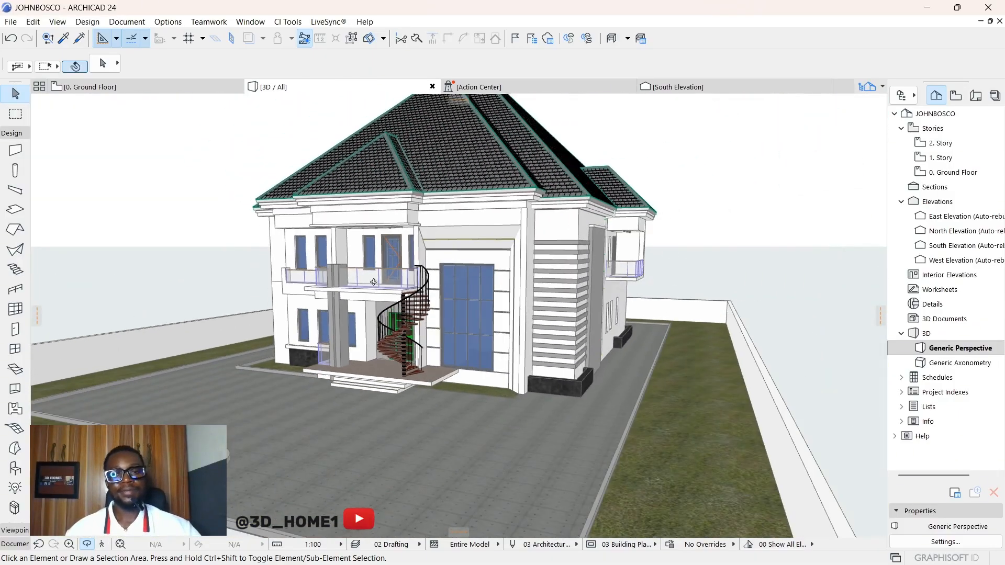
pyautogui.keyDown('shift'); pyautogui.moveTo(373, 282); pyautogui.dragTo(209, 273, button='middle'); pyautogui.keyUp('shift')
pyautogui.scroll(6, 323, 363)
pyautogui.scroll(-6, 323, 363)
pyautogui.keyDown('shift'); pyautogui.moveTo(323, 363); pyautogui.dragTo(648, 352, button='middle'); pyautogui.keyUp('shift')
pyautogui.scroll(6, 648, 351)
pyautogui.scroll(-6, 648, 351)
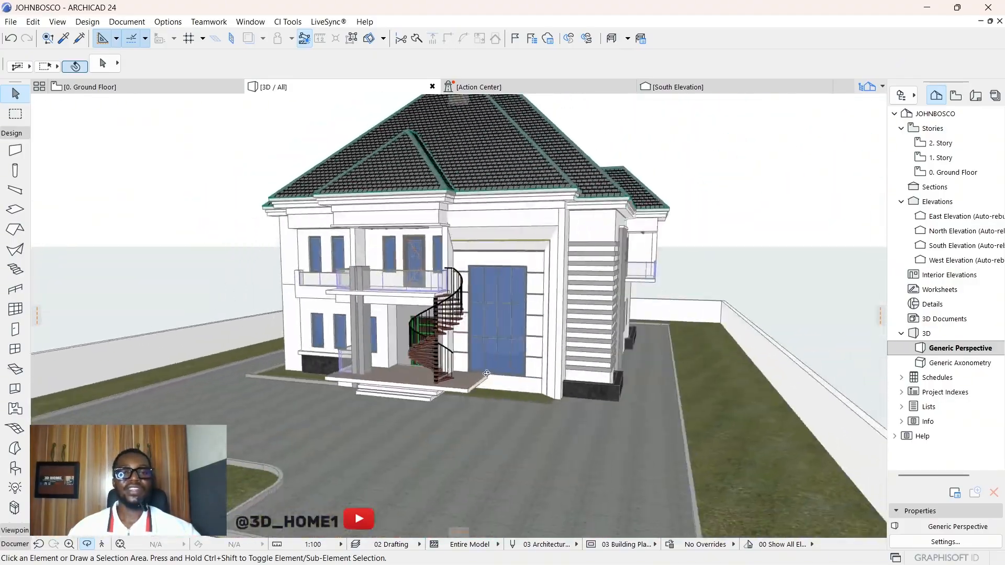
pyautogui.scroll(8, 431, 315)
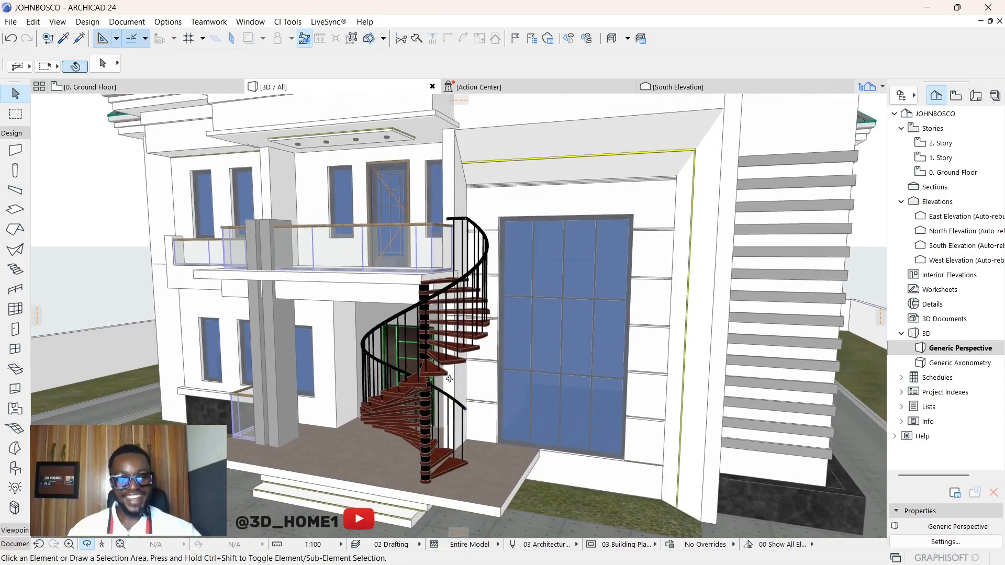
pyautogui.scroll(-6, 442, 426)
pyautogui.scroll(4, 431, 313)
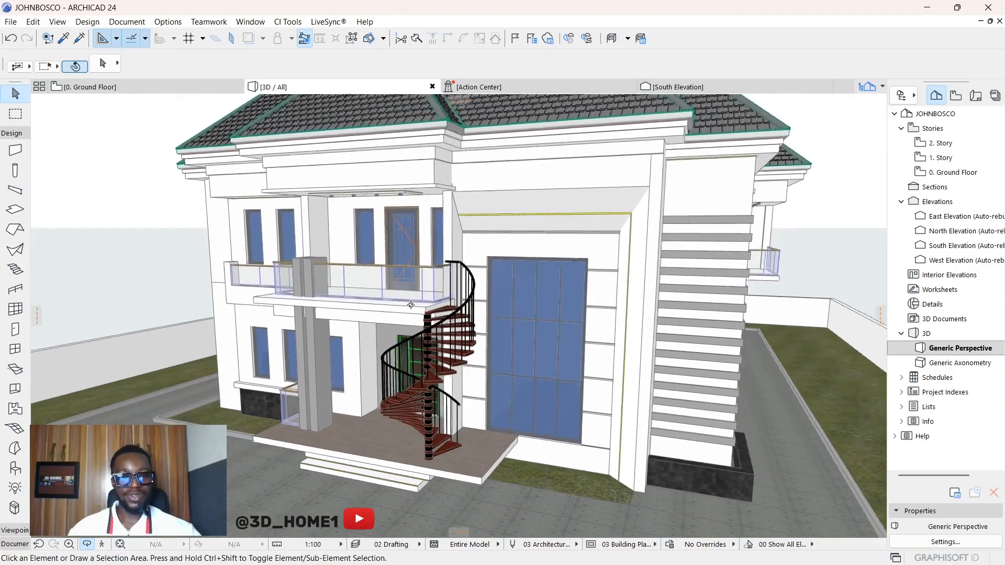
pyautogui.scroll(2, 431, 314)
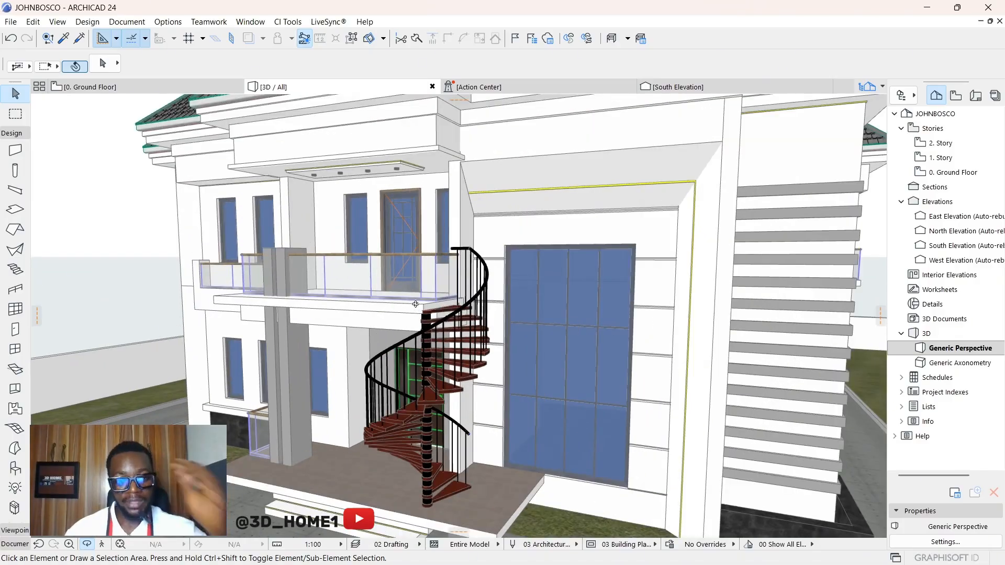
pyautogui.scroll(-4, 415, 304)
pyautogui.scroll(6, 408, 311)
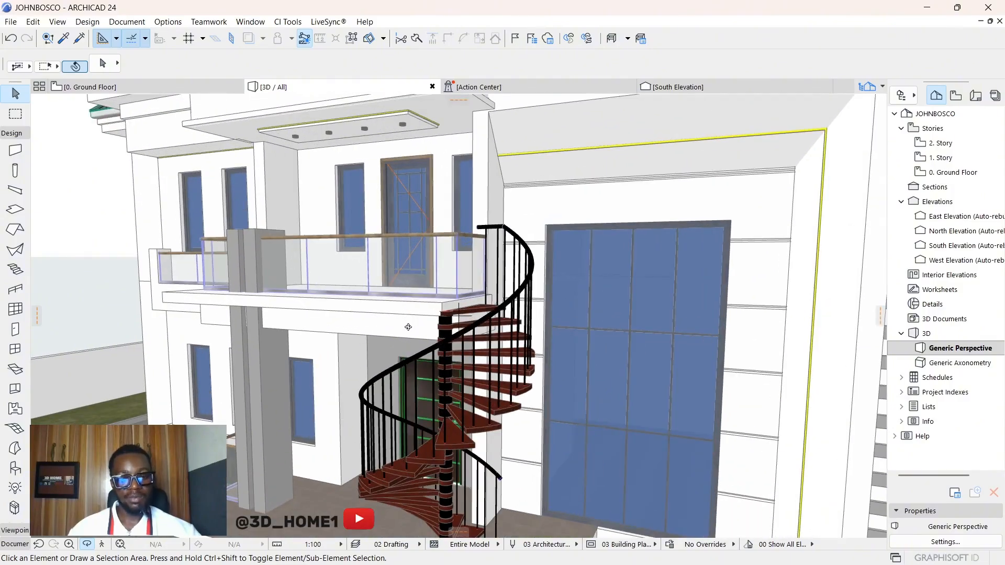
pyautogui.keyDown('shift'); pyautogui.moveTo(442, 314); pyautogui.dragTo(429, 295, button='middle'); pyautogui.keyUp('shift')
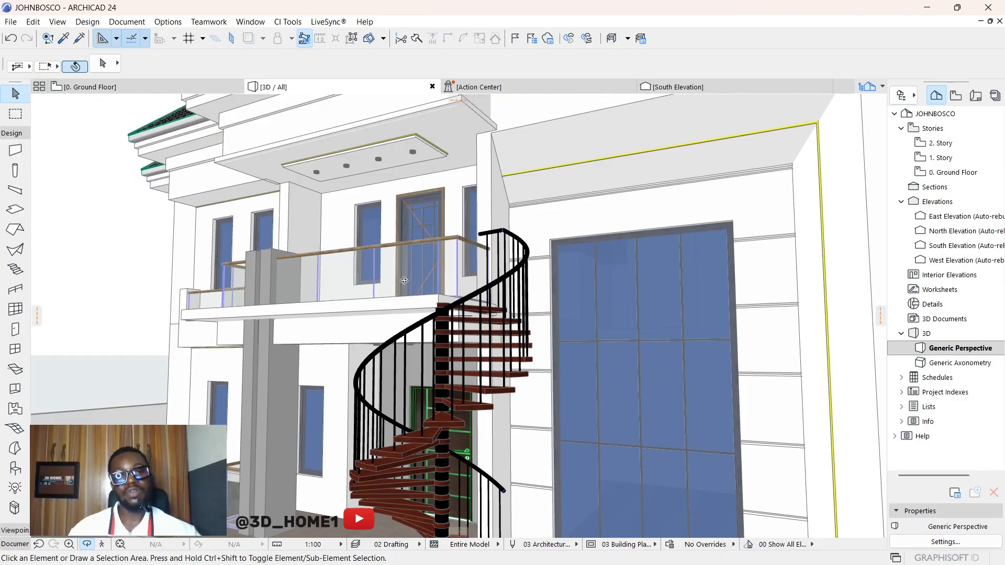
pyautogui.moveTo(395, 278); pyautogui.dragTo(357, 311)
pyautogui.scroll(-6, 361, 335)
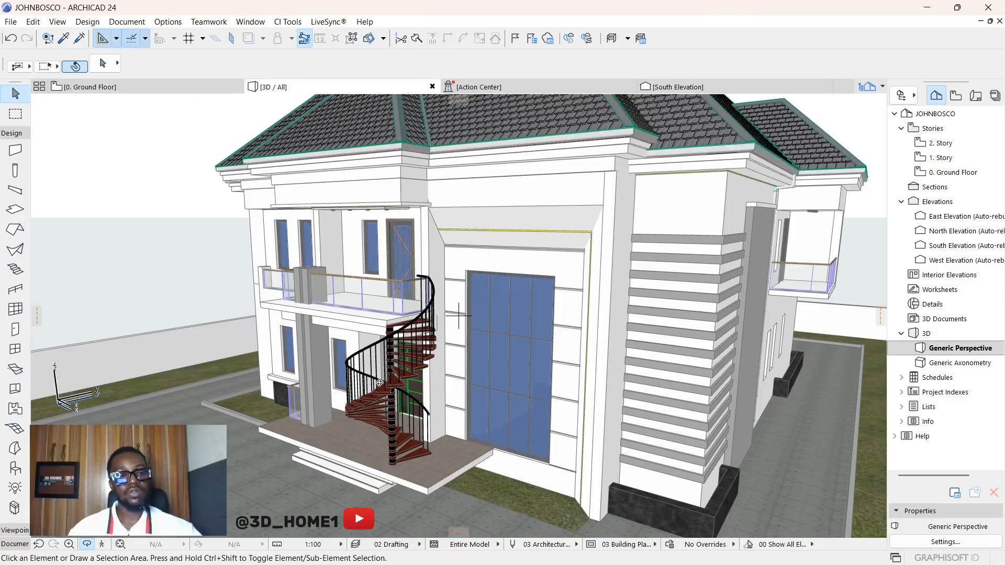
pyautogui.keyDown('shift'); pyautogui.moveTo(379, 383); pyautogui.dragTo(356, 347, button='middle'); pyautogui.keyUp('shift')
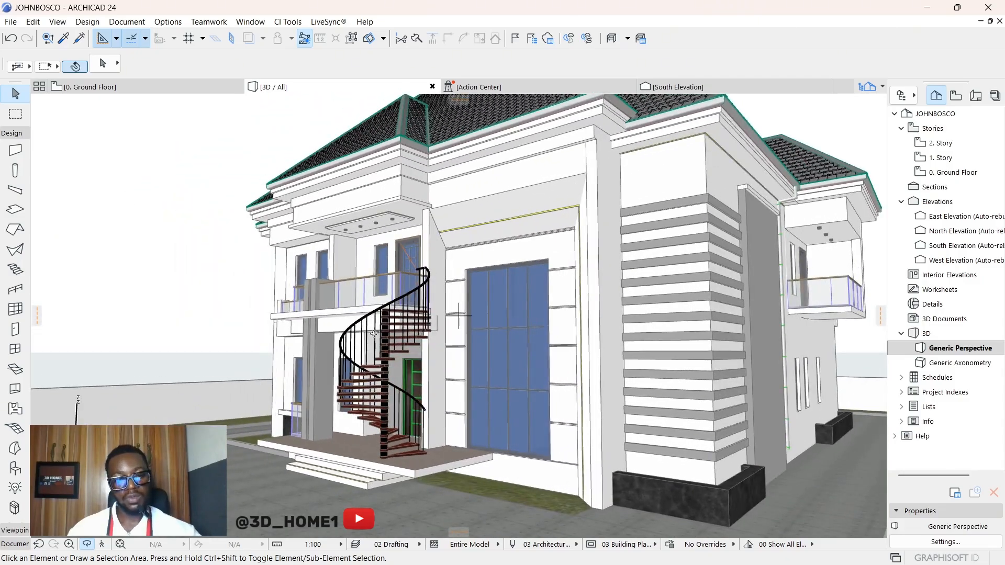